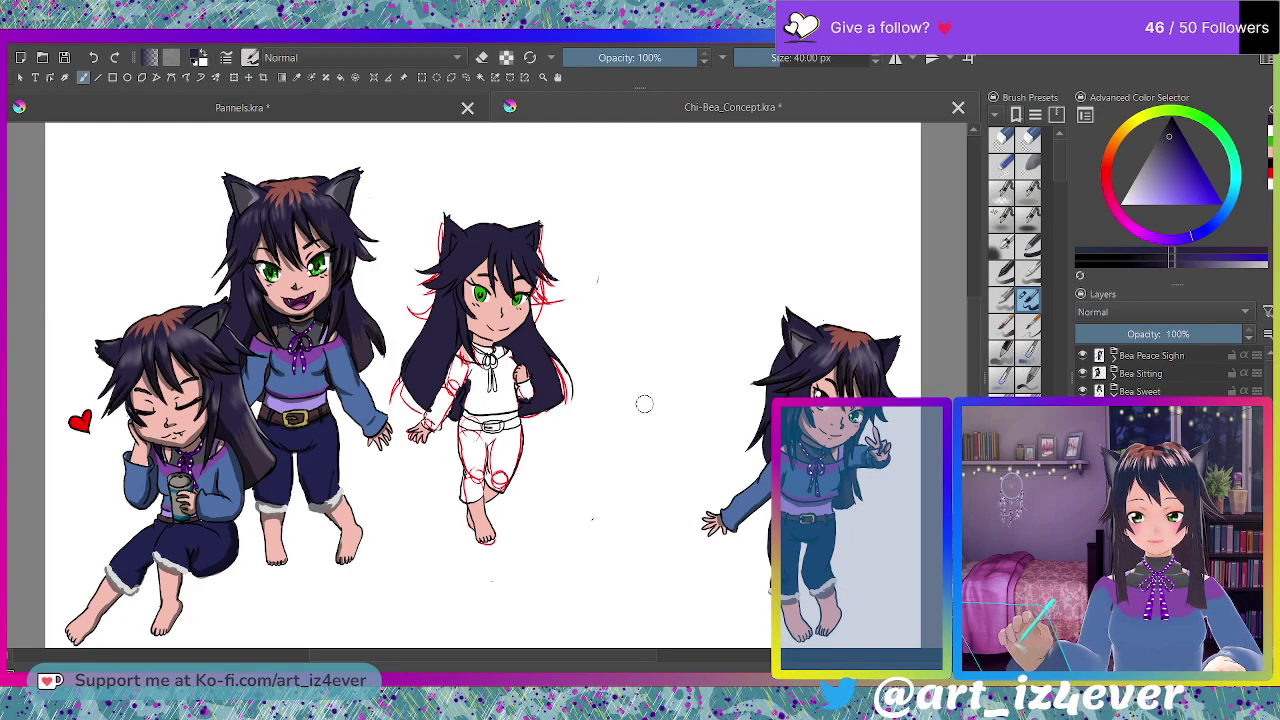
# Erase the dark hair colour that spills onto the uncoloured figure's shirt side and the elbow area of the lowered arm's sleeve.
pyautogui.scroll(2, 491, 373)
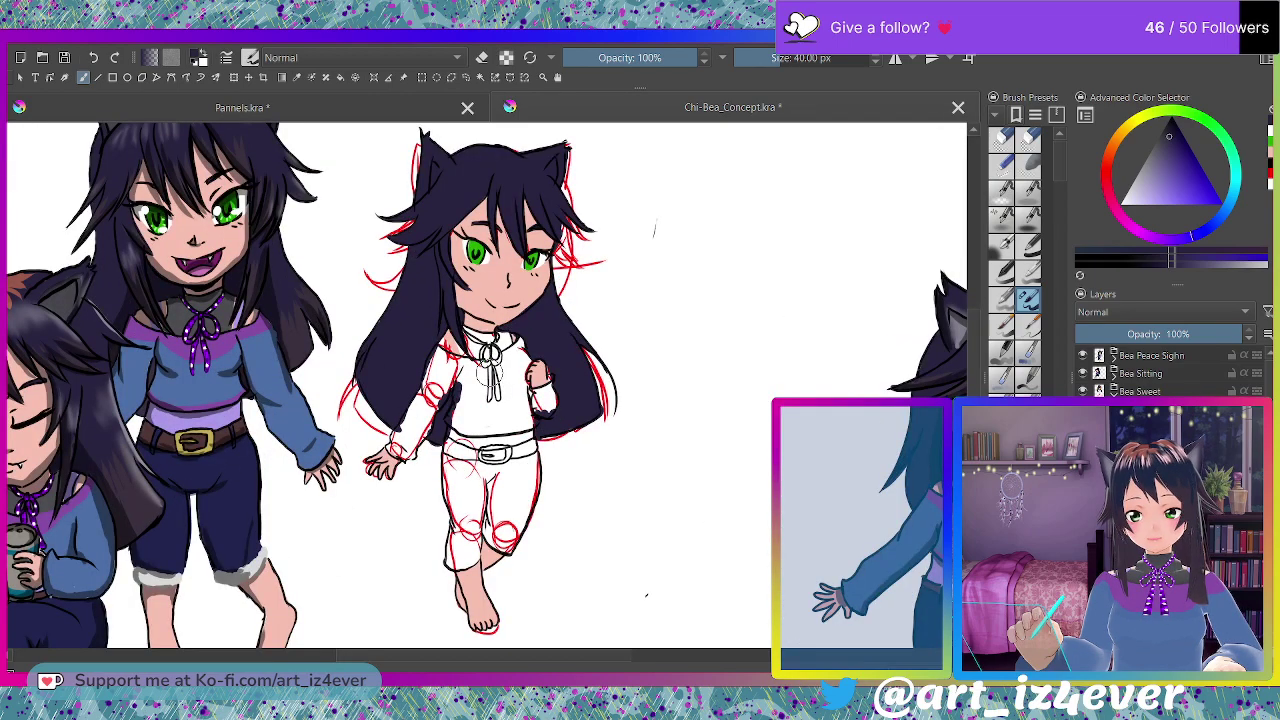
pyautogui.scroll(3, 464, 384)
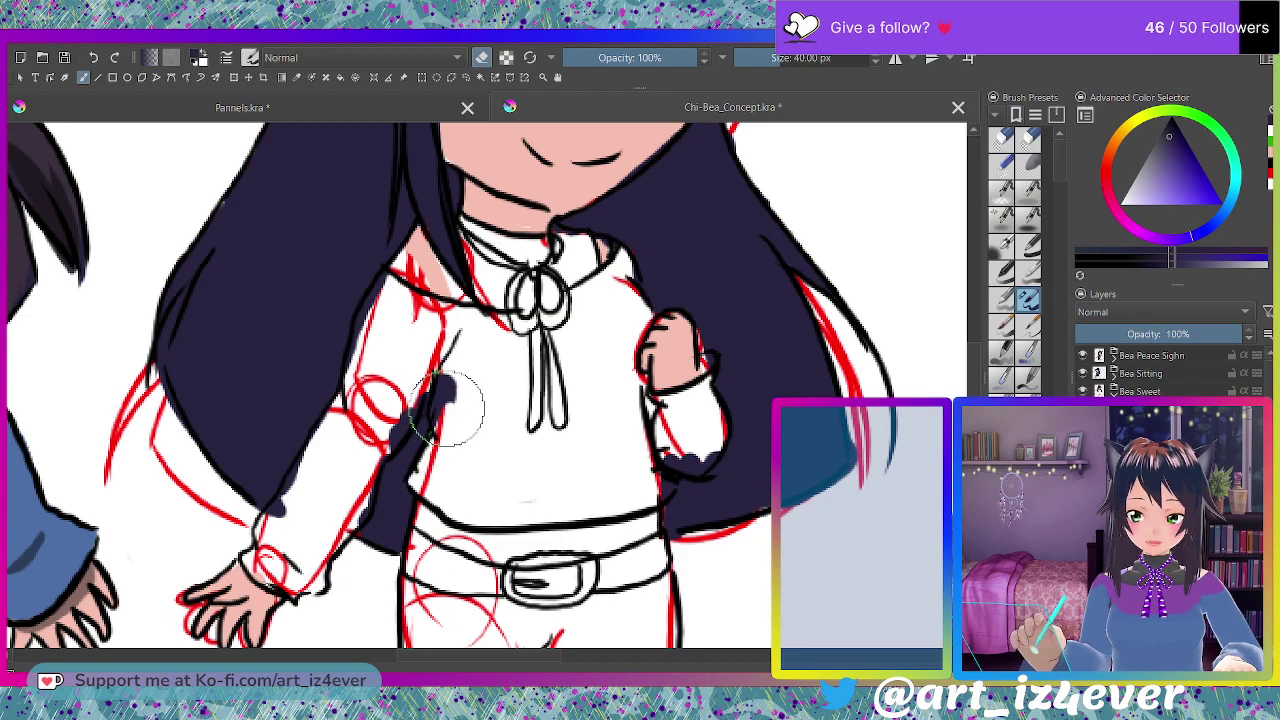
pyautogui.moveTo(449, 382); pyautogui.dragTo(442, 408)
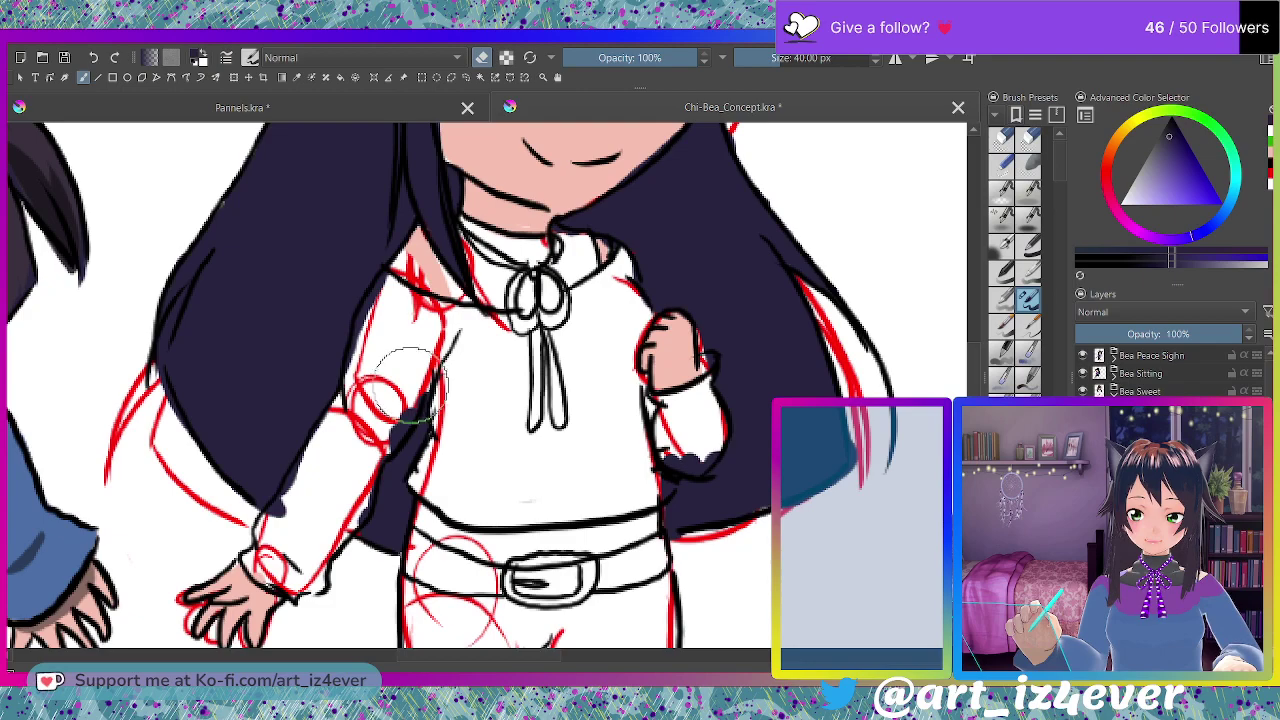
pyautogui.moveTo(432, 365)
pyautogui.mouseDown()
pyautogui.moveTo(375, 382)
pyautogui.moveTo(335, 395)
pyautogui.mouseUp()
pyautogui.moveTo(378, 295); pyautogui.dragTo(403, 269)
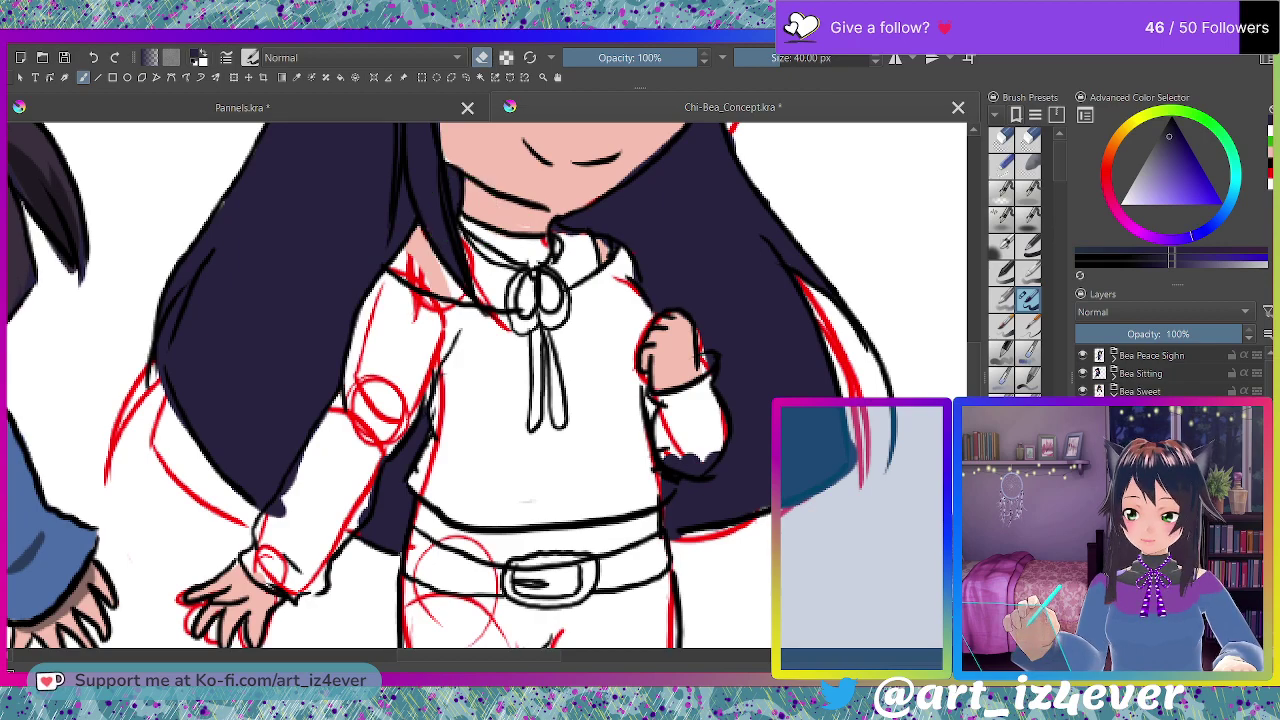
# Erase the stray hair colour from the raised arm's sleeve and along the forearm of the lowered arm.
pyautogui.moveTo(686, 457); pyautogui.dragTo(701, 462)
pyautogui.press('e')
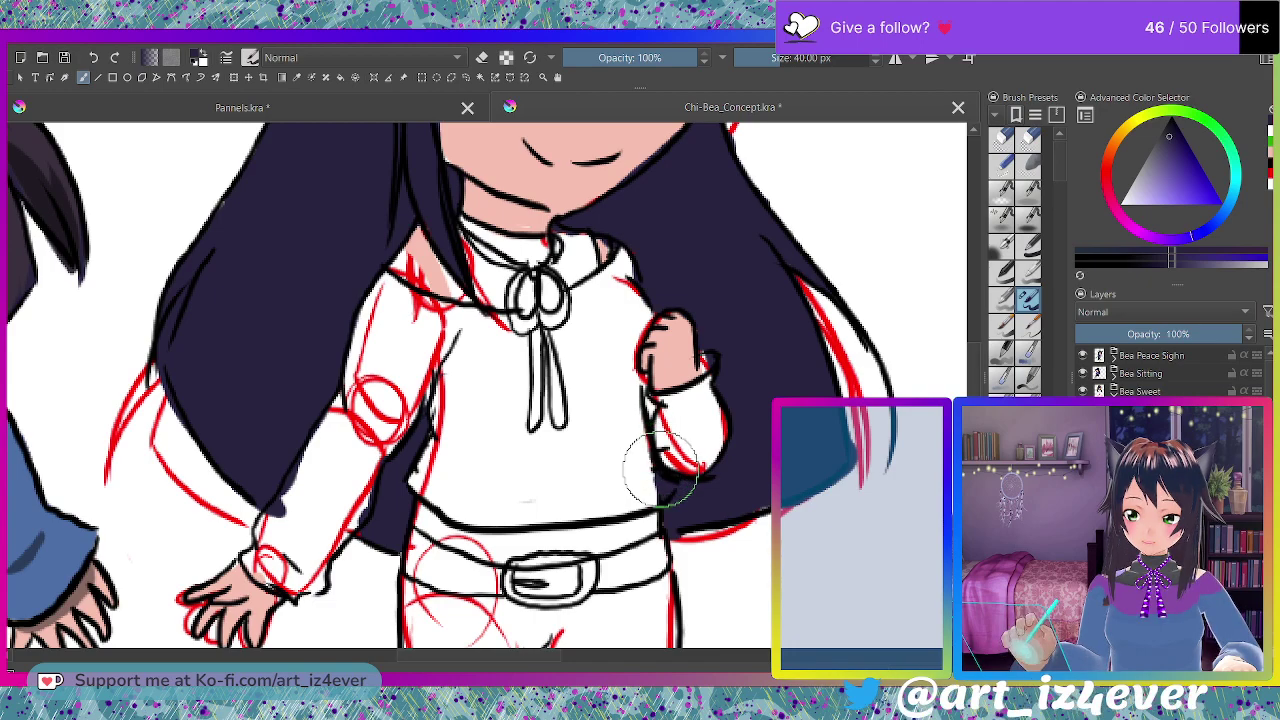
pyautogui.press('e')
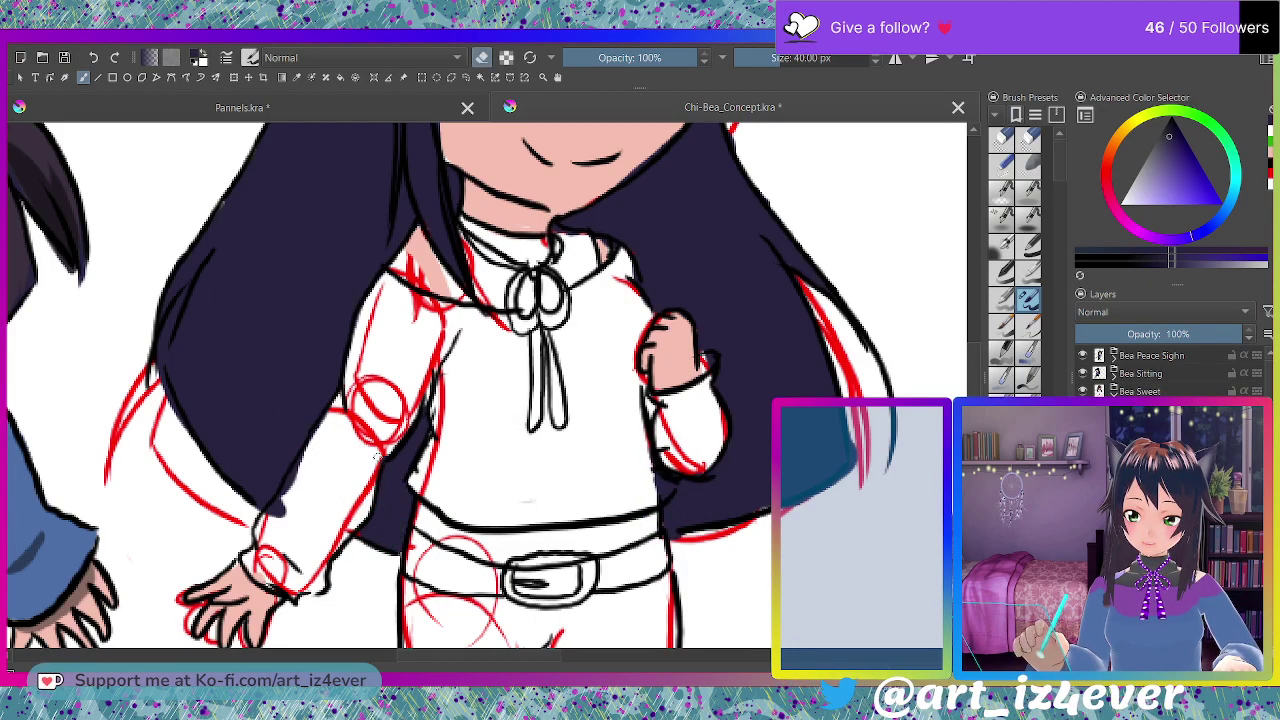
pyautogui.moveTo(377, 473); pyautogui.dragTo(383, 460)
pyautogui.moveTo(281, 511)
pyautogui.mouseDown()
pyautogui.moveTo(311, 466)
pyautogui.moveTo(273, 511)
pyautogui.moveTo(300, 479)
pyautogui.mouseUp()
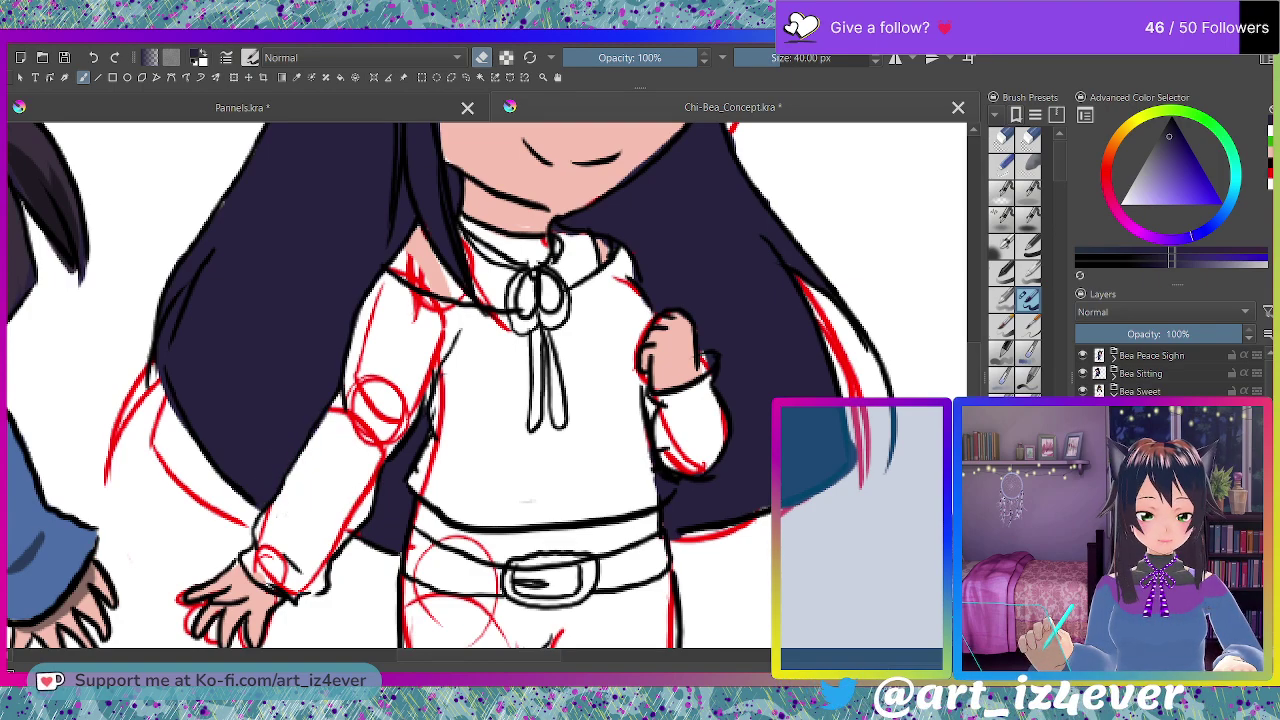
pyautogui.press('-')
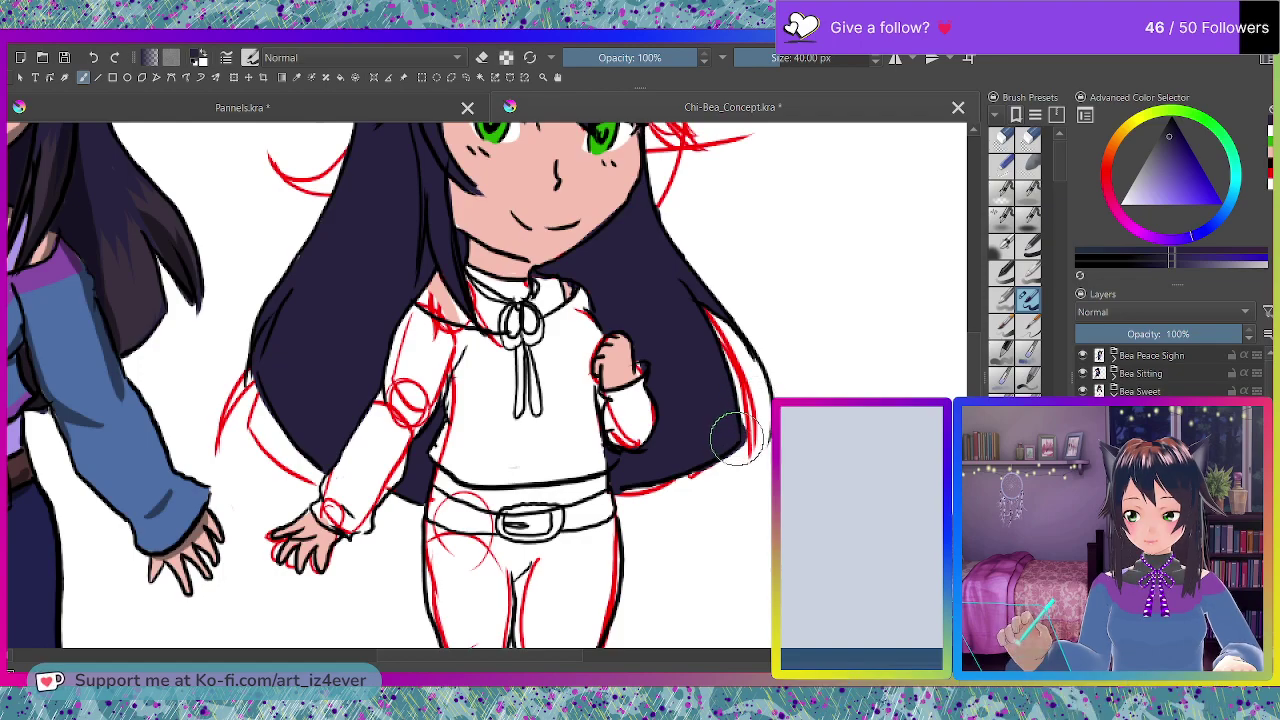
pyautogui.scroll(5, 853, 356)
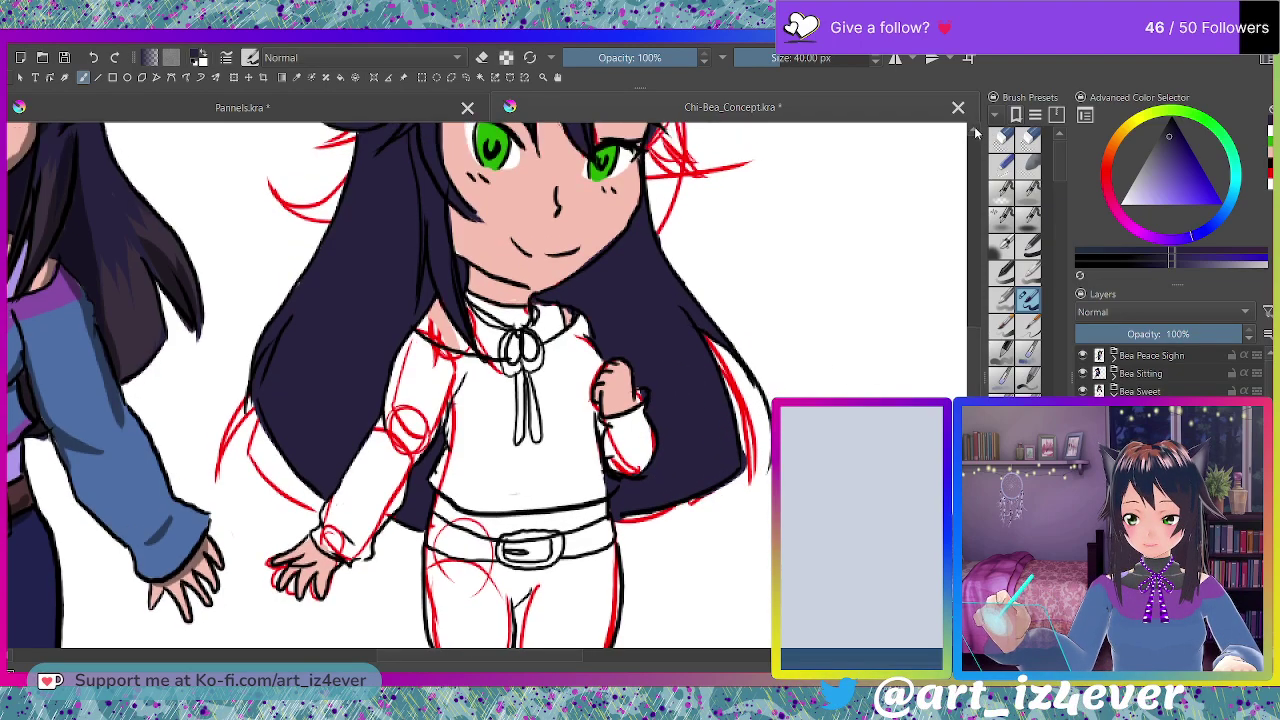
pyautogui.click(977, 128)
pyautogui.keyDown('ctrl'); pyautogui.click(610, 295); pyautogui.keyUp('ctrl')
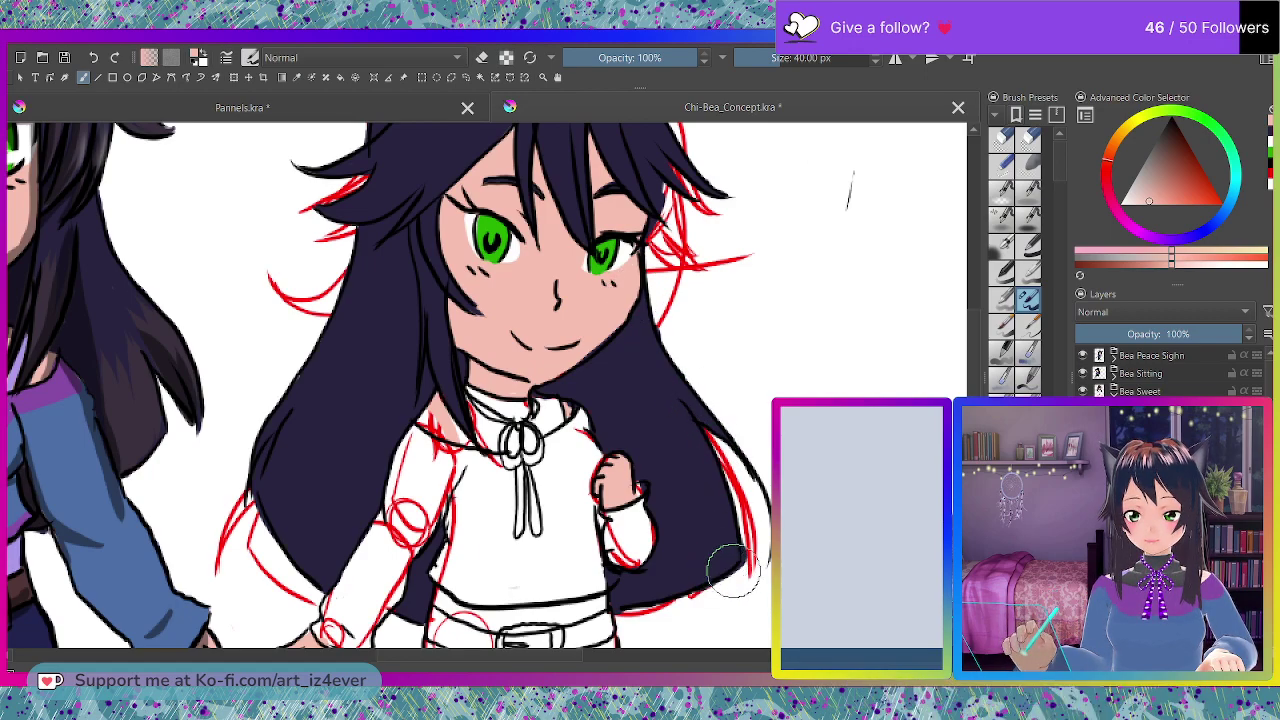
pyautogui.press('d')
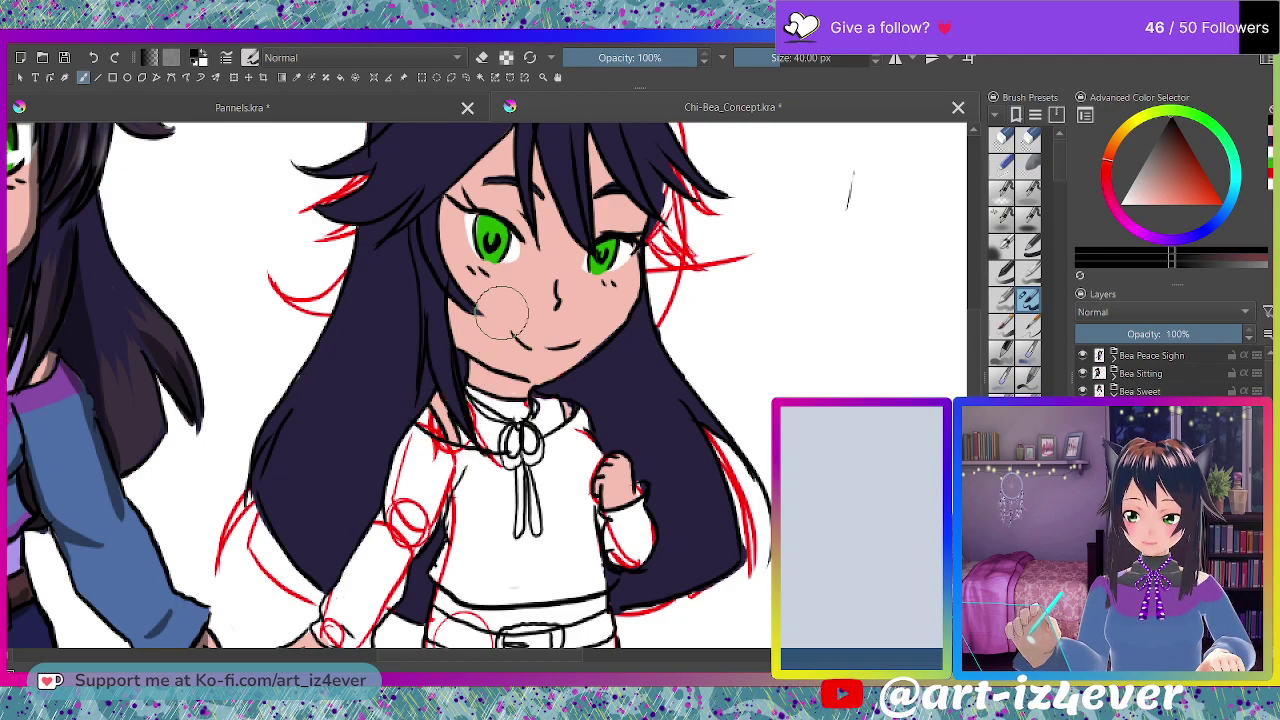
# Sample the lavender from the finished figure's clothing and paint the undershirt strip above the belt and the shoulder strap.
pyautogui.keyDown('ctrl'); pyautogui.click(36, 372); pyautogui.keyUp('ctrl')
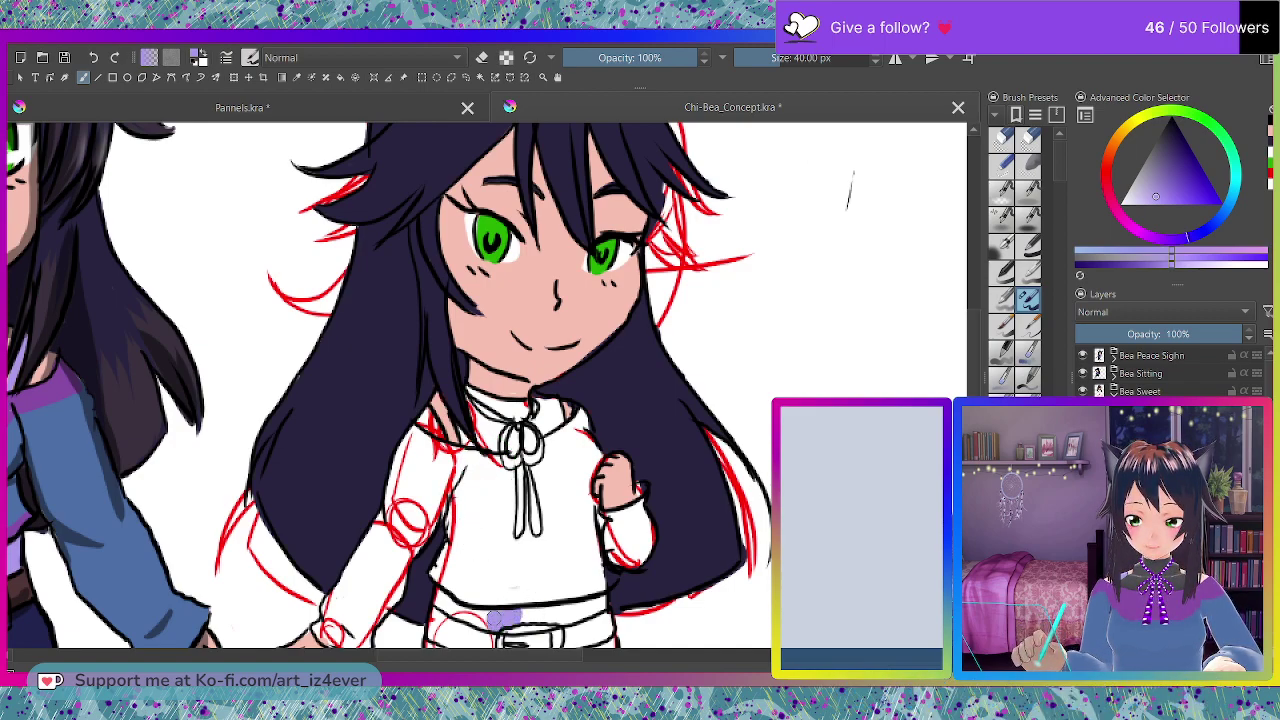
pyautogui.moveTo(482, 615); pyautogui.dragTo(442, 605)
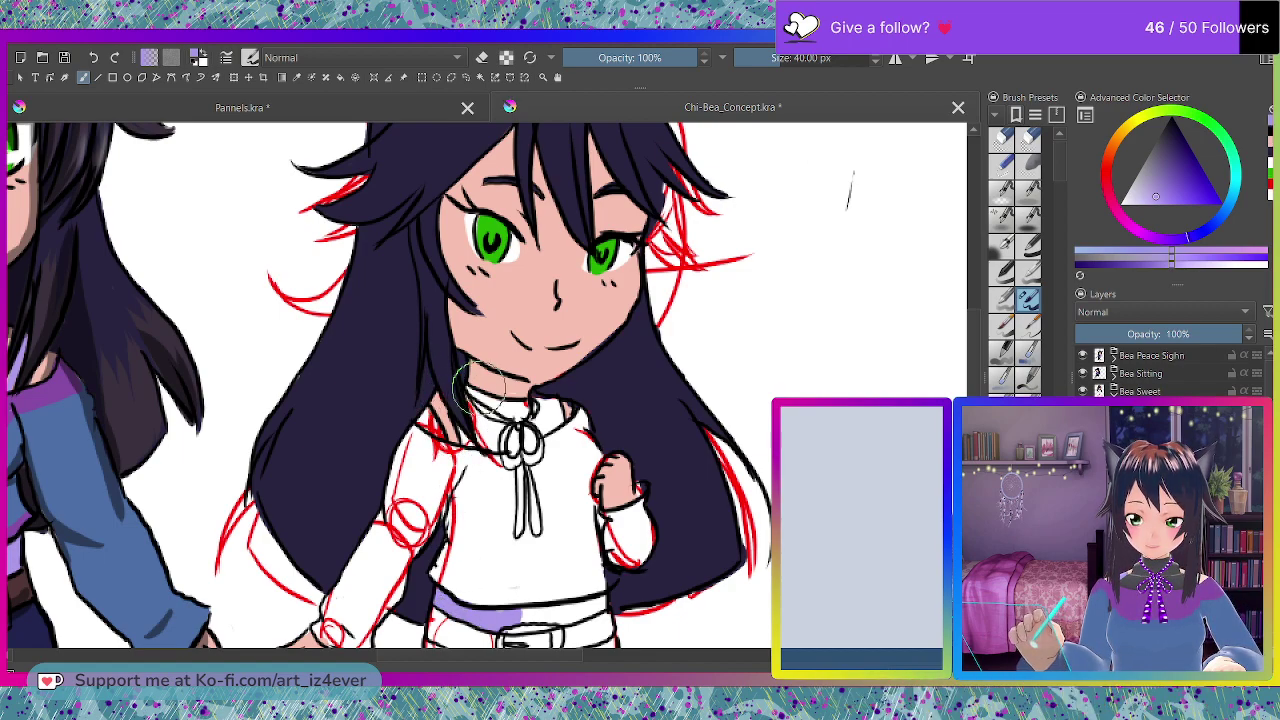
pyautogui.moveTo(453, 438); pyautogui.dragTo(446, 422)
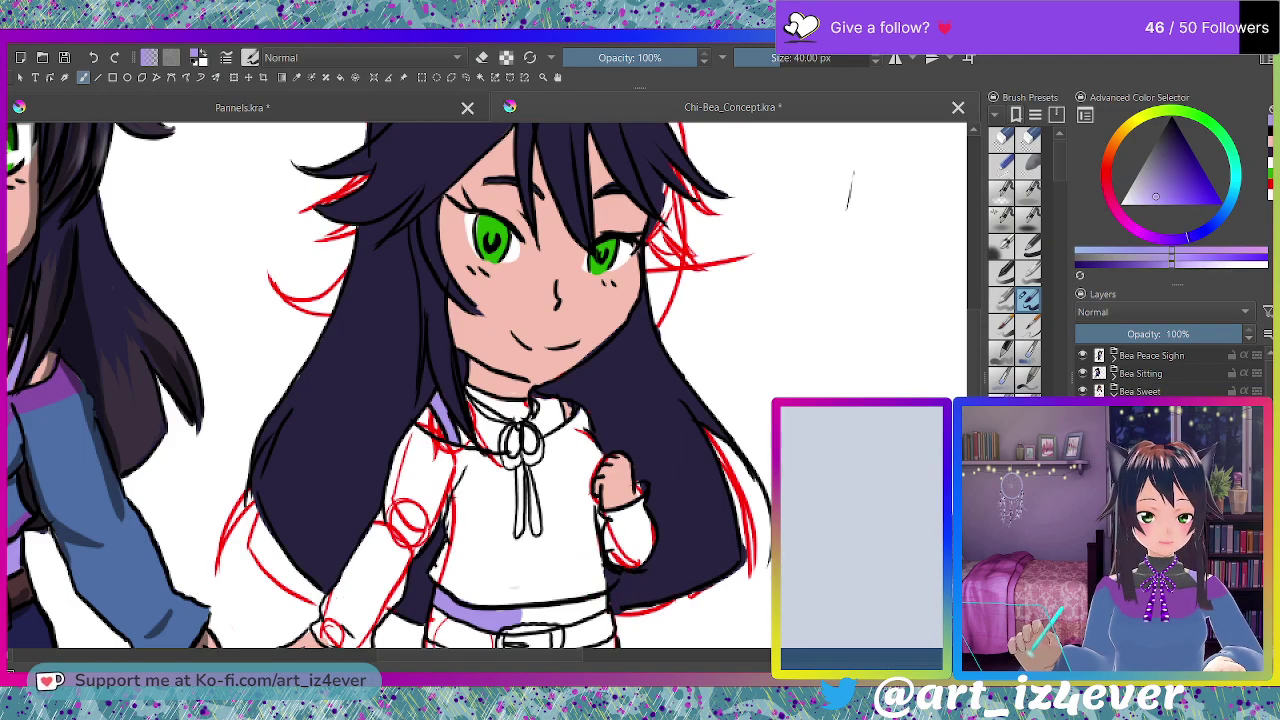
# Sample the finished figure's dark grey collar colour, fill the new figure's collar with it, and erase the overspill around the edges.
pyautogui.moveTo(524, 659); pyautogui.dragTo(499, 660)
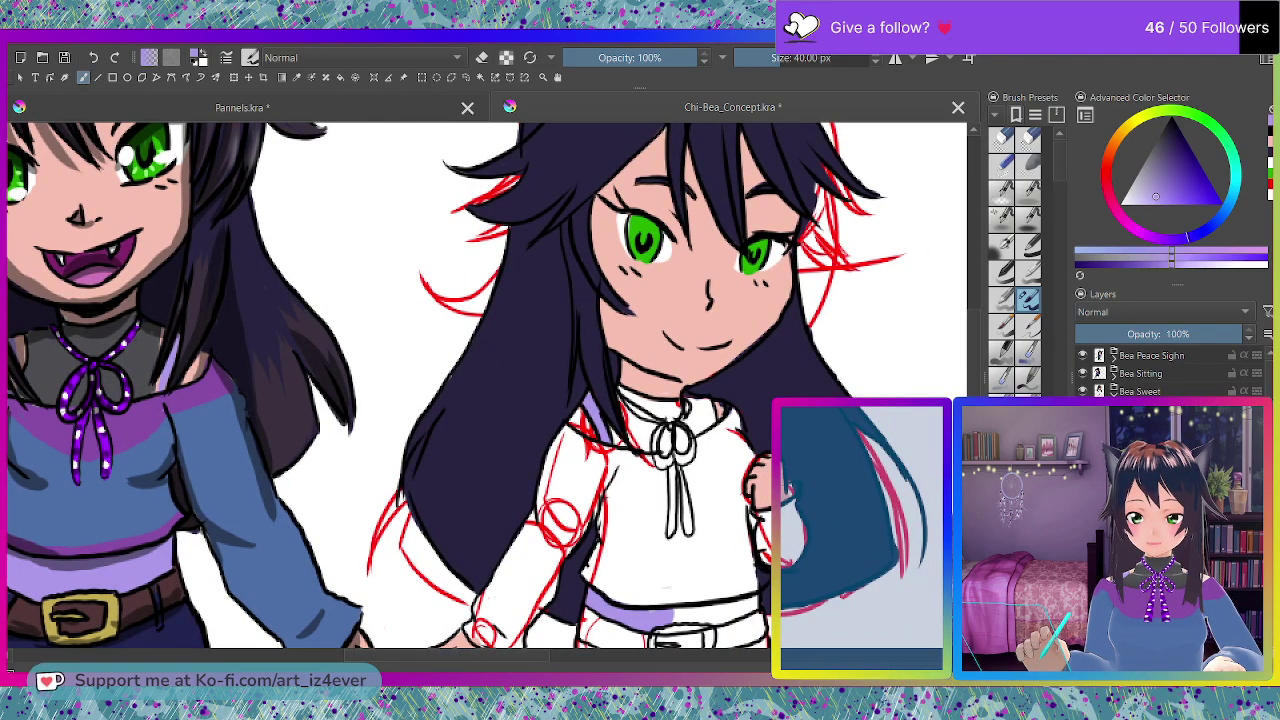
pyautogui.keyDown('ctrl'); pyautogui.click(150, 375); pyautogui.keyUp('ctrl')
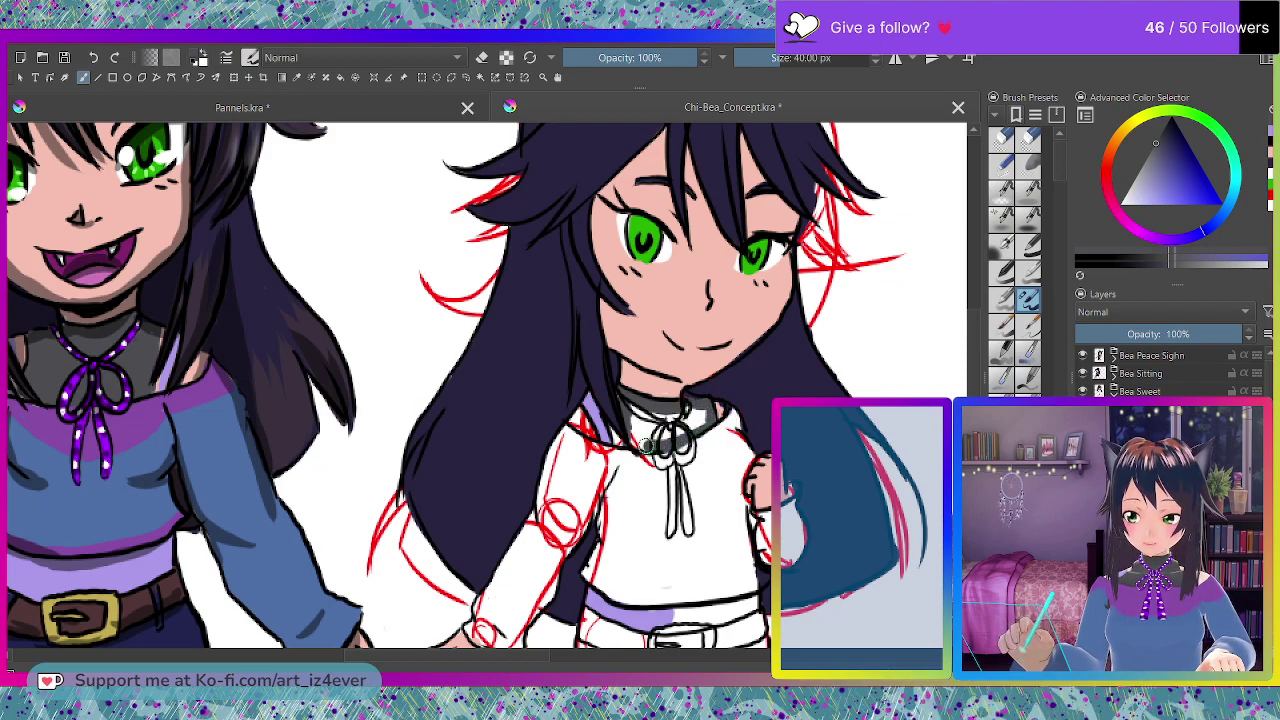
pyautogui.moveTo(622, 437)
pyautogui.mouseDown()
pyautogui.moveTo(631, 406)
pyautogui.moveTo(652, 430)
pyautogui.moveTo(687, 426)
pyautogui.mouseUp()
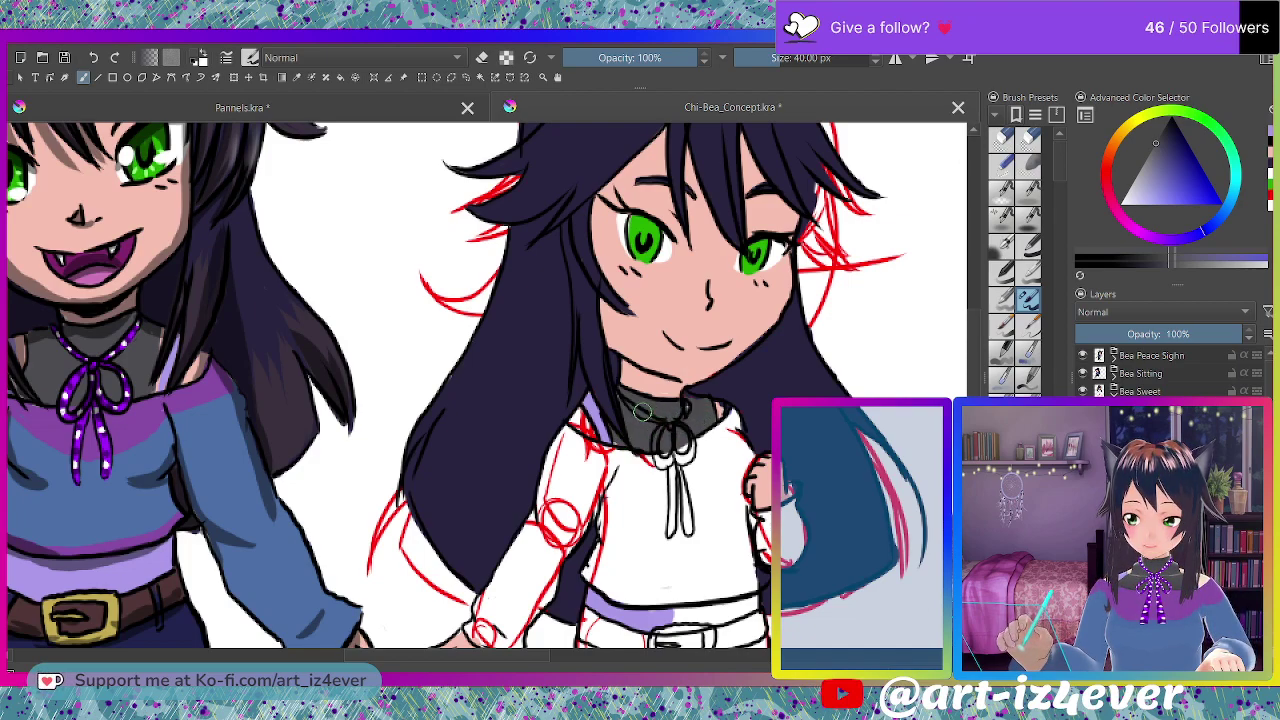
pyautogui.press('e')
pyautogui.moveTo(619, 452); pyautogui.dragTo(616, 440)
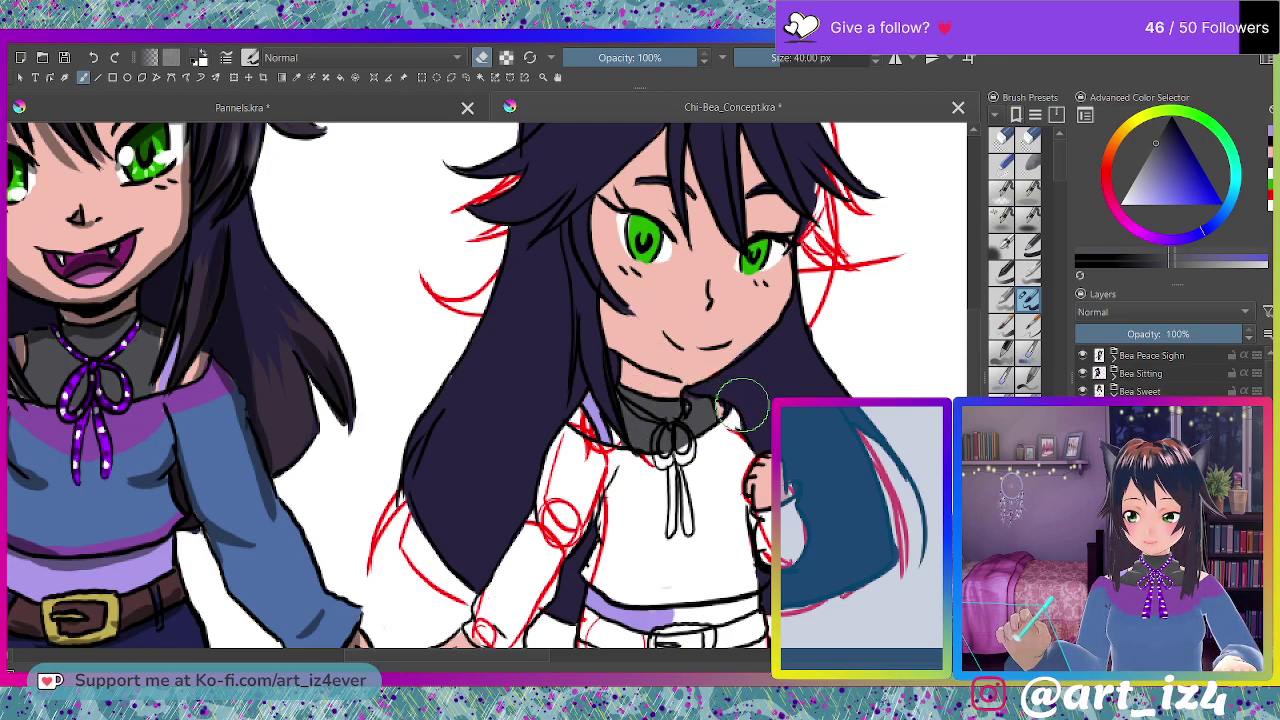
pyautogui.press('e')
# Complete the undershirt strip above the belt in lavender, then touch up the bare shoulder beside the strap with the face's skin tone.
pyautogui.keyDown('ctrl'); pyautogui.click(658, 614); pyautogui.keyUp('ctrl')
pyautogui.moveTo(674, 618); pyautogui.dragTo(704, 616)
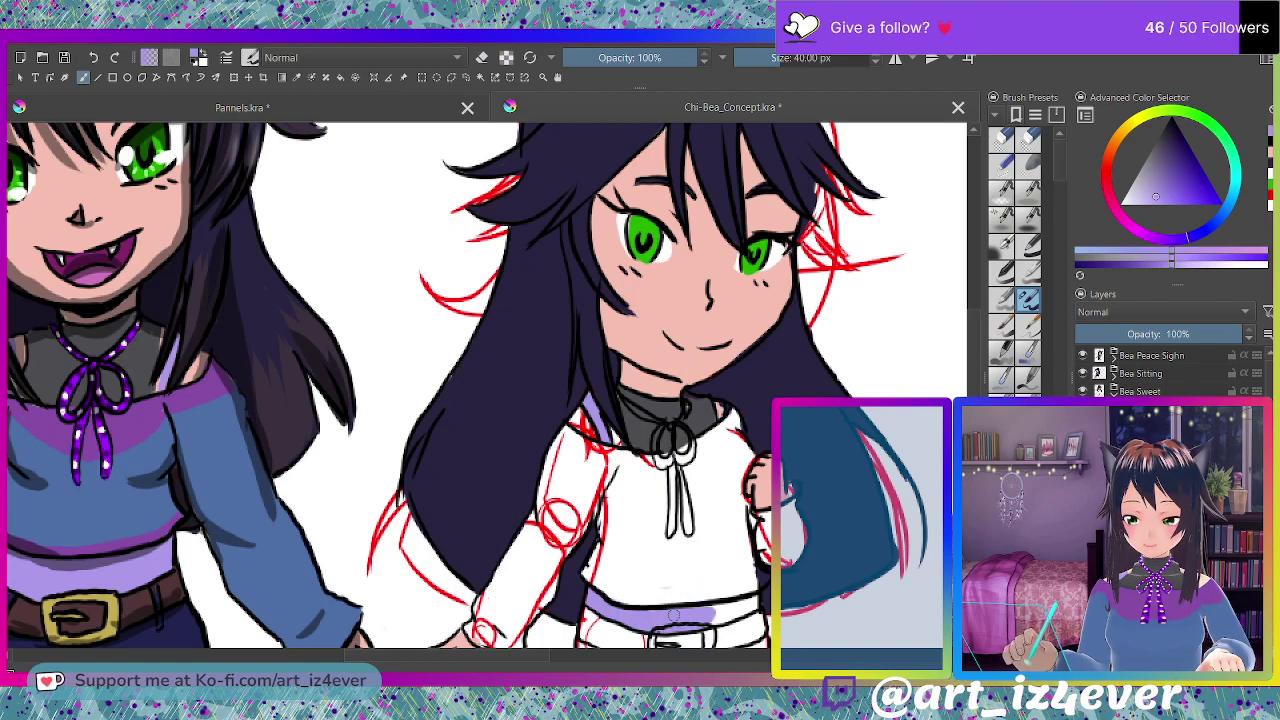
pyautogui.press('m')
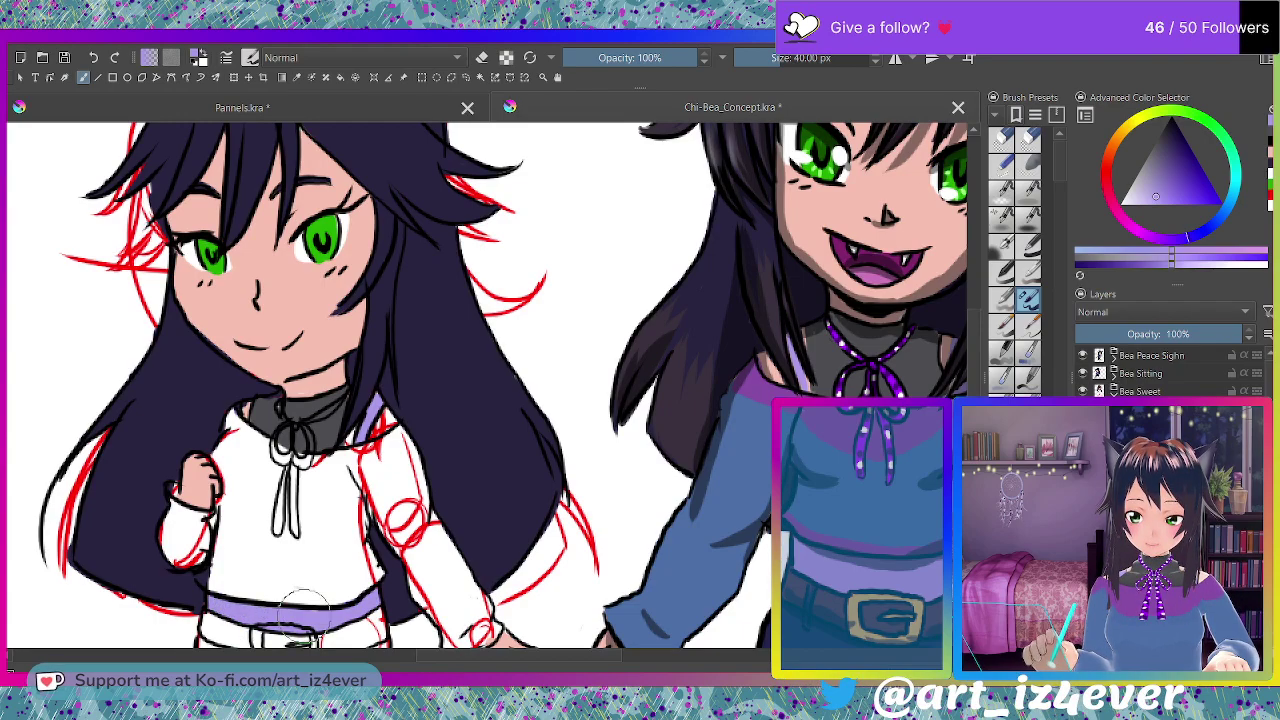
pyautogui.press('m')
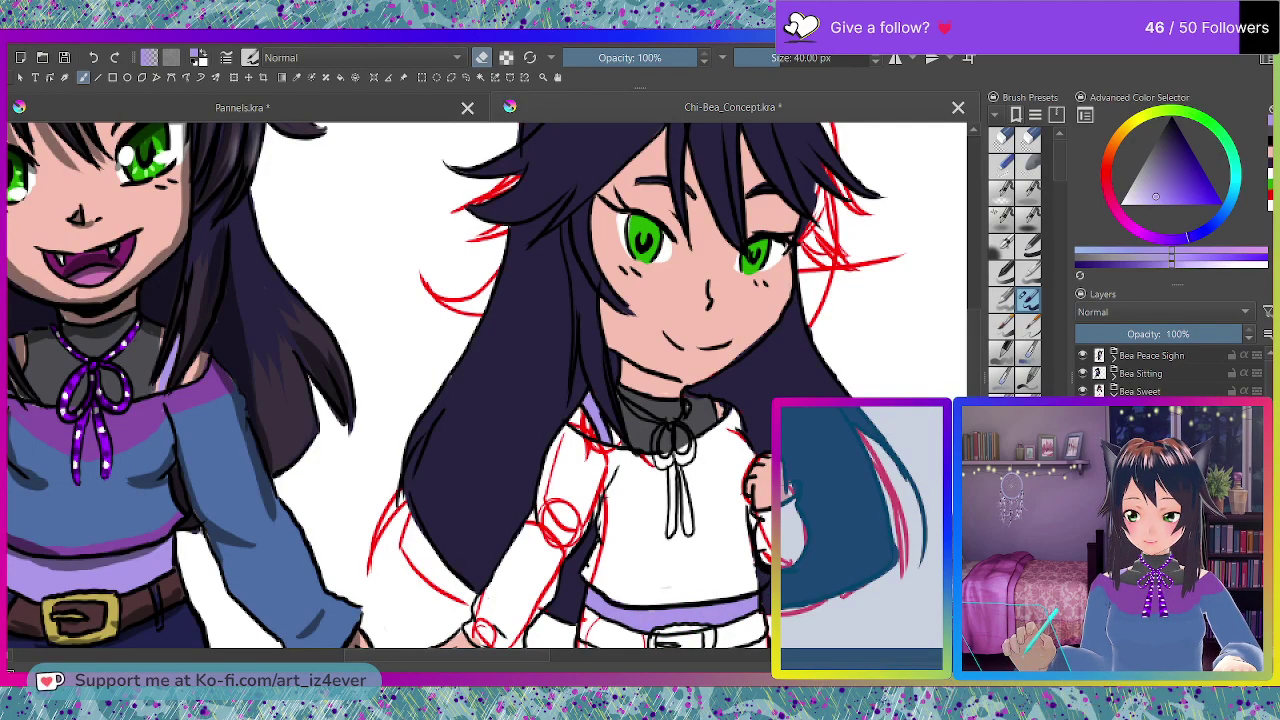
pyautogui.keyDown('ctrl'); pyautogui.click(748, 300); pyautogui.keyUp('ctrl')
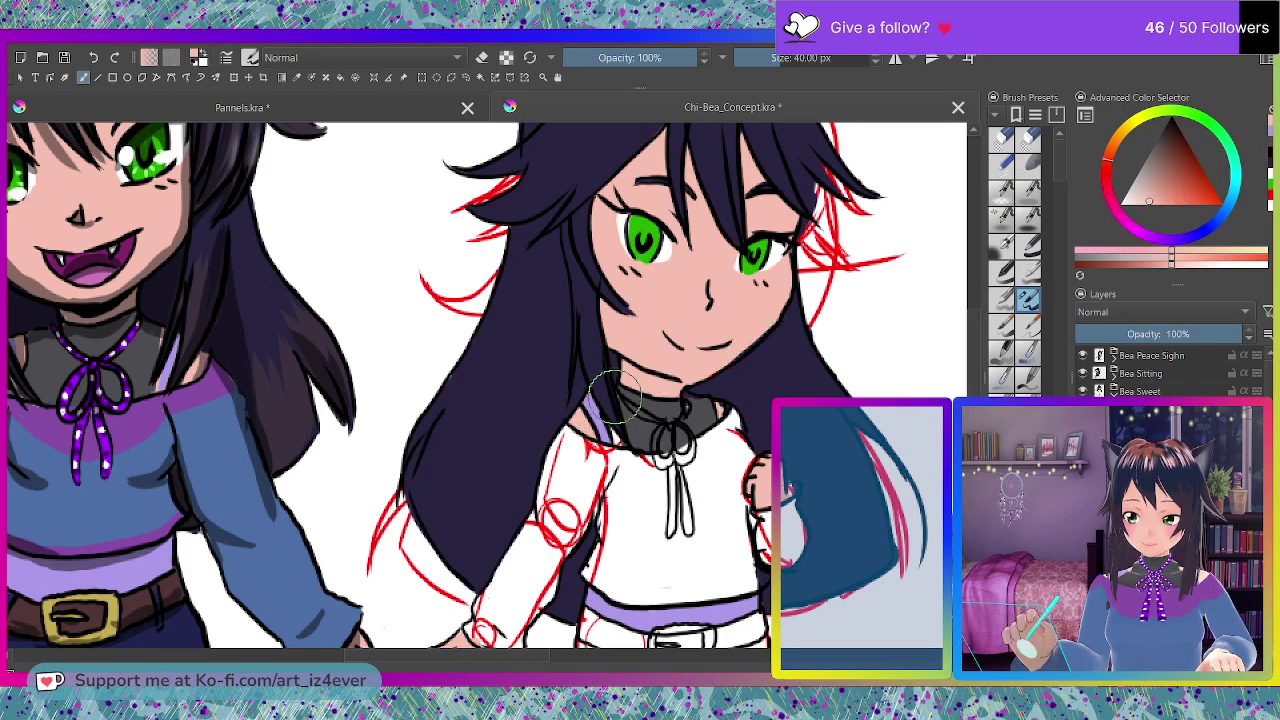
pyautogui.press('e')
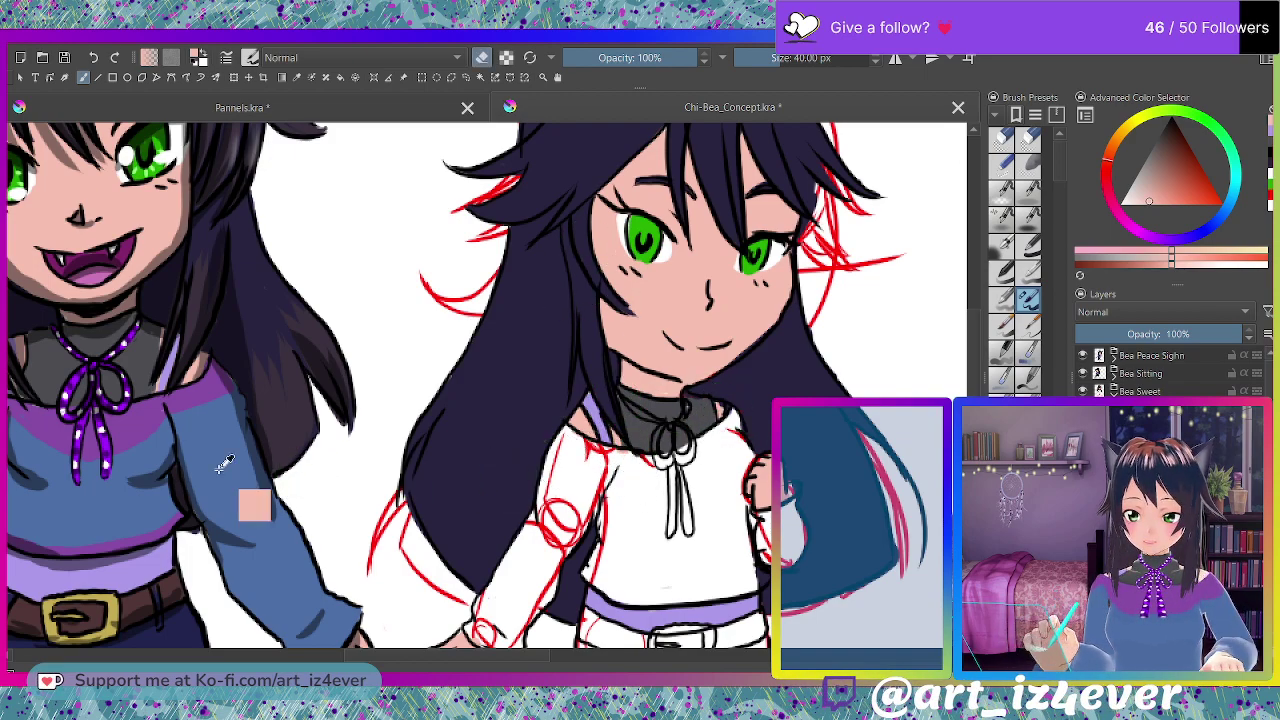
# Sample the blue from the finished figure's sweater and fill the new figure's sweater body with it, from neckline to hem.
pyautogui.keyDown('ctrl'); pyautogui.click(221, 469); pyautogui.keyUp('ctrl')
pyautogui.press('e')
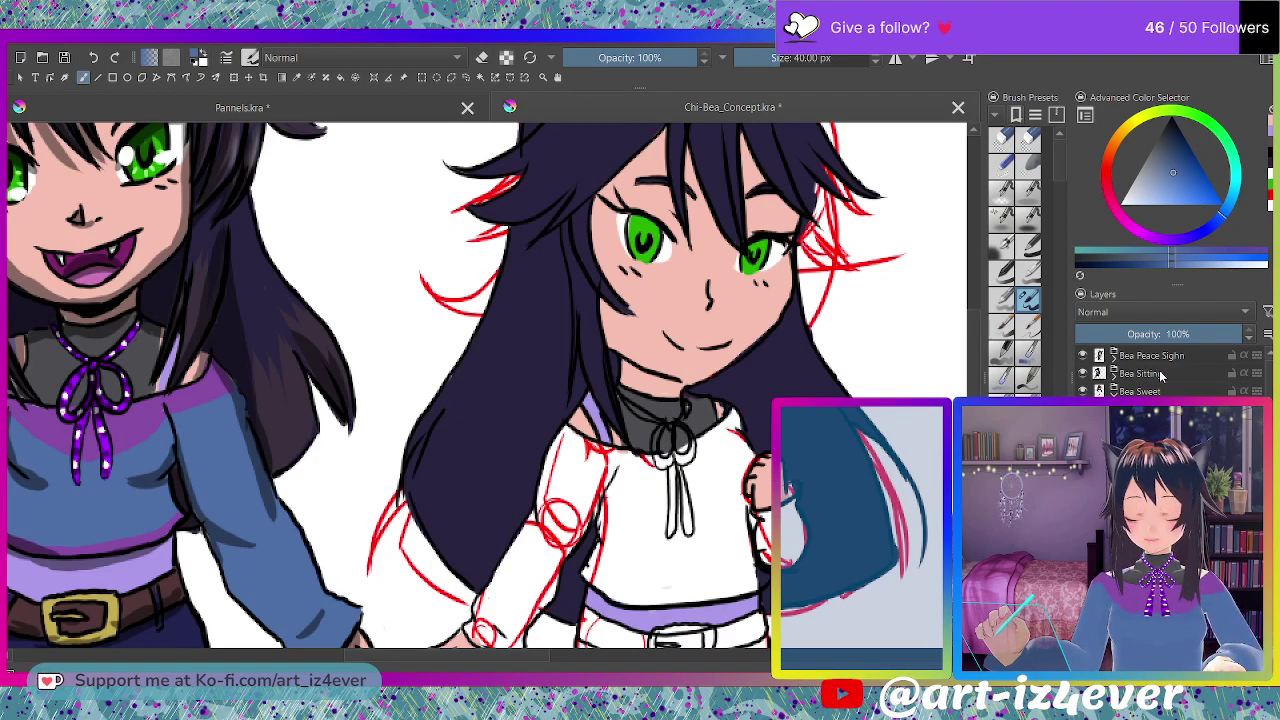
pyautogui.moveTo(614, 488)
pyautogui.mouseDown()
pyautogui.moveTo(618, 531)
pyautogui.moveTo(613, 453)
pyautogui.moveTo(565, 432)
pyautogui.mouseUp()
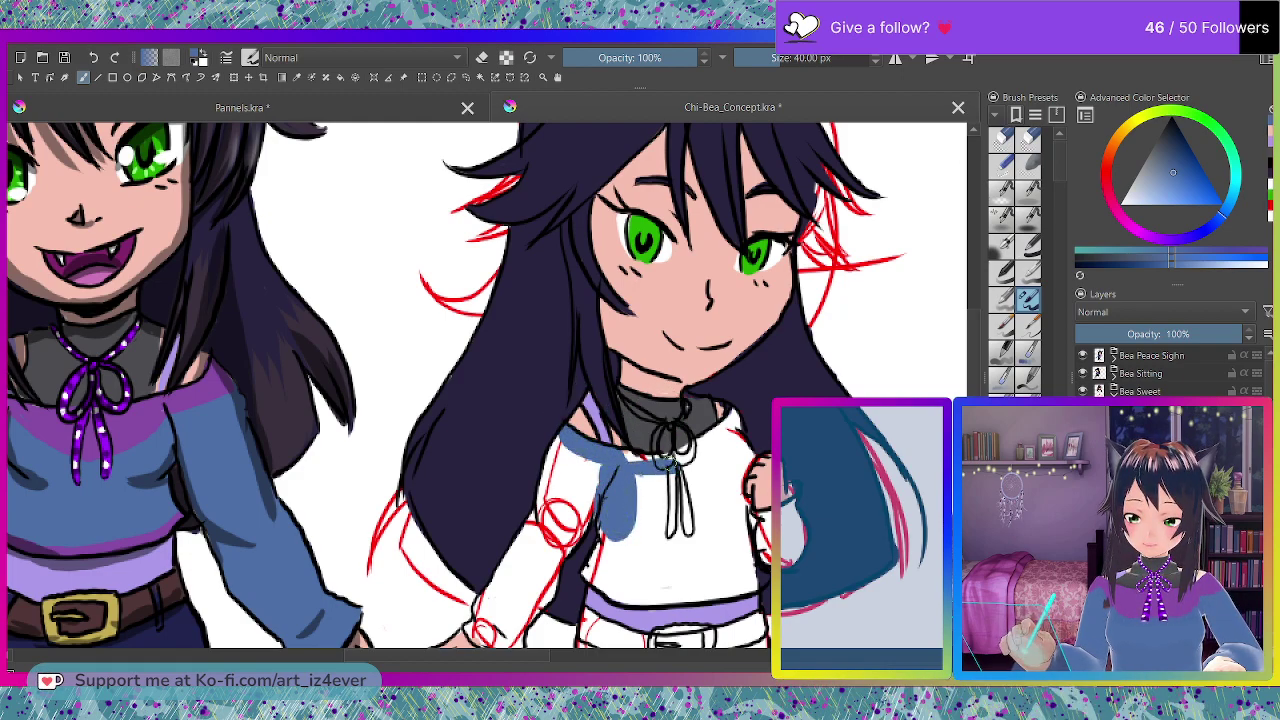
pyautogui.moveTo(664, 460)
pyautogui.mouseDown()
pyautogui.moveTo(722, 436)
pyautogui.moveTo(752, 459)
pyautogui.moveTo(740, 578)
pyautogui.moveTo(752, 576)
pyautogui.moveTo(647, 598)
pyautogui.moveTo(585, 573)
pyautogui.mouseUp()
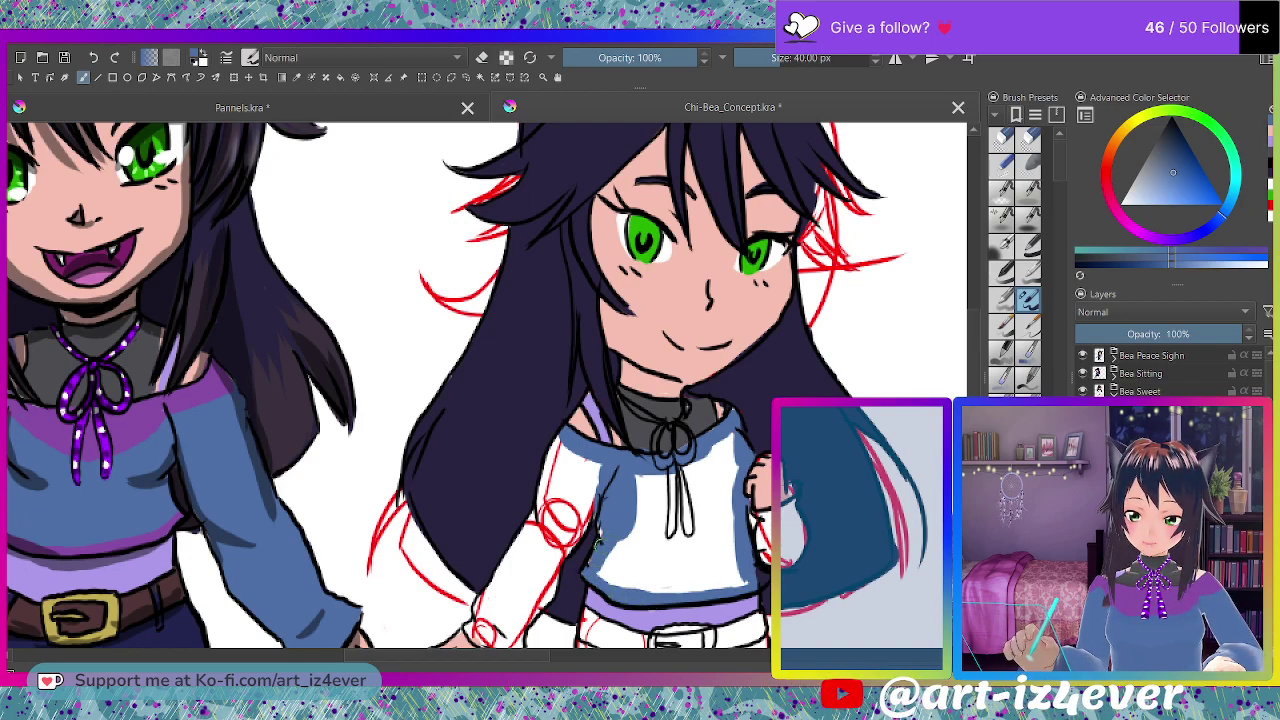
pyautogui.moveTo(602, 540)
pyautogui.mouseDown()
pyautogui.moveTo(650, 577)
pyautogui.moveTo(667, 505)
pyautogui.moveTo(685, 507)
pyautogui.moveTo(728, 578)
pyautogui.mouseUp()
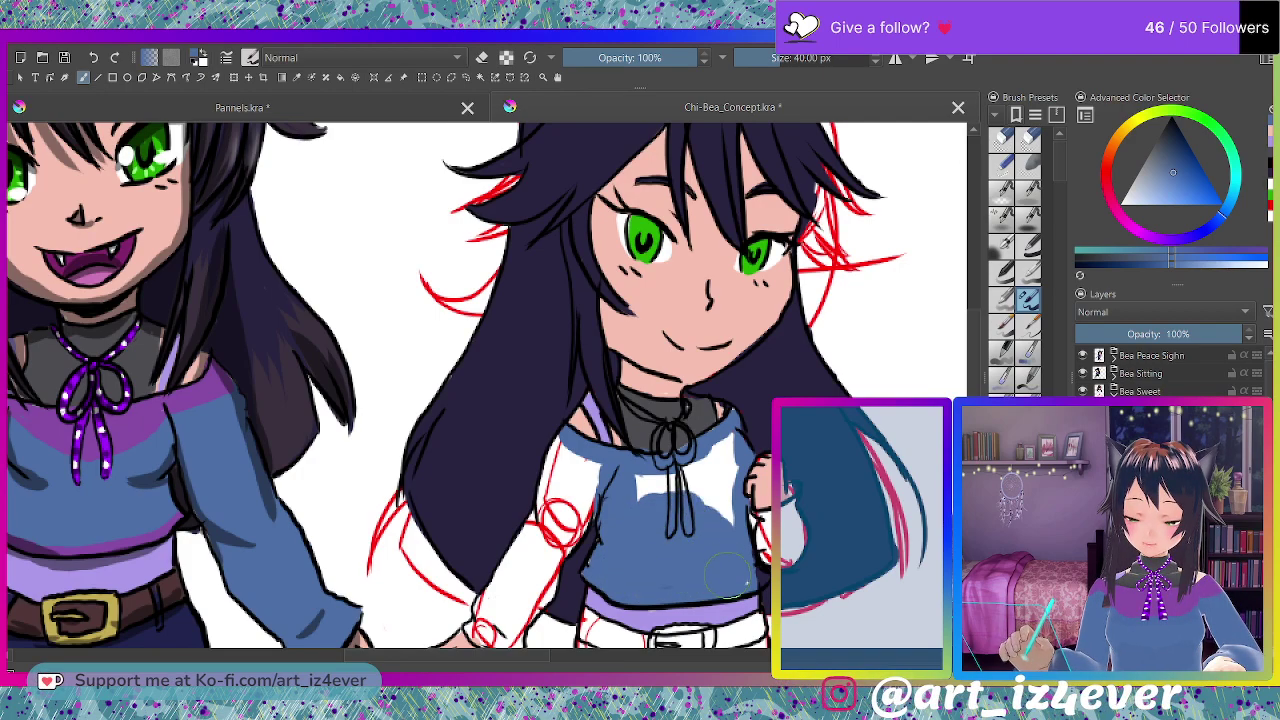
pyautogui.moveTo(730, 450)
pyautogui.mouseDown()
pyautogui.moveTo(735, 490)
pyautogui.moveTo(715, 505)
pyautogui.moveTo(687, 480)
pyautogui.moveTo(640, 492)
pyautogui.mouseUp()
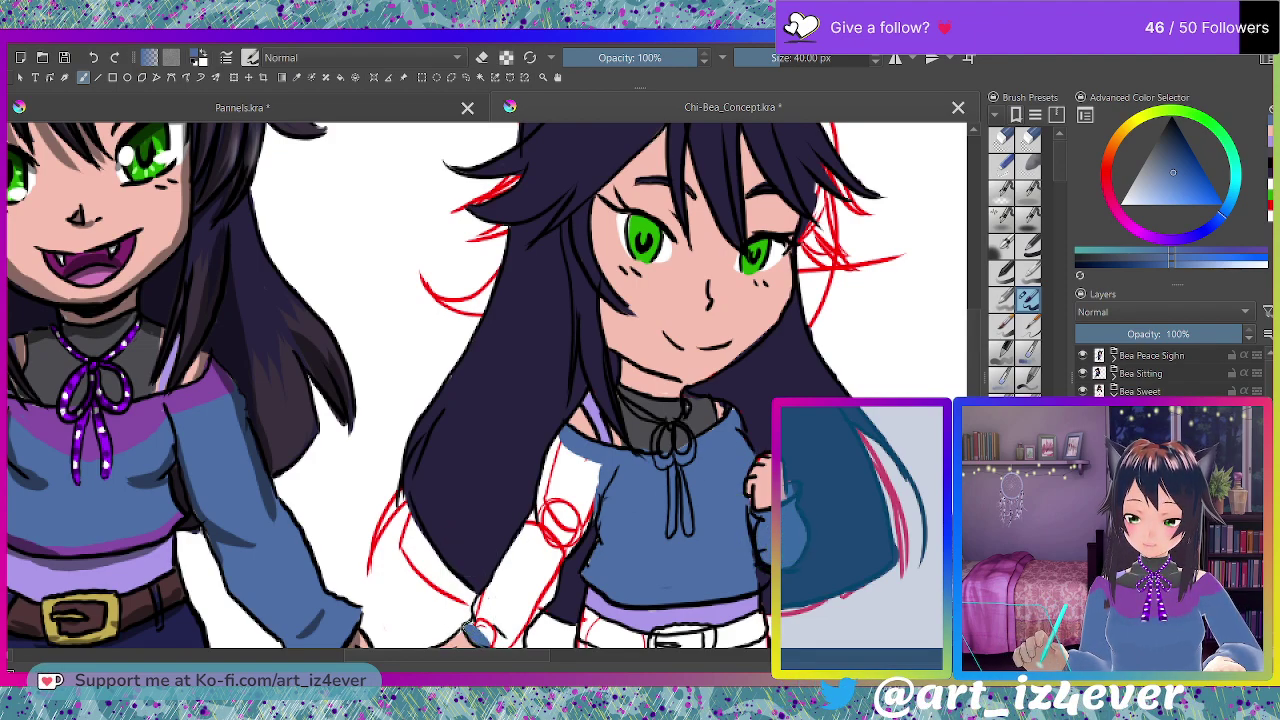
# Fill the sweater sleeve of the lowered arm with the same blue, from the cuff to the shoulder, covering the red sketch lines.
pyautogui.moveTo(482, 606)
pyautogui.mouseDown()
pyautogui.moveTo(564, 468)
pyautogui.moveTo(542, 472)
pyautogui.mouseUp()
pyautogui.moveTo(530, 552)
pyautogui.mouseDown()
pyautogui.moveTo(549, 470)
pyautogui.moveTo(524, 542)
pyautogui.moveTo(529, 519)
pyautogui.moveTo(552, 594)
pyautogui.moveTo(592, 518)
pyautogui.mouseUp()
pyautogui.moveTo(590, 470); pyautogui.dragTo(568, 516)
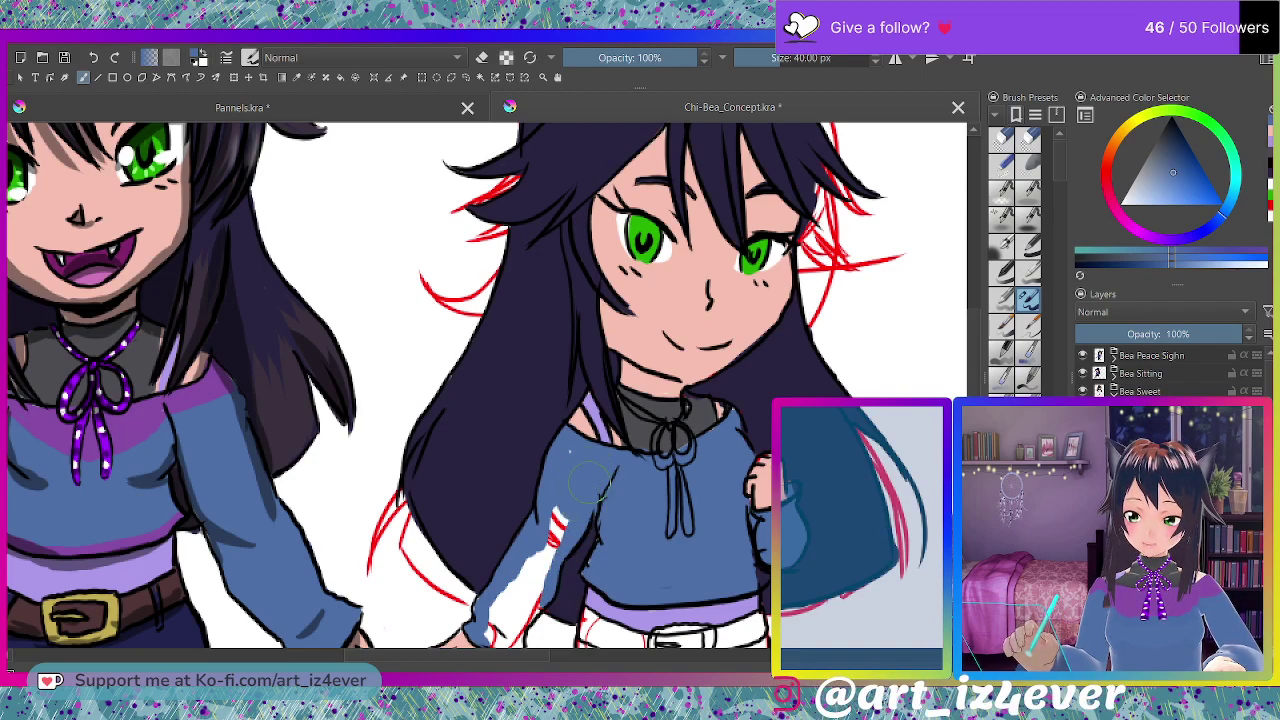
pyautogui.moveTo(525, 600)
pyautogui.mouseDown()
pyautogui.moveTo(500, 638)
pyautogui.moveTo(507, 620)
pyautogui.mouseUp()
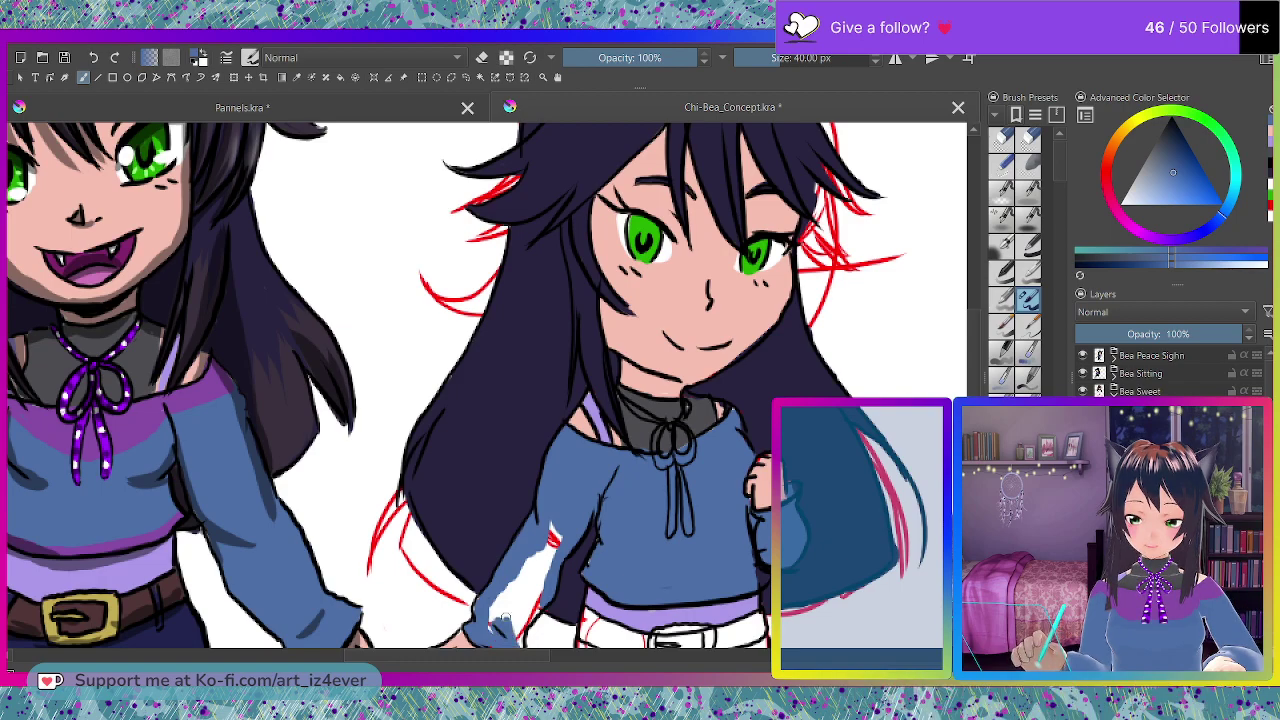
pyautogui.moveTo(550, 564)
pyautogui.mouseDown()
pyautogui.moveTo(531, 599)
pyautogui.moveTo(556, 528)
pyautogui.mouseUp()
pyautogui.moveTo(522, 576); pyautogui.dragTo(504, 612)
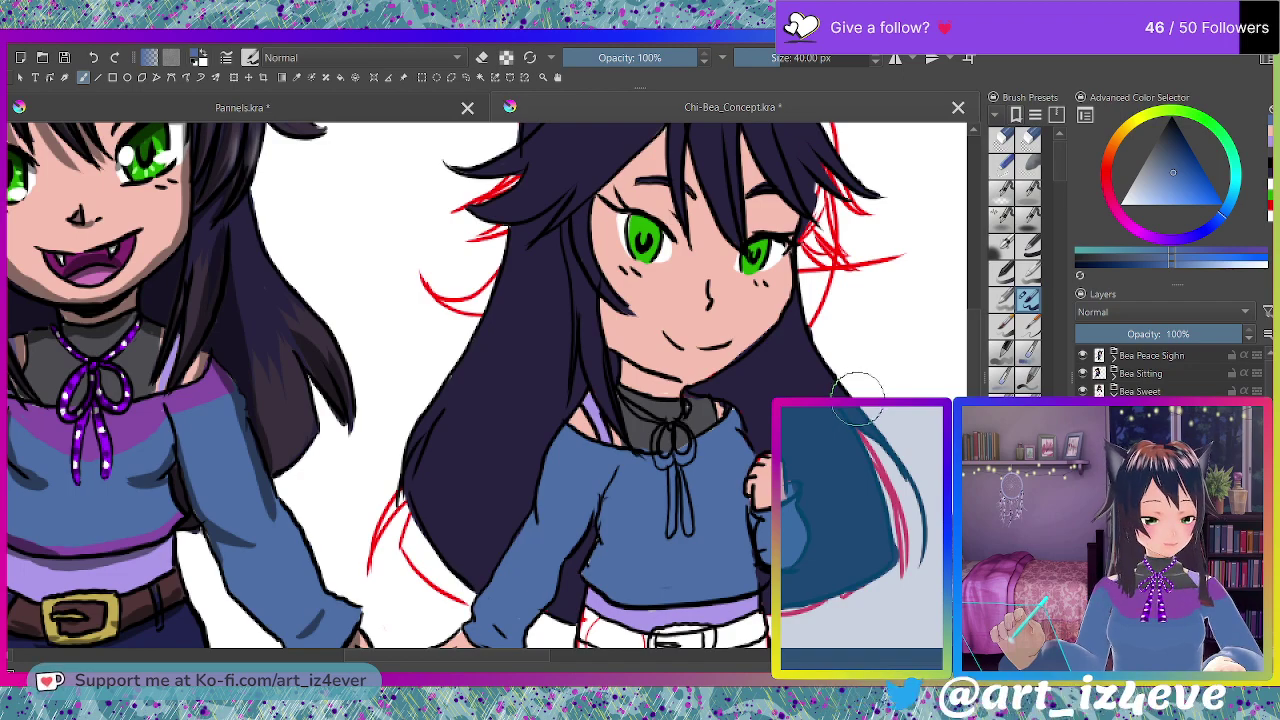
# Sample the navy from the finished figure's trousers and block in the new figure's outer thigh and the area below the belt.
pyautogui.press('2')
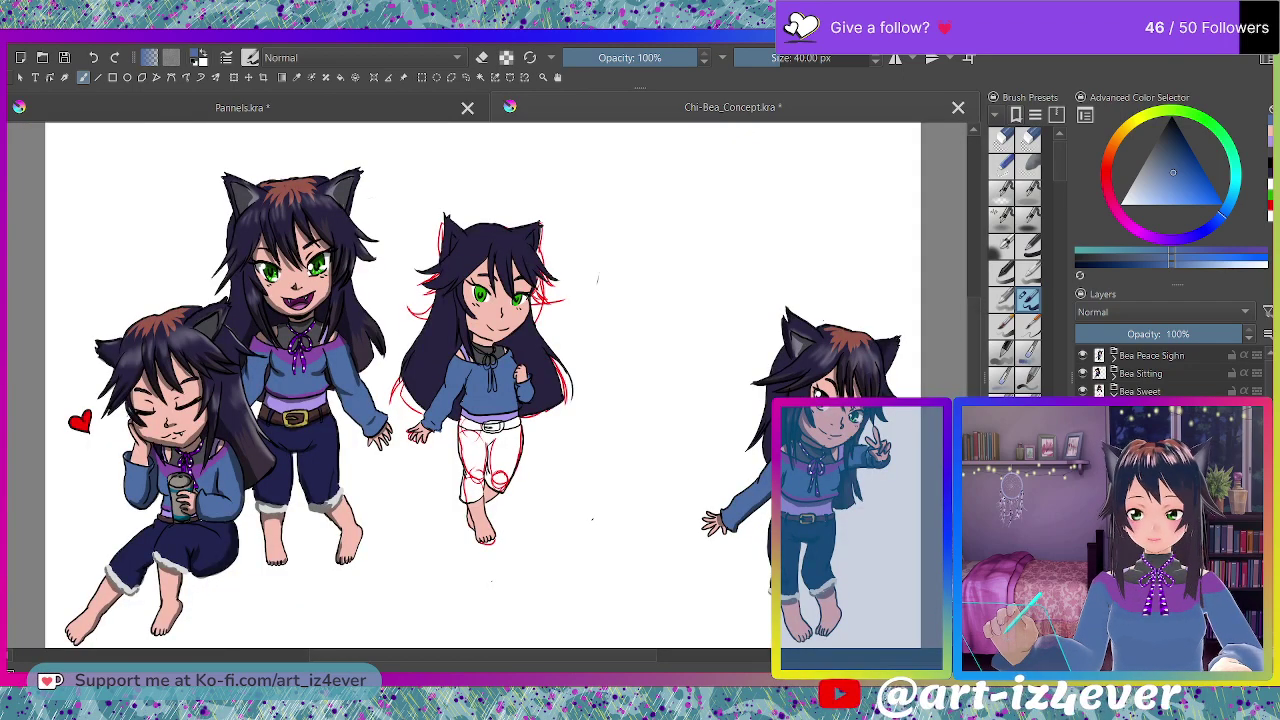
pyautogui.keyDown('ctrl'); pyautogui.click(326, 449); pyautogui.keyUp('ctrl')
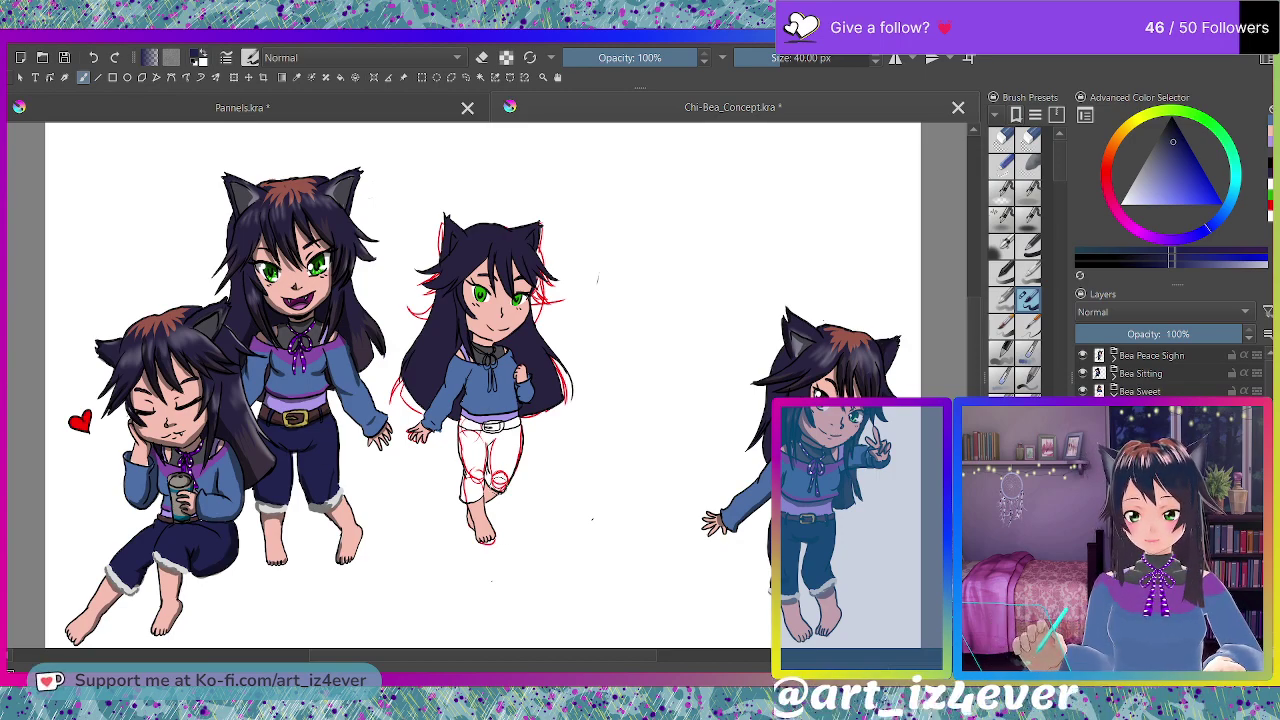
pyautogui.scroll(2, 491, 422)
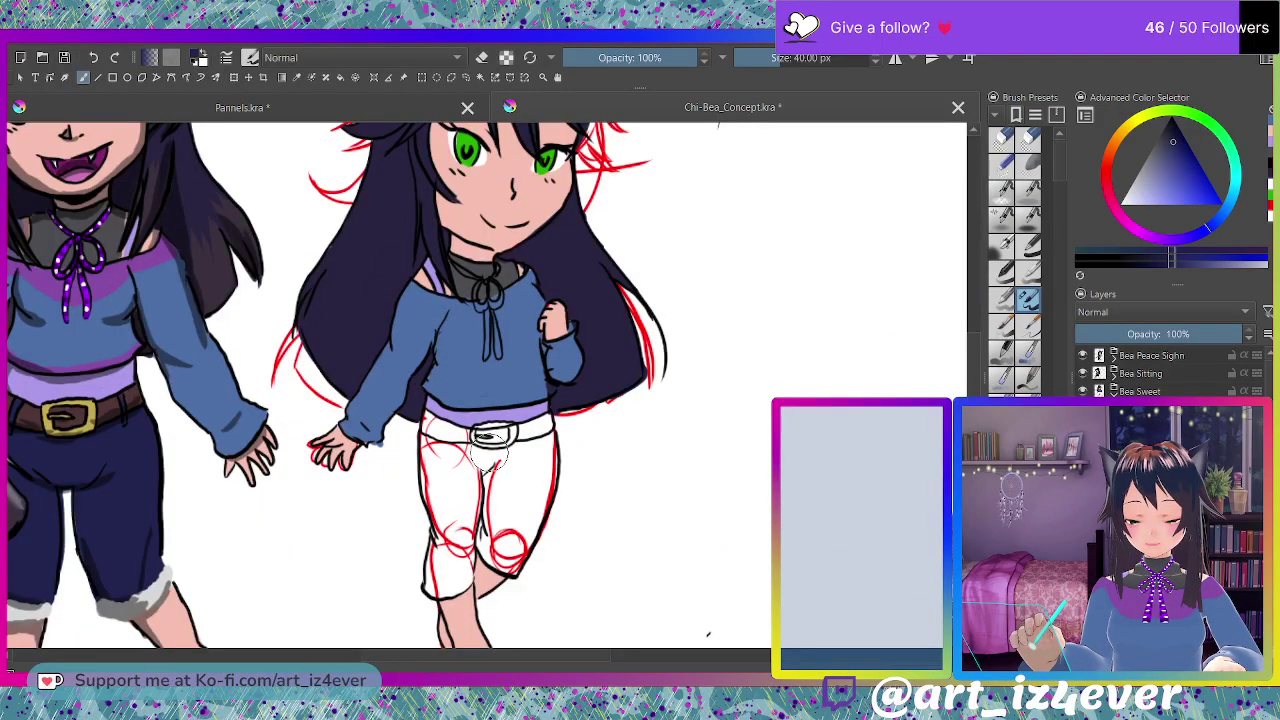
pyautogui.moveTo(440, 478)
pyautogui.mouseDown()
pyautogui.moveTo(445, 515)
pyautogui.moveTo(430, 470)
pyautogui.mouseUp()
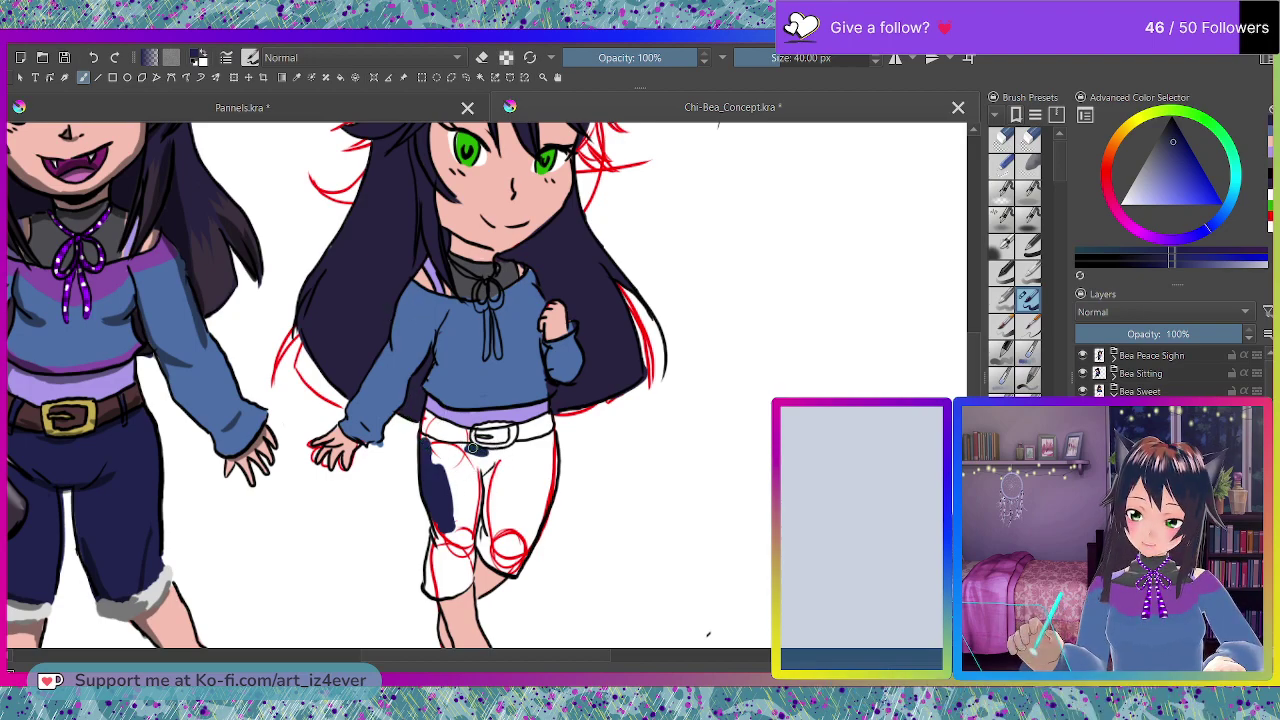
pyautogui.scroll(2, 386, 570)
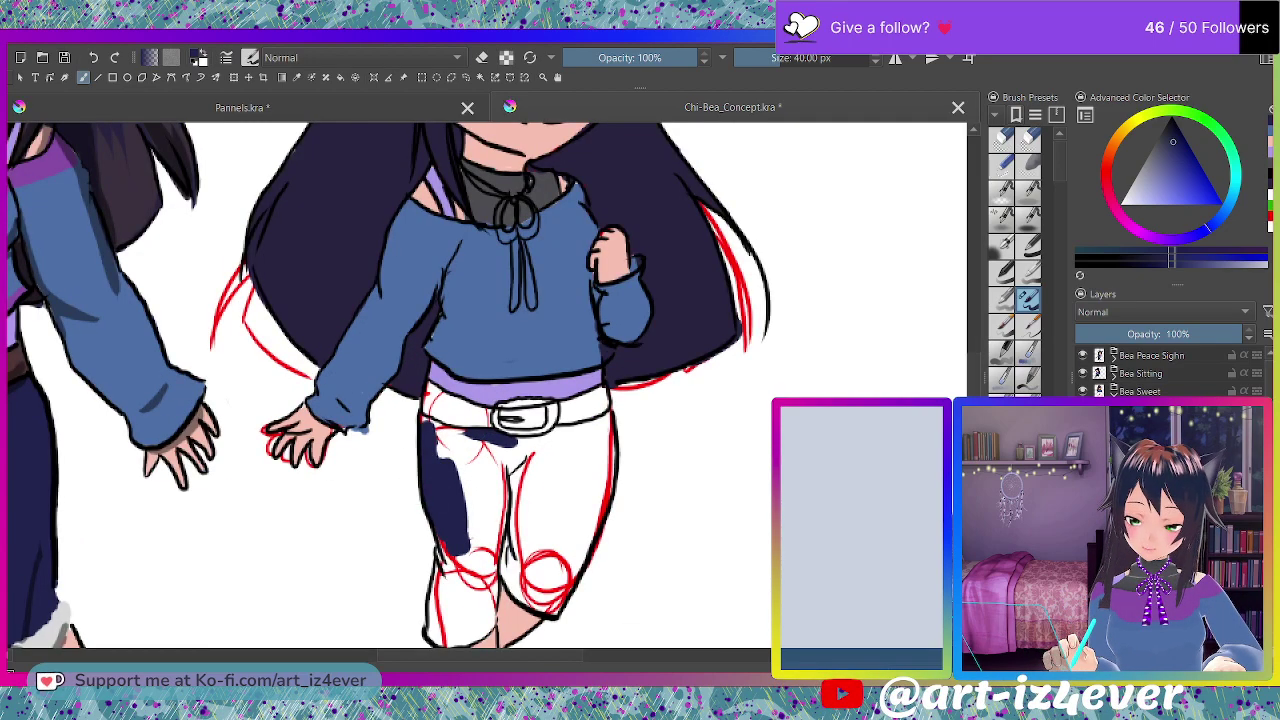
pyautogui.scroll(3, 411, 520)
pyautogui.scroll(-2, 411, 520)
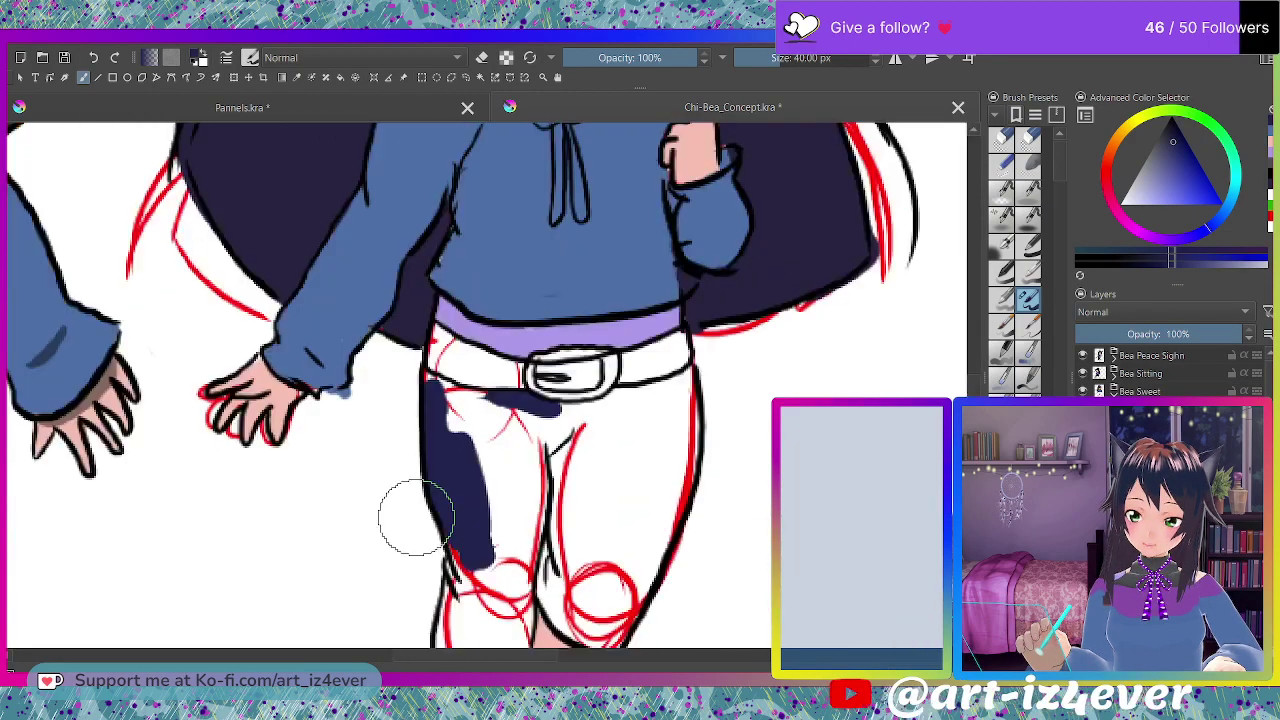
# Fill the rest of both trouser legs with the navy, from the belt to the cuffs, covering the red sketch lines.
pyautogui.moveTo(551, 572)
pyautogui.mouseDown()
pyautogui.moveTo(546, 594)
pyautogui.moveTo(555, 566)
pyautogui.moveTo(567, 577)
pyautogui.moveTo(560, 415)
pyautogui.moveTo(680, 382)
pyautogui.moveTo(672, 455)
pyautogui.moveTo(600, 594)
pyautogui.moveTo(605, 580)
pyautogui.moveTo(583, 615)
pyautogui.moveTo(550, 602)
pyautogui.moveTo(596, 640)
pyautogui.moveTo(632, 596)
pyautogui.moveTo(616, 614)
pyautogui.moveTo(597, 590)
pyautogui.moveTo(571, 437)
pyautogui.moveTo(608, 475)
pyautogui.moveTo(666, 394)
pyautogui.moveTo(705, 375)
pyautogui.mouseUp()
pyautogui.moveTo(675, 570)
pyautogui.mouseDown()
pyautogui.moveTo(668, 500)
pyautogui.moveTo(695, 397)
pyautogui.moveTo(606, 469)
pyautogui.moveTo(603, 523)
pyautogui.mouseUp()
pyautogui.moveTo(515, 592)
pyautogui.mouseDown()
pyautogui.moveTo(527, 530)
pyautogui.moveTo(523, 610)
pyautogui.moveTo(545, 470)
pyautogui.moveTo(522, 430)
pyautogui.moveTo(472, 402)
pyautogui.moveTo(487, 409)
pyautogui.moveTo(480, 620)
pyautogui.moveTo(457, 594)
pyautogui.moveTo(458, 635)
pyautogui.moveTo(523, 606)
pyautogui.moveTo(521, 645)
pyautogui.mouseUp()
pyautogui.moveTo(512, 575)
pyautogui.mouseDown()
pyautogui.moveTo(500, 428)
pyautogui.moveTo(469, 474)
pyautogui.moveTo(463, 451)
pyautogui.mouseUp()
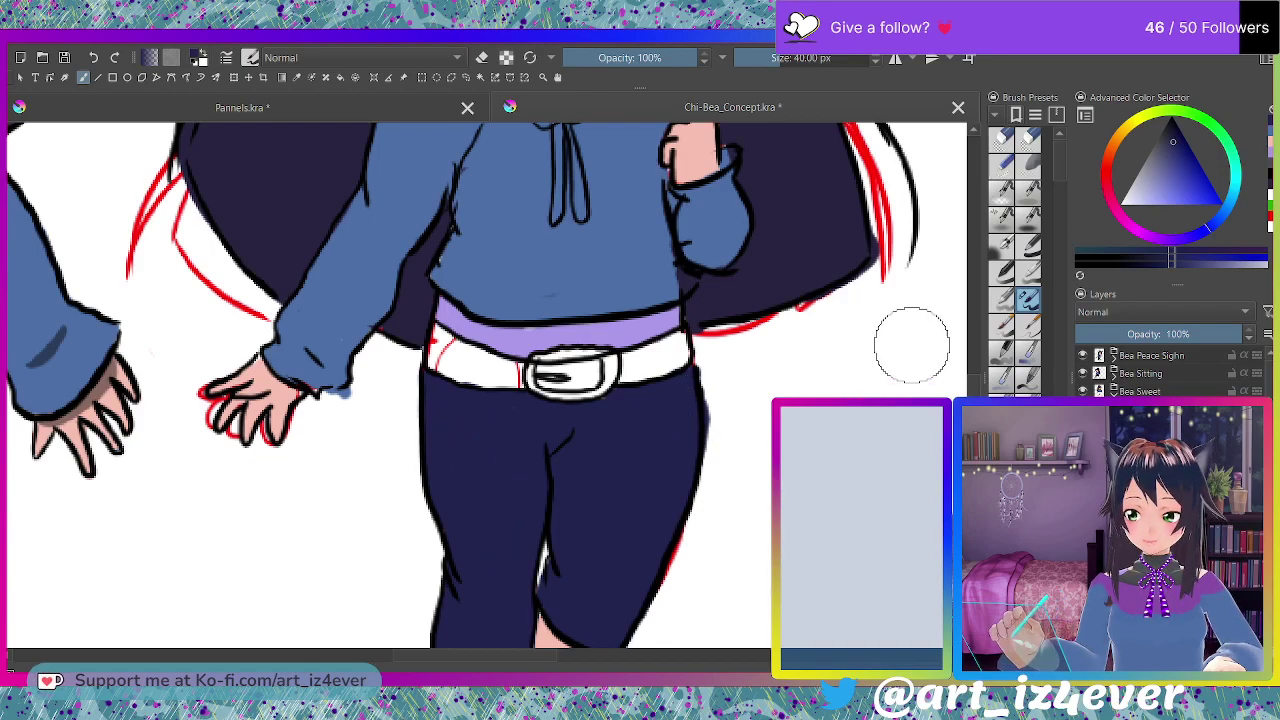
pyautogui.scroll(-3, 490, 385)
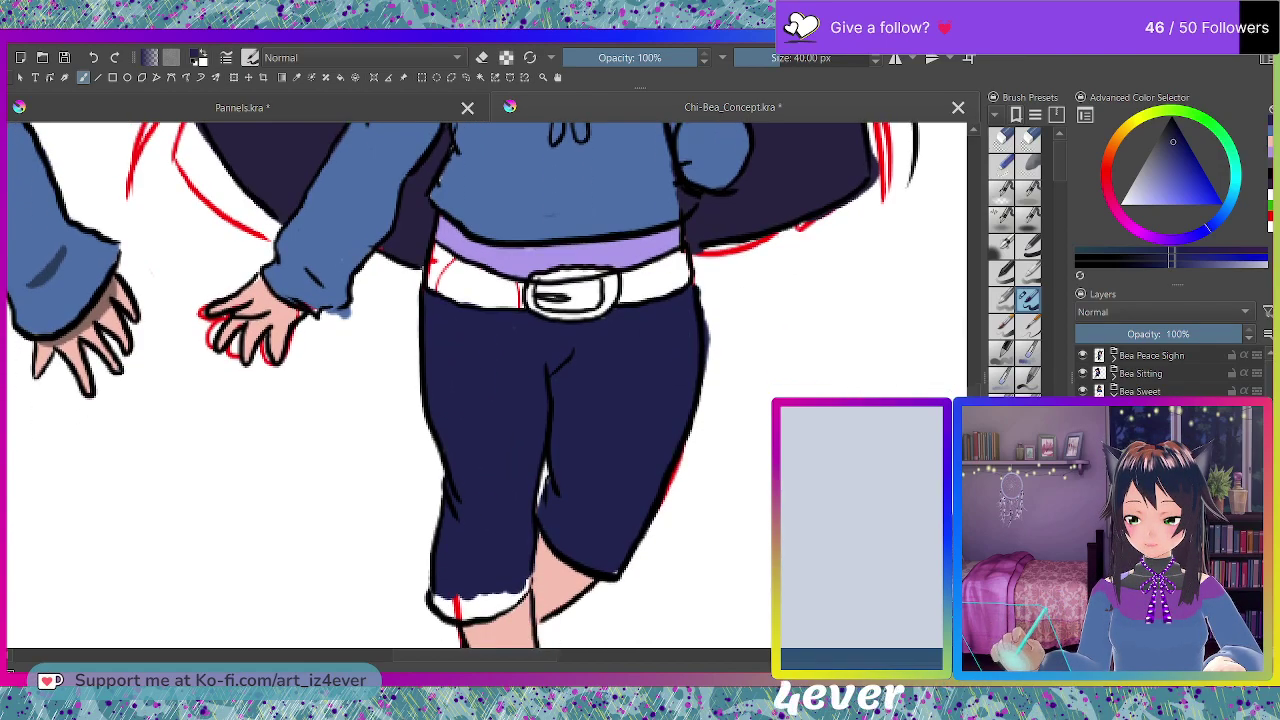
pyautogui.moveTo(622, 520); pyautogui.dragTo(616, 533)
pyautogui.moveTo(524, 536)
pyautogui.mouseDown()
pyautogui.moveTo(445, 570)
pyautogui.moveTo(470, 560)
pyautogui.mouseUp()
# Sample the light grey from the finished figure's trouser cuff, paint fluffy cuffs on both of the new figure's legs, and clean their edges.
pyautogui.click(578, 660)
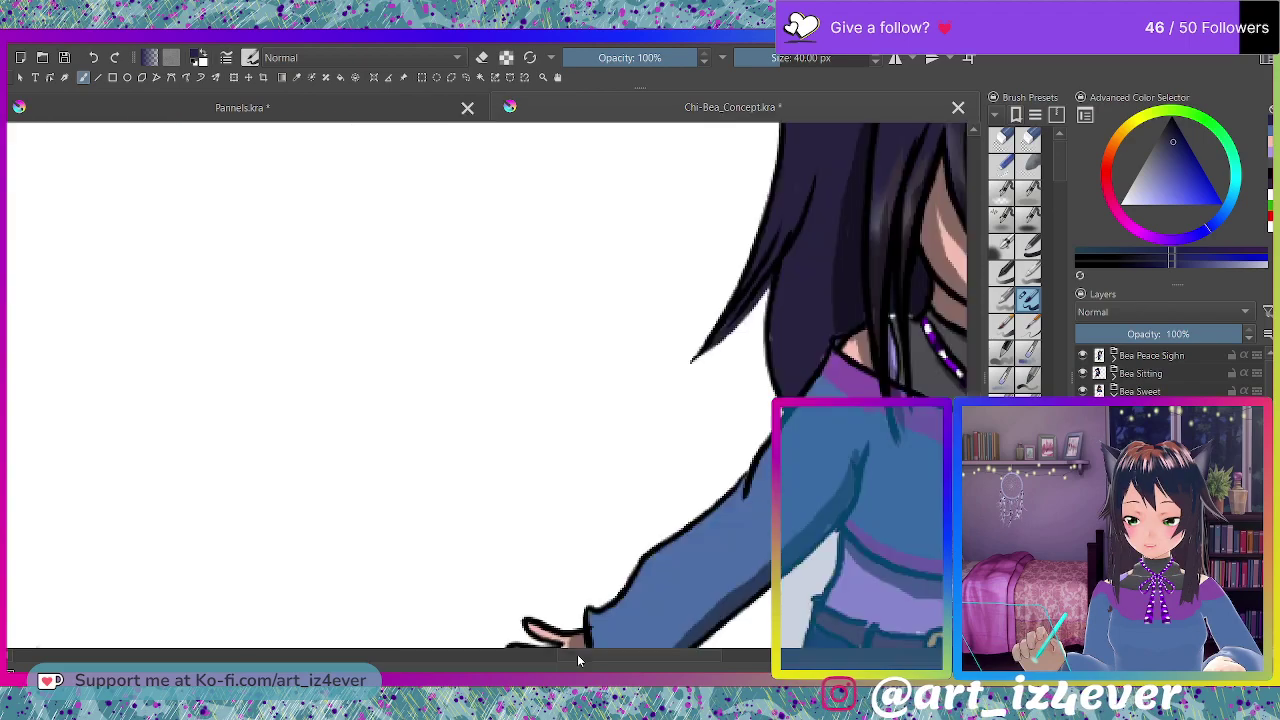
pyautogui.moveTo(594, 662); pyautogui.dragTo(371, 667)
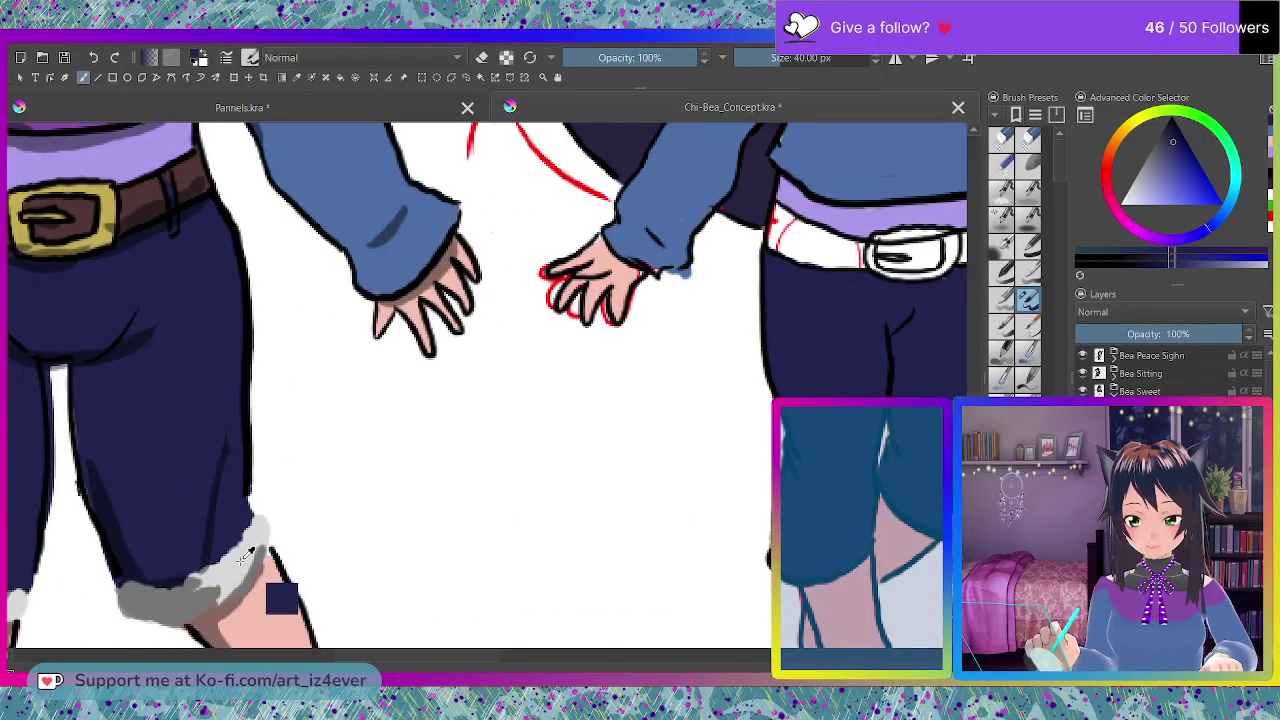
pyautogui.keyDown('ctrl'); pyautogui.click(244, 559); pyautogui.keyUp('ctrl')
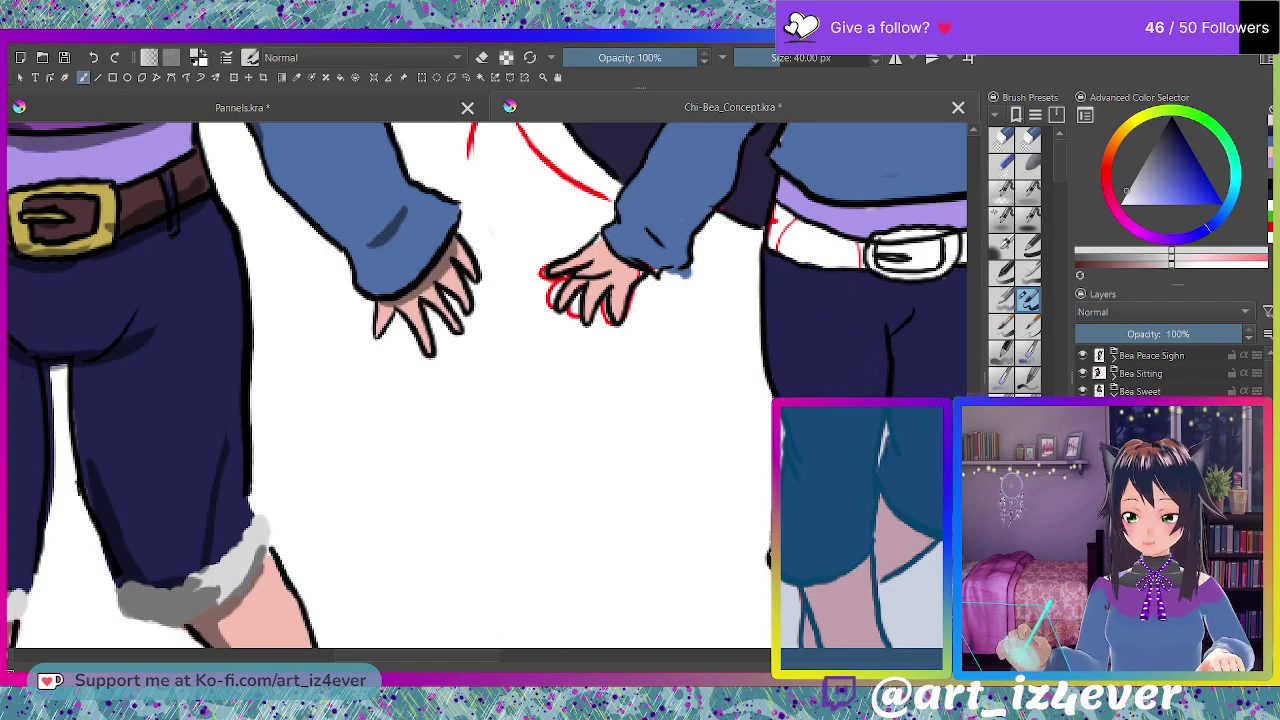
pyautogui.moveTo(784, 577)
pyautogui.mouseDown()
pyautogui.moveTo(867, 571)
pyautogui.moveTo(877, 546)
pyautogui.moveTo(843, 571)
pyautogui.moveTo(793, 569)
pyautogui.mouseUp()
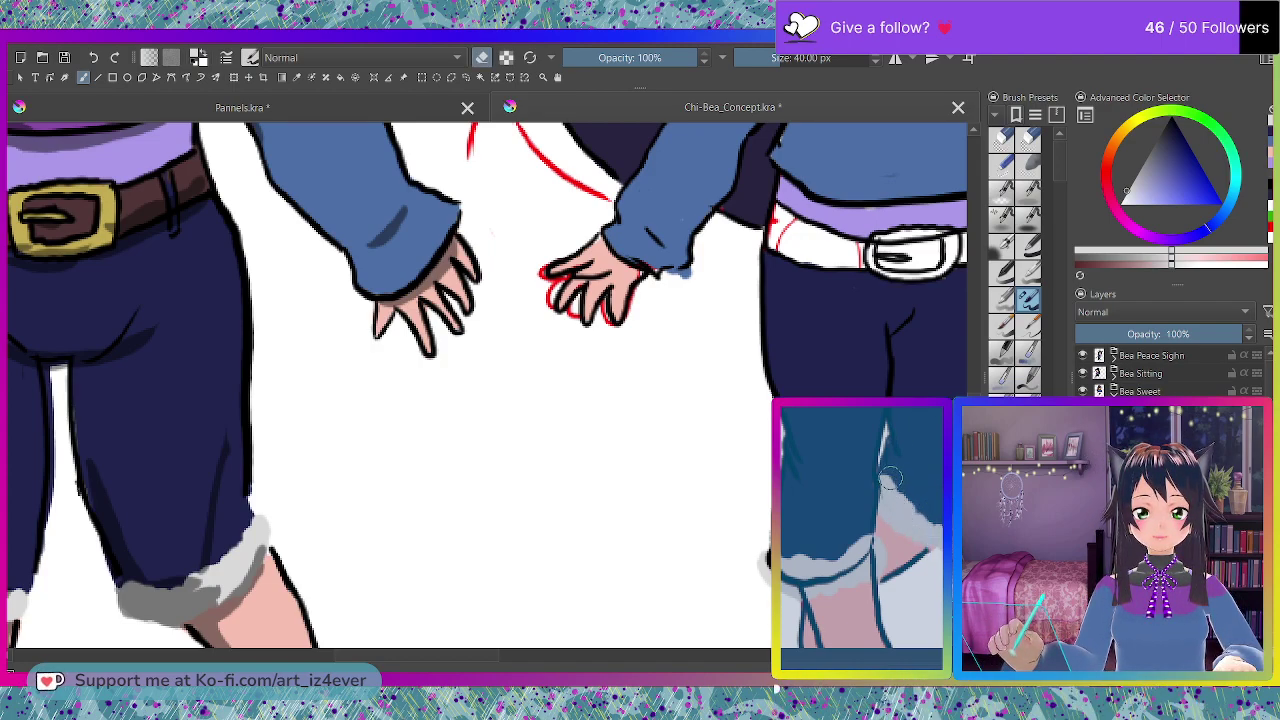
pyautogui.moveTo(875, 563); pyautogui.dragTo(882, 560)
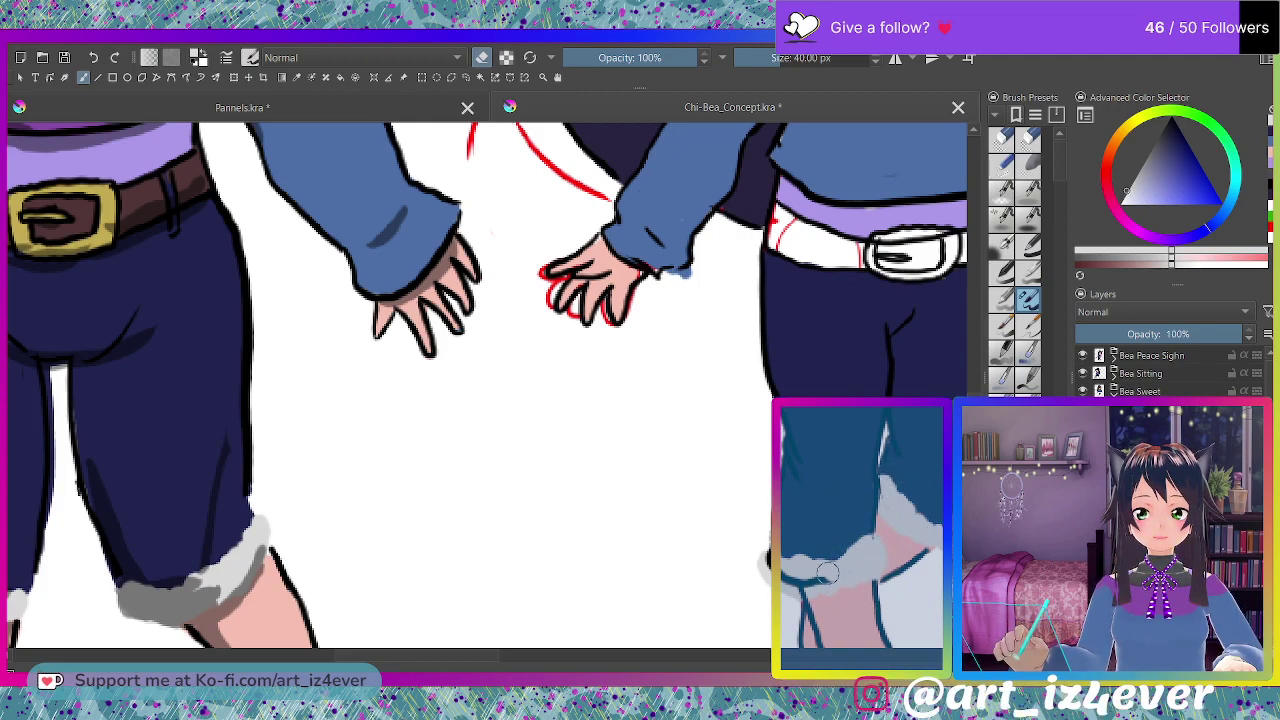
pyautogui.moveTo(808, 586); pyautogui.dragTo(768, 568)
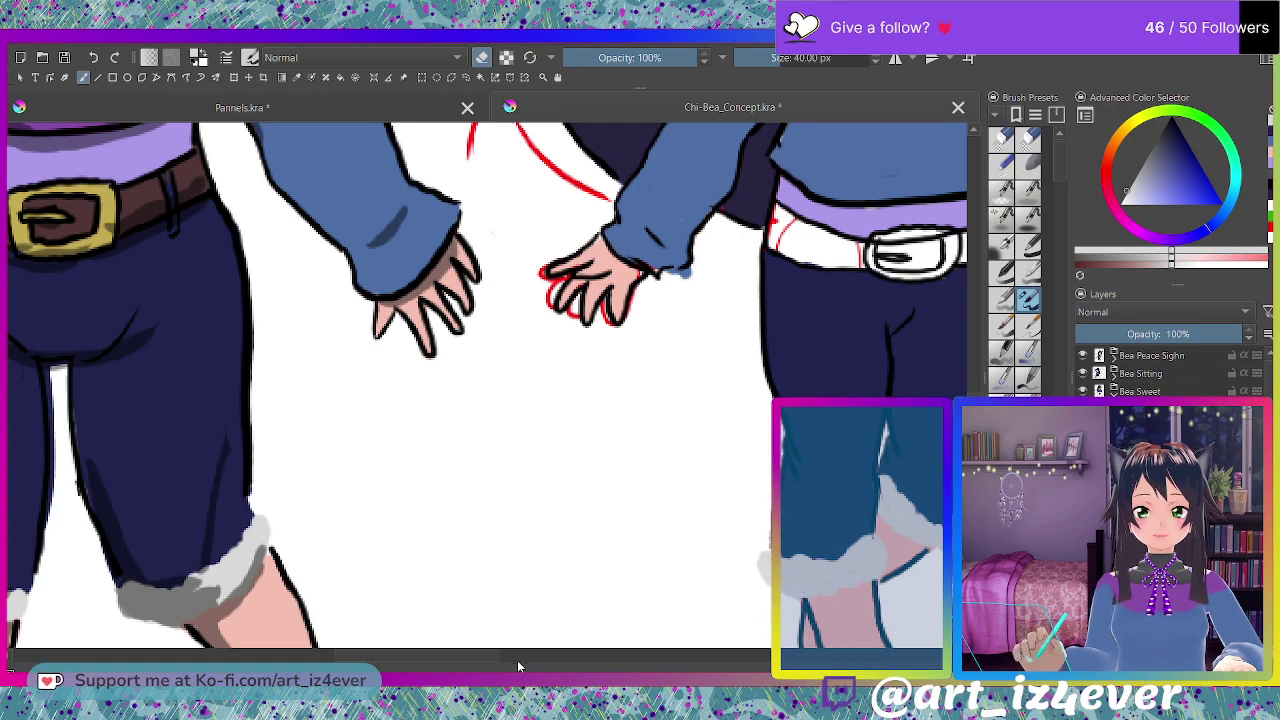
pyautogui.moveTo(482, 655); pyautogui.dragTo(504, 654)
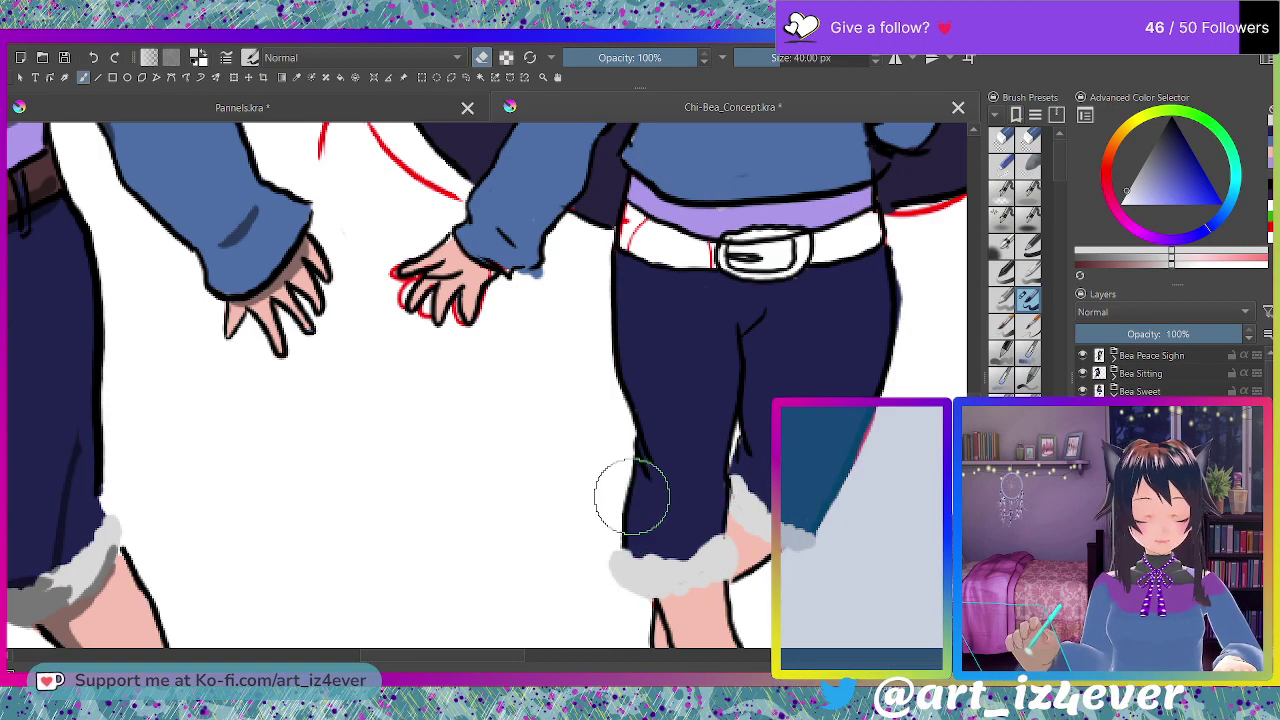
pyautogui.scroll(-4, 461, 483)
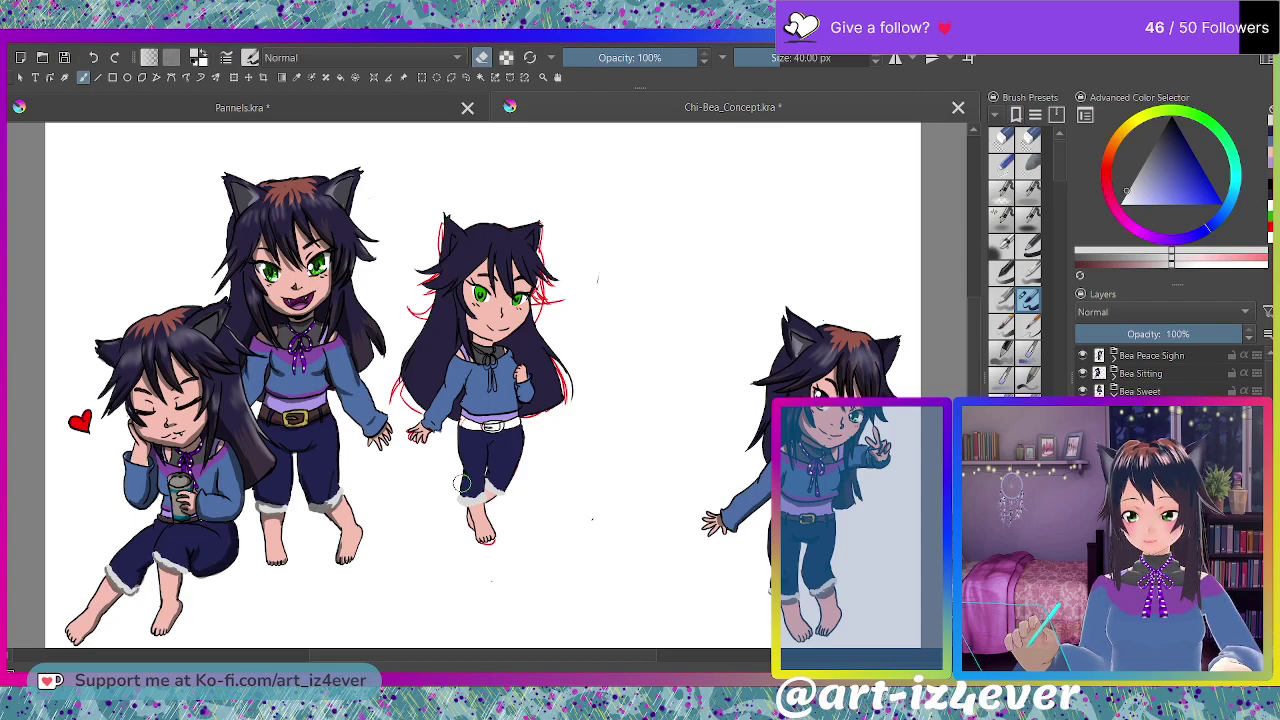
# Sample the dark brown from the finished figure's belt and fill the new figure's belt on the lowered-arm side of the buckle.
pyautogui.scroll(2, 628, 491)
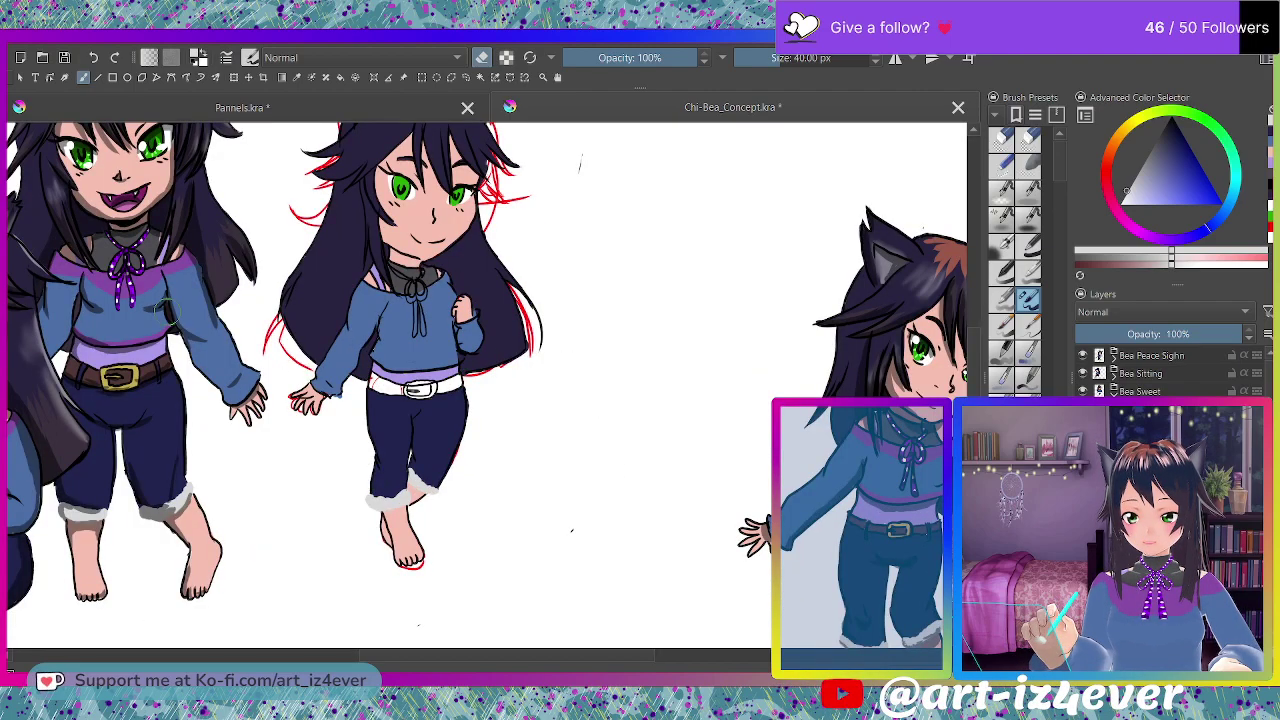
pyautogui.scroll(2, 133, 297)
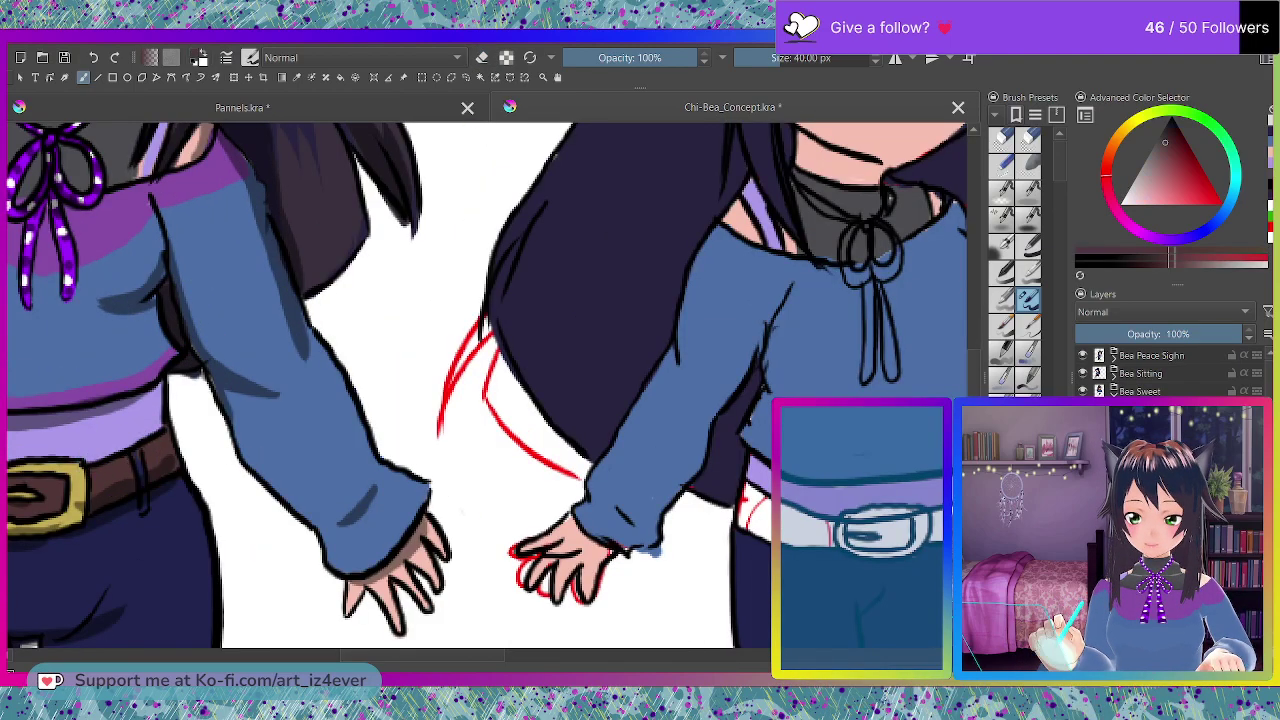
pyautogui.moveTo(747, 486)
pyautogui.mouseDown()
pyautogui.moveTo(745, 520)
pyautogui.moveTo(747, 484)
pyautogui.mouseUp()
pyautogui.hotkey('ctrl', 'z')
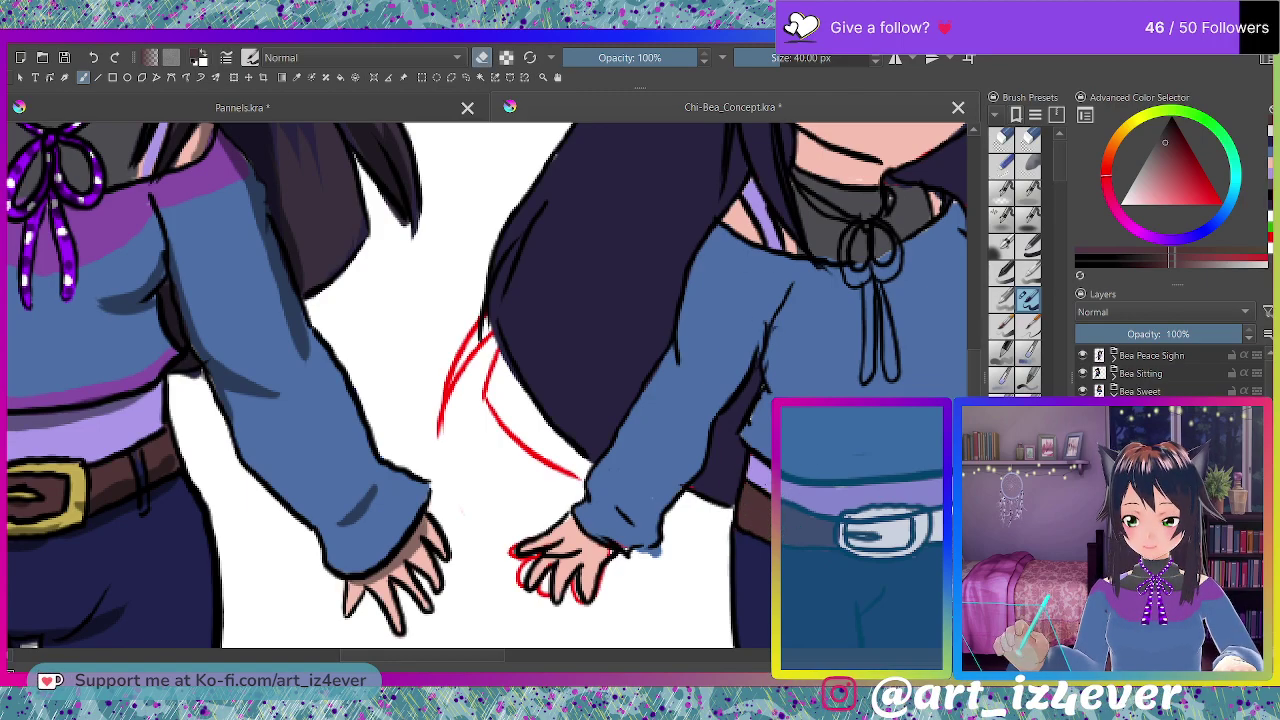
# Fill the belt on the raised-arm side and the opening inside the buckle with the same dark brown.
pyautogui.moveTo(569, 660); pyautogui.dragTo(582, 659)
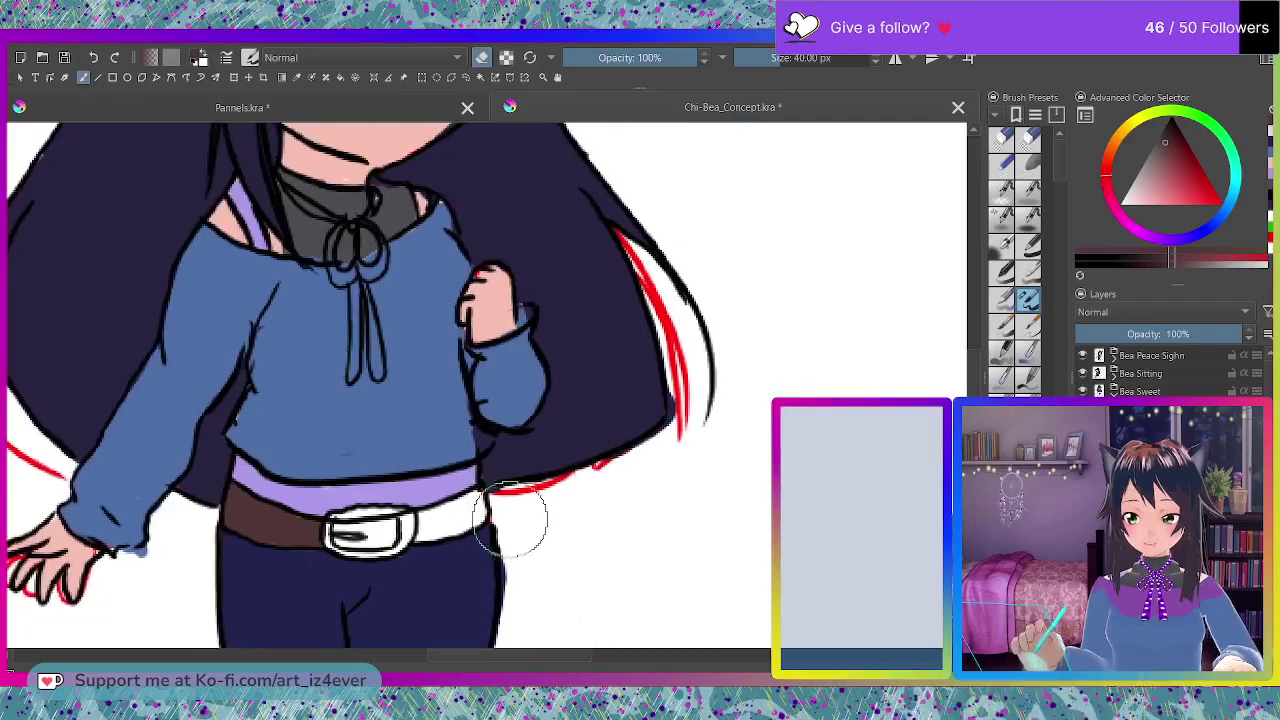
pyautogui.press('e')
pyautogui.moveTo(480, 520); pyautogui.dragTo(482, 503)
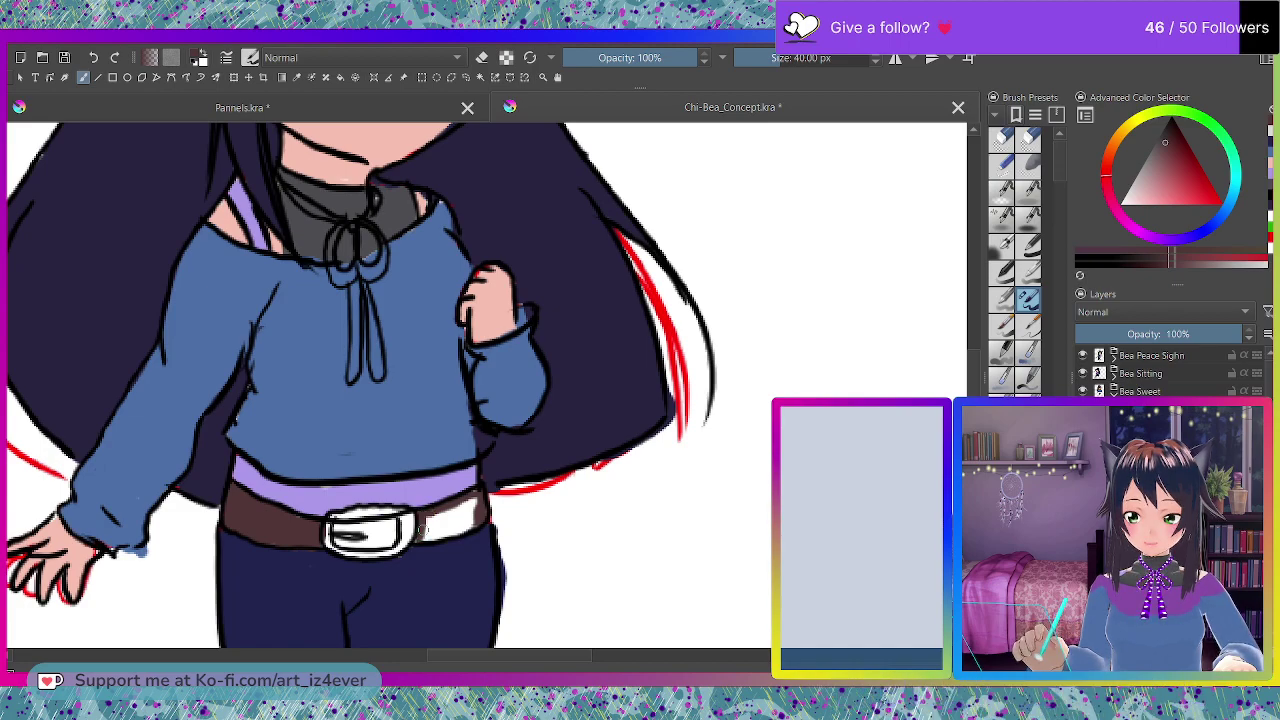
pyautogui.moveTo(421, 531); pyautogui.dragTo(461, 527)
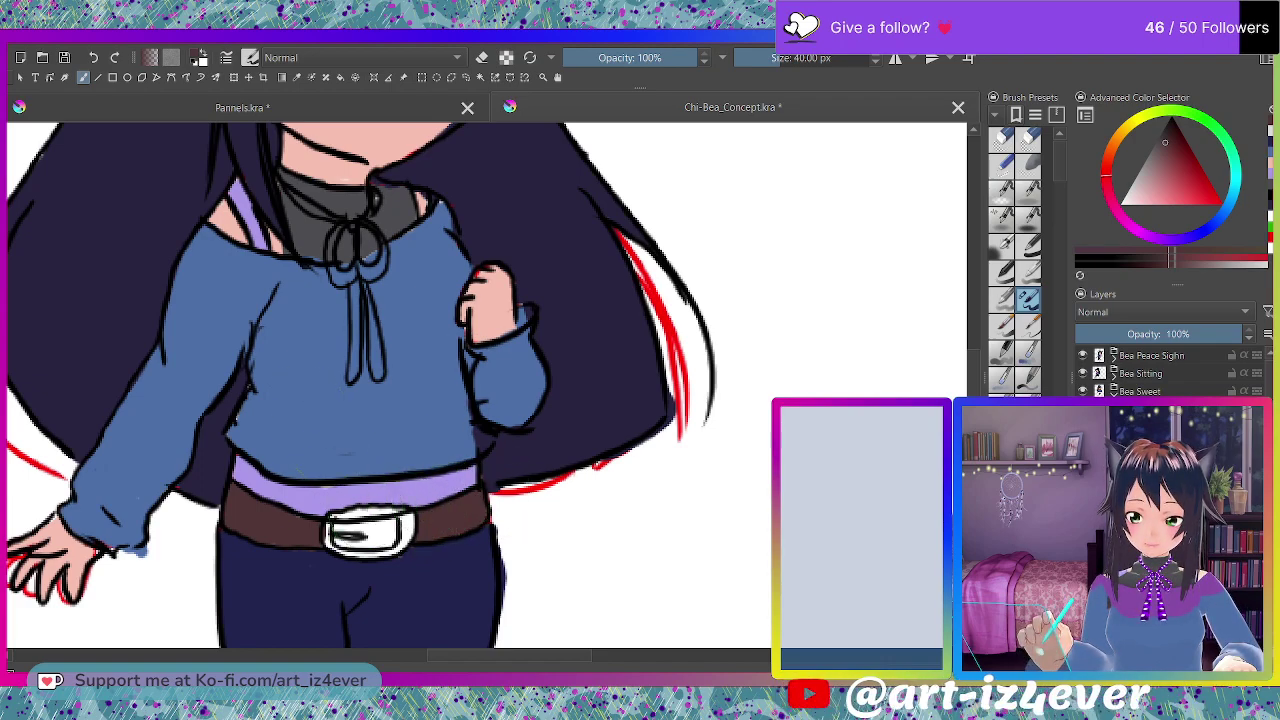
pyautogui.moveTo(340, 540); pyautogui.dragTo(384, 532)
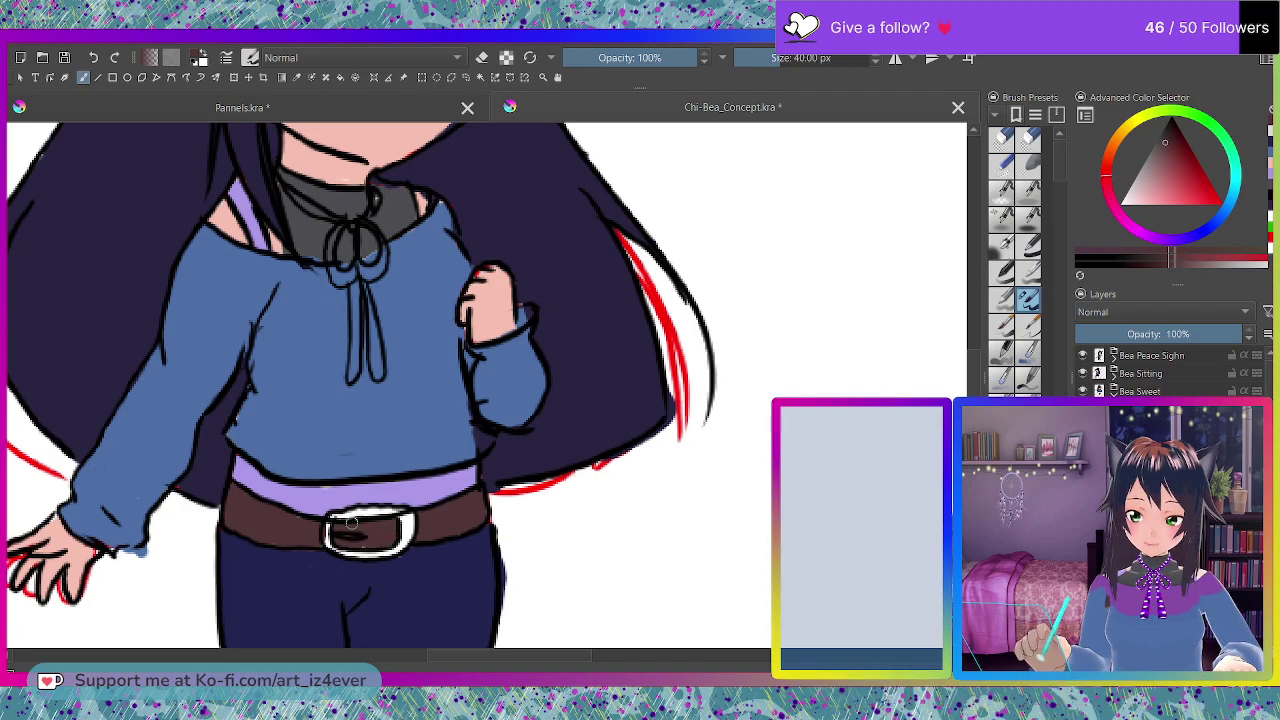
# Colour the new figure's belt buckle with the golden yellow of the finished figure's buckle and erase the overspill.
pyautogui.moveTo(490, 656)
pyautogui.mouseDown()
pyautogui.moveTo(405, 659)
pyautogui.moveTo(512, 656)
pyautogui.mouseUp()
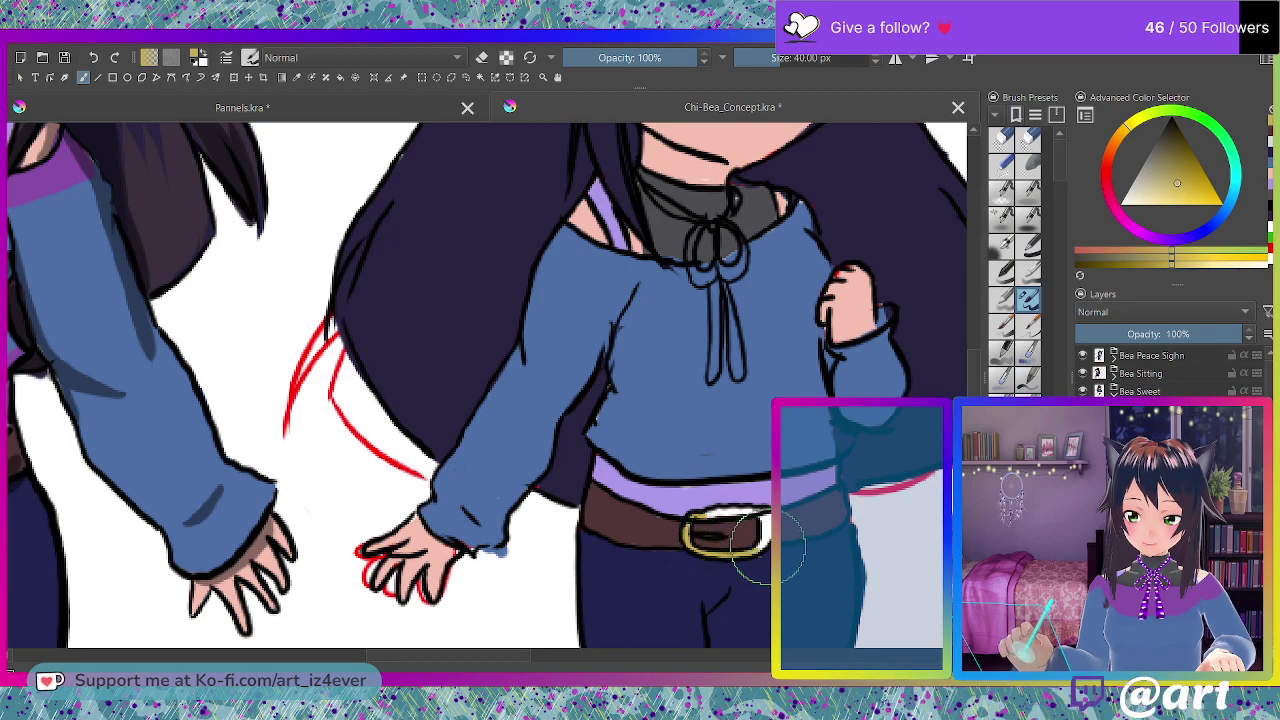
pyautogui.moveTo(752, 552)
pyautogui.mouseDown()
pyautogui.moveTo(764, 501)
pyautogui.moveTo(764, 536)
pyautogui.moveTo(767, 521)
pyautogui.moveTo(718, 512)
pyautogui.mouseUp()
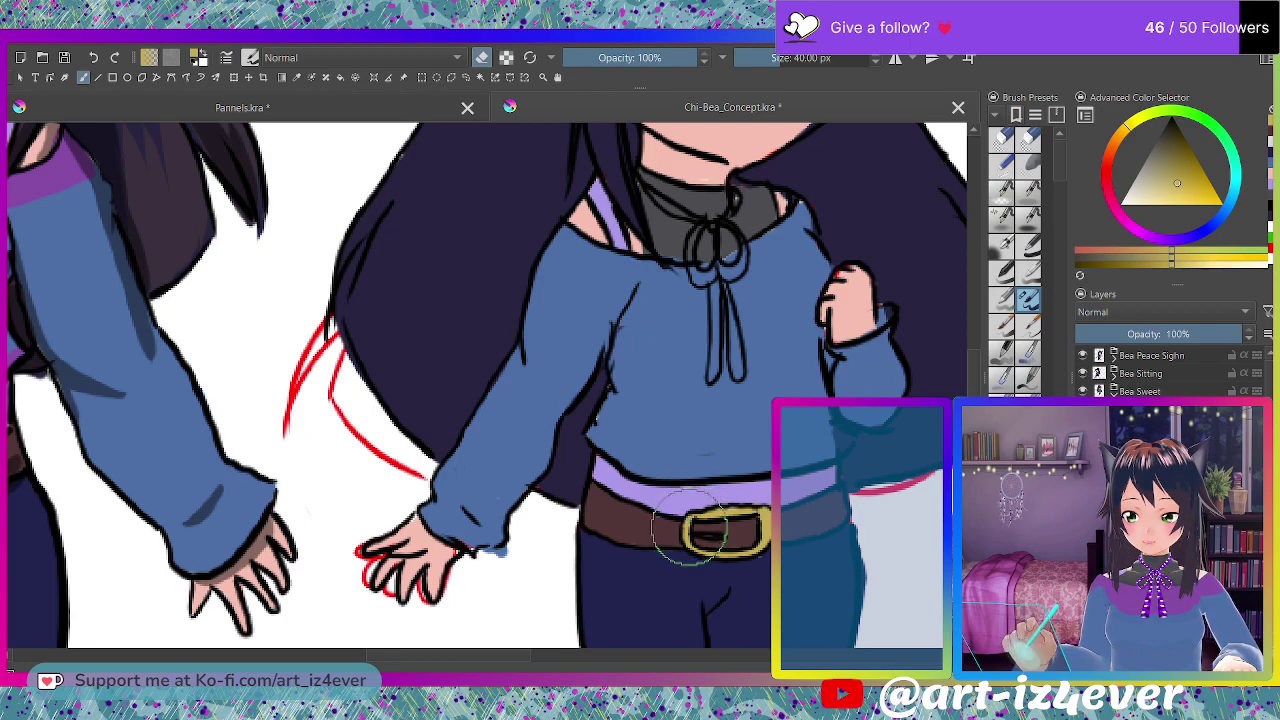
pyautogui.press('e')
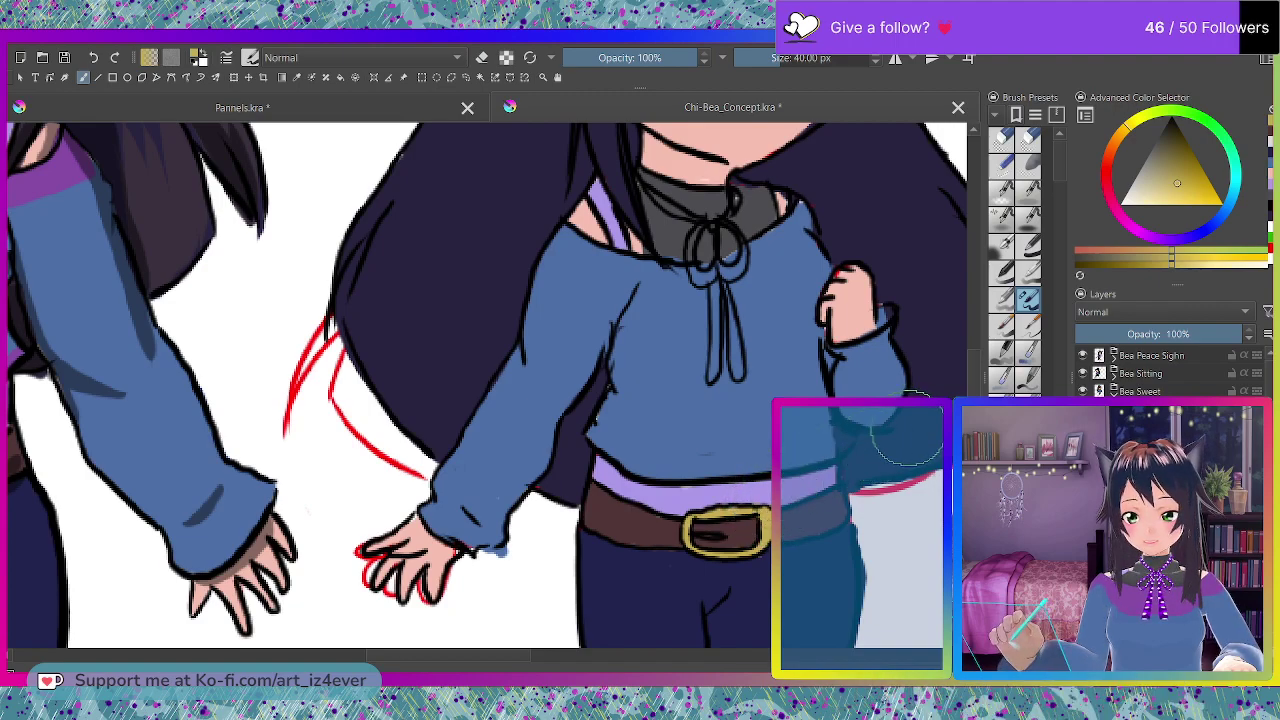
# Touch up the lowered arm's cuff and hand with the sampled skin tone and sweater blue, and erase the blue overspill below the cuff.
pyautogui.keyDown('ctrl'); pyautogui.click(440, 558); pyautogui.keyUp('ctrl')
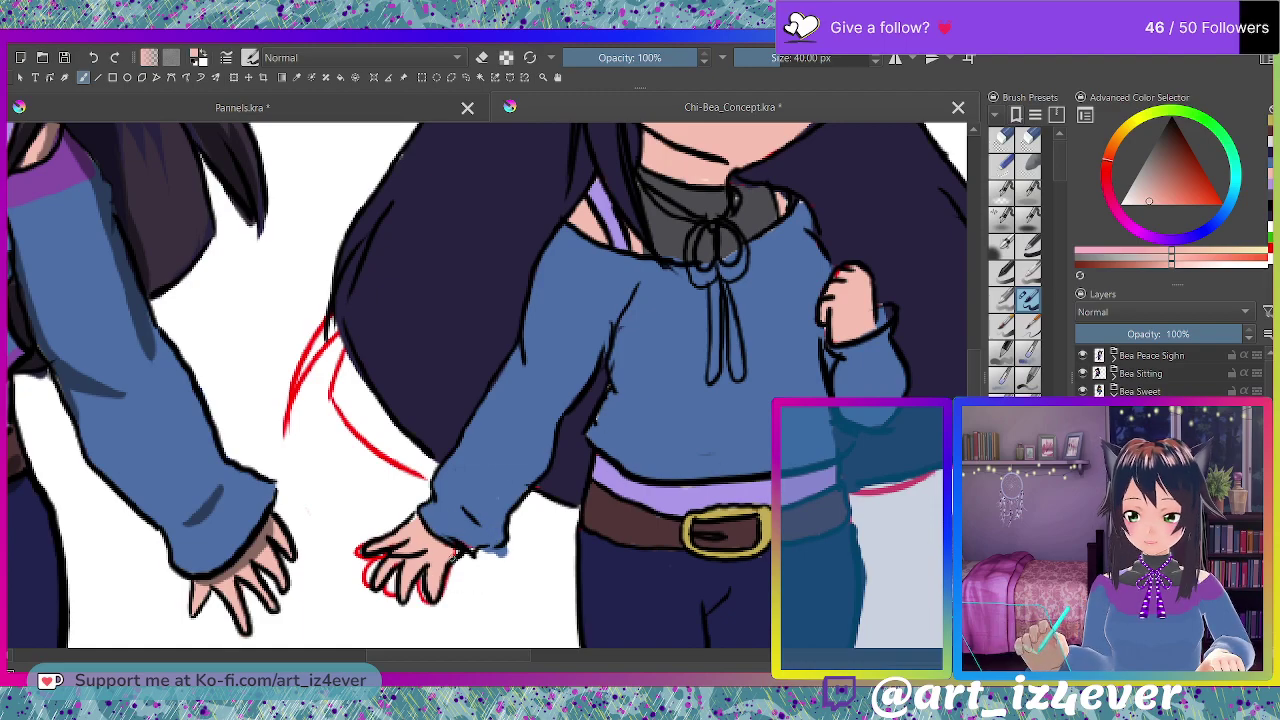
pyautogui.keyDown('ctrl'); pyautogui.click(463, 546); pyautogui.keyUp('ctrl')
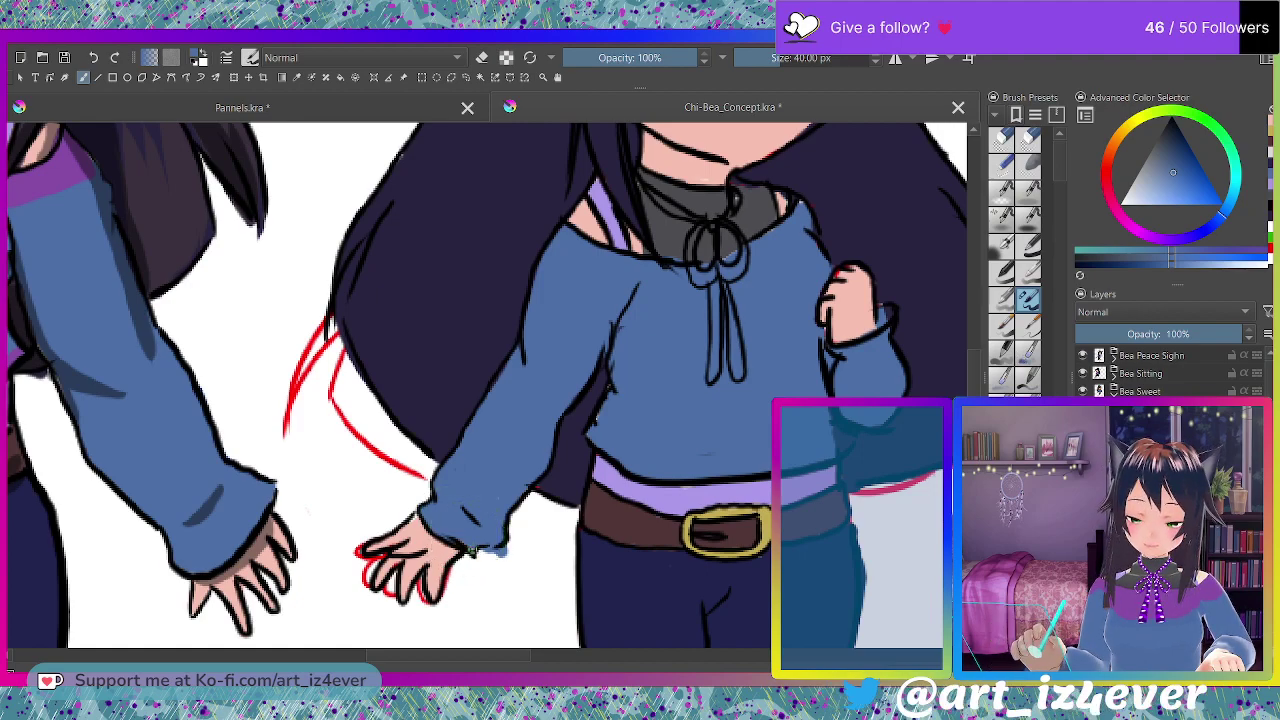
pyautogui.press('e')
pyautogui.moveTo(497, 550); pyautogui.dragTo(503, 549)
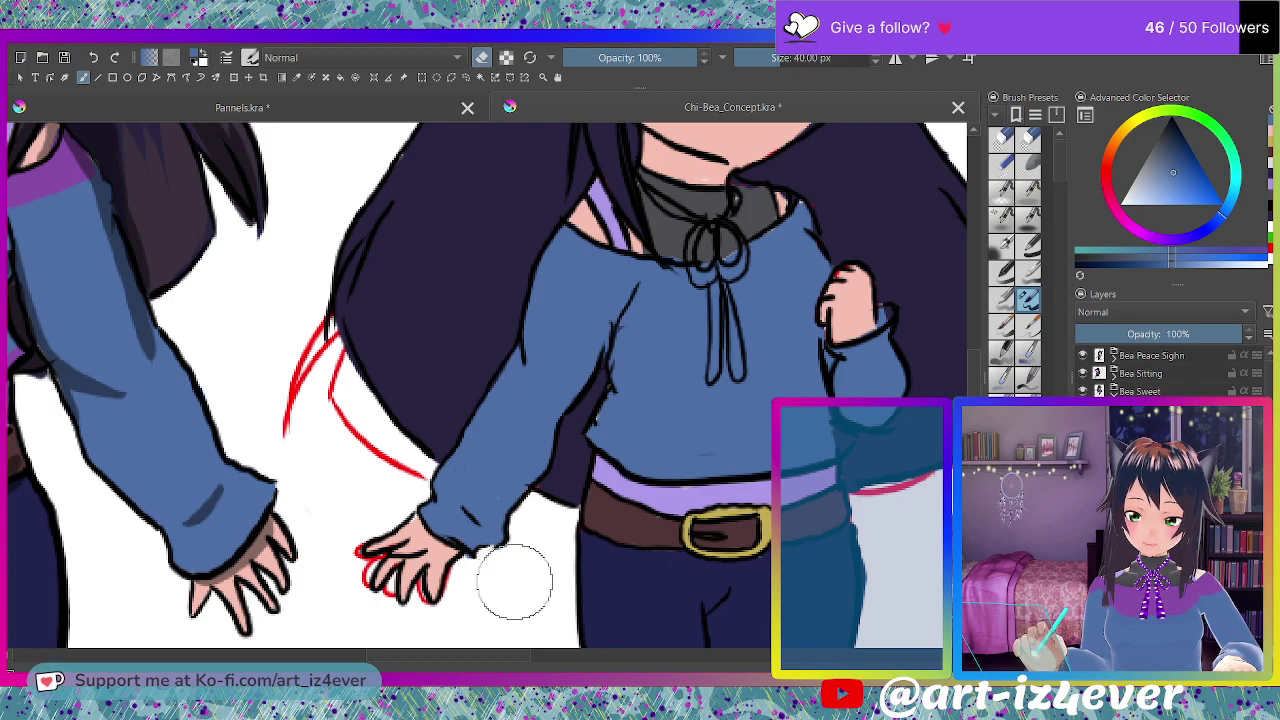
pyautogui.keyDown('ctrl'); pyautogui.click(427, 545); pyautogui.keyUp('ctrl')
pyautogui.press('e')
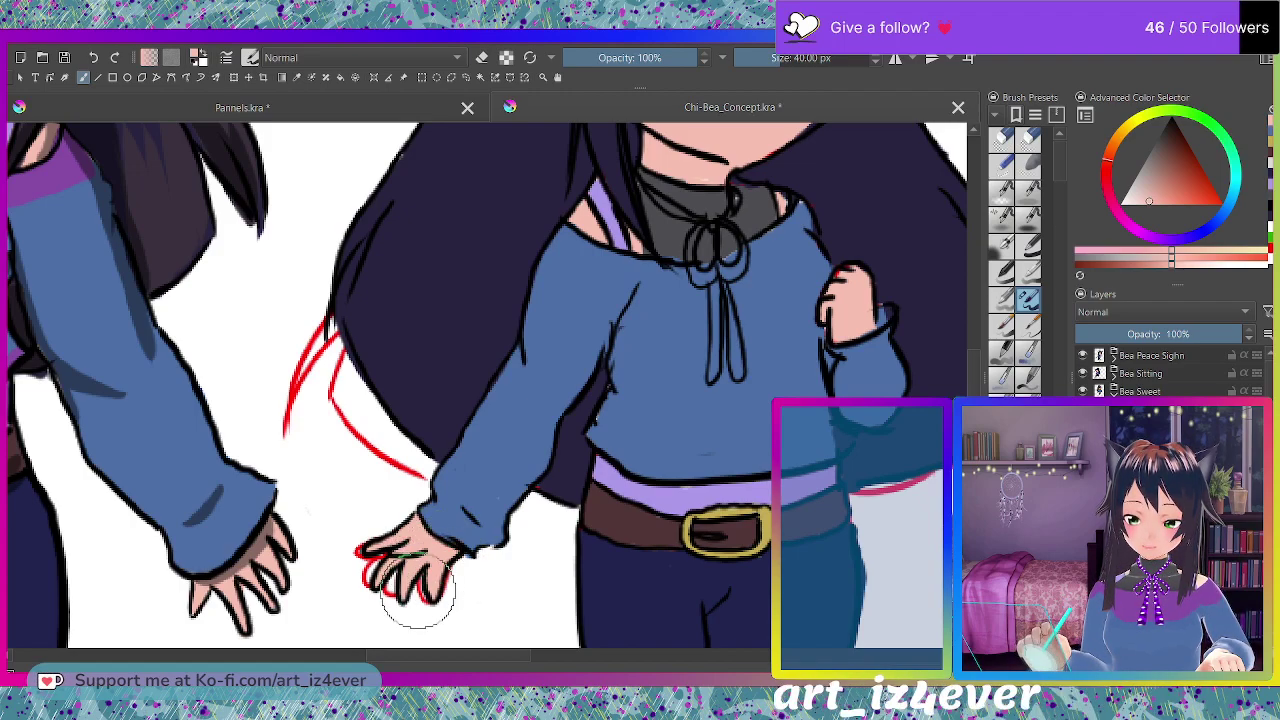
# Sample the sweater blue and touch up the raised arm's cuff and the sweater around the fist, erasing stray colour.
pyautogui.moveTo(446, 652); pyautogui.dragTo(500, 657)
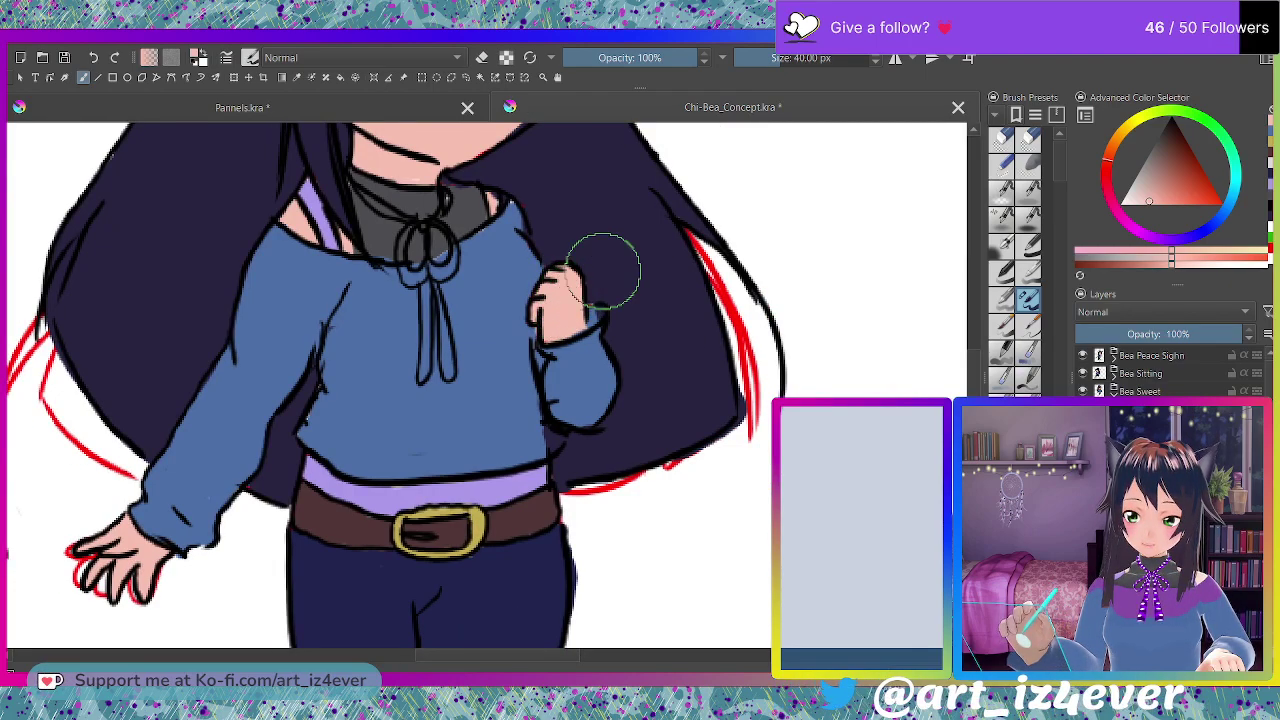
pyautogui.keyDown('ctrl'); pyautogui.click(613, 362); pyautogui.keyUp('ctrl')
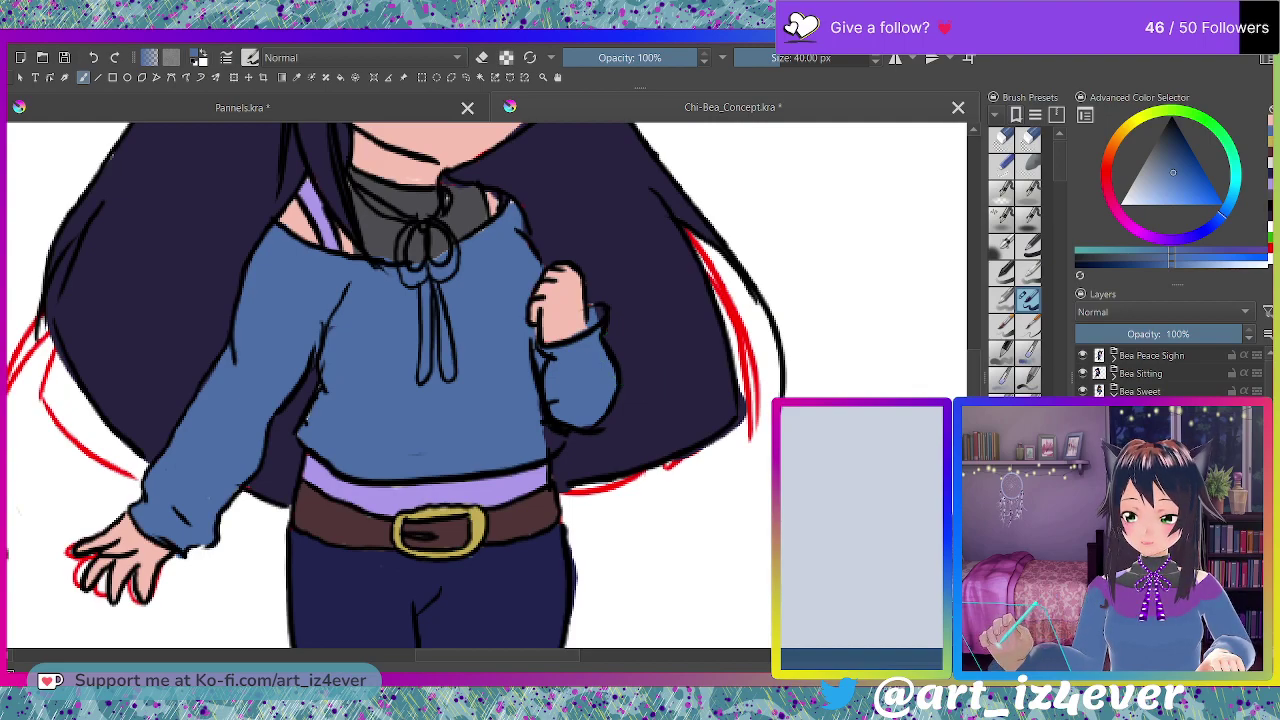
pyautogui.moveTo(541, 318)
pyautogui.mouseDown()
pyautogui.moveTo(549, 331)
pyautogui.moveTo(557, 297)
pyautogui.mouseUp()
pyautogui.press('e')
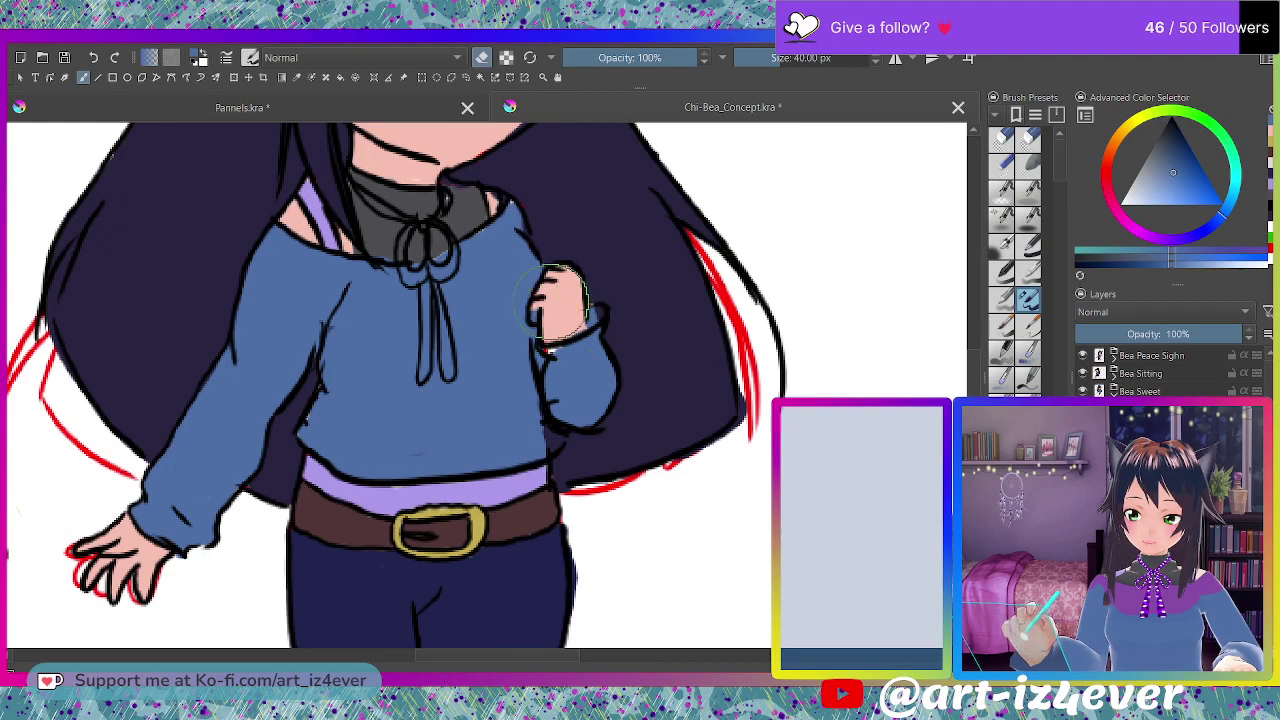
pyautogui.press('e')
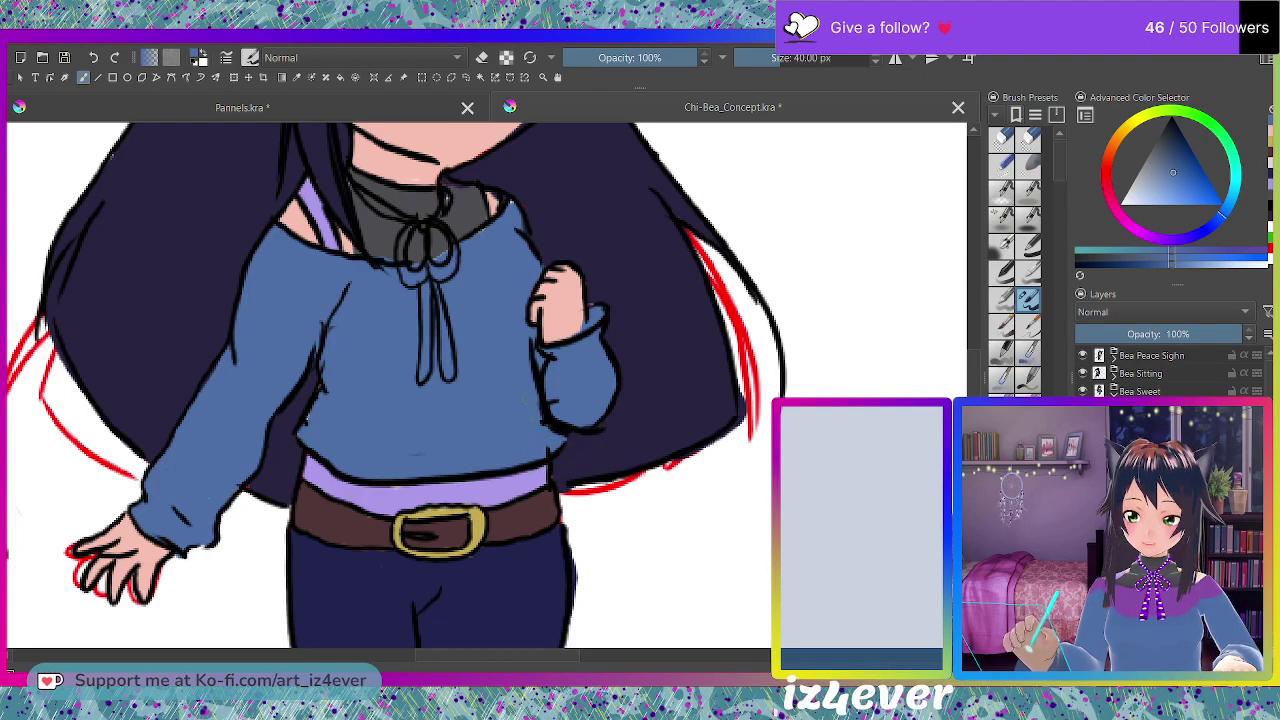
# Sample the muted purple of the finished figure's sweater trim and paint the new sweater's neckline and hem bands.
pyautogui.moveTo(542, 658); pyautogui.dragTo(437, 658)
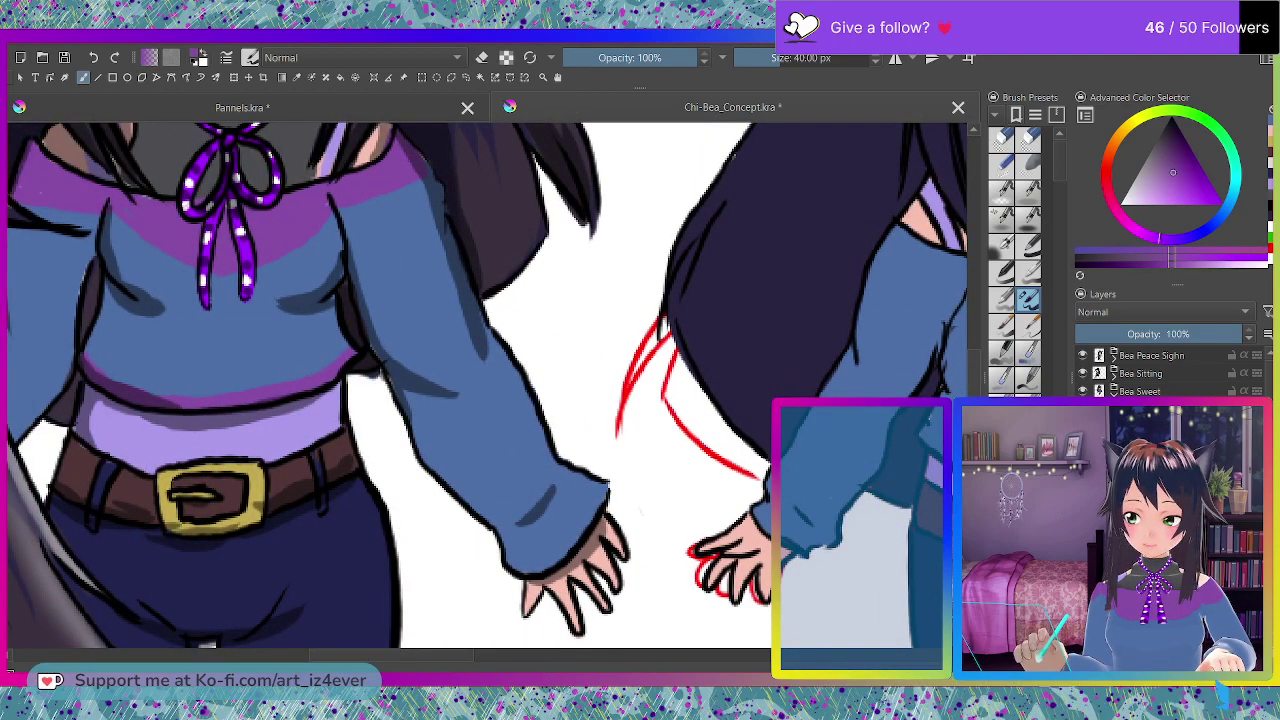
pyautogui.click(578, 656)
pyautogui.moveTo(562, 656); pyautogui.dragTo(501, 657)
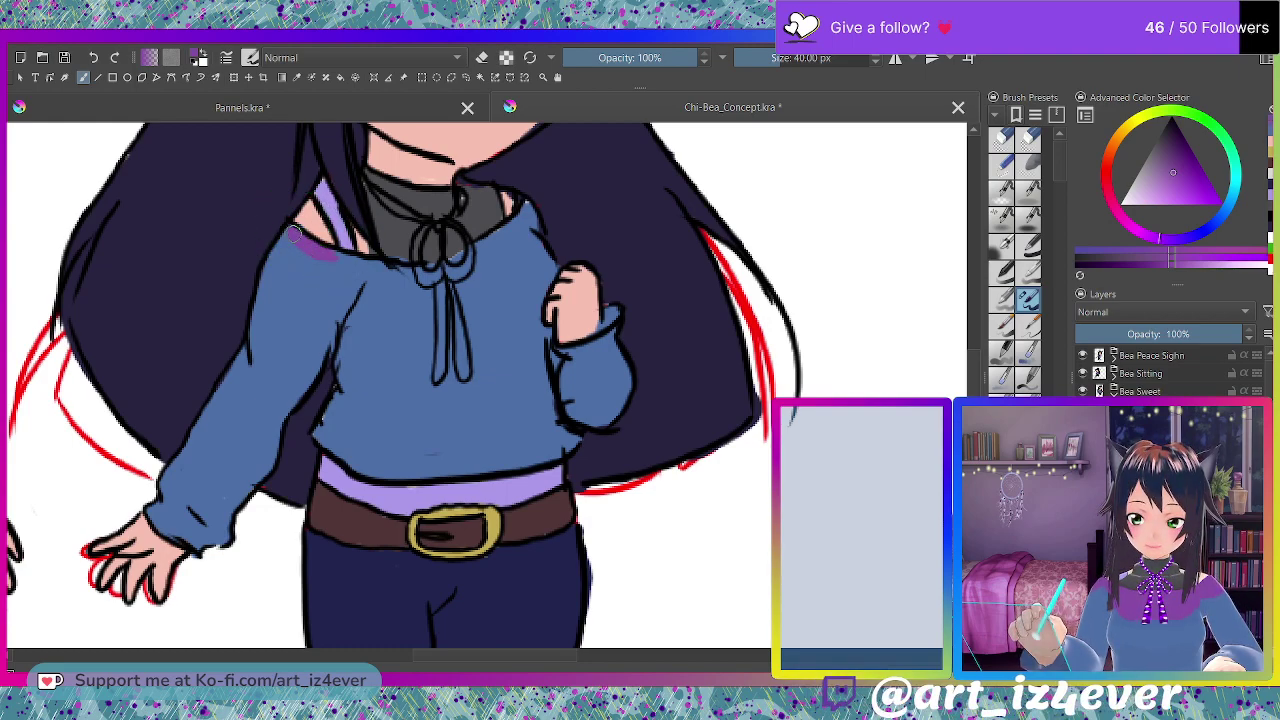
pyautogui.moveTo(335, 258)
pyautogui.mouseDown()
pyautogui.moveTo(405, 279)
pyautogui.moveTo(490, 242)
pyautogui.moveTo(455, 267)
pyautogui.moveTo(532, 206)
pyautogui.mouseUp()
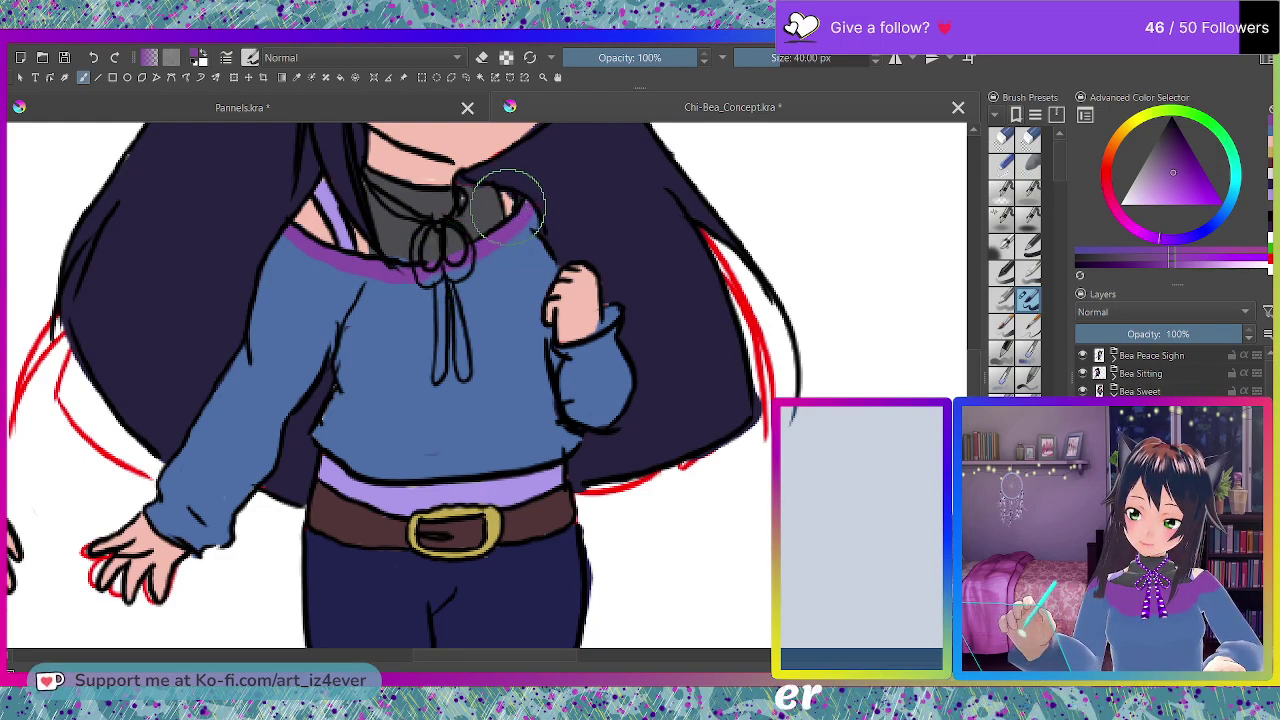
pyautogui.moveTo(366, 274); pyautogui.dragTo(406, 291)
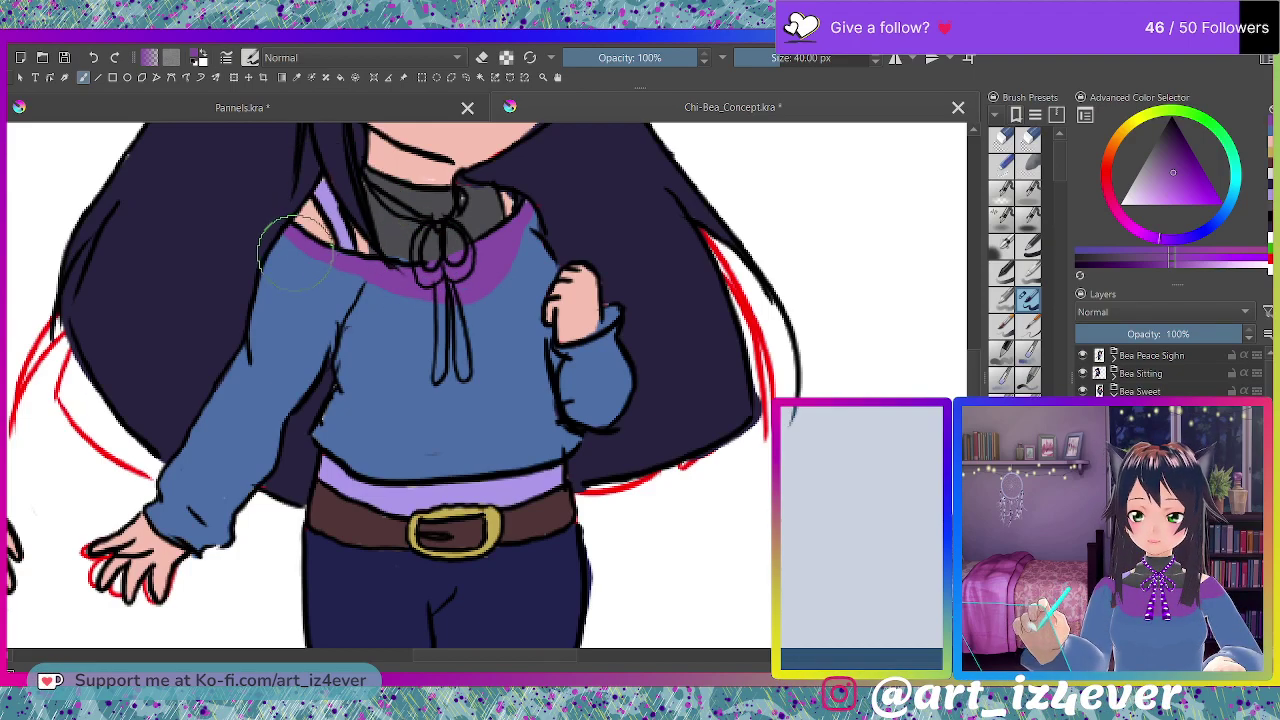
pyautogui.moveTo(315, 433)
pyautogui.mouseDown()
pyautogui.moveTo(388, 475)
pyautogui.moveTo(492, 465)
pyautogui.mouseUp()
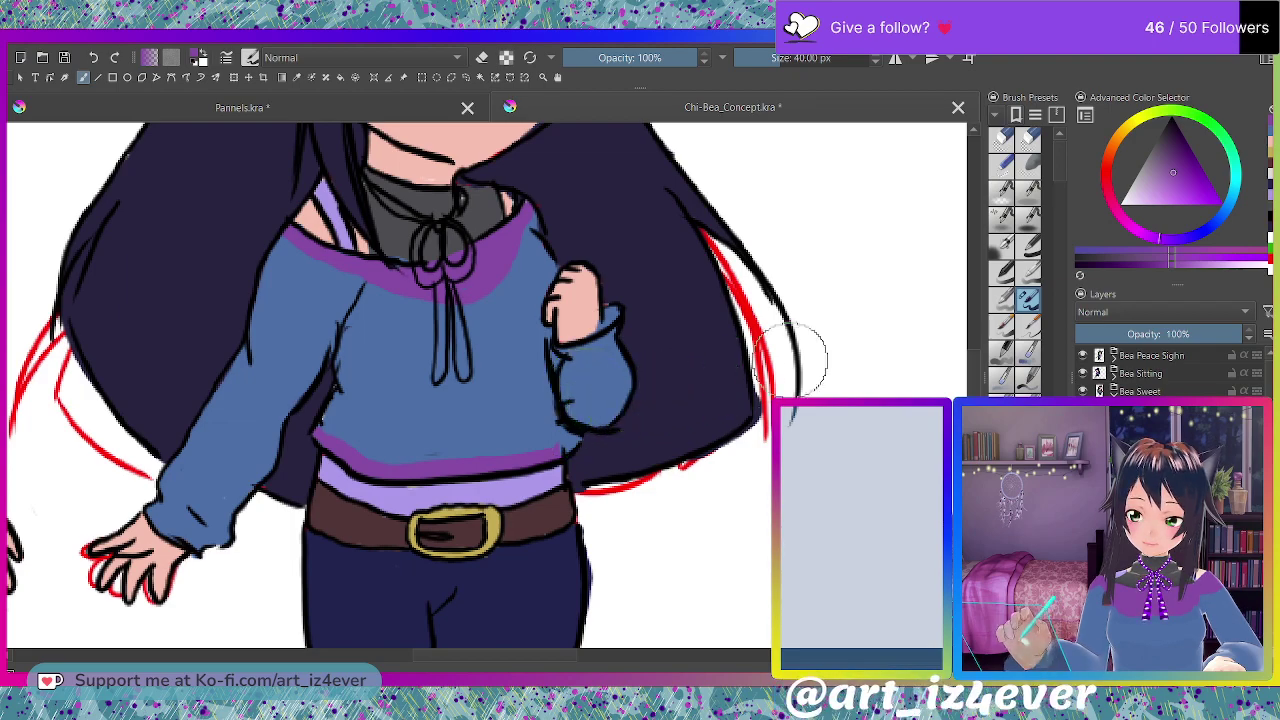
pyautogui.click(1083, 500)
pyautogui.click(1083, 500)
pyautogui.click(1083, 500)
pyautogui.click(1083, 500)
pyautogui.click(1083, 500)
pyautogui.click(1083, 500)
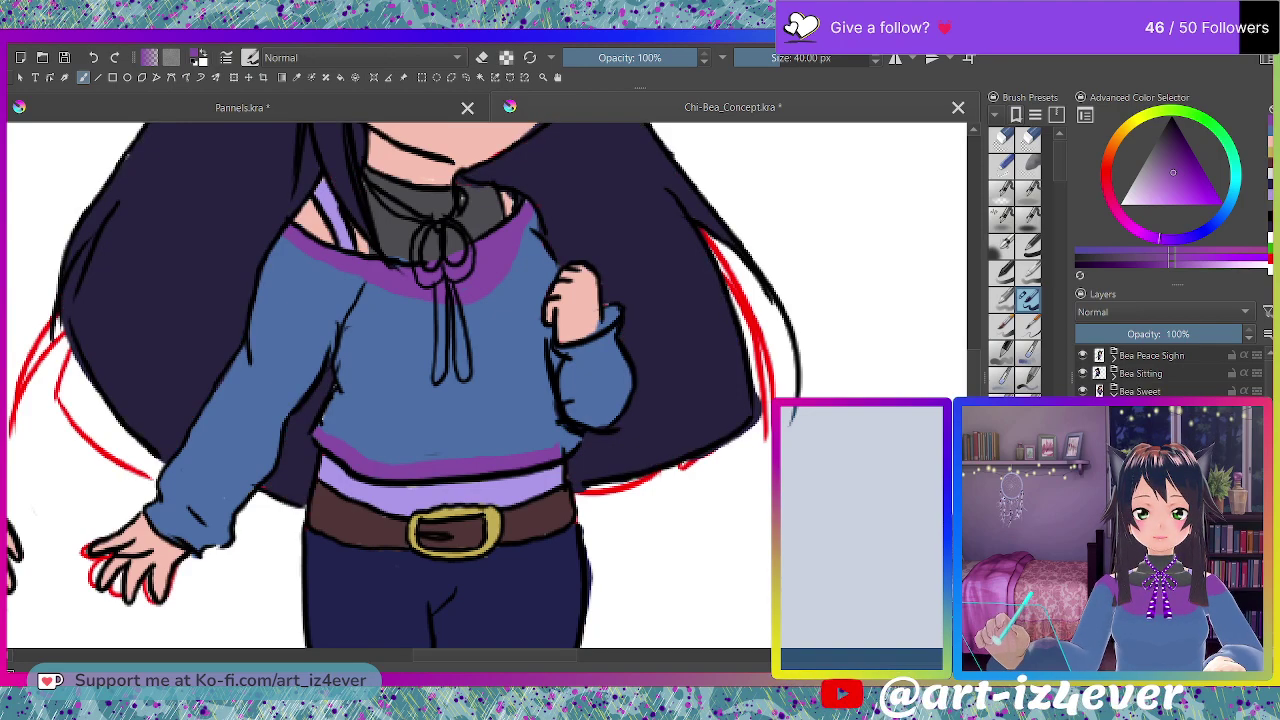
# Erase the overspill at the hem band's end beneath the raised arm and touch up the spot with the sampled sweater blue.
pyautogui.press('e')
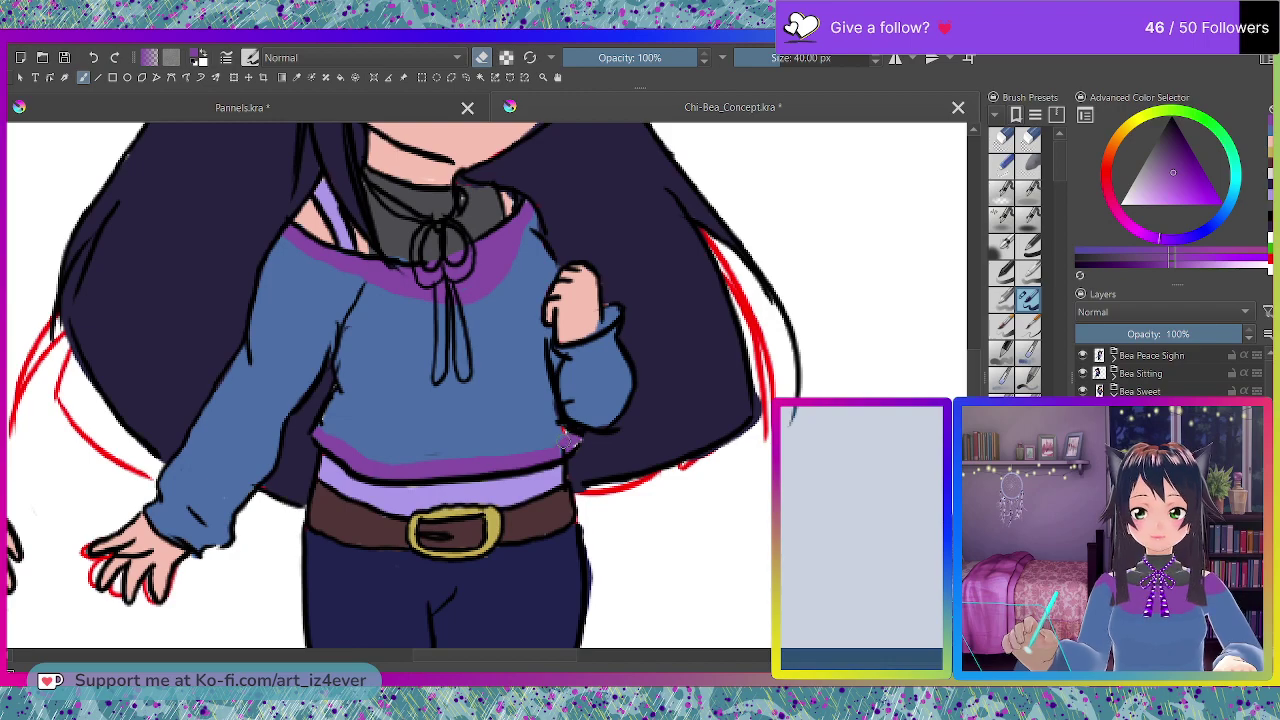
pyautogui.keyDown('ctrl'); pyautogui.click(690, 388); pyautogui.keyUp('ctrl')
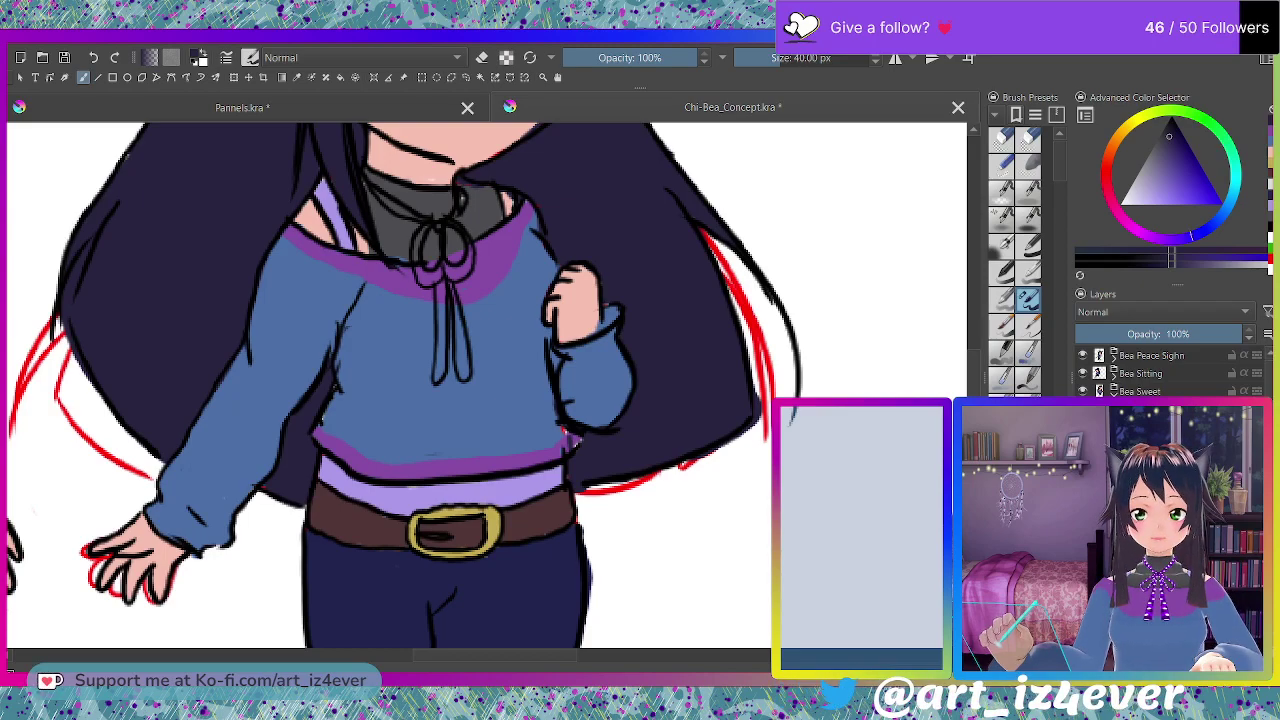
pyautogui.keyDown('ctrl'); pyautogui.click(460, 400); pyautogui.keyUp('ctrl')
pyautogui.moveTo(569, 434); pyautogui.dragTo(573, 433)
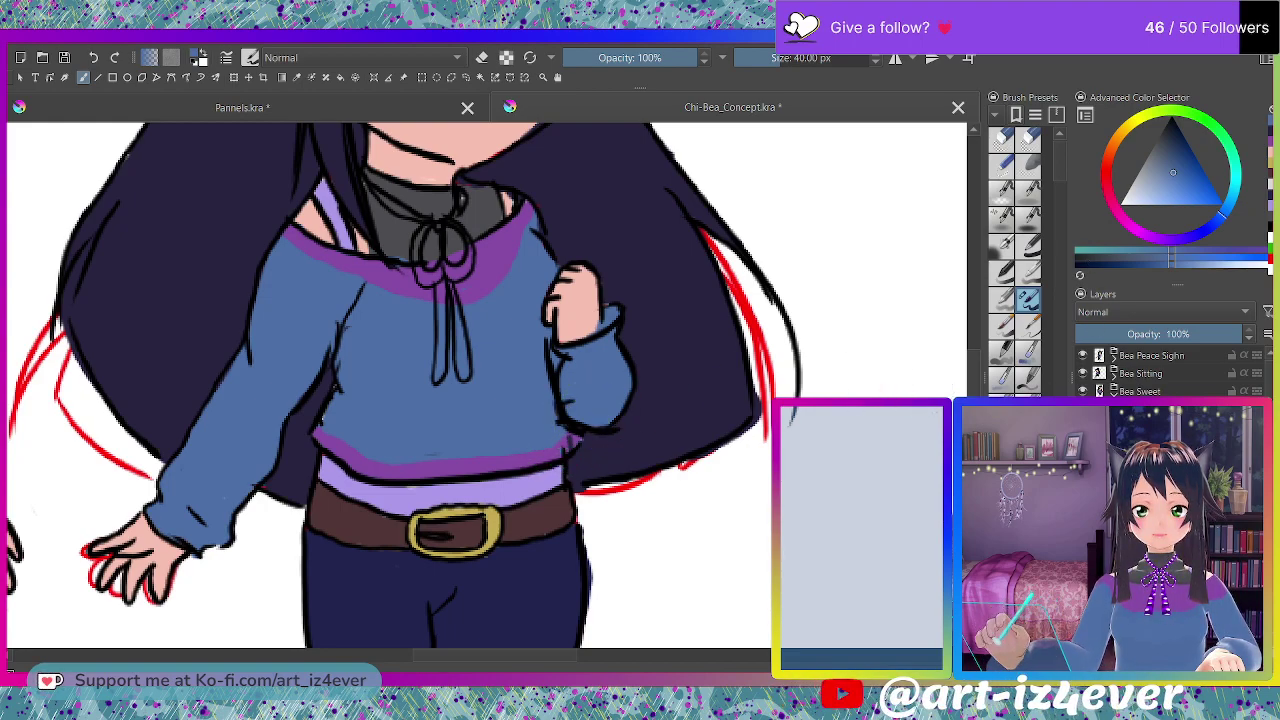
# Erase stray colour between the lowered sleeve and the hair, and sample the dark hair colour for touching up.
pyautogui.press('e')
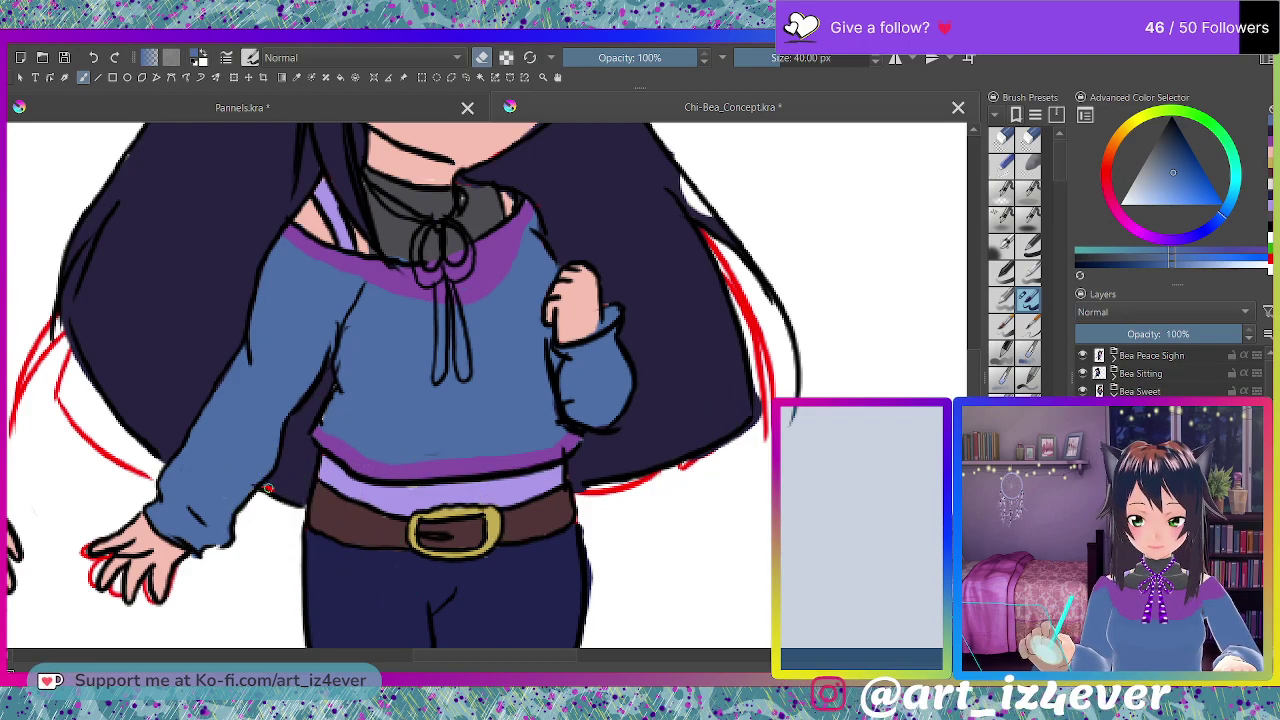
pyautogui.moveTo(281, 495)
pyautogui.mouseDown()
pyautogui.moveTo(182, 364)
pyautogui.moveTo(231, 373)
pyautogui.moveTo(204, 359)
pyautogui.moveTo(285, 487)
pyautogui.mouseUp()
pyautogui.keyDown('ctrl'); pyautogui.click(204, 360); pyautogui.keyUp('ctrl')
pyautogui.press('e')
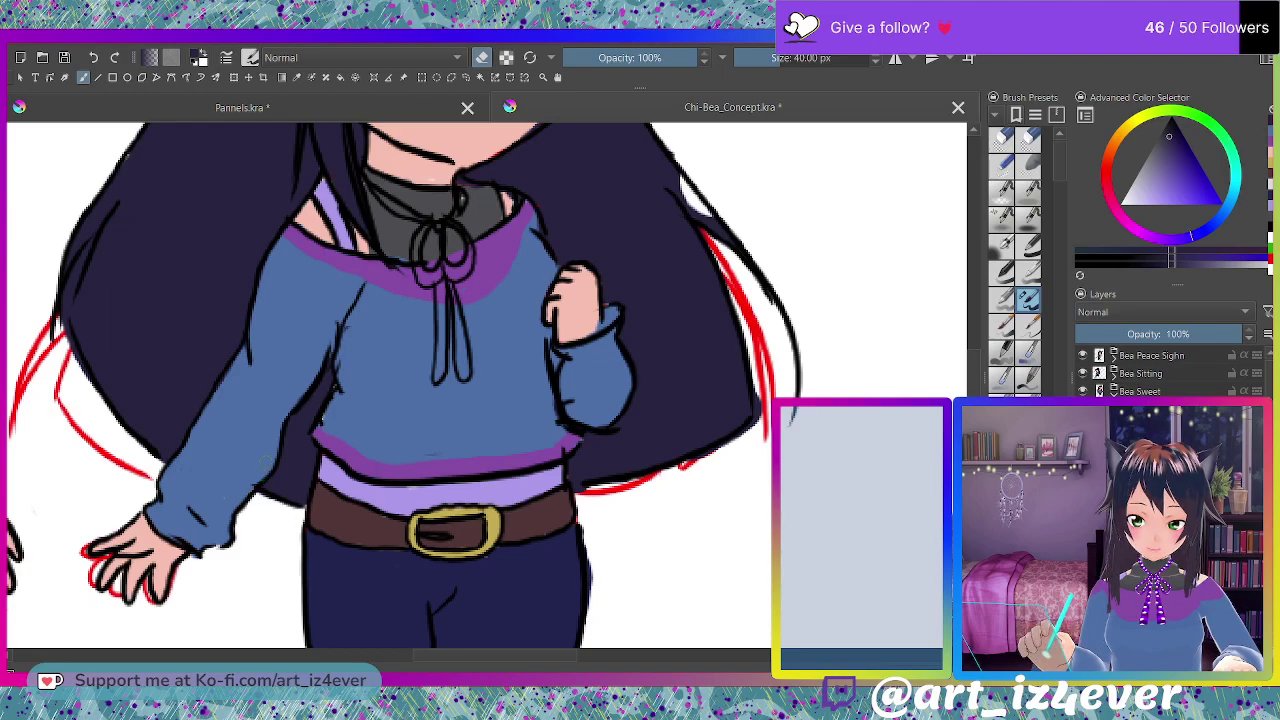
# Sample the sweater blue and fill the inside of the raised arm's cuff below the fist, cleaning up the surrounding edges.
pyautogui.keyDown('ctrl'); pyautogui.click(490, 362); pyautogui.keyUp('ctrl')
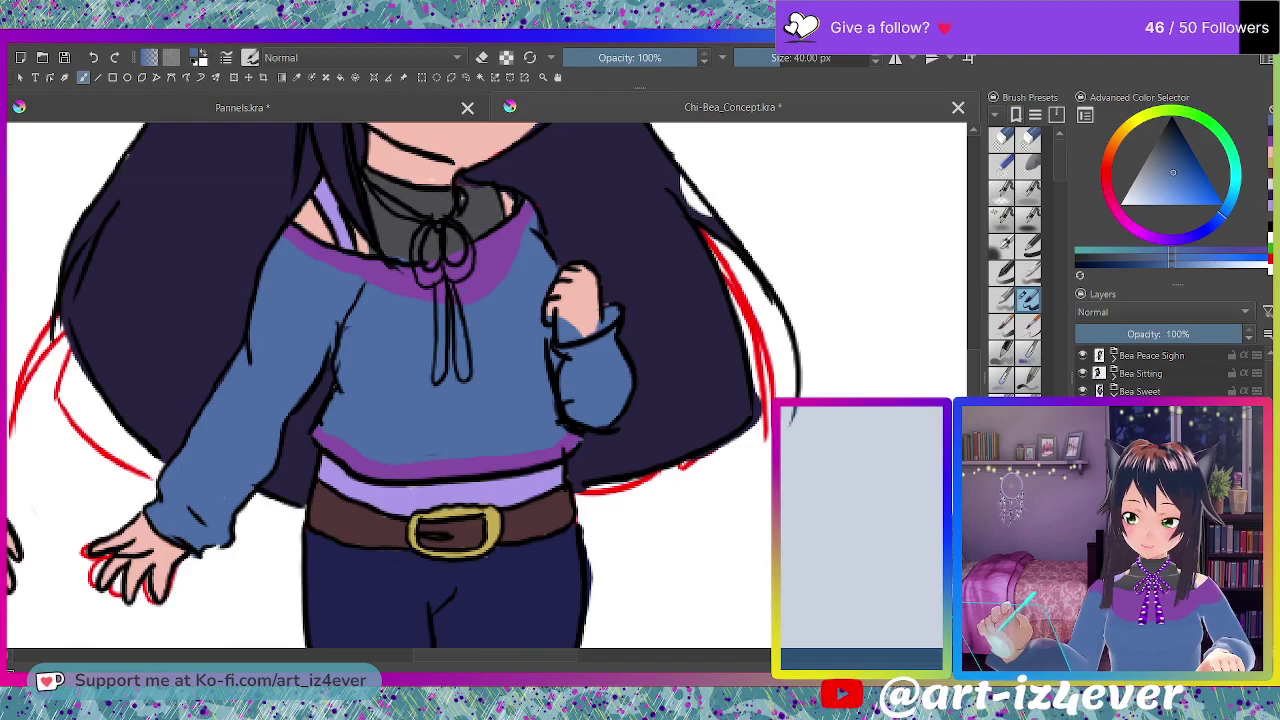
pyautogui.press('e')
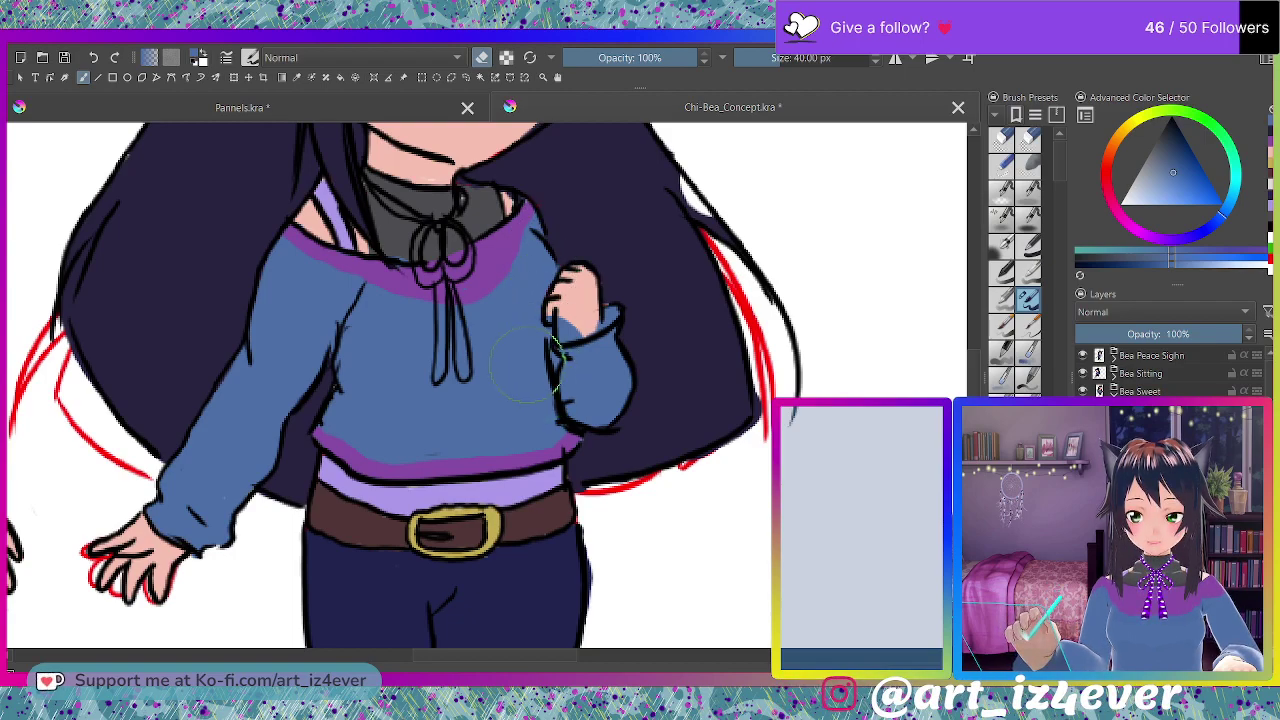
pyautogui.keyDown('ctrl'); pyautogui.click(401, 246); pyautogui.keyUp('ctrl')
pyautogui.press('e')
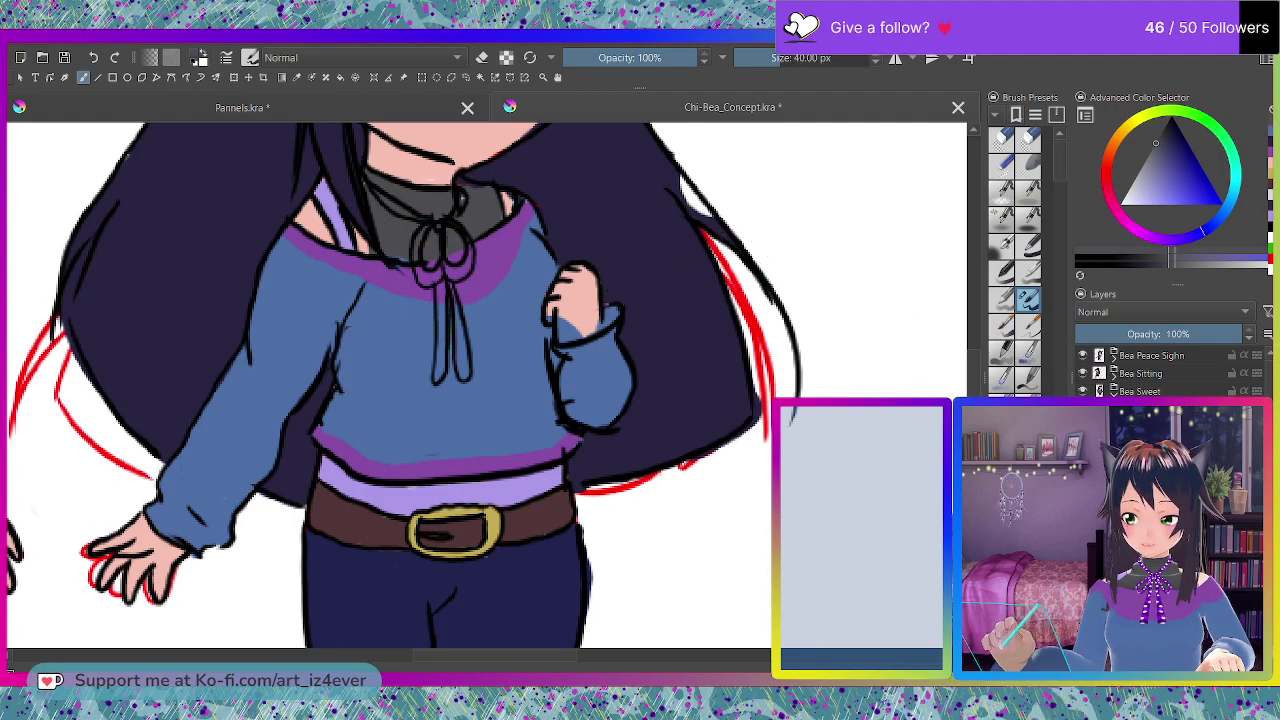
pyautogui.press('e')
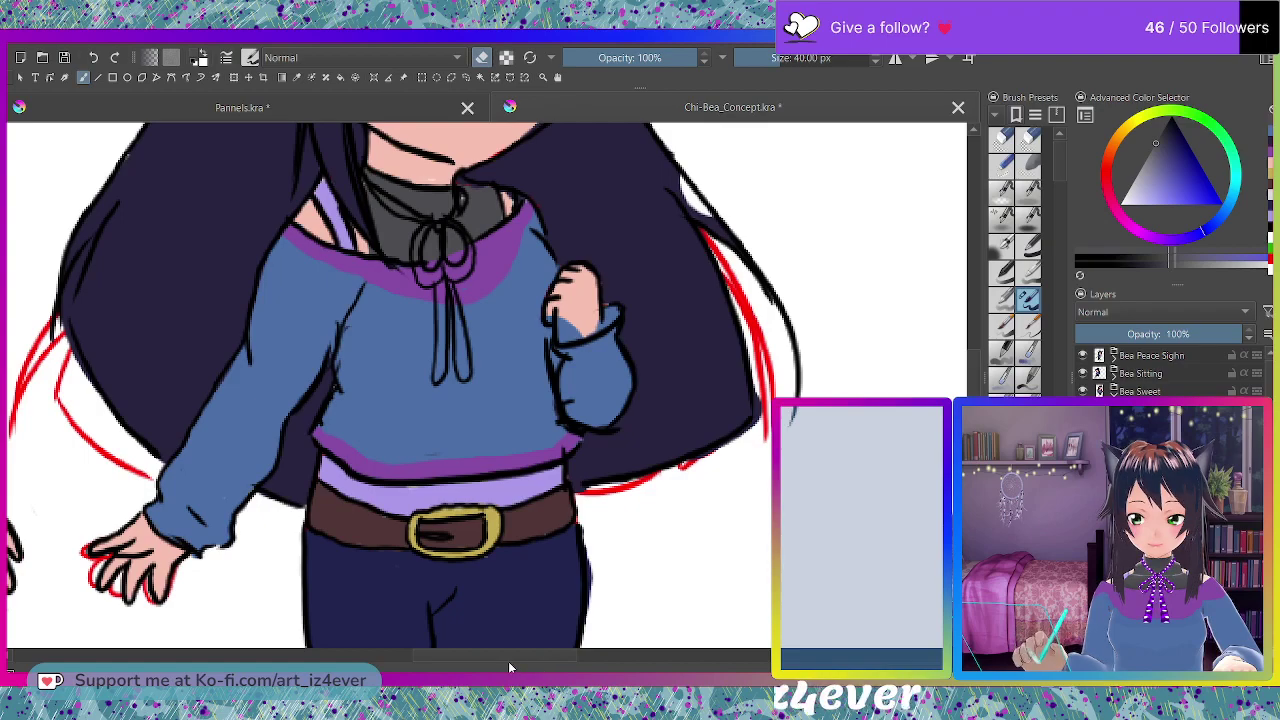
# Sample the bright purple of the finished figure's bow and fill the new figure's bow, neck ribbon and hanging tails.
pyautogui.moveTo(489, 656); pyautogui.dragTo(404, 657)
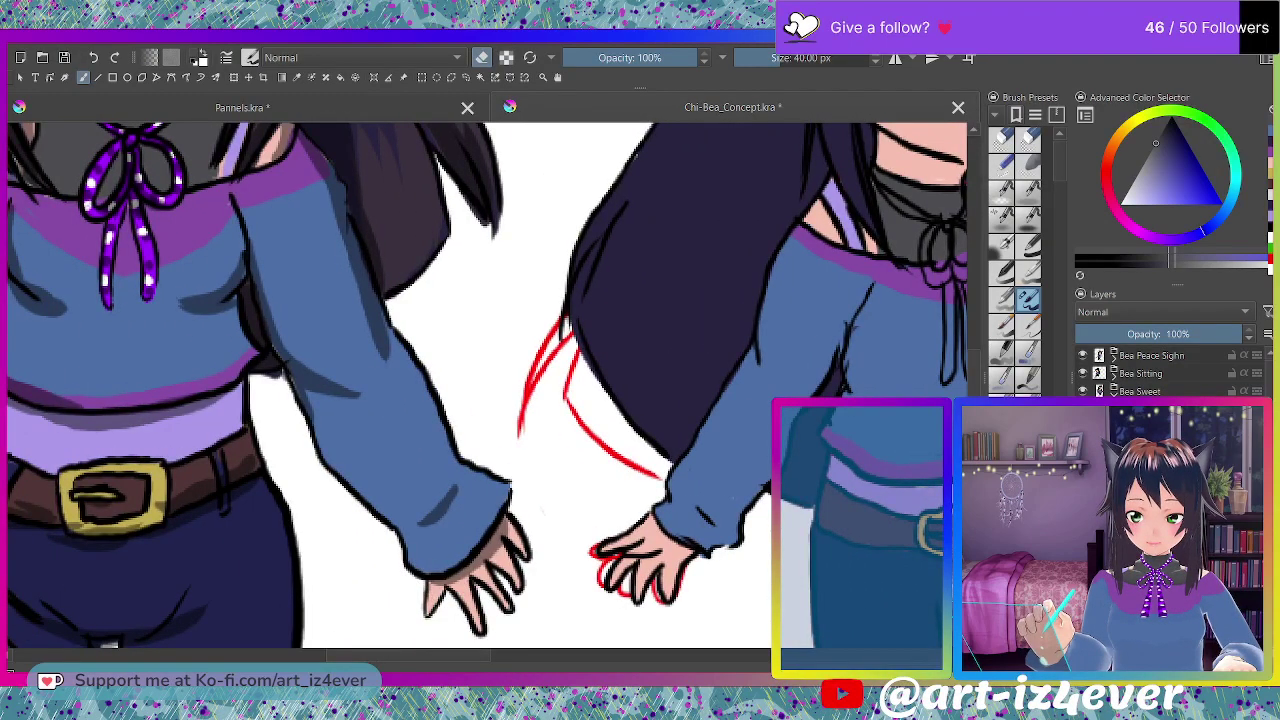
pyautogui.keyDown('ctrl'); pyautogui.click(172, 197); pyautogui.keyUp('ctrl')
pyautogui.moveTo(474, 656); pyautogui.dragTo(556, 663)
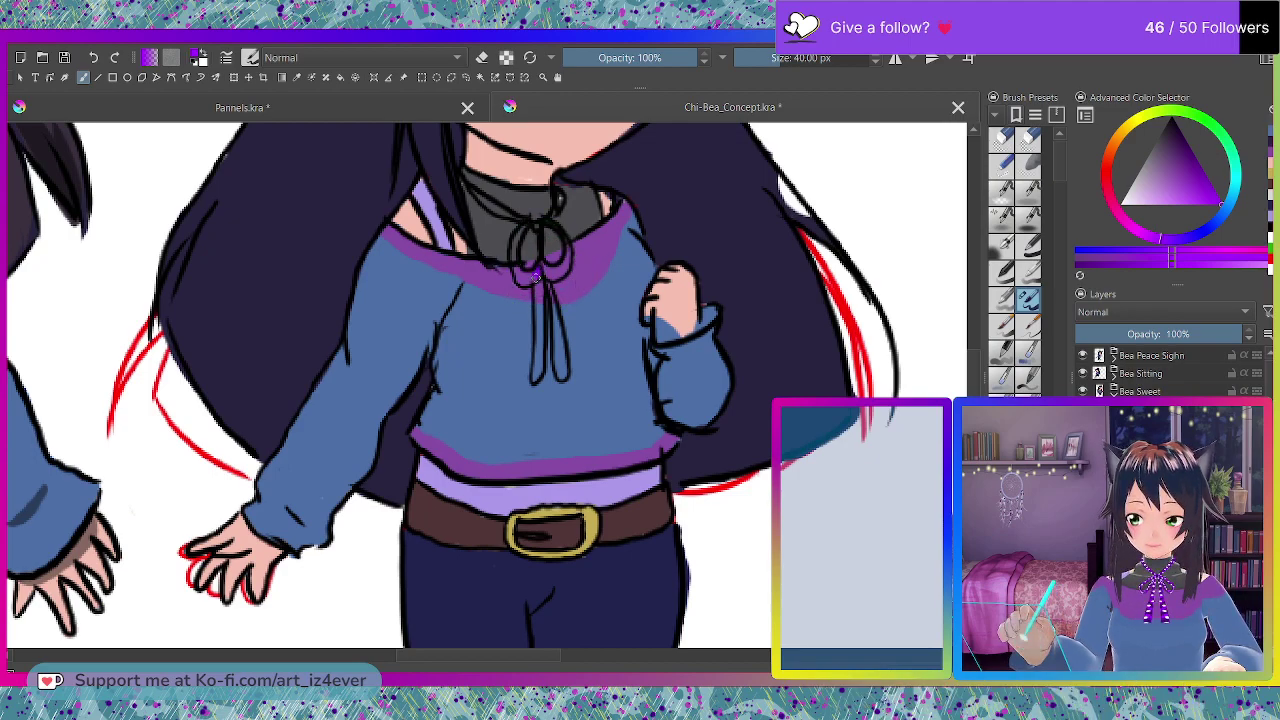
pyautogui.moveTo(522, 258)
pyautogui.mouseDown()
pyautogui.moveTo(518, 228)
pyautogui.moveTo(533, 222)
pyautogui.moveTo(540, 273)
pyautogui.mouseUp()
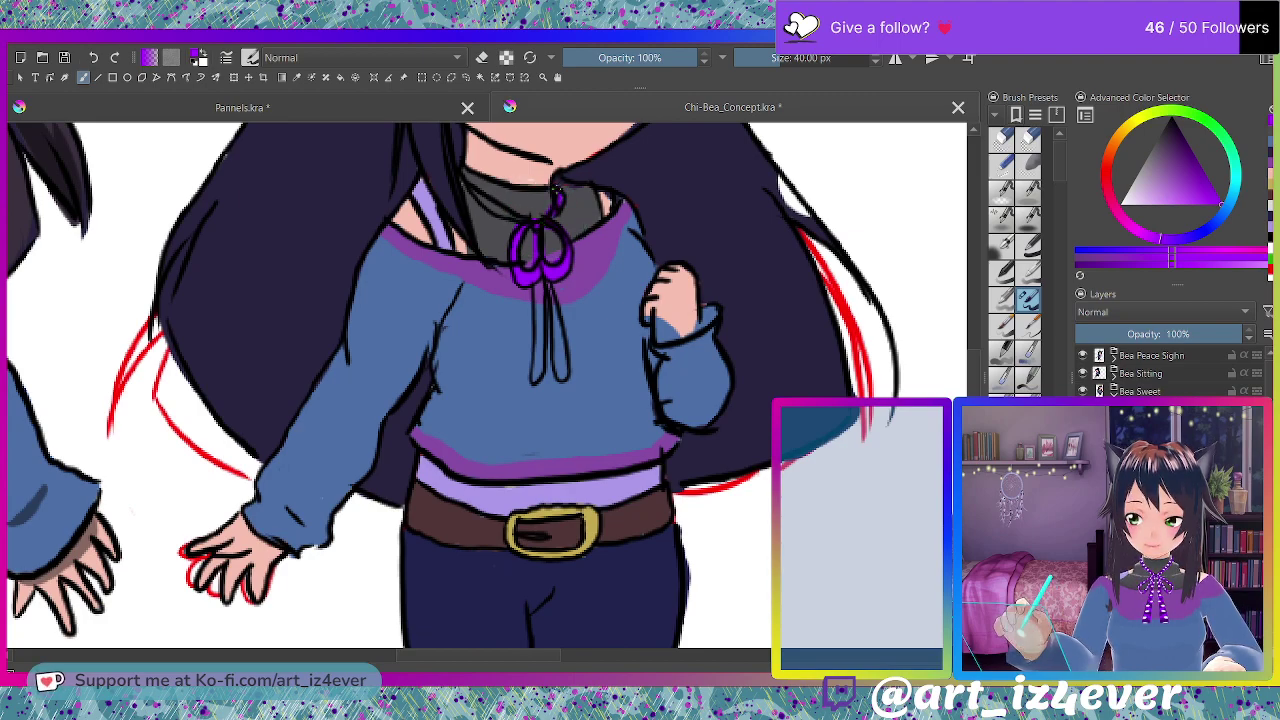
pyautogui.moveTo(550, 212); pyautogui.dragTo(468, 185)
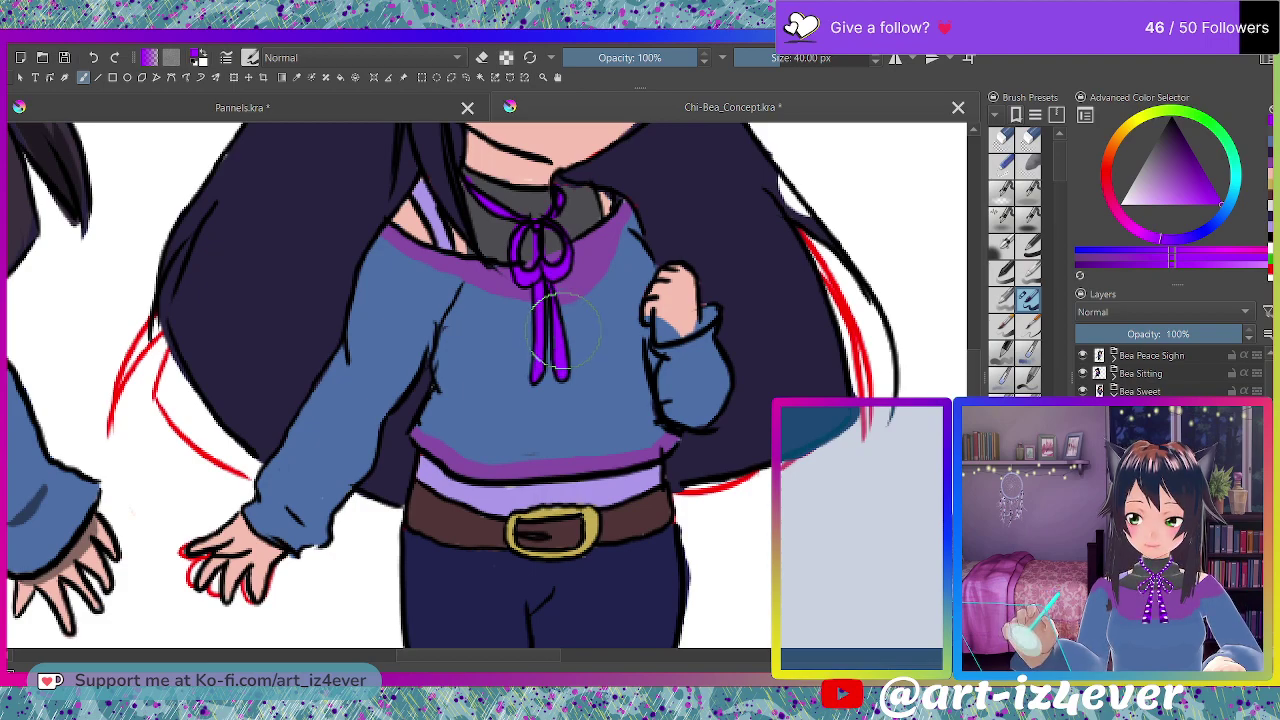
pyautogui.press('e')
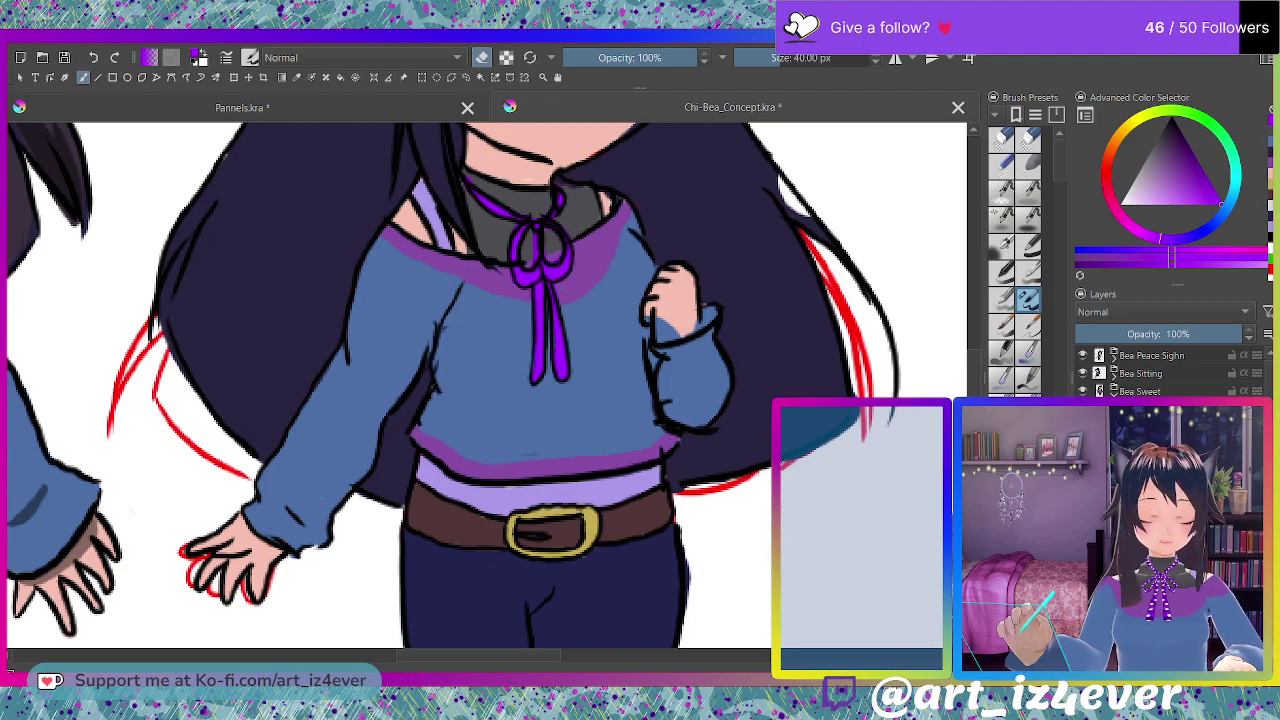
pyautogui.press('e')
pyautogui.press('e')
pyautogui.press('e')
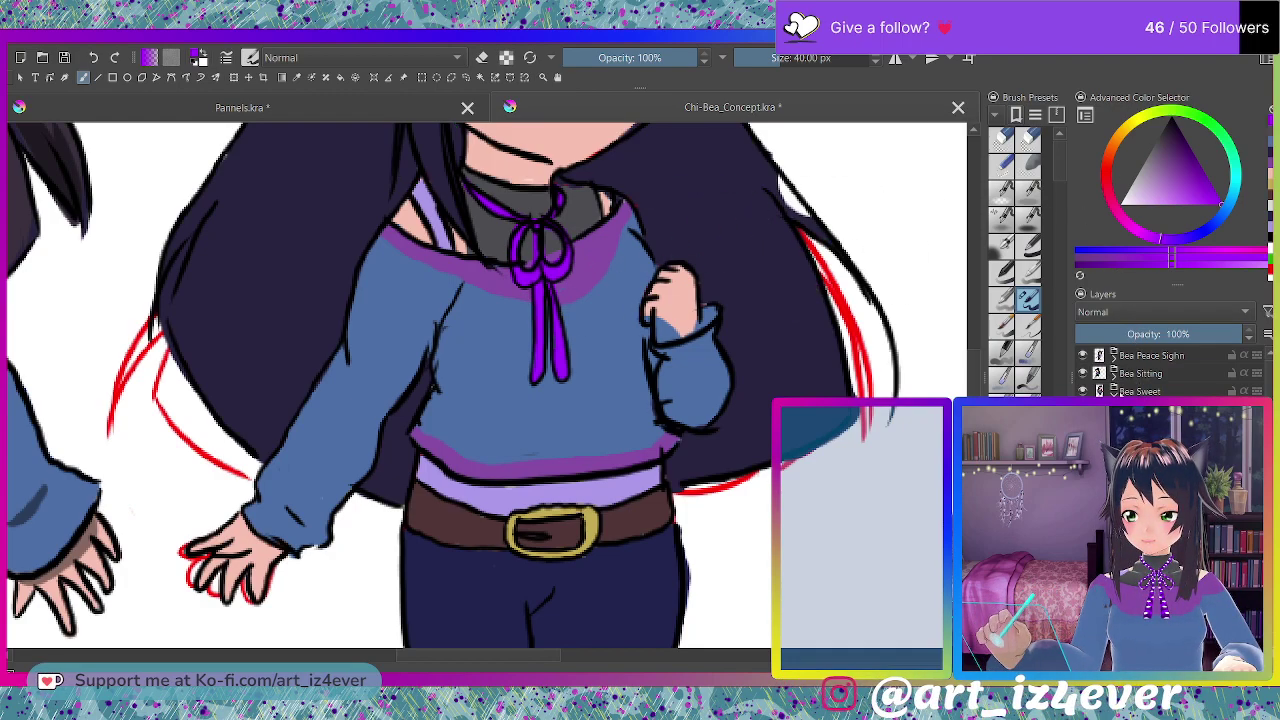
# Erase the black outline around the top of the bow and along the neck ribbon.
pyautogui.moveTo(523, 220); pyautogui.dragTo(530, 242)
pyautogui.press('e')
pyautogui.hotkey('ctrl', 'z')
pyautogui.hotkey('ctrl', 'z')
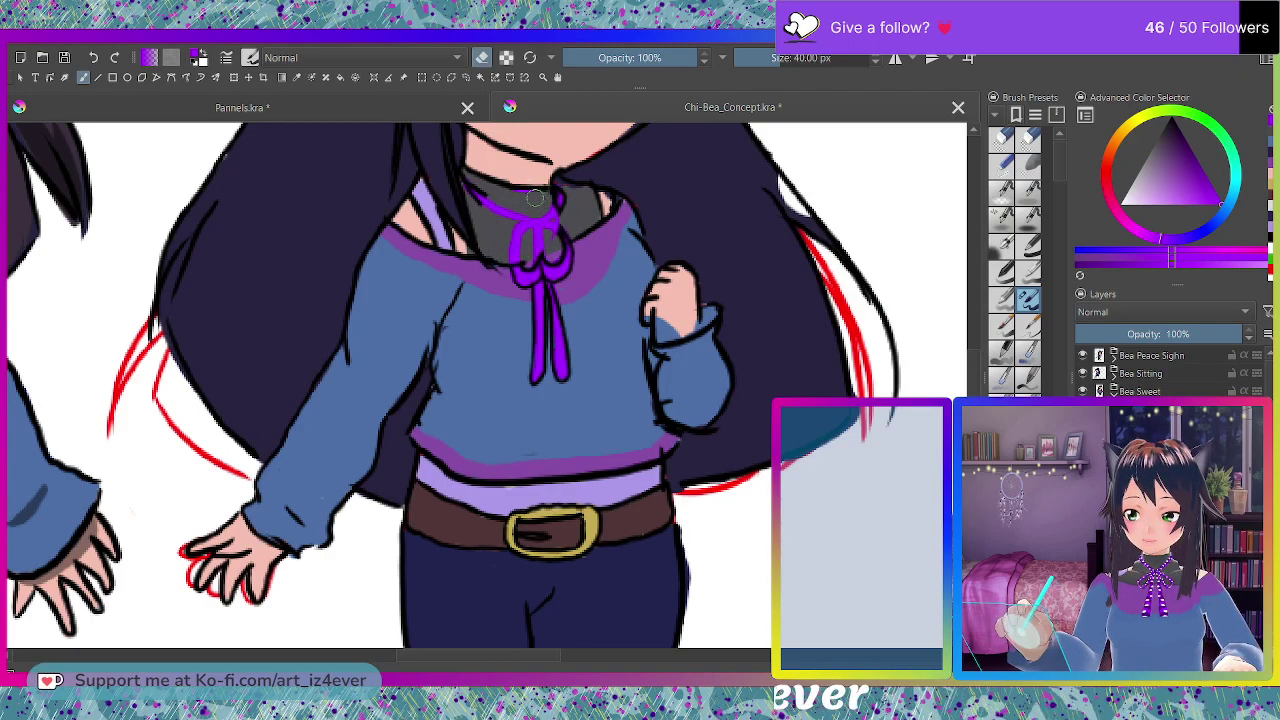
pyautogui.moveTo(483, 201); pyautogui.dragTo(464, 181)
pyautogui.moveTo(556, 215); pyautogui.dragTo(558, 191)
# Choose black and redraw the outlines of the neck ribbon and the bow loops.
pyautogui.press('e')
pyautogui.click(1270, 237)
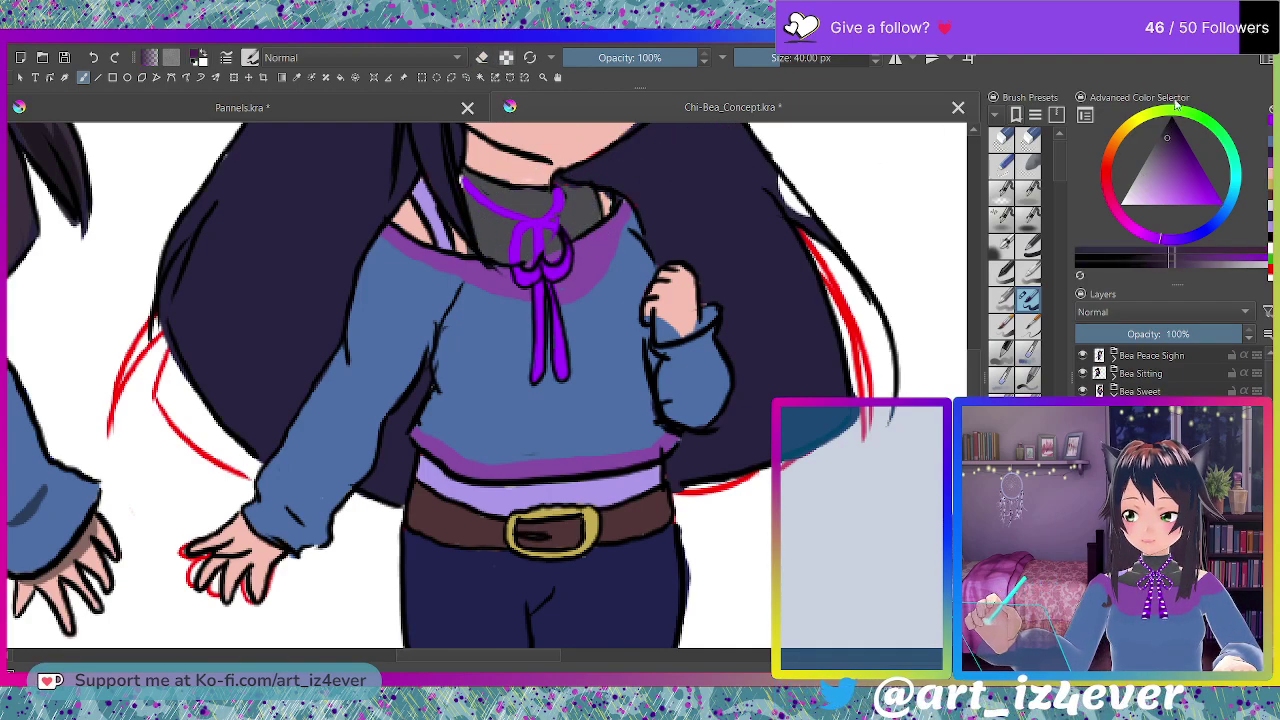
pyautogui.moveTo(549, 161)
pyautogui.mouseDown()
pyautogui.moveTo(563, 168)
pyautogui.moveTo(549, 192)
pyautogui.mouseUp()
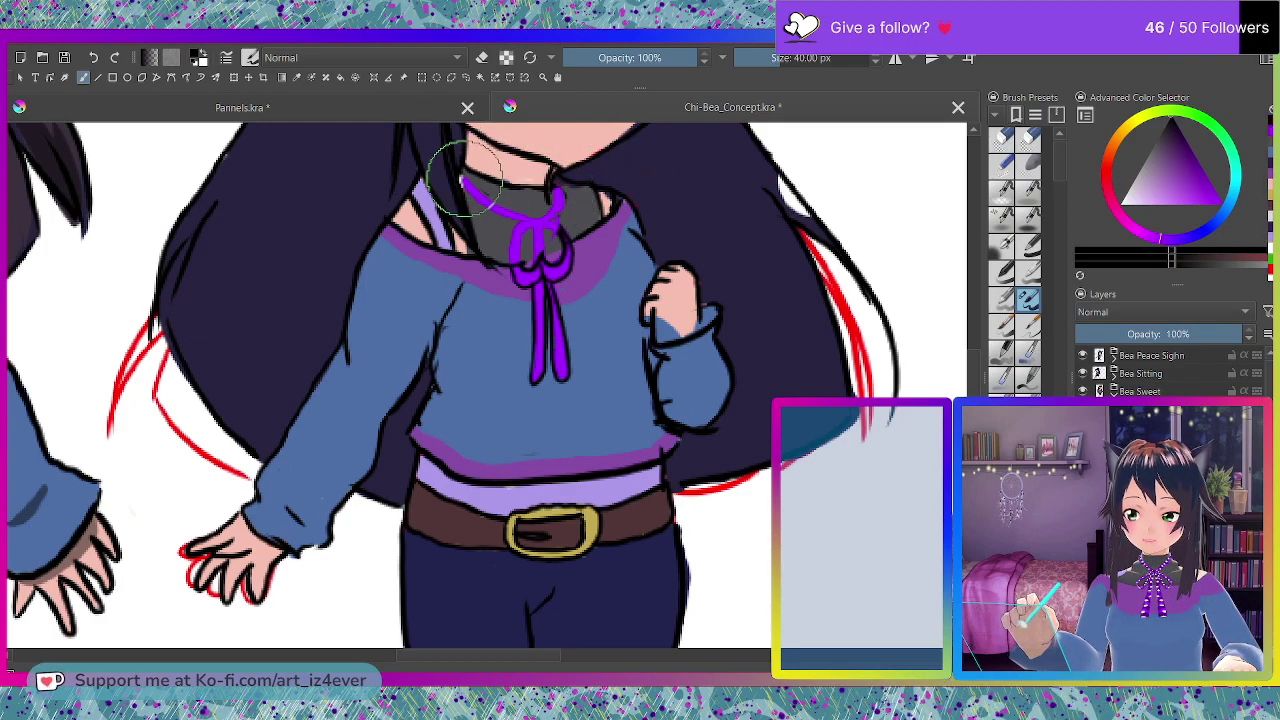
pyautogui.moveTo(463, 180); pyautogui.dragTo(530, 229)
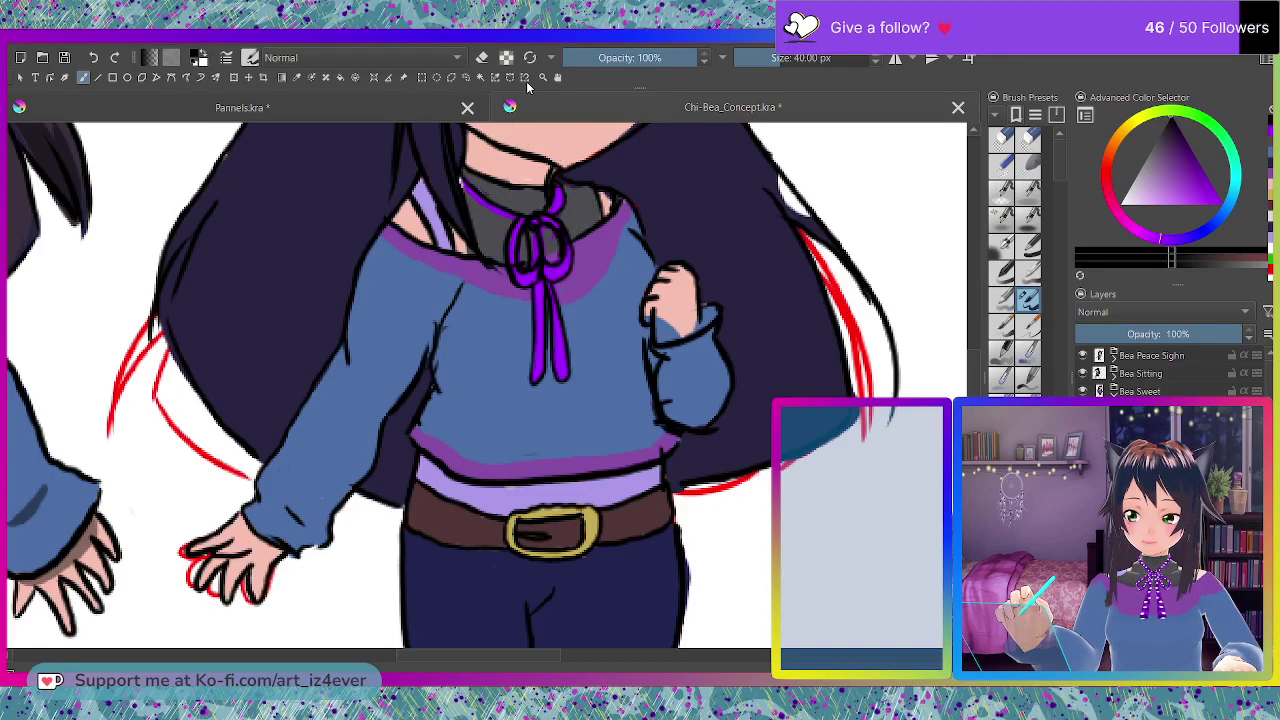
# Sample the ribbon's bright purple and erase the purple fill from the bow, neck ribbon and tails.
pyautogui.keyDown('ctrl'); pyautogui.click(566, 357); pyautogui.keyUp('ctrl')
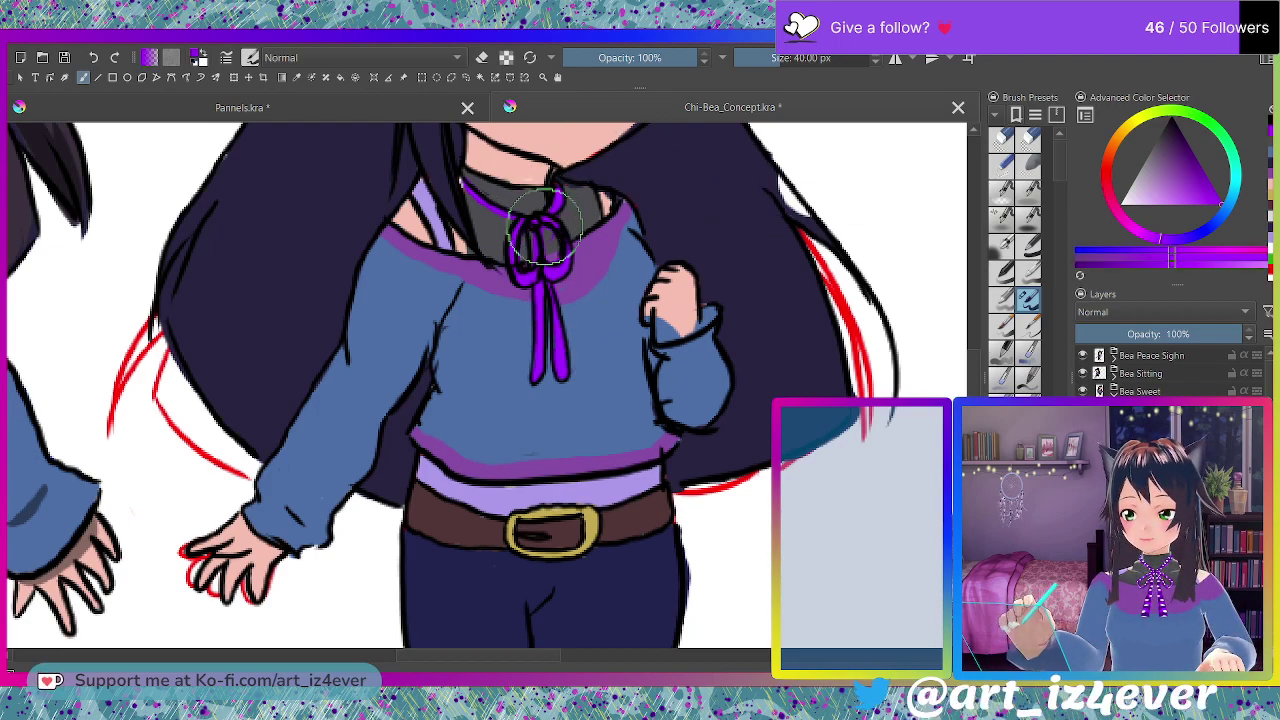
pyautogui.press('e')
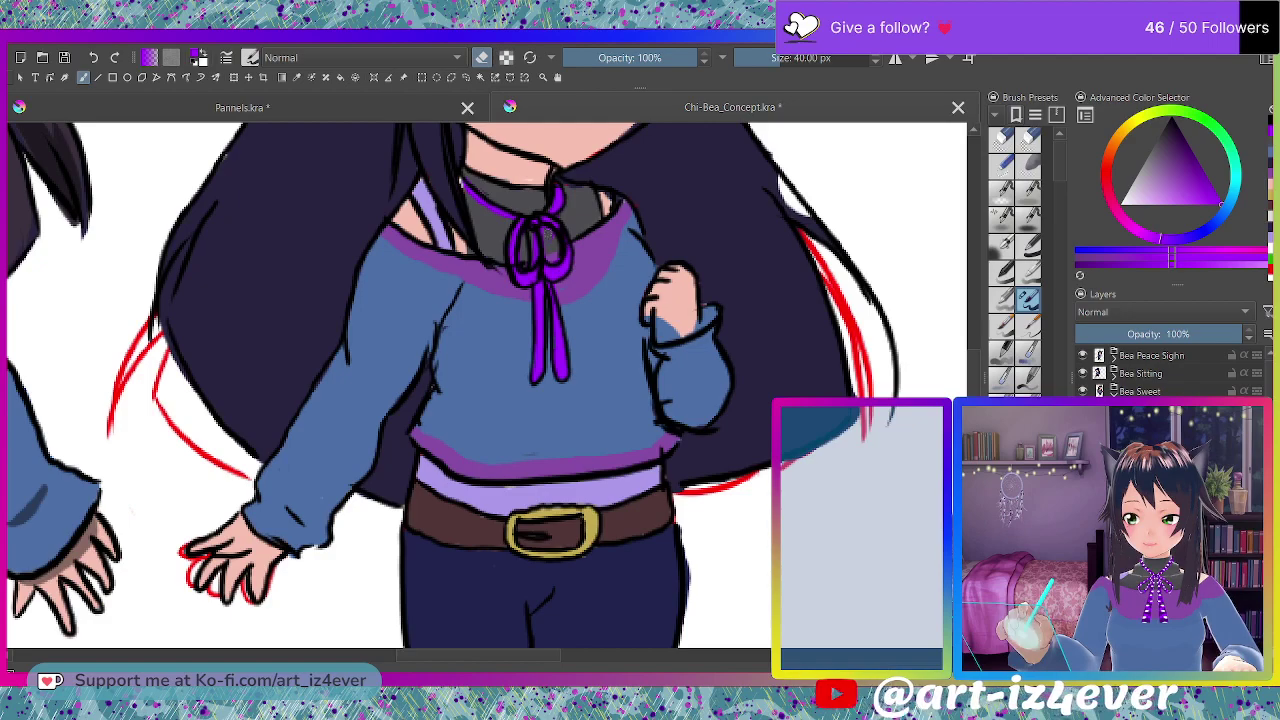
pyautogui.moveTo(545, 245)
pyautogui.mouseDown()
pyautogui.moveTo(530, 262)
pyautogui.moveTo(465, 255)
pyautogui.moveTo(550, 360)
pyautogui.mouseUp()
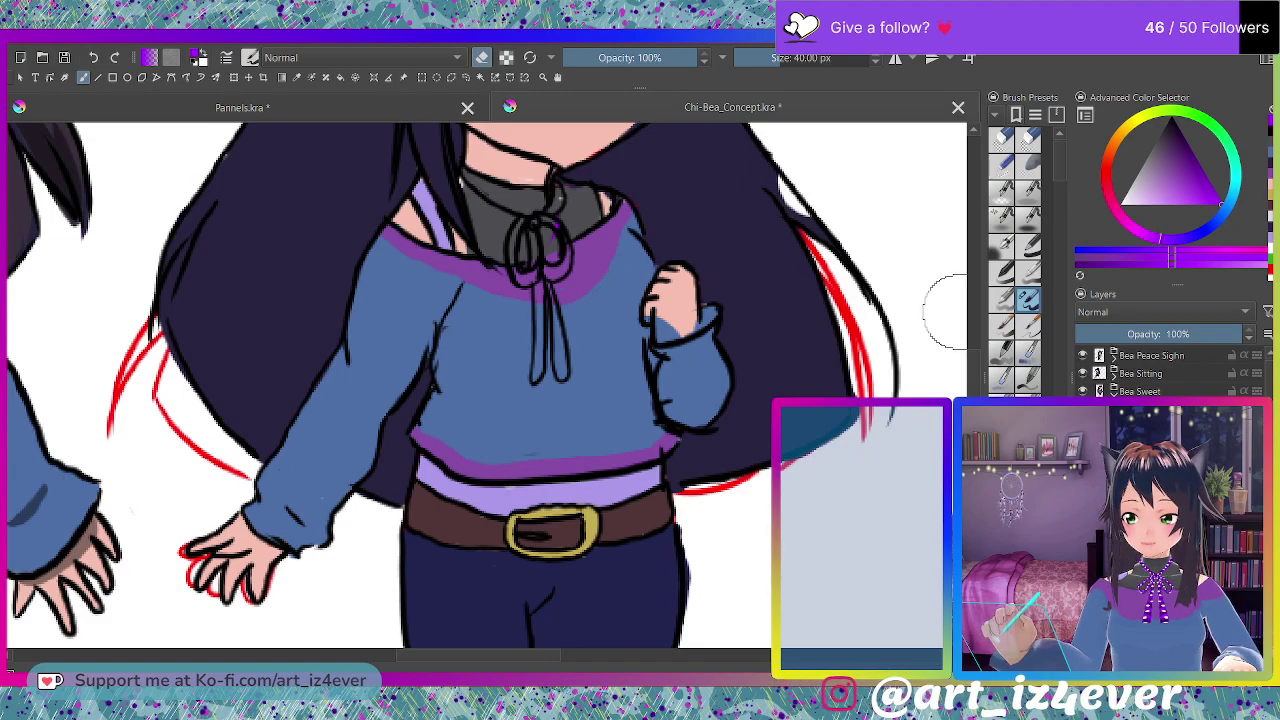
pyautogui.moveTo(562, 230)
pyautogui.mouseDown()
pyautogui.moveTo(552, 220)
pyautogui.moveTo(562, 231)
pyautogui.mouseUp()
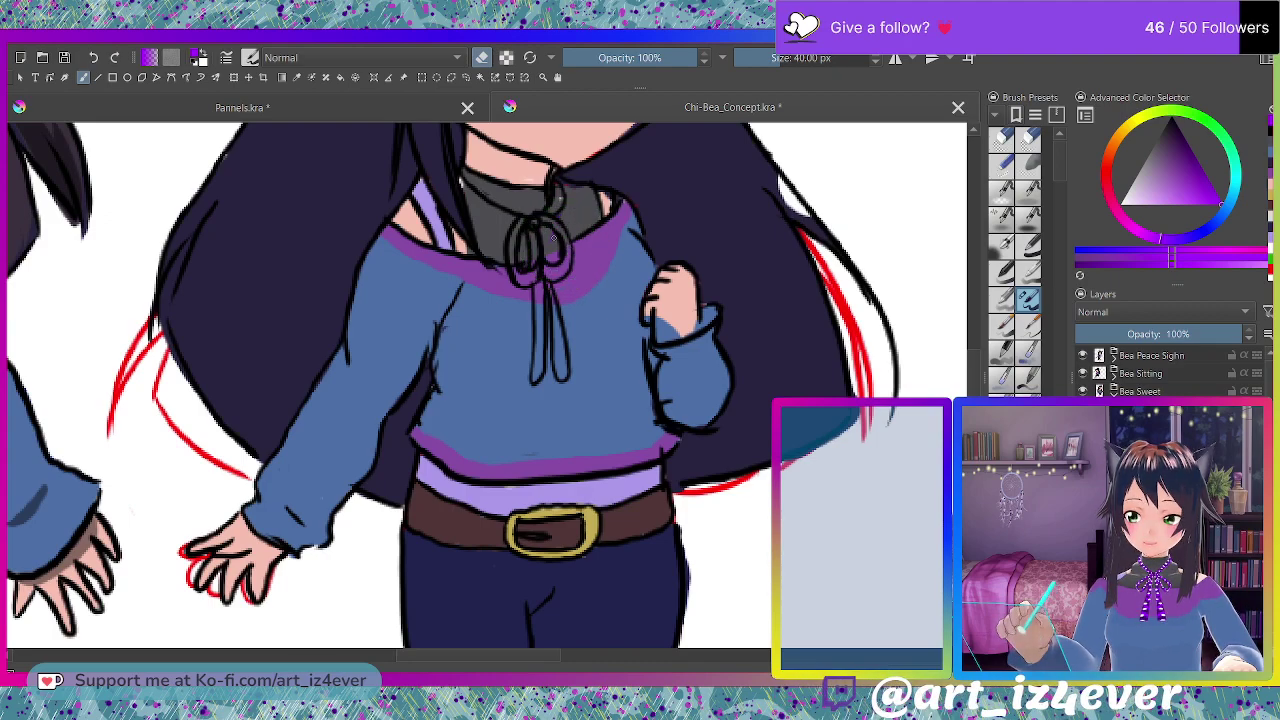
pyautogui.moveTo(546, 258)
pyautogui.mouseDown()
pyautogui.moveTo(509, 256)
pyautogui.moveTo(539, 291)
pyautogui.mouseUp()
pyautogui.press('e')
pyautogui.hotkey('ctrl', 'z')
# Dab the ribbon purple on blank canvas as a swatch, switch to black, resample the purple and erase the dab.
pyautogui.click(166, 492)
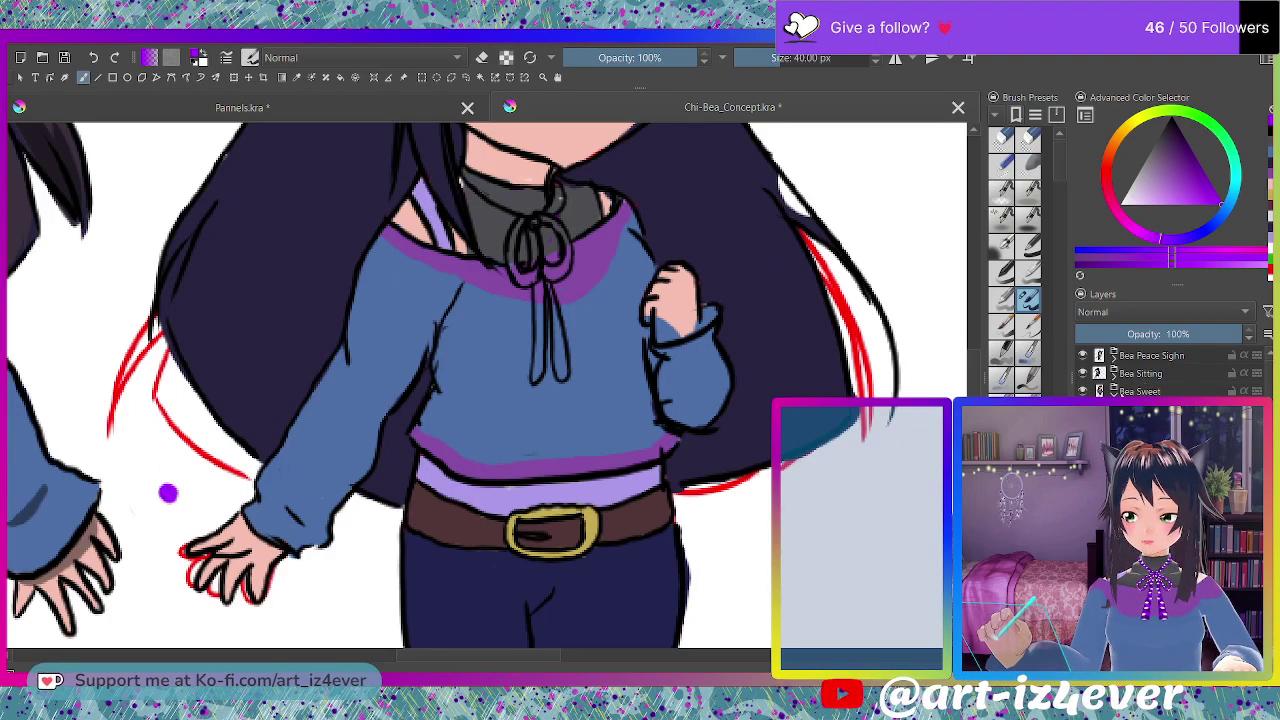
pyautogui.click(1169, 157)
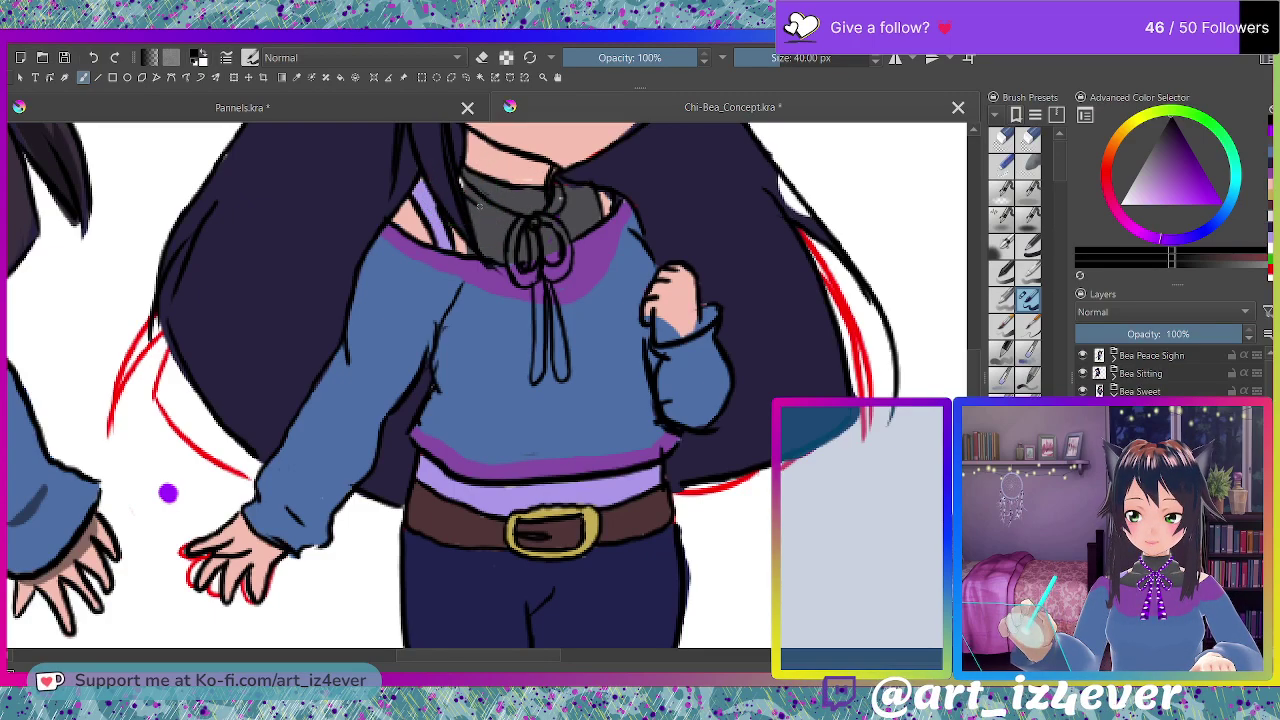
pyautogui.keyDown('ctrl'); pyautogui.click(168, 492); pyautogui.keyUp('ctrl')
pyautogui.press('e')
pyautogui.click(166, 490)
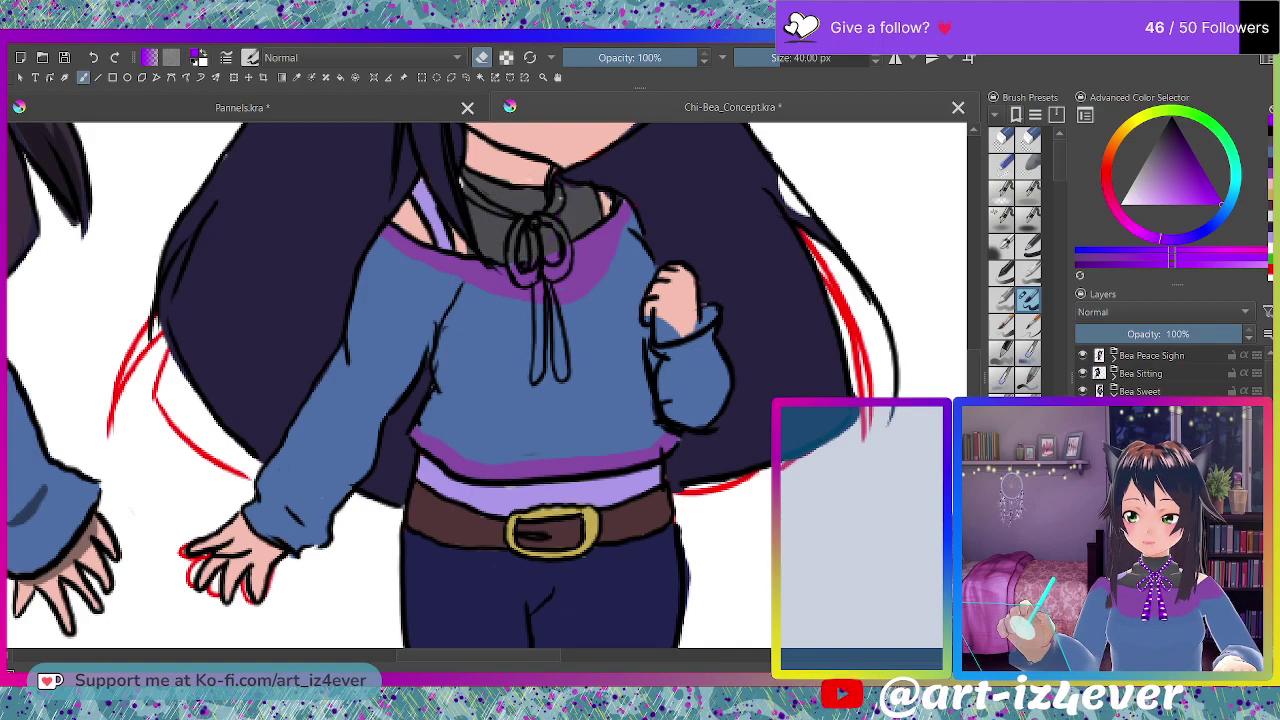
# Repaint the neck ribbon, bow loops and both hanging tails with the bright purple inside the redrawn outline.
pyautogui.press('e')
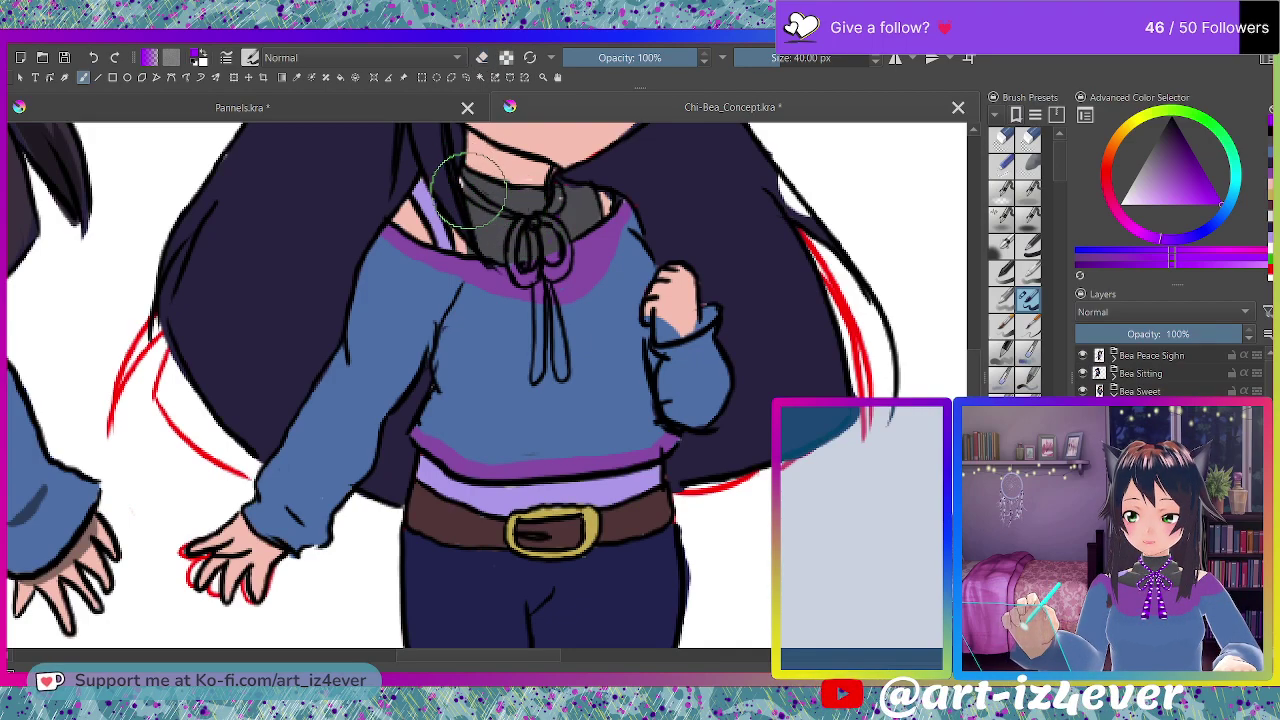
pyautogui.moveTo(480, 202)
pyautogui.mouseDown()
pyautogui.moveTo(463, 184)
pyautogui.moveTo(514, 212)
pyautogui.moveTo(561, 196)
pyautogui.mouseUp()
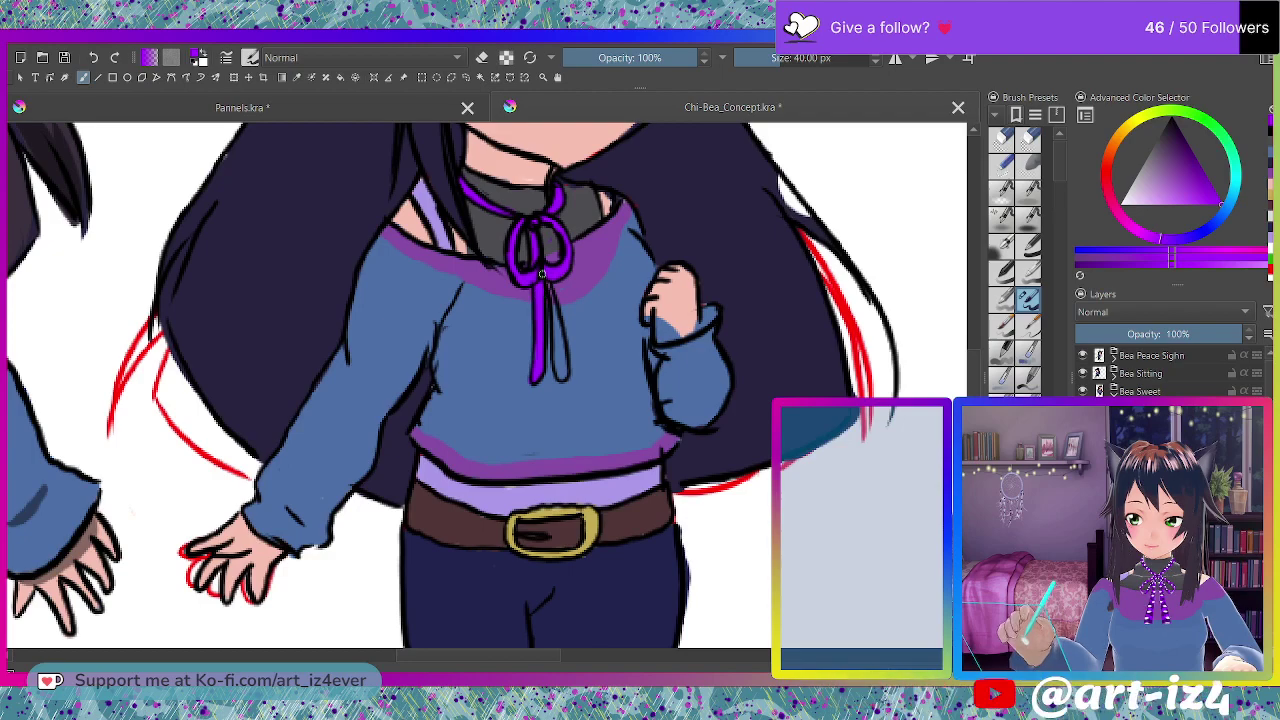
pyautogui.moveTo(562, 374); pyautogui.dragTo(560, 342)
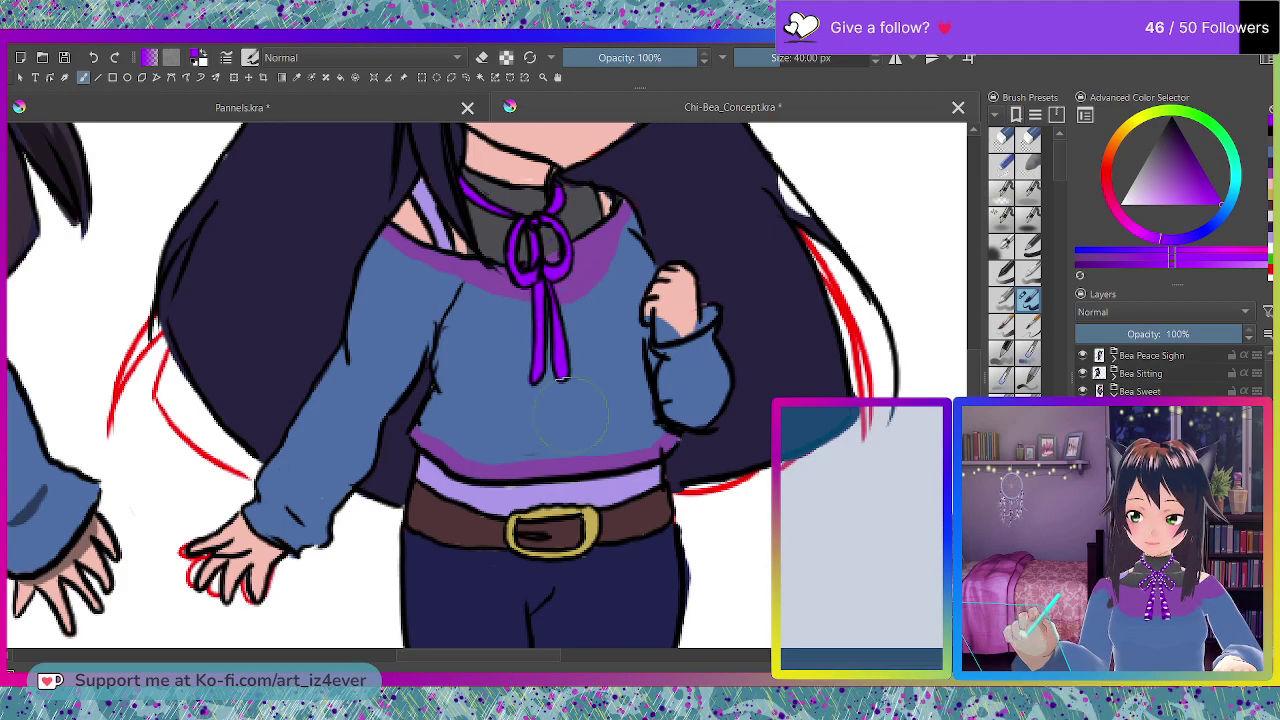
# Sample the pale lilac of the finished figure's ribbon spots and dab matching dots over the new neck ribbon, bow loops and tails.
pyautogui.moveTo(485, 652); pyautogui.dragTo(421, 640)
pyautogui.keyDown('ctrl'); pyautogui.click(99, 266); pyautogui.keyUp('ctrl')
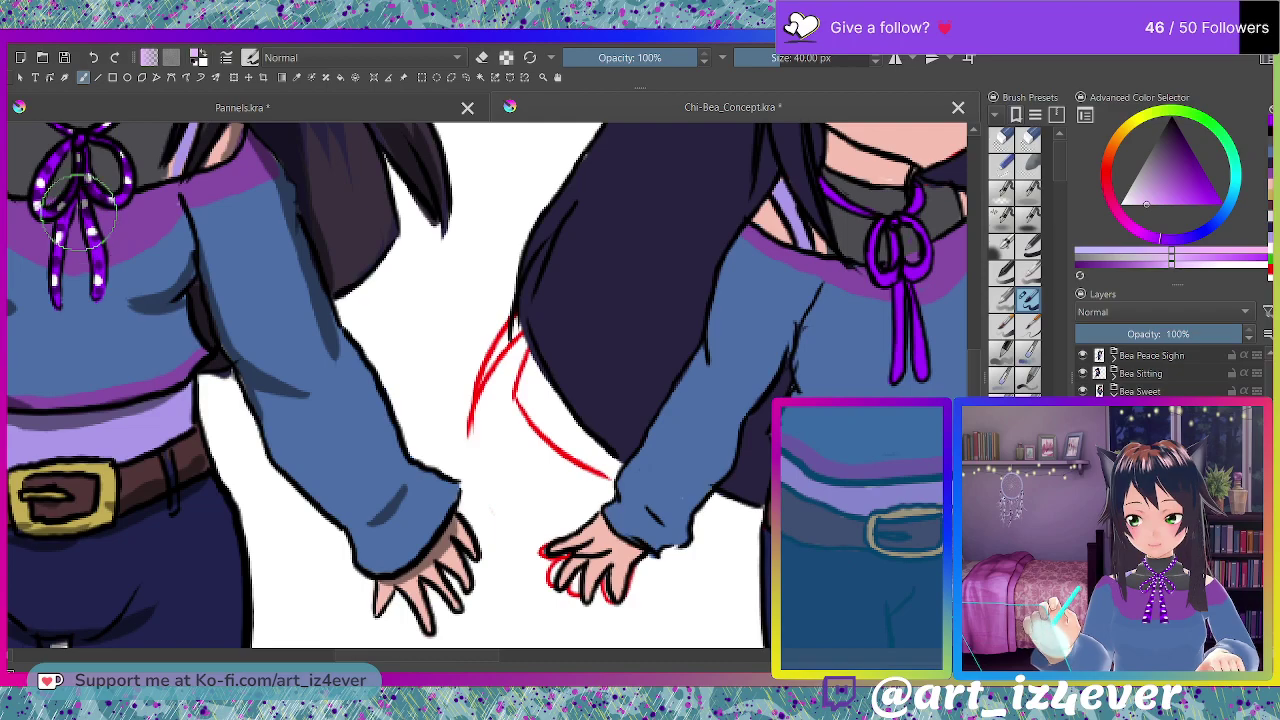
pyautogui.click(898, 367)
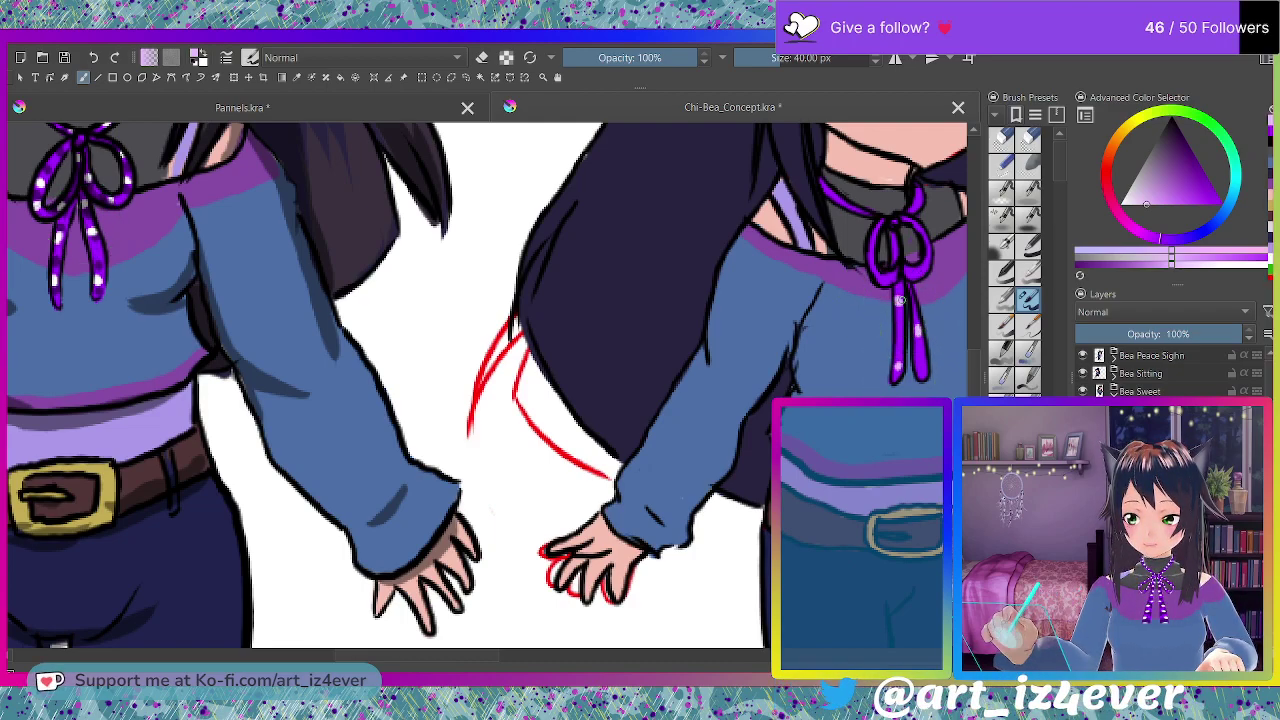
pyautogui.click(851, 205)
pyautogui.click(829, 190)
pyautogui.click(920, 197)
pyautogui.click(922, 268)
pyautogui.click(925, 239)
pyautogui.click(872, 248)
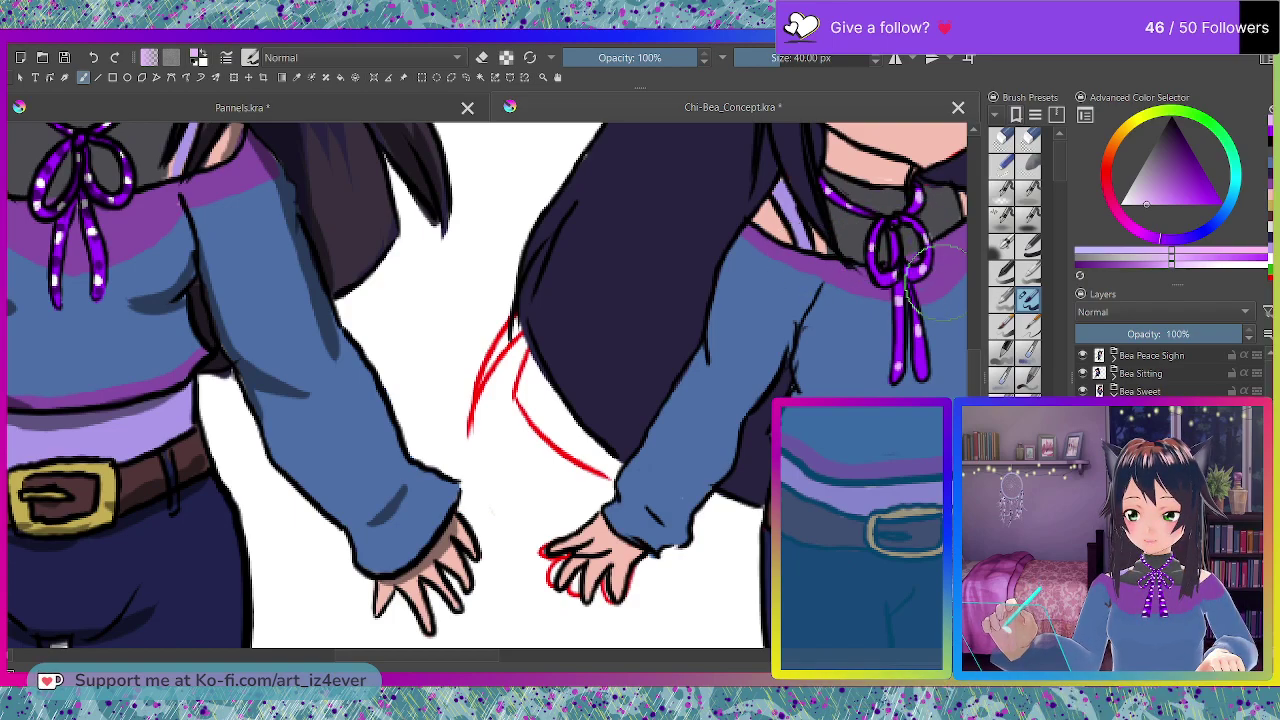
pyautogui.click(924, 374)
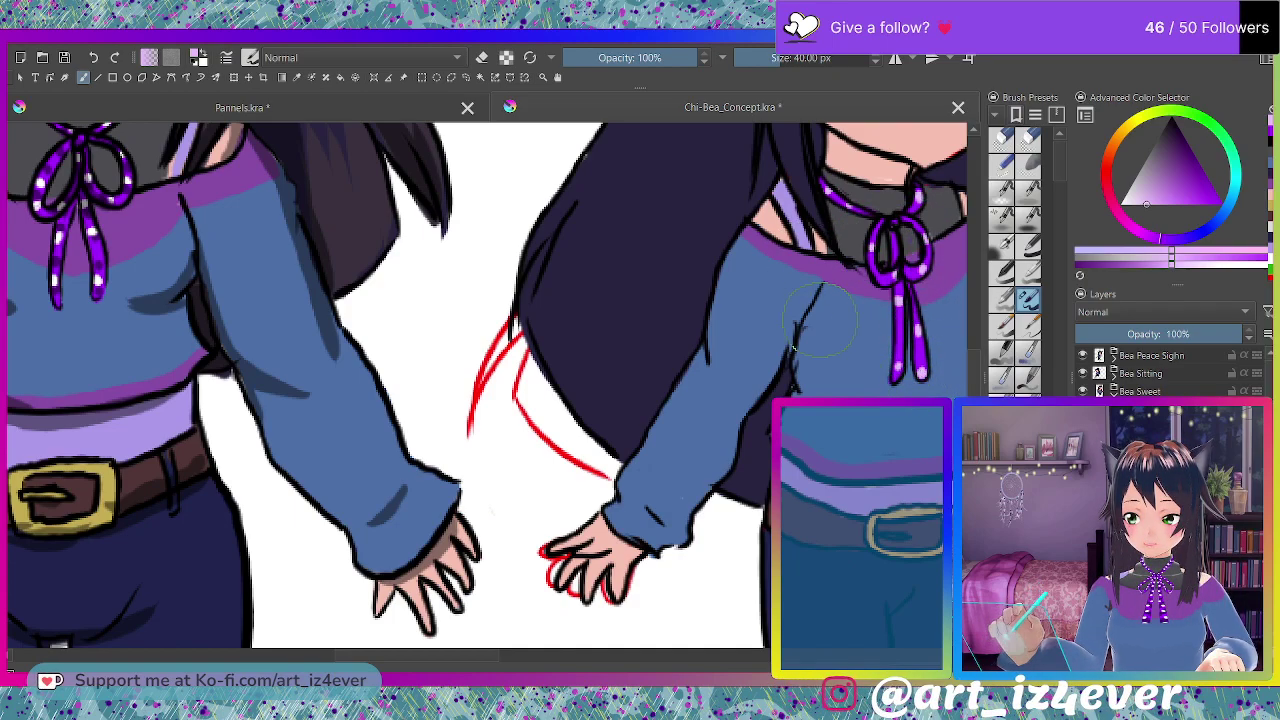
# Sample the light grey from the finished figure's inner ear and fill both inner ears of the new character with it.
pyautogui.keyDown('ctrl'); pyautogui.click(98, 267); pyautogui.keyUp('ctrl')
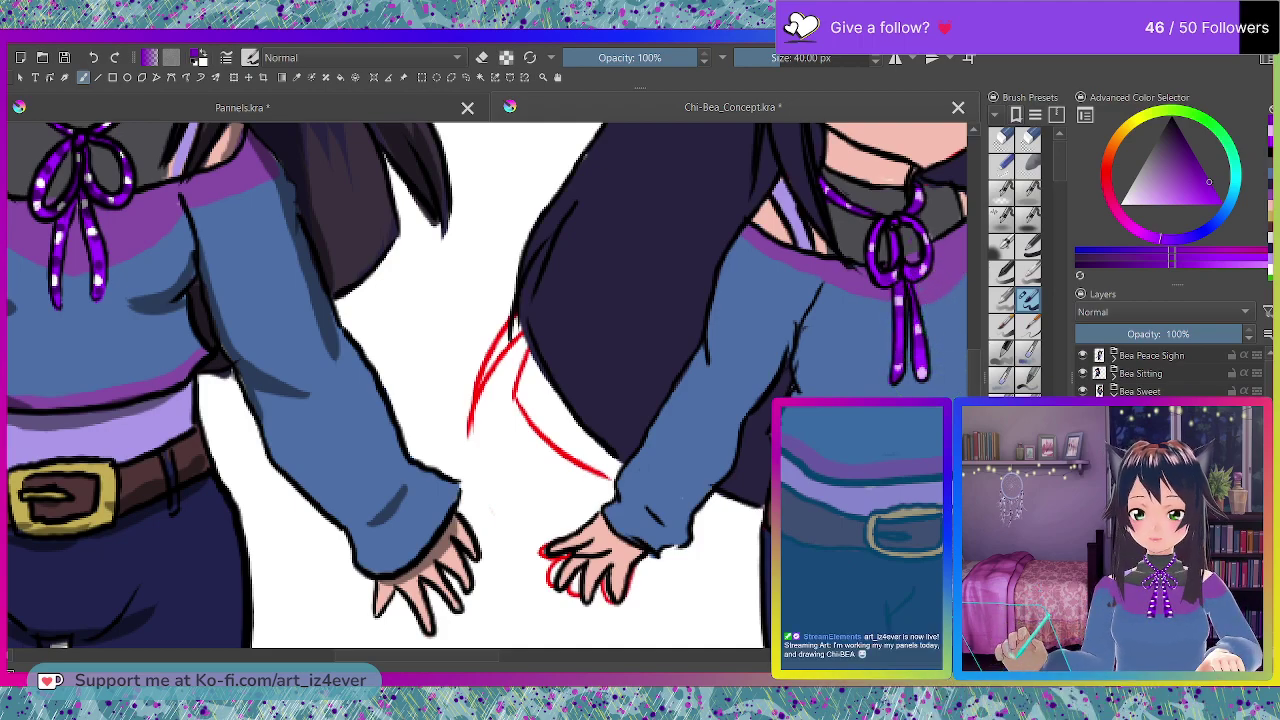
pyautogui.press('3')
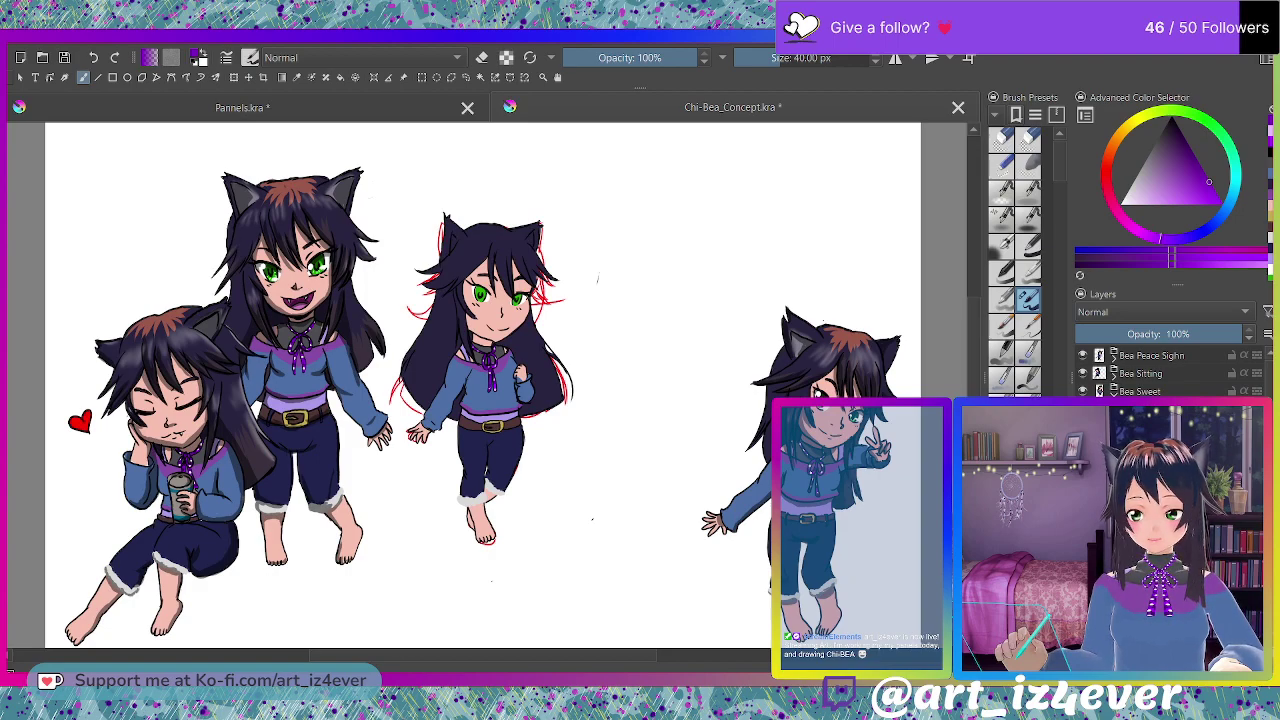
pyautogui.scroll(5, 286, 157)
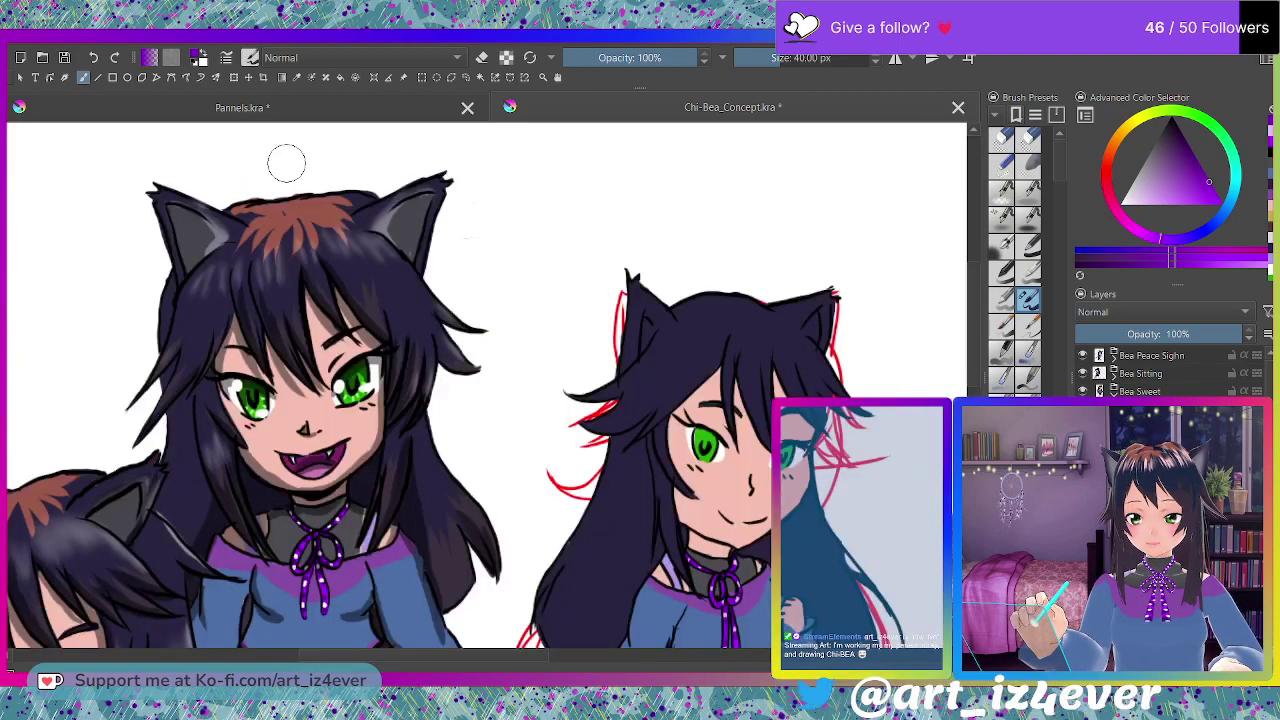
pyautogui.keyDown('ctrl'); pyautogui.click(545, 318); pyautogui.keyUp('ctrl')
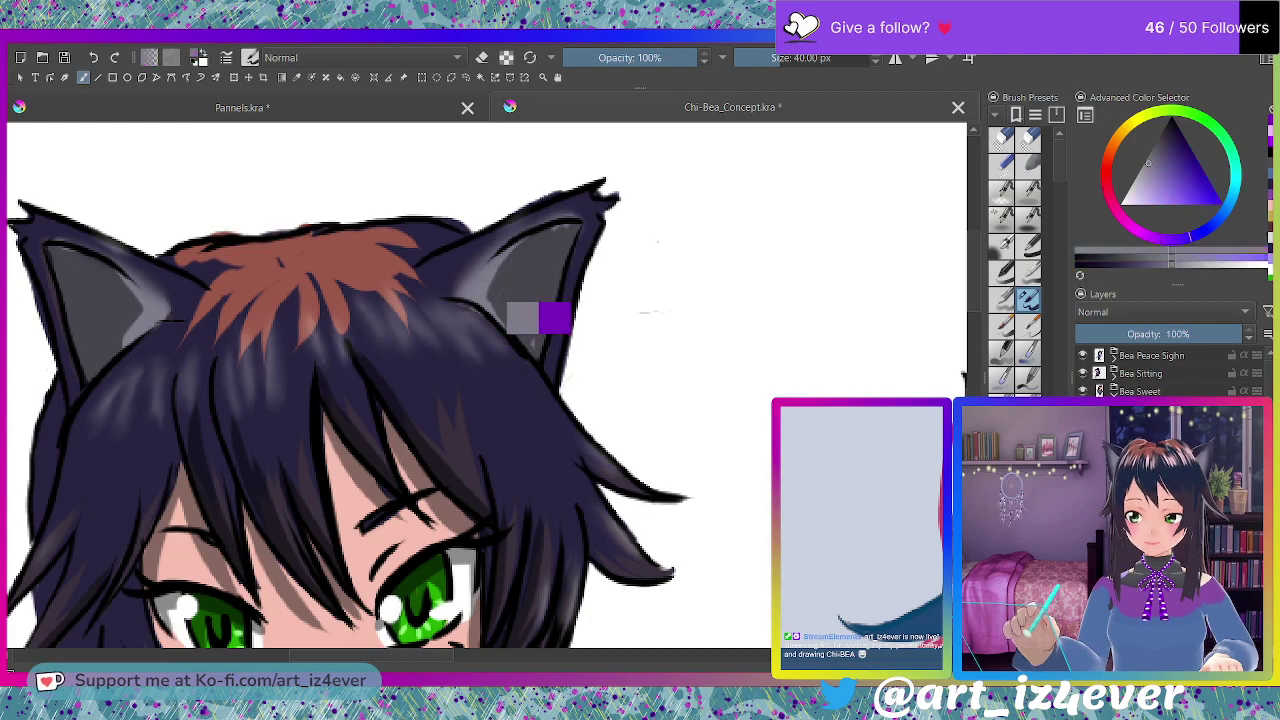
pyautogui.click(976, 345)
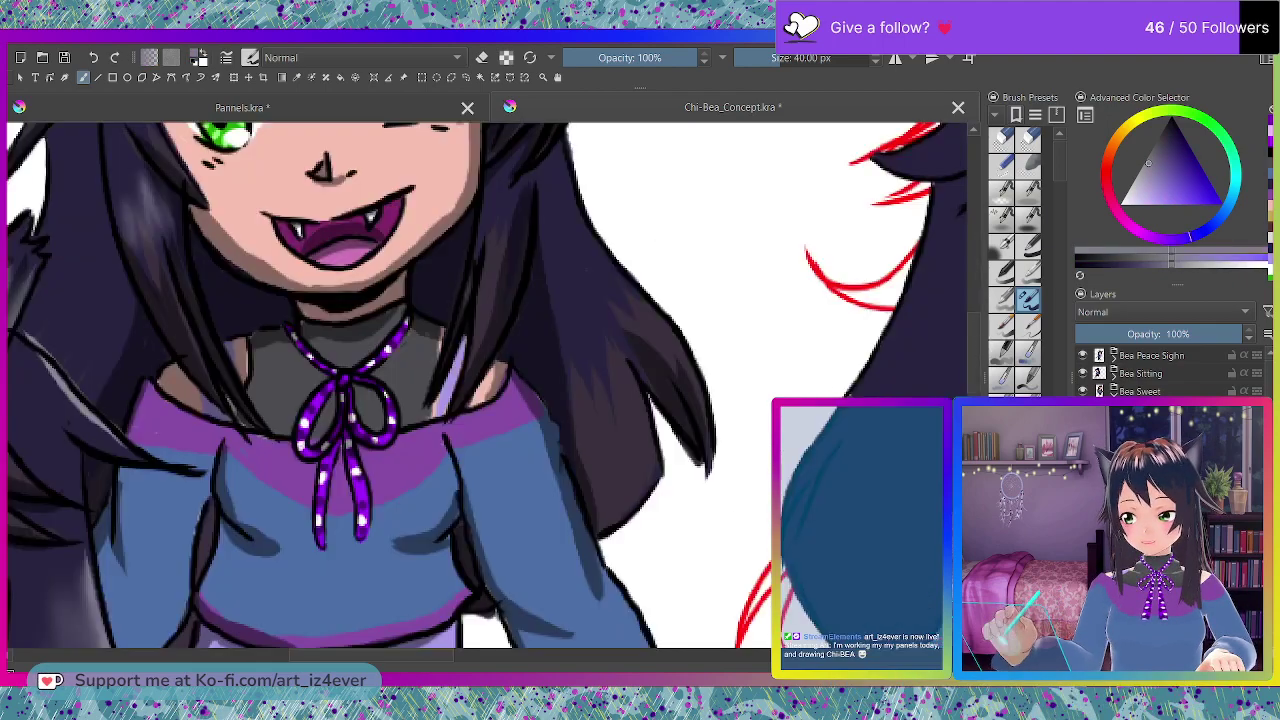
pyautogui.moveTo(452, 656); pyautogui.dragTo(590, 650)
pyautogui.click(975, 132)
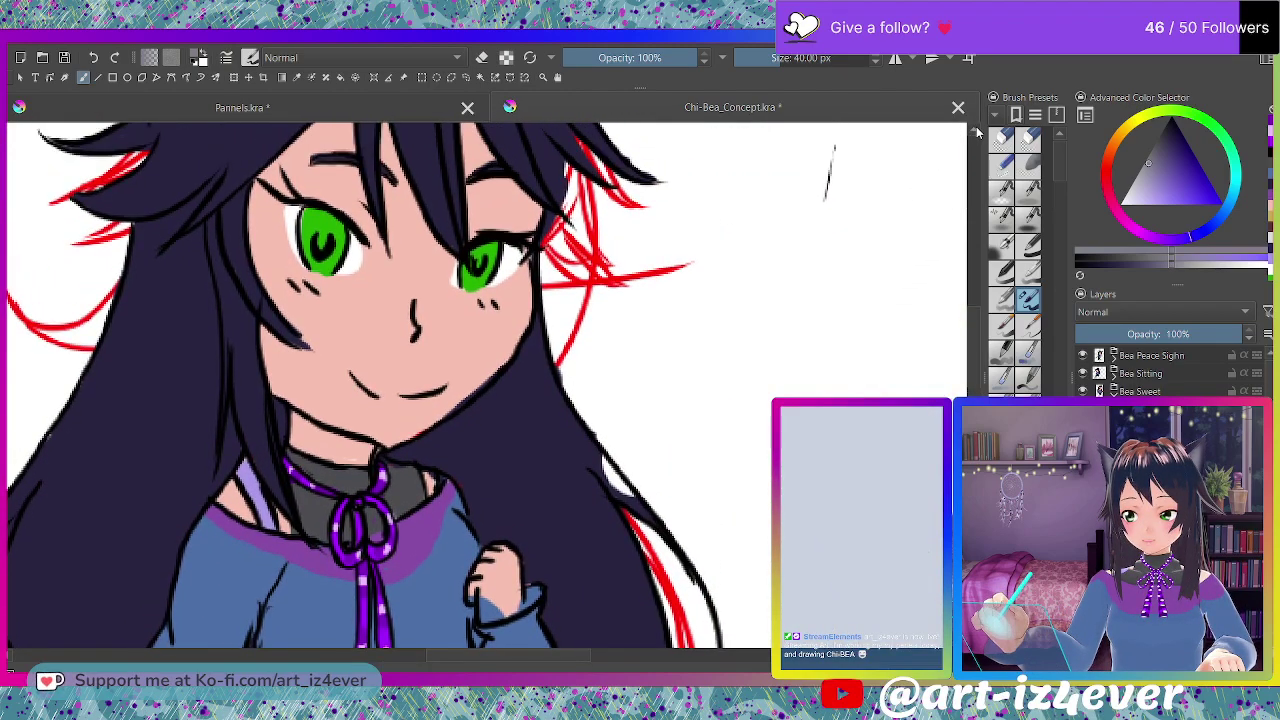
pyautogui.scroll(2, 977, 133)
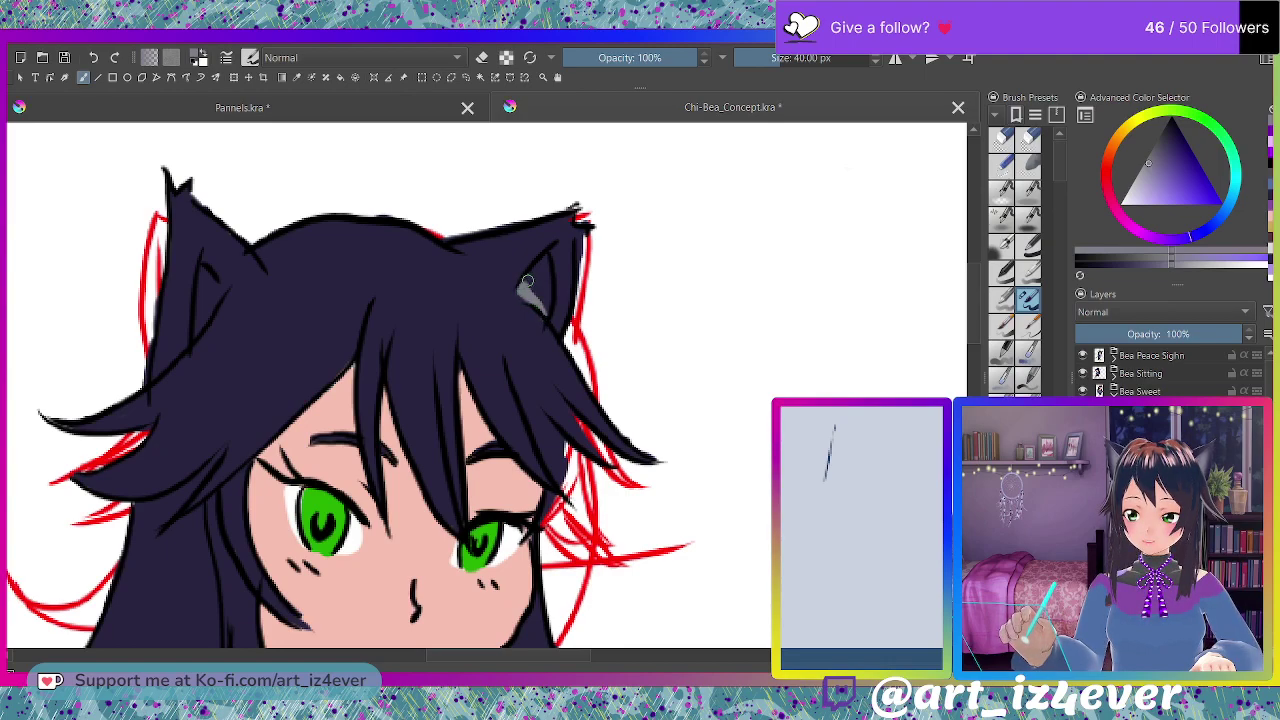
pyautogui.moveTo(521, 288)
pyautogui.mouseDown()
pyautogui.moveTo(551, 253)
pyautogui.moveTo(548, 311)
pyautogui.moveTo(533, 280)
pyautogui.mouseUp()
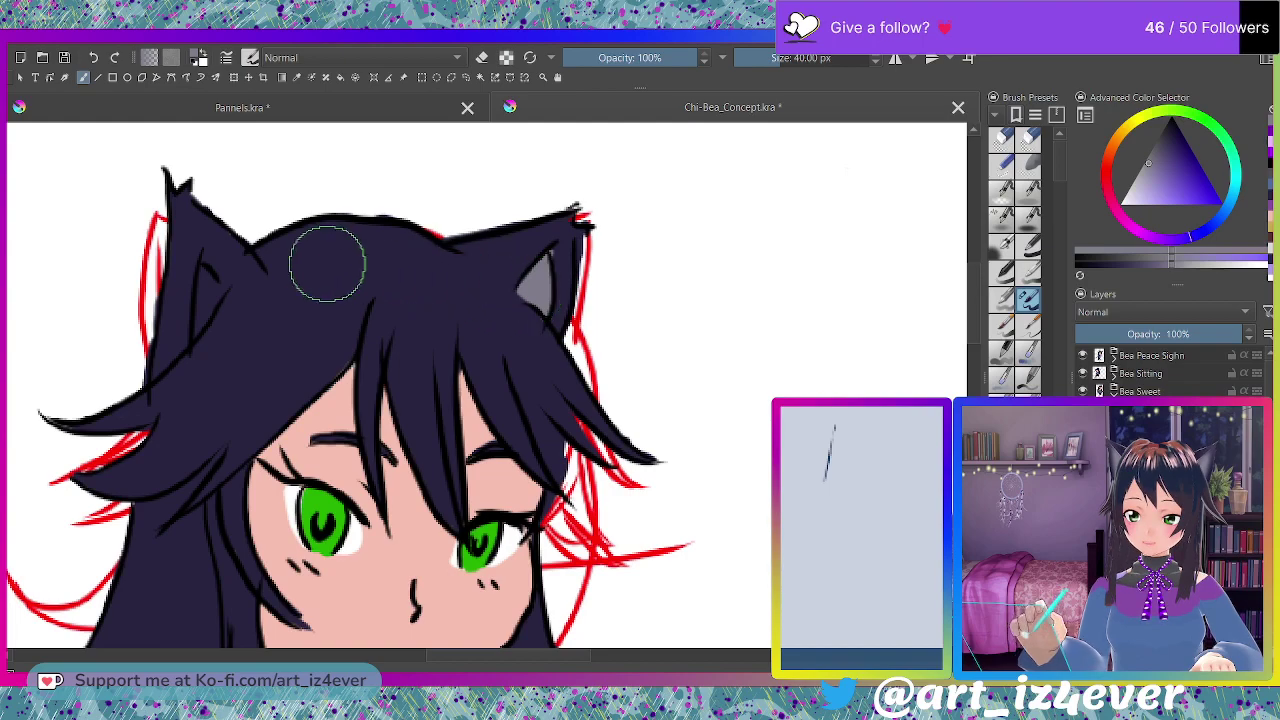
pyautogui.moveTo(195, 330)
pyautogui.mouseDown()
pyautogui.moveTo(201, 271)
pyautogui.moveTo(221, 291)
pyautogui.moveTo(207, 302)
pyautogui.moveTo(213, 291)
pyautogui.mouseUp()
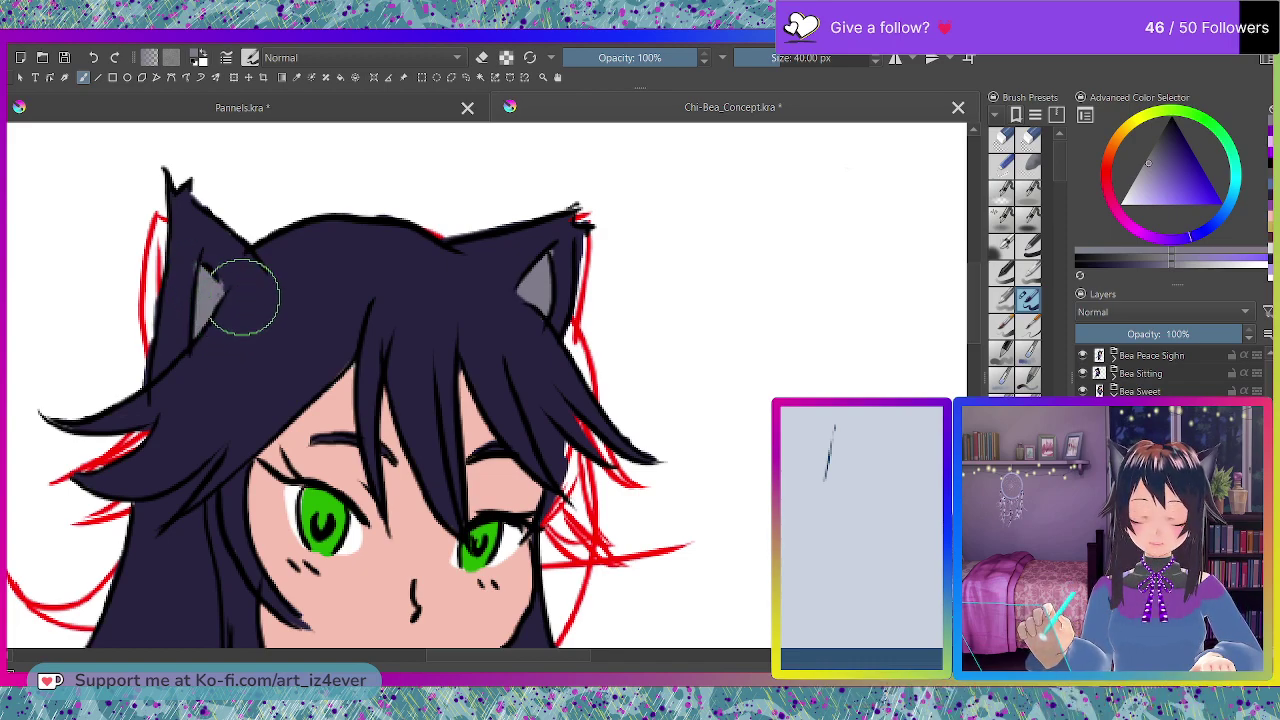
pyautogui.moveTo(214, 297); pyautogui.dragTo(213, 277)
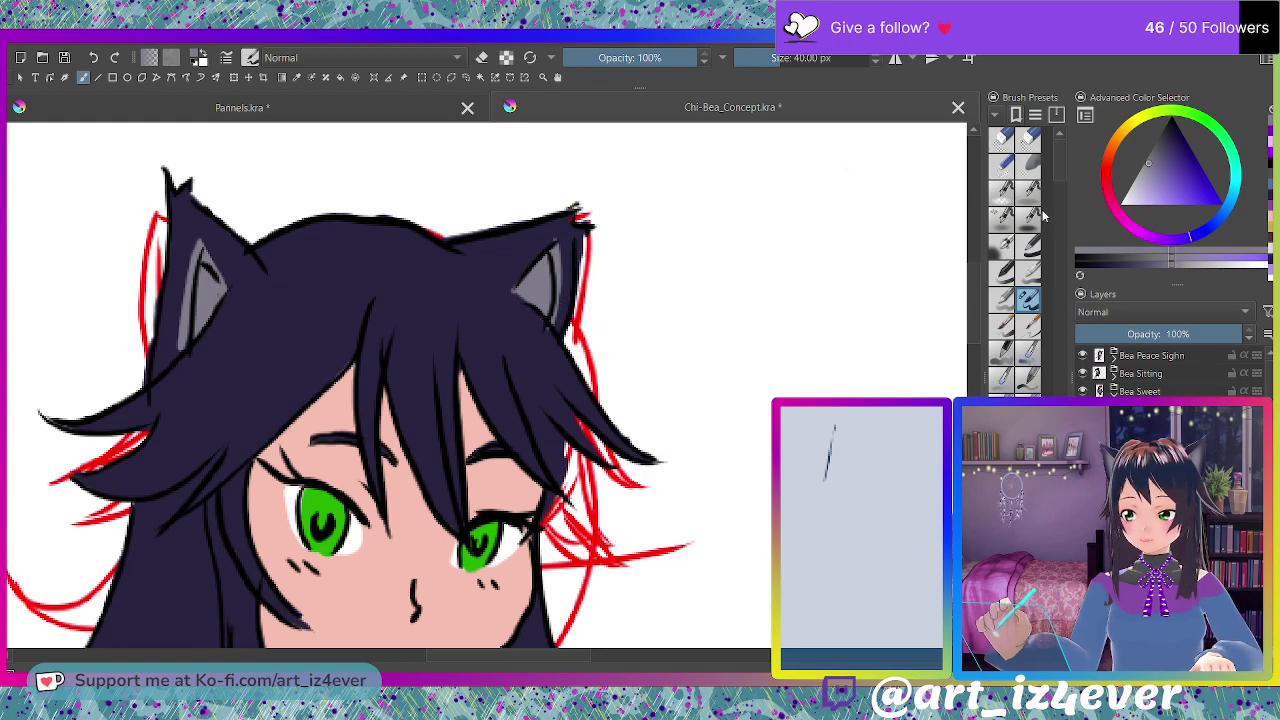
# Choose a blending brush preset and smudge the grey of both inner ears softly into the surrounding dark fur.
pyautogui.scroll(-10, 1059, 162)
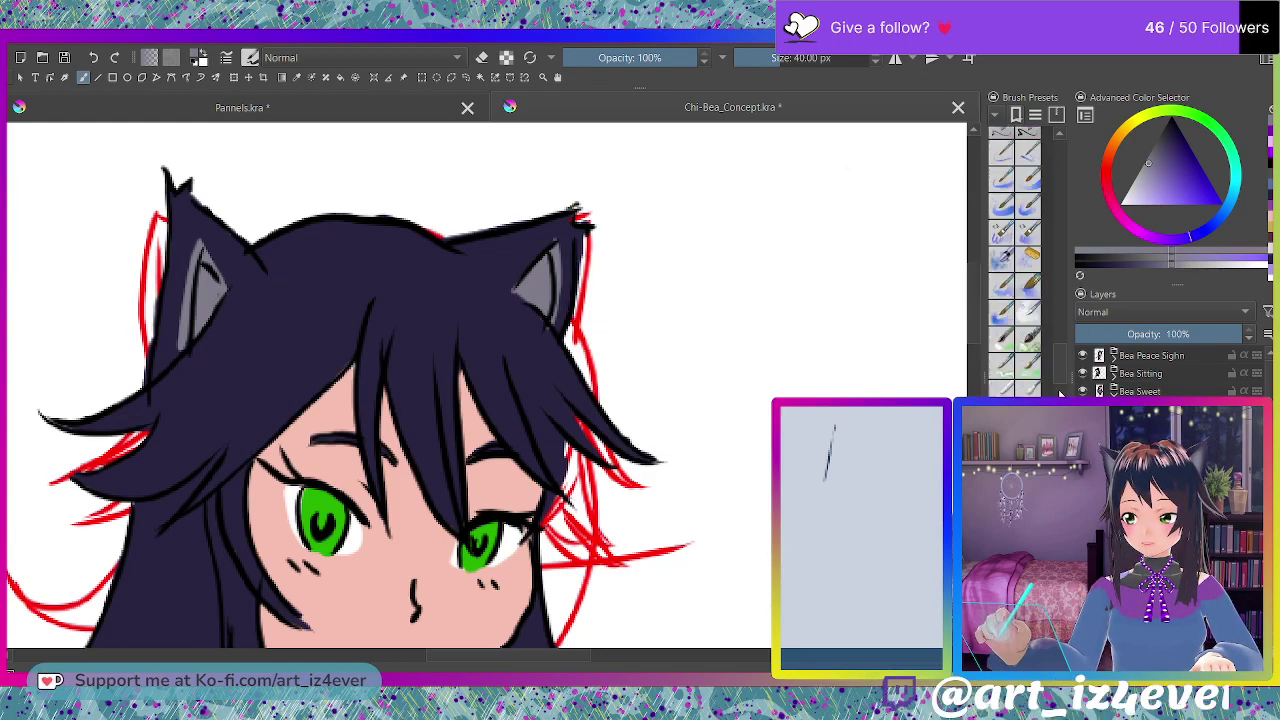
pyautogui.scroll(-10, 1015, 260)
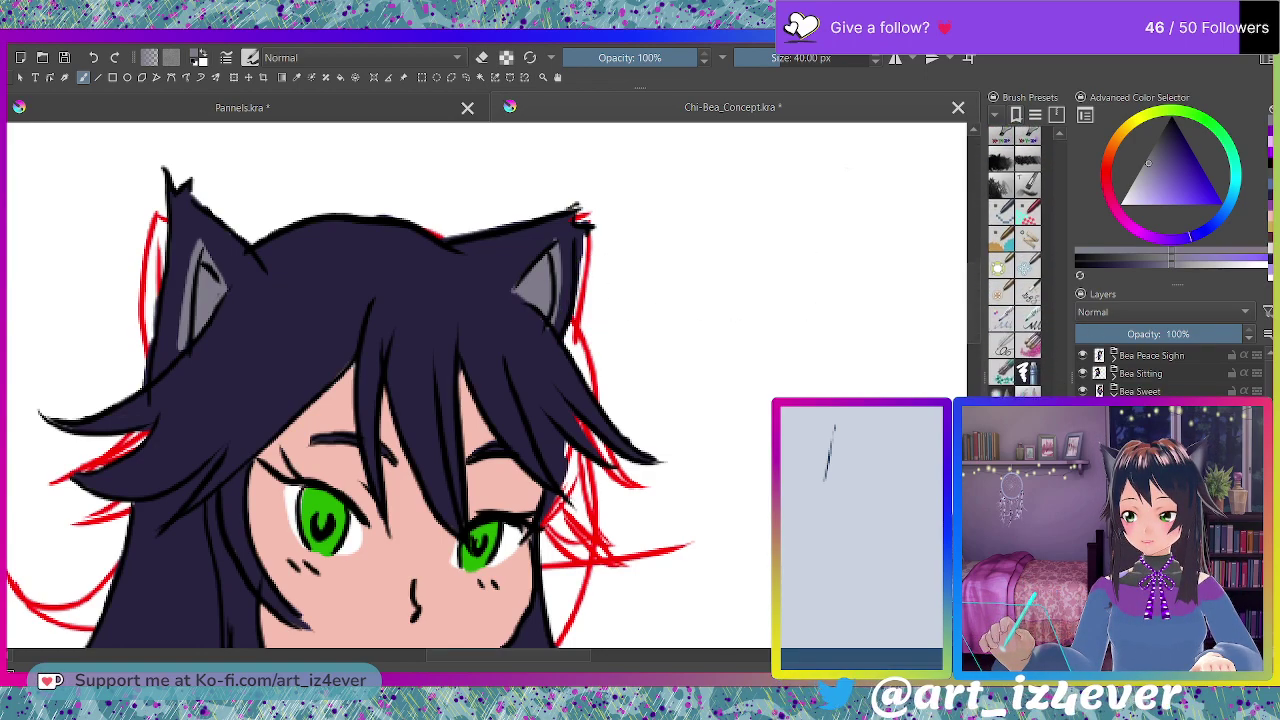
pyautogui.scroll(-10, 1012, 258)
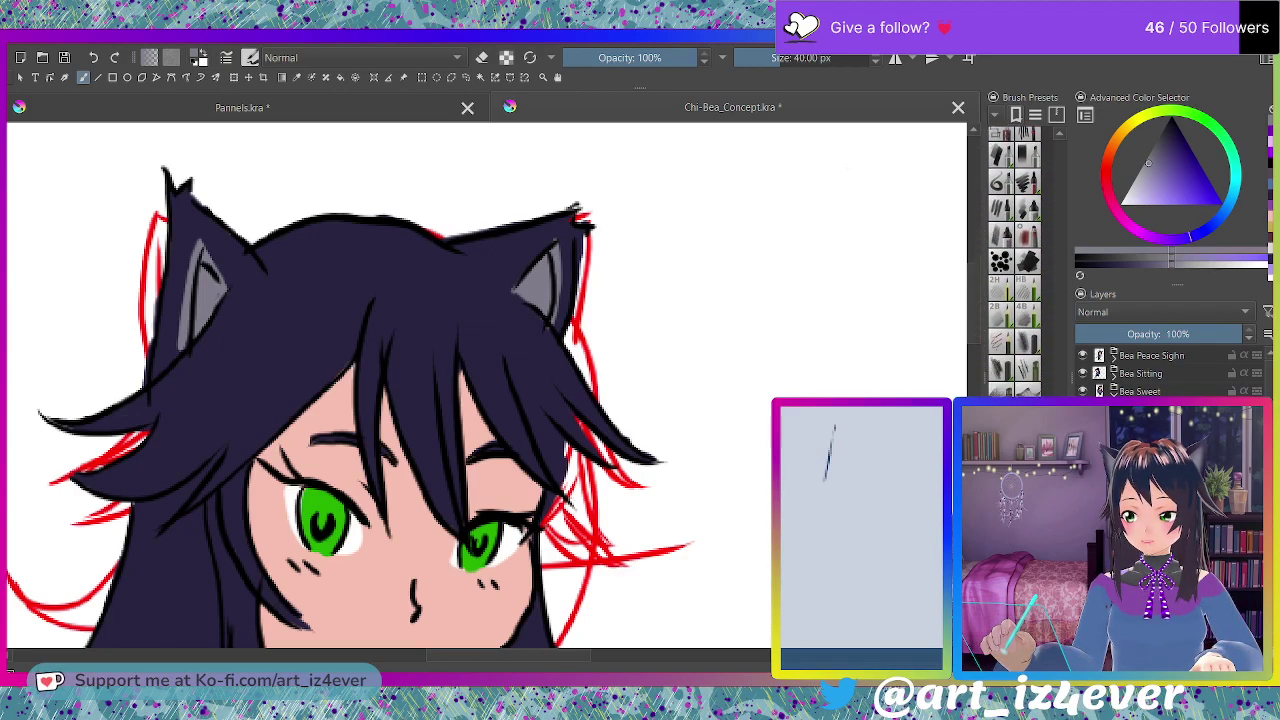
pyautogui.scroll(-10, 1011, 257)
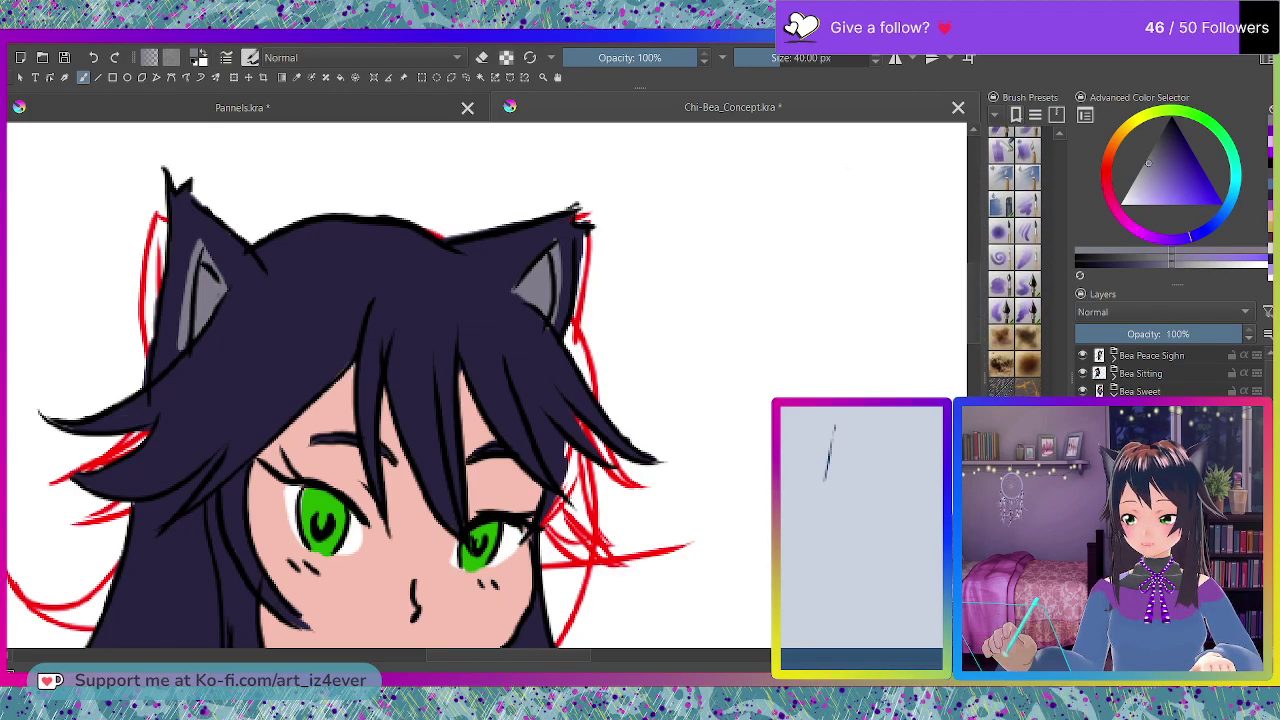
pyautogui.scroll(-10, 1014, 260)
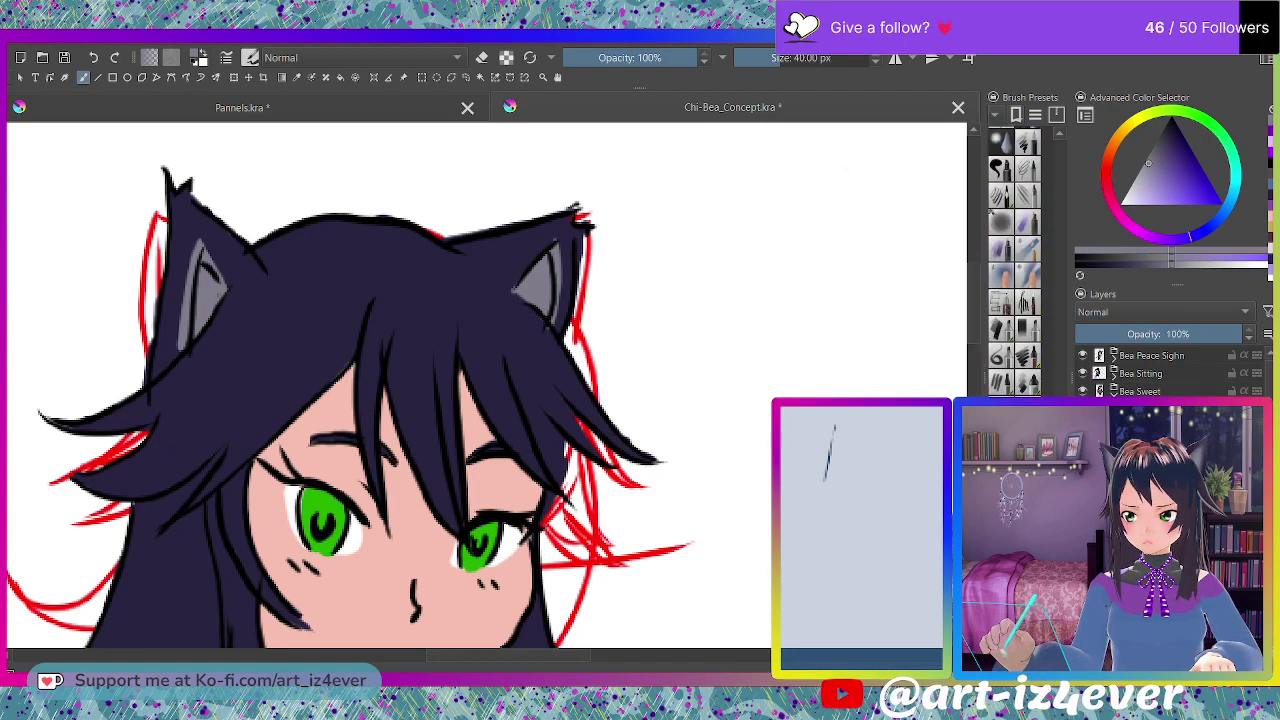
pyautogui.scroll(-10, 1014, 260)
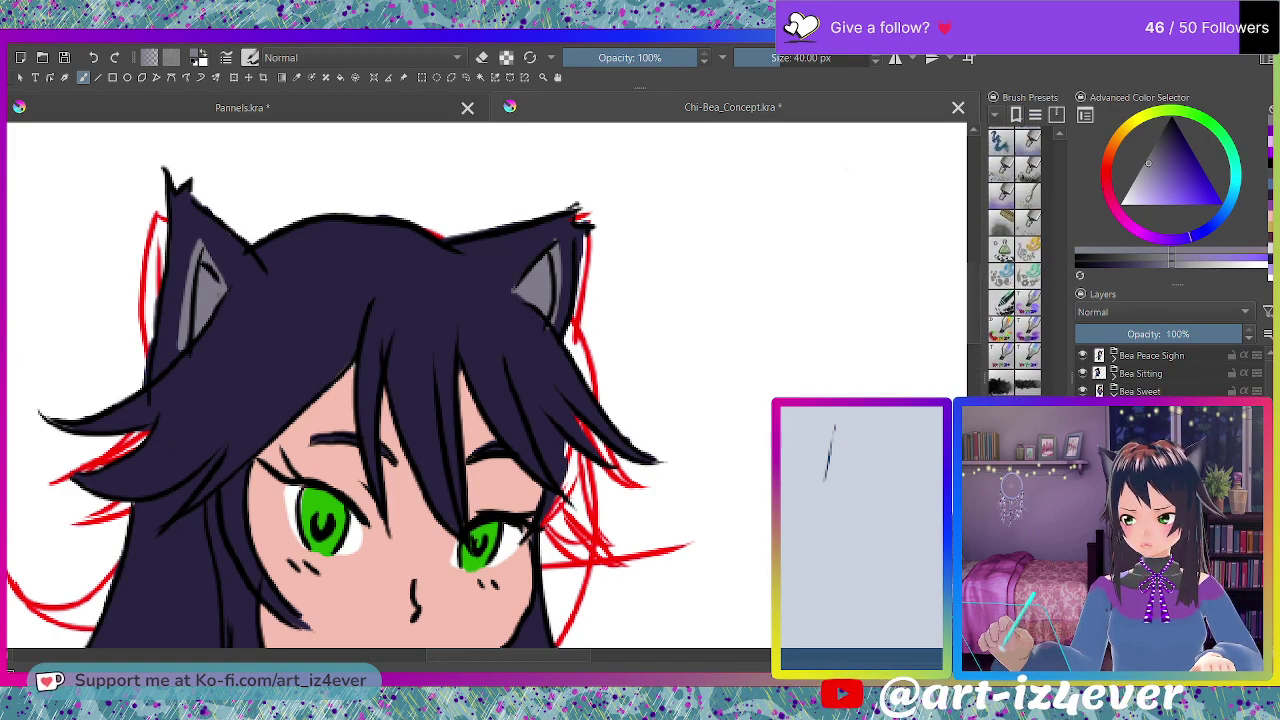
pyautogui.scroll(-10, 1014, 260)
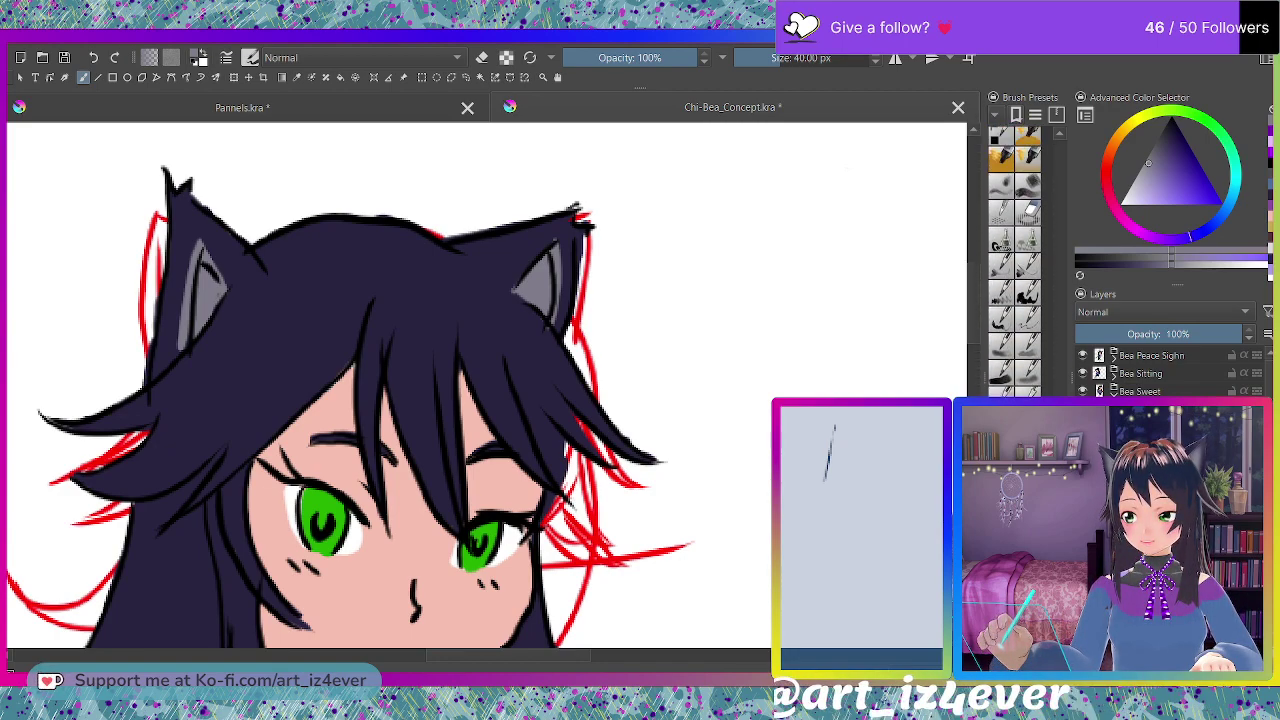
pyautogui.scroll(-5, 1014, 260)
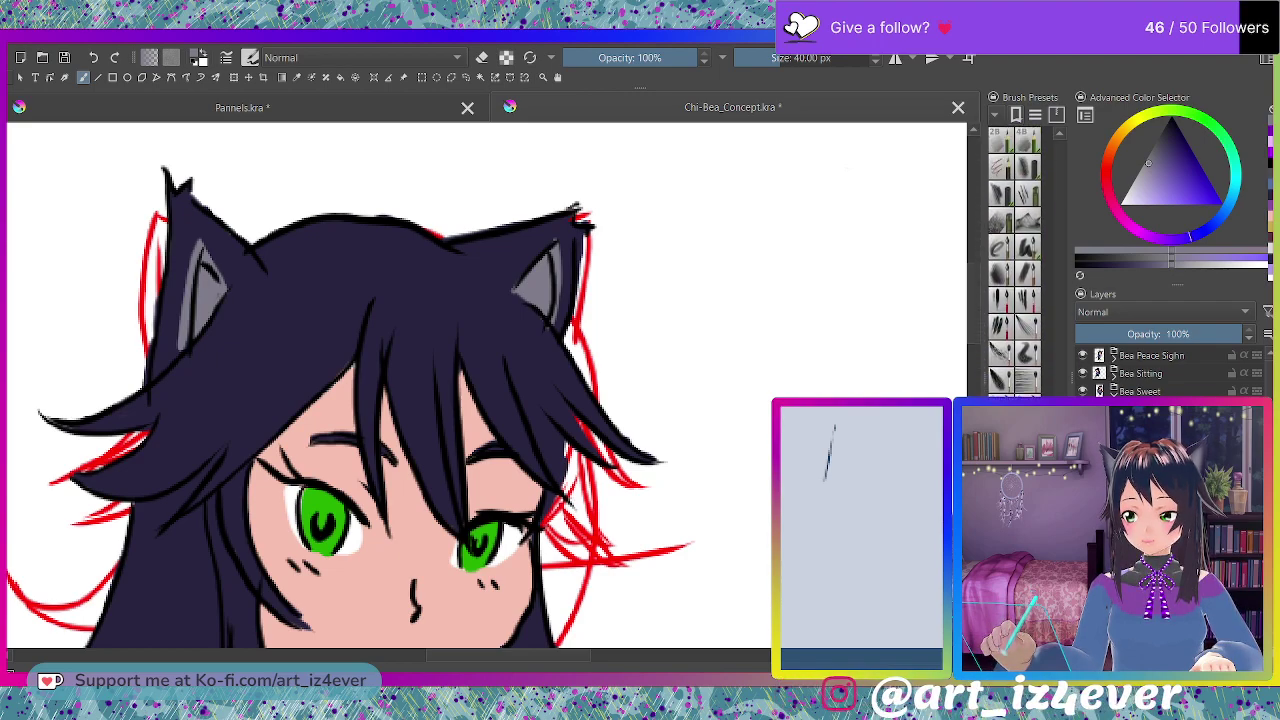
pyautogui.scroll(2, 1014, 260)
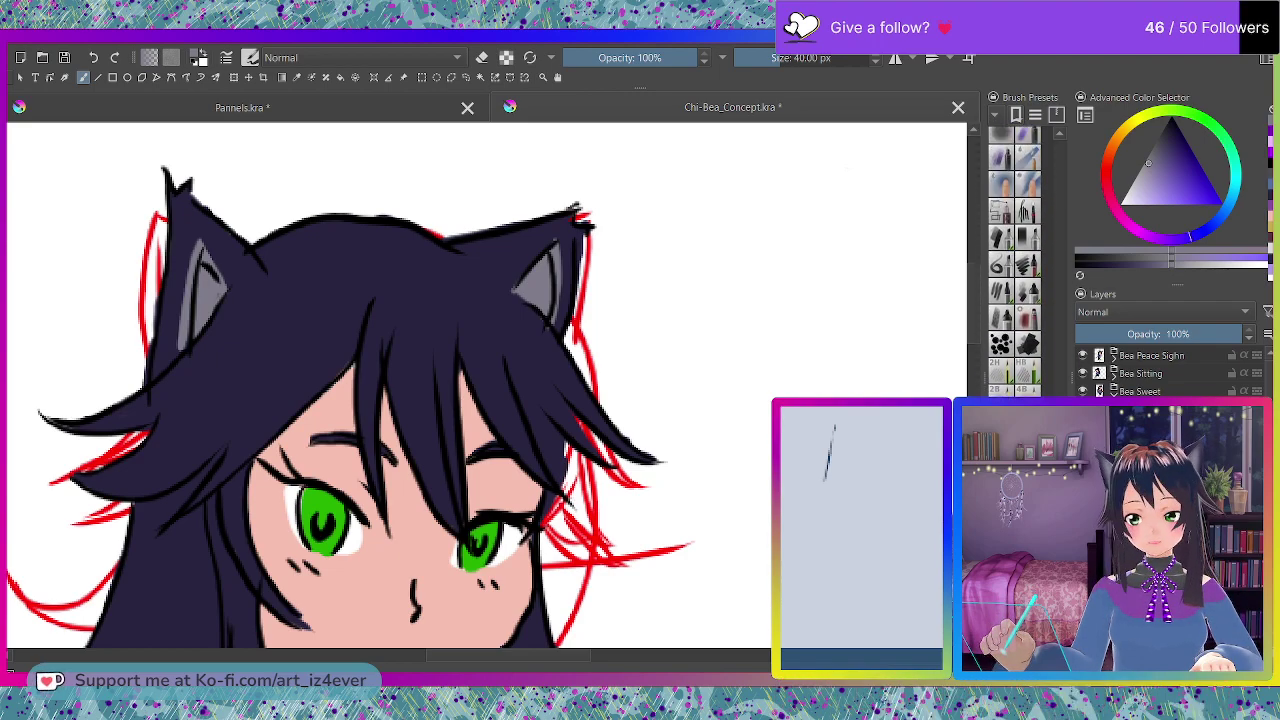
pyautogui.scroll(5, 1014, 260)
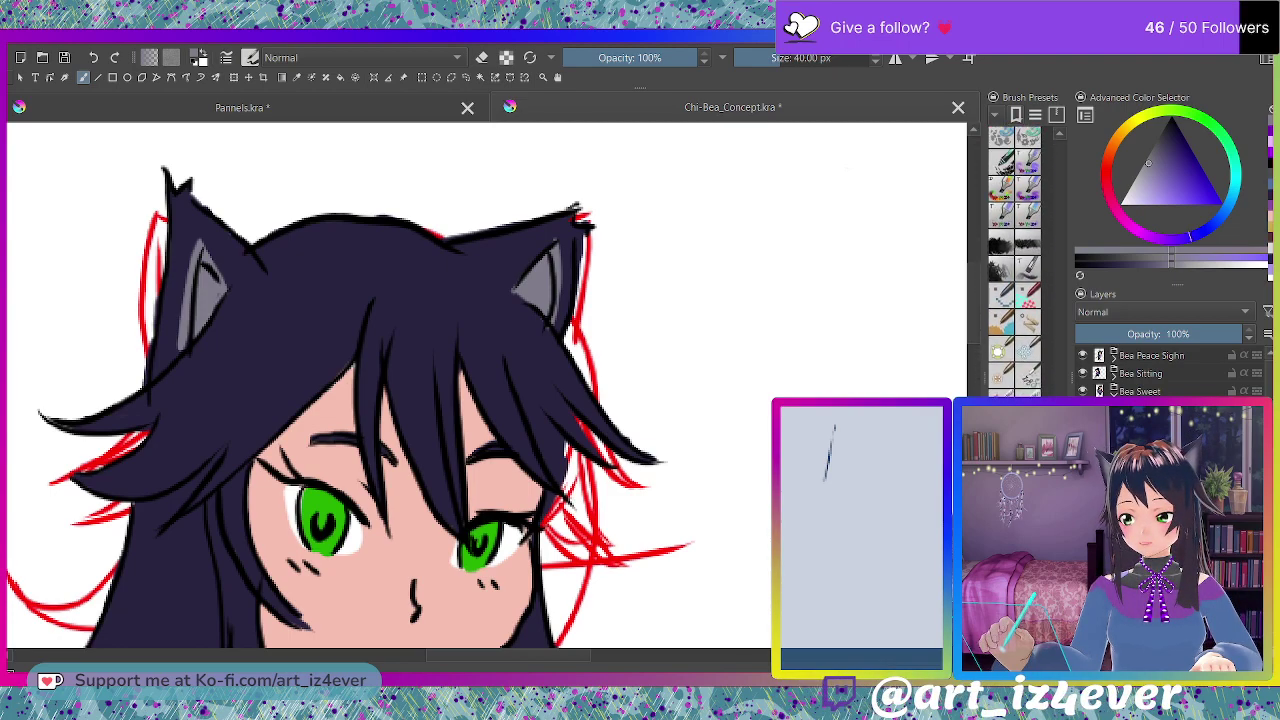
pyautogui.scroll(5, 1014, 260)
pyautogui.scroll(10, 1015, 262)
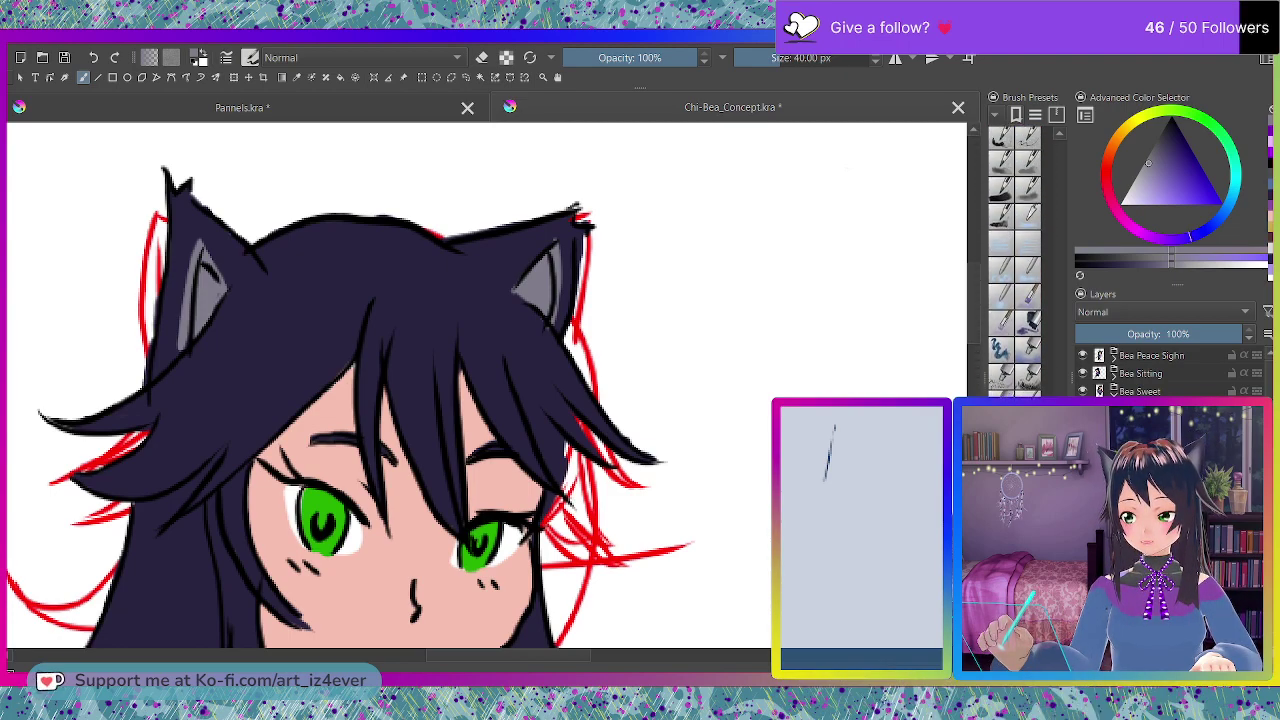
pyautogui.moveTo(1080, 399); pyautogui.dragTo(1081, 374)
pyautogui.scroll(2, 1035, 272)
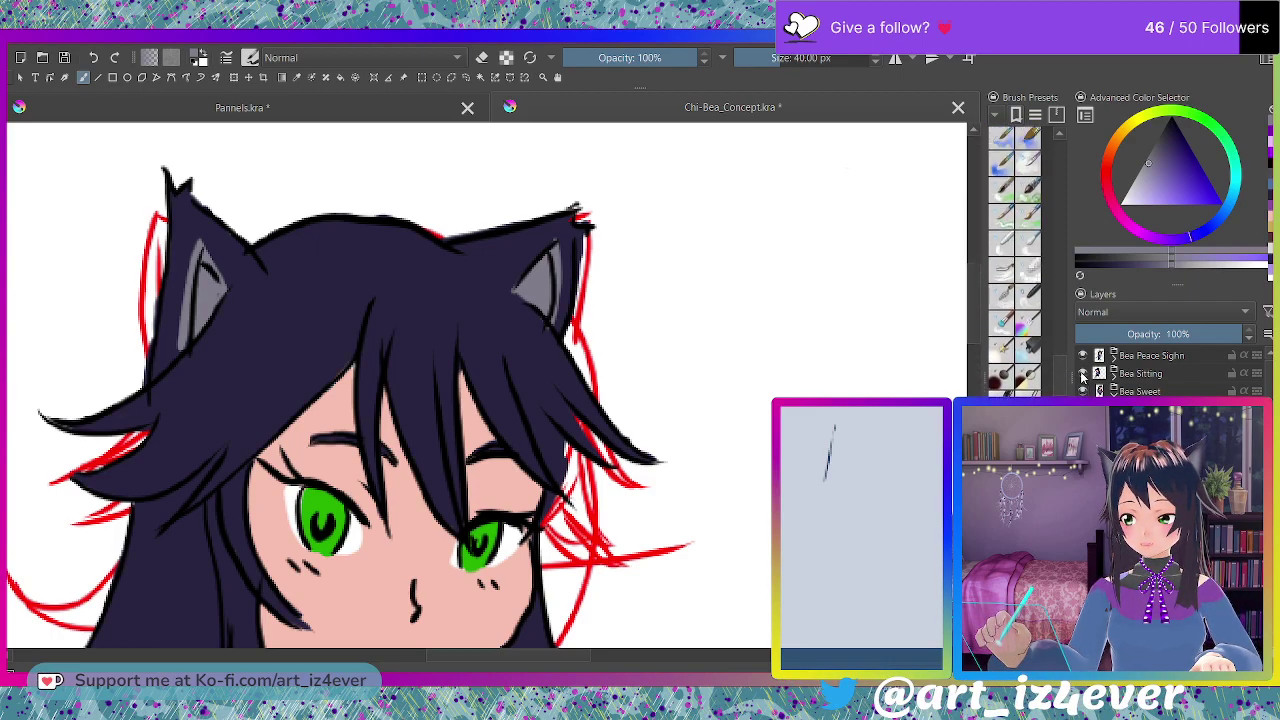
pyautogui.click(1031, 293)
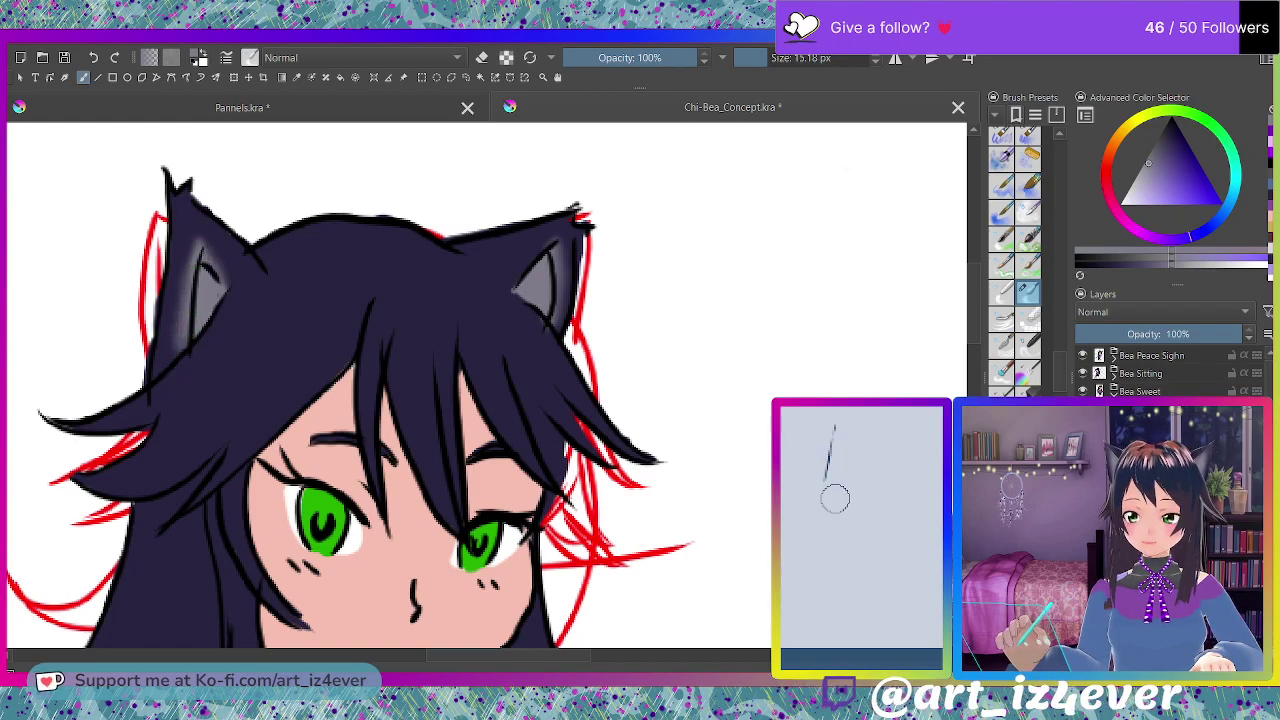
# Sample the reddish brown from the finished figure's crown patch and switch back to the 40 px painting brush preset.
pyautogui.moveTo(477, 661); pyautogui.dragTo(335, 657)
pyautogui.scroll(3, 913, 130)
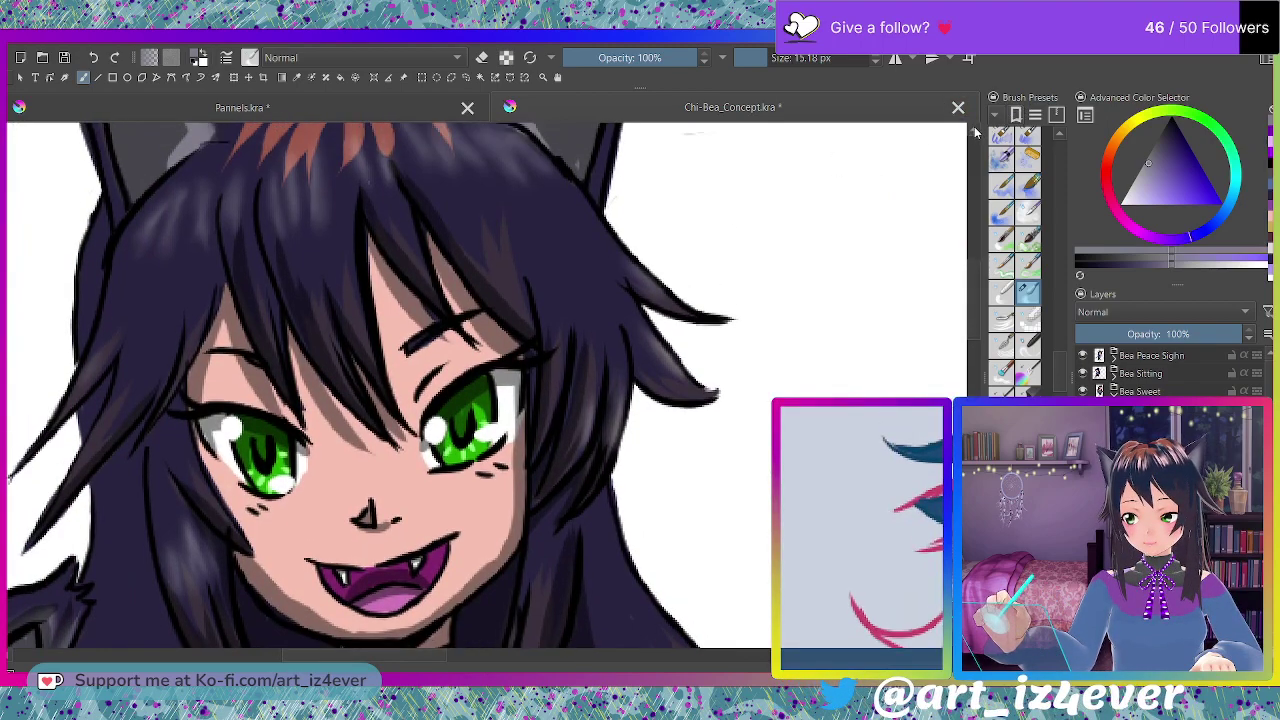
pyautogui.keyDown('ctrl'); pyautogui.click(364, 134); pyautogui.keyUp('ctrl')
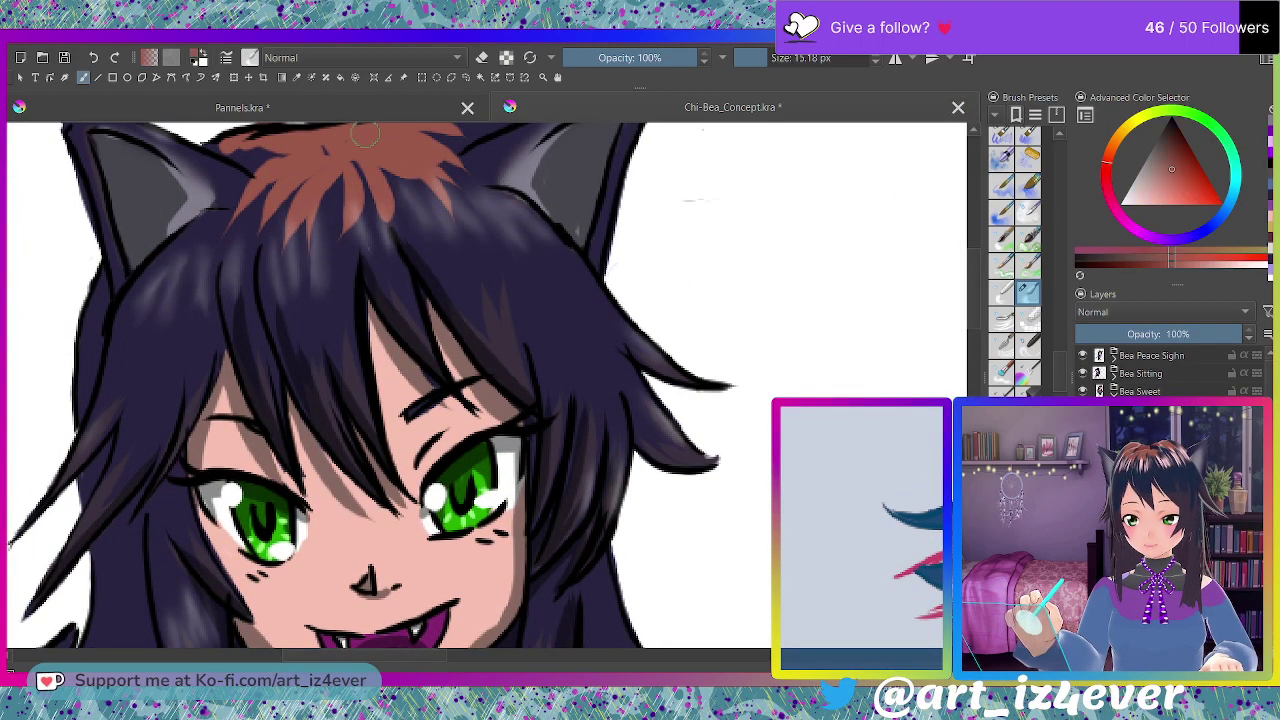
pyautogui.moveTo(436, 655)
pyautogui.mouseDown()
pyautogui.moveTo(594, 655)
pyautogui.moveTo(555, 656)
pyautogui.mouseUp()
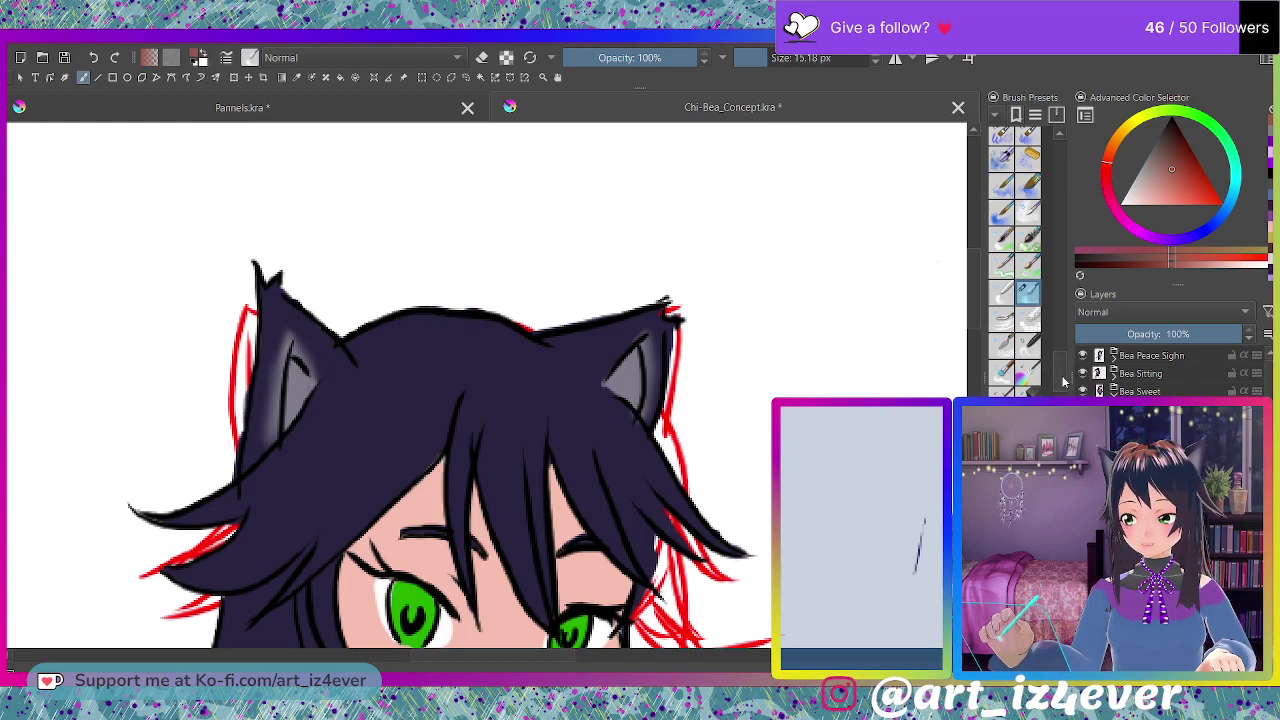
pyautogui.moveTo(1063, 386); pyautogui.dragTo(1070, 62)
pyautogui.click(1030, 300)
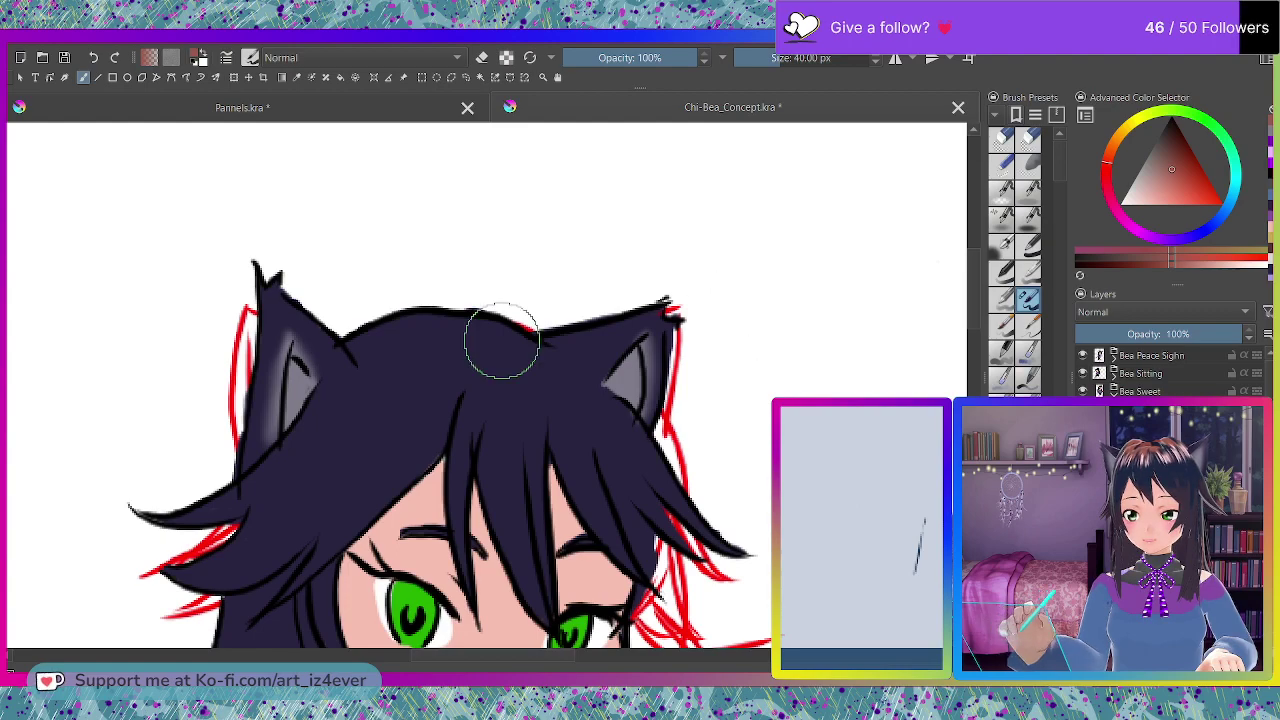
# Paint a reddish-brown patch with jagged, spiky edges on the crown of the new character's hair between the ears.
pyautogui.moveTo(480, 343)
pyautogui.mouseDown()
pyautogui.moveTo(494, 416)
pyautogui.moveTo(483, 349)
pyautogui.moveTo(490, 389)
pyautogui.moveTo(480, 351)
pyautogui.moveTo(448, 365)
pyautogui.moveTo(470, 341)
pyautogui.moveTo(449, 369)
pyautogui.moveTo(432, 340)
pyautogui.moveTo(467, 338)
pyautogui.moveTo(398, 319)
pyautogui.mouseUp()
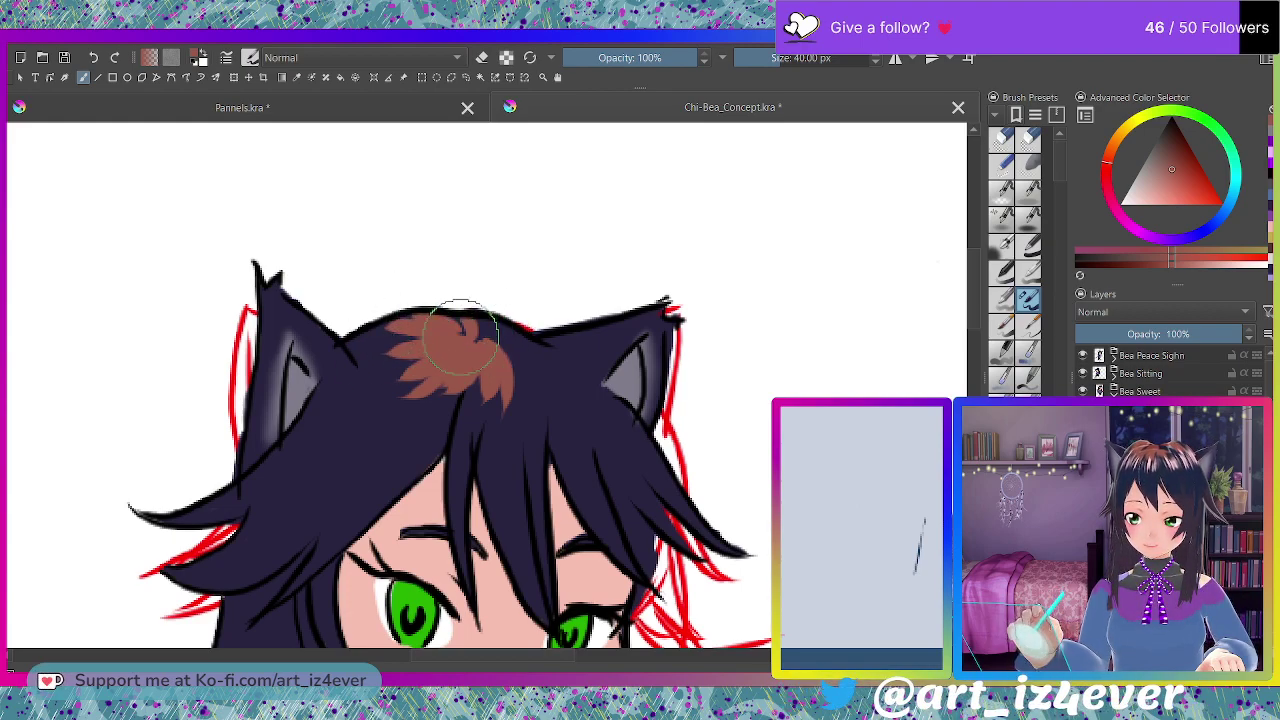
pyautogui.moveTo(483, 314)
pyautogui.mouseDown()
pyautogui.moveTo(509, 334)
pyautogui.moveTo(481, 353)
pyautogui.moveTo(551, 383)
pyautogui.mouseUp()
pyautogui.moveTo(498, 334); pyautogui.dragTo(549, 346)
pyautogui.moveTo(440, 384); pyautogui.dragTo(392, 410)
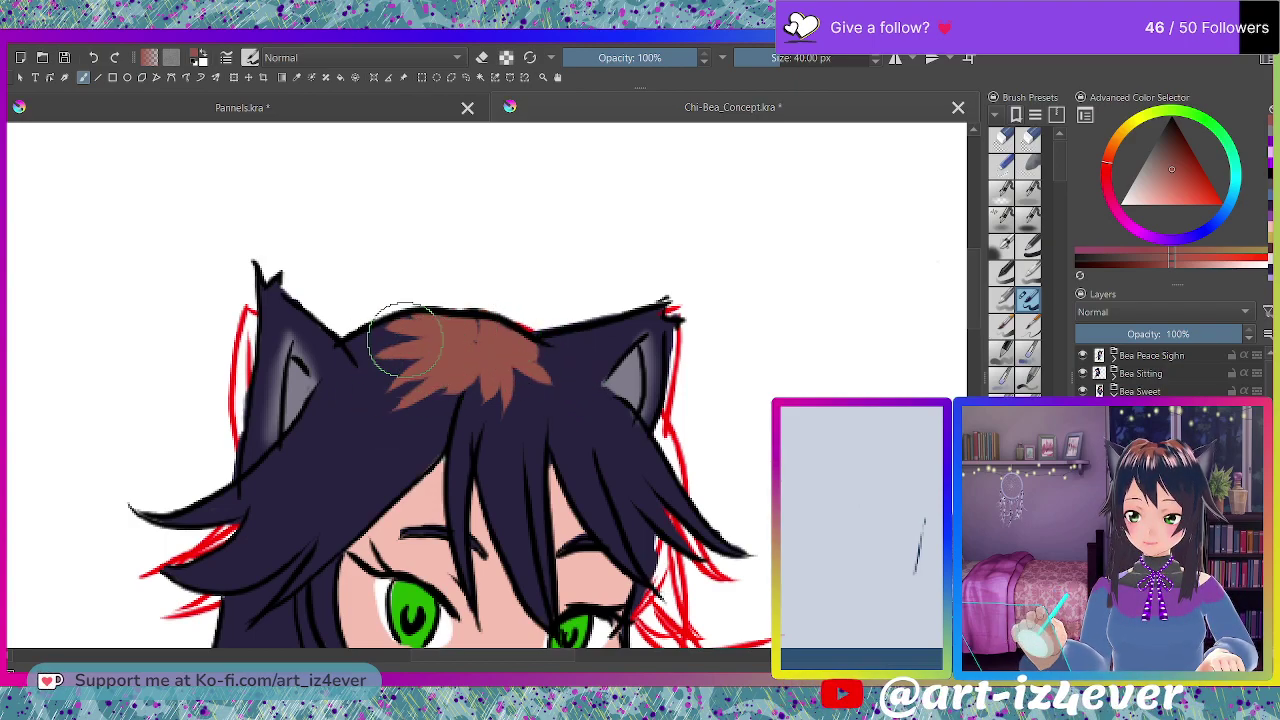
pyautogui.moveTo(413, 323); pyautogui.dragTo(369, 336)
pyautogui.moveTo(470, 368)
pyautogui.mouseDown()
pyautogui.moveTo(496, 401)
pyautogui.moveTo(506, 377)
pyautogui.moveTo(510, 433)
pyautogui.mouseUp()
pyautogui.moveTo(513, 348)
pyautogui.mouseDown()
pyautogui.moveTo(528, 431)
pyautogui.moveTo(456, 368)
pyautogui.mouseUp()
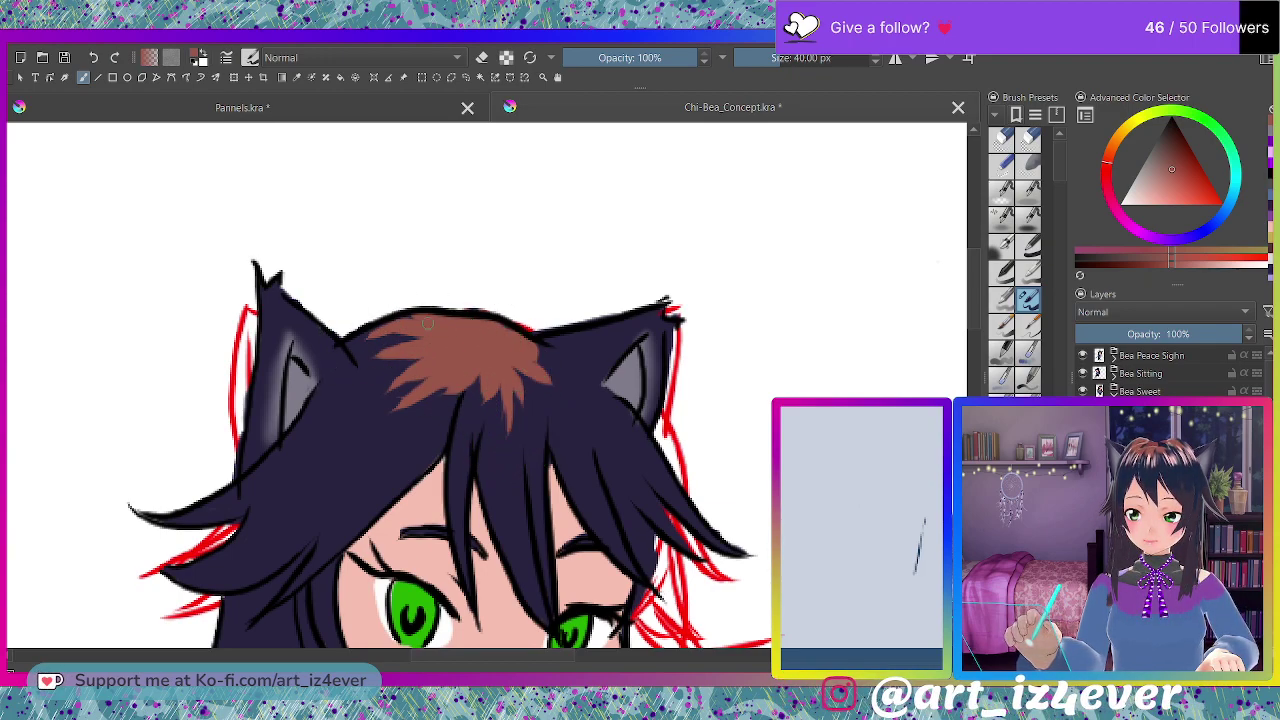
# Erase the reddish-brown patch from the crown and return to painting mode.
pyautogui.press('e')
pyautogui.moveTo(395, 340)
pyautogui.mouseDown()
pyautogui.moveTo(446, 323)
pyautogui.moveTo(586, 409)
pyautogui.mouseUp()
pyautogui.press('e')
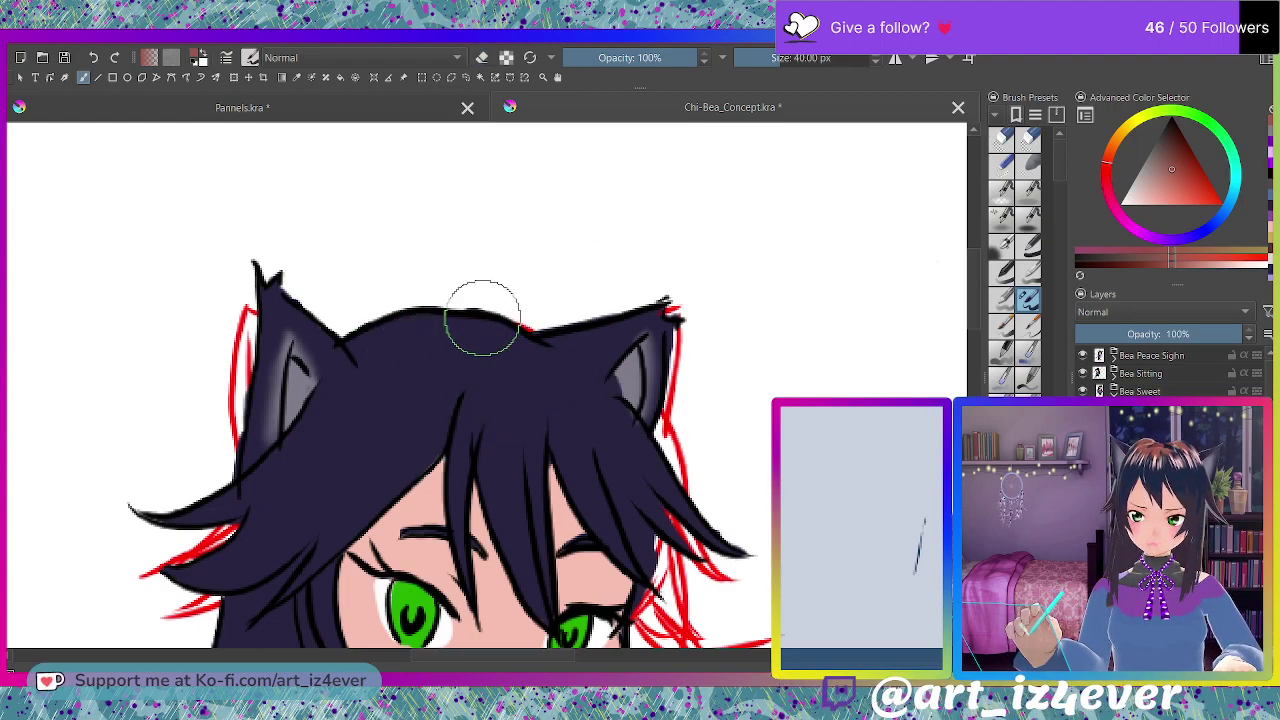
# Paint a reddish-brown patch of pointed strand-like strokes across the crown of the new character's hair between the ears.
pyautogui.moveTo(510, 358); pyautogui.dragTo(476, 315)
pyautogui.moveTo(518, 398)
pyautogui.mouseDown()
pyautogui.moveTo(482, 316)
pyautogui.moveTo(503, 373)
pyautogui.moveTo(478, 321)
pyautogui.moveTo(473, 385)
pyautogui.mouseUp()
pyautogui.moveTo(480, 316)
pyautogui.mouseDown()
pyautogui.moveTo(448, 339)
pyautogui.moveTo(470, 312)
pyautogui.moveTo(415, 367)
pyautogui.mouseUp()
pyautogui.moveTo(452, 318); pyautogui.dragTo(402, 336)
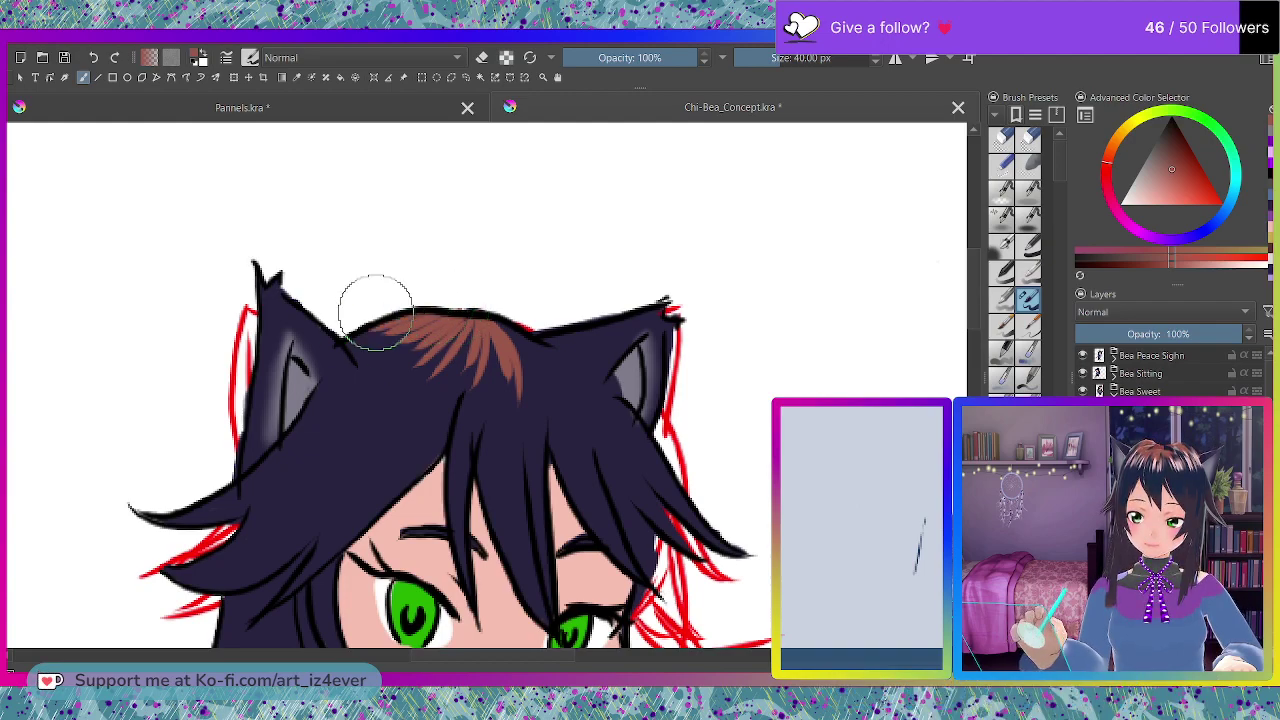
pyautogui.moveTo(497, 324)
pyautogui.mouseDown()
pyautogui.moveTo(547, 371)
pyautogui.moveTo(558, 363)
pyautogui.mouseUp()
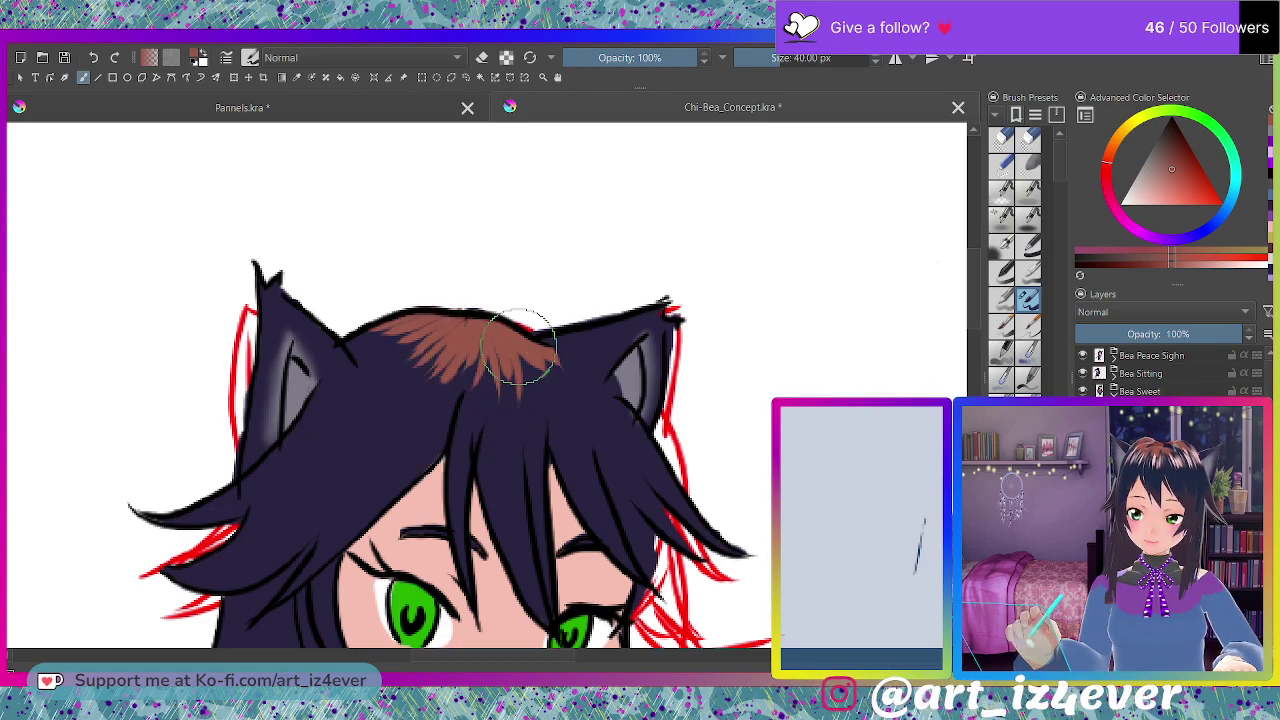
# Sample the dark tip colour from the standing figure's hair and brush tapered streaks into the new character's long lower hair.
pyautogui.press('2')
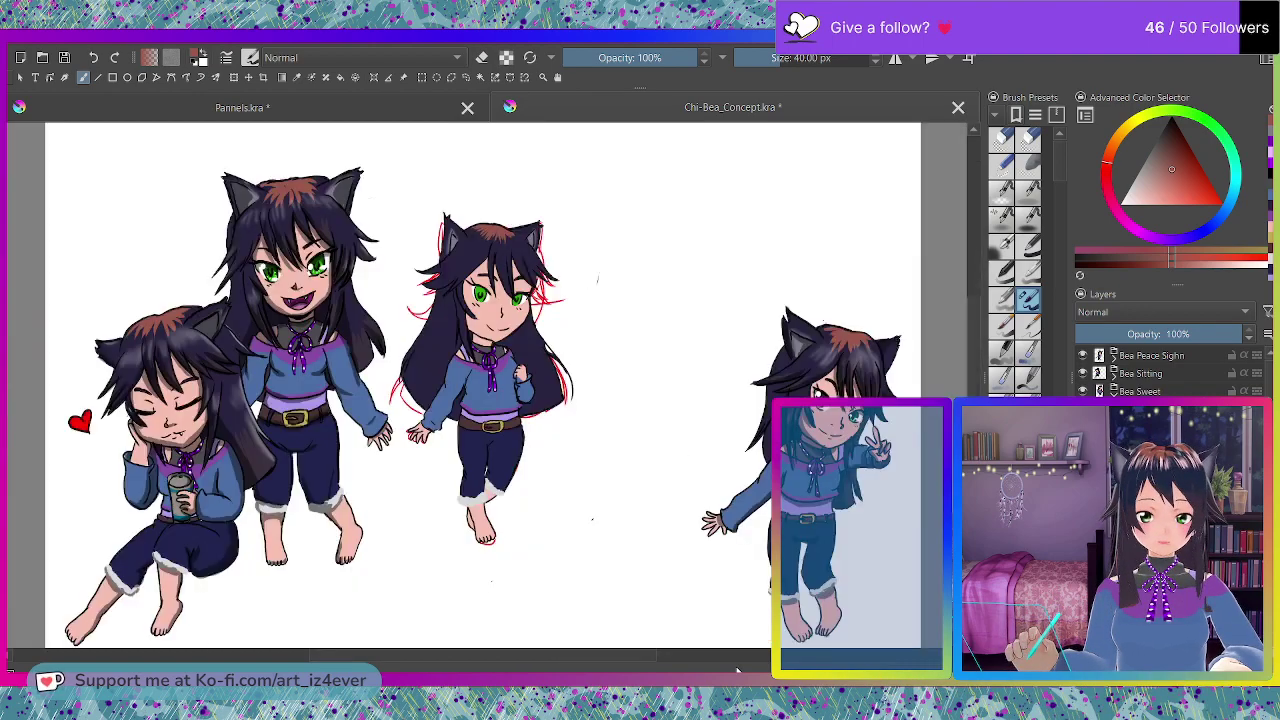
pyautogui.keyDown('ctrl'); pyautogui.click(372, 340); pyautogui.keyUp('ctrl')
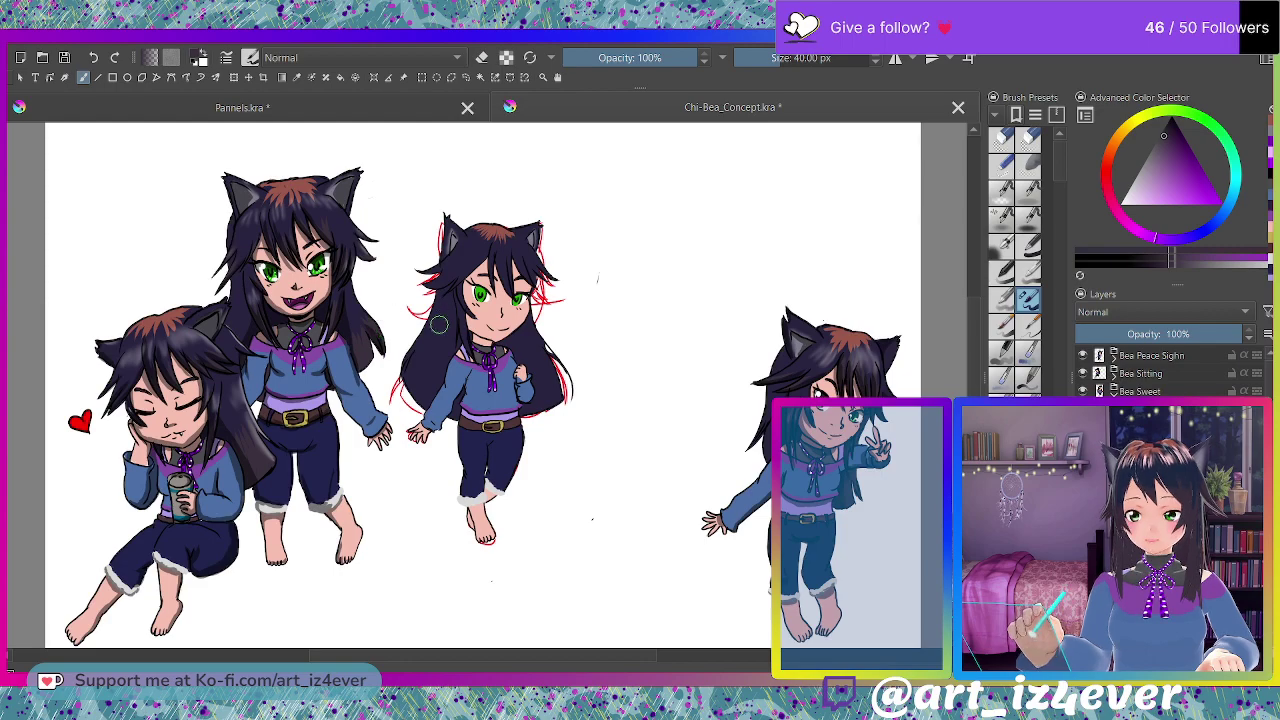
pyautogui.scroll(5, 438, 323)
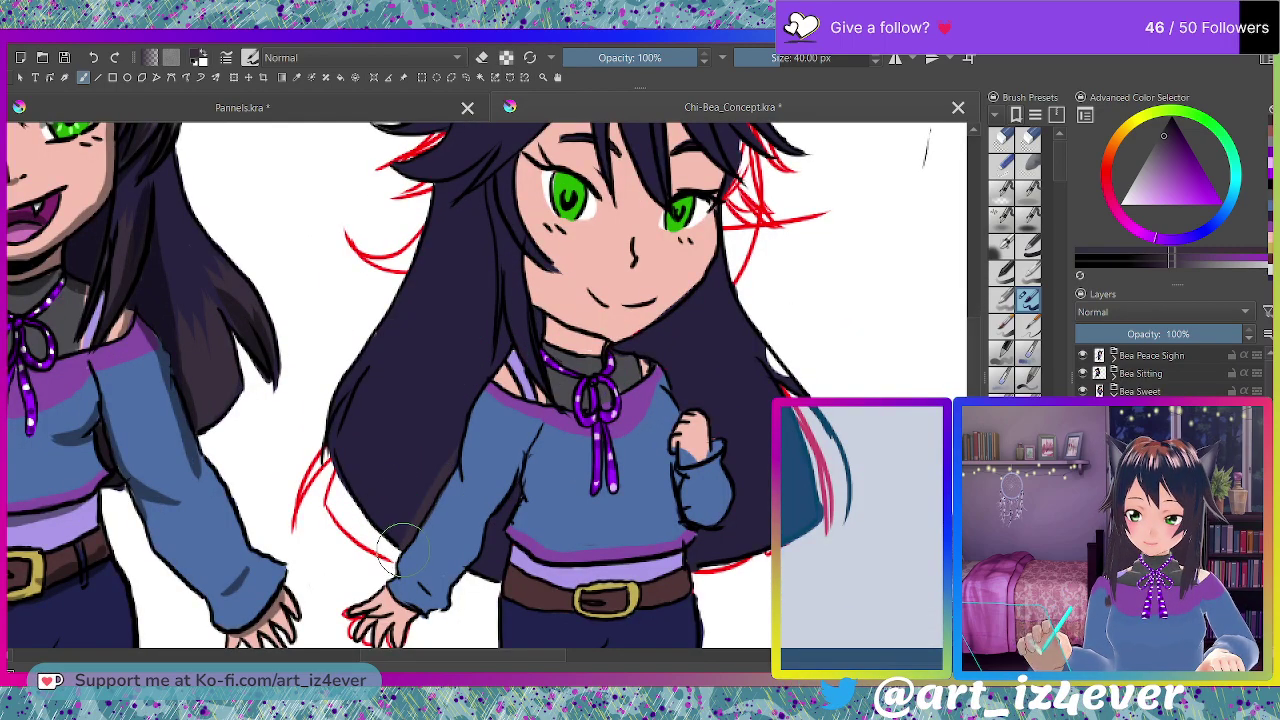
pyautogui.moveTo(383, 529); pyautogui.dragTo(330, 425)
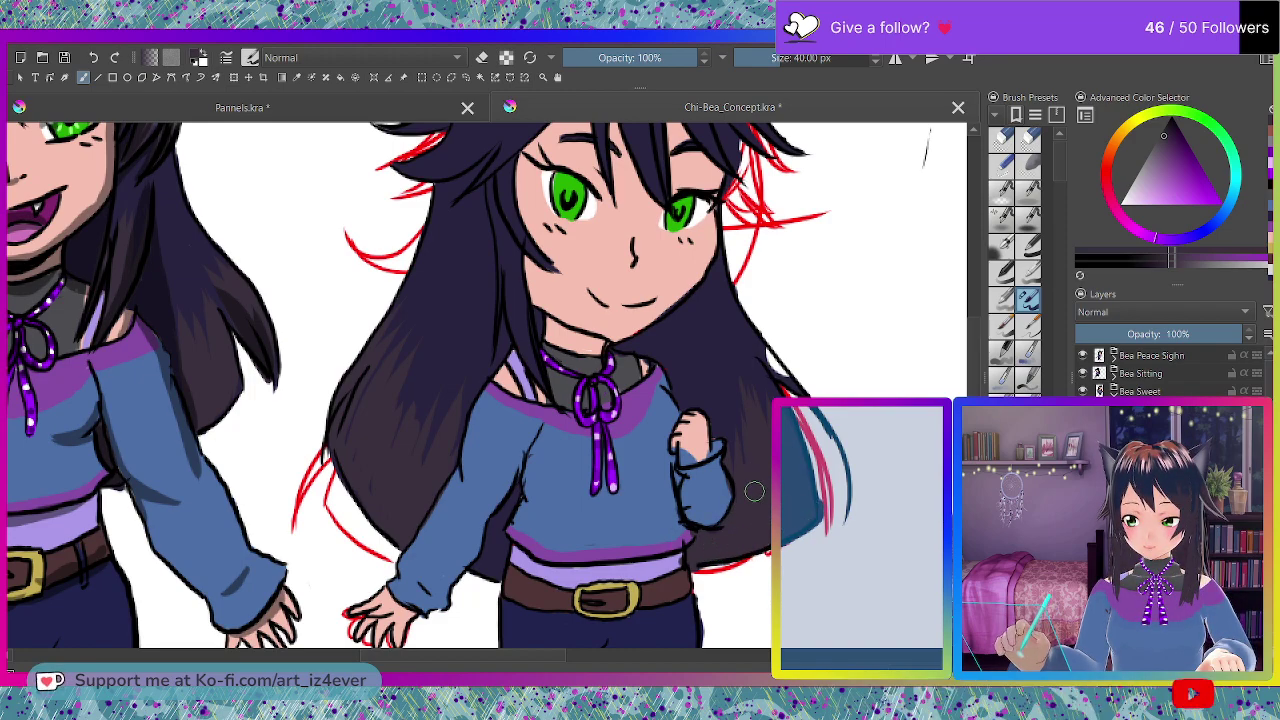
# Tidy the streaks along the long hair's edges with the eraser and brush, and add matching streaks to the fringe and side locks.
pyautogui.press('e')
pyautogui.press('e')
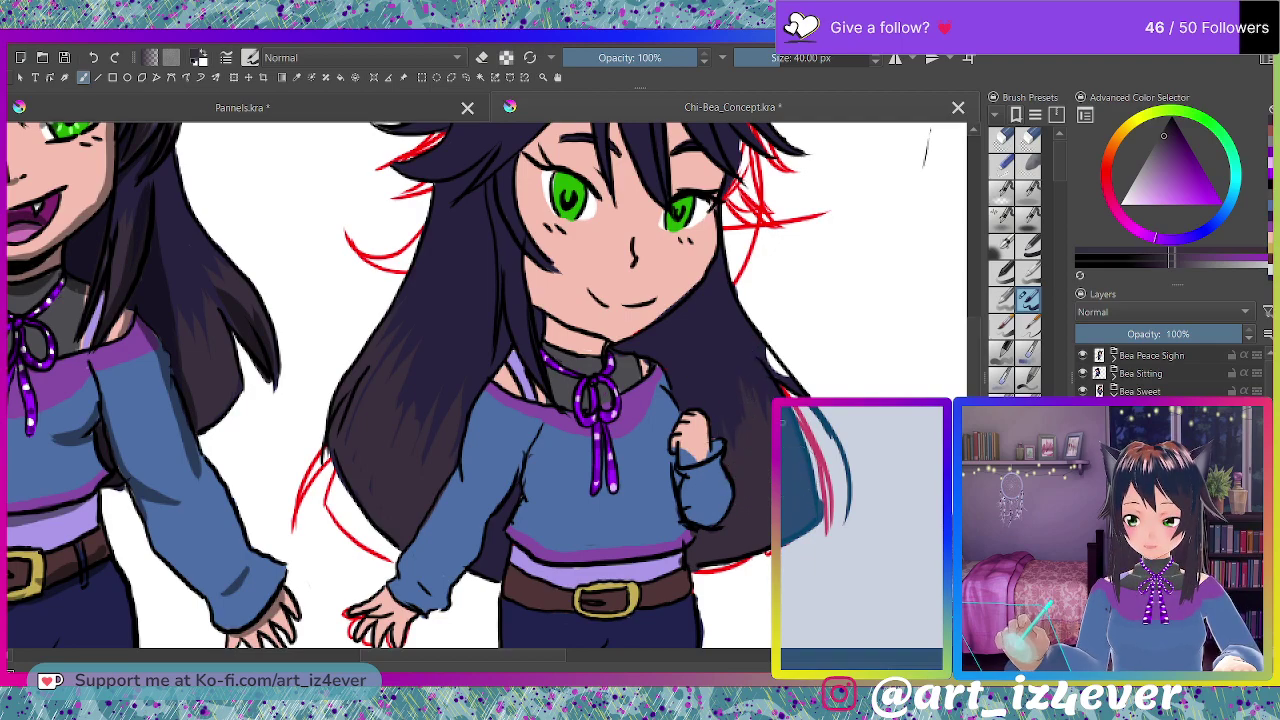
pyautogui.press('e')
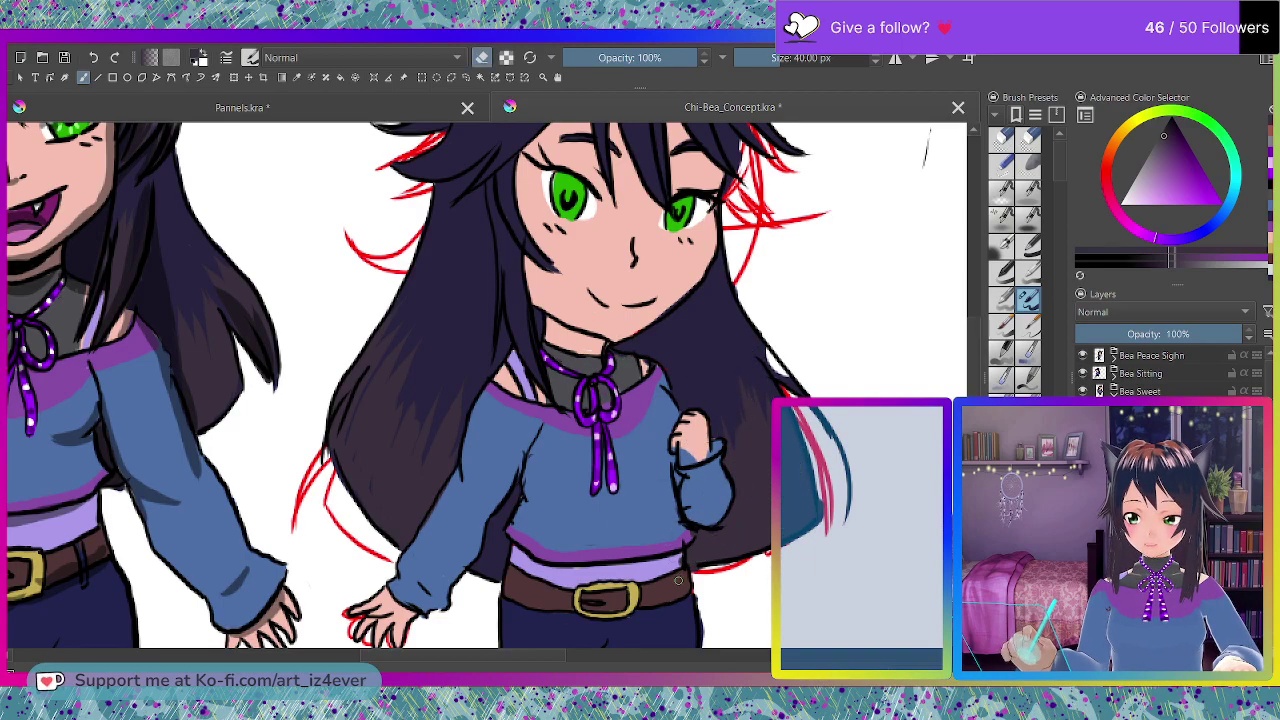
pyautogui.press('e')
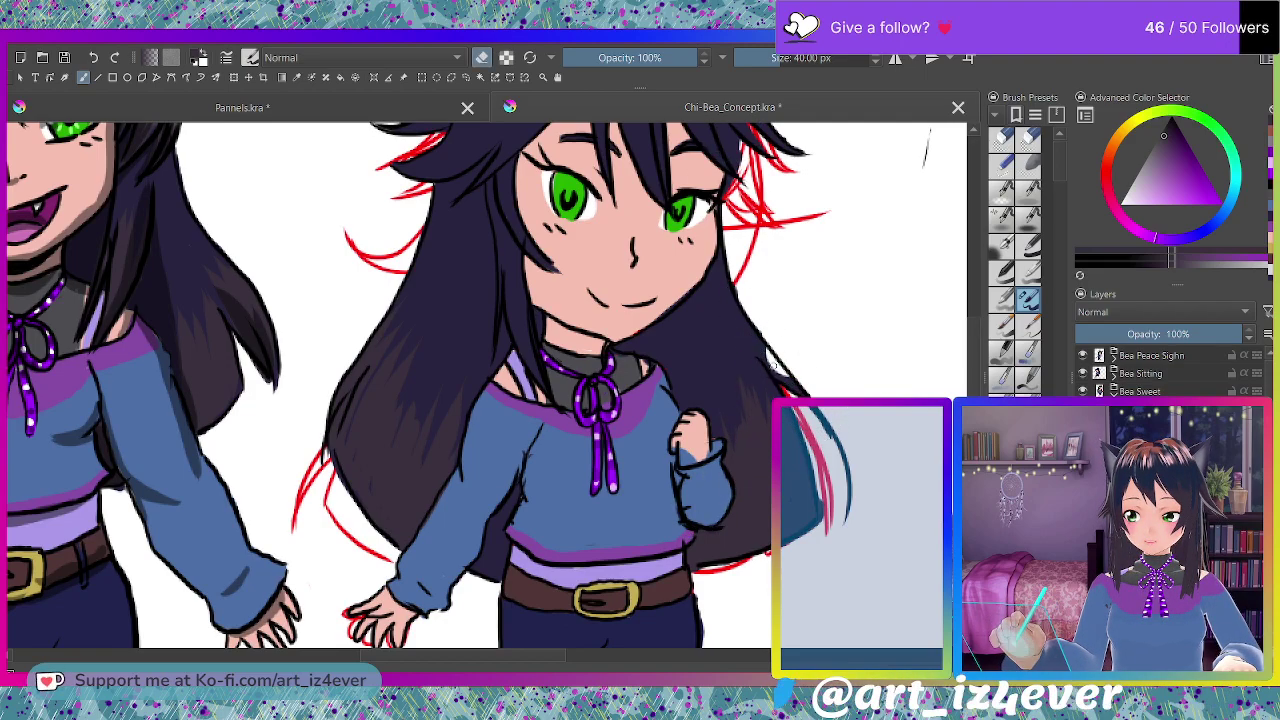
pyautogui.press('e')
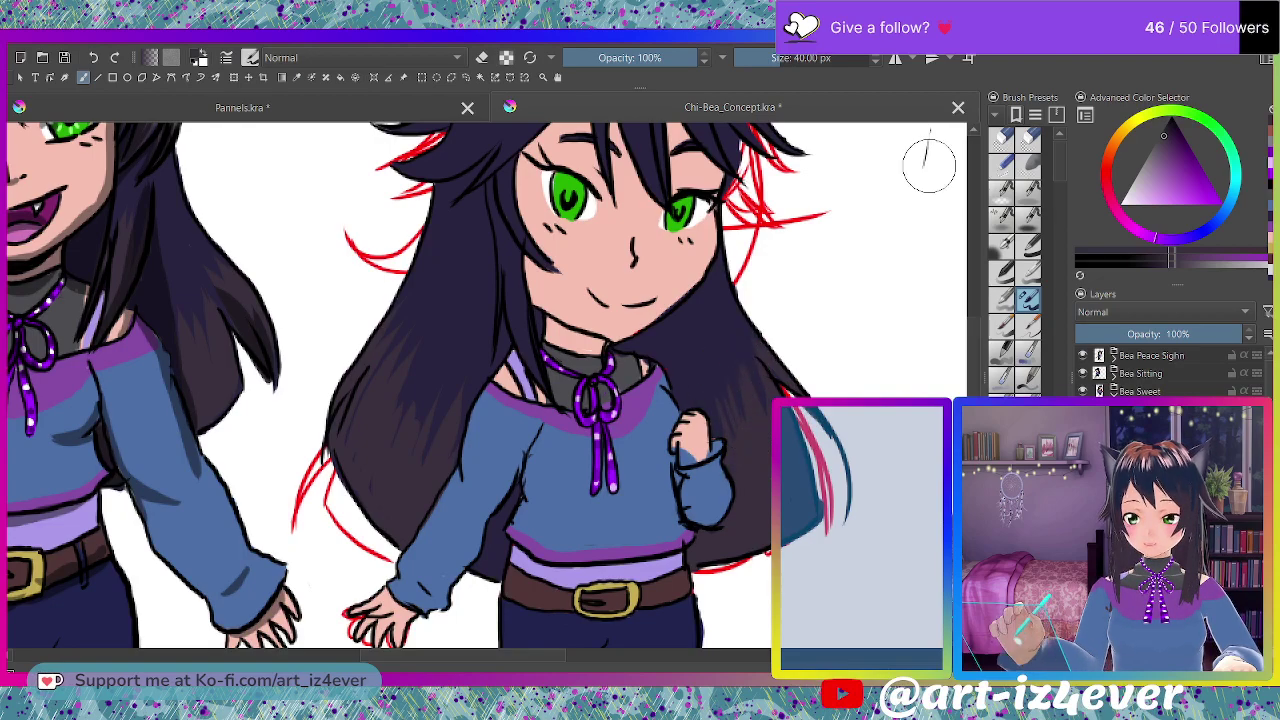
pyautogui.scroll(5, 972, 131)
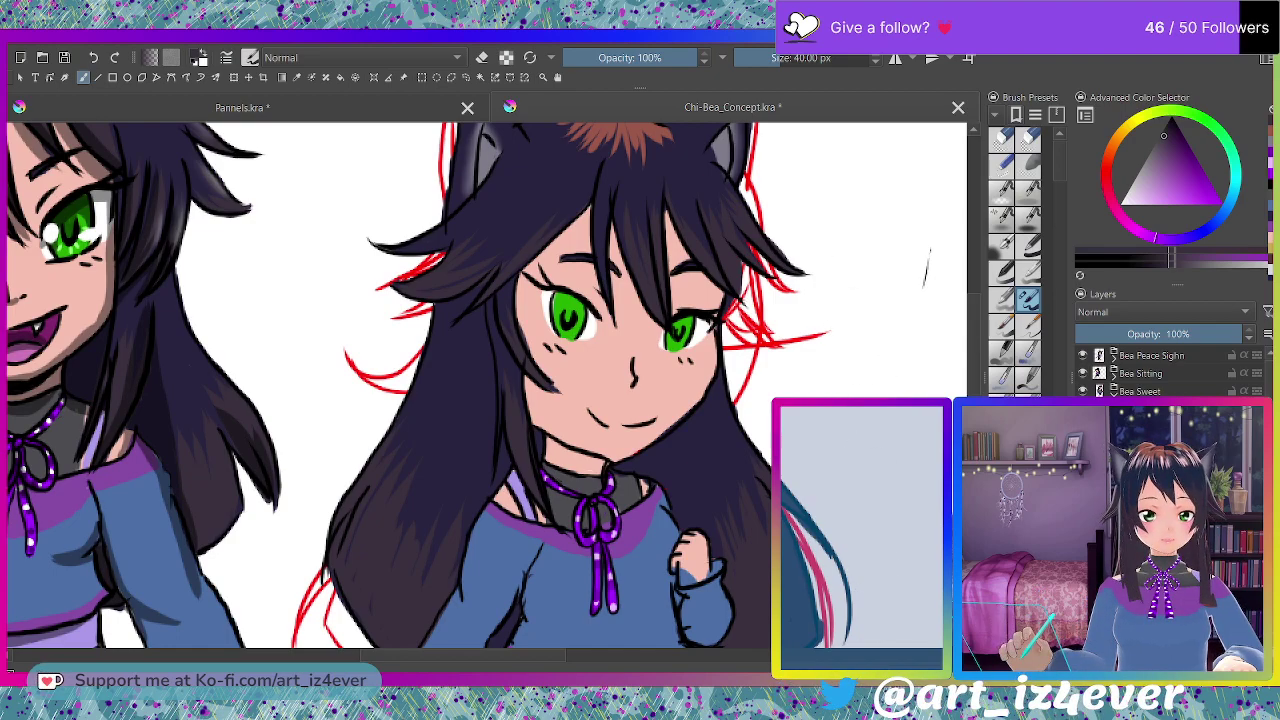
# Check a finished figure's layer opacity and set the new character's shading layer to 45% opacity.
pyautogui.press('2')
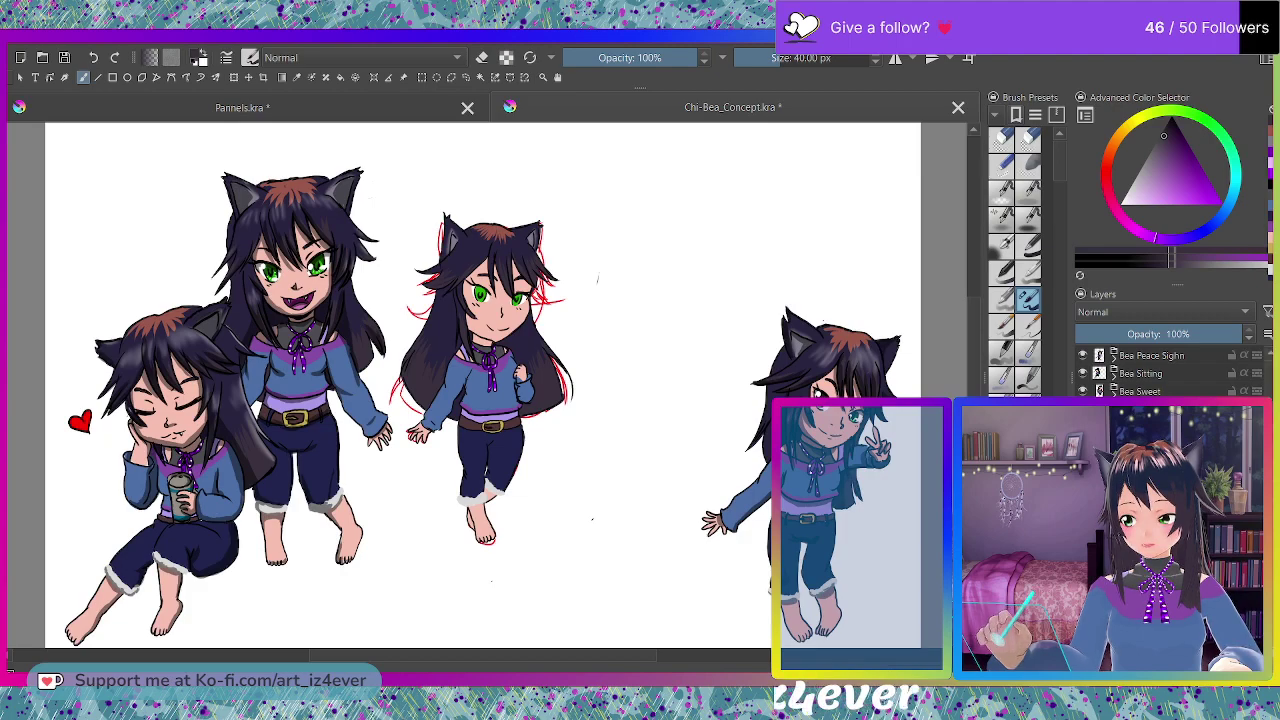
pyautogui.click(1153, 460)
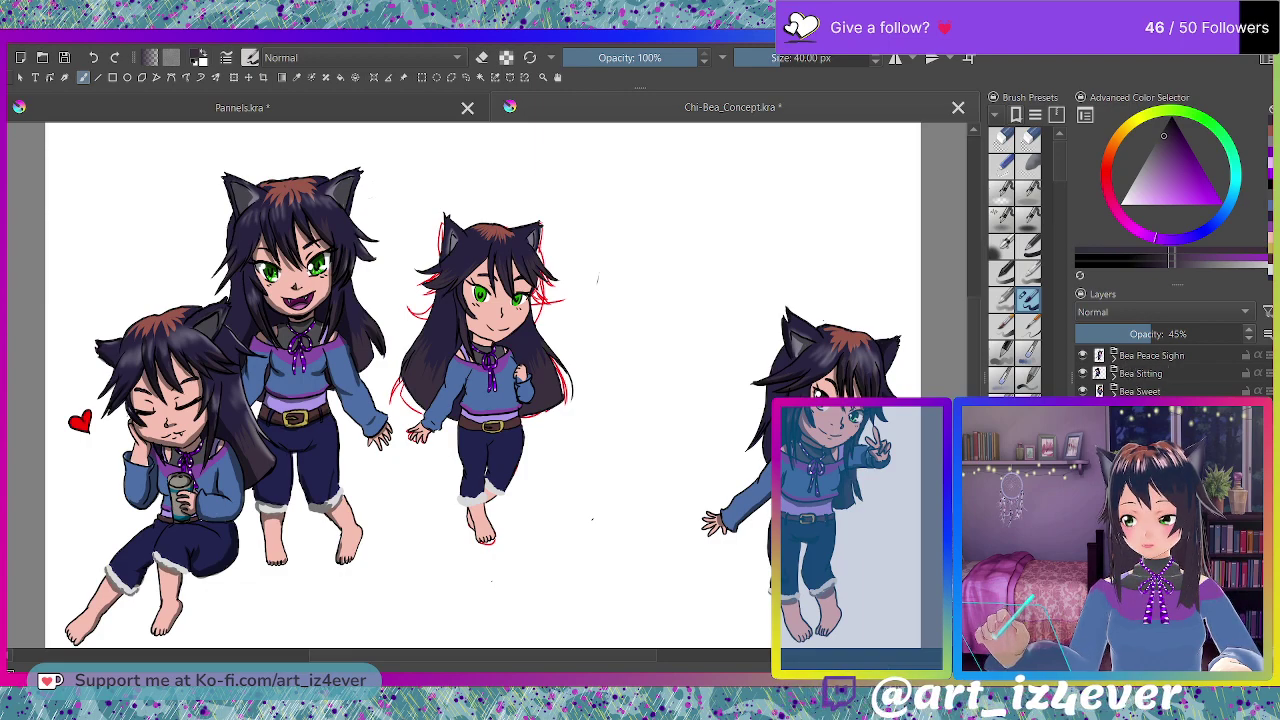
pyautogui.click(1130, 391)
pyautogui.click(1150, 427)
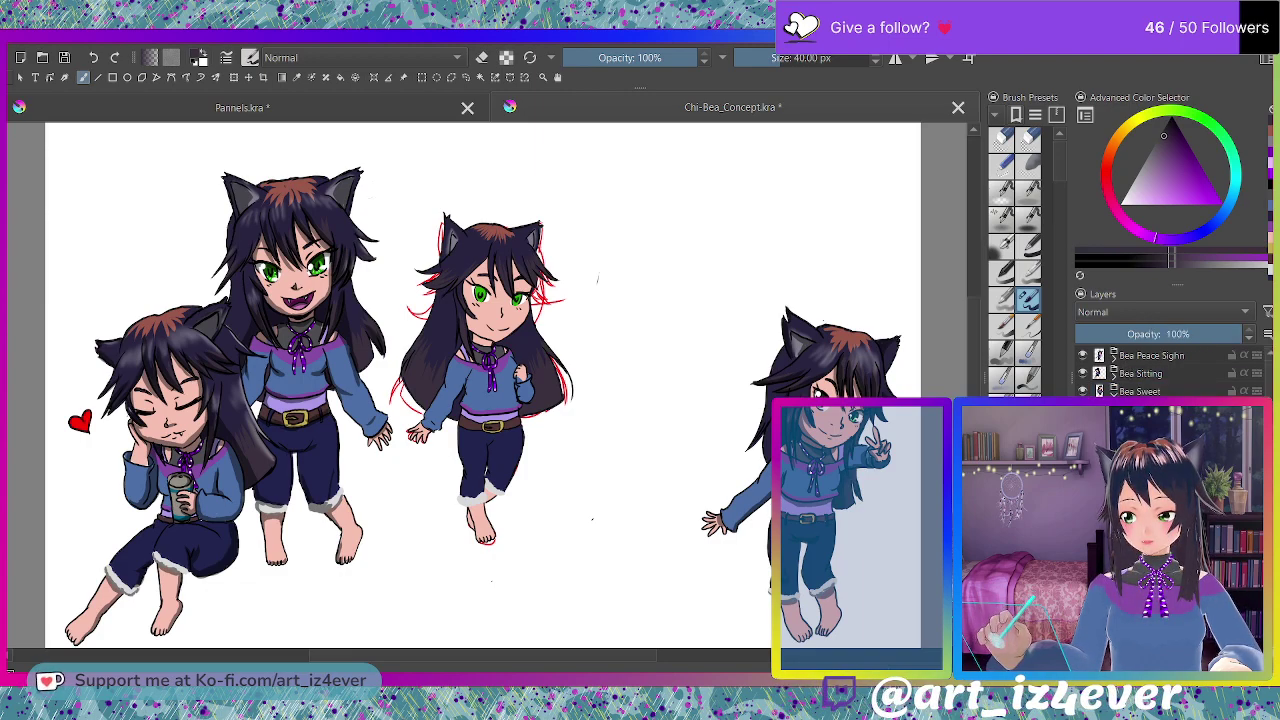
pyautogui.click(1155, 333)
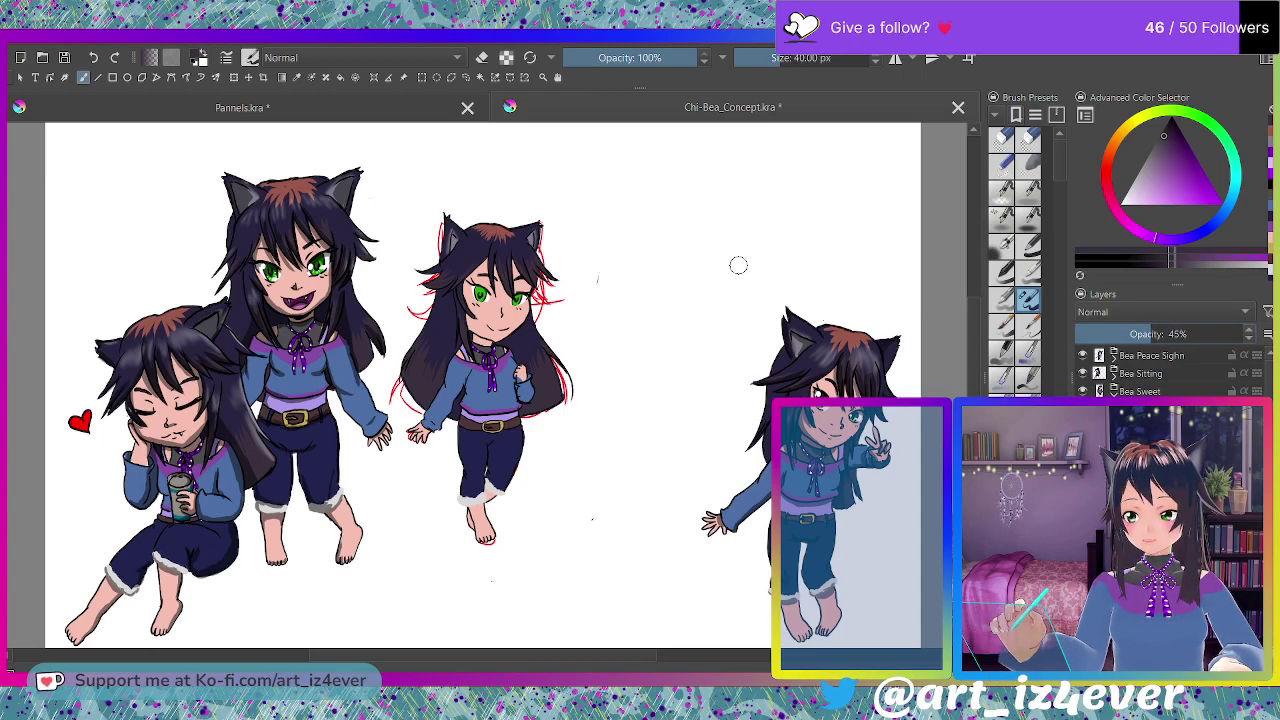
# Choose pure black and paint shadows on the new character's face, neck, hair, ears and sweater.
pyautogui.scroll(1, 933, 283)
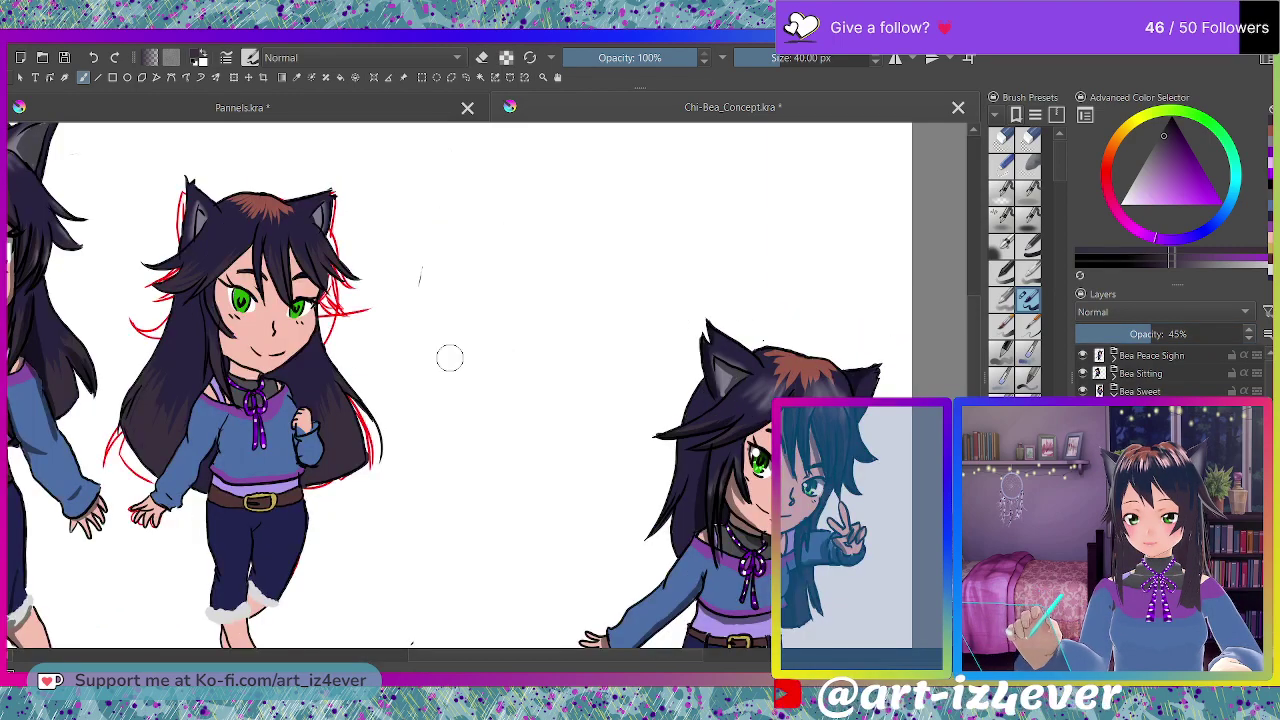
pyautogui.scroll(3, 102, 433)
pyautogui.scroll(-3, 100, 432)
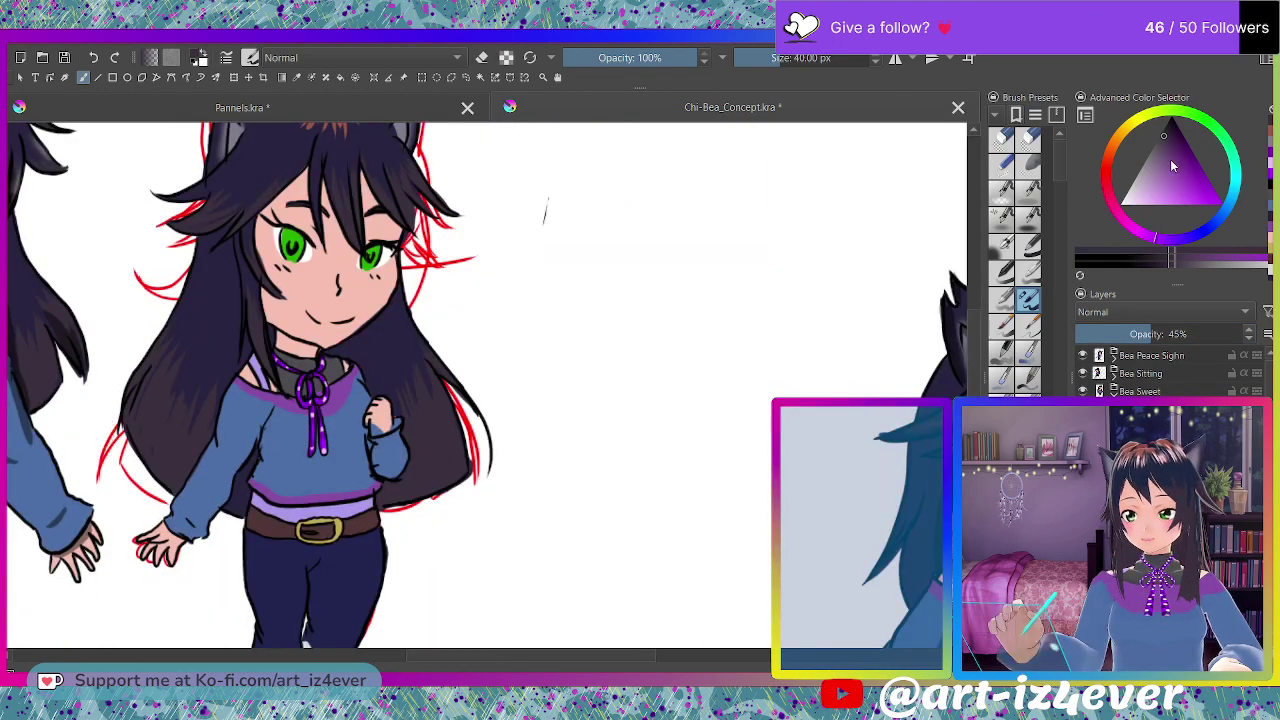
pyautogui.click(1171, 120)
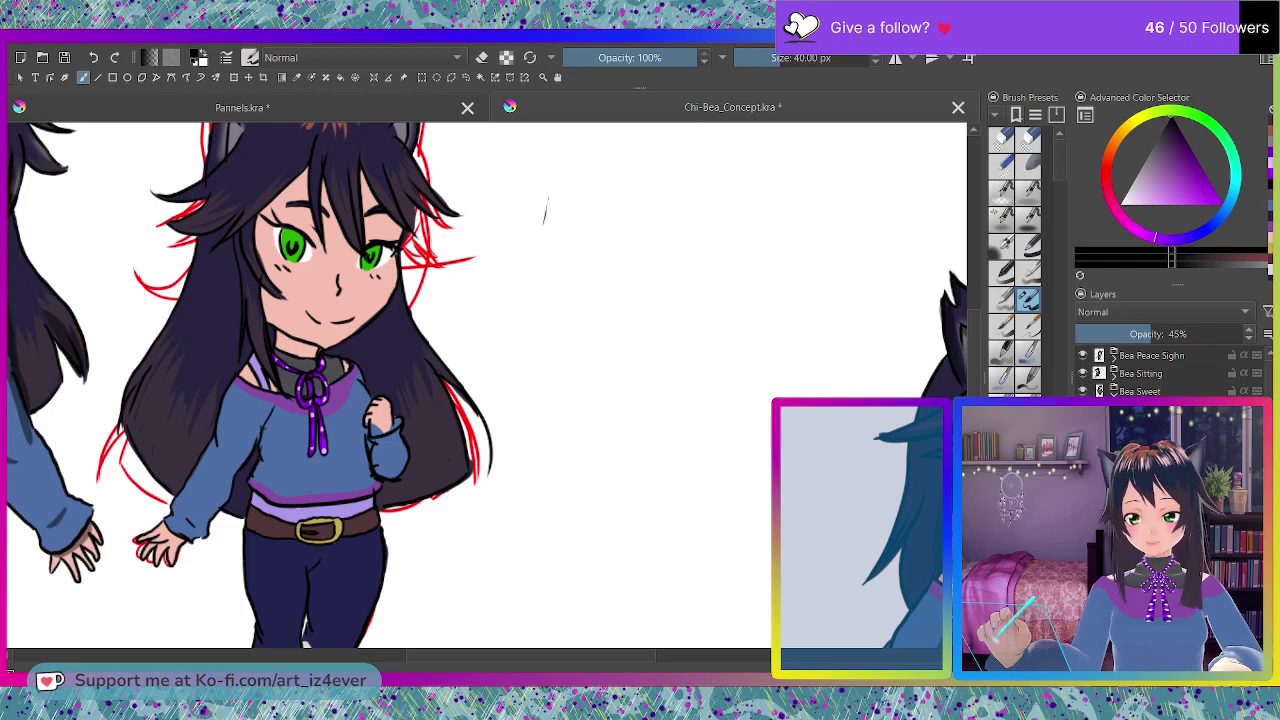
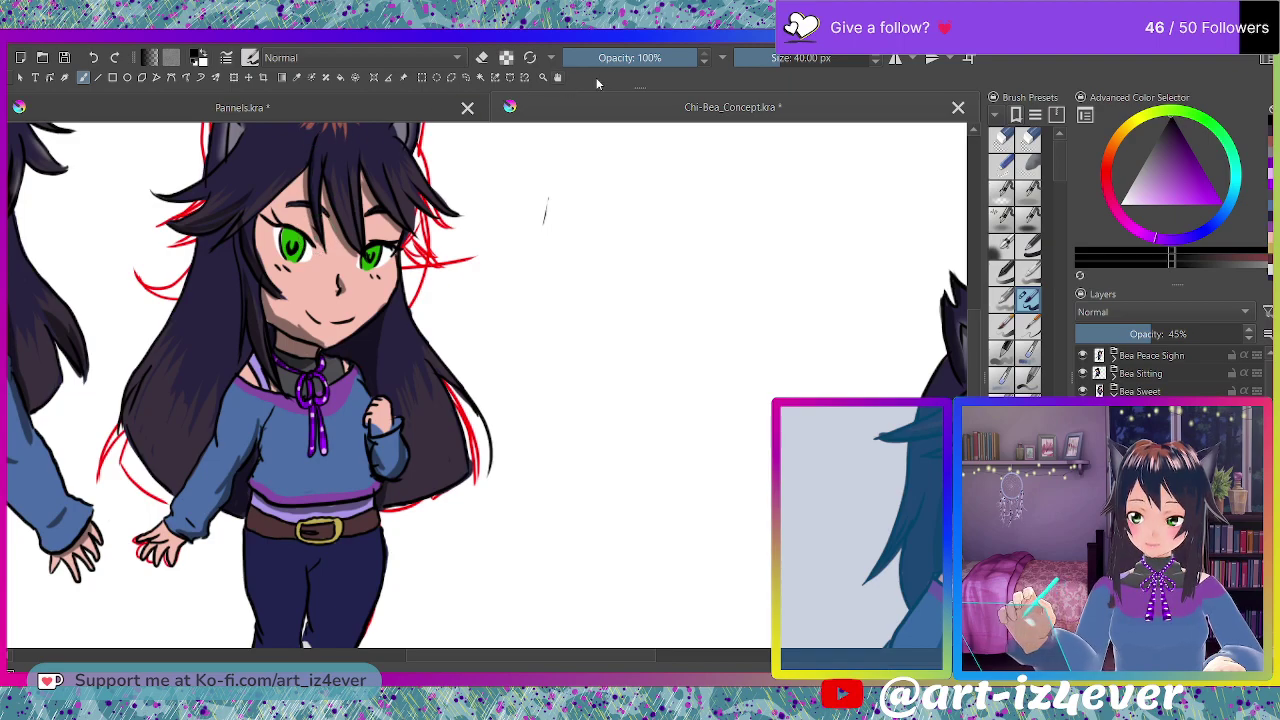
pyautogui.click(974, 130)
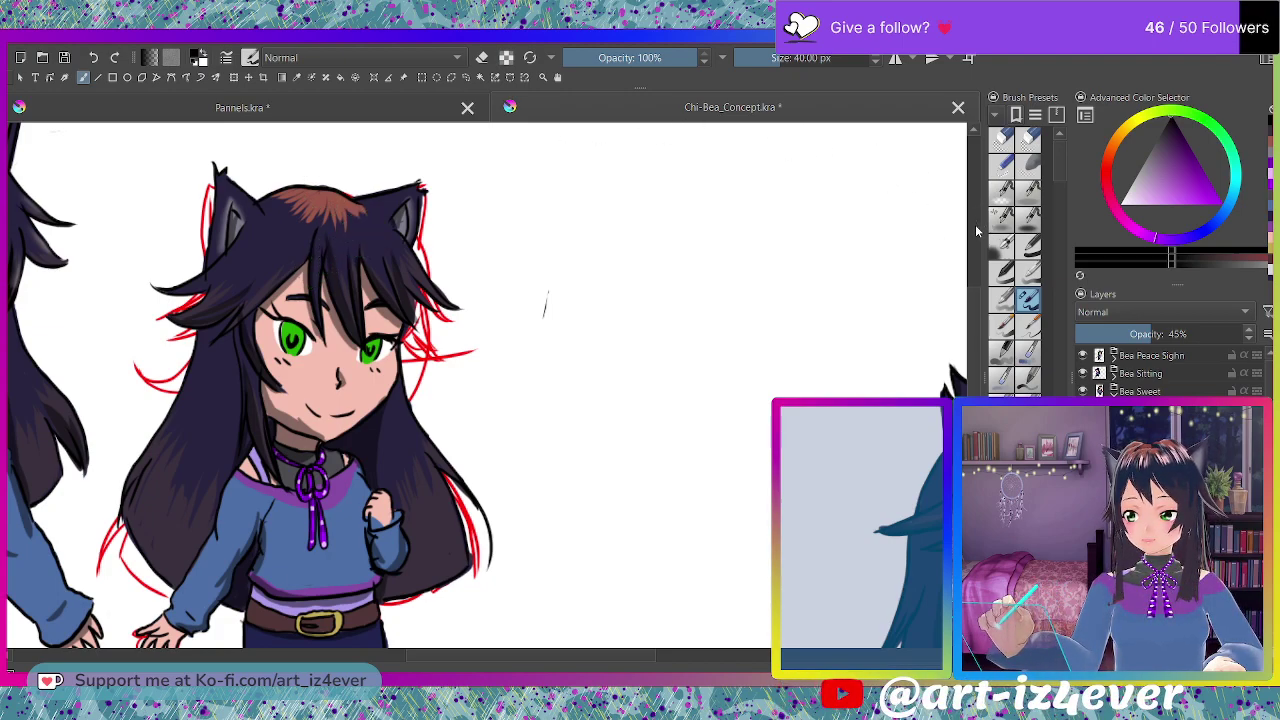
# Shade the undersides of both fluffy trouser cuffs and the skin just below them.
pyautogui.moveTo(976, 375); pyautogui.dragTo(974, 455)
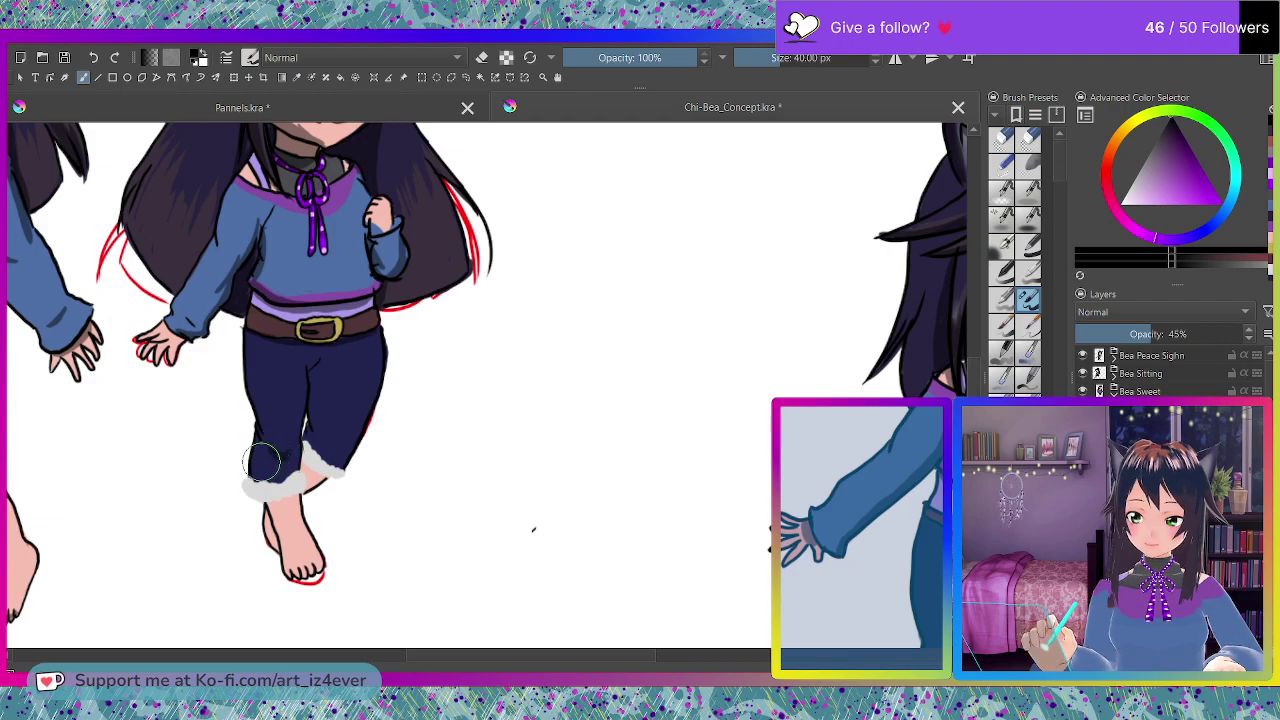
pyautogui.moveTo(247, 481); pyautogui.dragTo(248, 487)
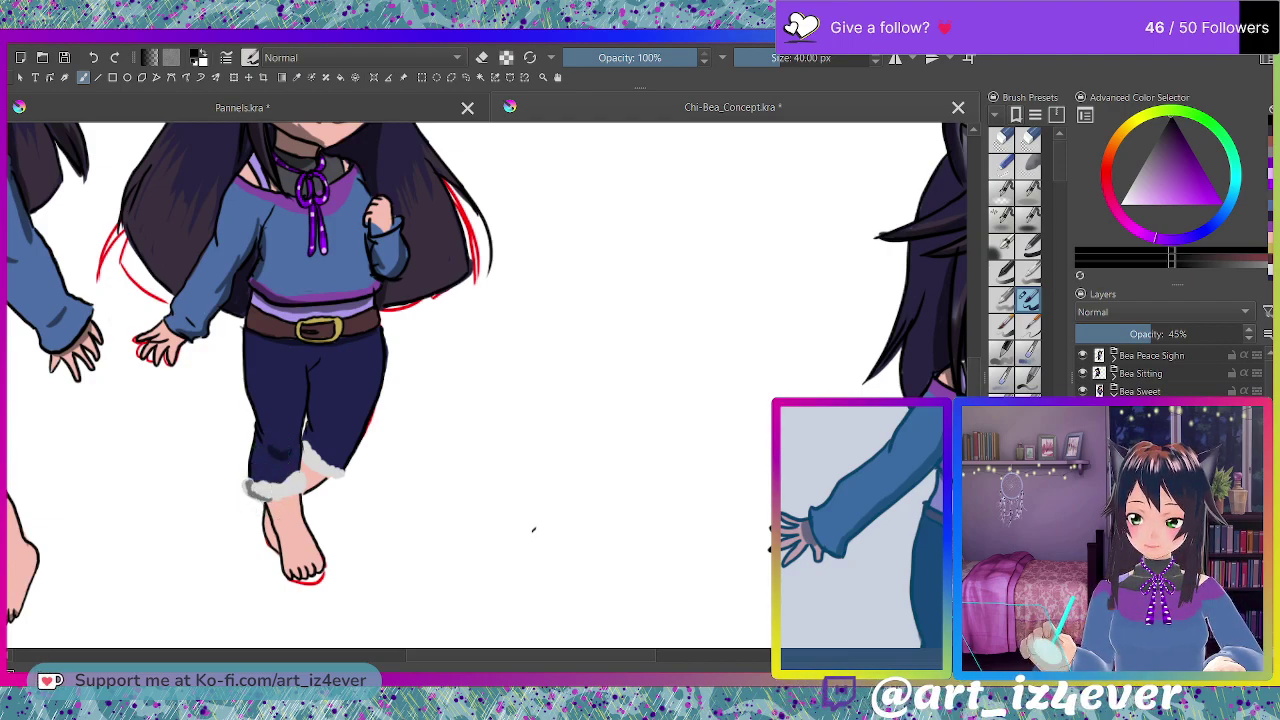
pyautogui.moveTo(260, 486)
pyautogui.mouseDown()
pyautogui.moveTo(285, 494)
pyautogui.moveTo(270, 492)
pyautogui.mouseUp()
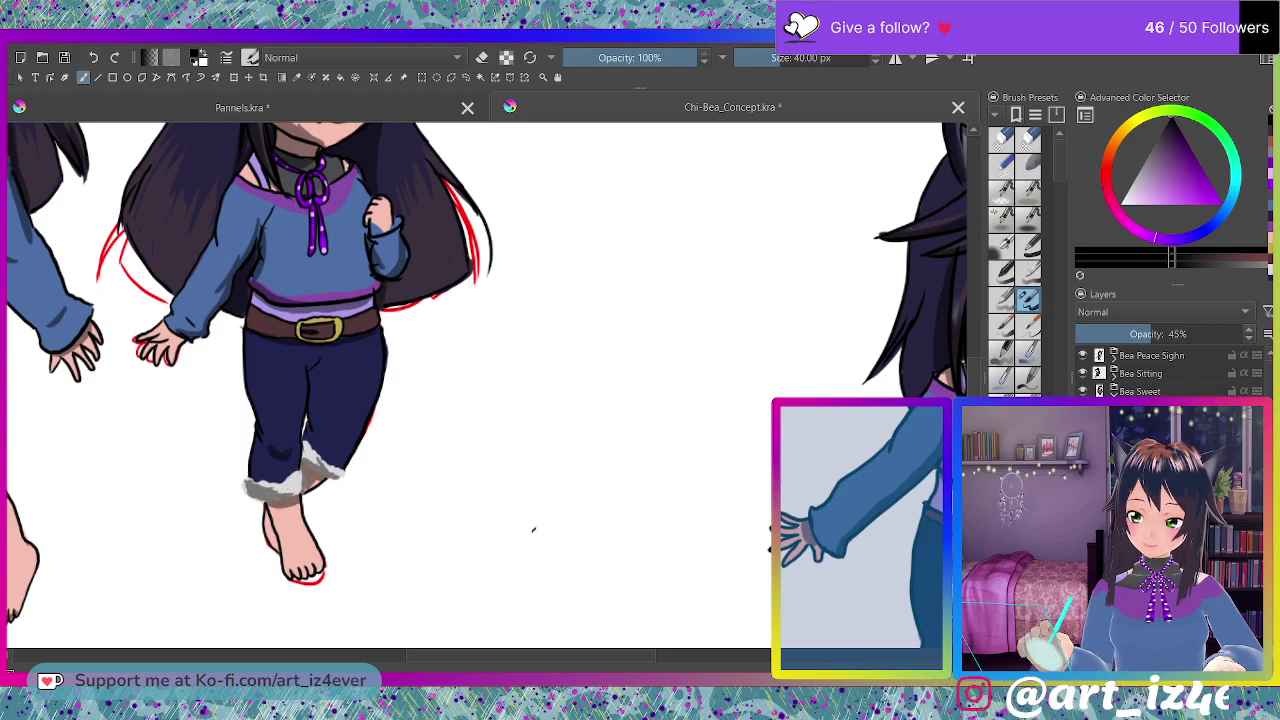
# Add a curved knee shadow to the trousers and erase excess shading from the bare calf between the cuffs.
pyautogui.scroll(5, 297, 429)
pyautogui.press('e')
pyautogui.moveTo(297, 600); pyautogui.dragTo(312, 576)
pyautogui.press('e')
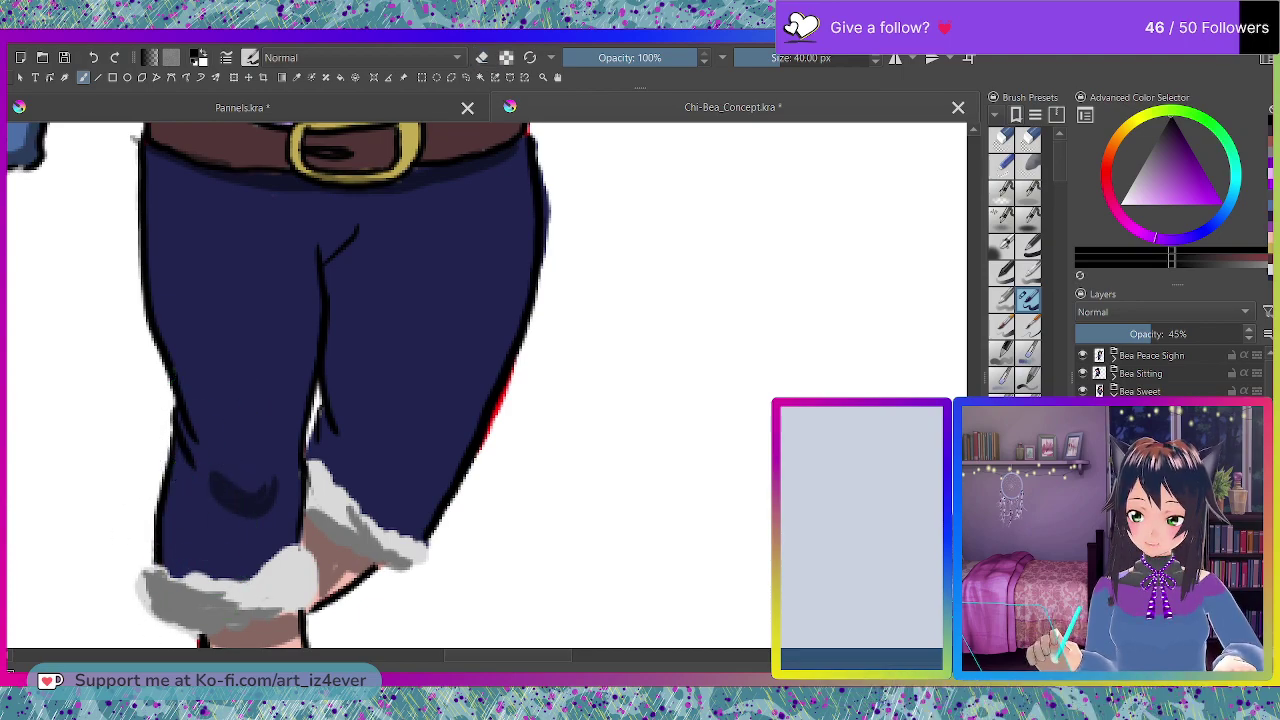
pyautogui.moveTo(303, 532); pyautogui.dragTo(300, 551)
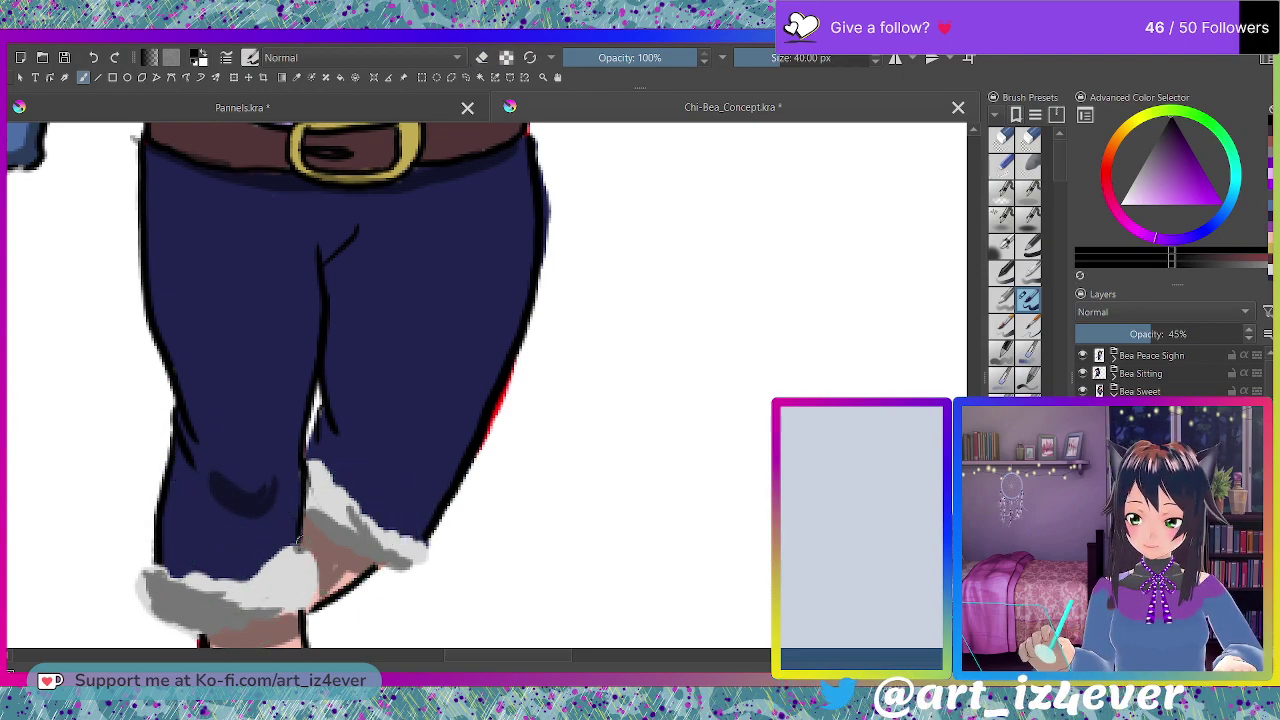
pyautogui.press('e')
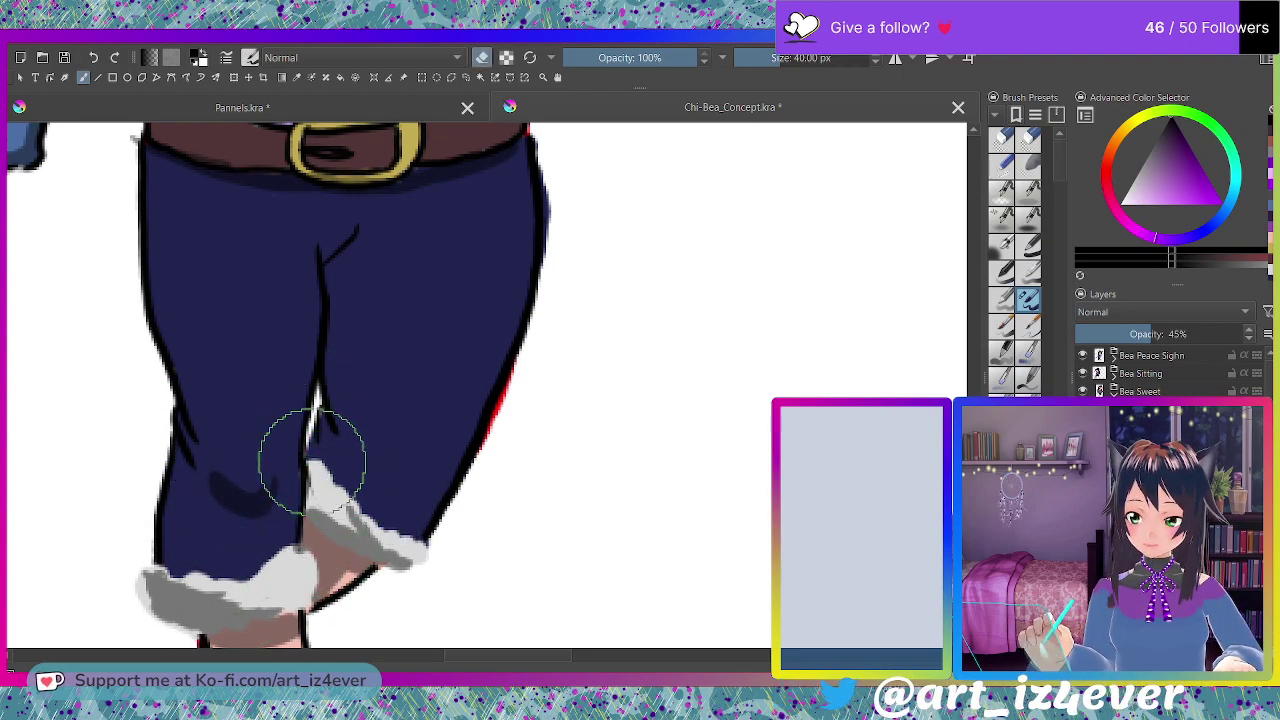
pyautogui.moveTo(346, 574); pyautogui.dragTo(323, 620)
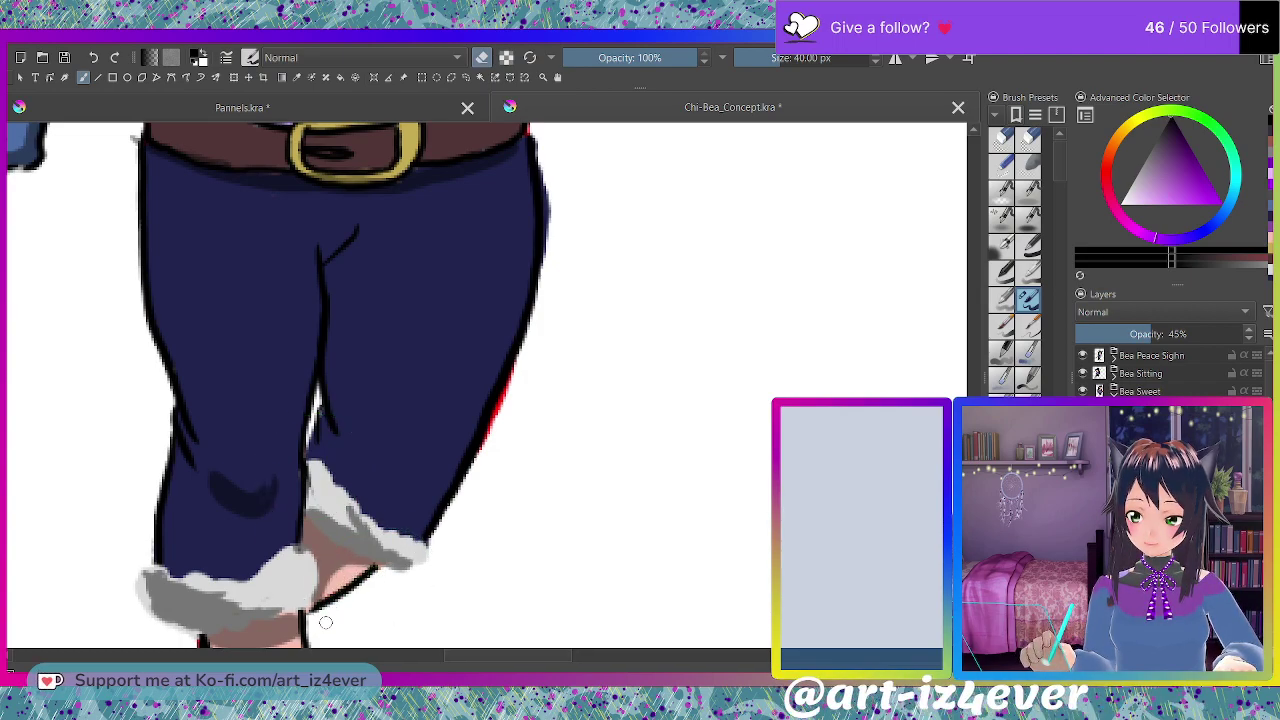
# Shade the lower leg, rear foot and toes, and refine the cuff shadows with the brush and eraser.
pyautogui.click(973, 641)
pyautogui.scroll(-10, 349, 486)
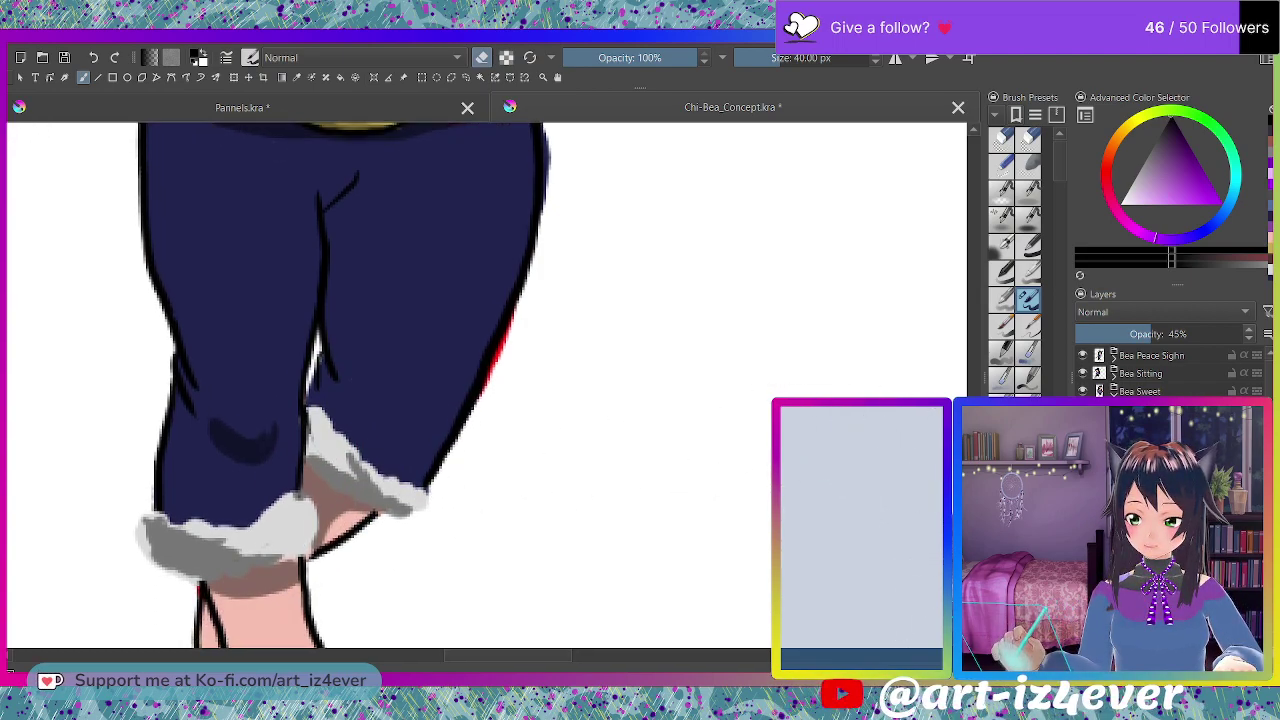
pyautogui.scroll(10, 349, 300)
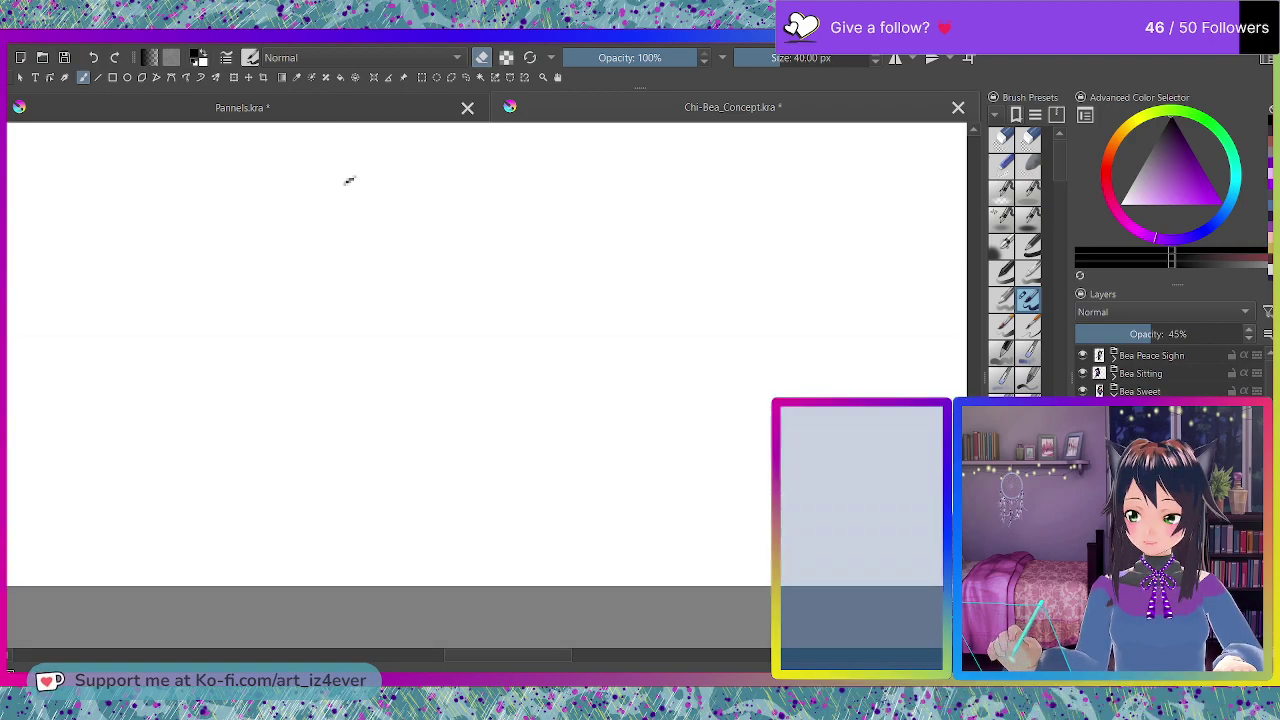
pyautogui.press('e')
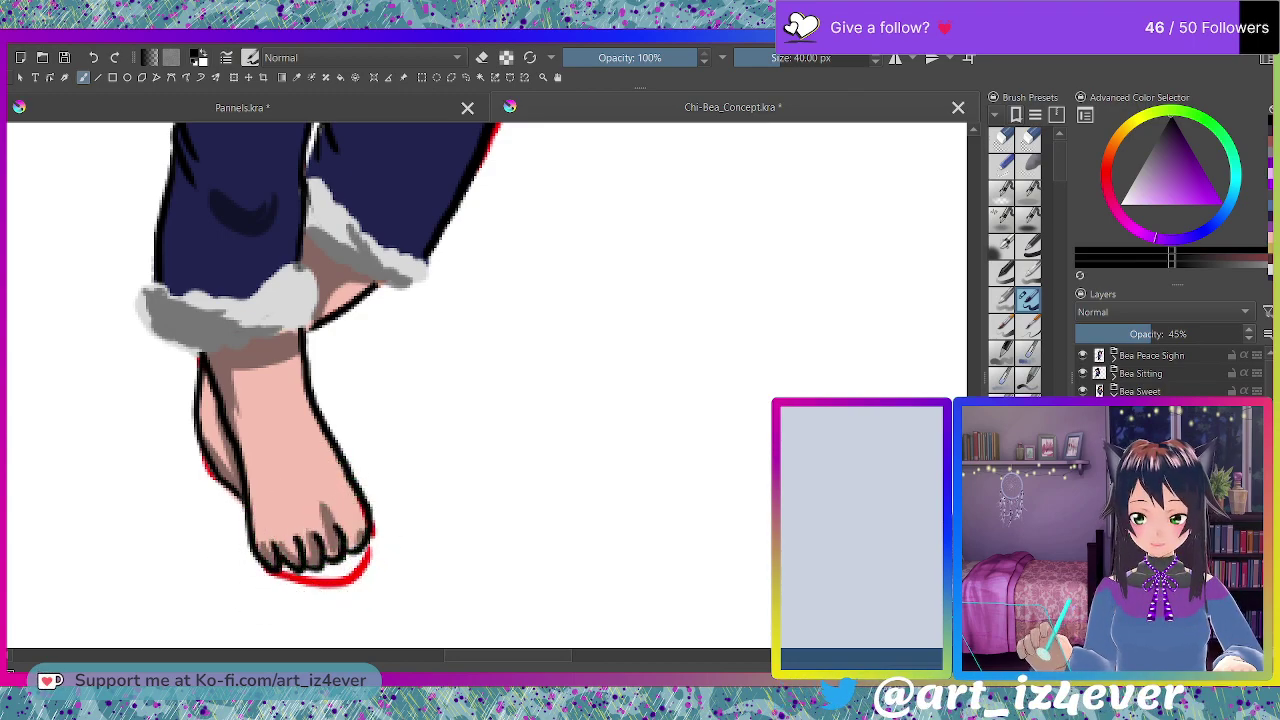
pyautogui.press('e')
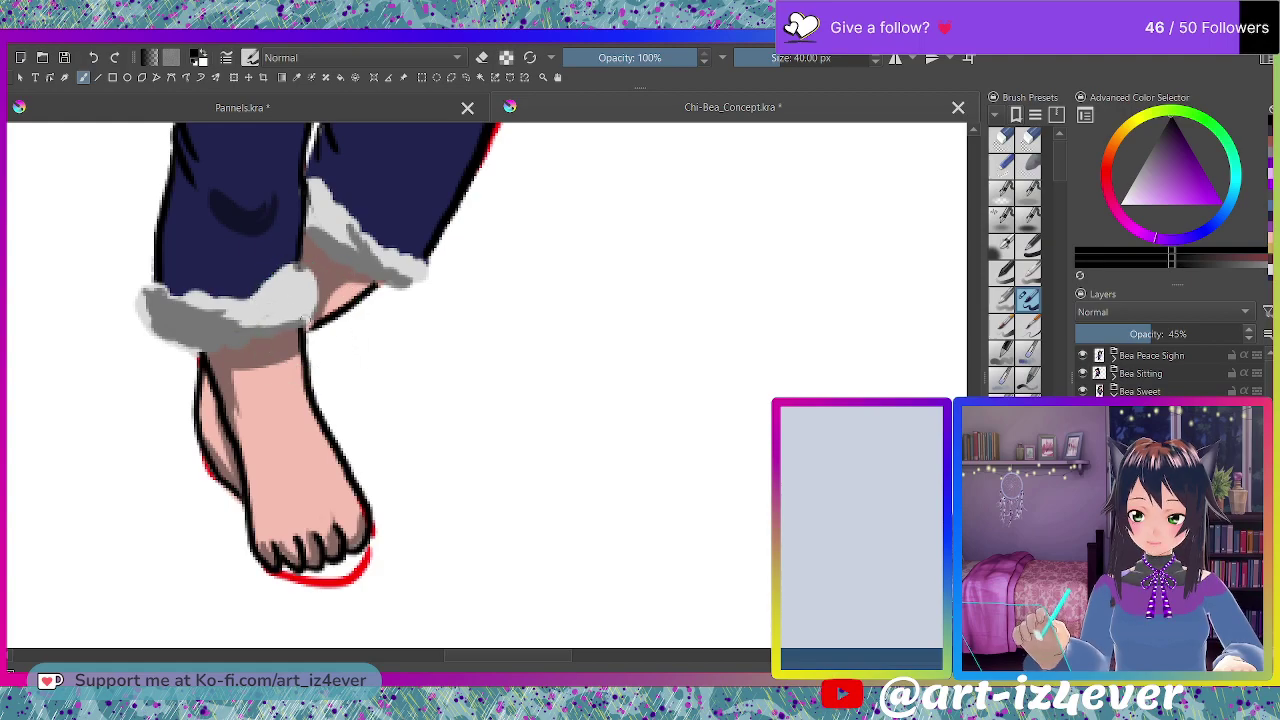
pyautogui.press('e')
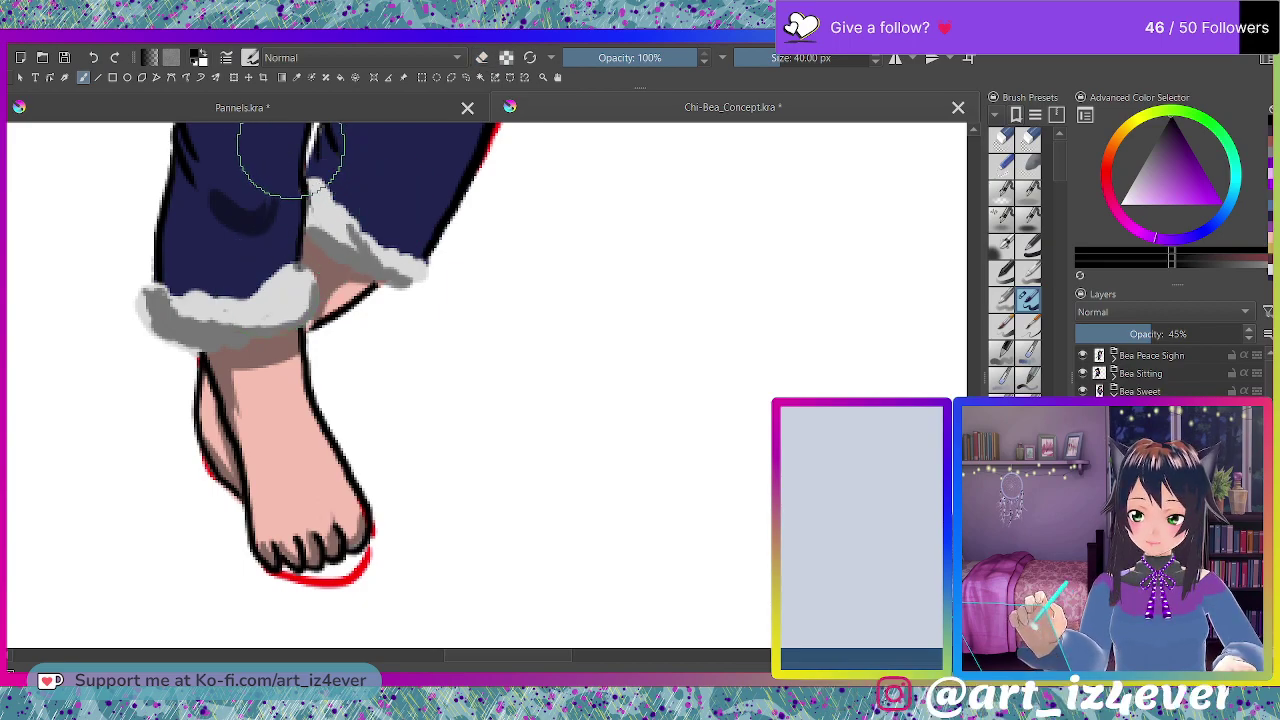
pyautogui.press('e')
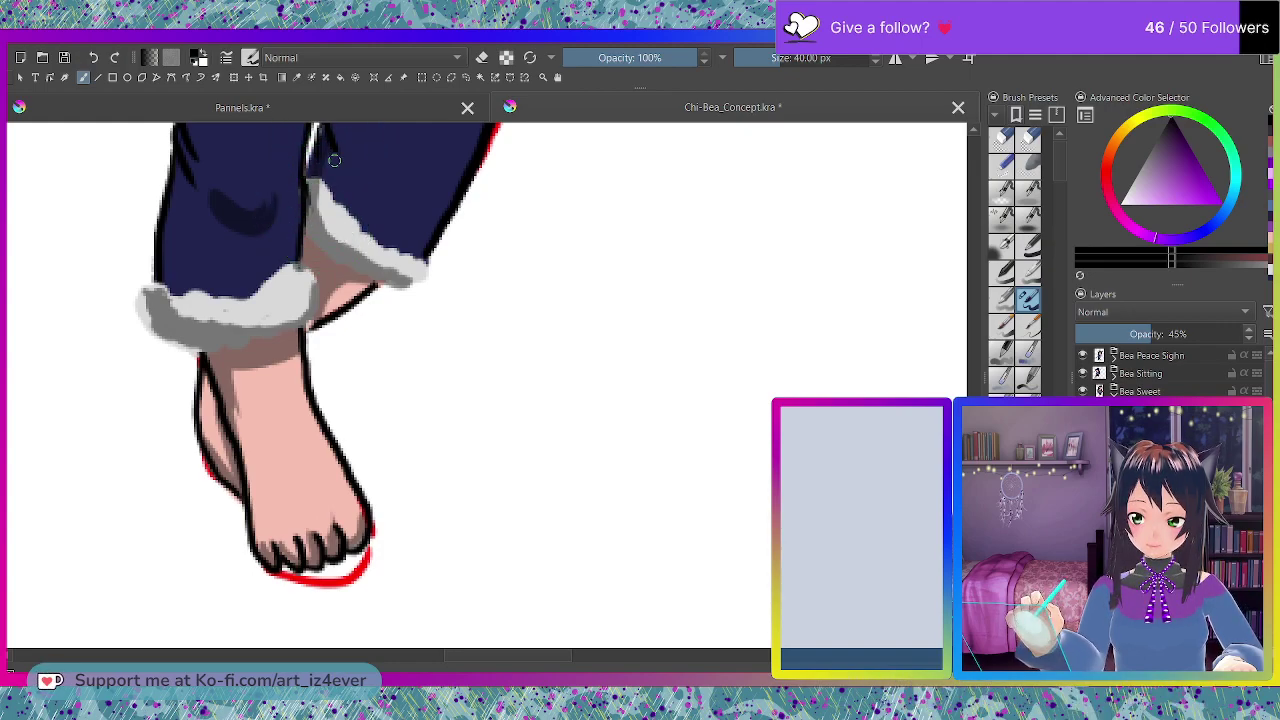
# Paint dark fold shadows along the outer edge of the front trouser leg above its cuff.
pyautogui.moveTo(188, 204); pyautogui.dragTo(191, 215)
pyautogui.moveTo(184, 180); pyautogui.dragTo(170, 254)
pyautogui.moveTo(180, 202)
pyautogui.mouseDown()
pyautogui.moveTo(168, 246)
pyautogui.moveTo(172, 286)
pyautogui.mouseUp()
pyautogui.moveTo(176, 240)
pyautogui.mouseDown()
pyautogui.moveTo(172, 288)
pyautogui.moveTo(158, 288)
pyautogui.mouseUp()
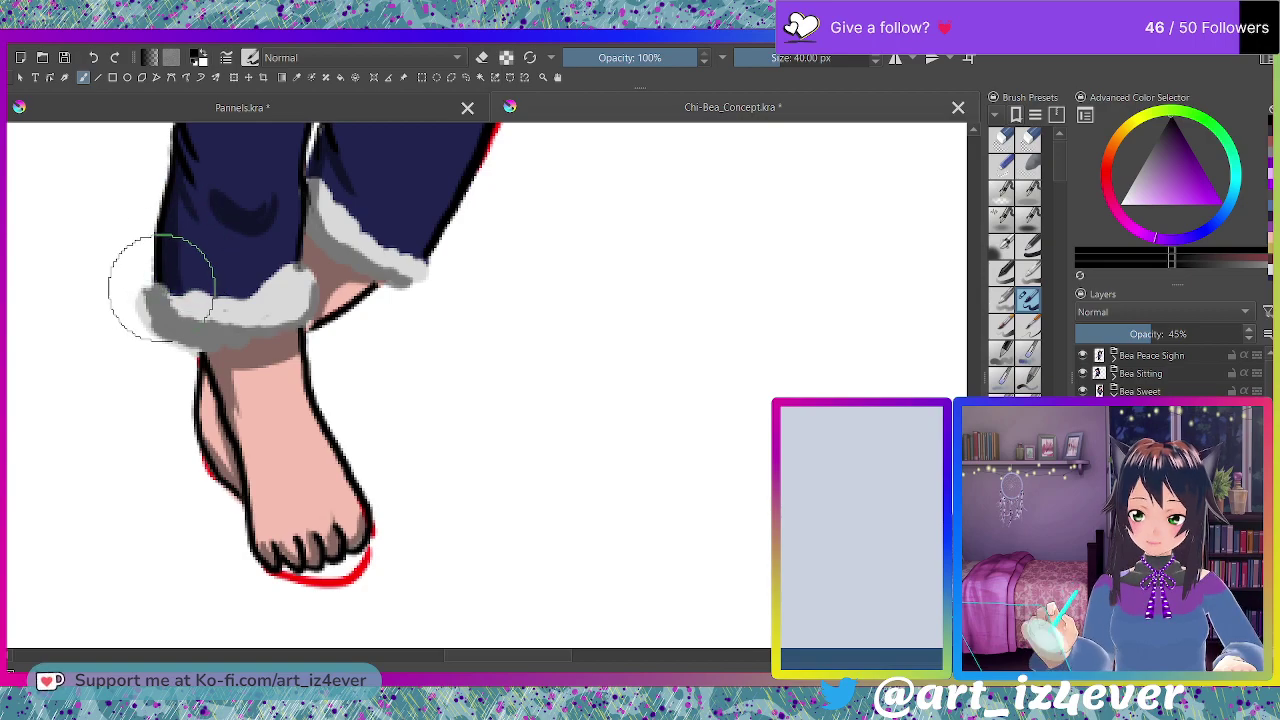
pyautogui.press('2')
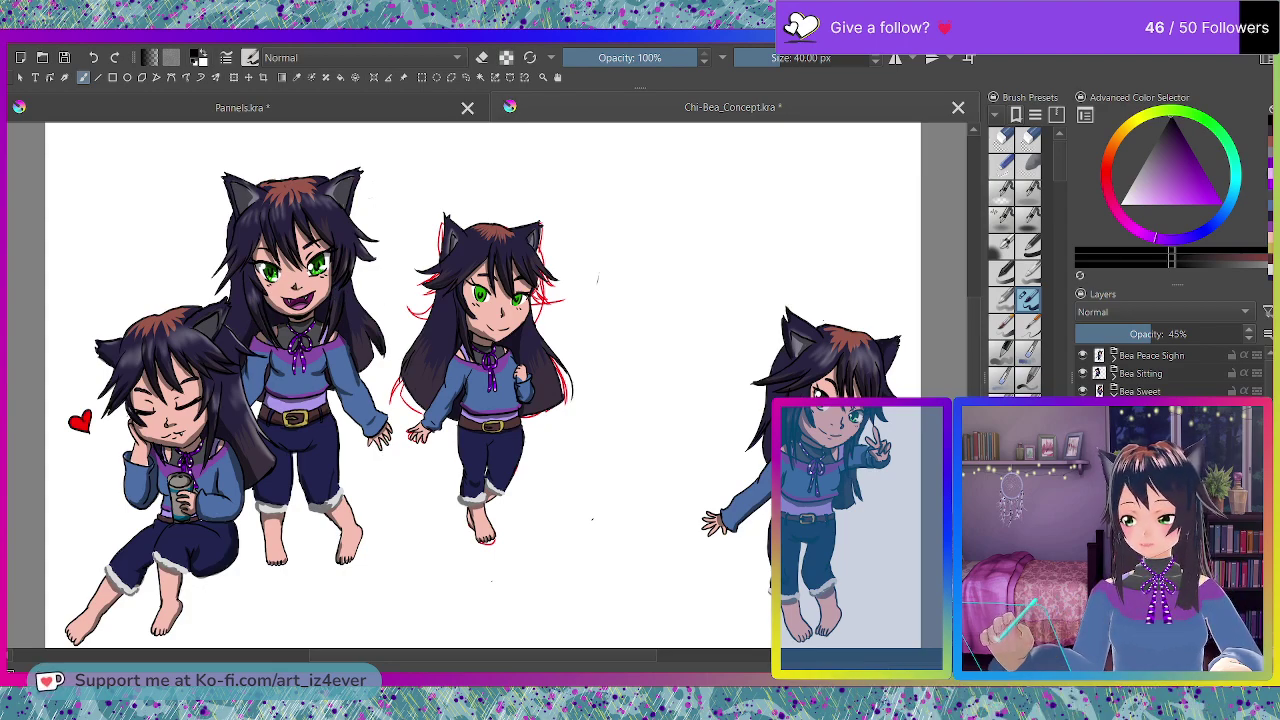
# Hide the red sketch layer of the Bea Sweet figure and make its full-opacity colour layer active.
pyautogui.scroll(-1, 1165, 374)
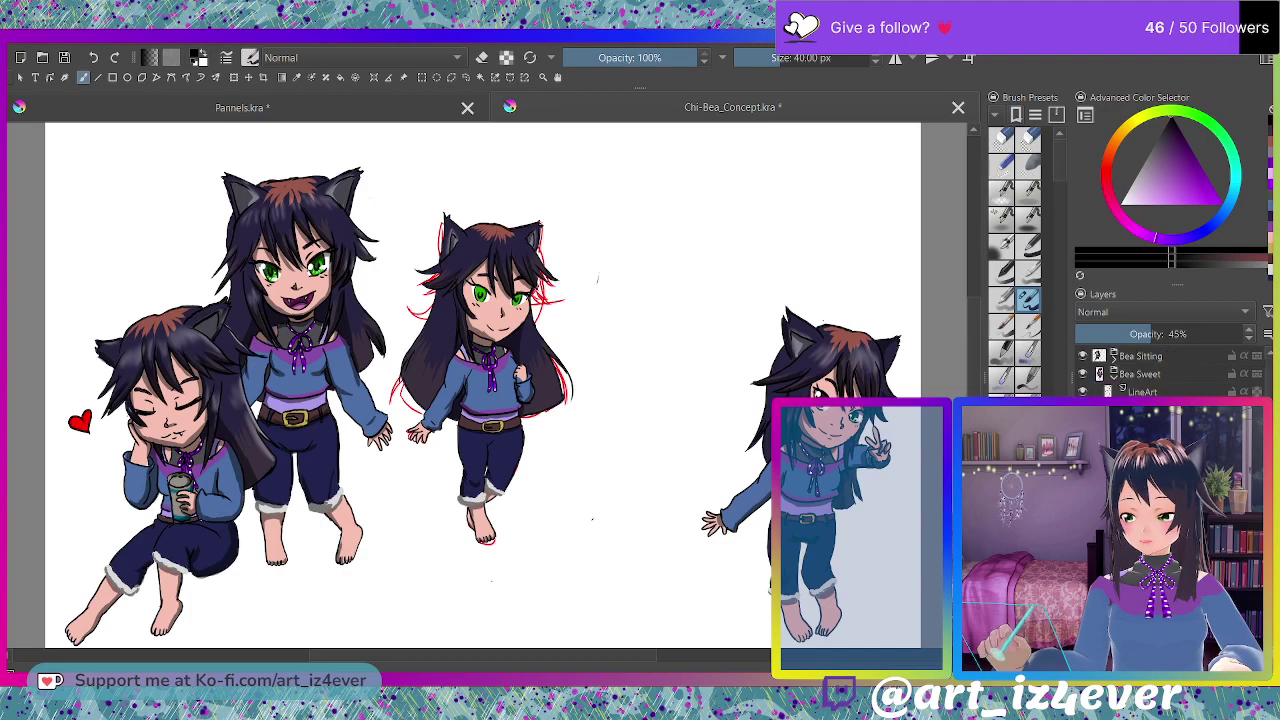
pyautogui.click(1082, 446)
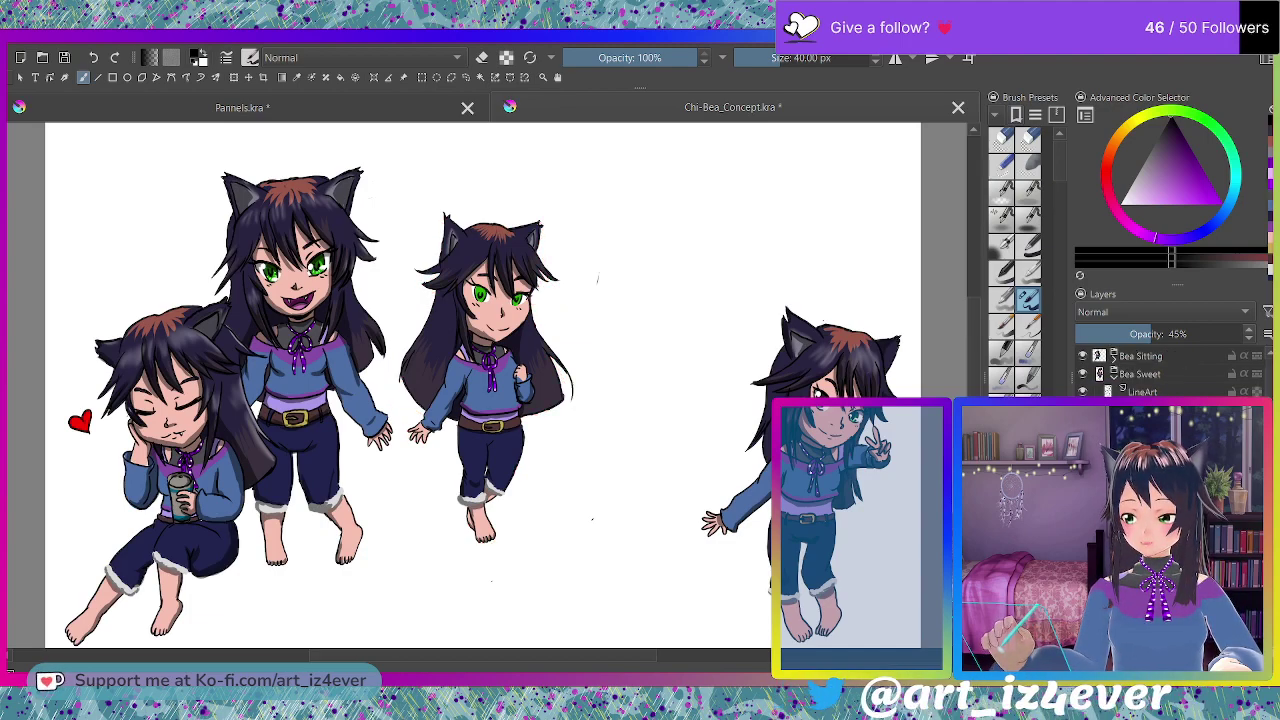
pyautogui.click(1145, 464)
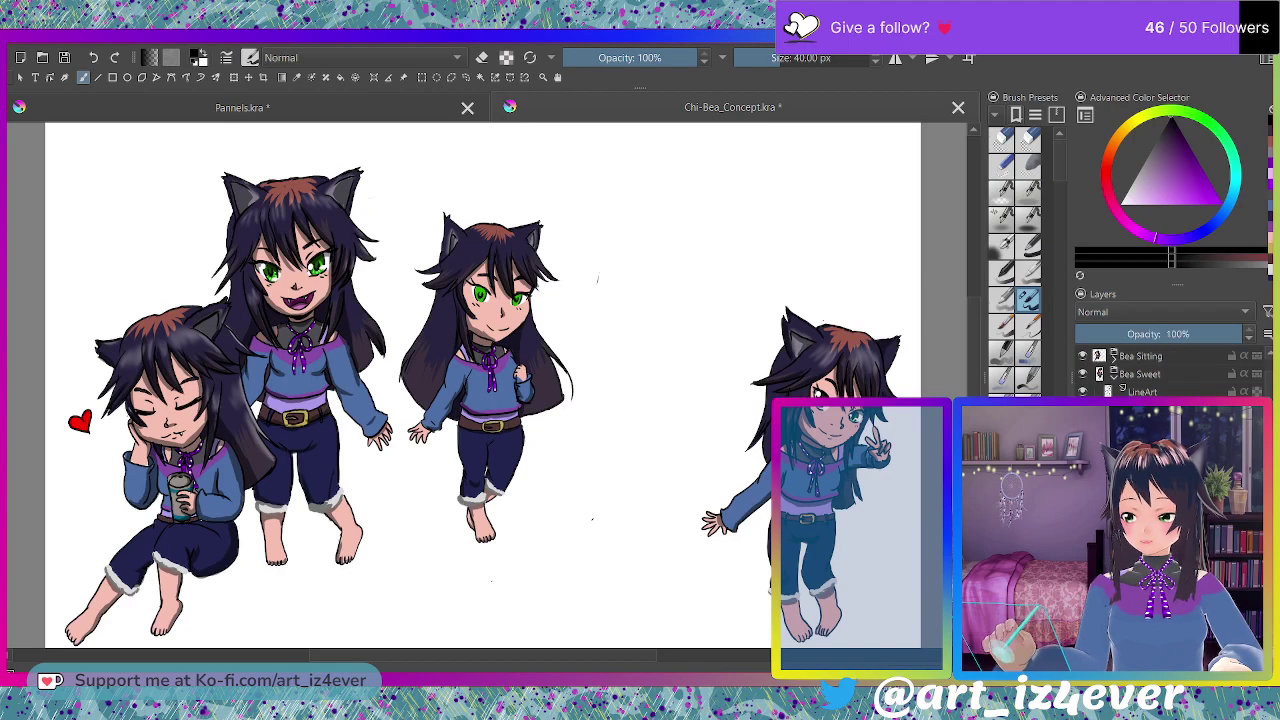
# Shade both irises of the Bea Sweet figure with dark and bright greens sampled from the grinning standing figure's eye.
pyautogui.scroll(2, 87, 415)
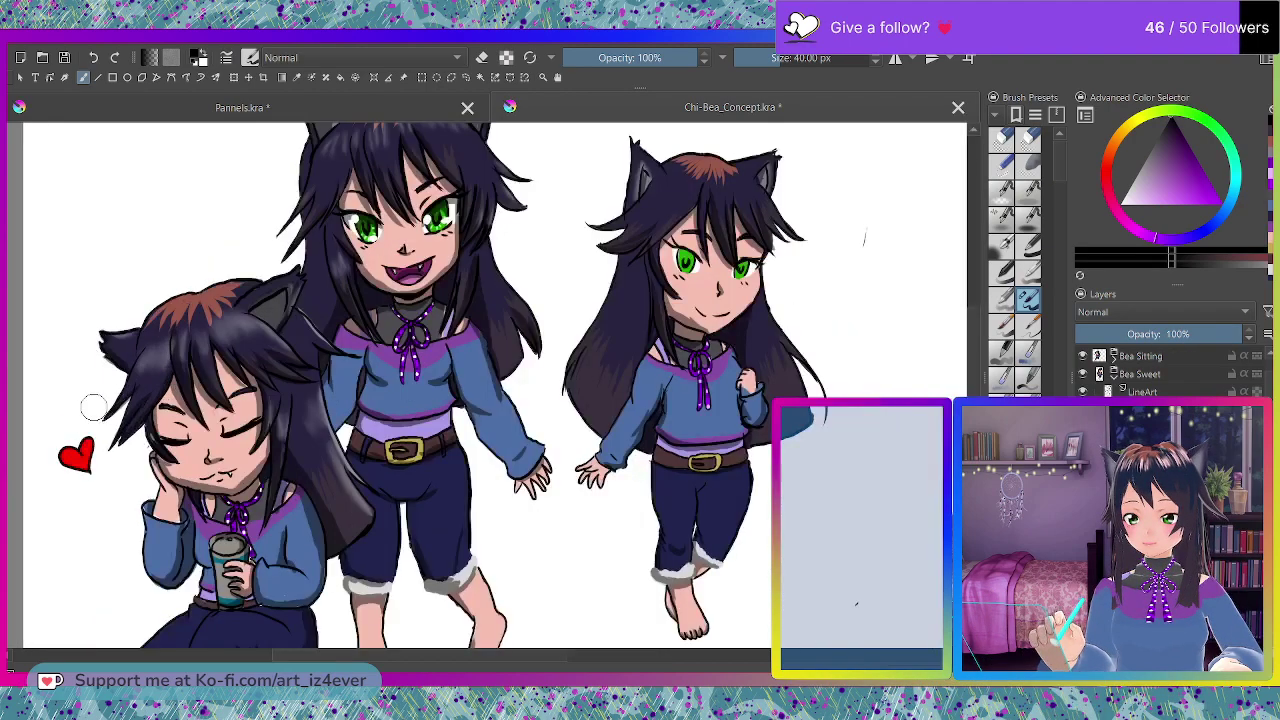
pyautogui.scroll(4, 560, 136)
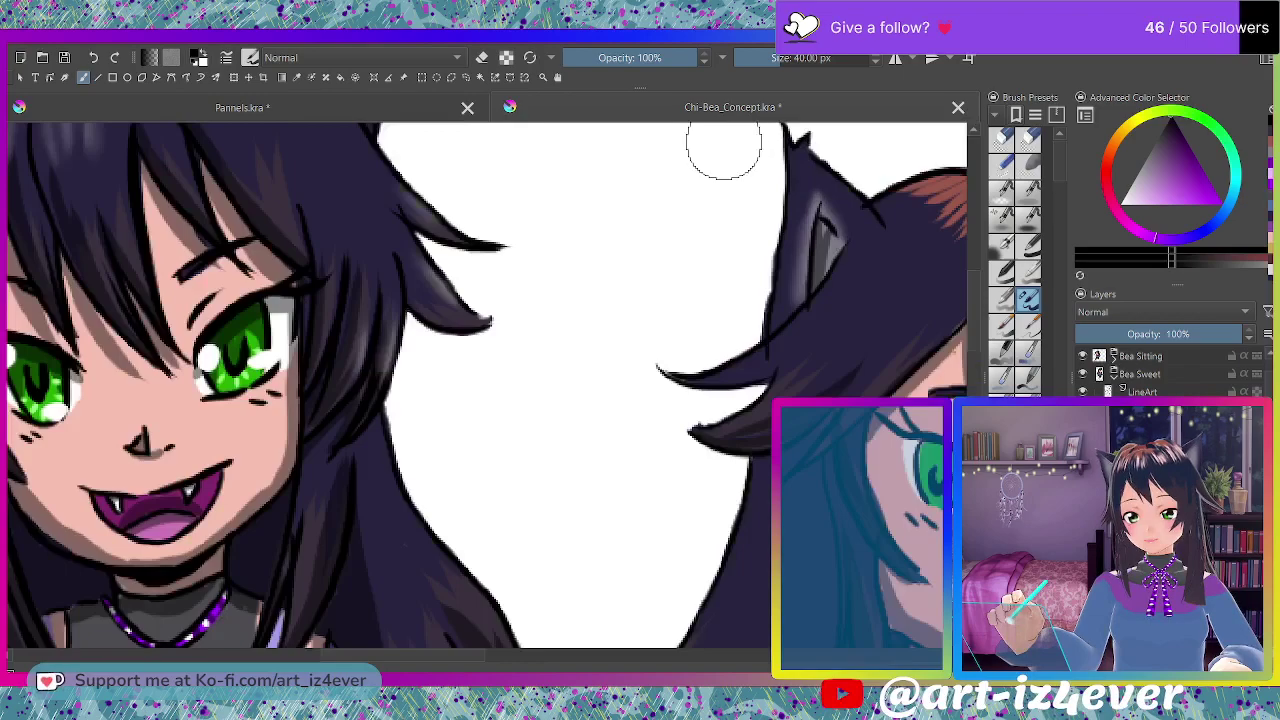
pyautogui.keyDown('ctrl'); pyautogui.click(238, 338); pyautogui.keyUp('ctrl')
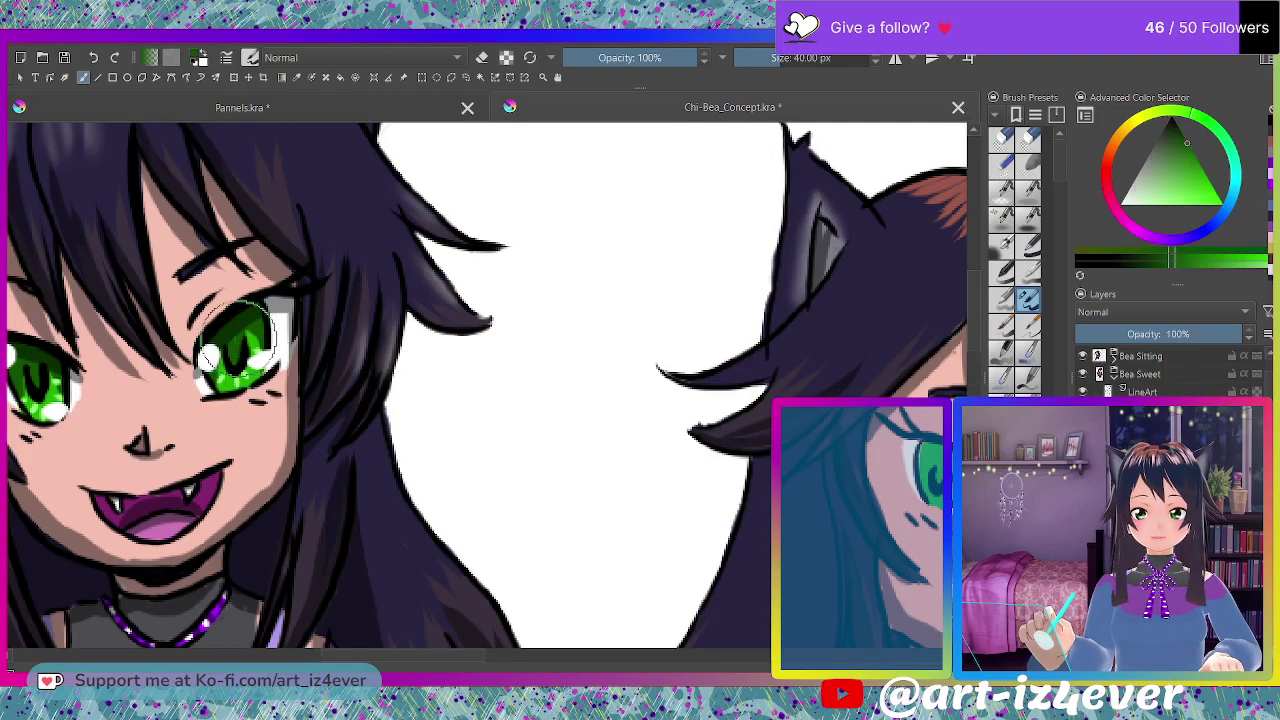
pyautogui.moveTo(464, 658); pyautogui.dragTo(538, 665)
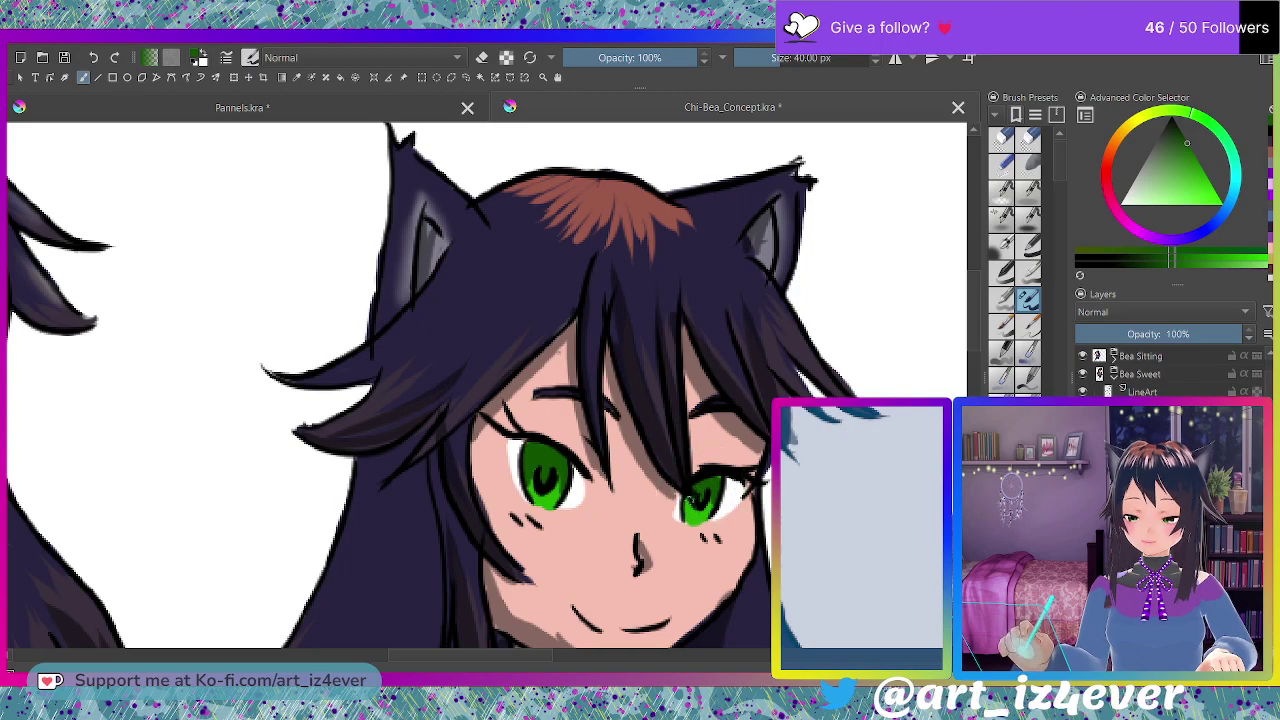
pyautogui.moveTo(543, 658); pyautogui.dragTo(492, 657)
pyautogui.keyDown('ctrl'); pyautogui.click(139, 323); pyautogui.keyUp('ctrl')
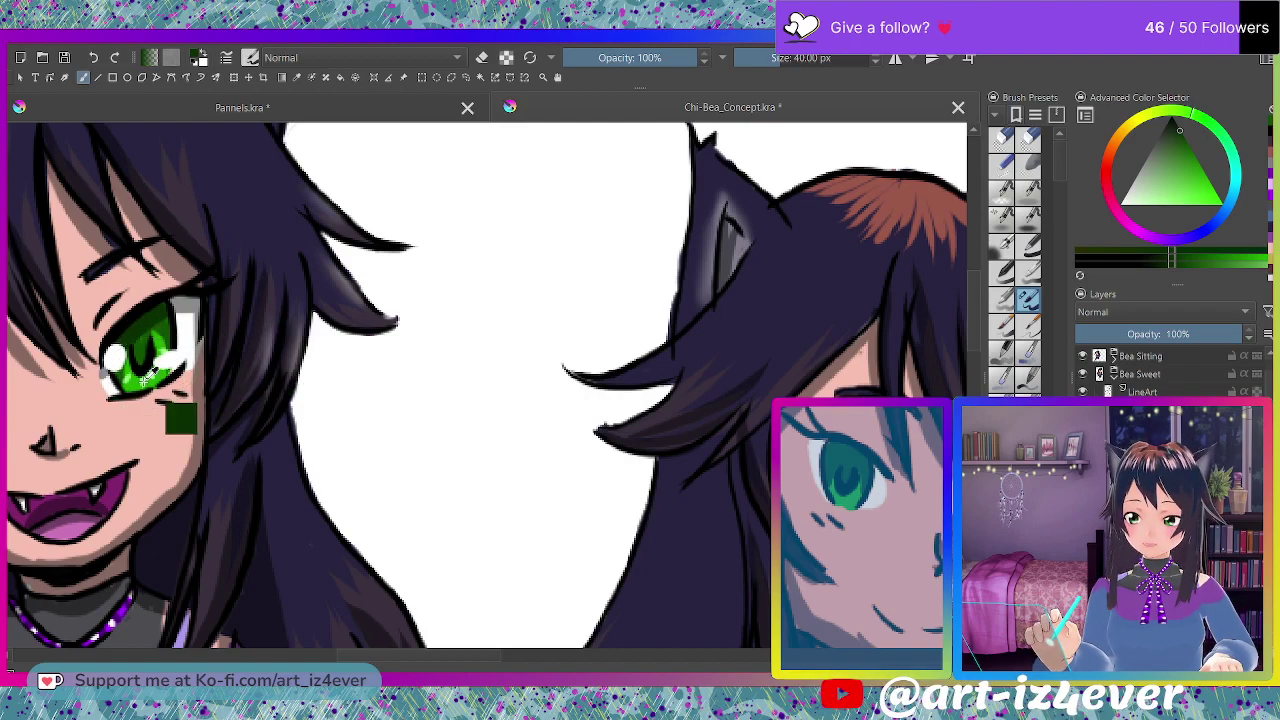
pyautogui.keyDown('ctrl'); pyautogui.click(150, 374); pyautogui.keyUp('ctrl')
pyautogui.moveTo(475, 656); pyautogui.dragTo(540, 658)
pyautogui.moveTo(508, 501)
pyautogui.mouseDown()
pyautogui.moveTo(515, 484)
pyautogui.moveTo(497, 493)
pyautogui.moveTo(486, 479)
pyautogui.mouseUp()
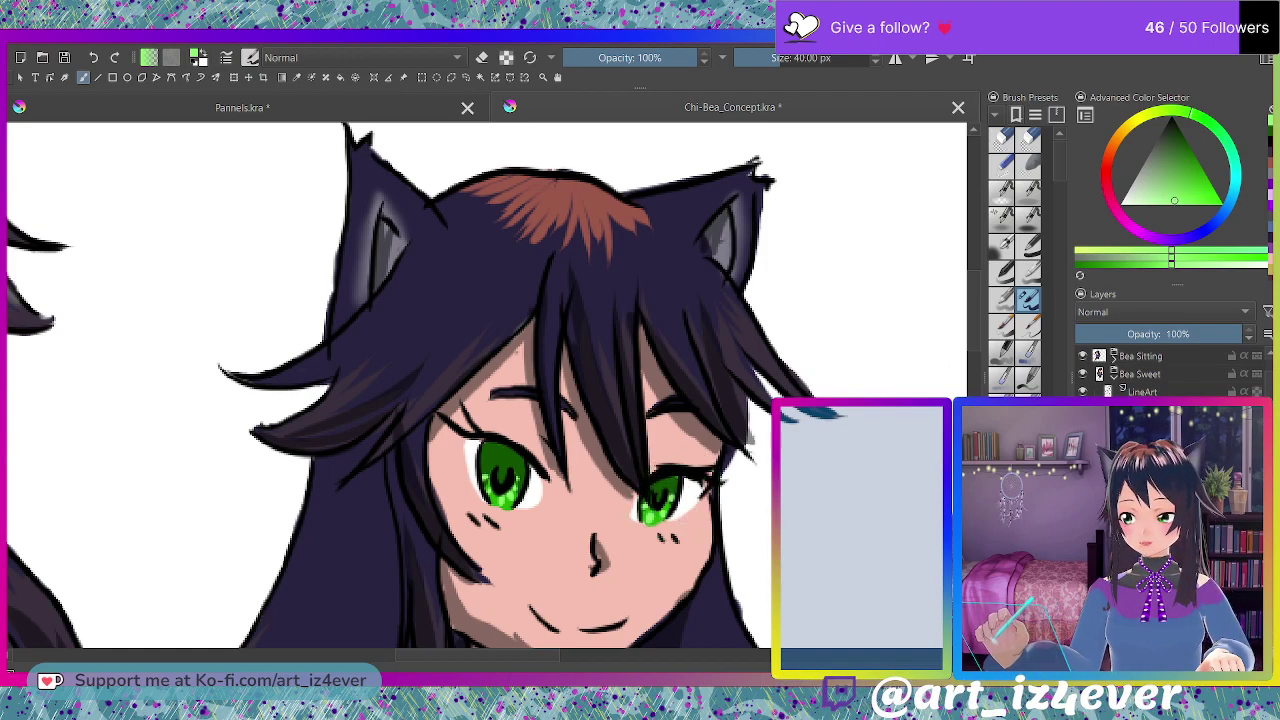
# Add a new paint layer named EyeLight and paint white highlights on both eyes.
pyautogui.press('Insert')
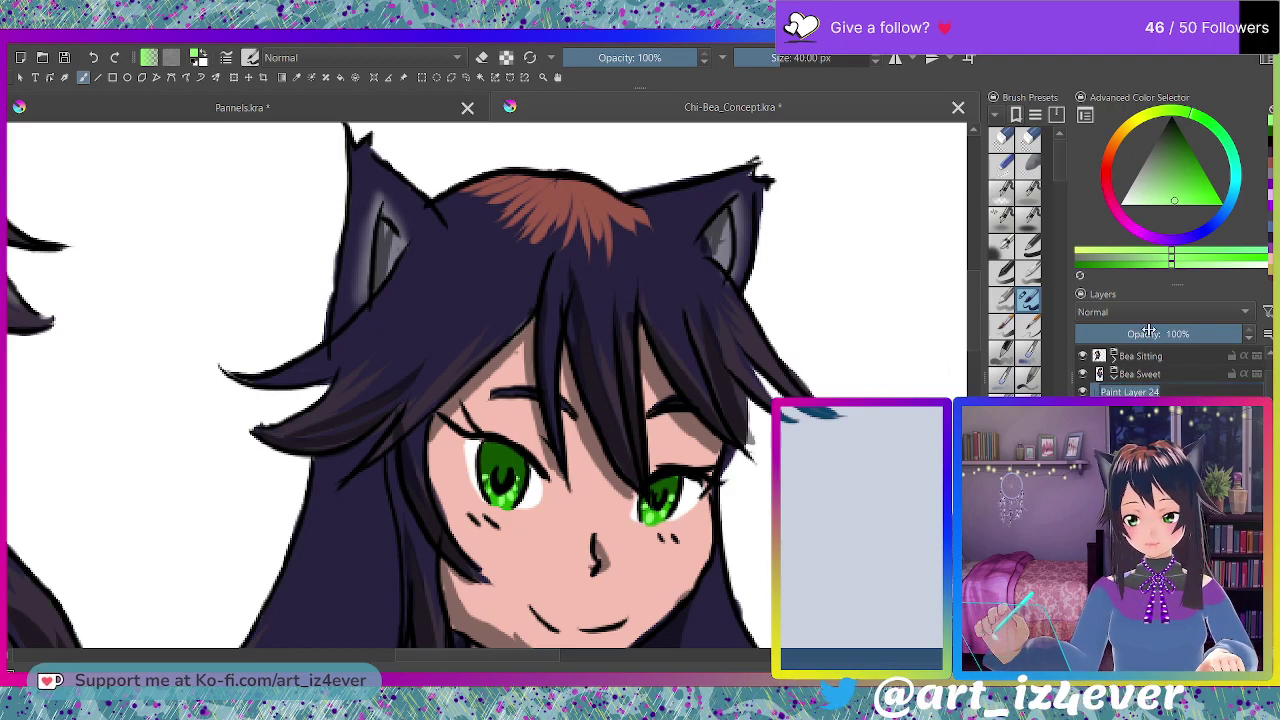
pyautogui.write('EyeL')
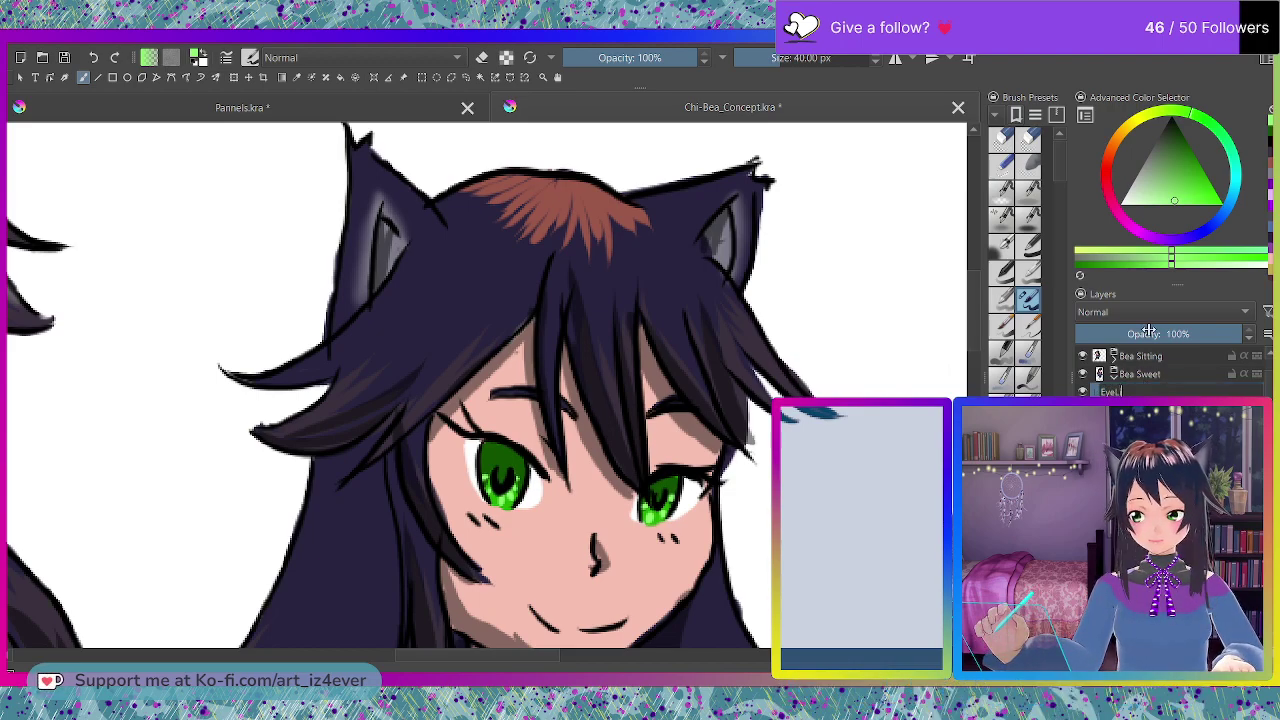
pyautogui.write('ight')
pyautogui.press('Return')
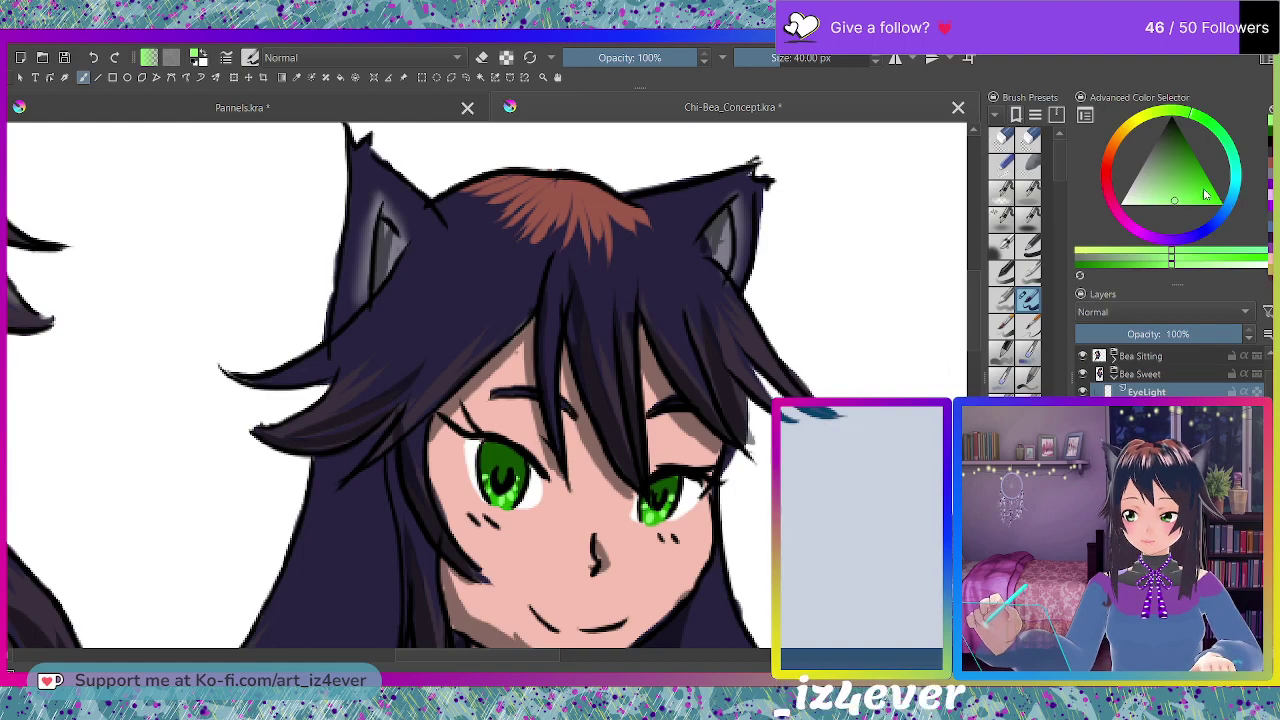
pyautogui.click(1121, 205)
pyautogui.moveTo(484, 451); pyautogui.dragTo(487, 454)
pyautogui.click(486, 455)
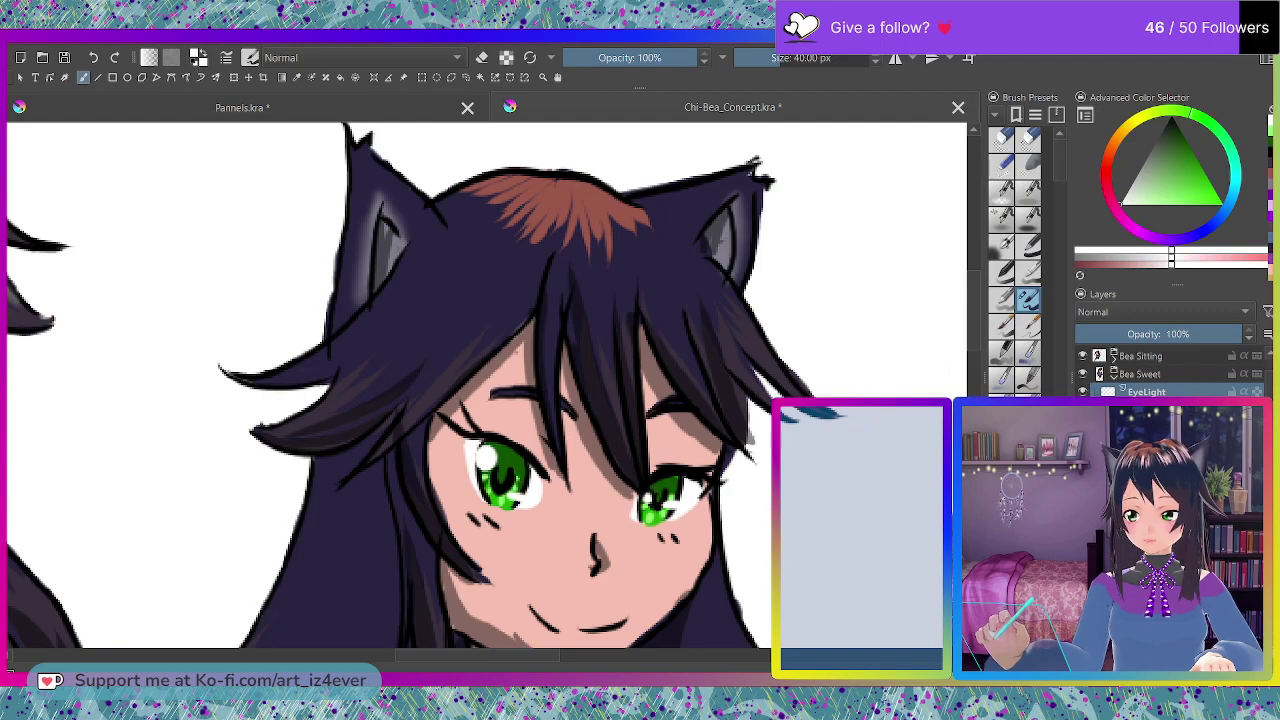
# Paint white highlight streaks across the fringe and crown of the hair on the 45% opacity layer.
pyautogui.click(1146, 410)
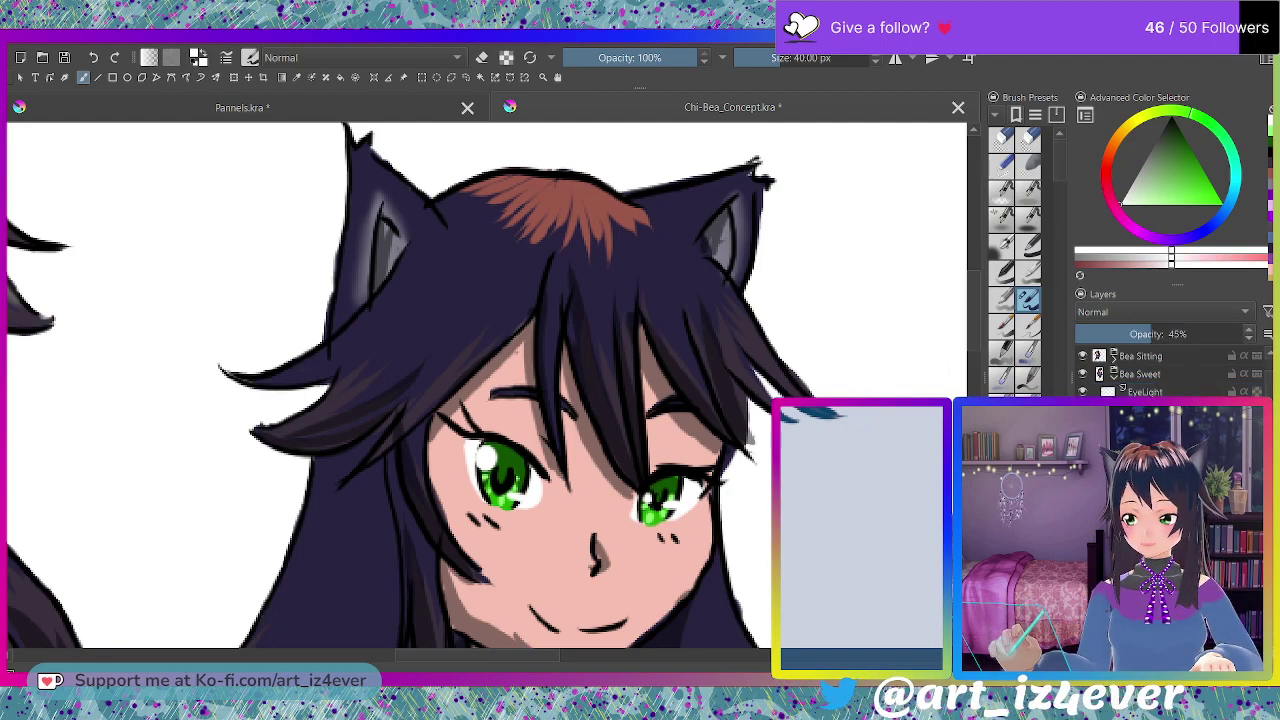
pyautogui.click(1146, 428)
pyautogui.click(1163, 338)
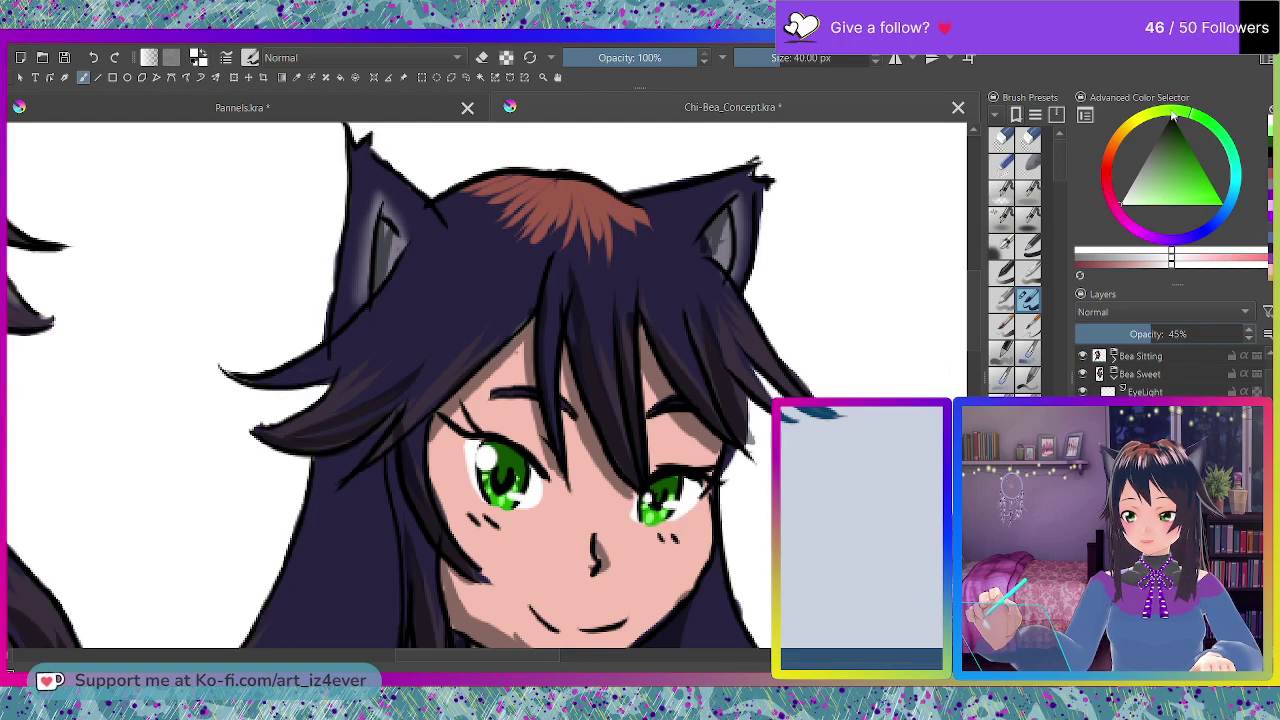
pyautogui.moveTo(603, 246); pyautogui.dragTo(606, 320)
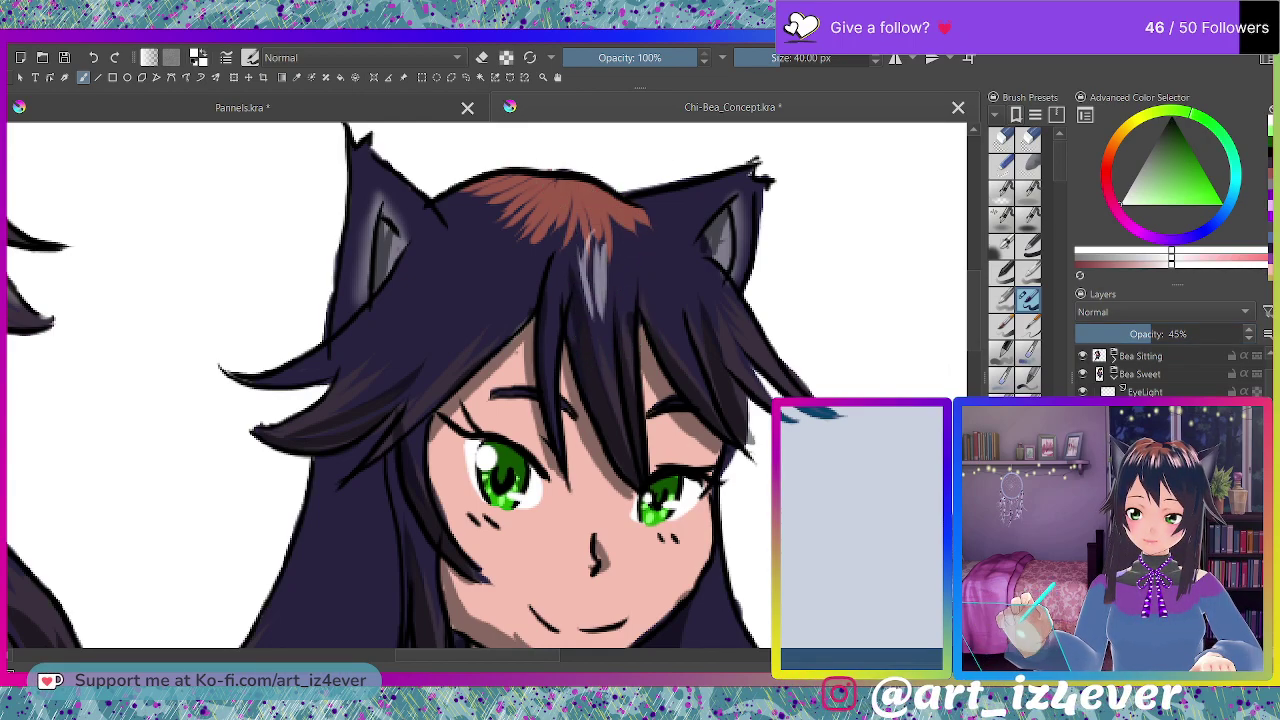
pyautogui.moveTo(512, 269)
pyautogui.mouseDown()
pyautogui.moveTo(432, 365)
pyautogui.moveTo(485, 274)
pyautogui.moveTo(417, 326)
pyautogui.mouseUp()
pyautogui.moveTo(469, 261)
pyautogui.mouseDown()
pyautogui.moveTo(428, 297)
pyautogui.moveTo(380, 310)
pyautogui.mouseUp()
pyautogui.moveTo(690, 265)
pyautogui.mouseDown()
pyautogui.moveTo(706, 329)
pyautogui.moveTo(690, 310)
pyautogui.mouseUp()
pyautogui.moveTo(650, 260); pyautogui.dragTo(698, 297)
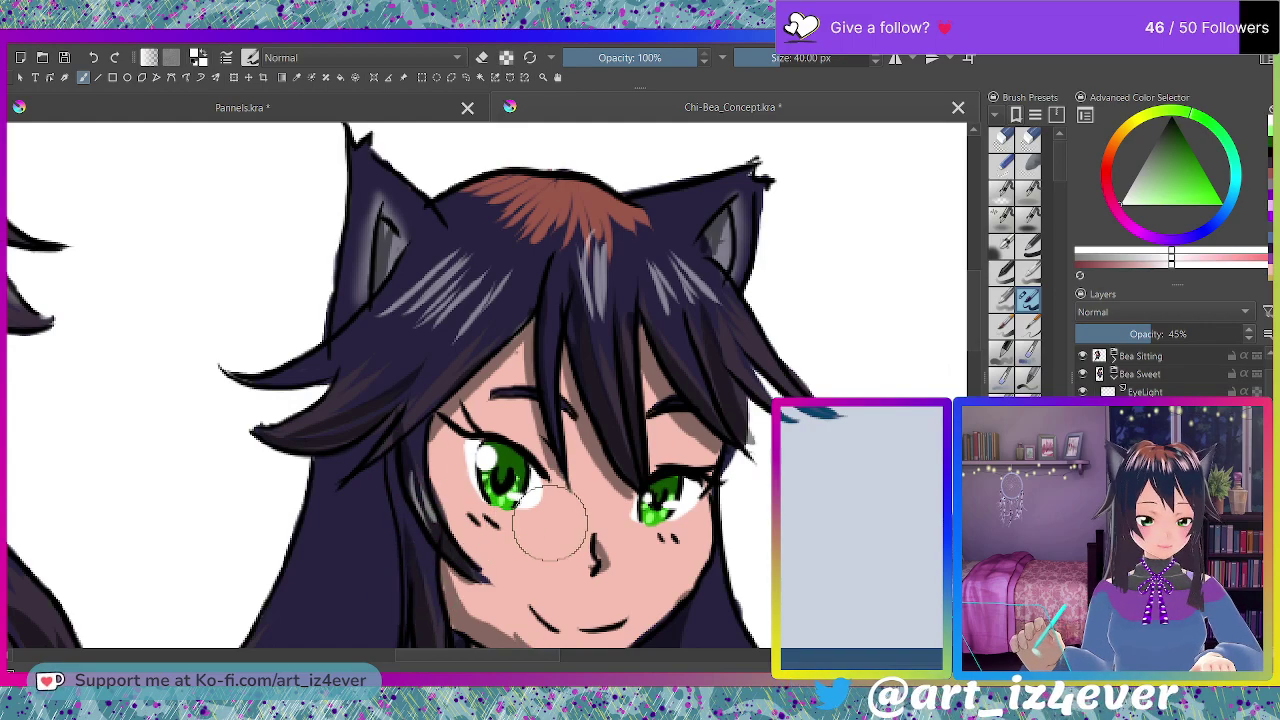
# Soften the hair highlight streaks with a blending brush at 15.18 px.
pyautogui.press('2')
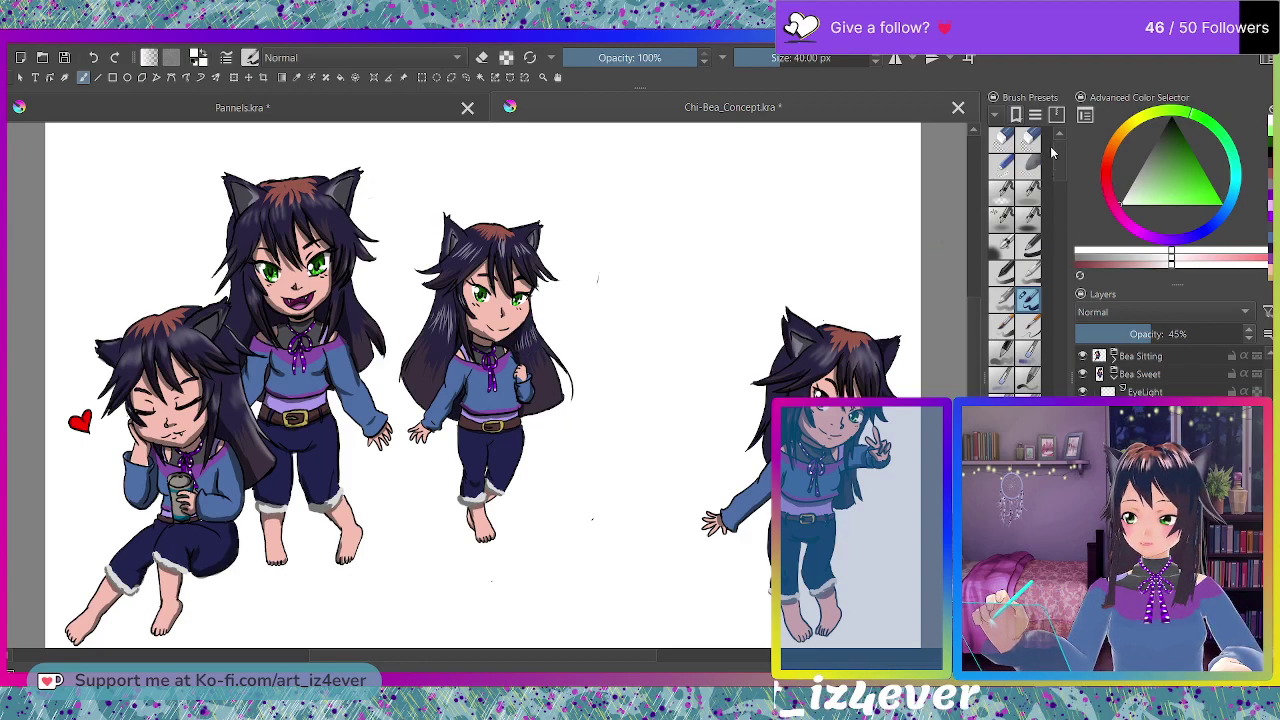
pyautogui.moveTo(1053, 185); pyautogui.dragTo(1072, 352)
pyautogui.click(1028, 386)
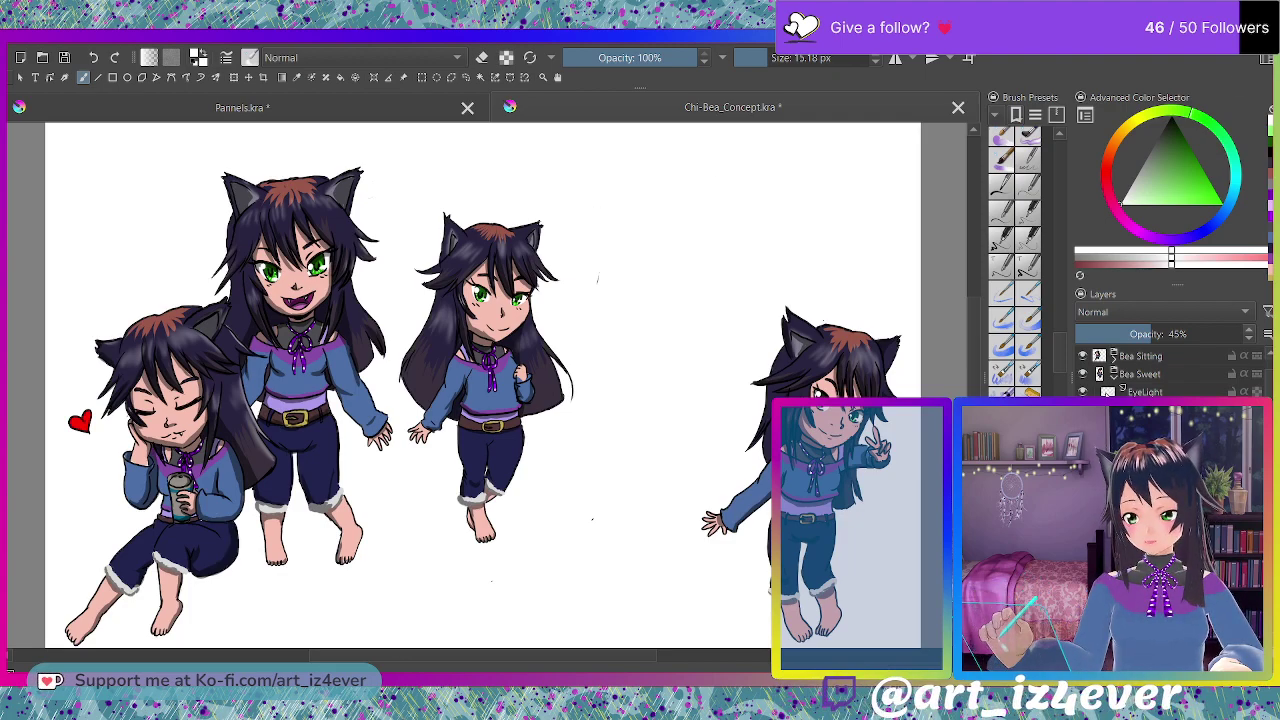
# Shift the whole Bea Sweet group slightly down towards the grinning figure and scale it up to about that figure's height.
pyautogui.scroll(1, 1120, 384)
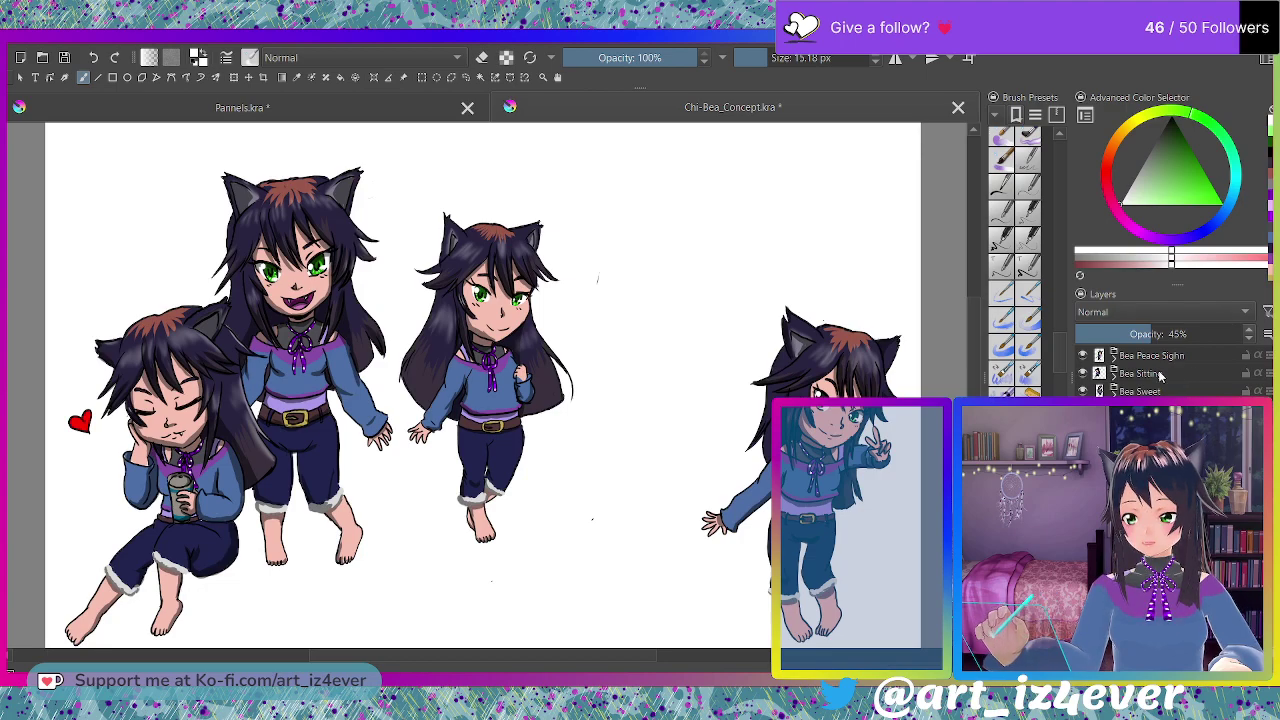
pyautogui.click(1161, 375)
pyautogui.click(1164, 391)
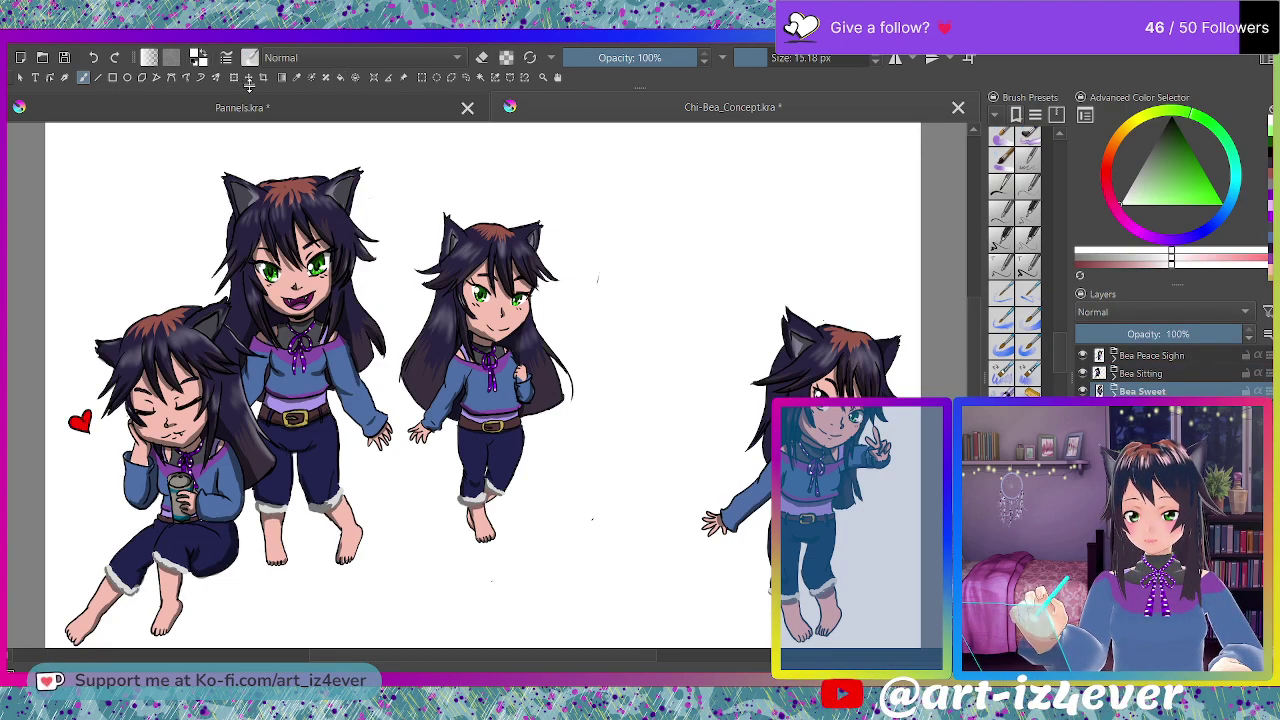
pyautogui.moveTo(457, 275); pyautogui.dragTo(437, 300)
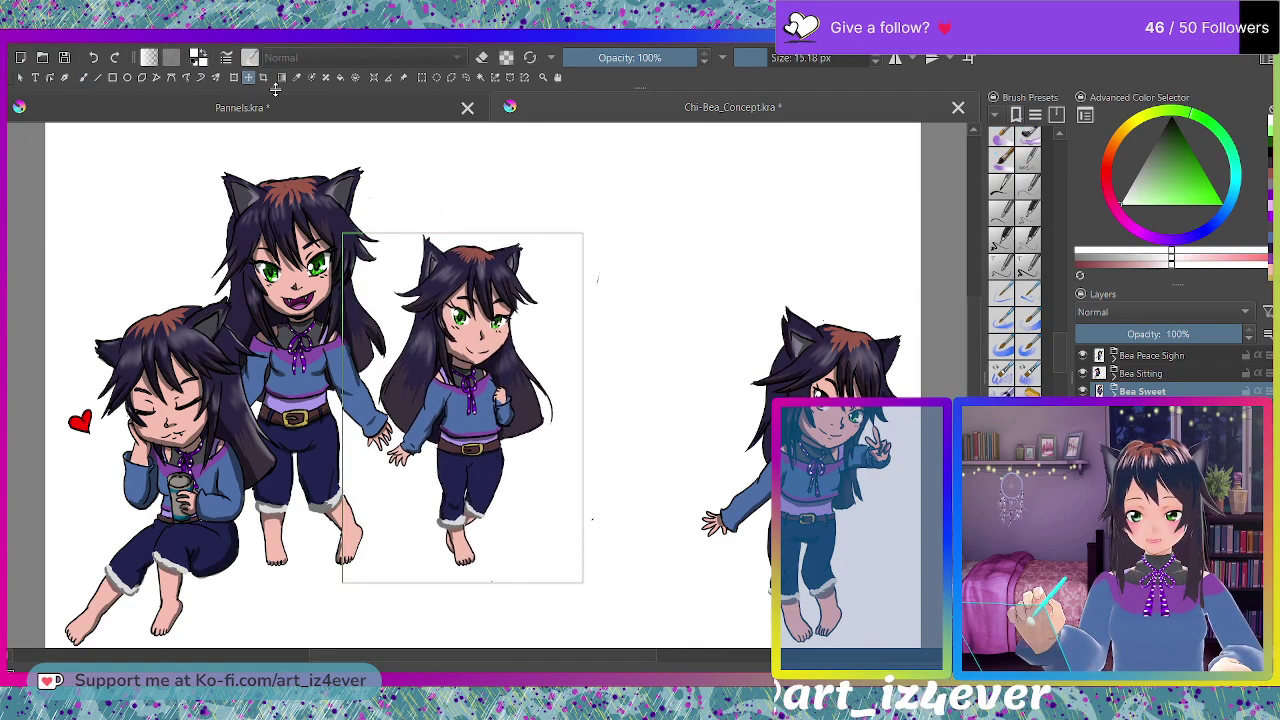
pyautogui.hotkey('ctrl', 't')
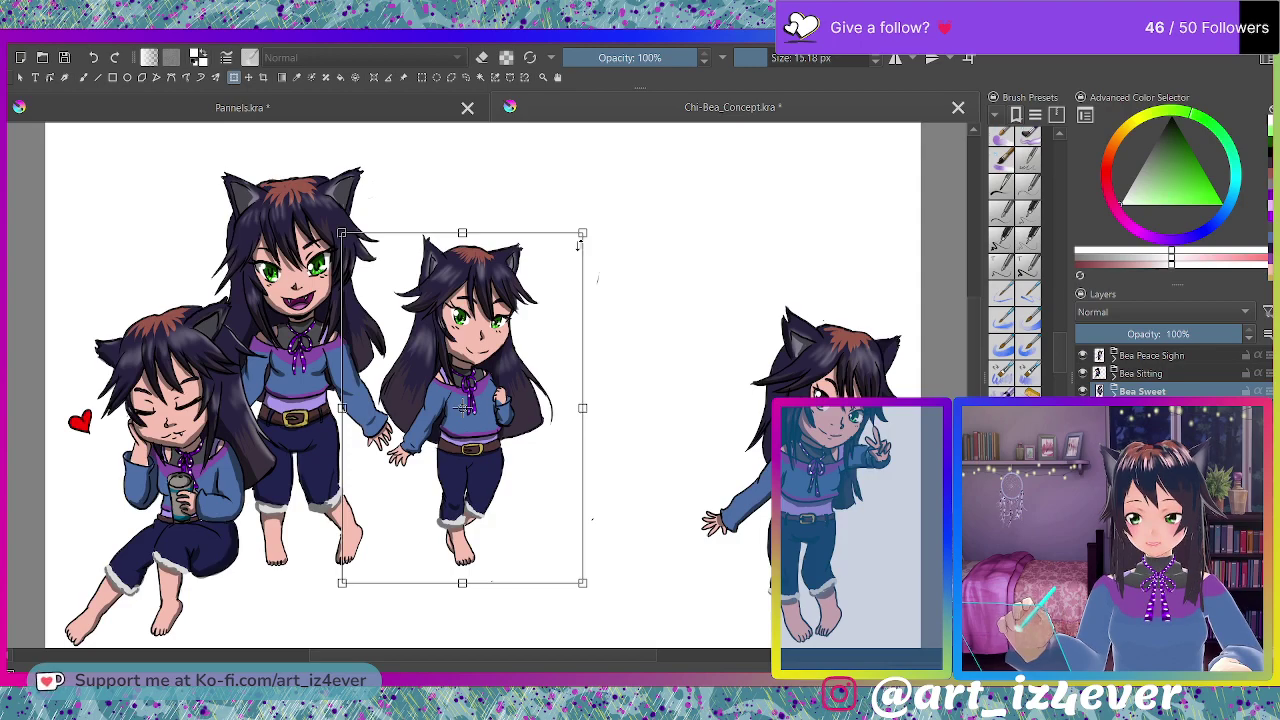
pyautogui.moveTo(582, 232); pyautogui.dragTo(642, 175)
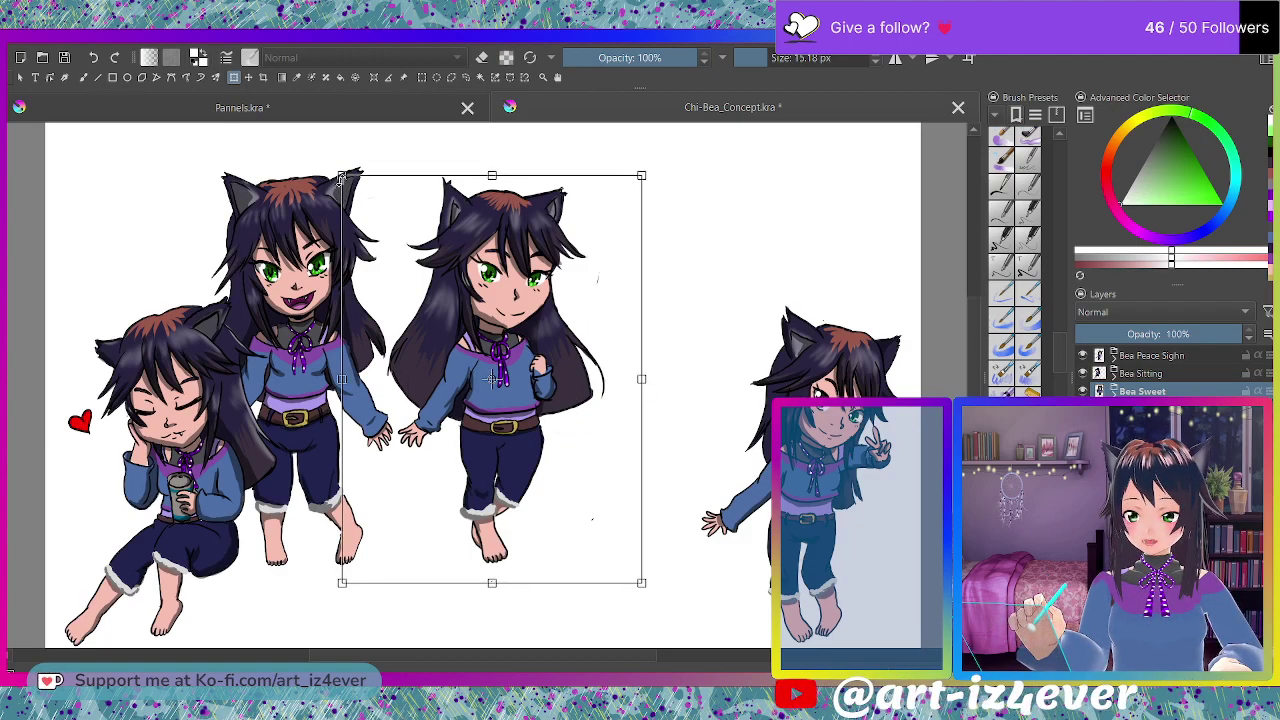
pyautogui.moveTo(342, 175); pyautogui.dragTo(345, 176)
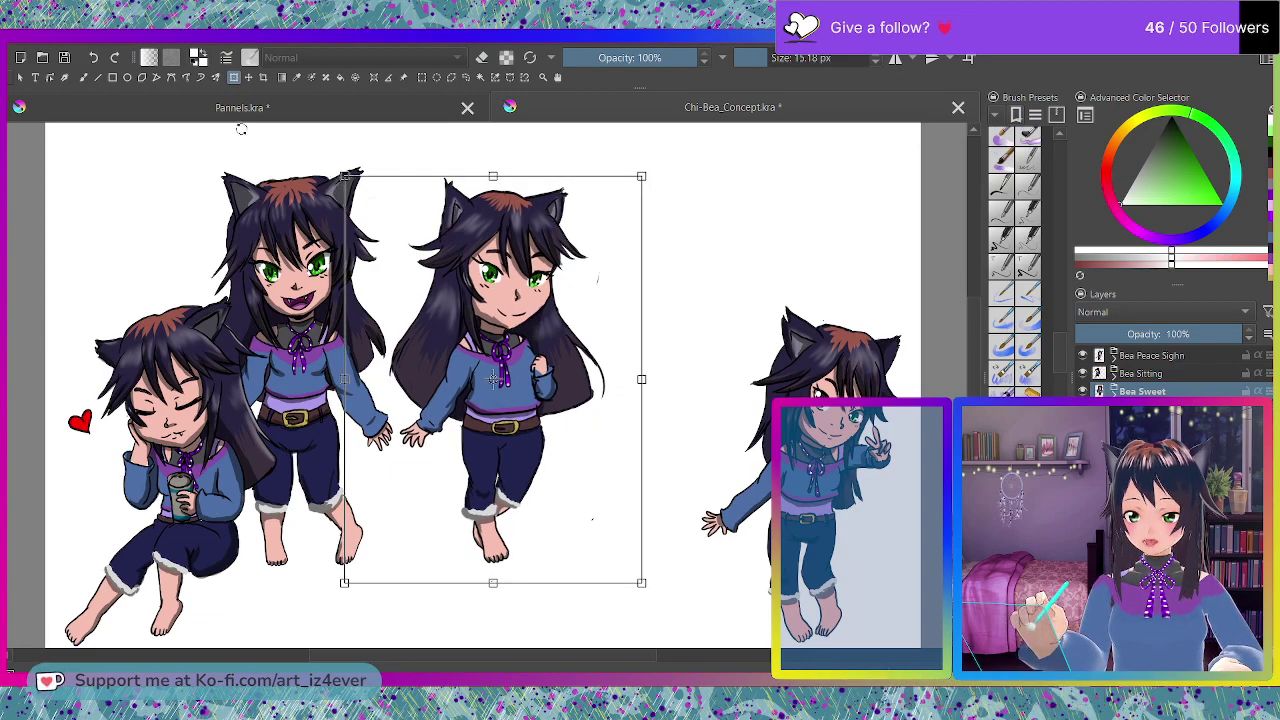
# Move the Bea Peace Sighn group across the canvas so the figure stands beside the enlarged Bea Sweet.
pyautogui.click(248, 77)
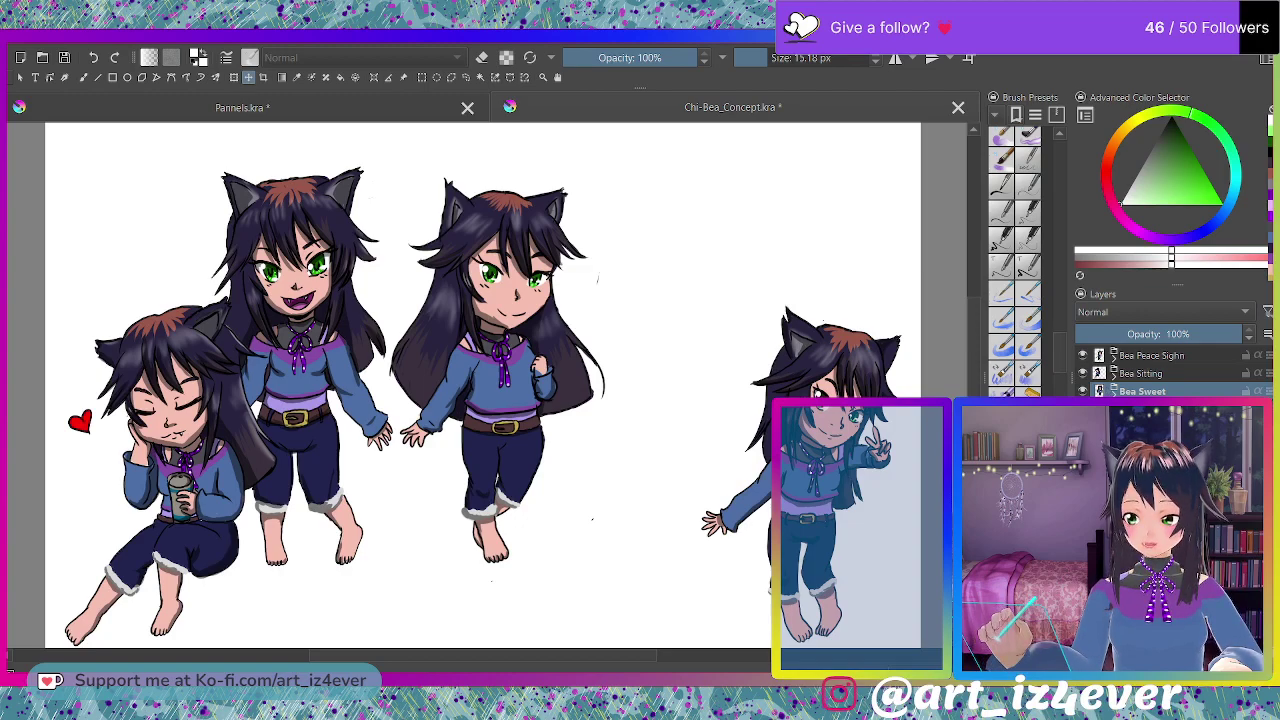
pyautogui.click(1133, 356)
pyautogui.moveTo(837, 549); pyautogui.dragTo(674, 542)
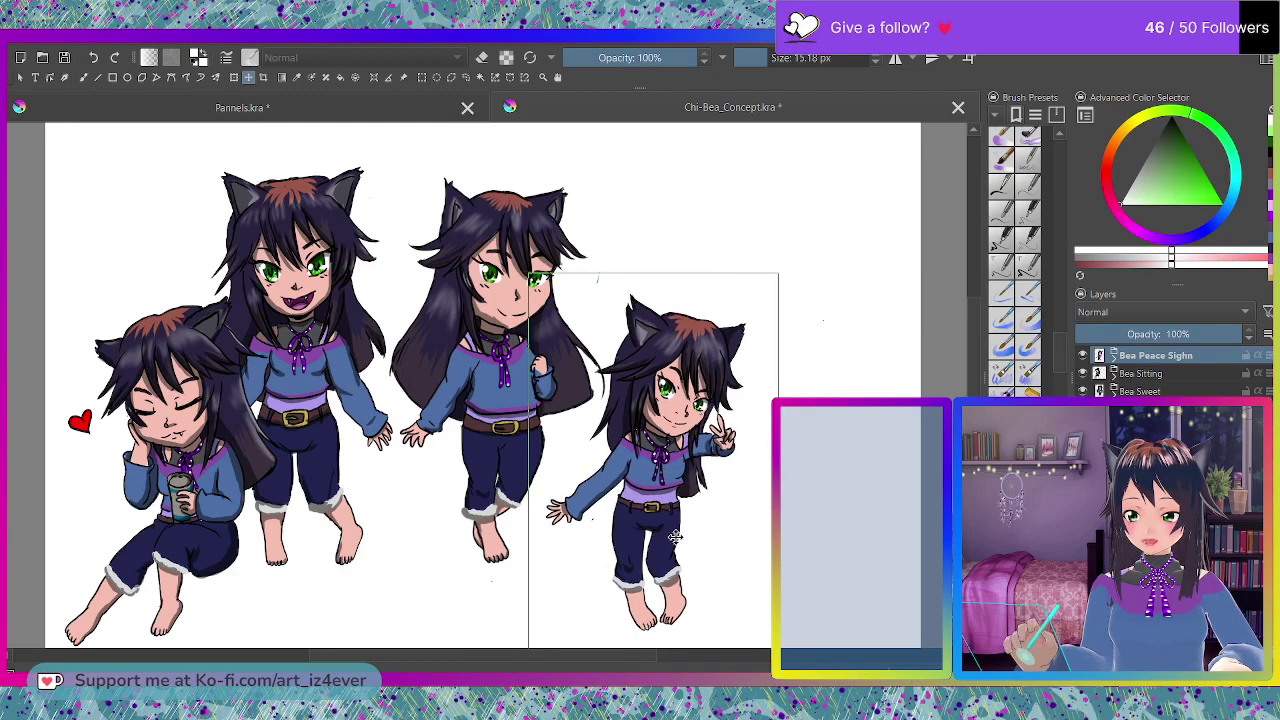
pyautogui.click(83, 79)
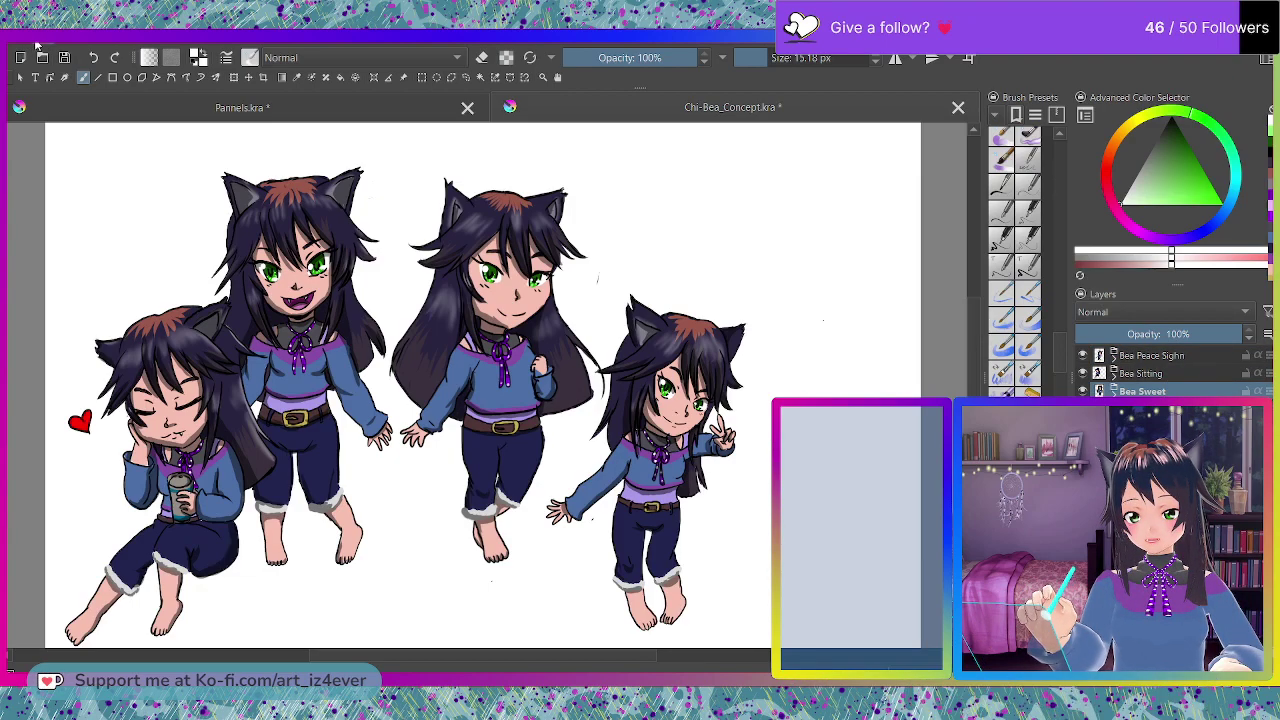
# Copy the Bea Sweet group and paste it into the Pannels.kra document.
pyautogui.click(98, 110)
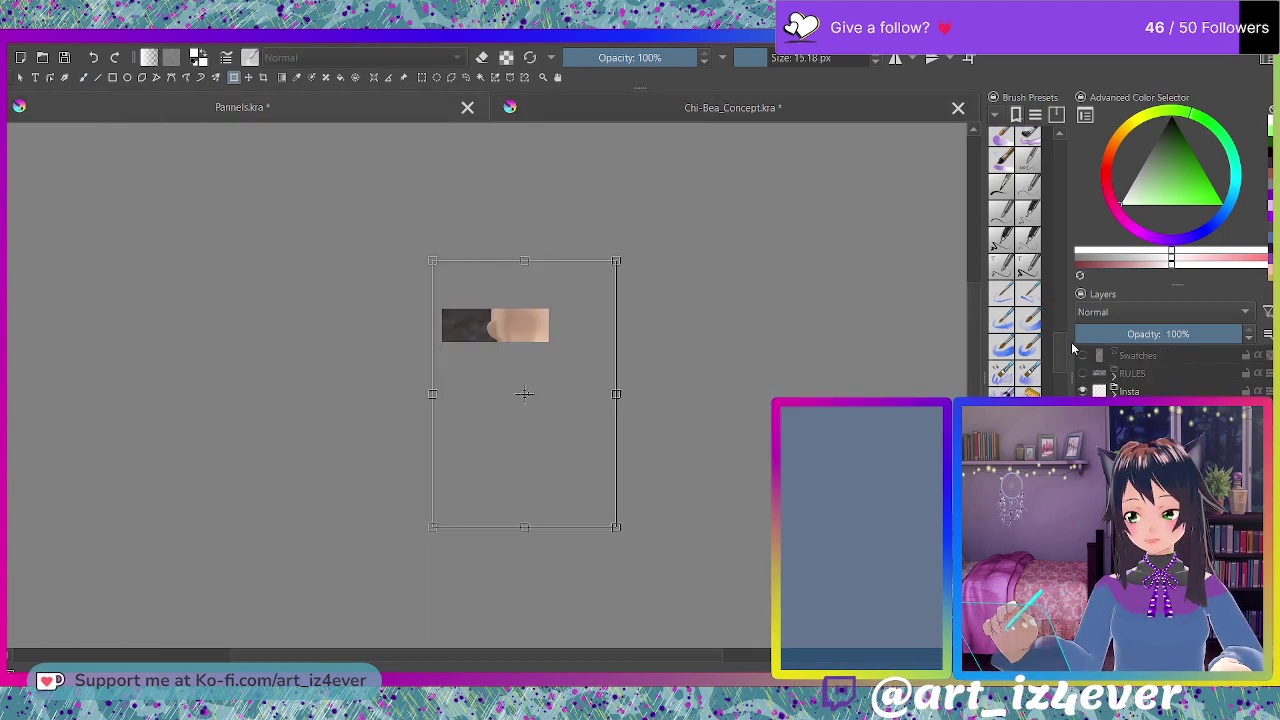
pyautogui.hotkey('ctrl', 'z')
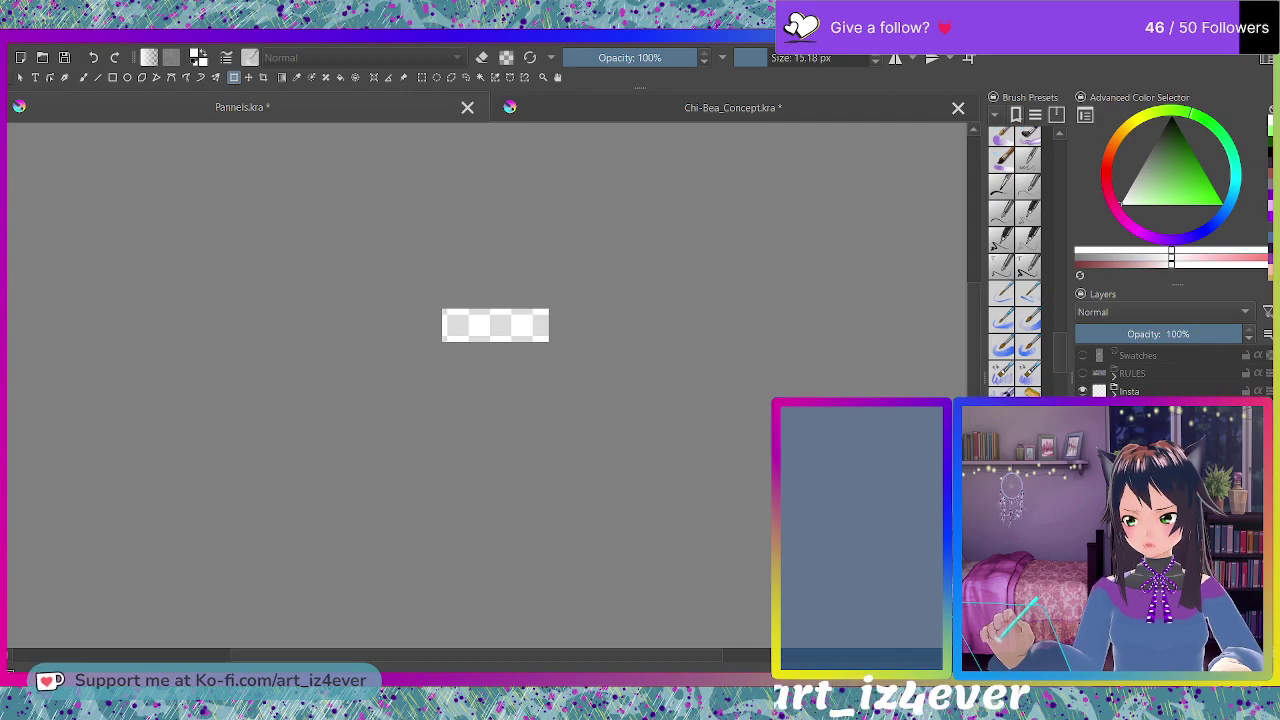
pyautogui.hotkey('ctrl', 'v')
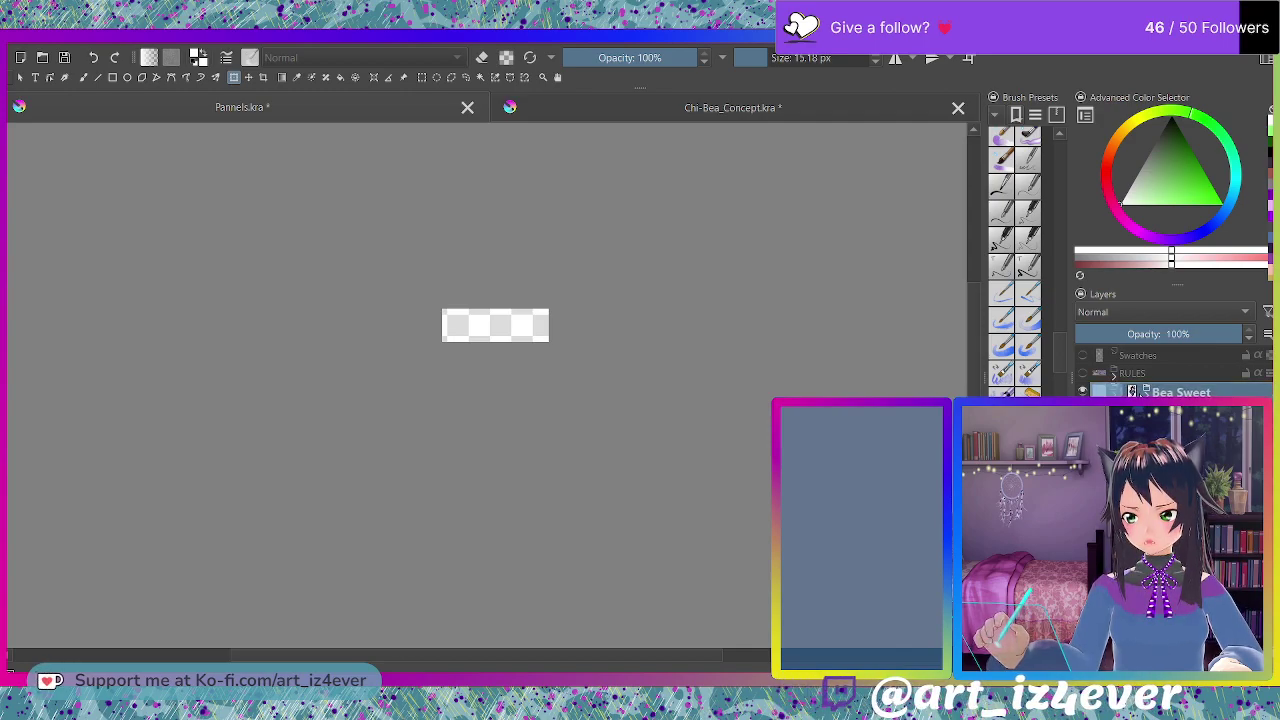
# Check the RULES group by briefly showing it, and move the pasted Bea Sweet group below Insta in the layer stack.
pyautogui.moveTo(1134, 390); pyautogui.dragTo(1141, 393)
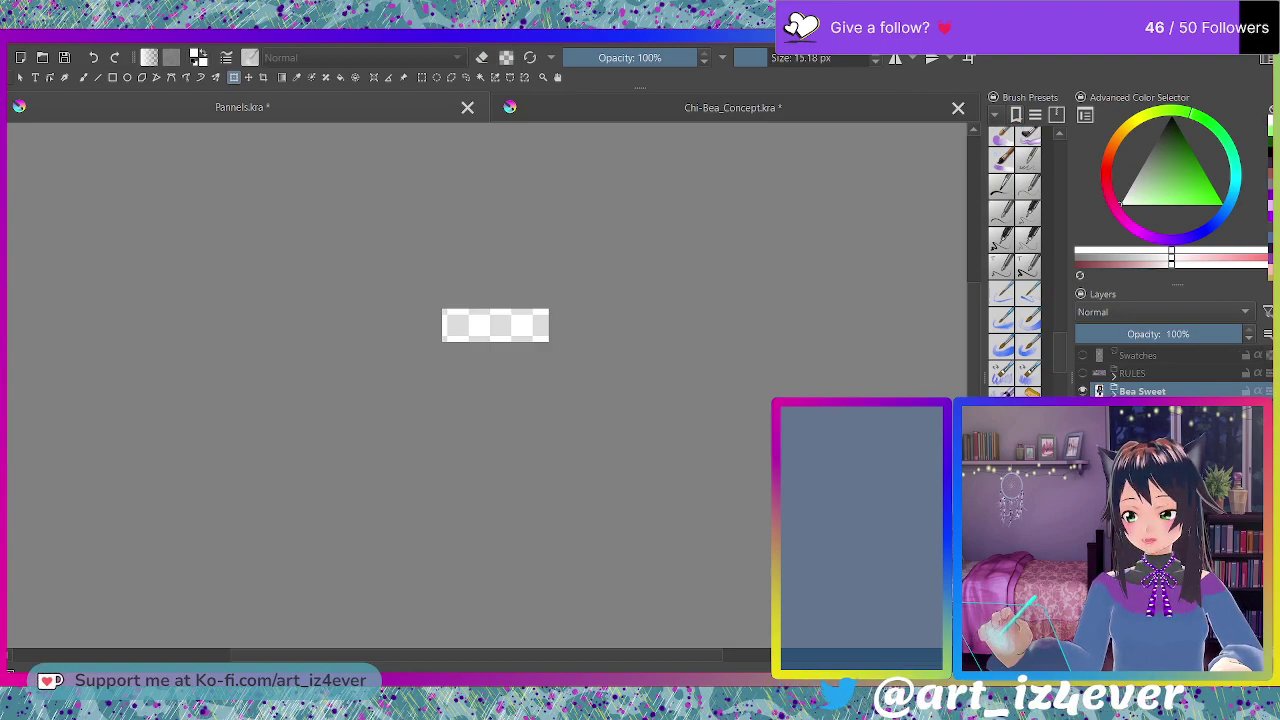
pyautogui.click(1084, 373)
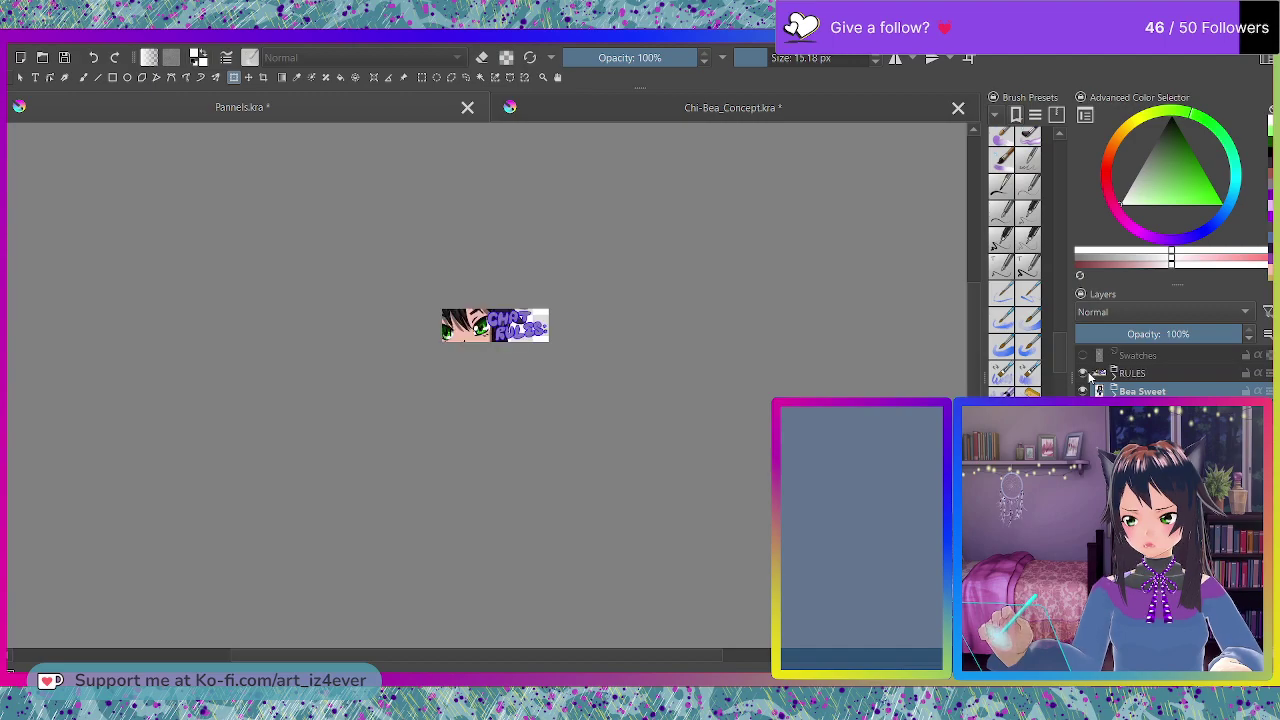
pyautogui.click(1085, 373)
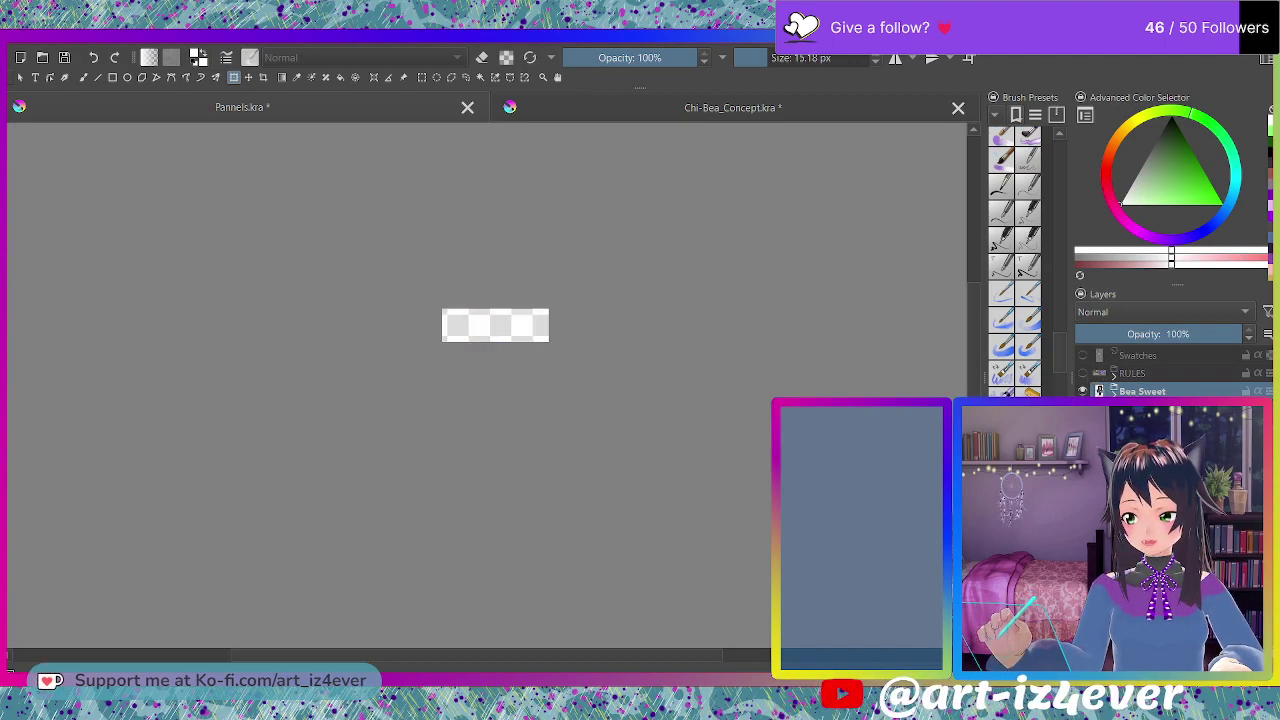
pyautogui.moveTo(1142, 391); pyautogui.dragTo(1142, 420)
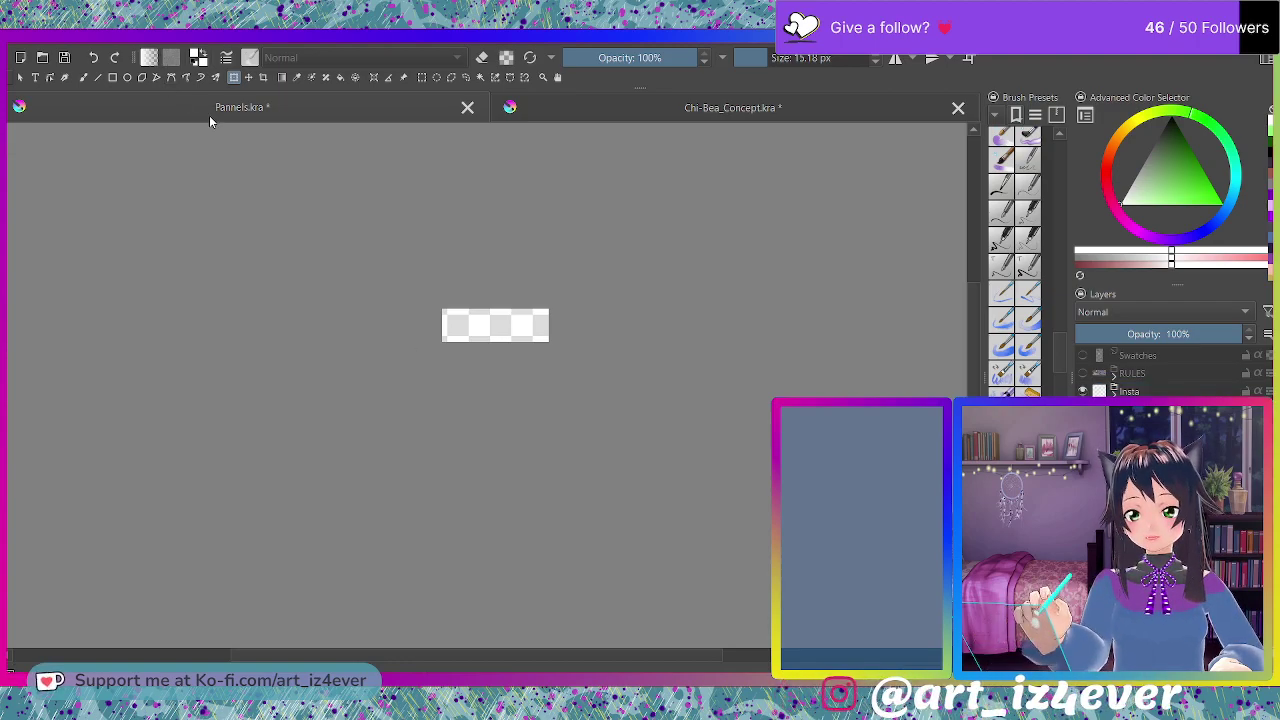
# Move the pasted Bea Sweet figure slightly within the small banner canvas to frame its hair and green eyes.
pyautogui.click(248, 77)
pyautogui.scroll(-4, 497, 397)
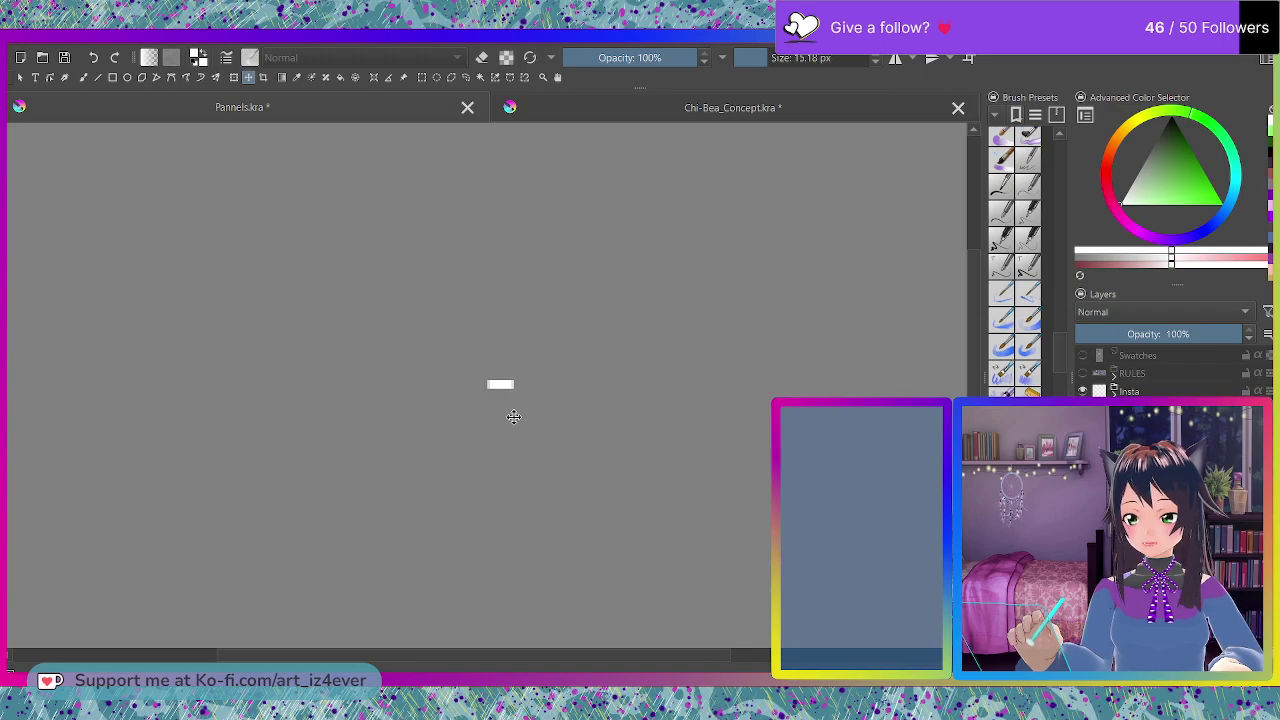
pyautogui.scroll(3, 496, 374)
pyautogui.scroll(4, 496, 374)
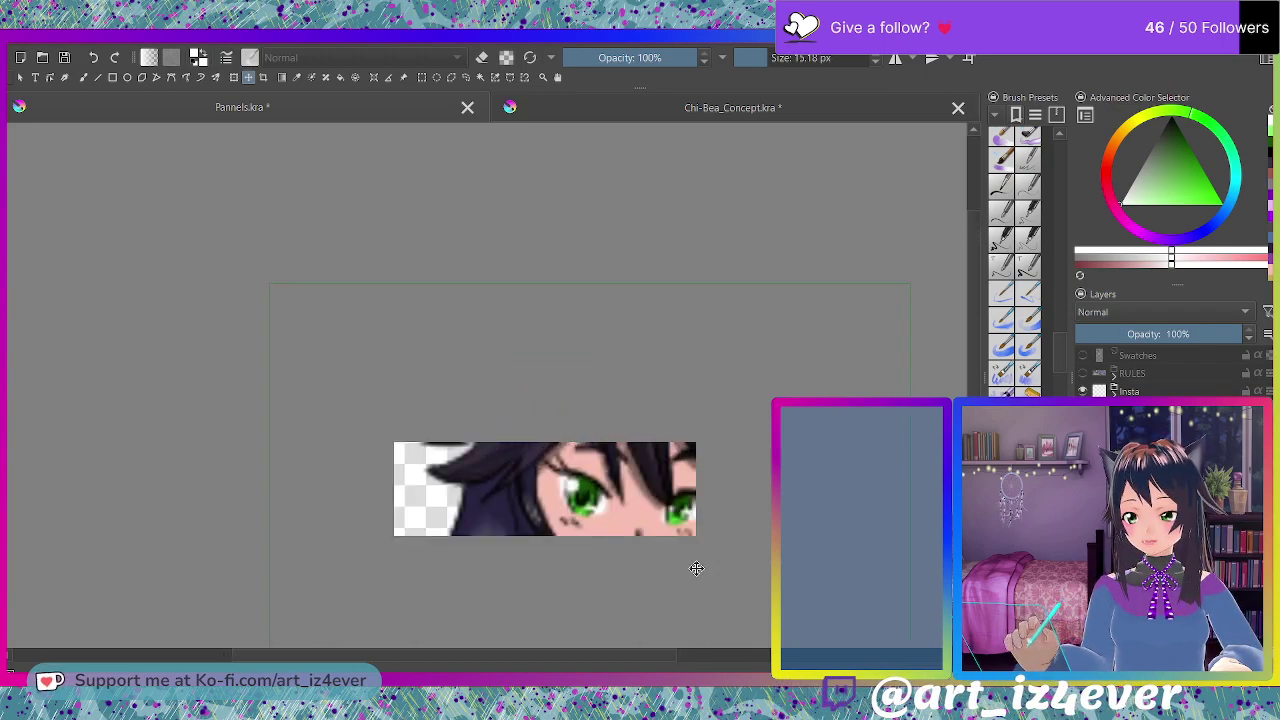
pyautogui.moveTo(623, 491)
pyautogui.mouseDown()
pyautogui.moveTo(615, 510)
pyautogui.moveTo(565, 505)
pyautogui.moveTo(609, 520)
pyautogui.moveTo(619, 496)
pyautogui.mouseUp()
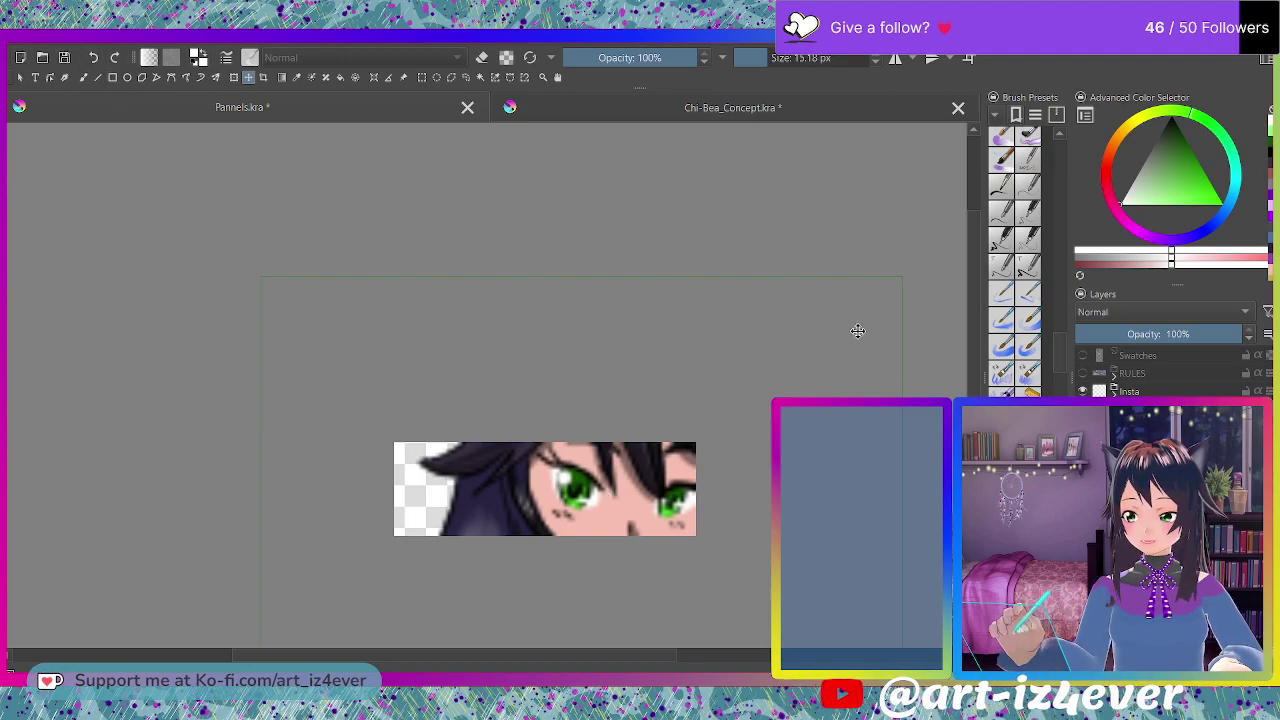
pyautogui.scroll(1, 609, 350)
pyautogui.scroll(2, 606, 351)
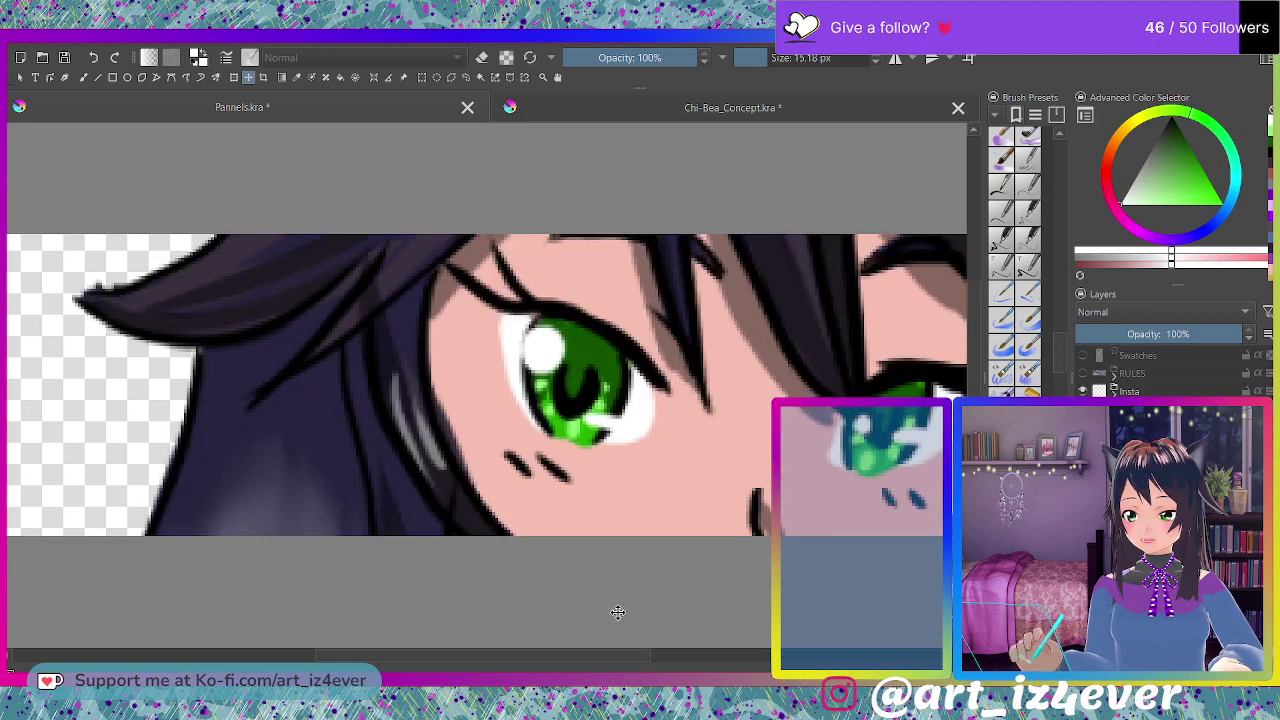
pyautogui.scroll(-1, 556, 566)
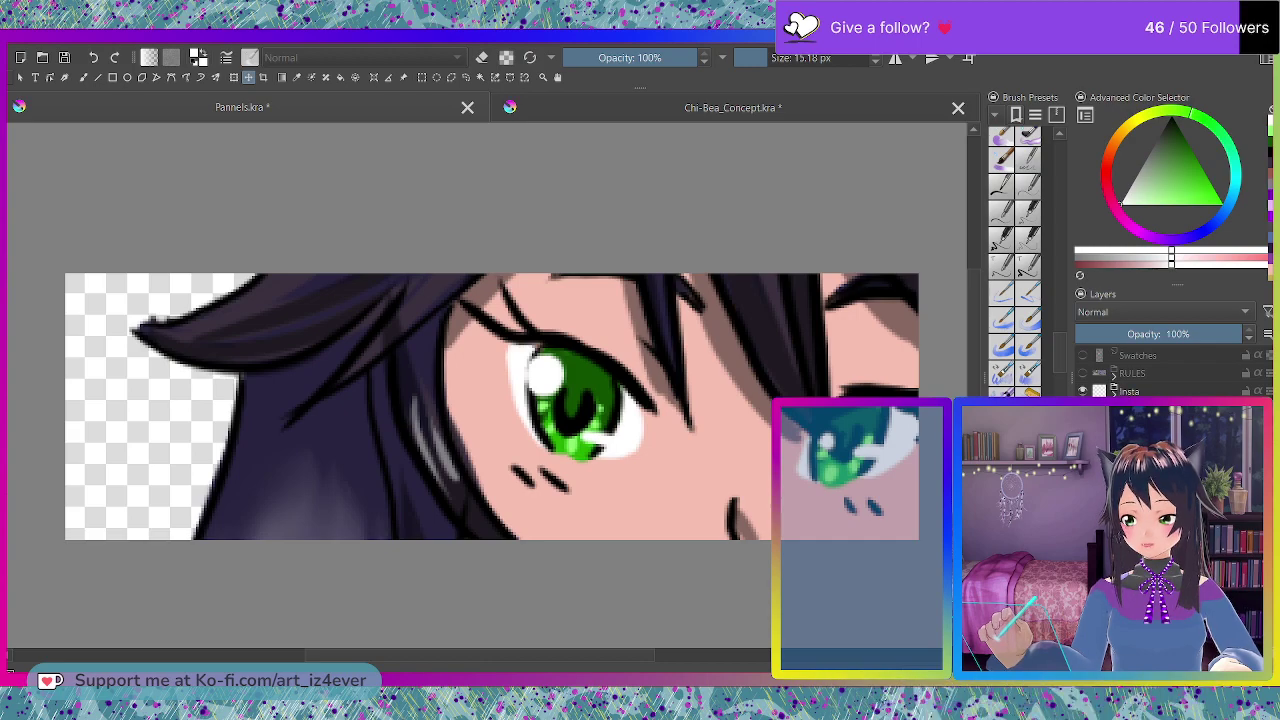
pyautogui.click(1115, 391)
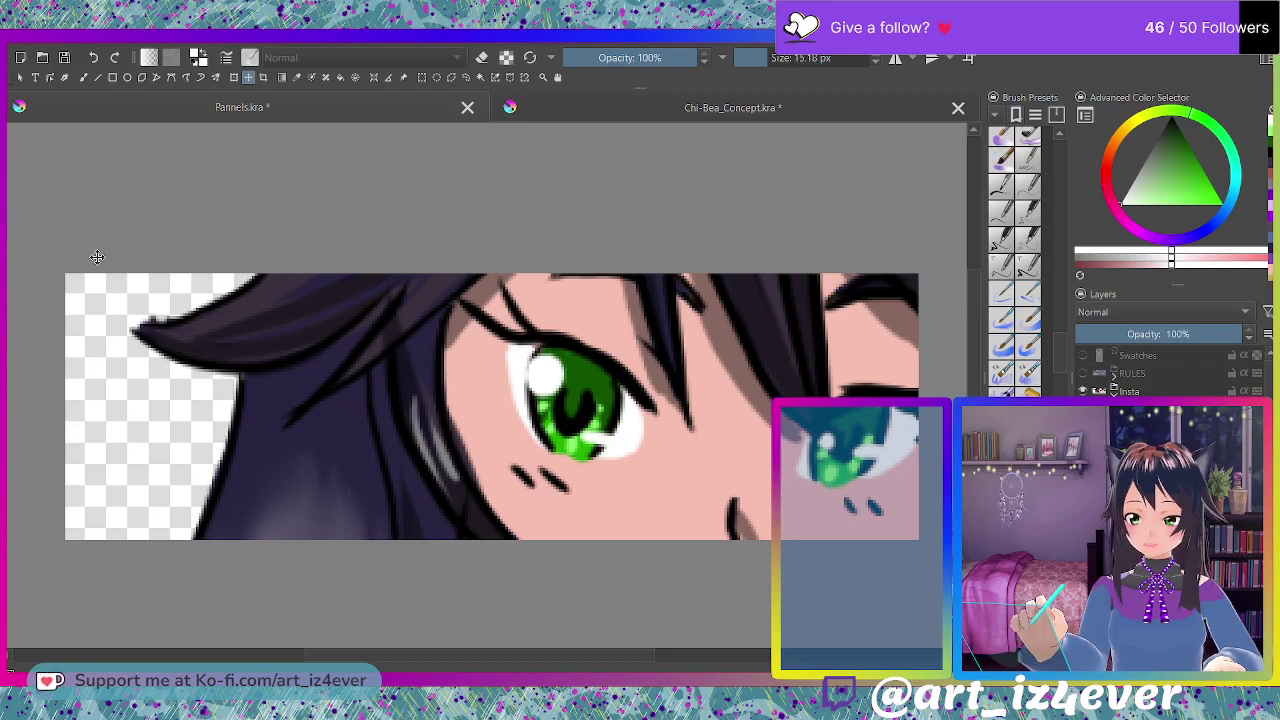
pyautogui.press('e')
pyautogui.moveTo(175, 285); pyautogui.dragTo(168, 278)
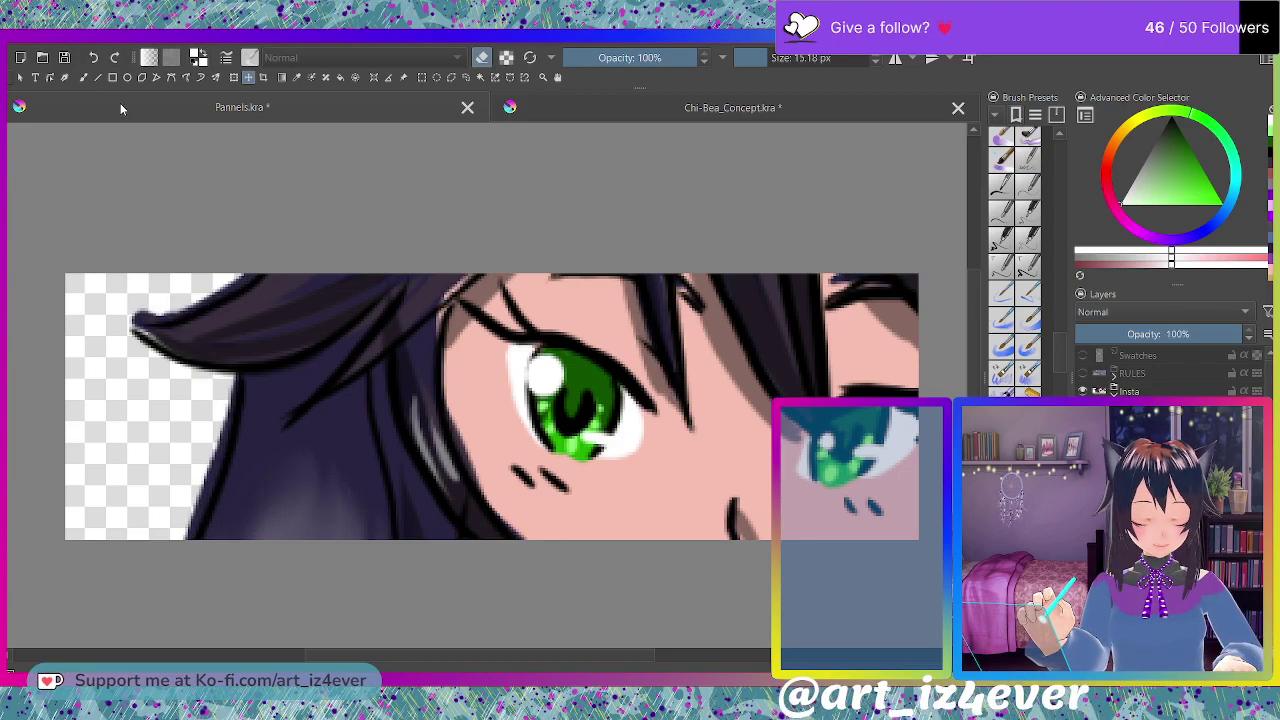
pyautogui.hotkey('ctrl', 'z')
# Set up the freehand brush with a 40 px inking preset in normal painting mode and a crimson red colour.
pyautogui.click(83, 76)
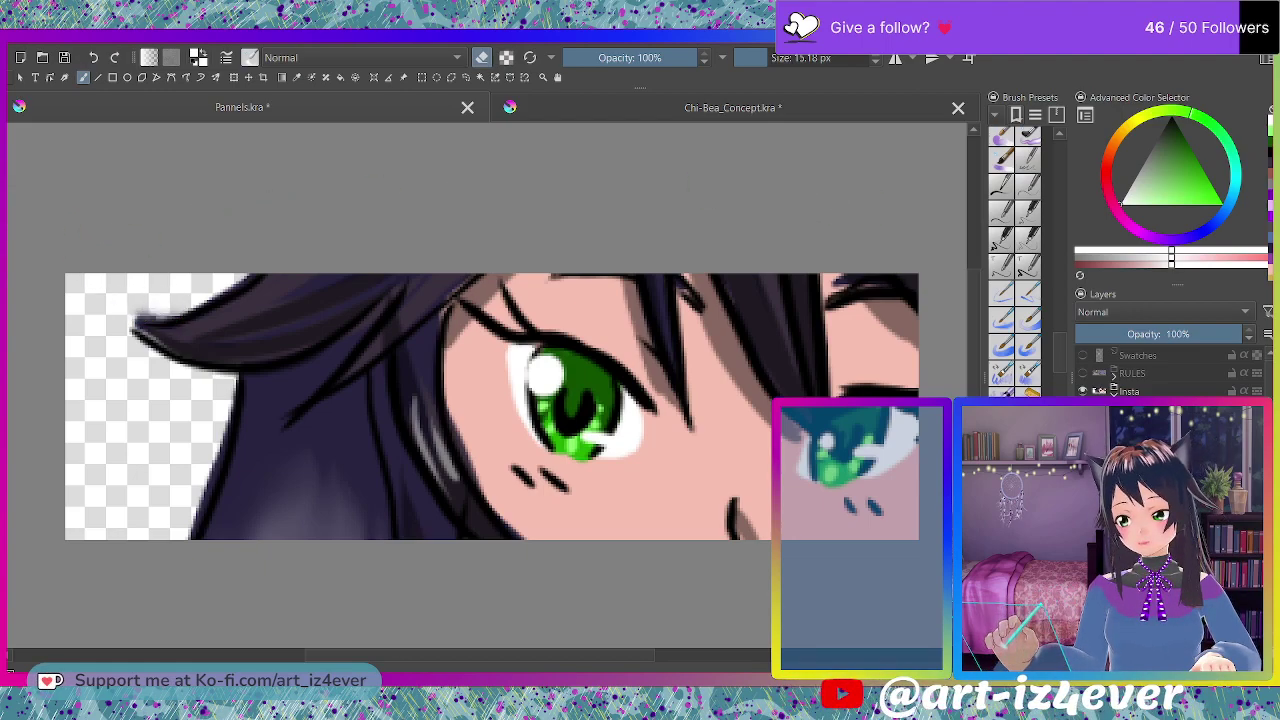
pyautogui.scroll(5, 1010, 264)
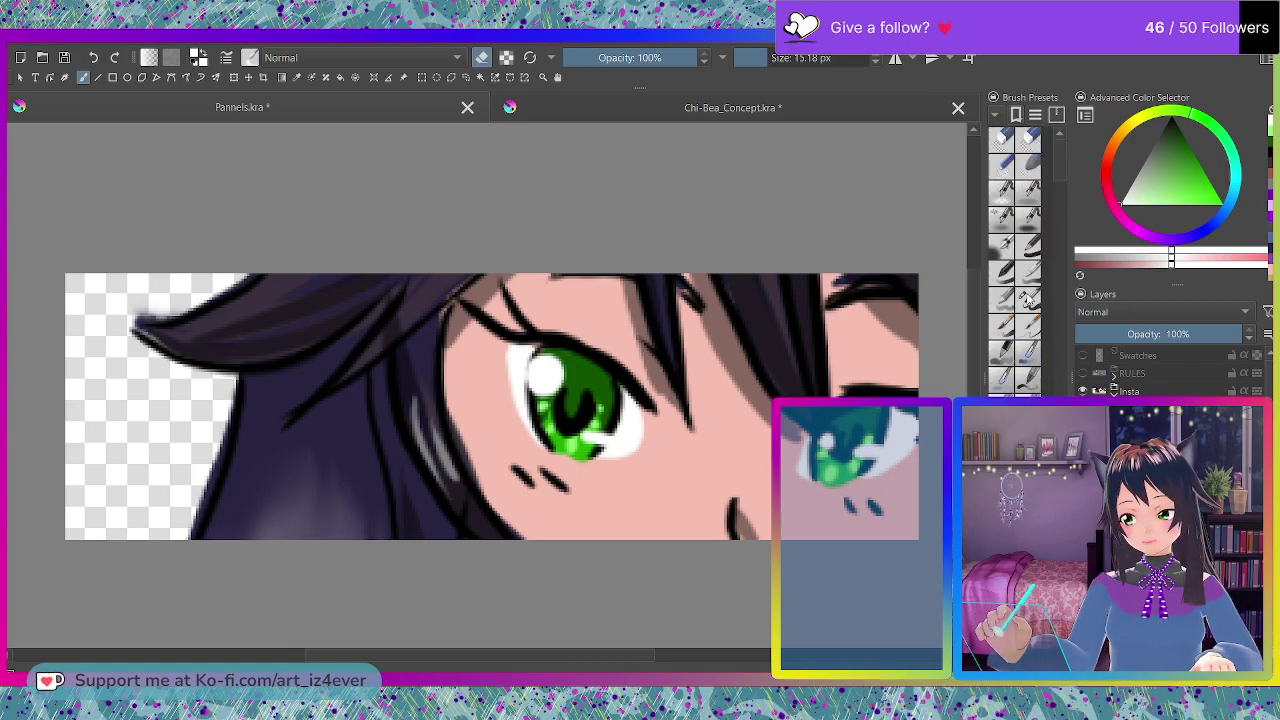
pyautogui.click(1027, 298)
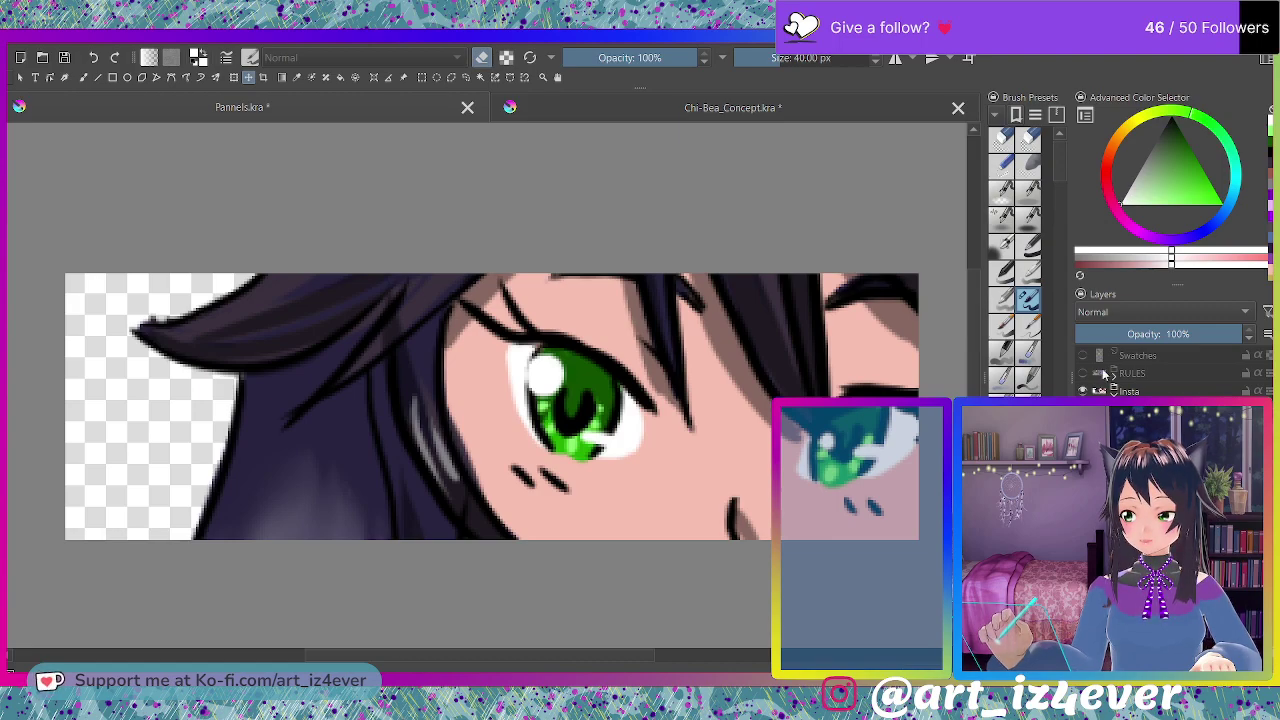
pyautogui.click(1110, 197)
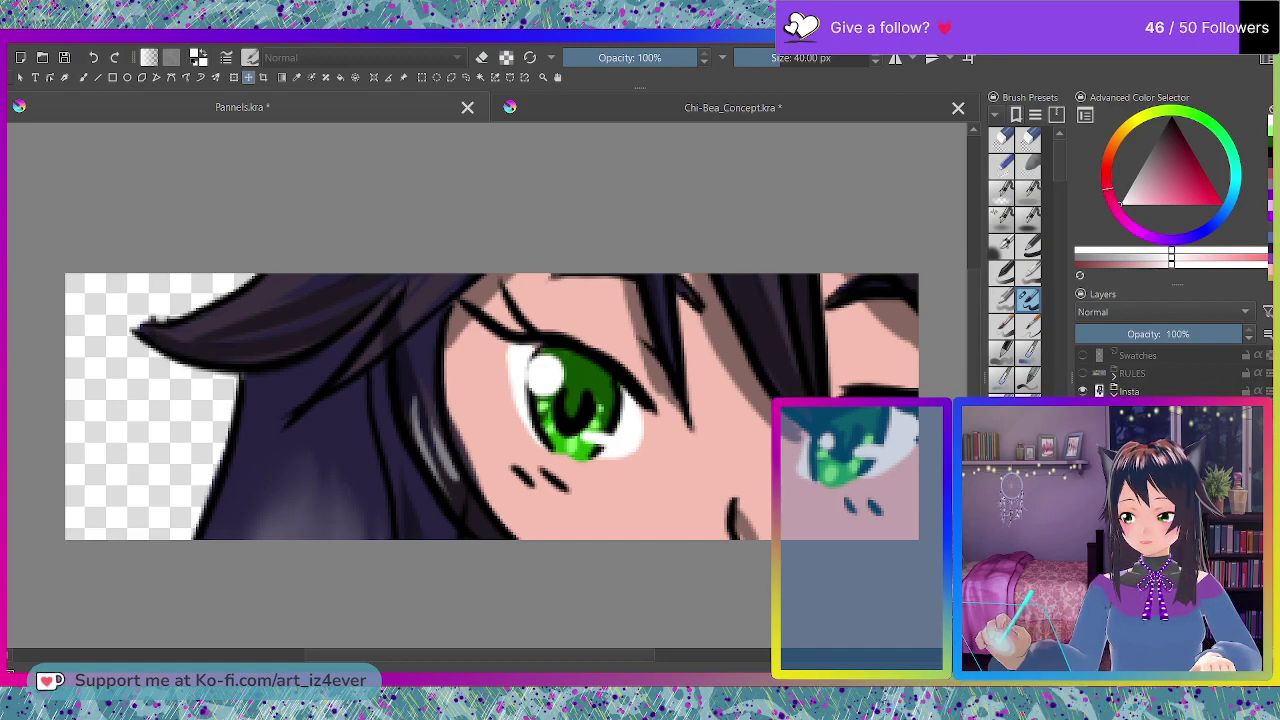
pyautogui.moveTo(1168, 196); pyautogui.dragTo(1252, 242)
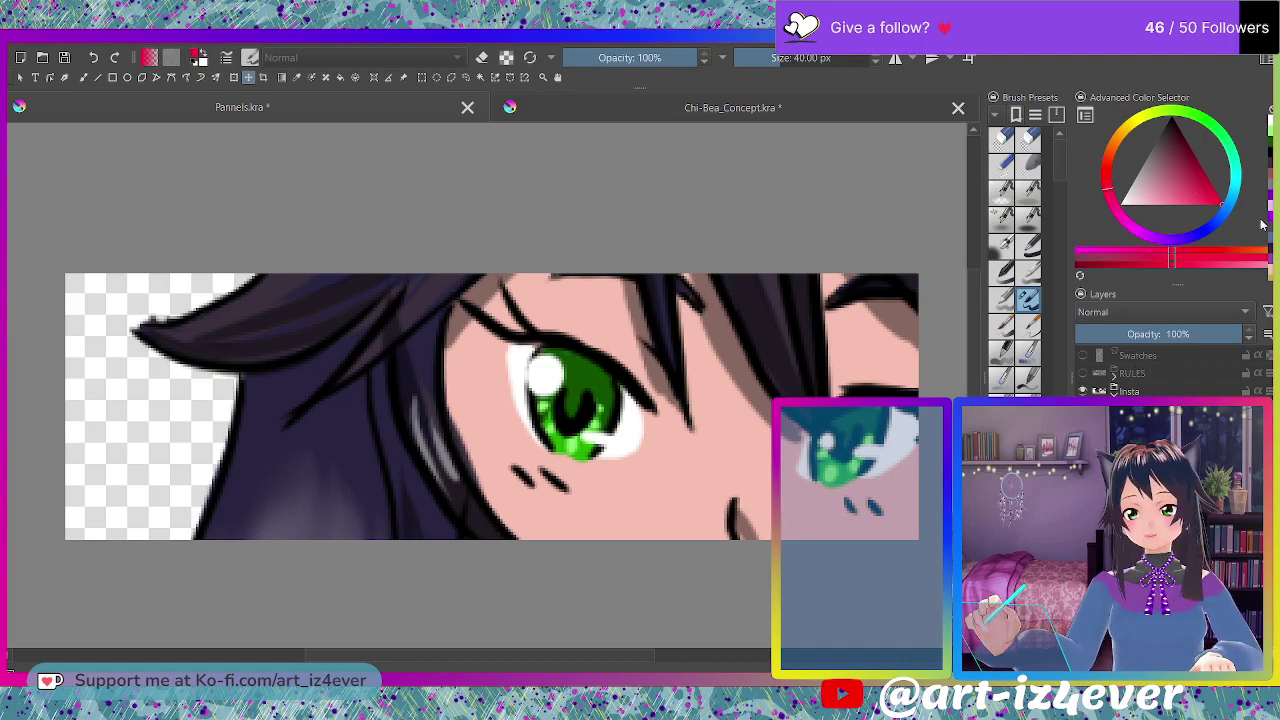
pyautogui.press('b')
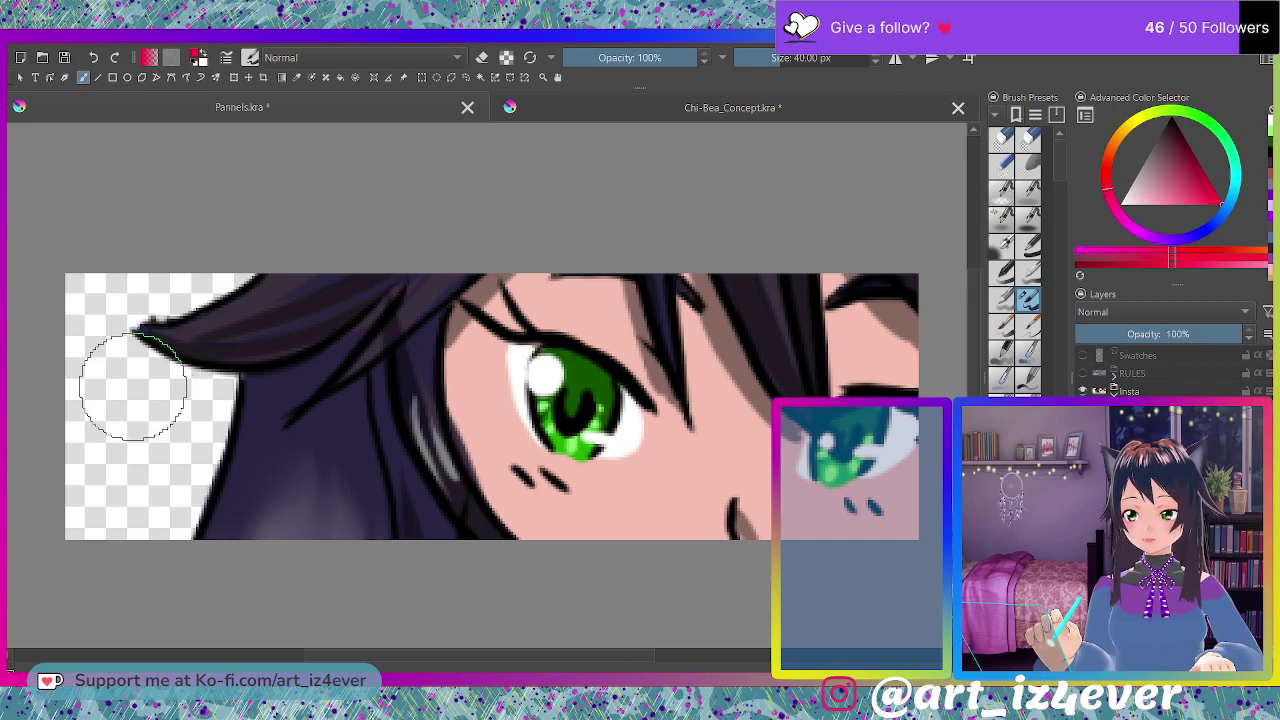
pyautogui.moveTo(140, 343)
pyautogui.mouseDown()
pyautogui.moveTo(111, 375)
pyautogui.moveTo(213, 327)
pyautogui.moveTo(130, 365)
pyautogui.moveTo(170, 340)
pyautogui.mouseUp()
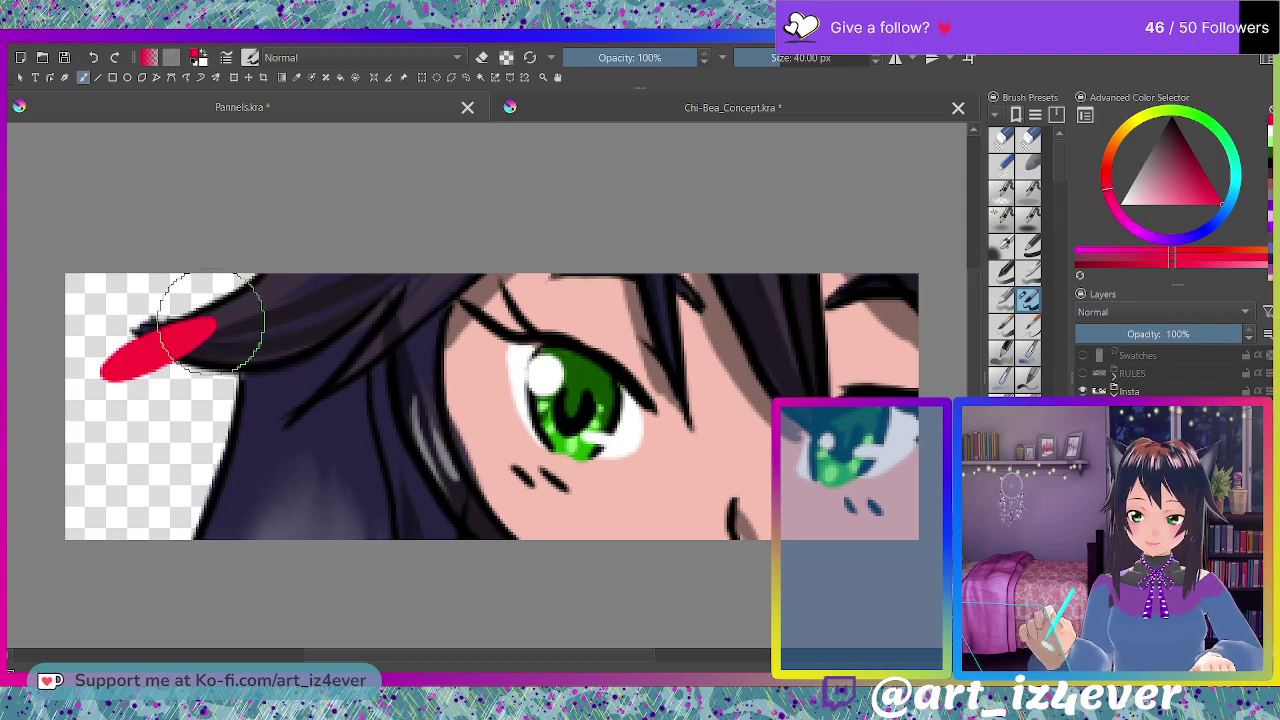
pyautogui.moveTo(170, 345)
pyautogui.mouseDown()
pyautogui.moveTo(185, 440)
pyautogui.moveTo(180, 411)
pyautogui.mouseUp()
pyautogui.moveTo(155, 458)
pyautogui.mouseDown()
pyautogui.moveTo(218, 427)
pyautogui.moveTo(205, 412)
pyautogui.moveTo(226, 428)
pyautogui.mouseUp()
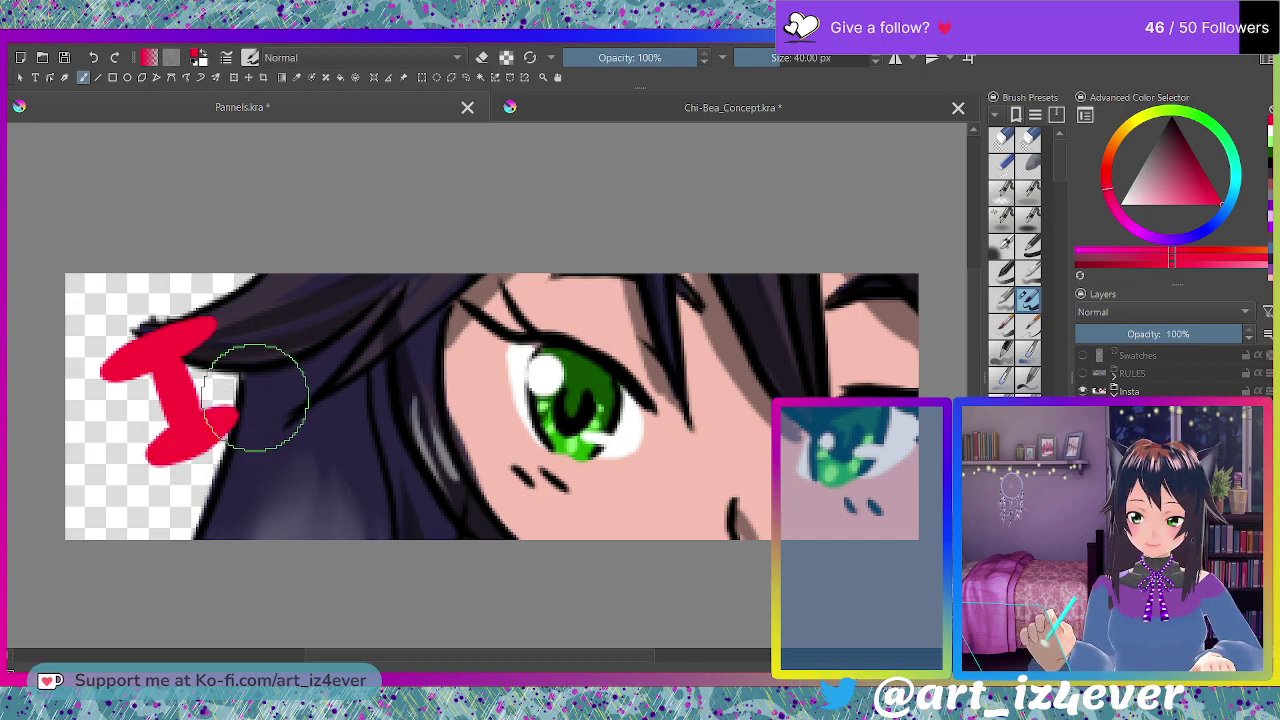
pyautogui.moveTo(264, 402)
pyautogui.mouseDown()
pyautogui.moveTo(249, 313)
pyautogui.moveTo(295, 367)
pyautogui.moveTo(301, 322)
pyautogui.moveTo(288, 292)
pyautogui.mouseUp()
pyautogui.moveTo(261, 396); pyautogui.dragTo(235, 315)
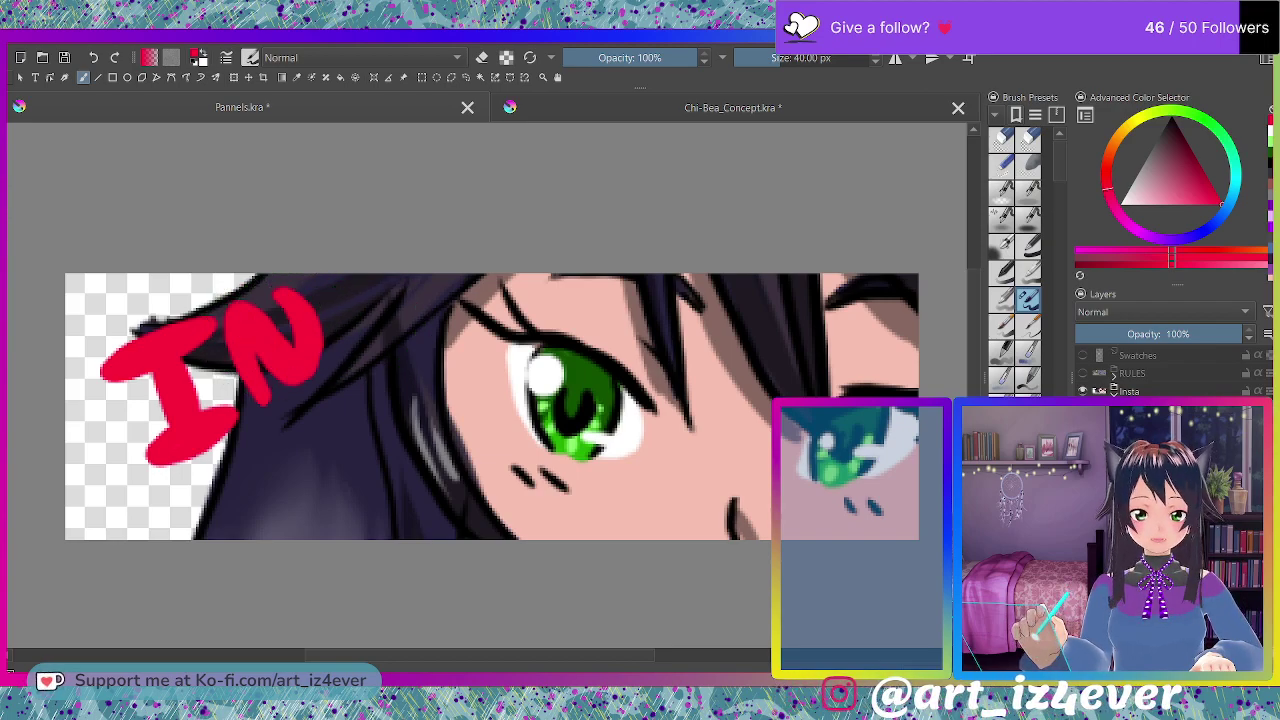
pyautogui.hotkey('ctrl', 'z')
pyautogui.hotkey('ctrl', 'z')
pyautogui.hotkey('ctrl', 'z')
pyautogui.hotkey('ctrl', 'z')
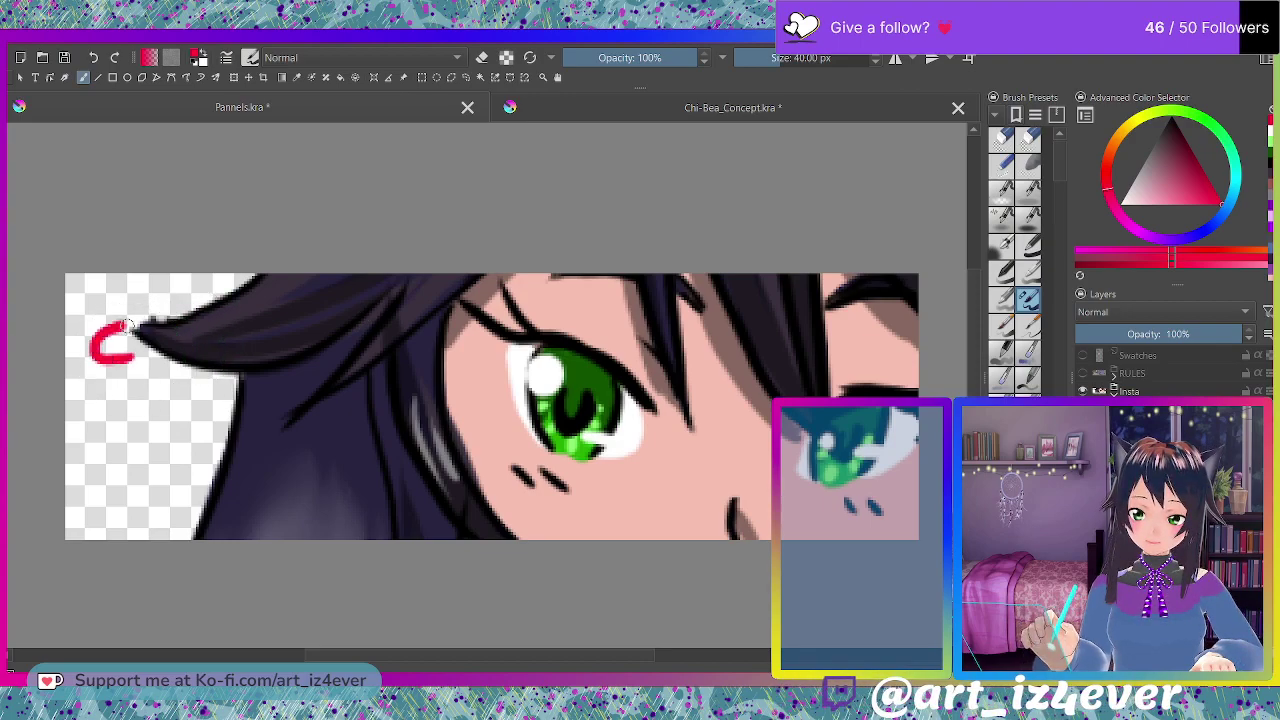
# Draw the slanted block letters "IN" as hollow red outlines over the empty area and hair beside the face.
pyautogui.moveTo(122, 325); pyautogui.dragTo(205, 336)
pyautogui.moveTo(193, 397)
pyautogui.mouseDown()
pyautogui.moveTo(186, 445)
pyautogui.moveTo(134, 458)
pyautogui.moveTo(121, 431)
pyautogui.moveTo(152, 412)
pyautogui.mouseUp()
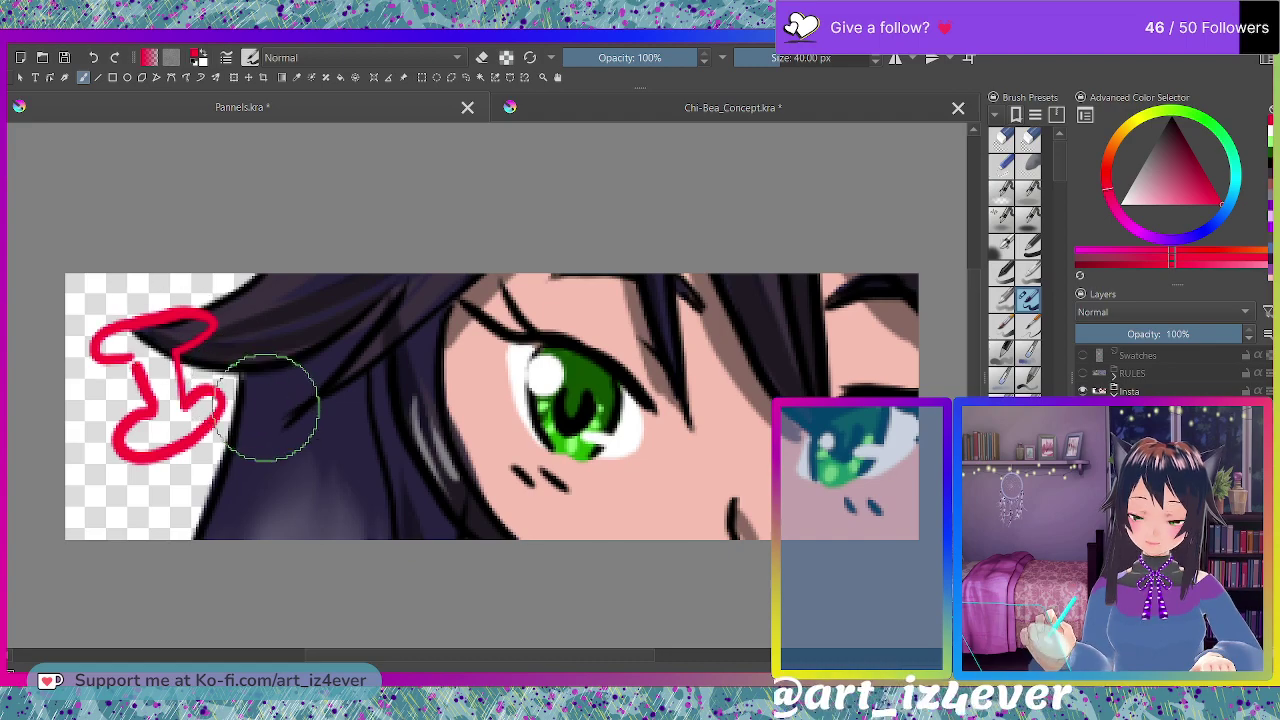
pyautogui.moveTo(226, 373)
pyautogui.mouseDown()
pyautogui.moveTo(259, 413)
pyautogui.moveTo(261, 373)
pyautogui.moveTo(217, 346)
pyautogui.moveTo(223, 288)
pyautogui.moveTo(257, 314)
pyautogui.mouseUp()
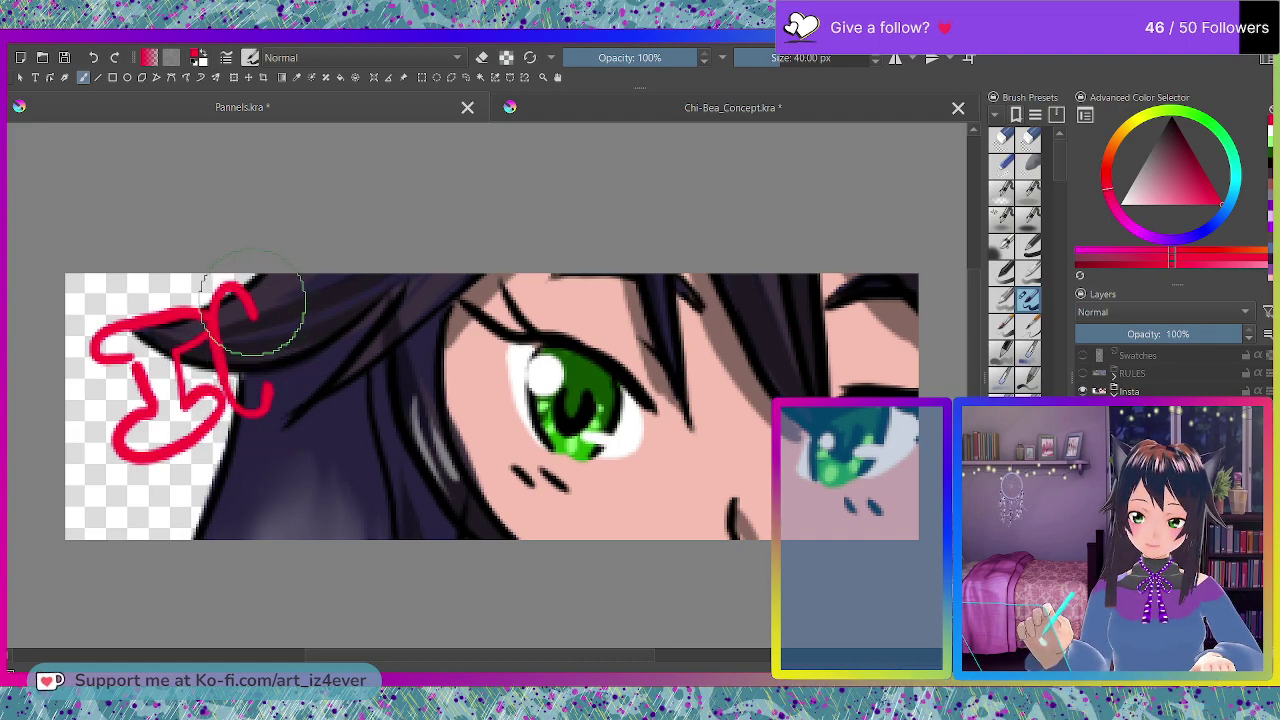
pyautogui.moveTo(277, 382)
pyautogui.mouseDown()
pyautogui.moveTo(320, 368)
pyautogui.moveTo(280, 276)
pyautogui.moveTo(258, 292)
pyautogui.mouseUp()
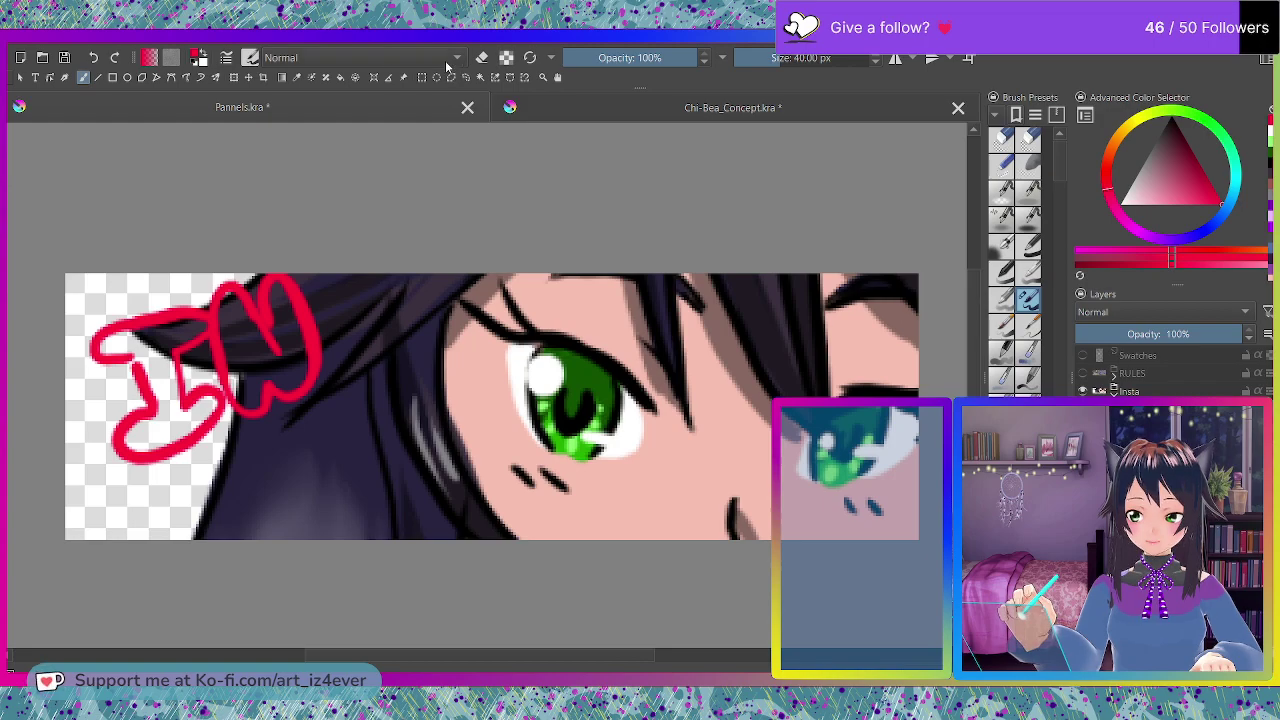
# Move the red IN lettering down to the lower-left corner of the banner.
pyautogui.click(248, 77)
pyautogui.moveTo(260, 344); pyautogui.dragTo(241, 428)
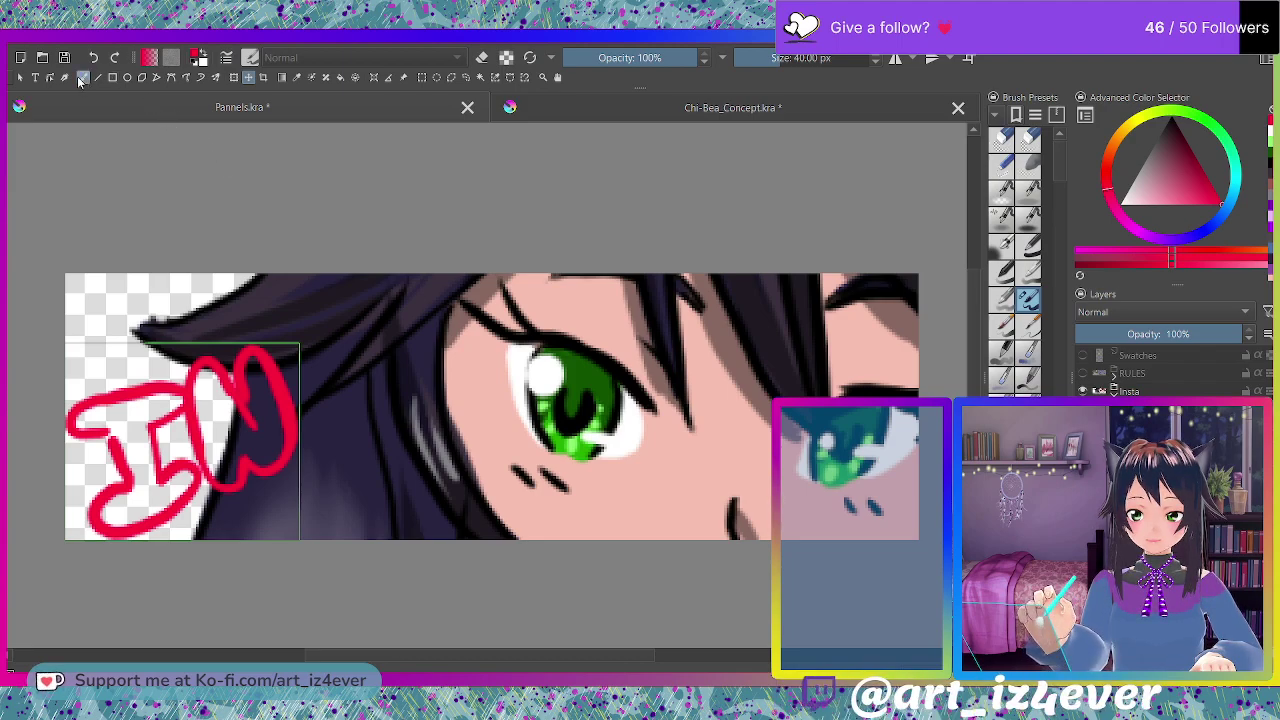
pyautogui.press('b')
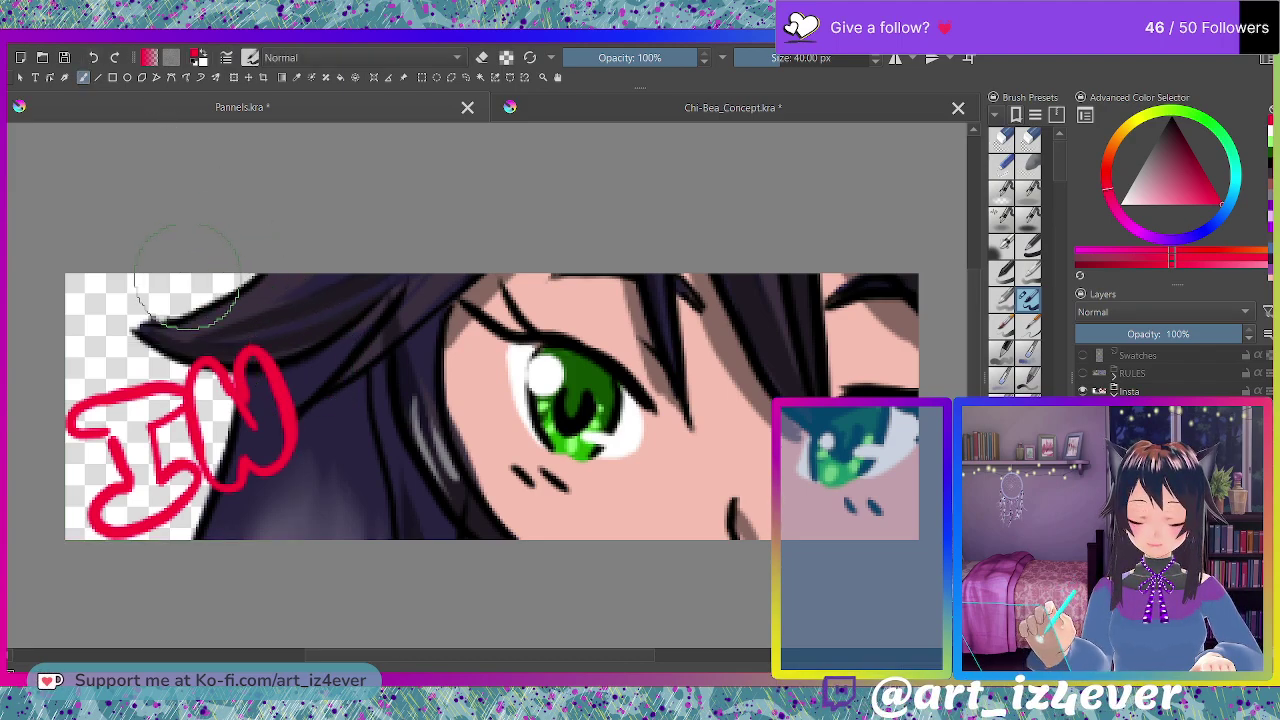
# Clean up the right side of the N and draw red bubble-letter outlines for an S and a T beside it.
pyautogui.press('e')
pyautogui.moveTo(265, 348)
pyautogui.mouseDown()
pyautogui.moveTo(285, 422)
pyautogui.moveTo(259, 397)
pyautogui.moveTo(280, 387)
pyautogui.moveTo(264, 351)
pyautogui.moveTo(245, 410)
pyautogui.moveTo(253, 349)
pyautogui.moveTo(277, 369)
pyautogui.moveTo(291, 447)
pyautogui.mouseUp()
pyautogui.press('e')
pyautogui.press('e')
pyautogui.click(292, 446)
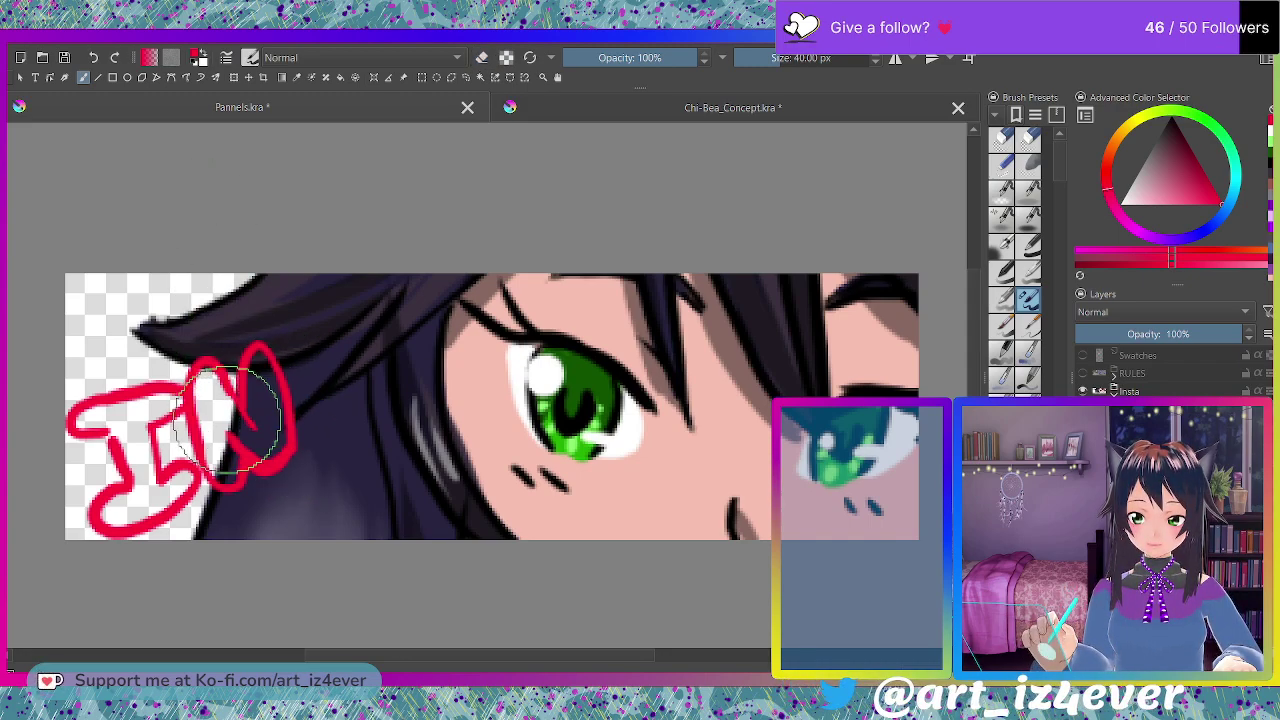
pyautogui.moveTo(313, 346)
pyautogui.mouseDown()
pyautogui.moveTo(334, 322)
pyautogui.moveTo(318, 364)
pyautogui.mouseUp()
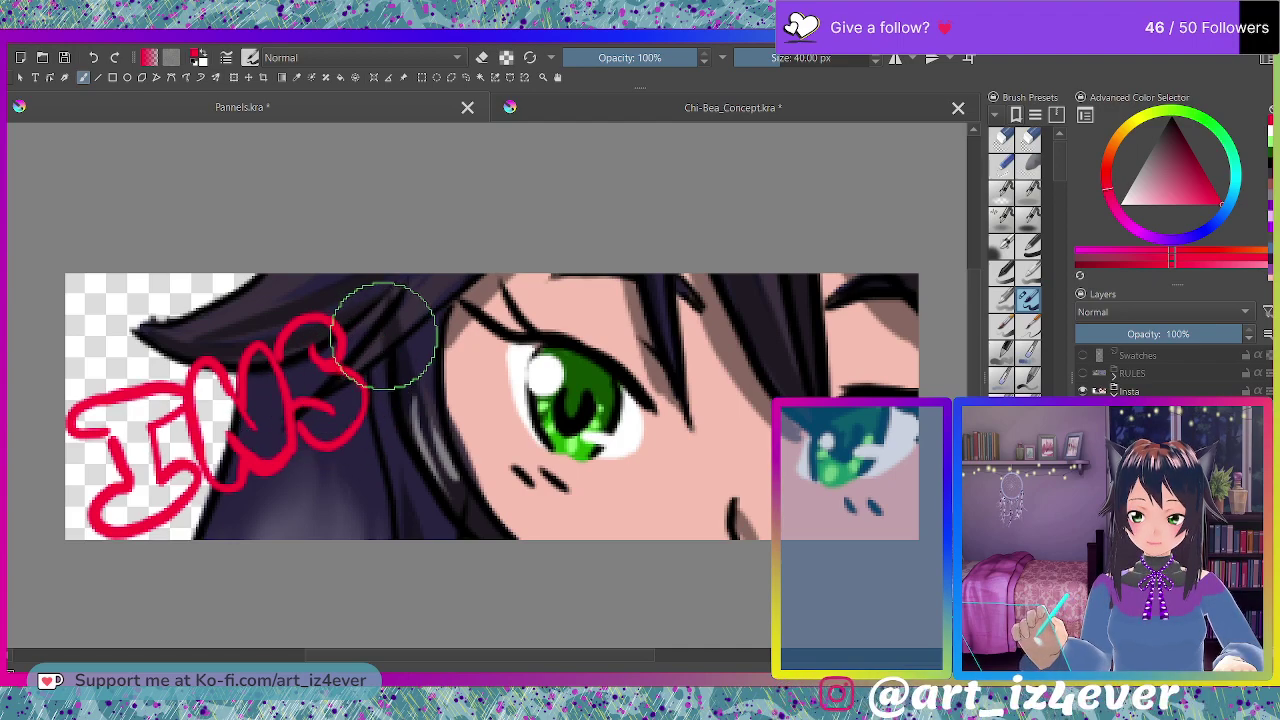
pyautogui.moveTo(383, 318)
pyautogui.mouseDown()
pyautogui.moveTo(341, 334)
pyautogui.moveTo(344, 308)
pyautogui.moveTo(330, 317)
pyautogui.moveTo(394, 277)
pyautogui.moveTo(419, 269)
pyautogui.moveTo(423, 292)
pyautogui.moveTo(429, 278)
pyautogui.moveTo(417, 305)
pyautogui.moveTo(435, 368)
pyautogui.moveTo(418, 398)
pyautogui.mouseUp()
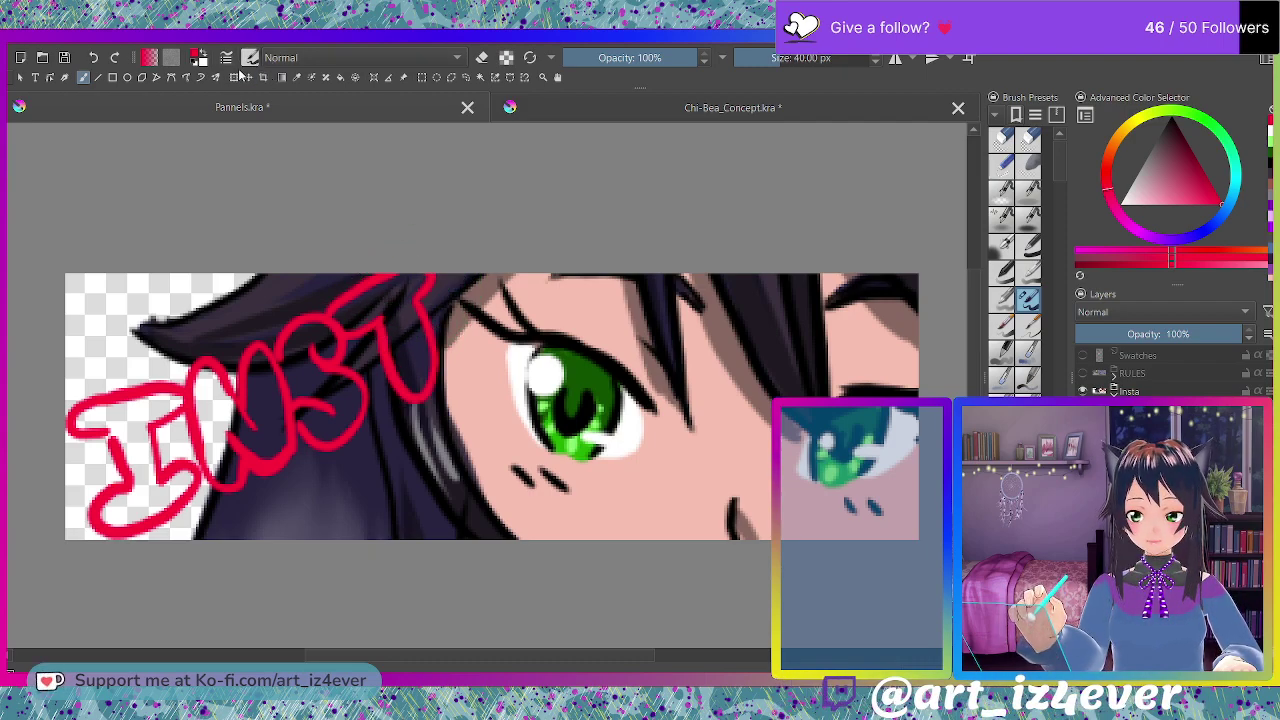
# Rotate the INST lettering so it runs level and move it up to the banner's top edge.
pyautogui.click(236, 77)
pyautogui.moveTo(446, 257); pyautogui.dragTo(481, 346)
pyautogui.moveTo(403, 402); pyautogui.dragTo(403, 355)
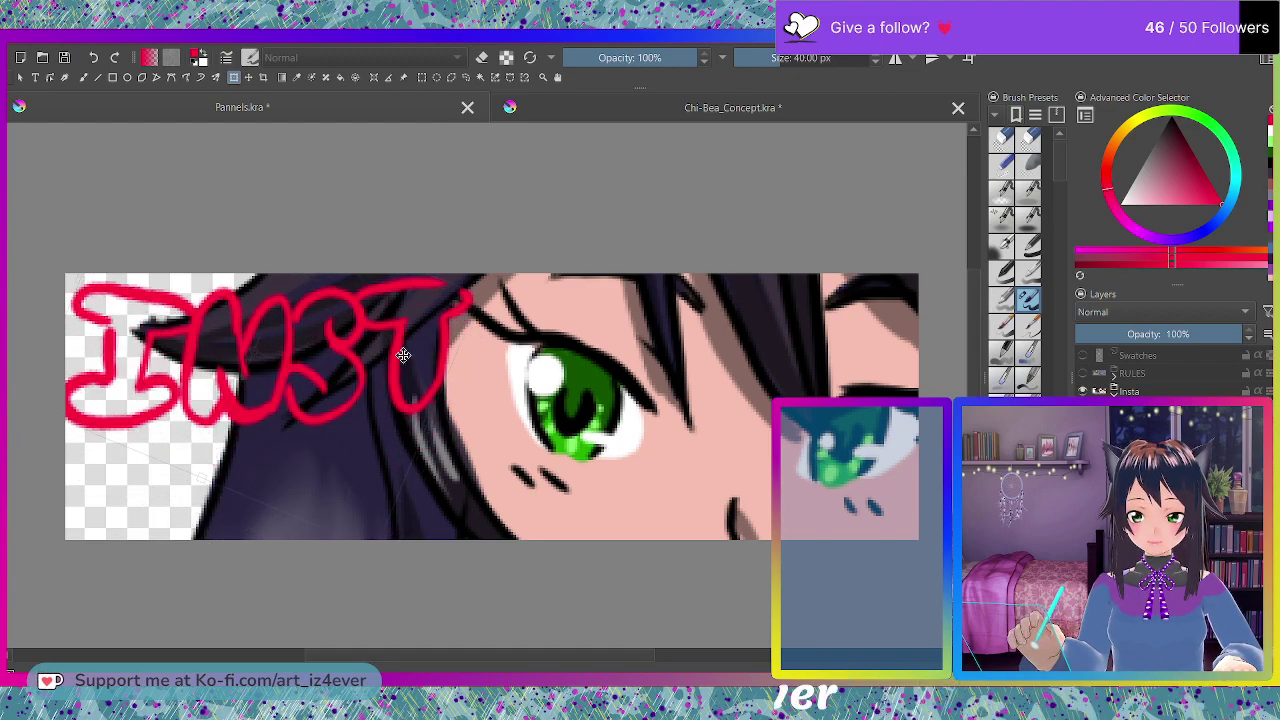
# Draw a red bubble-letter A outline after the T to complete the word INSTA.
pyautogui.click(86, 77)
pyautogui.moveTo(455, 402)
pyautogui.mouseDown()
pyautogui.moveTo(465, 325)
pyautogui.moveTo(487, 280)
pyautogui.moveTo(541, 320)
pyautogui.moveTo(543, 375)
pyautogui.moveTo(516, 418)
pyautogui.moveTo(489, 352)
pyautogui.moveTo(491, 401)
pyautogui.moveTo(459, 404)
pyautogui.mouseUp()
pyautogui.moveTo(492, 331); pyautogui.dragTo(500, 316)
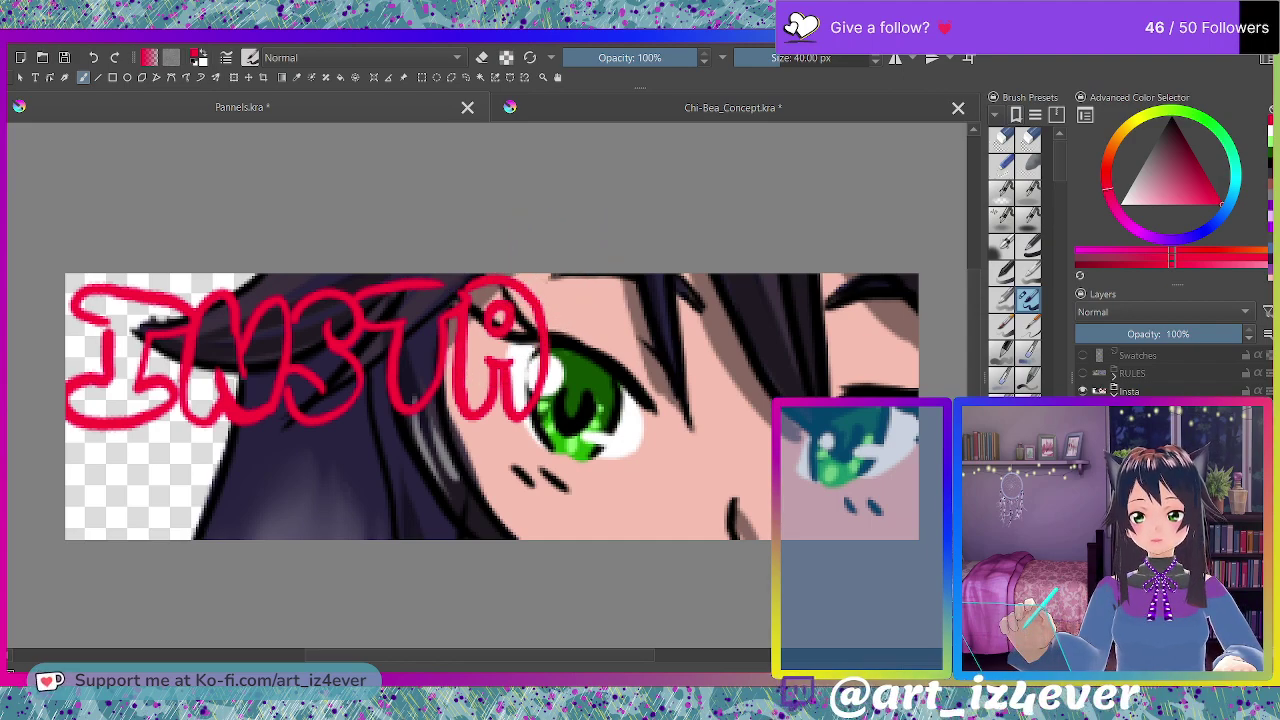
# Move the INSTA lettering down to the banner's bottom edge and shift the character artwork slightly up and to the right.
pyautogui.click(248, 77)
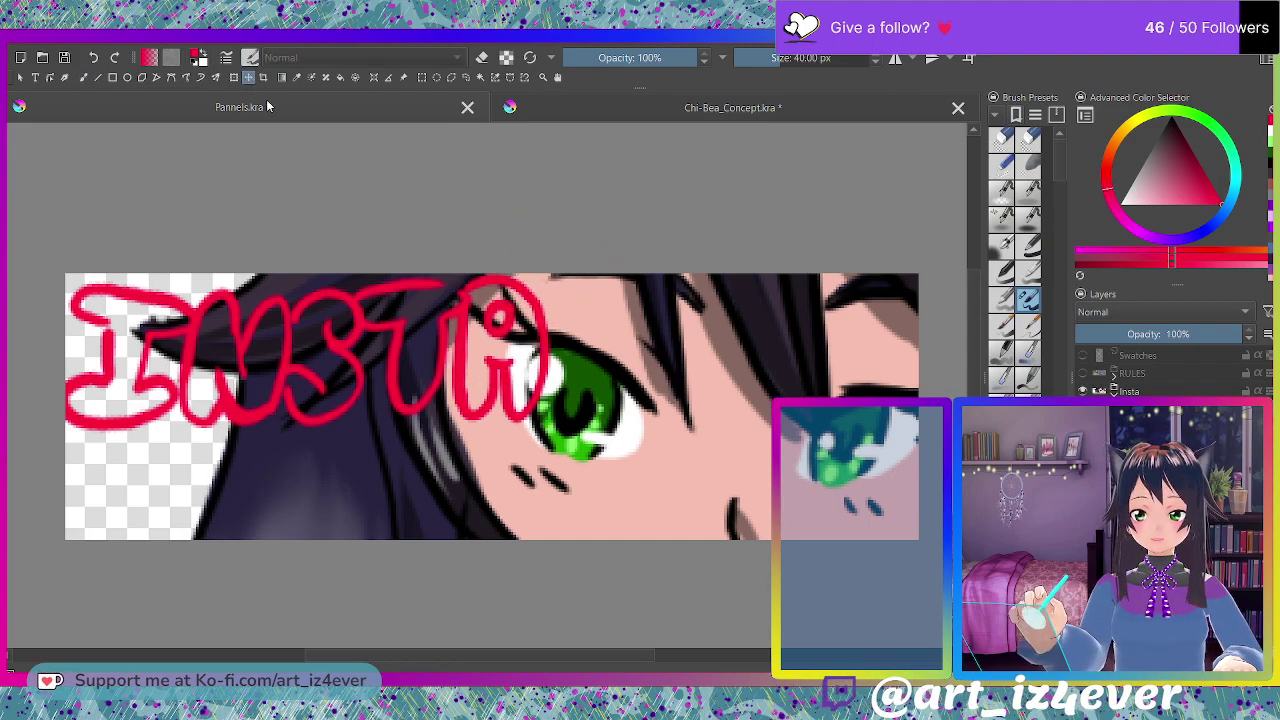
pyautogui.moveTo(494, 354); pyautogui.dragTo(489, 467)
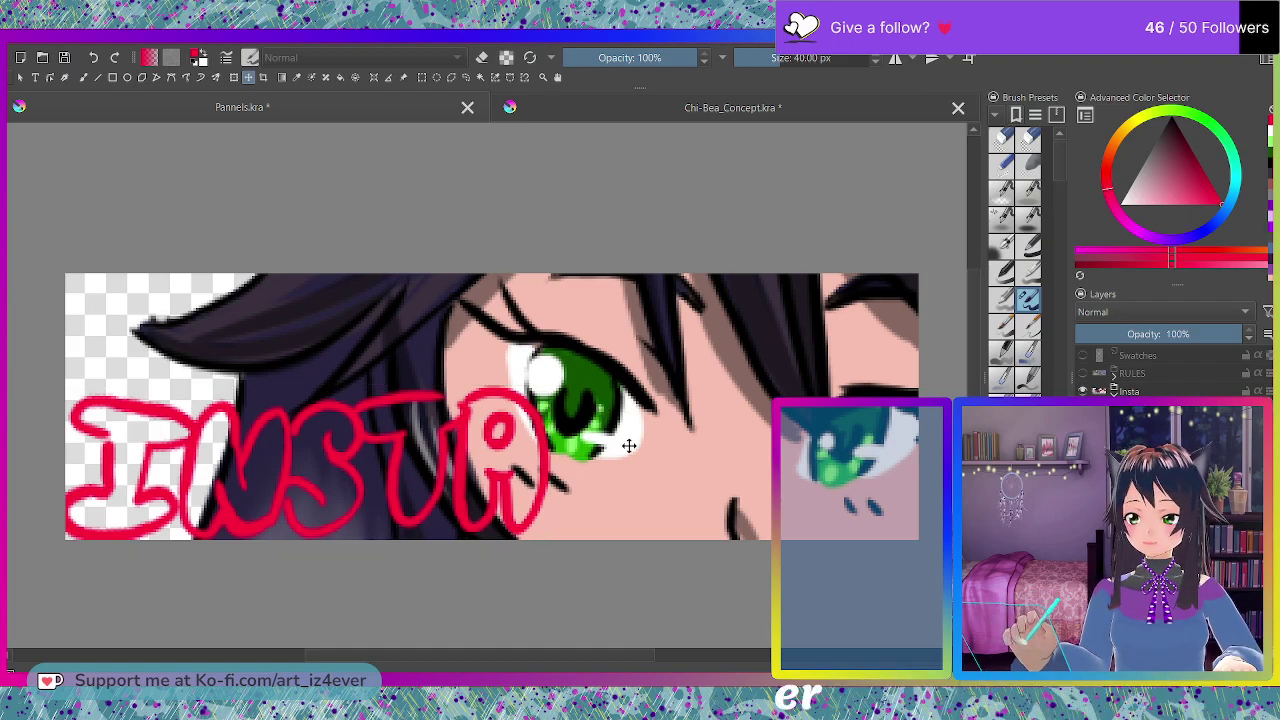
pyautogui.moveTo(623, 483); pyautogui.dragTo(651, 455)
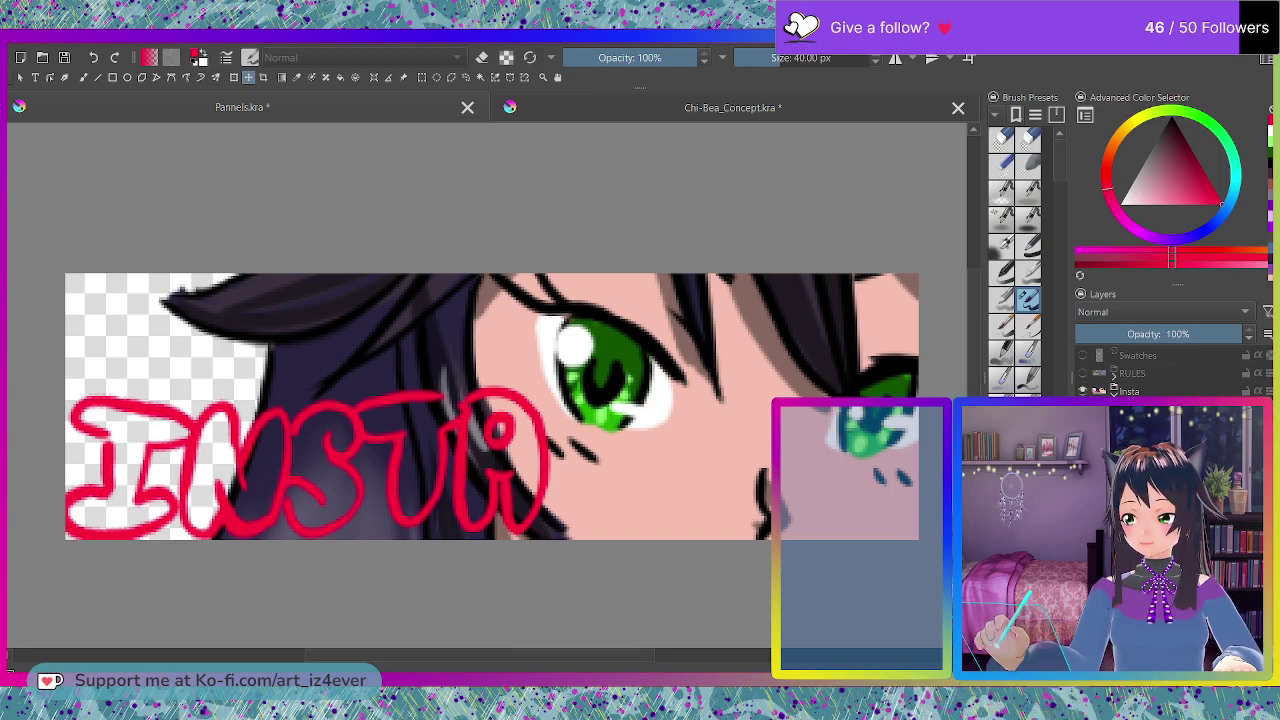
# Paint the insides of the letters I, N and S with bright purple, using the 40 px brush.
pyautogui.click(1148, 239)
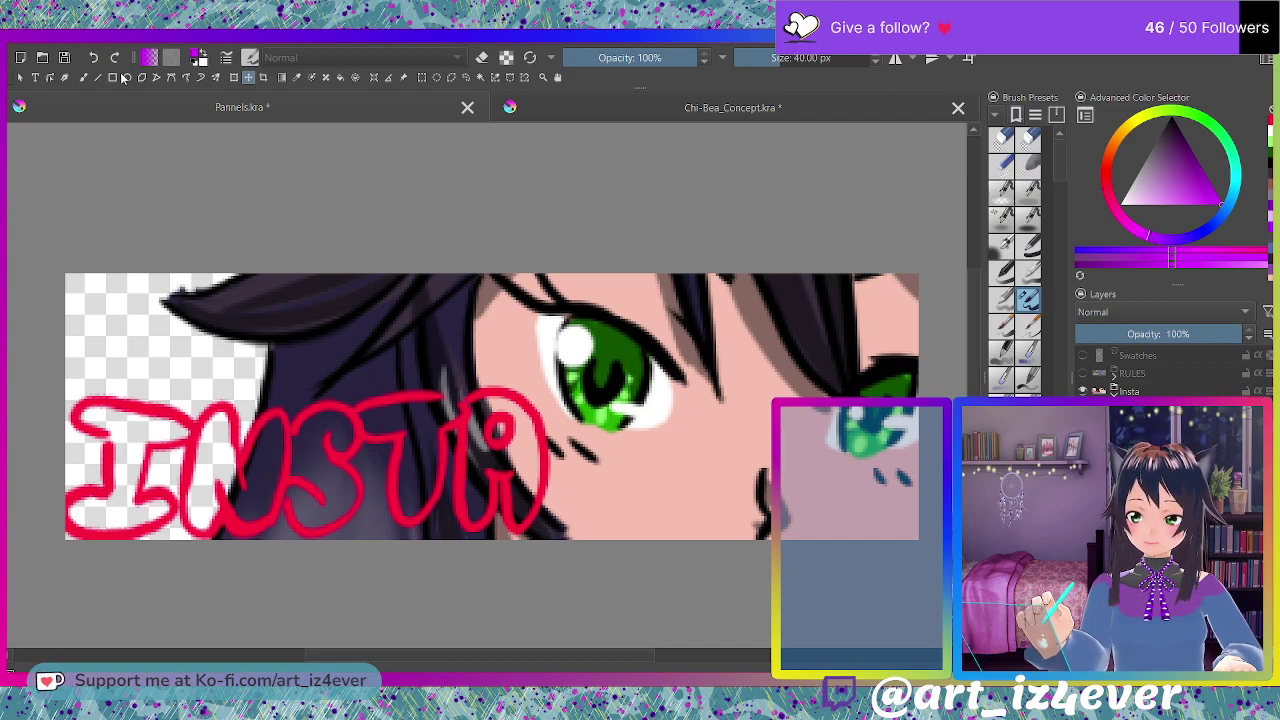
pyautogui.click(83, 77)
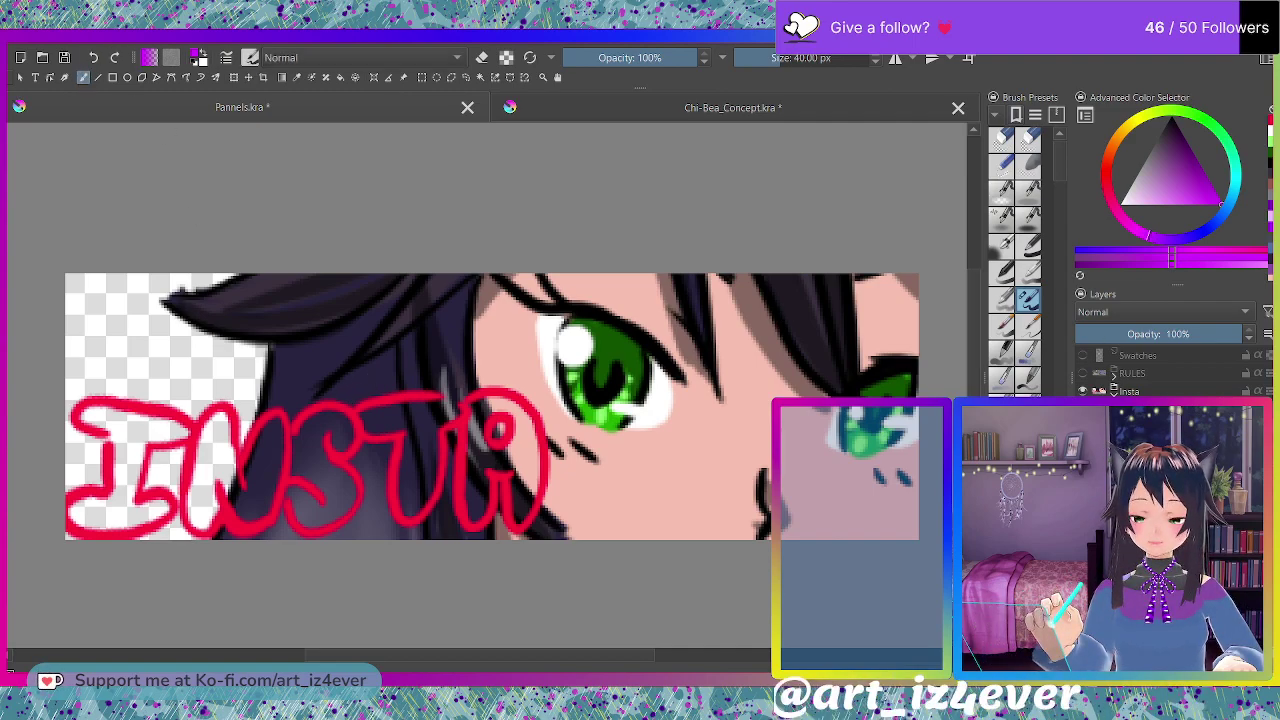
pyautogui.moveTo(136, 430)
pyautogui.mouseDown()
pyautogui.moveTo(90, 413)
pyautogui.moveTo(162, 427)
pyautogui.mouseUp()
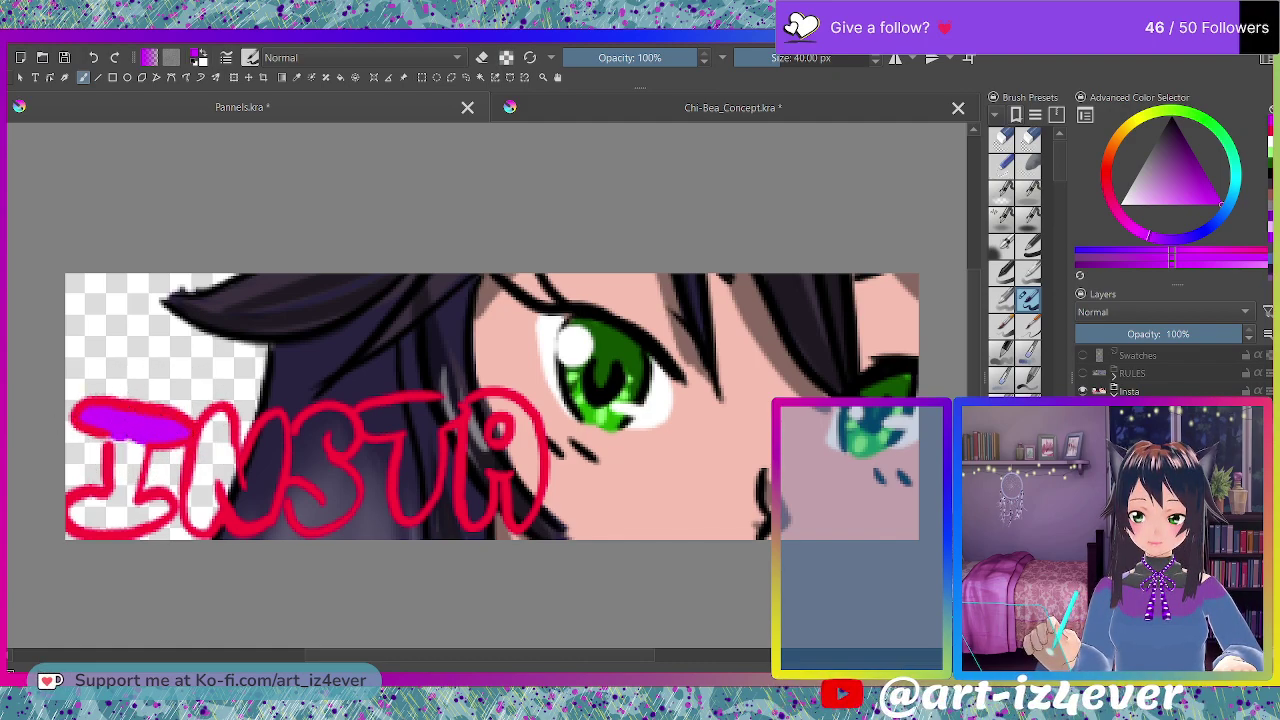
pyautogui.moveTo(83, 505); pyautogui.dragTo(160, 511)
pyautogui.moveTo(144, 442)
pyautogui.mouseDown()
pyautogui.moveTo(125, 487)
pyautogui.moveTo(127, 447)
pyautogui.moveTo(118, 492)
pyautogui.moveTo(121, 420)
pyautogui.moveTo(125, 490)
pyautogui.mouseUp()
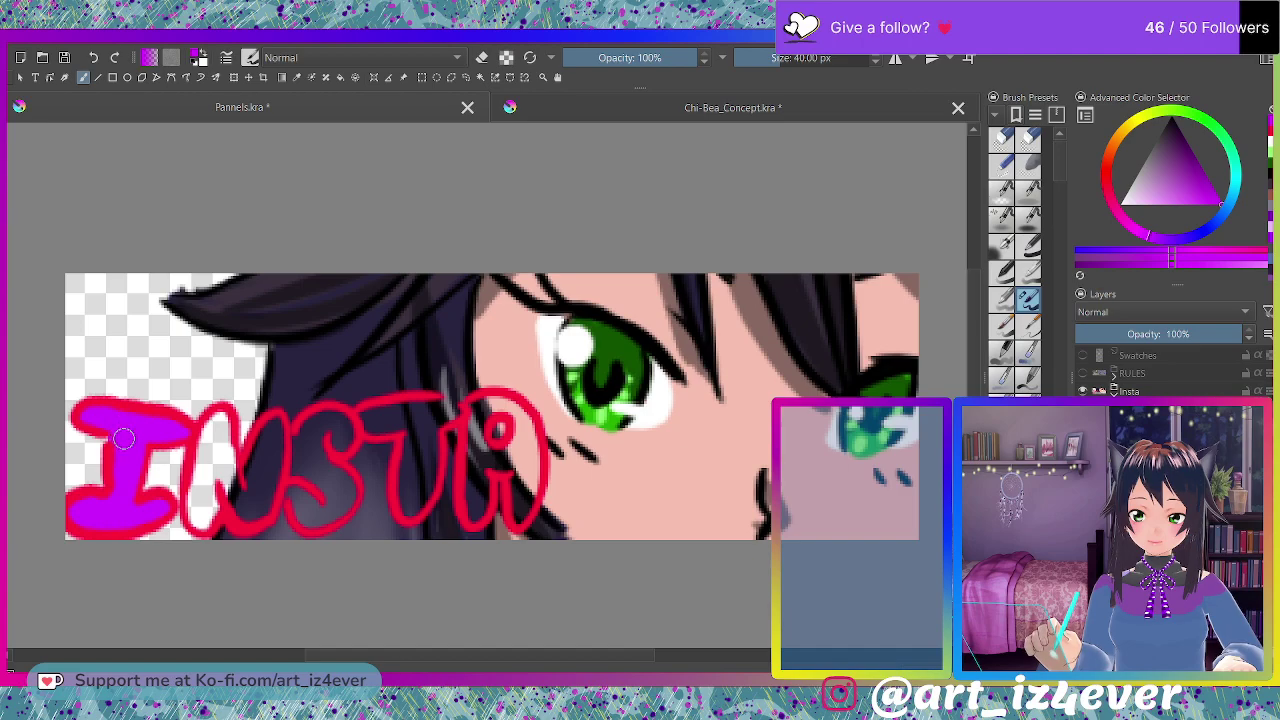
pyautogui.moveTo(222, 456)
pyautogui.mouseDown()
pyautogui.moveTo(220, 418)
pyautogui.moveTo(199, 517)
pyautogui.moveTo(200, 480)
pyautogui.moveTo(206, 518)
pyautogui.moveTo(246, 498)
pyautogui.moveTo(226, 465)
pyautogui.moveTo(245, 507)
pyautogui.moveTo(227, 449)
pyautogui.moveTo(240, 506)
pyautogui.moveTo(249, 482)
pyautogui.moveTo(256, 506)
pyautogui.moveTo(265, 426)
pyautogui.moveTo(263, 476)
pyautogui.moveTo(277, 430)
pyautogui.moveTo(261, 495)
pyautogui.mouseUp()
pyautogui.moveTo(308, 445)
pyautogui.mouseDown()
pyautogui.moveTo(340, 448)
pyautogui.moveTo(330, 420)
pyautogui.moveTo(307, 439)
pyautogui.moveTo(340, 491)
pyautogui.mouseUp()
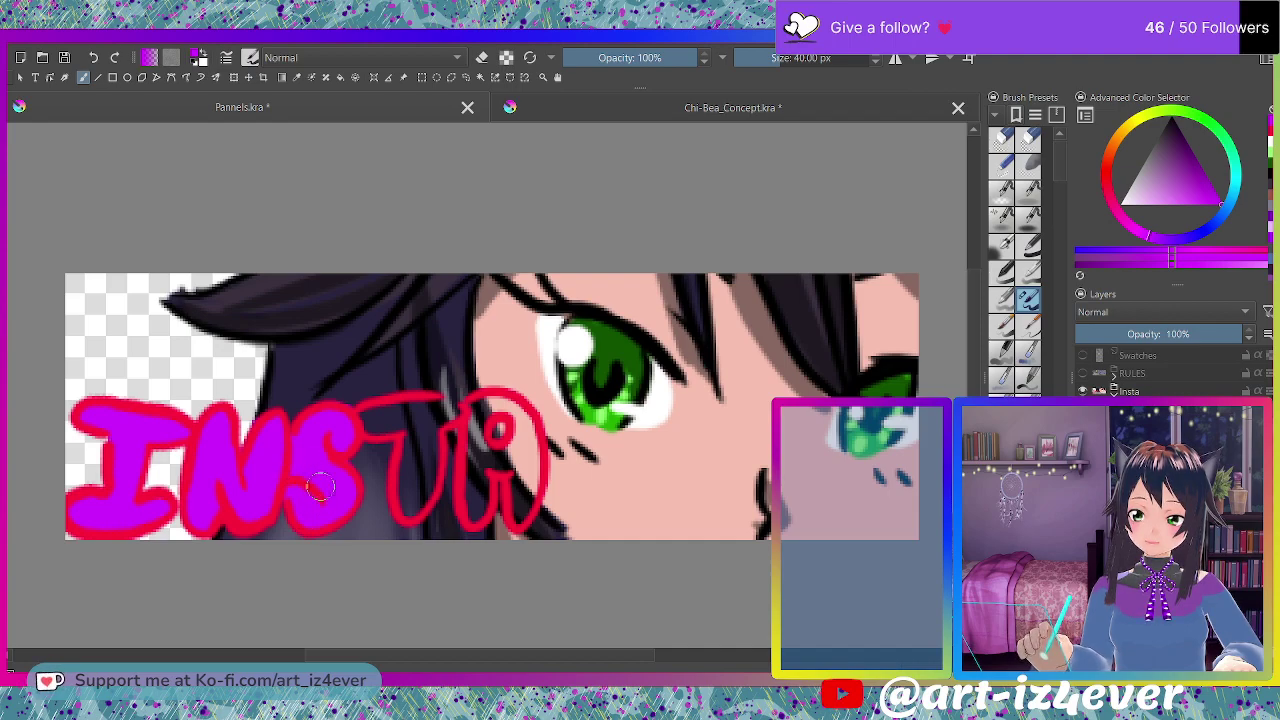
# Paint the insides of the letters T and A with the same purple.
pyautogui.moveTo(459, 409)
pyautogui.mouseDown()
pyautogui.moveTo(440, 405)
pyautogui.moveTo(447, 416)
pyautogui.mouseUp()
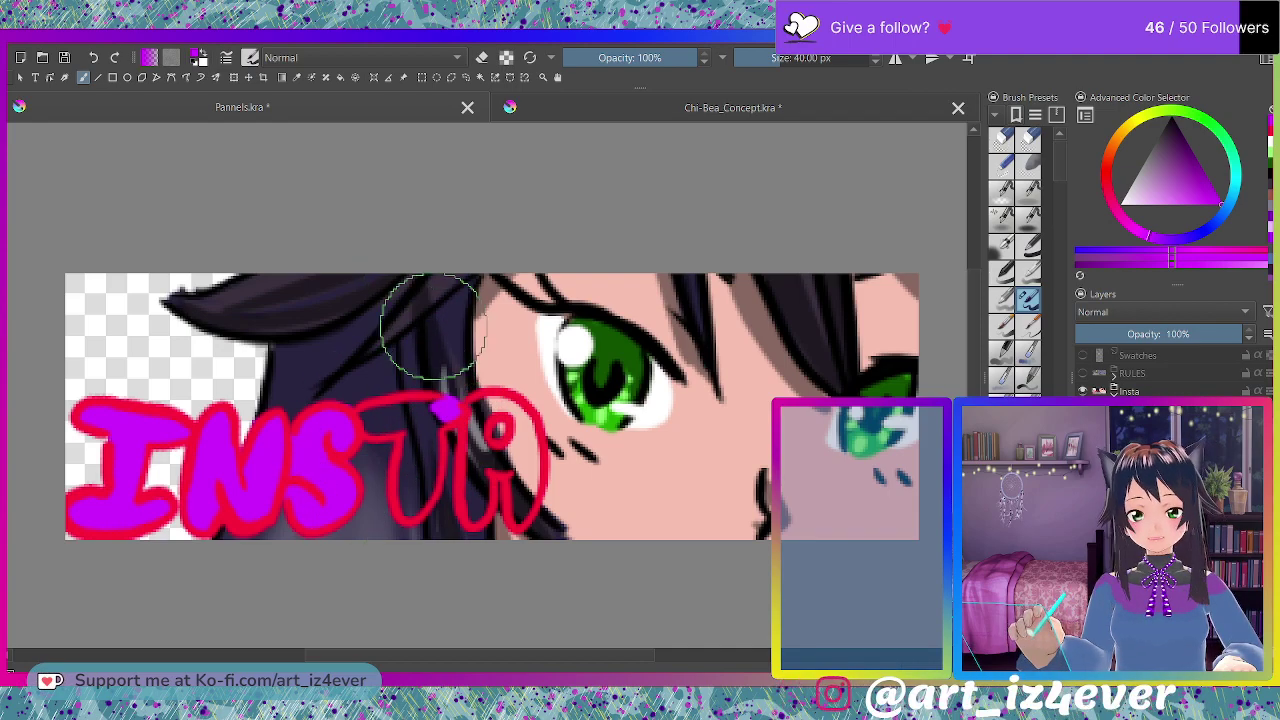
pyautogui.moveTo(455, 406)
pyautogui.mouseDown()
pyautogui.moveTo(356, 424)
pyautogui.moveTo(428, 426)
pyautogui.moveTo(360, 419)
pyautogui.moveTo(442, 407)
pyautogui.moveTo(410, 435)
pyautogui.moveTo(408, 514)
pyautogui.moveTo(428, 490)
pyautogui.moveTo(432, 424)
pyautogui.moveTo(416, 500)
pyautogui.mouseUp()
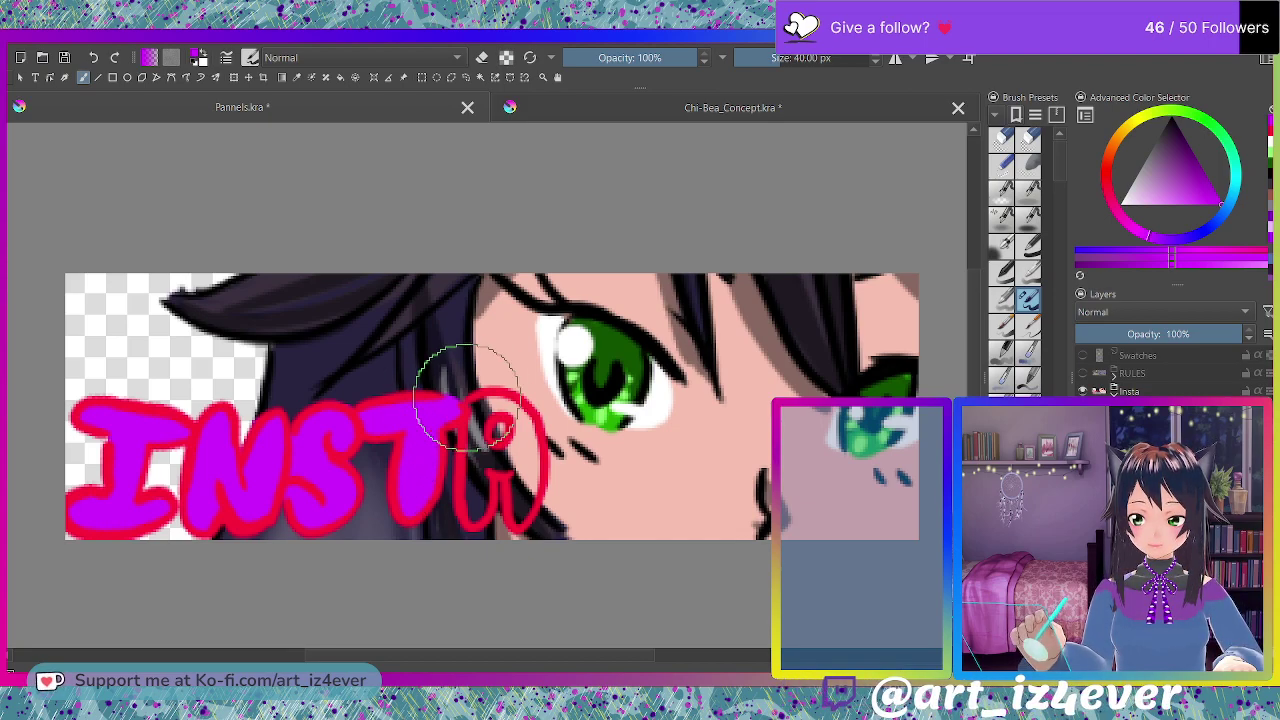
pyautogui.moveTo(476, 423)
pyautogui.mouseDown()
pyautogui.moveTo(478, 405)
pyautogui.moveTo(528, 420)
pyautogui.moveTo(520, 440)
pyautogui.mouseUp()
pyautogui.moveTo(519, 519)
pyautogui.mouseDown()
pyautogui.moveTo(532, 431)
pyautogui.moveTo(531, 463)
pyautogui.moveTo(495, 468)
pyautogui.moveTo(479, 449)
pyautogui.moveTo(482, 420)
pyautogui.moveTo(484, 494)
pyautogui.mouseUp()
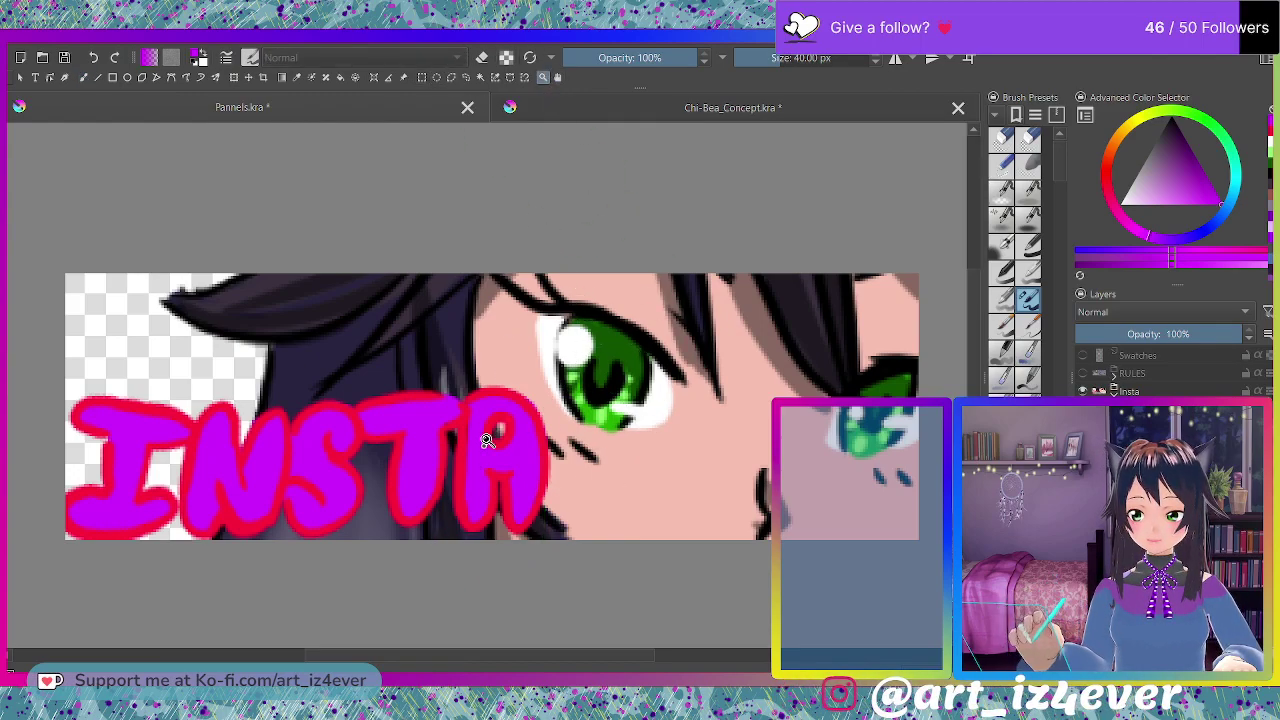
# Select the whole INSTA lettering area by contiguous selection.
pyautogui.click(480, 78)
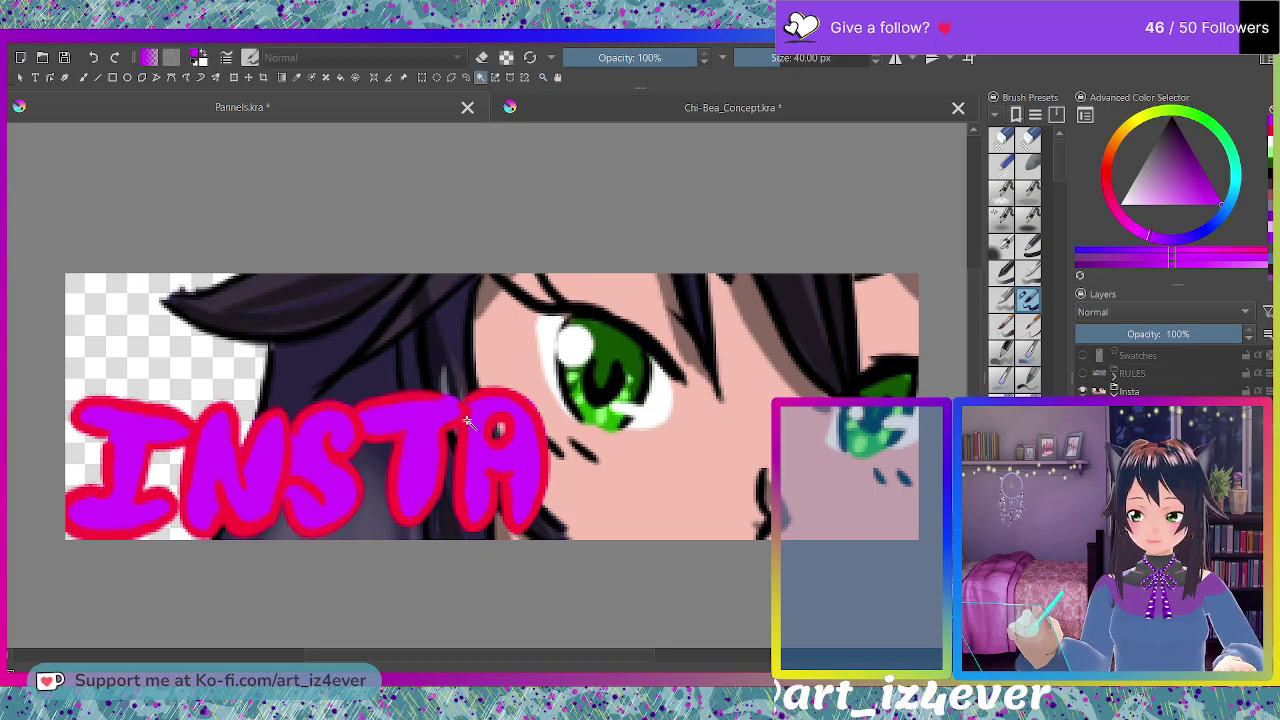
pyautogui.click(491, 456)
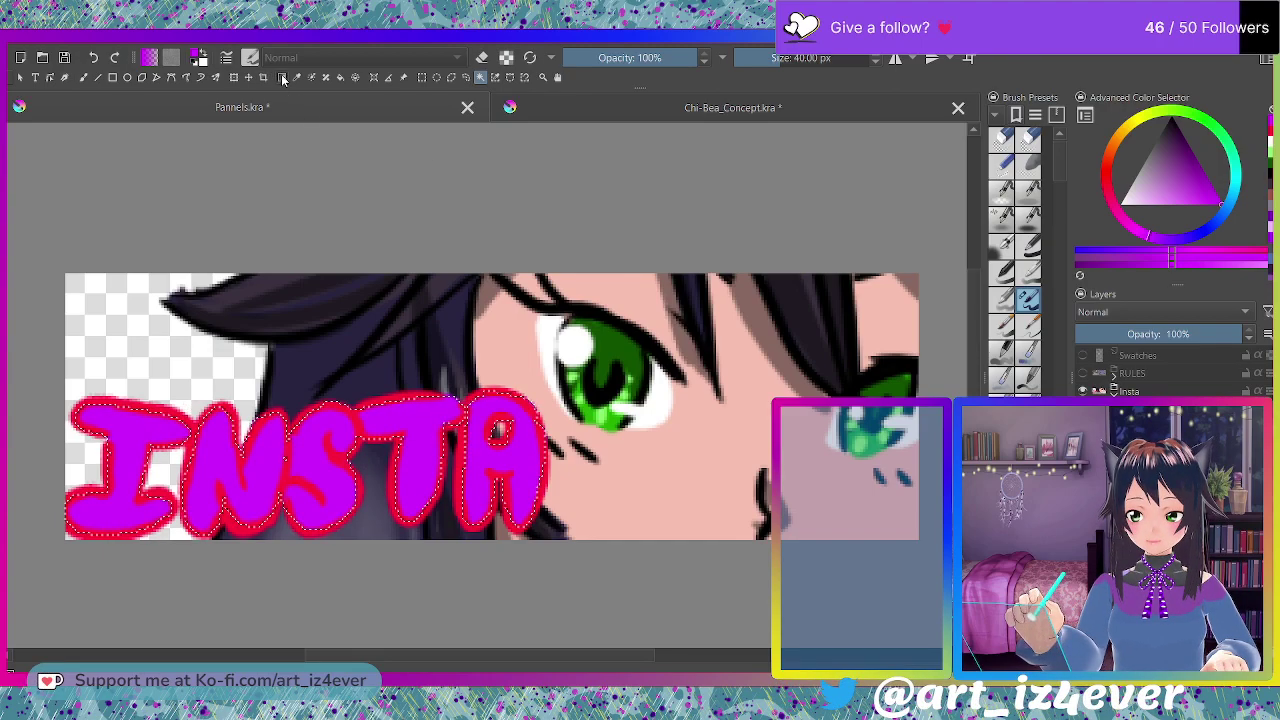
# Try light blue and green gradients fading inward from the A across the selected lettering.
pyautogui.click(1220, 212)
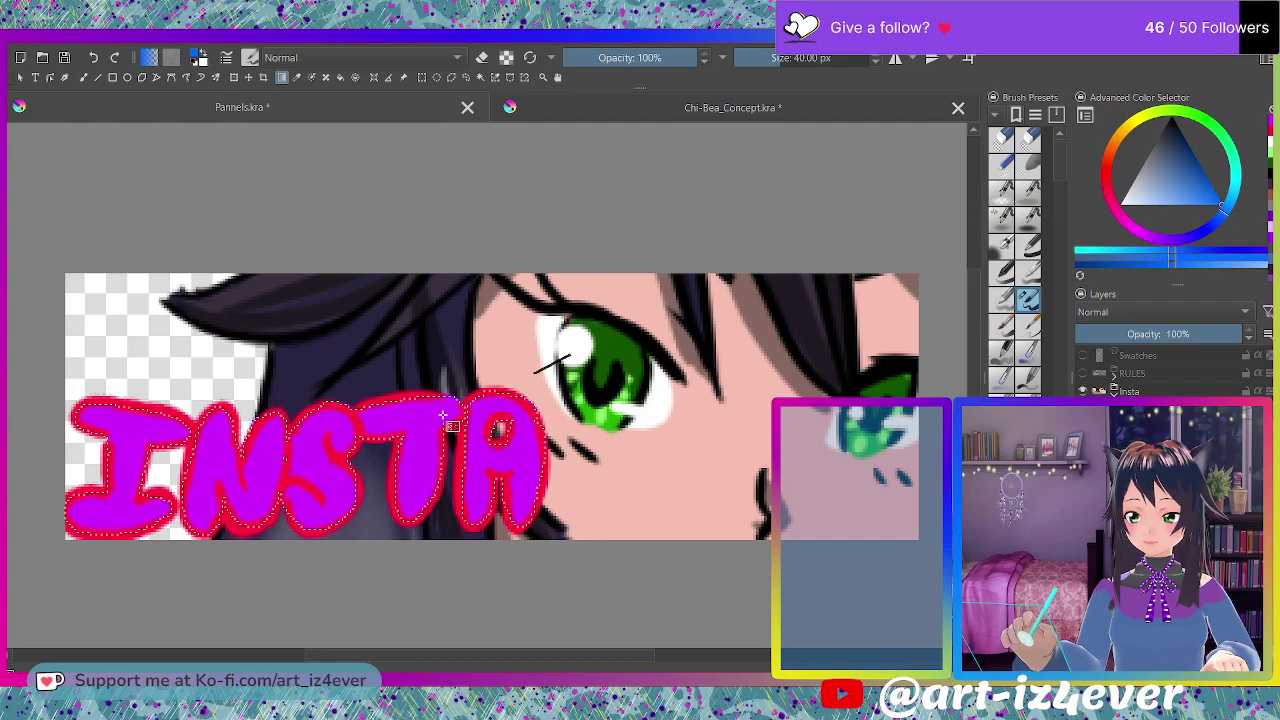
pyautogui.moveTo(488, 410); pyautogui.dragTo(352, 458)
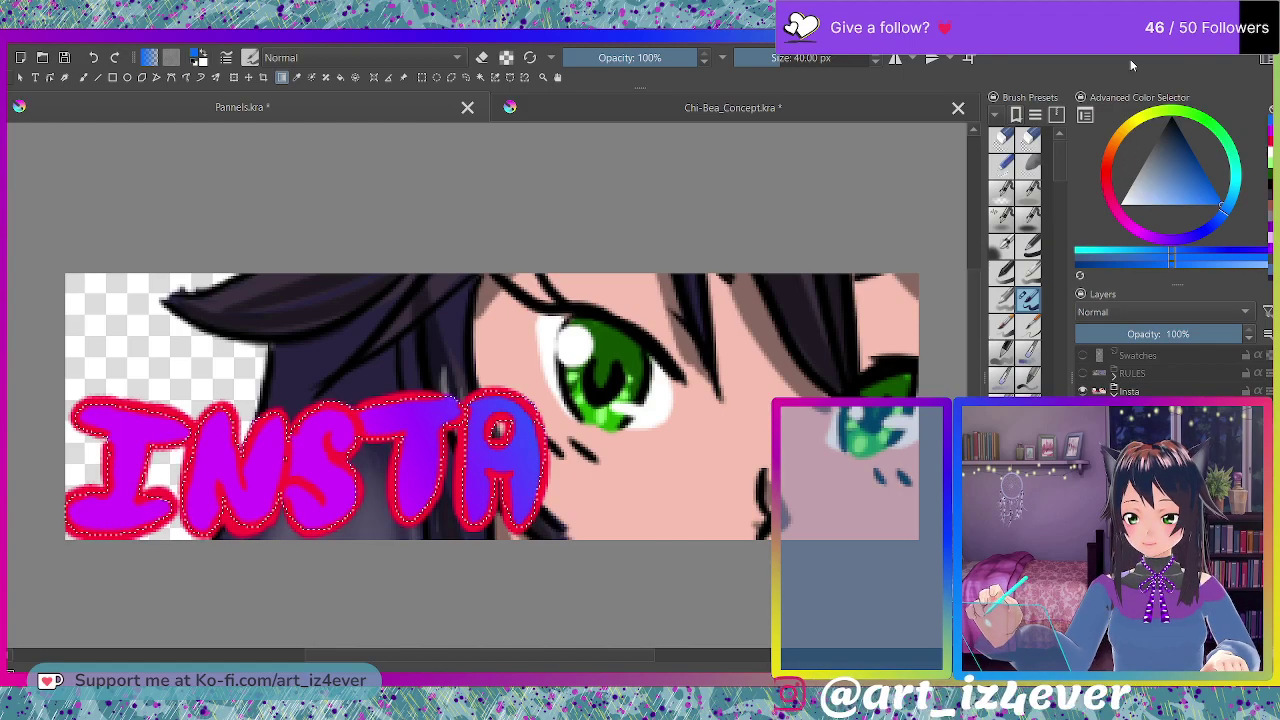
pyautogui.click(1209, 126)
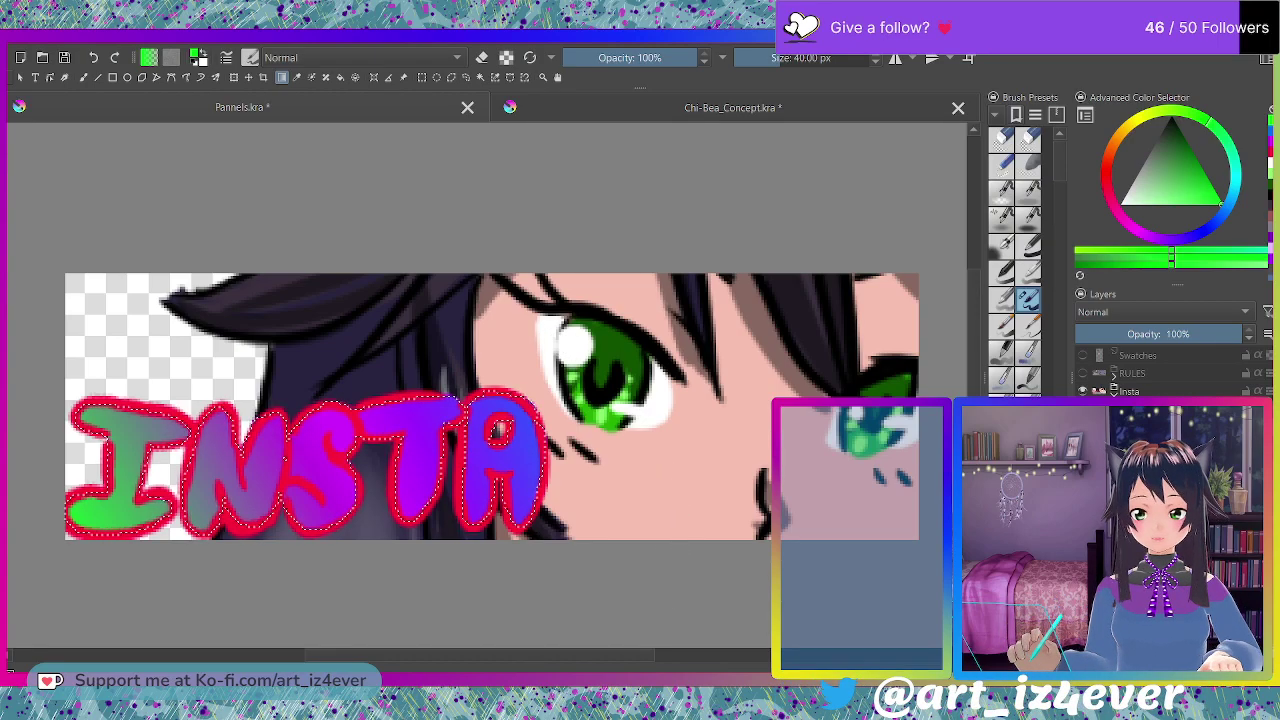
pyautogui.moveTo(556, 540); pyautogui.dragTo(272, 411)
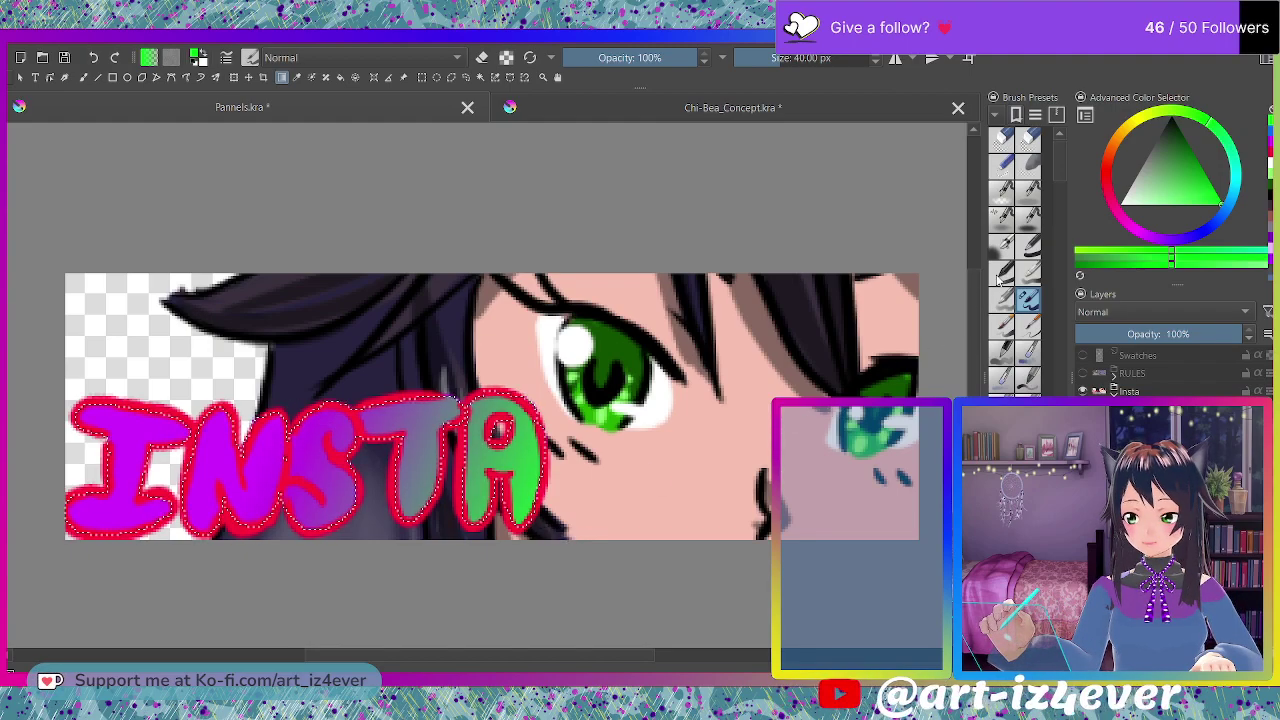
# Undo the trial gradients and apply a deep blue gradient over the T and A, fading into the purple.
pyautogui.click(1203, 235)
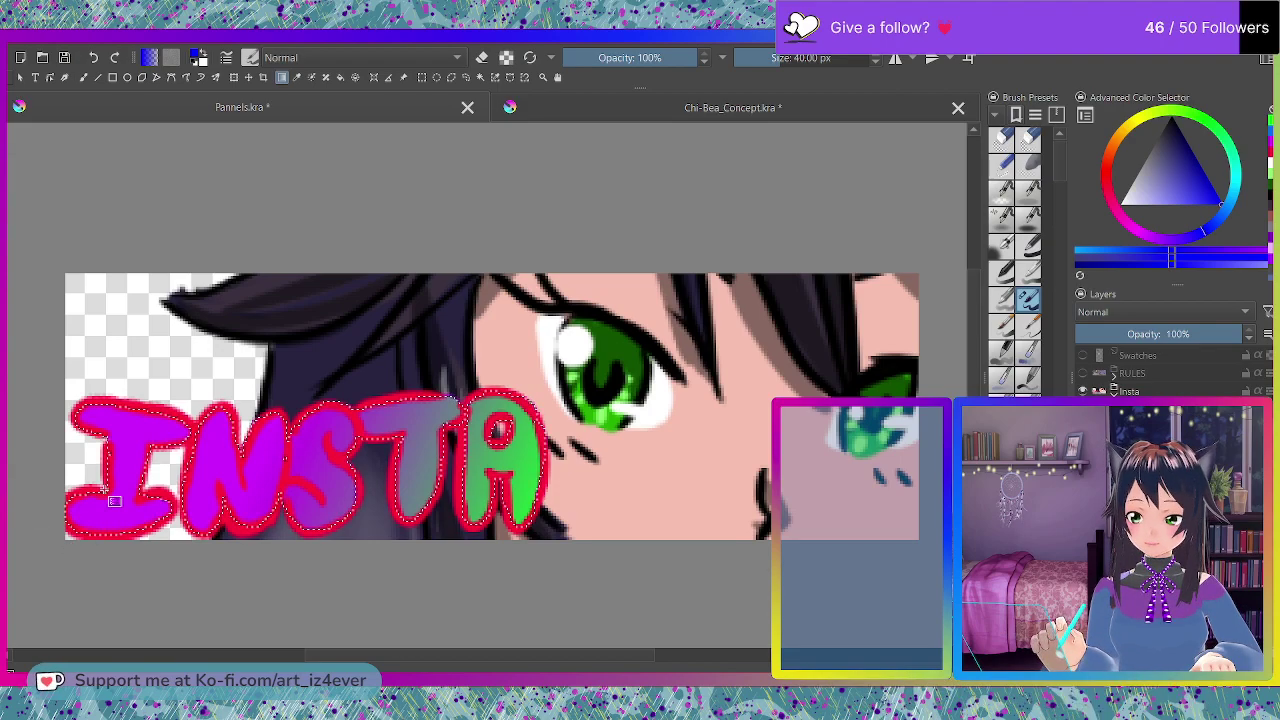
pyautogui.moveTo(43, 380); pyautogui.dragTo(290, 540)
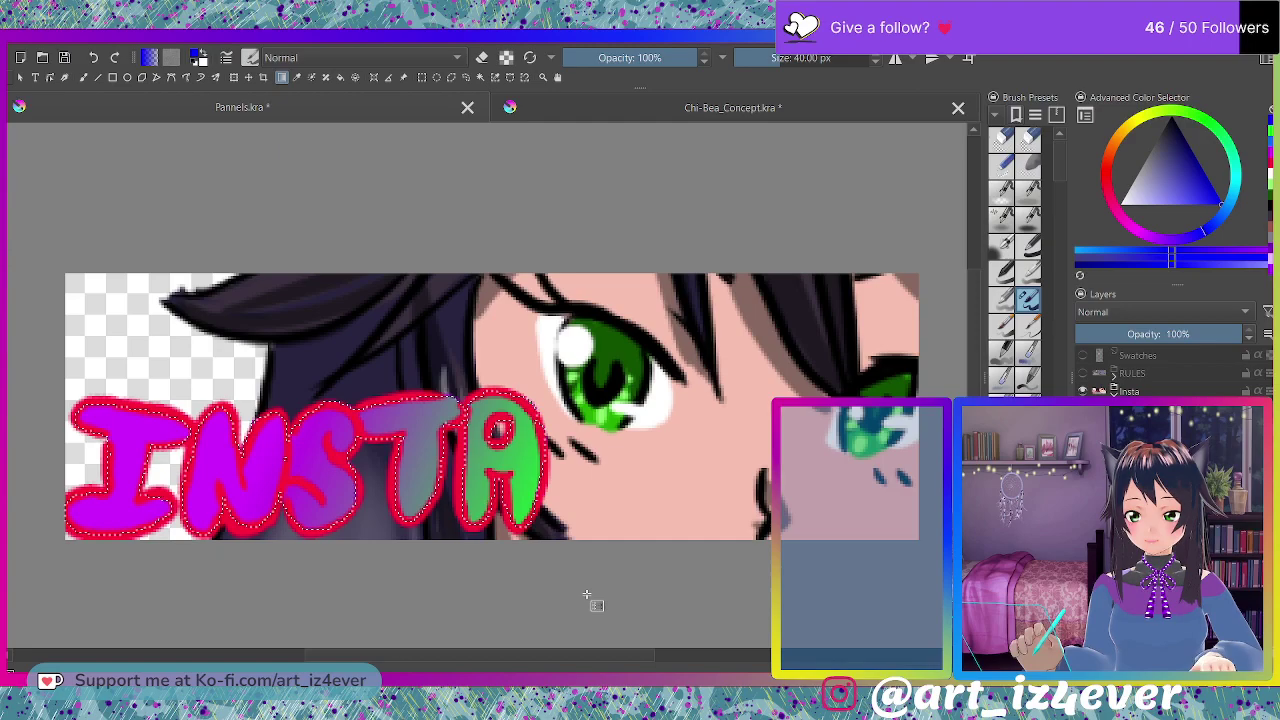
pyautogui.moveTo(250, 519); pyautogui.dragTo(337, 546)
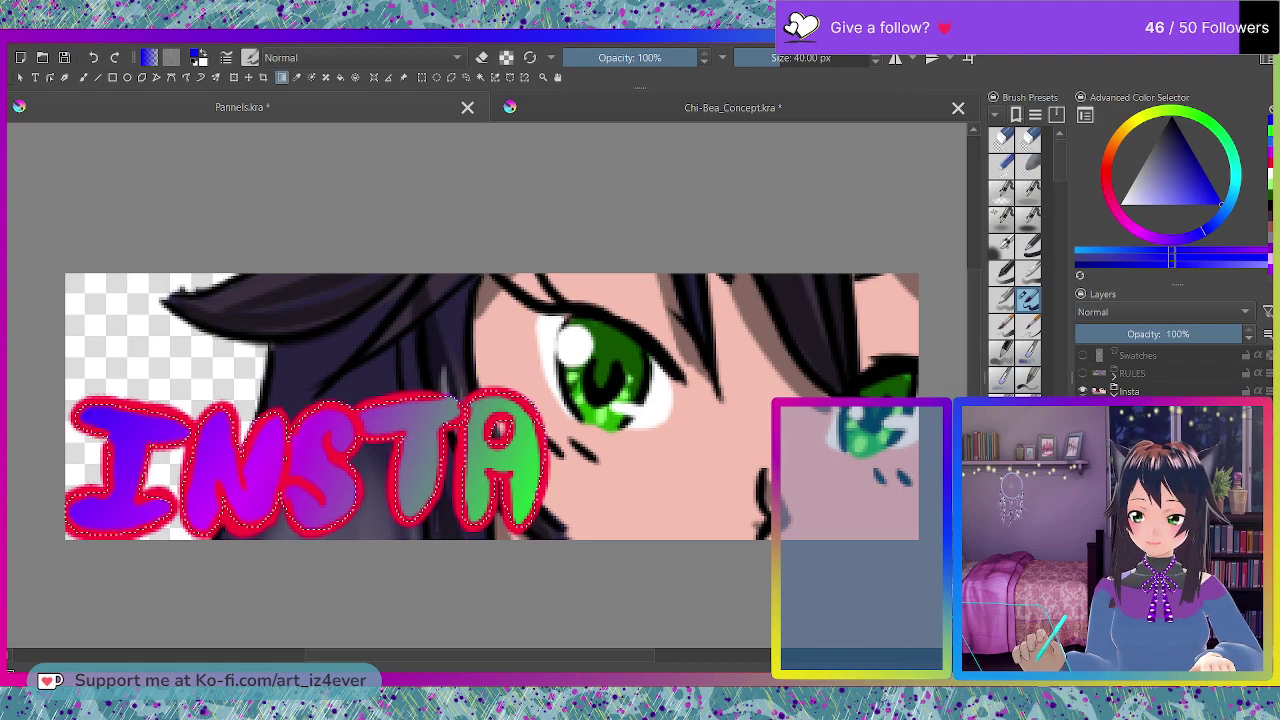
pyautogui.hotkey('ctrl', 'z')
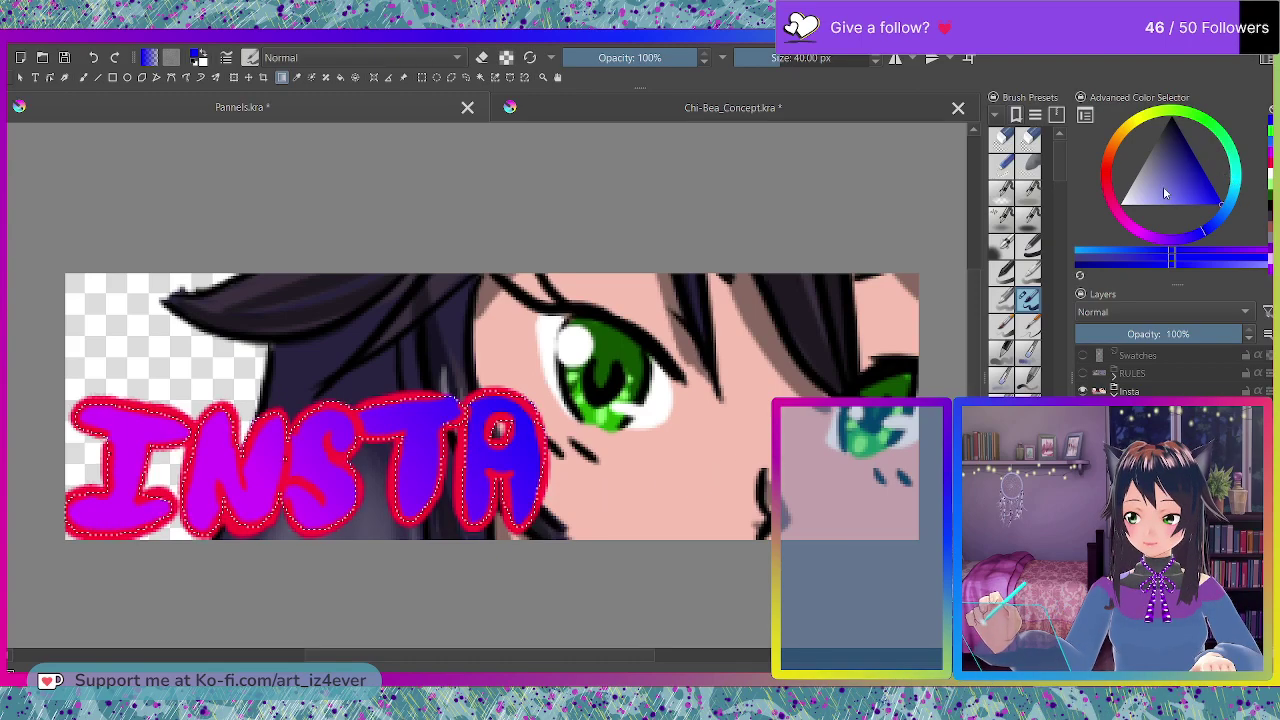
# Blend a green gradient into the I so it fades to purple before the N, and save the document.
pyautogui.click(1206, 120)
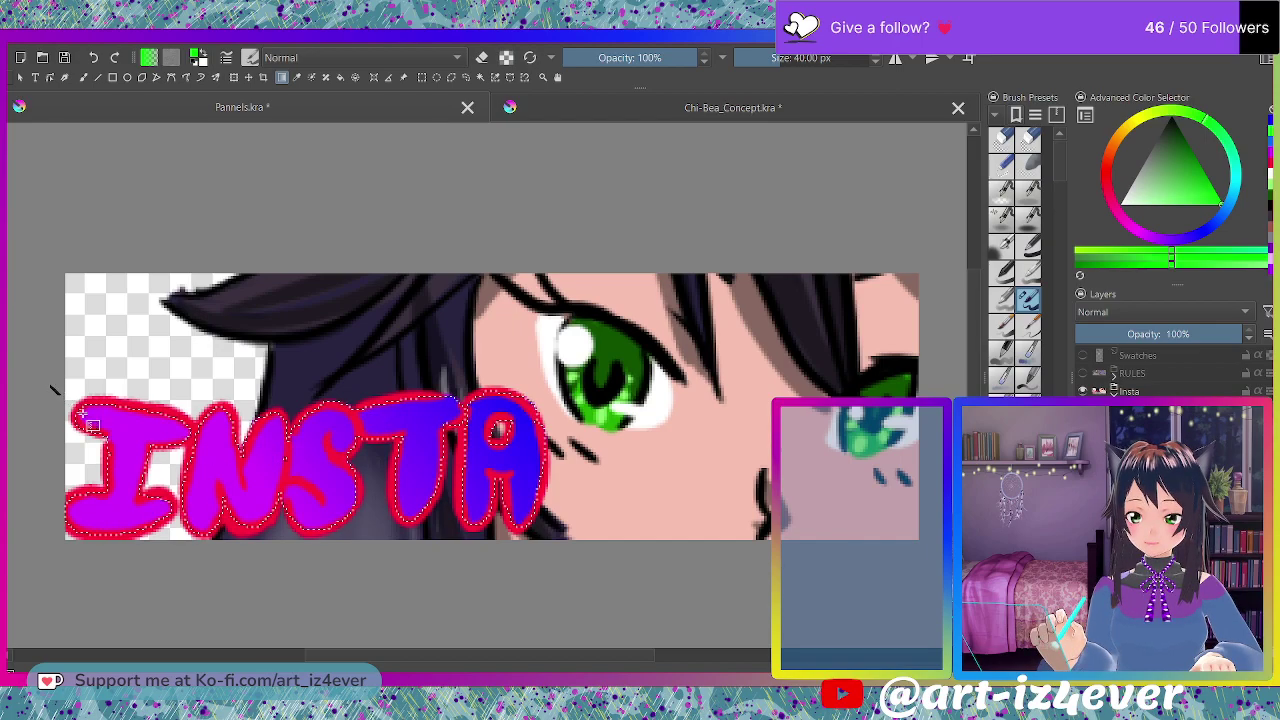
pyautogui.moveTo(50, 386); pyautogui.dragTo(262, 512)
pyautogui.hotkey('ctrl', 'z')
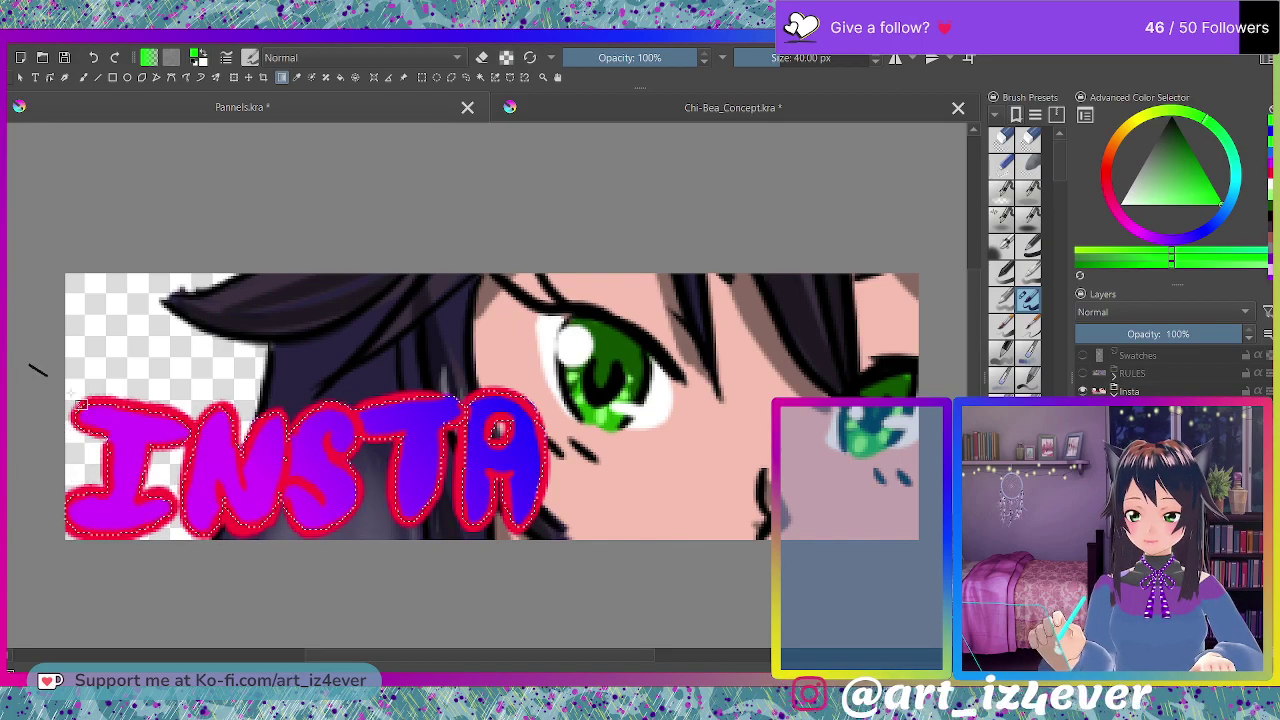
pyautogui.moveTo(33, 364); pyautogui.dragTo(400, 515)
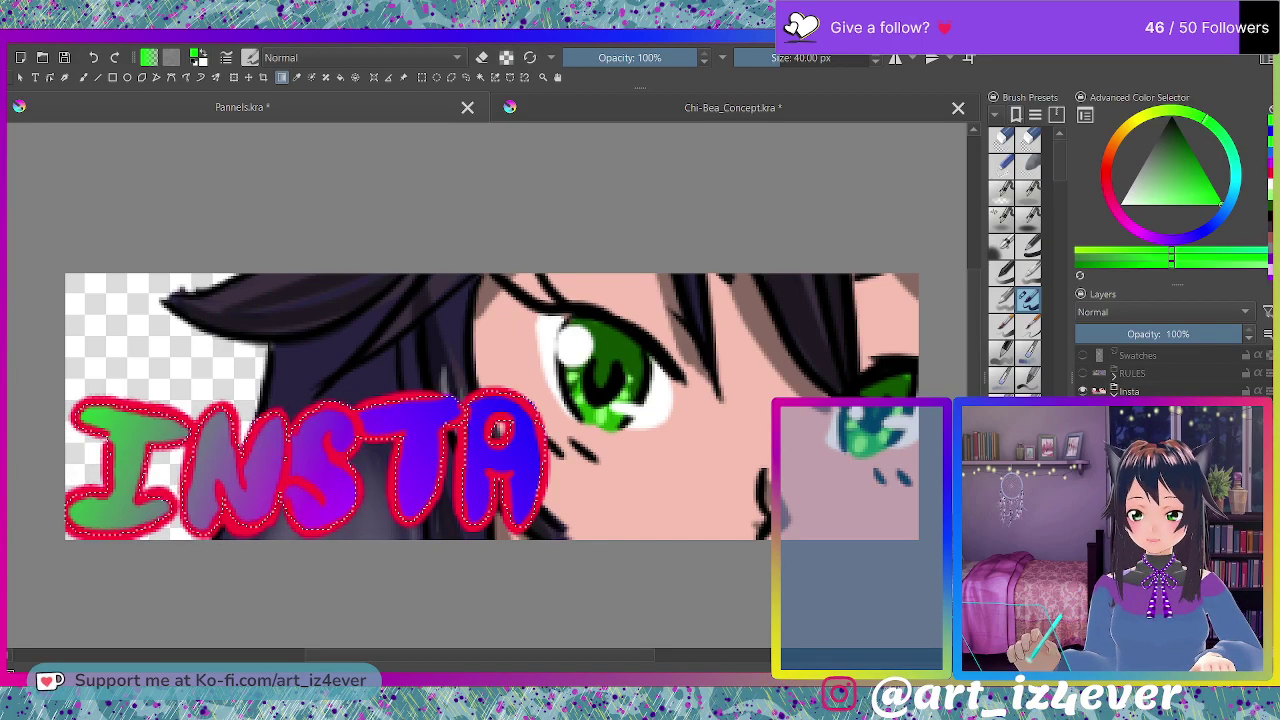
pyautogui.moveTo(20, 366); pyautogui.dragTo(203, 466)
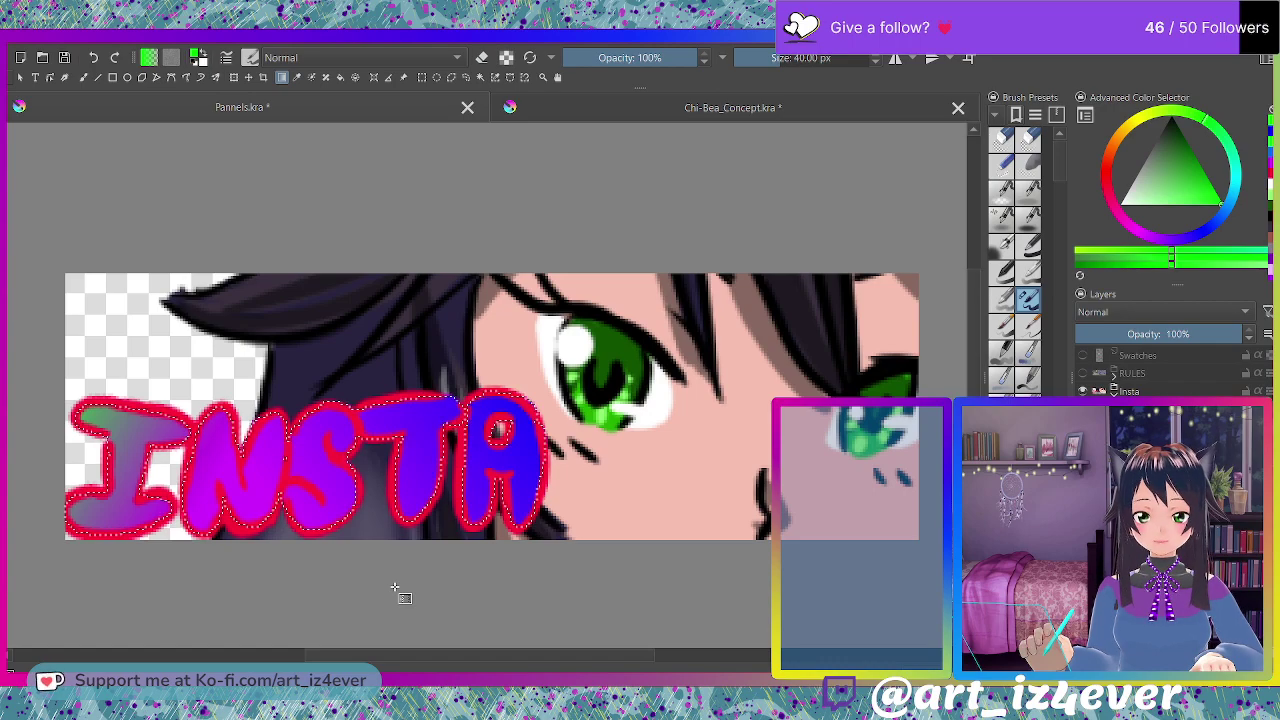
pyautogui.hotkey('ctrl', 's')
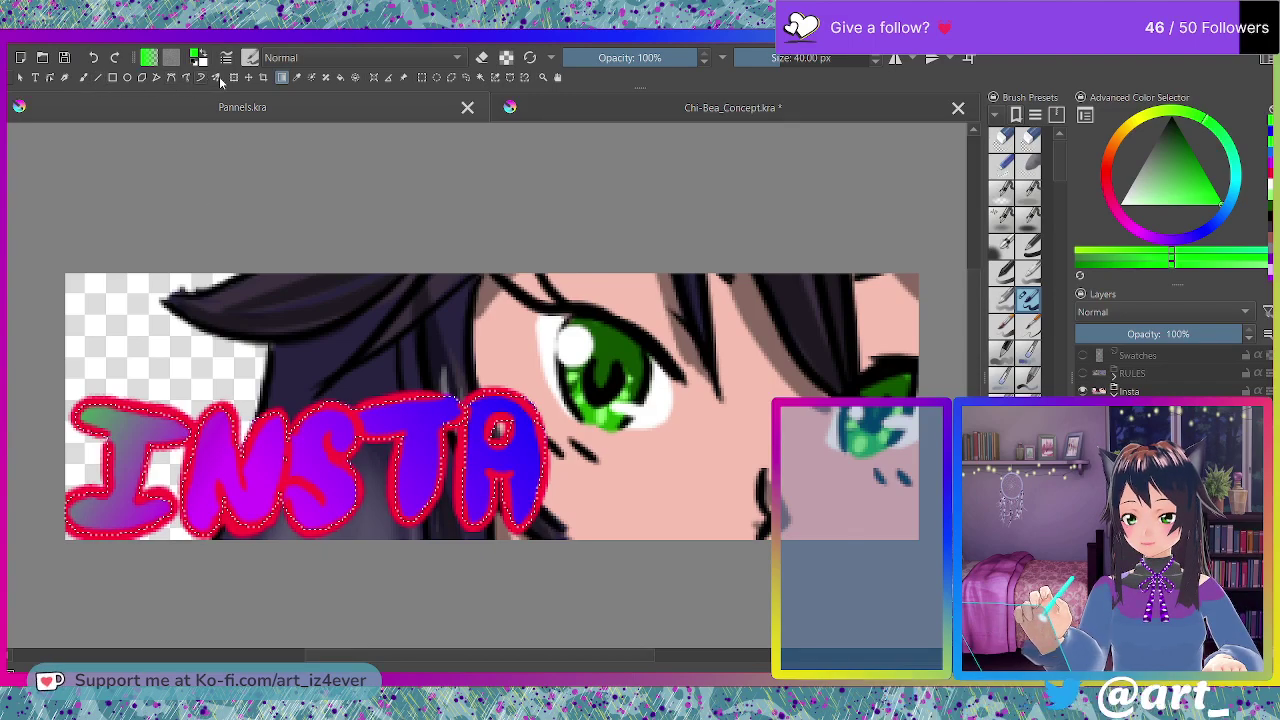
# Clear the lettering selection and sample the red outline colour for the brush.
pyautogui.click(437, 78)
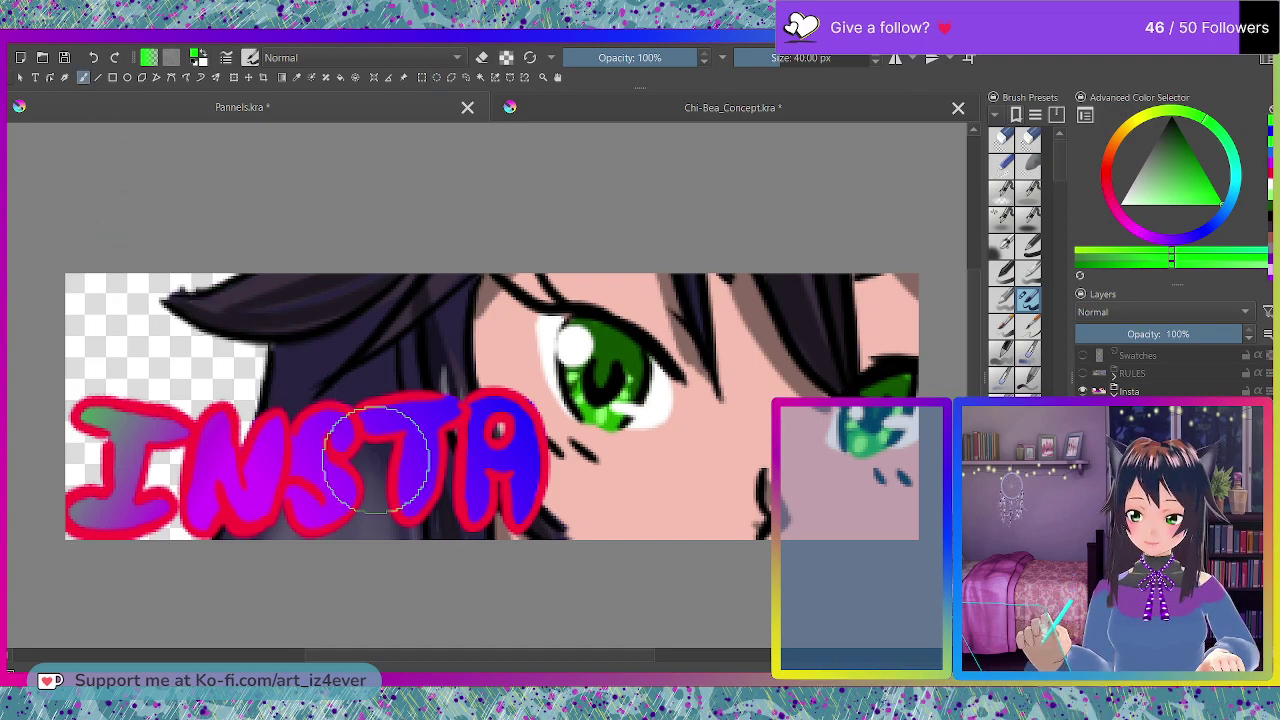
pyautogui.keyDown('ctrl'); pyautogui.click(418, 518); pyautogui.keyUp('ctrl')
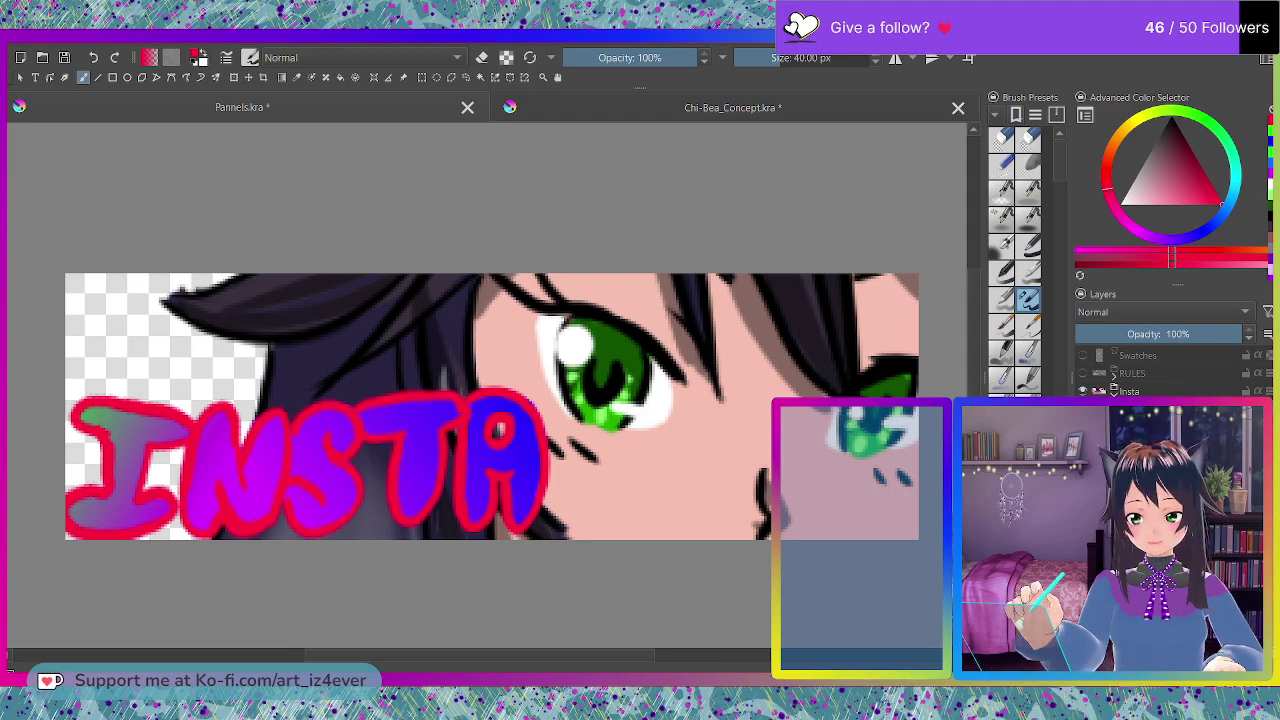
# Select the gradient-filled interior of all the INSTA letters and save the document.
pyautogui.click(480, 78)
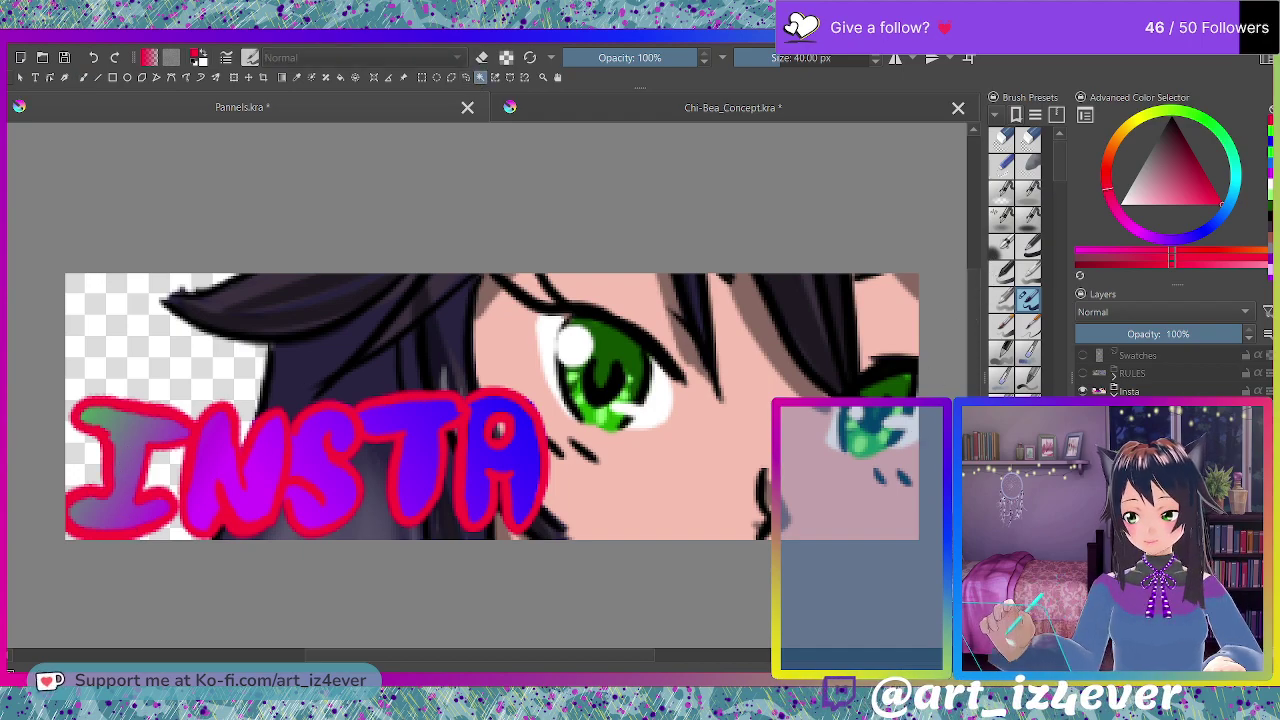
pyautogui.click(141, 427)
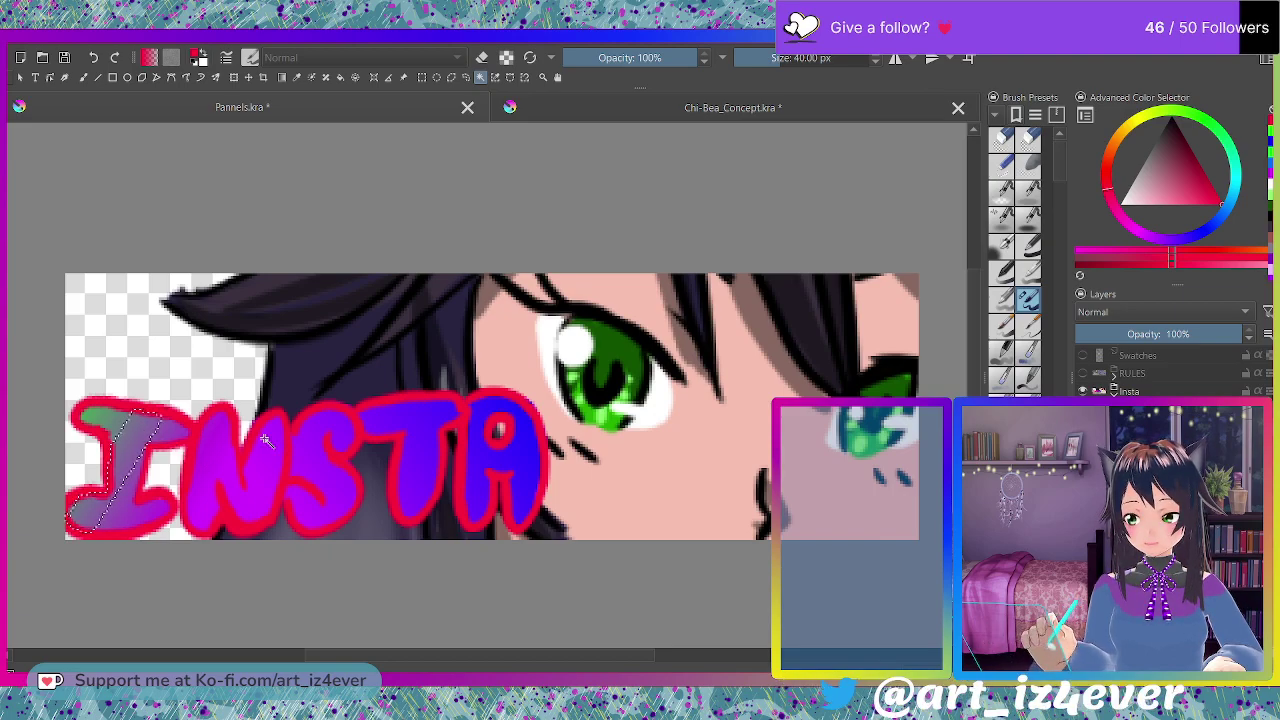
pyautogui.hotkey('ctrl', 'shift', 'a')
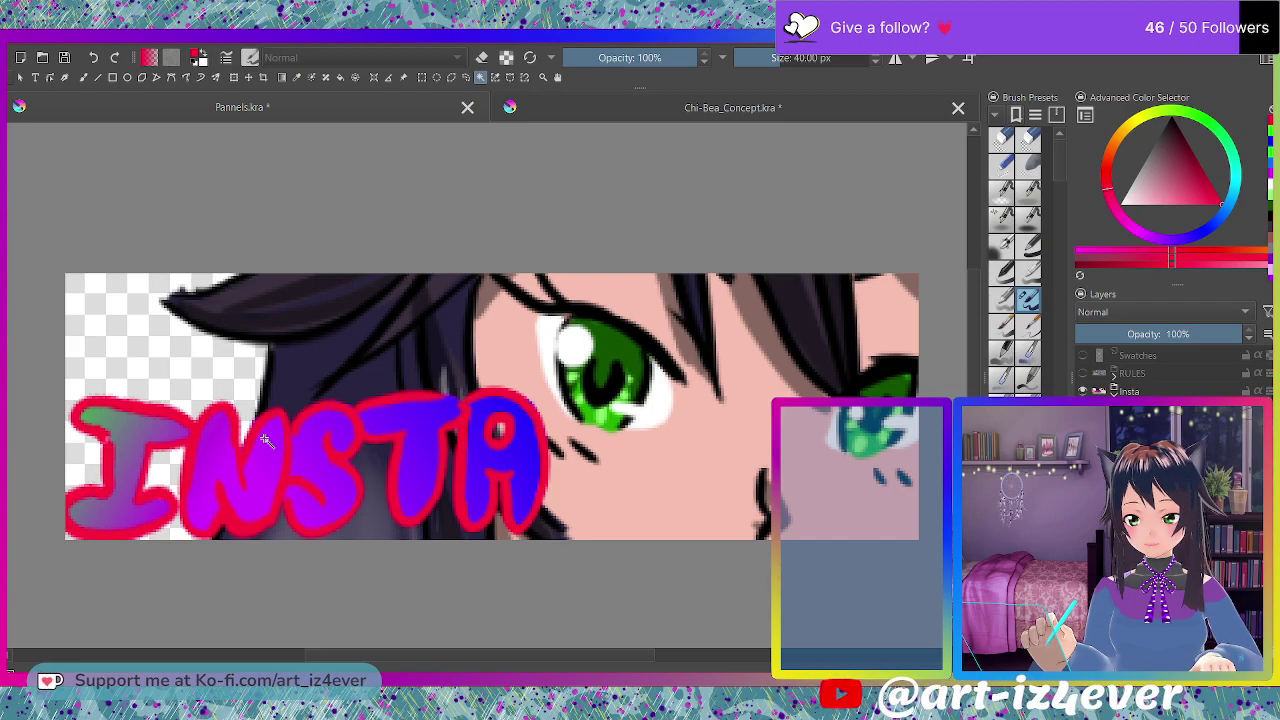
pyautogui.click(265, 440)
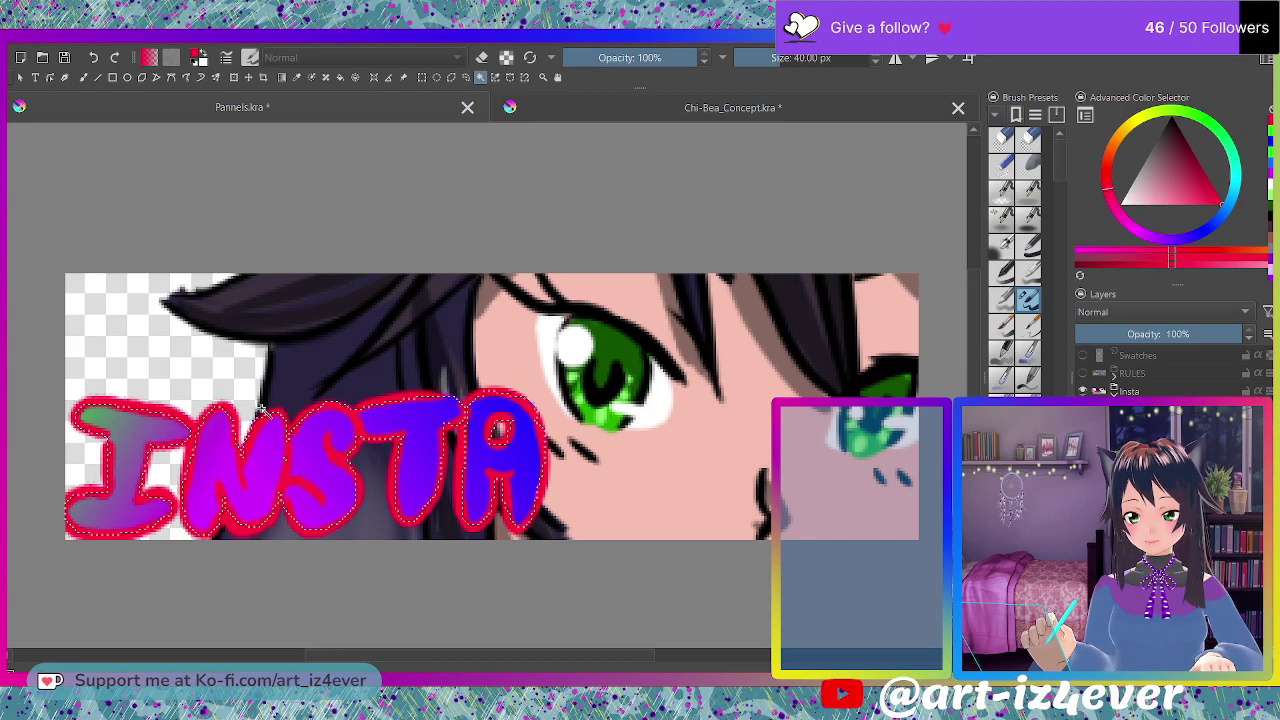
pyautogui.hotkey('ctrl', 's')
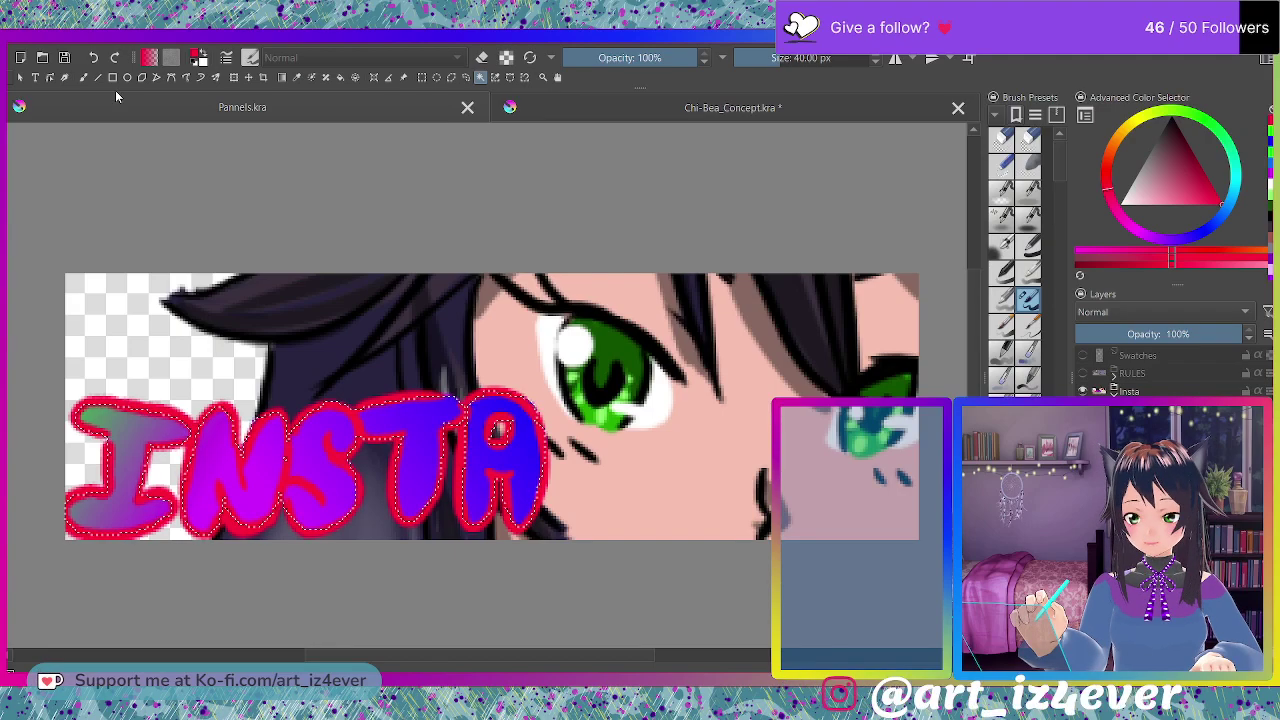
# Erase the gradient fill inside all the selected INSTA letters, keeping the red outlines.
pyautogui.click(83, 78)
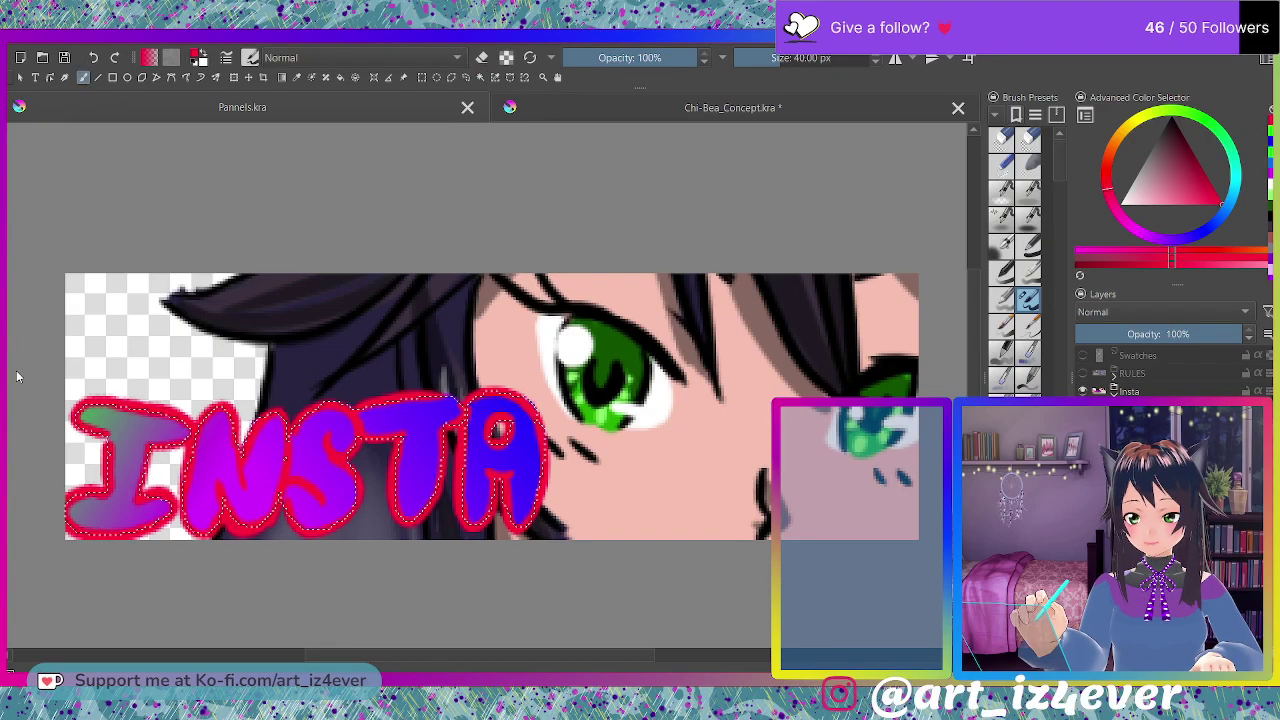
pyautogui.press('e')
pyautogui.moveTo(110, 538)
pyautogui.mouseDown()
pyautogui.moveTo(215, 474)
pyautogui.moveTo(203, 454)
pyautogui.moveTo(240, 436)
pyautogui.moveTo(215, 426)
pyautogui.moveTo(268, 426)
pyautogui.mouseUp()
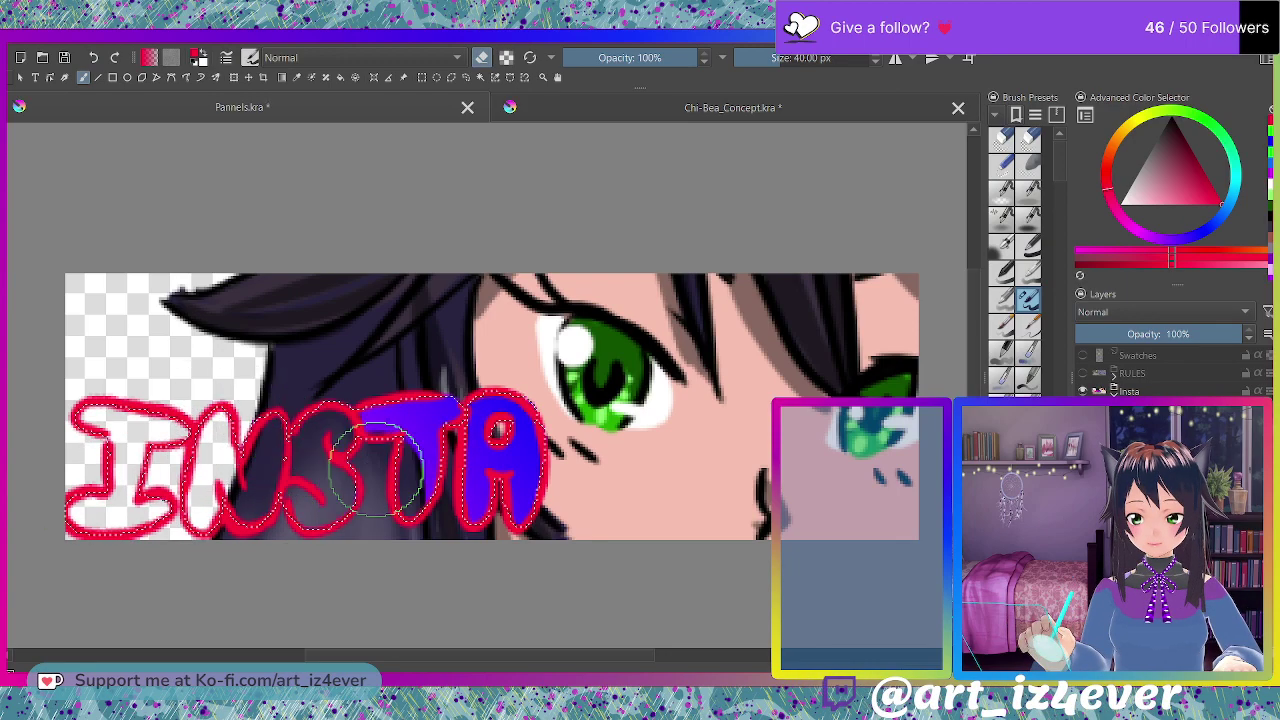
pyautogui.moveTo(375, 465); pyautogui.dragTo(433, 393)
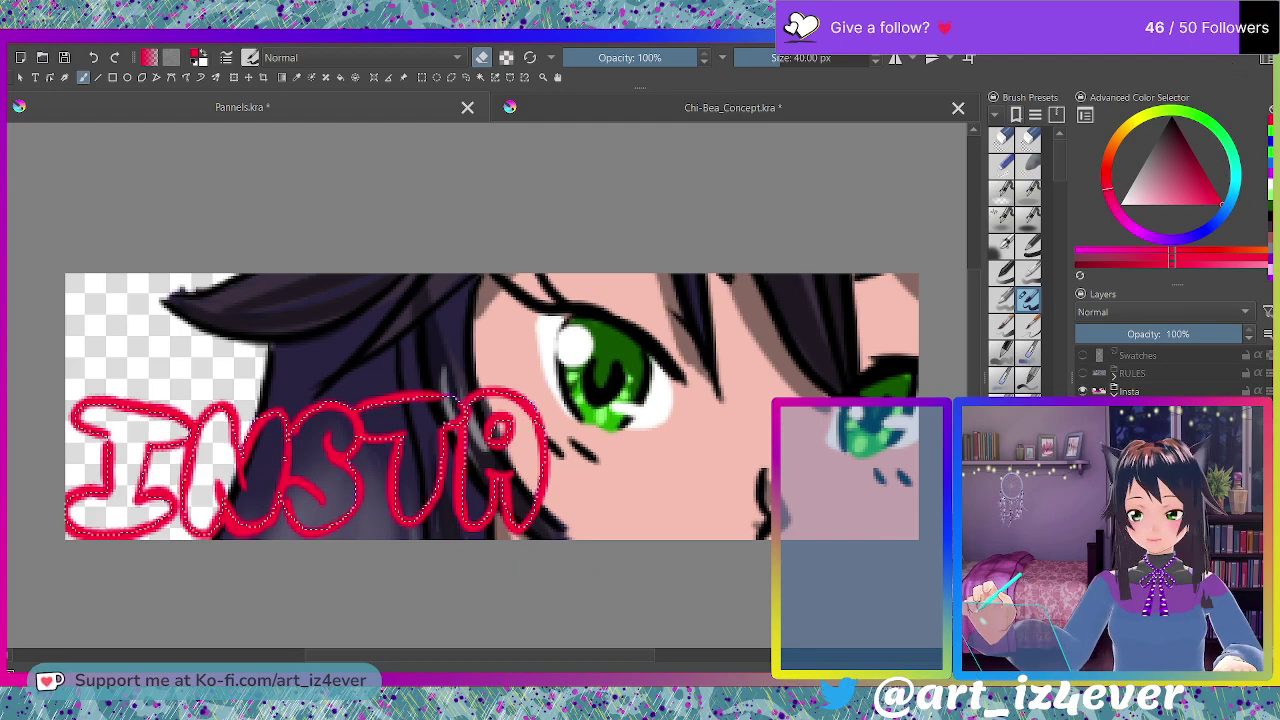
# Choose a pure blue and paint the inside of all the selected letters with it.
pyautogui.moveTo(1197, 241); pyautogui.dragTo(1210, 232)
pyautogui.press('e')
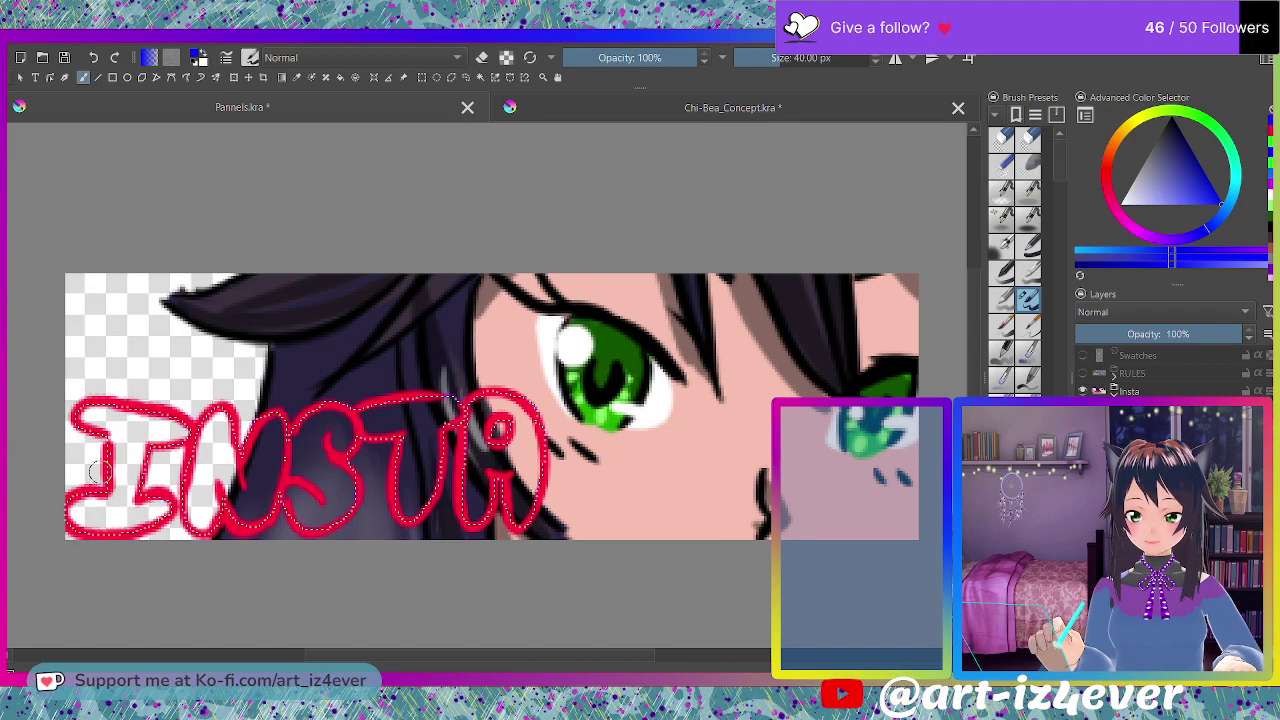
pyautogui.moveTo(312, 411)
pyautogui.mouseDown()
pyautogui.moveTo(381, 412)
pyautogui.moveTo(445, 403)
pyautogui.mouseUp()
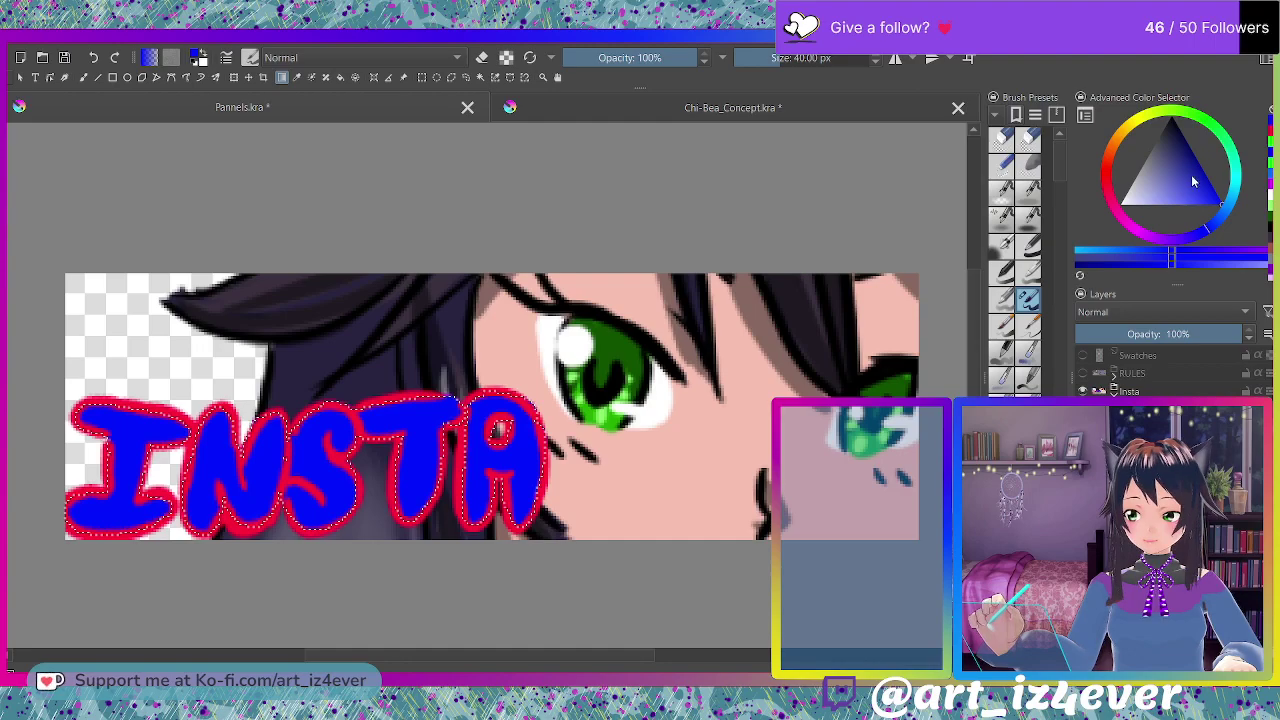
# Try yellow gradients fading in from the A and magenta from the I over the blue letters, and undo them.
pyautogui.click(1138, 122)
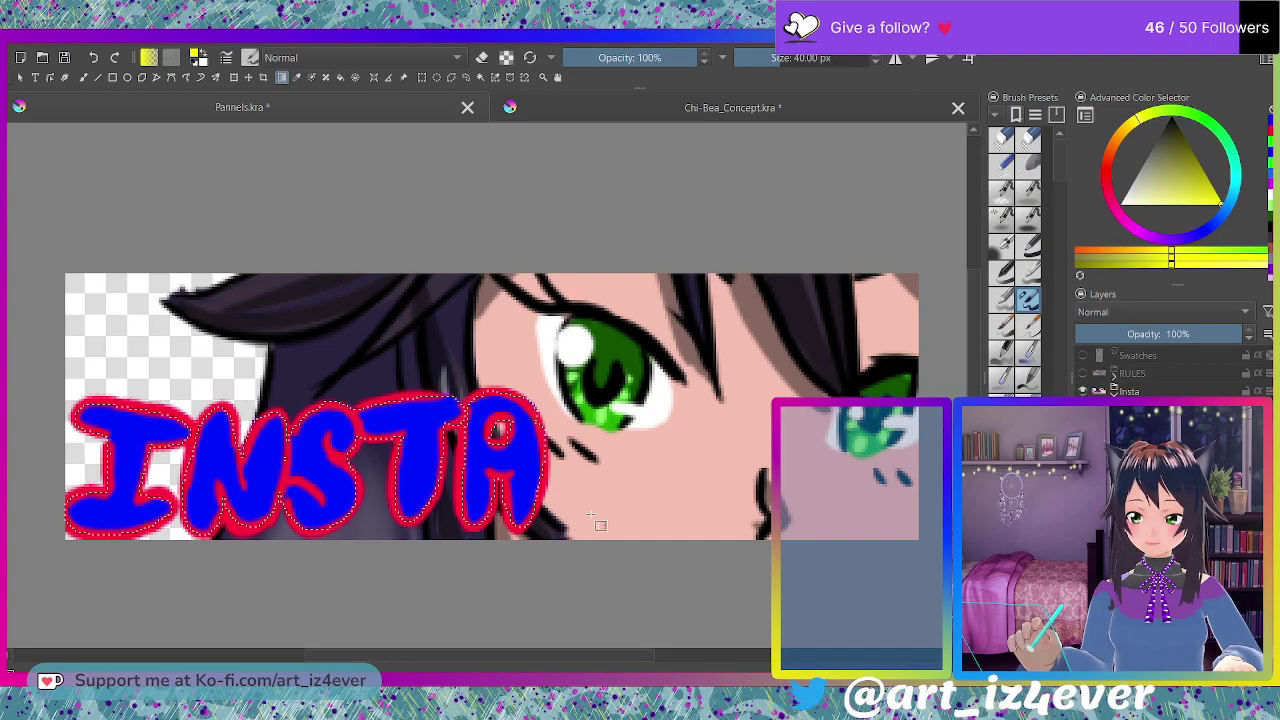
pyautogui.moveTo(596, 519); pyautogui.dragTo(397, 405)
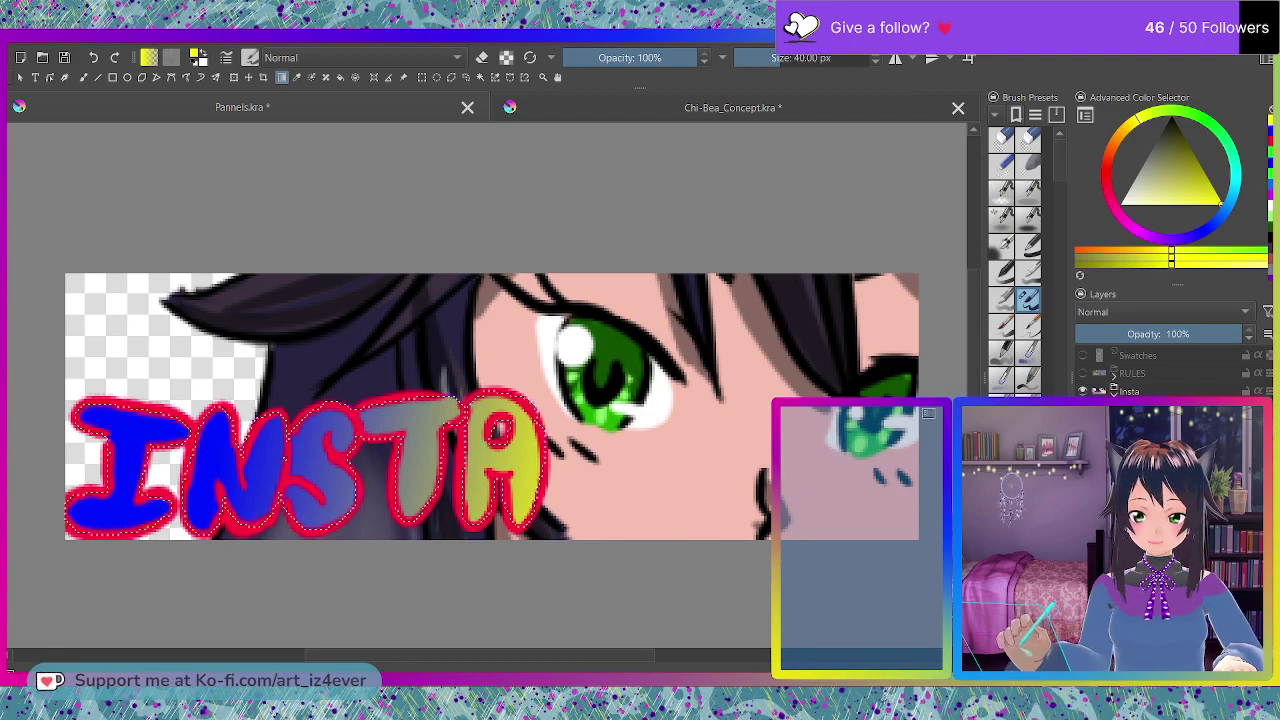
pyautogui.click(1138, 232)
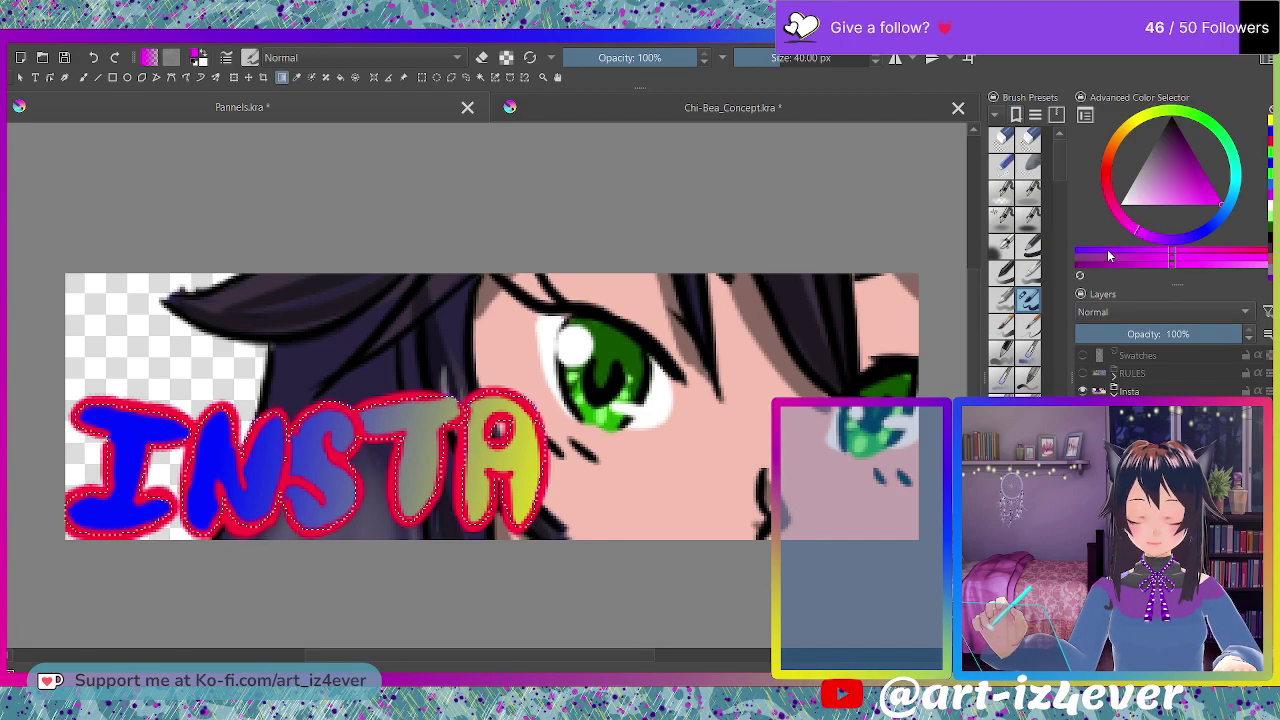
pyautogui.moveTo(241, 450); pyautogui.dragTo(543, 568)
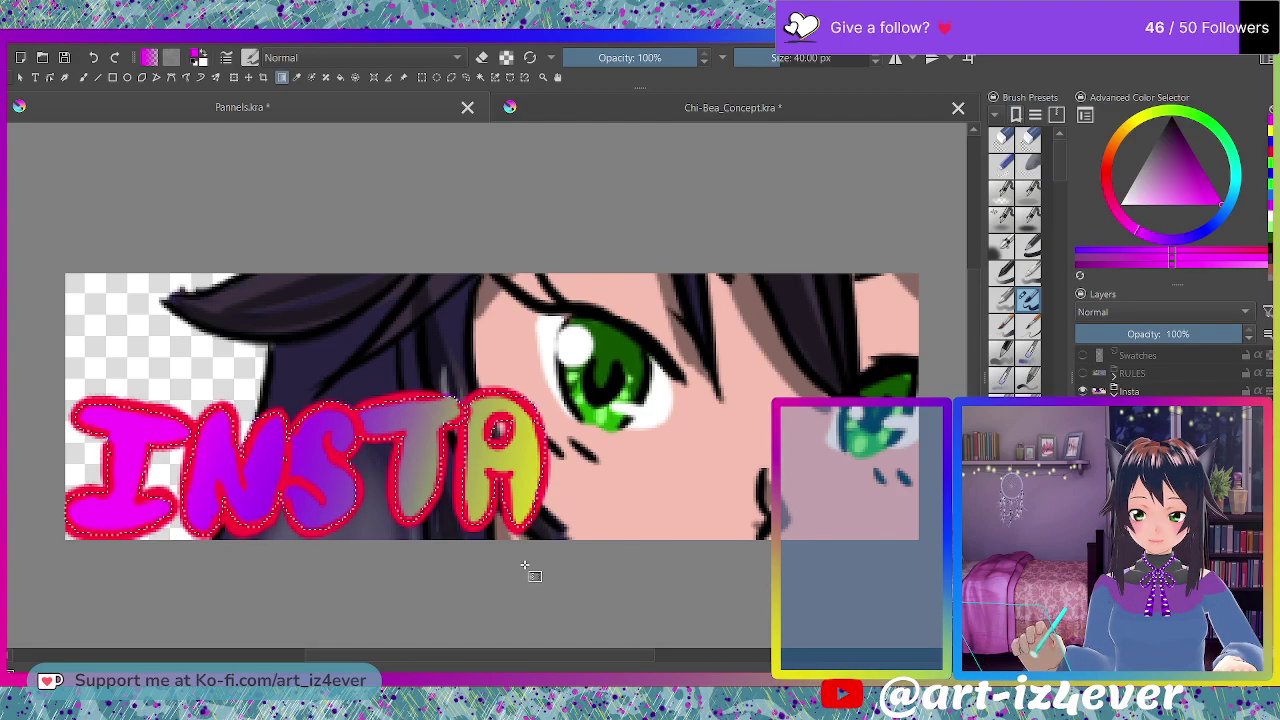
pyautogui.hotkey('ctrl', 'z')
pyautogui.moveTo(252, 449); pyautogui.dragTo(398, 549)
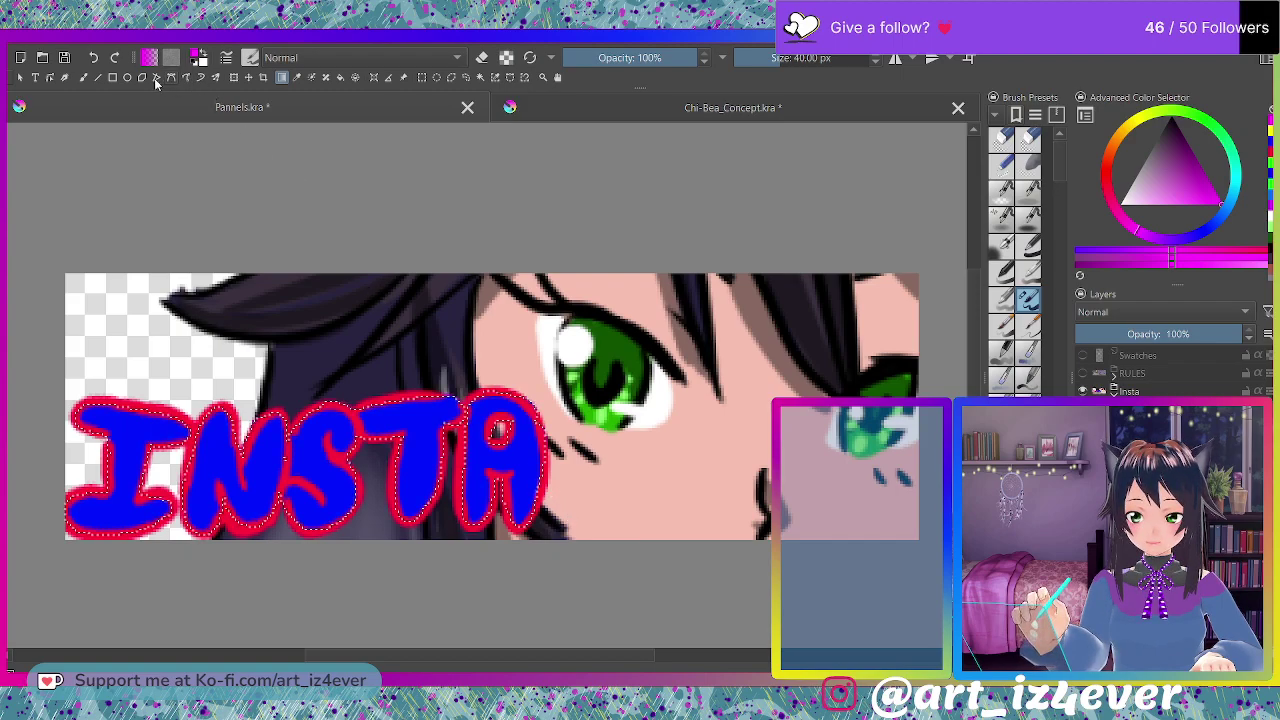
# Repaint the selected letters magenta and cover them with blue gradients drawn from both ends of the word.
pyautogui.click(84, 78)
pyautogui.moveTo(100, 385)
pyautogui.mouseDown()
pyautogui.moveTo(134, 546)
pyautogui.moveTo(178, 534)
pyautogui.moveTo(246, 483)
pyautogui.moveTo(324, 405)
pyautogui.mouseUp()
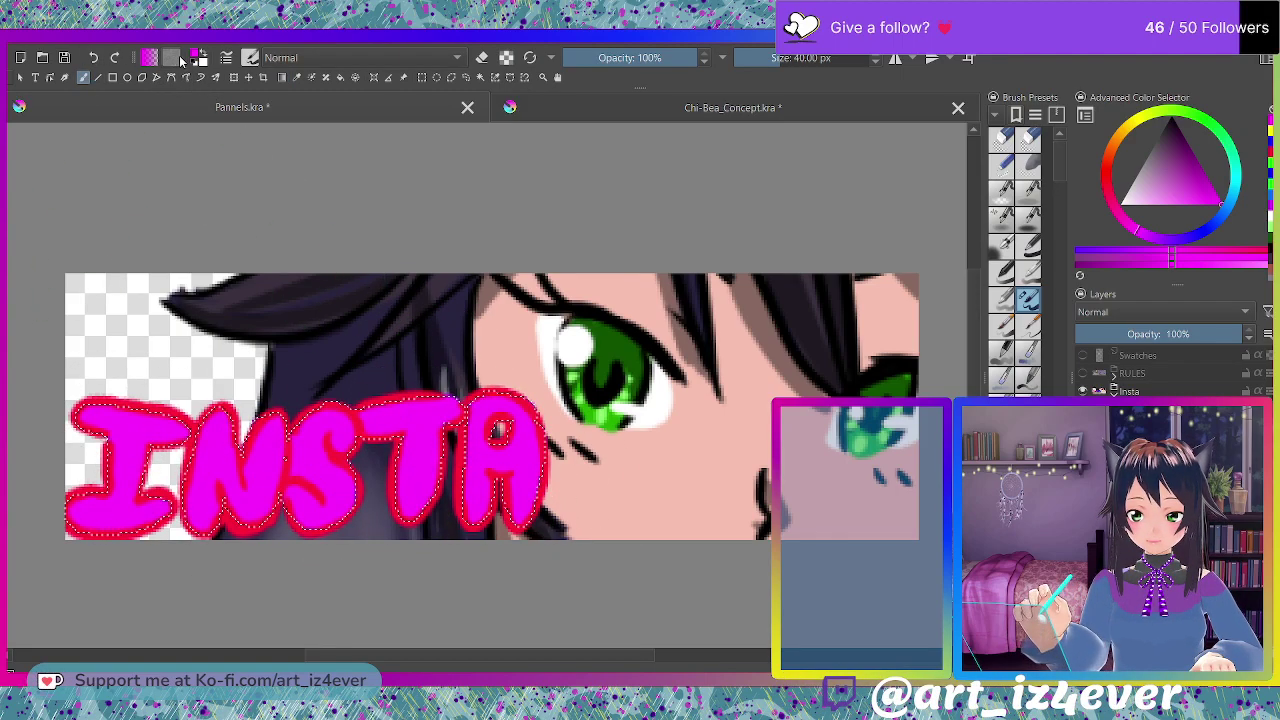
pyautogui.click(282, 77)
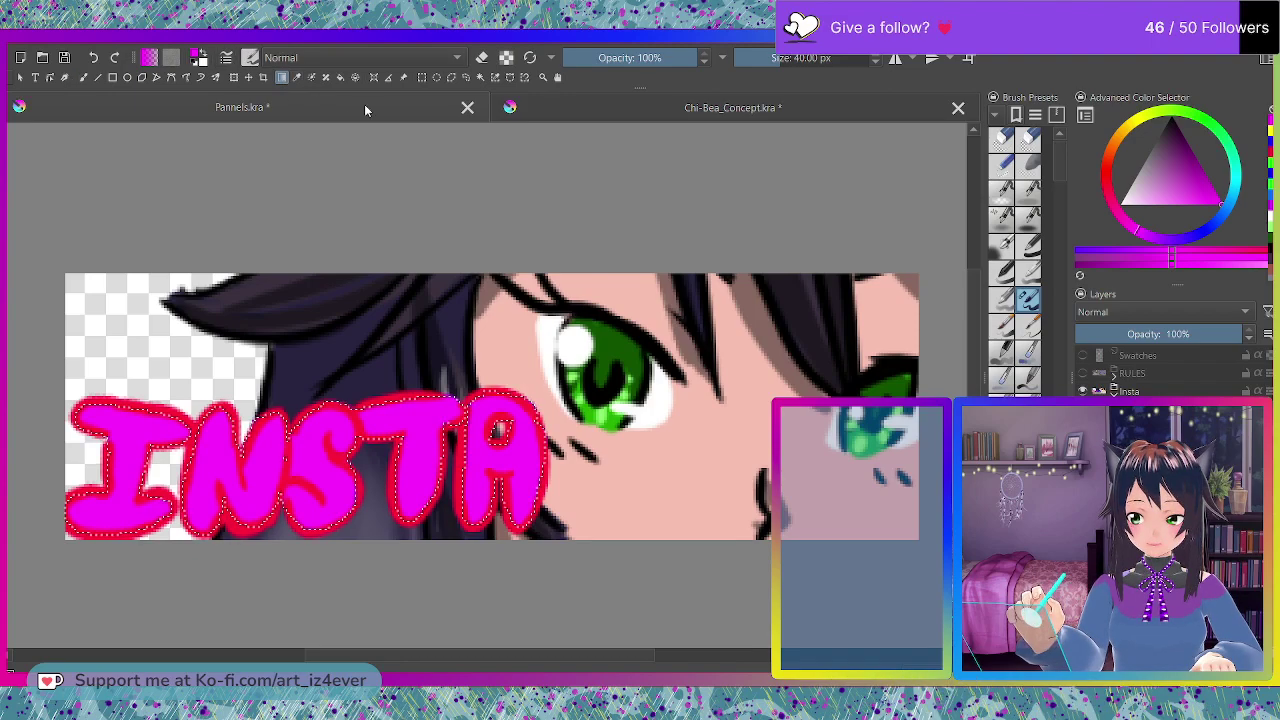
pyautogui.click(1208, 228)
pyautogui.moveTo(79, 391); pyautogui.dragTo(475, 538)
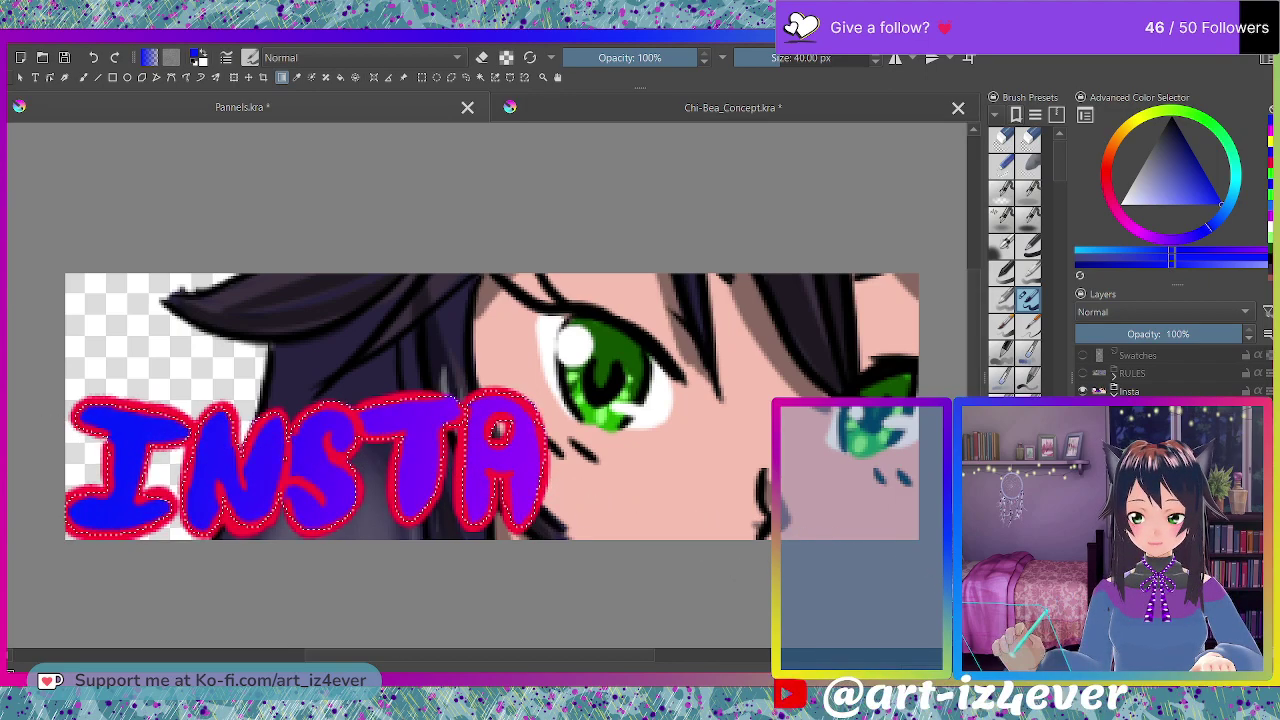
pyautogui.moveTo(652, 399); pyautogui.dragTo(48, 494)
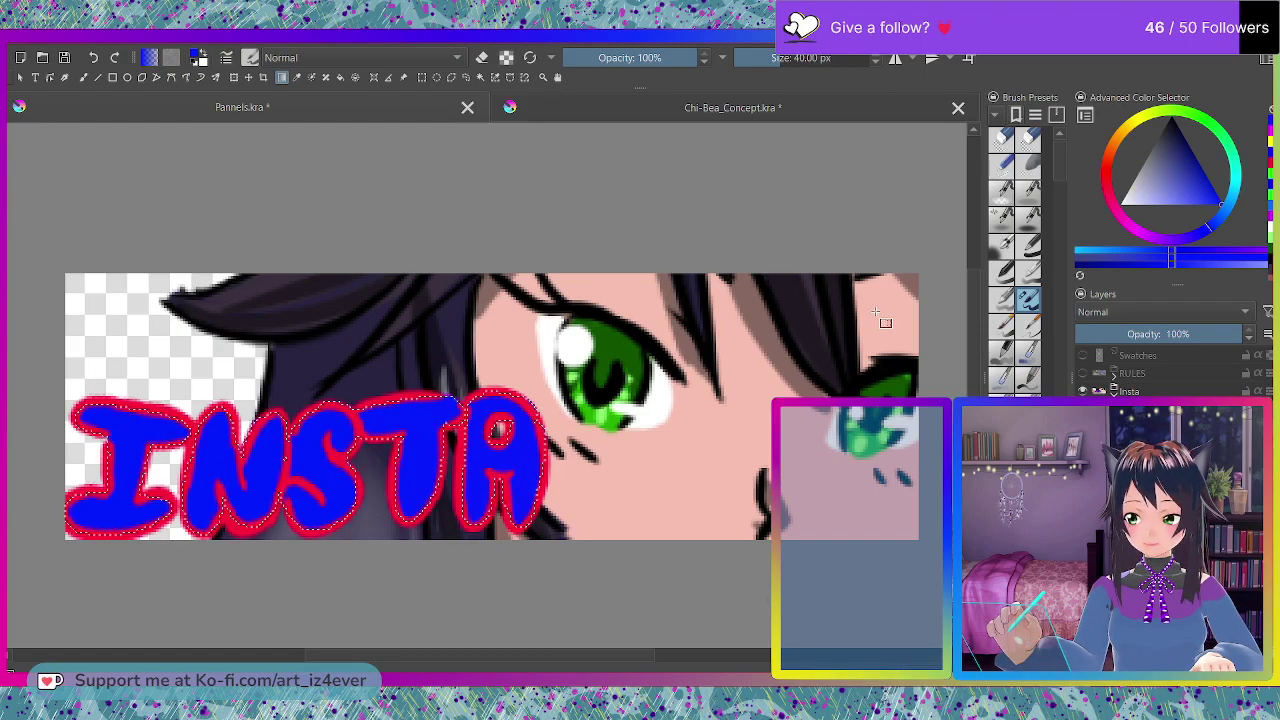
# Blend a magenta-pink gradient in from the I and a yellow gradient in from the A over the blue lettering, and save the document.
pyautogui.click(1118, 215)
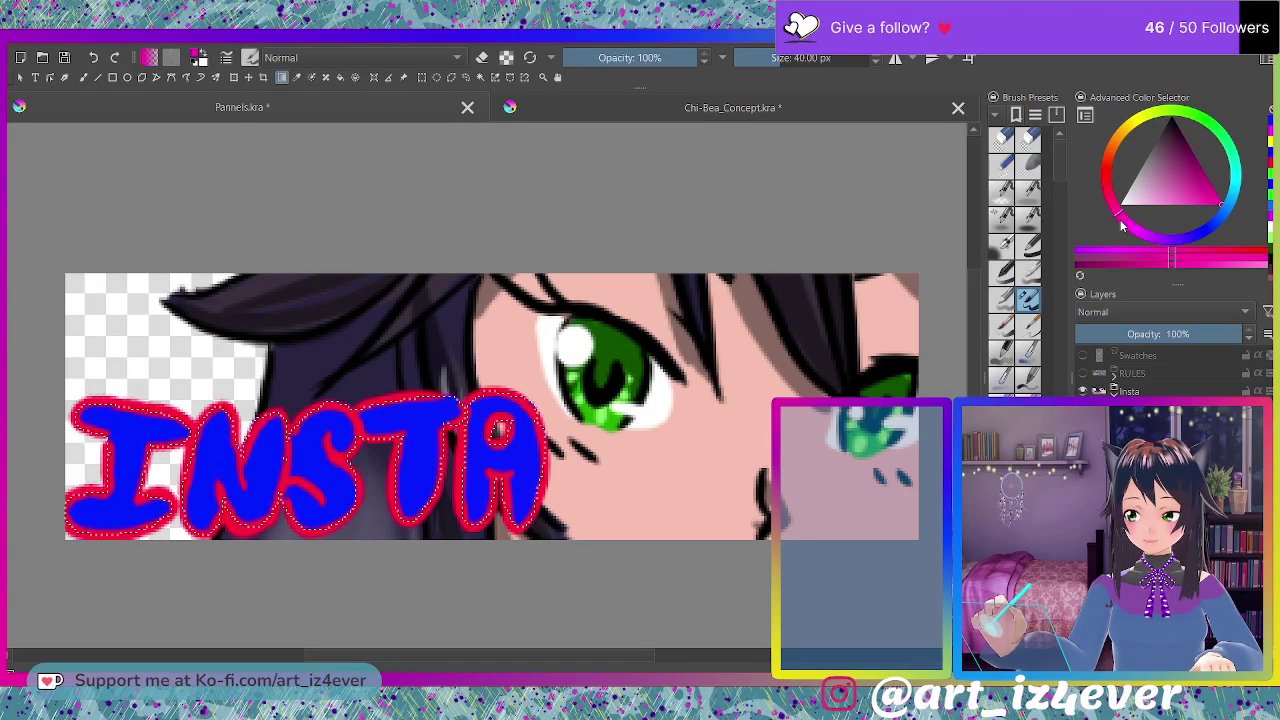
pyautogui.moveTo(148, 449); pyautogui.dragTo(466, 563)
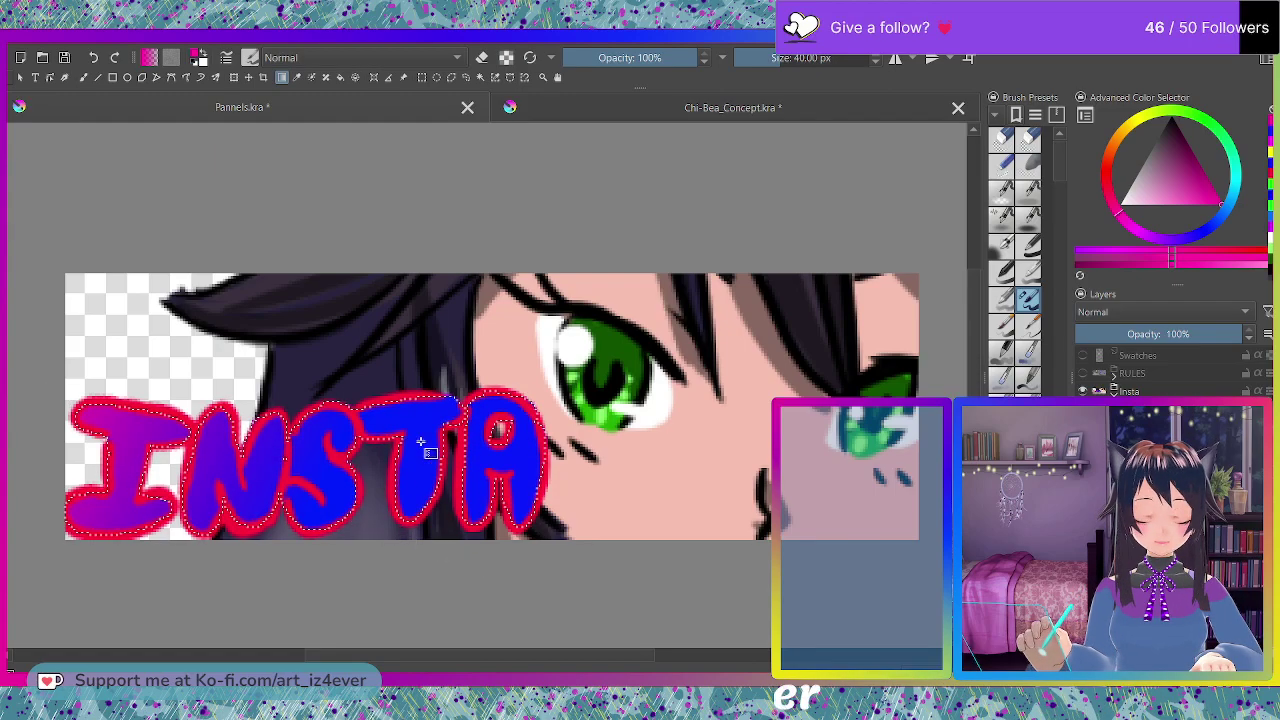
pyautogui.click(1138, 126)
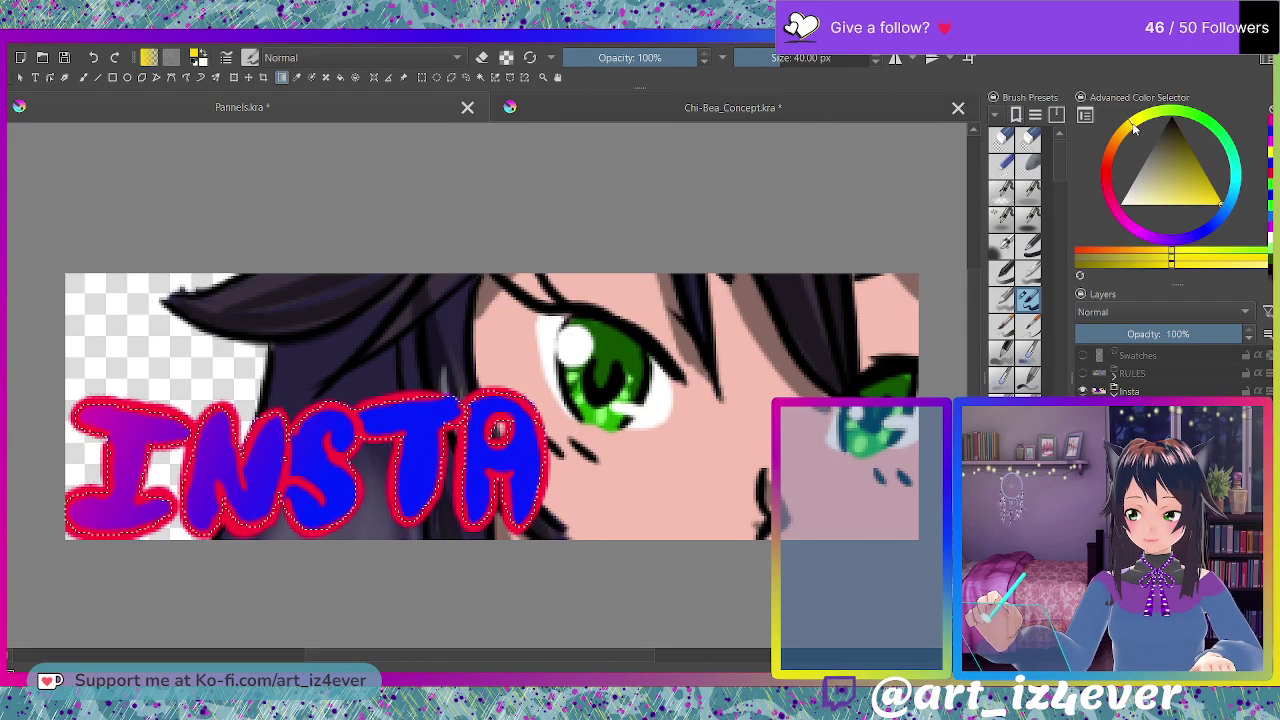
pyautogui.moveTo(580, 523); pyautogui.dragTo(290, 420)
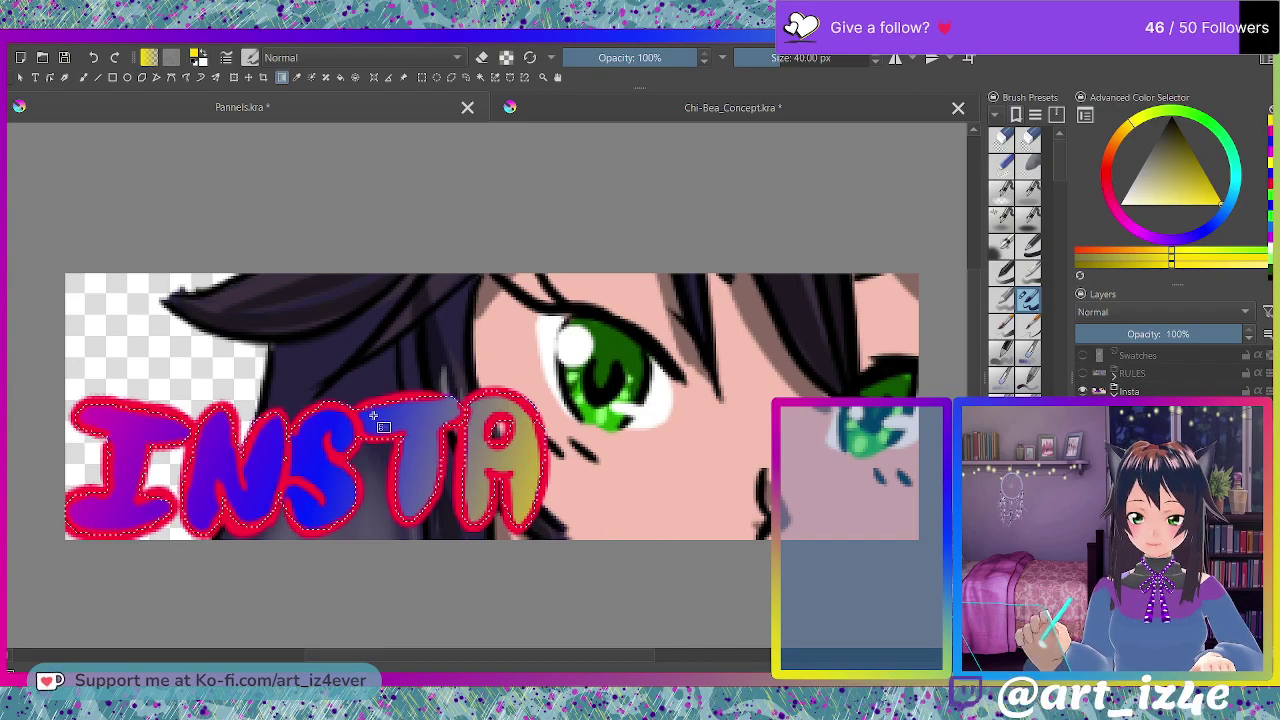
pyautogui.hotkey('ctrl', 'z')
pyautogui.moveTo(575, 490); pyautogui.dragTo(260, 428)
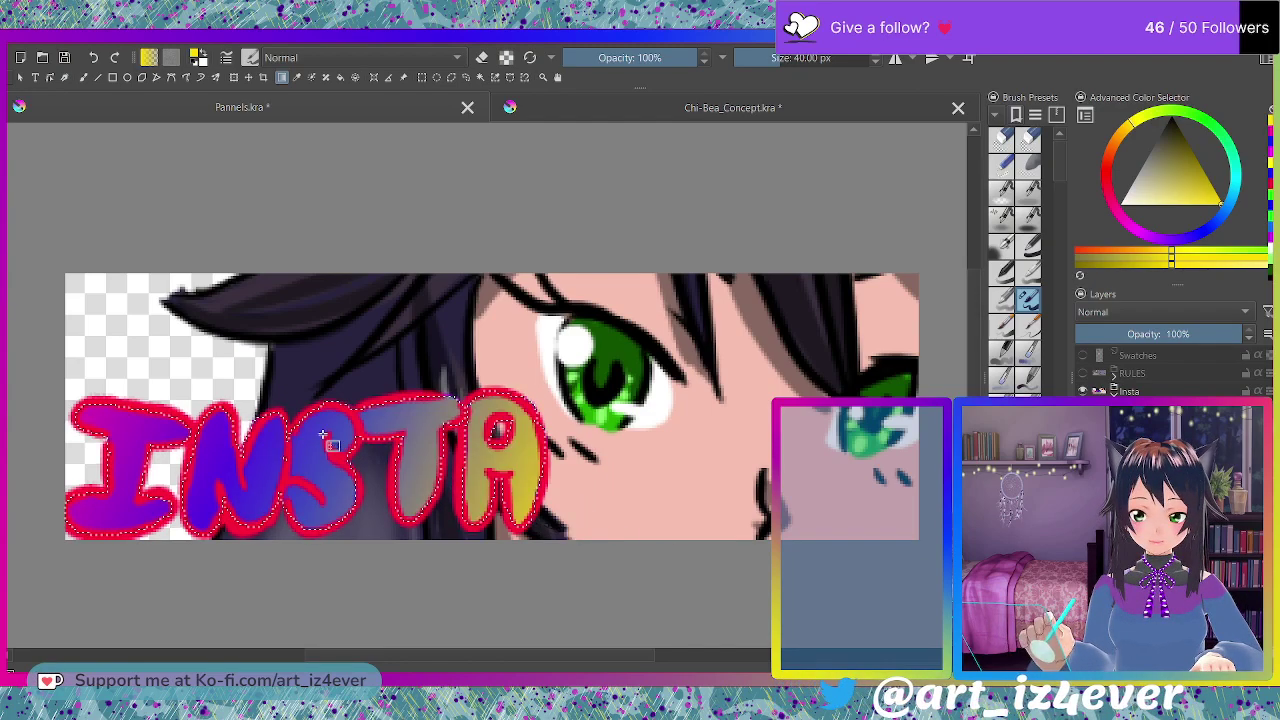
pyautogui.hotkey('ctrl', 's')
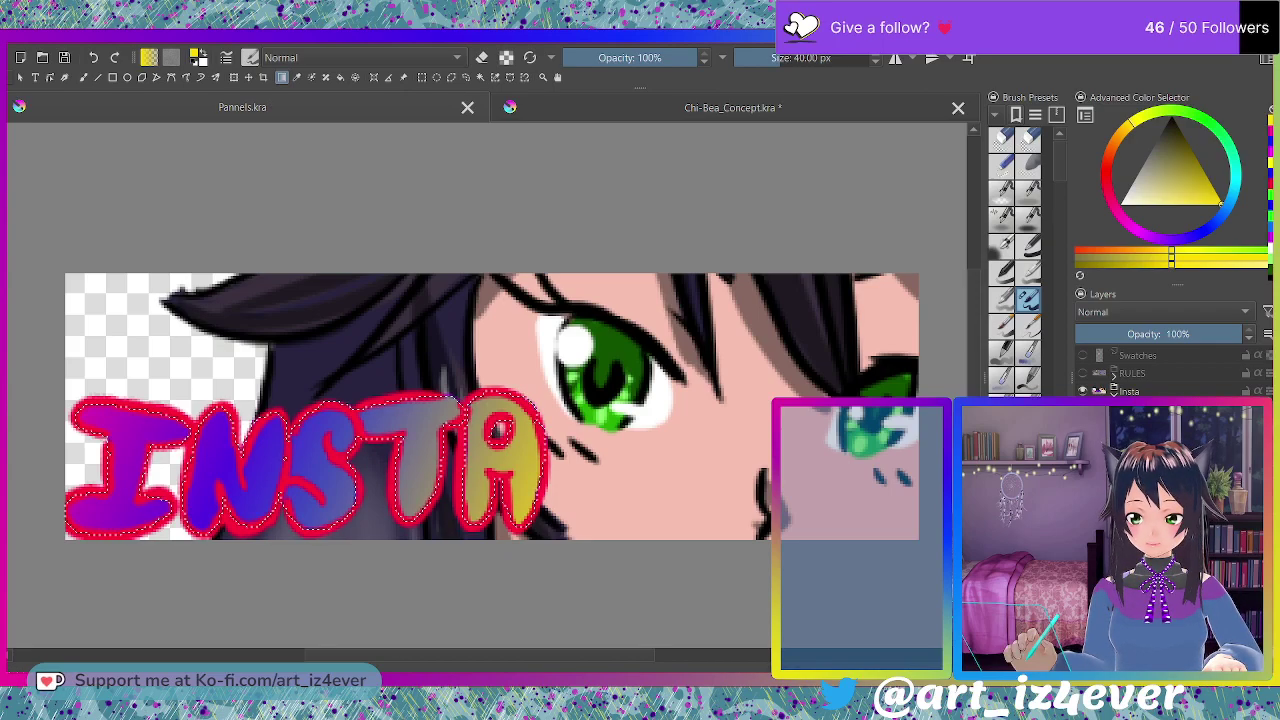
# Sample the red outline colour for the brush and clear the lettering selection.
pyautogui.keyDown('ctrl'); pyautogui.click(546, 455); pyautogui.keyUp('ctrl')
pyautogui.click(84, 77)
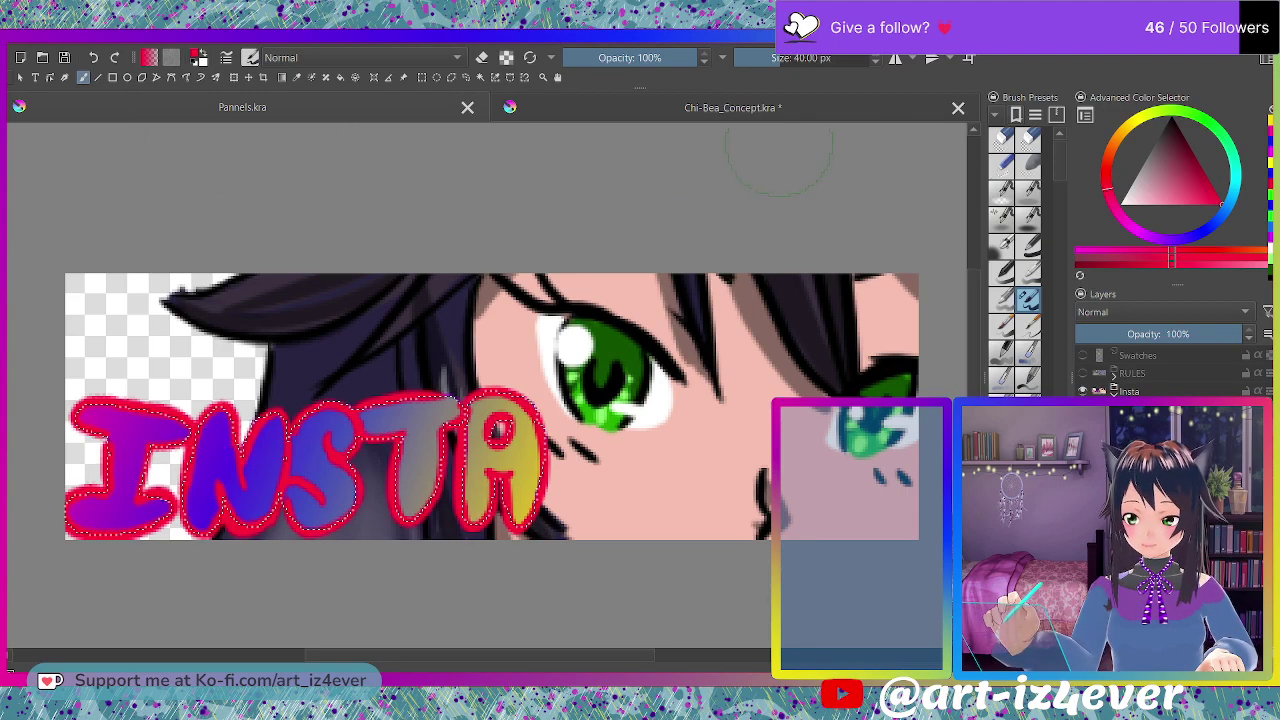
pyautogui.click(422, 78)
pyautogui.click(453, 188)
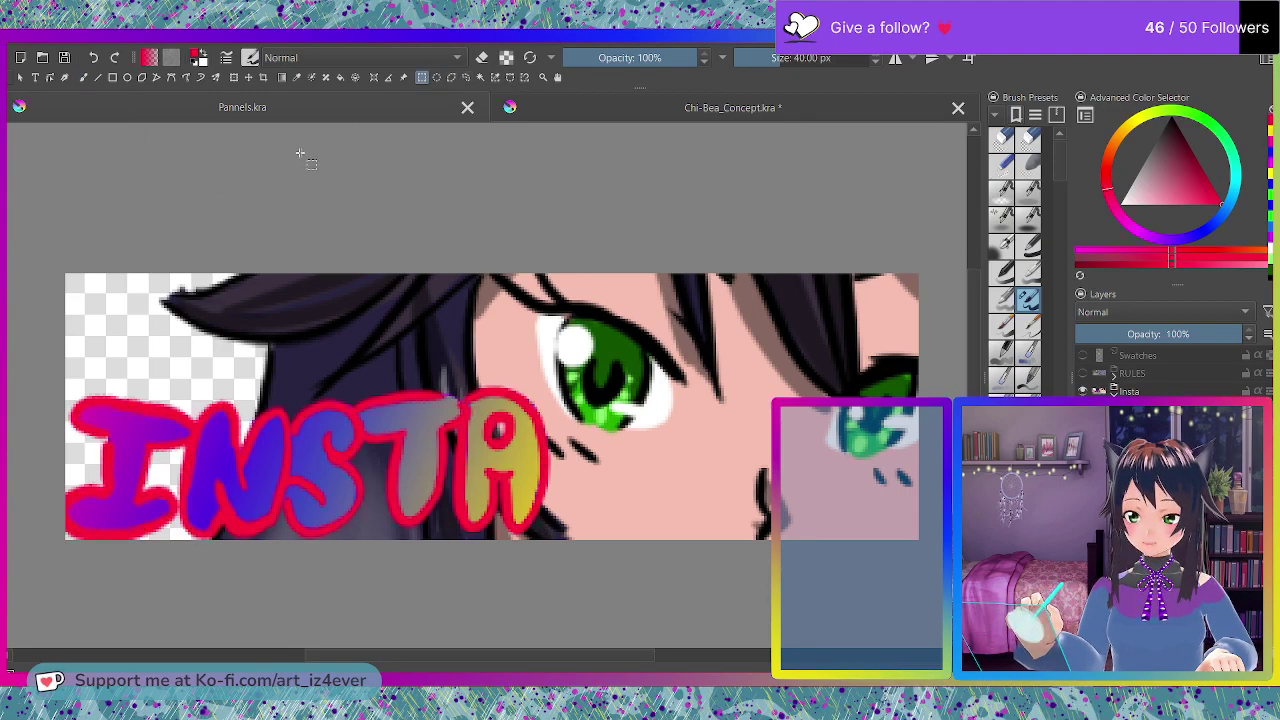
# Save the panel document with the finished lettering and export the banner as Insta Panel.png.
pyautogui.click(85, 78)
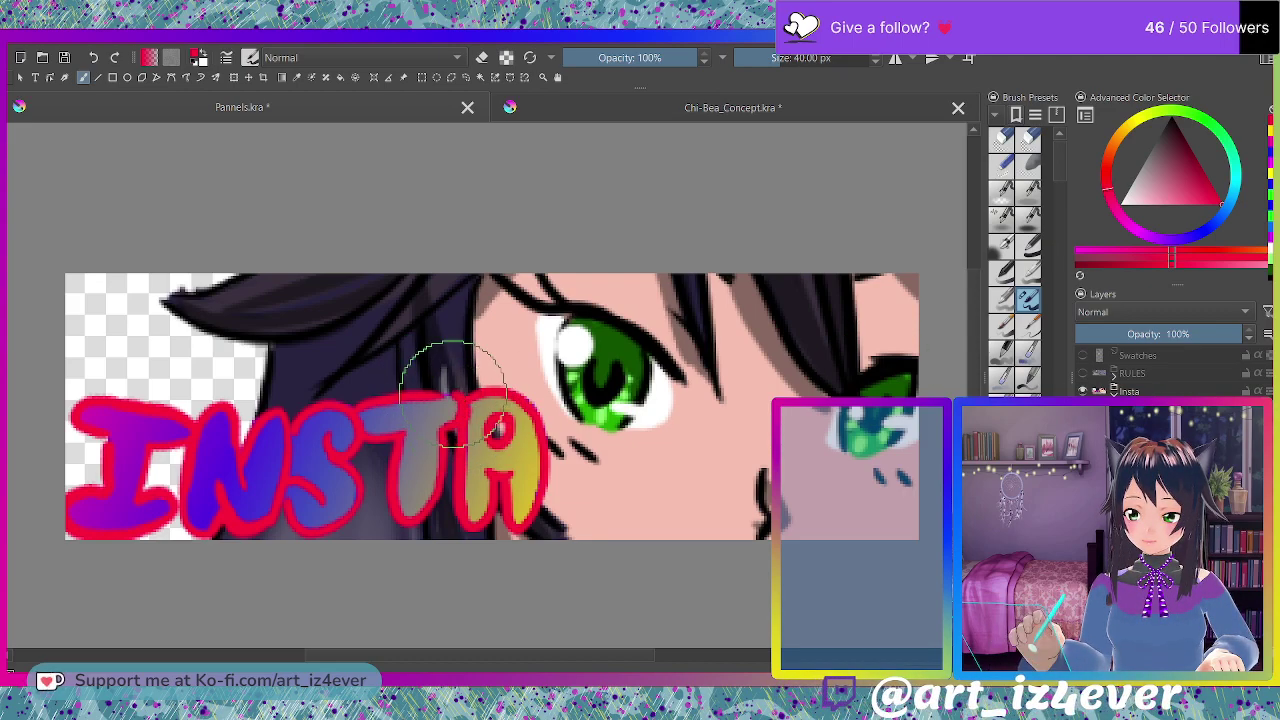
pyautogui.moveTo(107, 448); pyautogui.dragTo(107, 446)
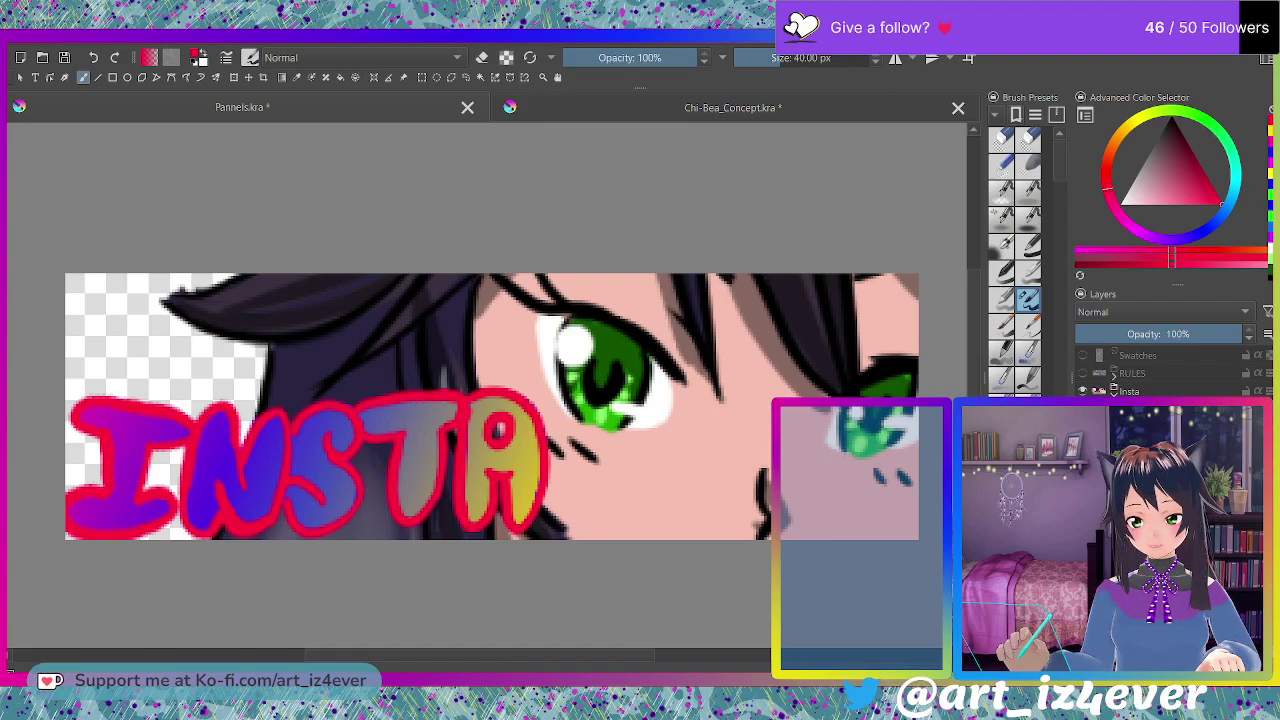
pyautogui.hotkey('ctrl', 's')
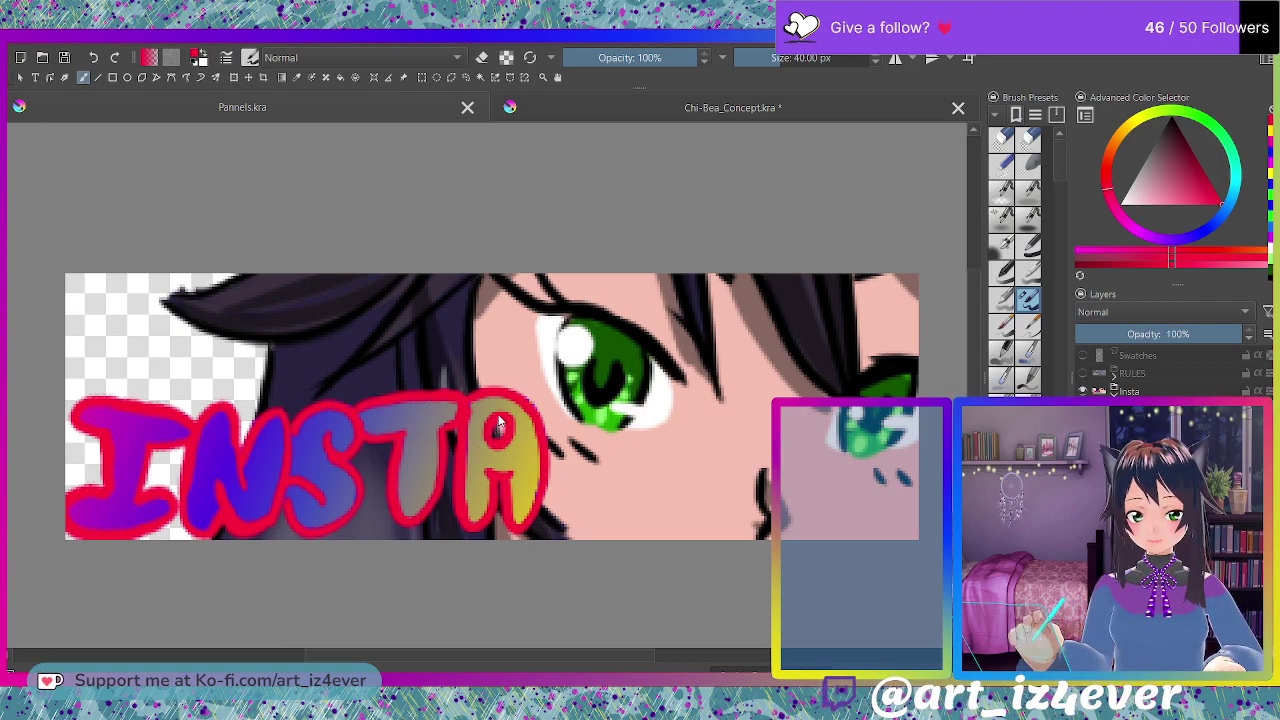
pyautogui.click(763, 519)
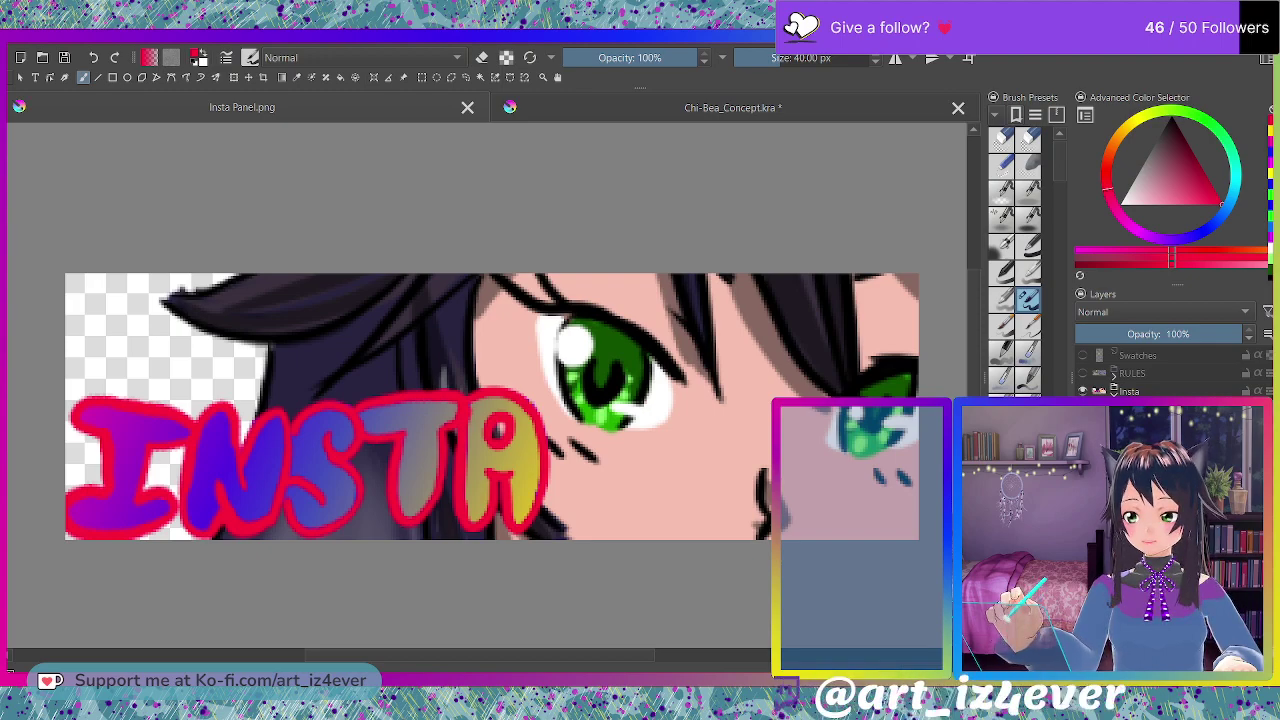
# Switch to the Chi-Bea_Concept.kra document and select the layer below the Bea Sweet group for sketching.
pyautogui.click(736, 109)
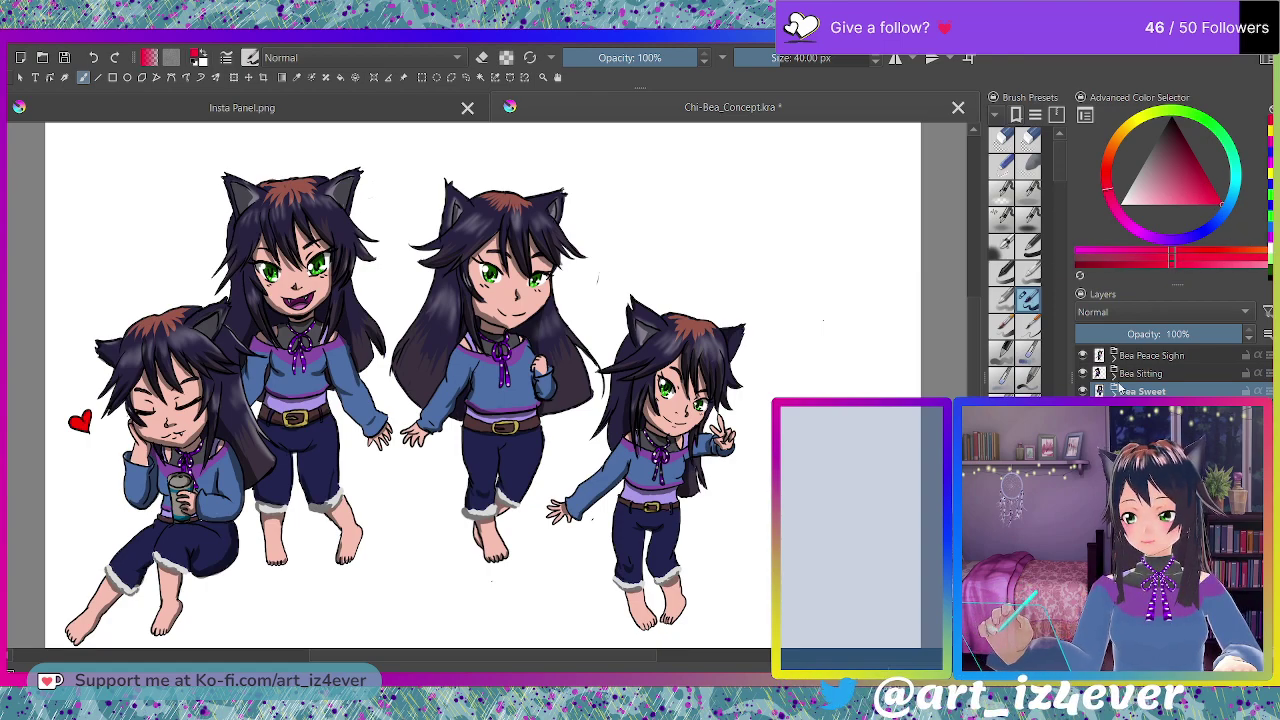
pyautogui.click(1145, 410)
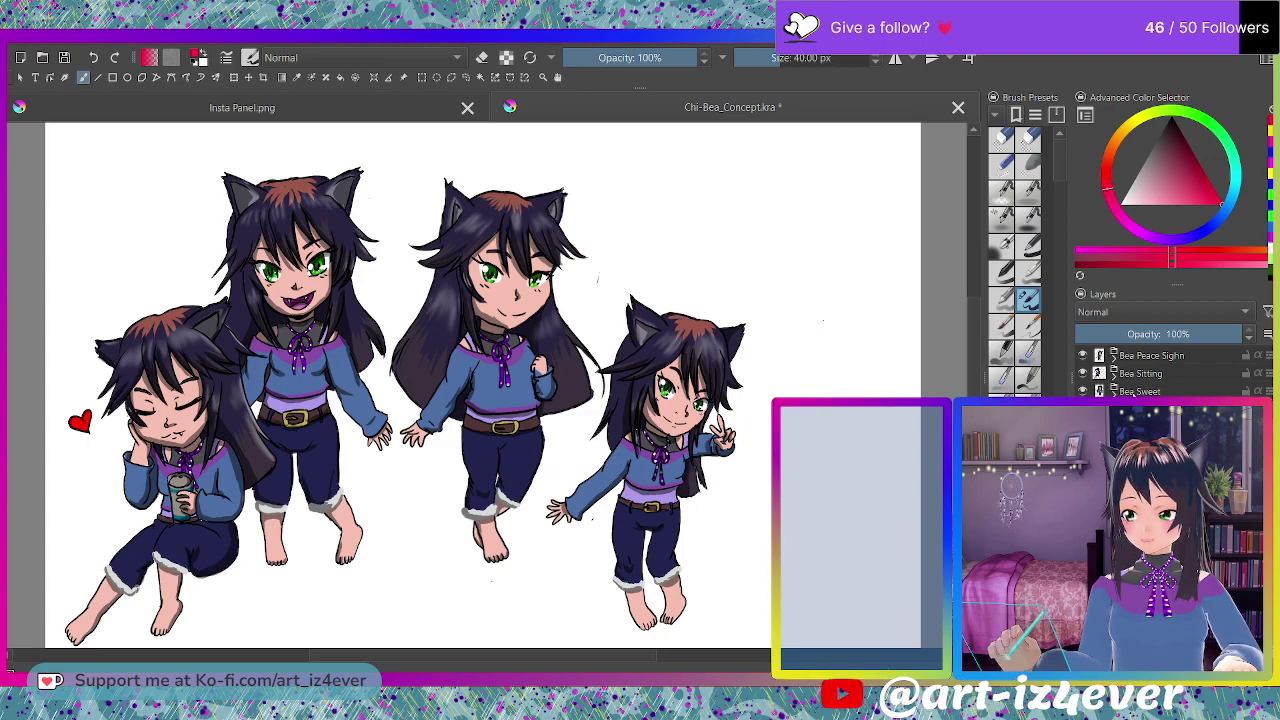
pyautogui.click(1167, 334)
pyautogui.write('40')
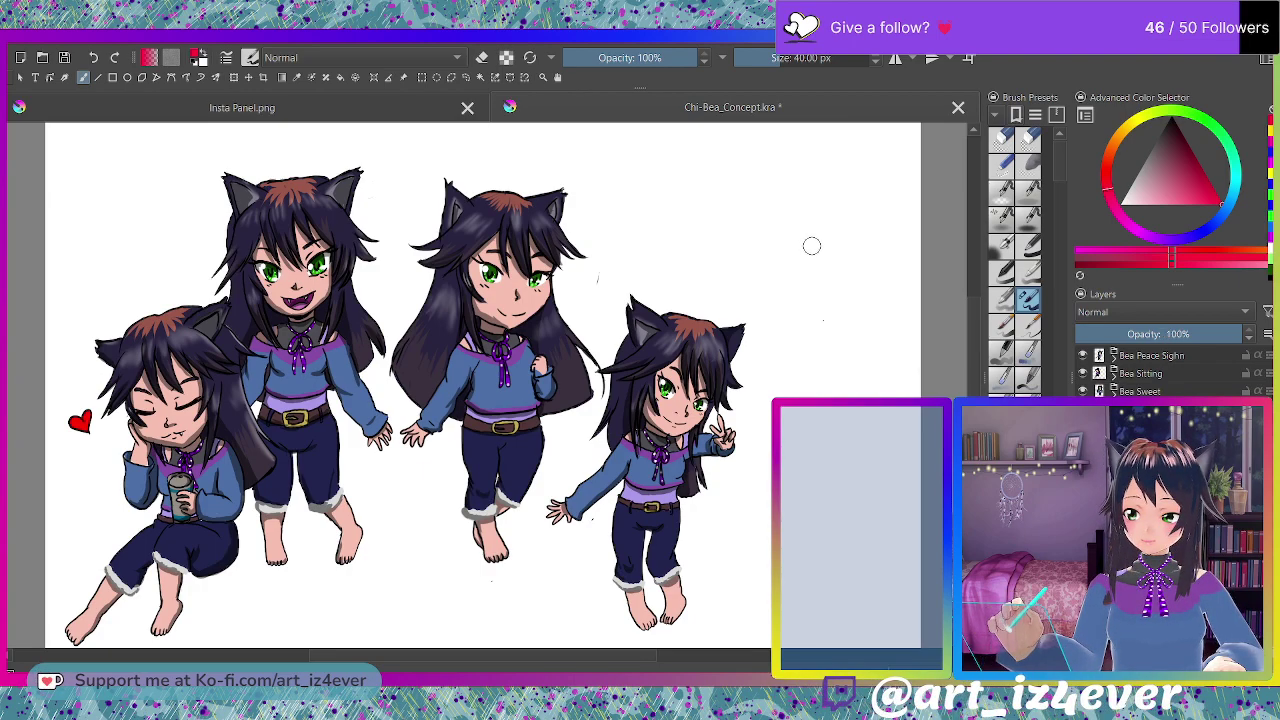
# Sketch a round red head with a cat ear and an eye beside the peace-sign chibi, plus an open hand below it.
pyautogui.moveTo(816, 222)
pyautogui.mouseDown()
pyautogui.moveTo(776, 297)
pyautogui.moveTo(849, 299)
pyautogui.moveTo(864, 251)
pyautogui.moveTo(821, 221)
pyautogui.moveTo(773, 266)
pyautogui.moveTo(793, 313)
pyautogui.moveTo(862, 284)
pyautogui.mouseUp()
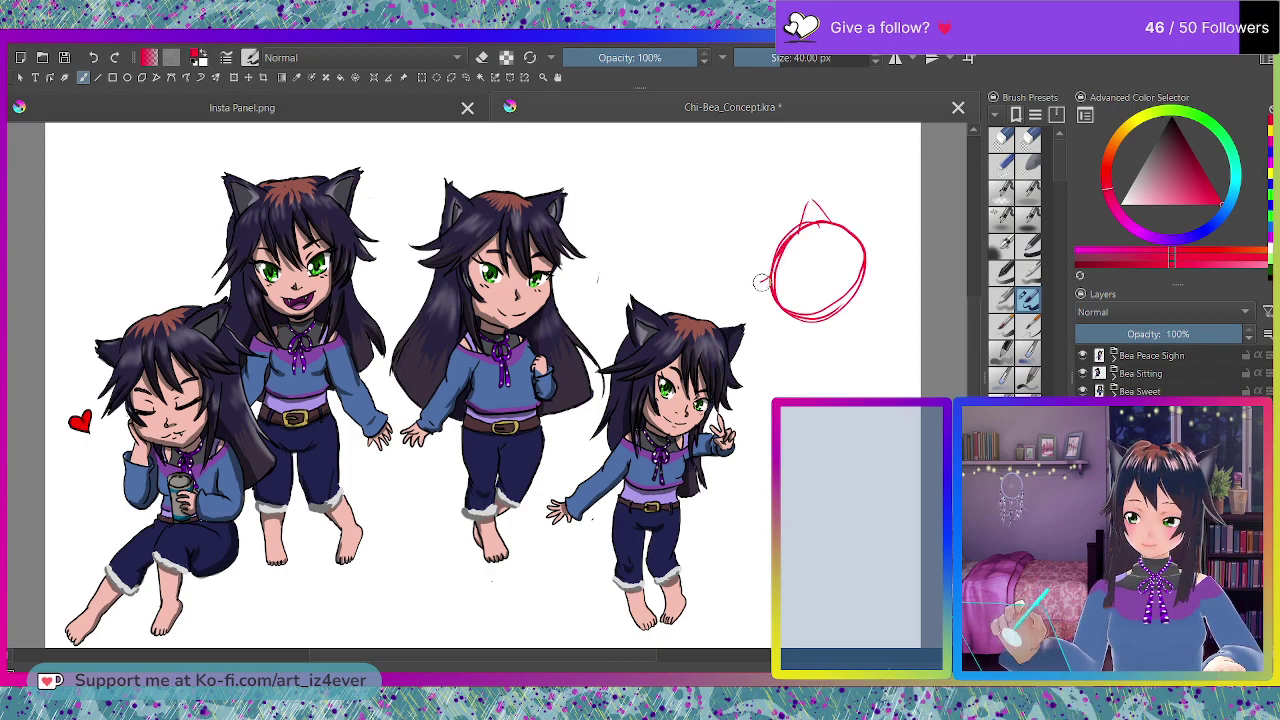
pyautogui.moveTo(761, 282)
pyautogui.mouseDown()
pyautogui.moveTo(779, 314)
pyautogui.moveTo(768, 299)
pyautogui.moveTo(833, 322)
pyautogui.mouseUp()
pyautogui.moveTo(874, 392); pyautogui.dragTo(890, 381)
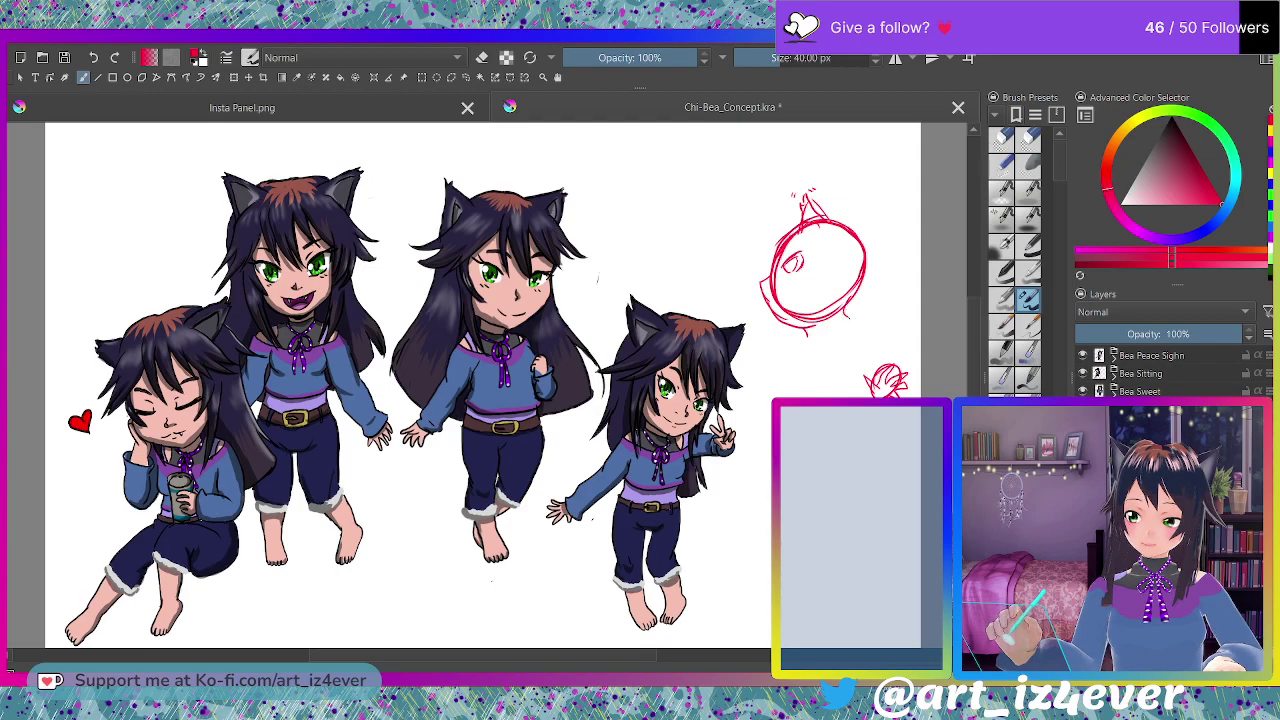
# Sketch the new figure's rounded torso, both shoulder circles and the curved hip lines beneath the head.
pyautogui.moveTo(812, 341)
pyautogui.mouseDown()
pyautogui.moveTo(797, 368)
pyautogui.moveTo(858, 333)
pyautogui.mouseUp()
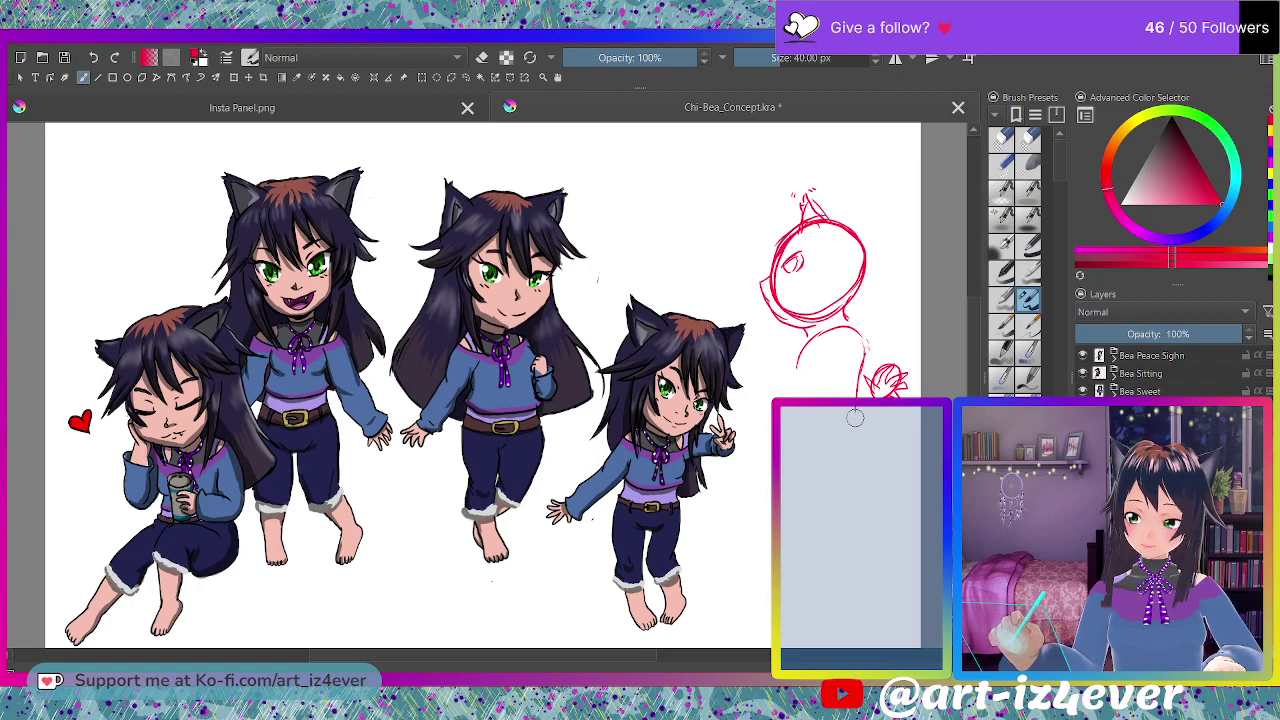
pyautogui.moveTo(819, 421); pyautogui.dragTo(798, 380)
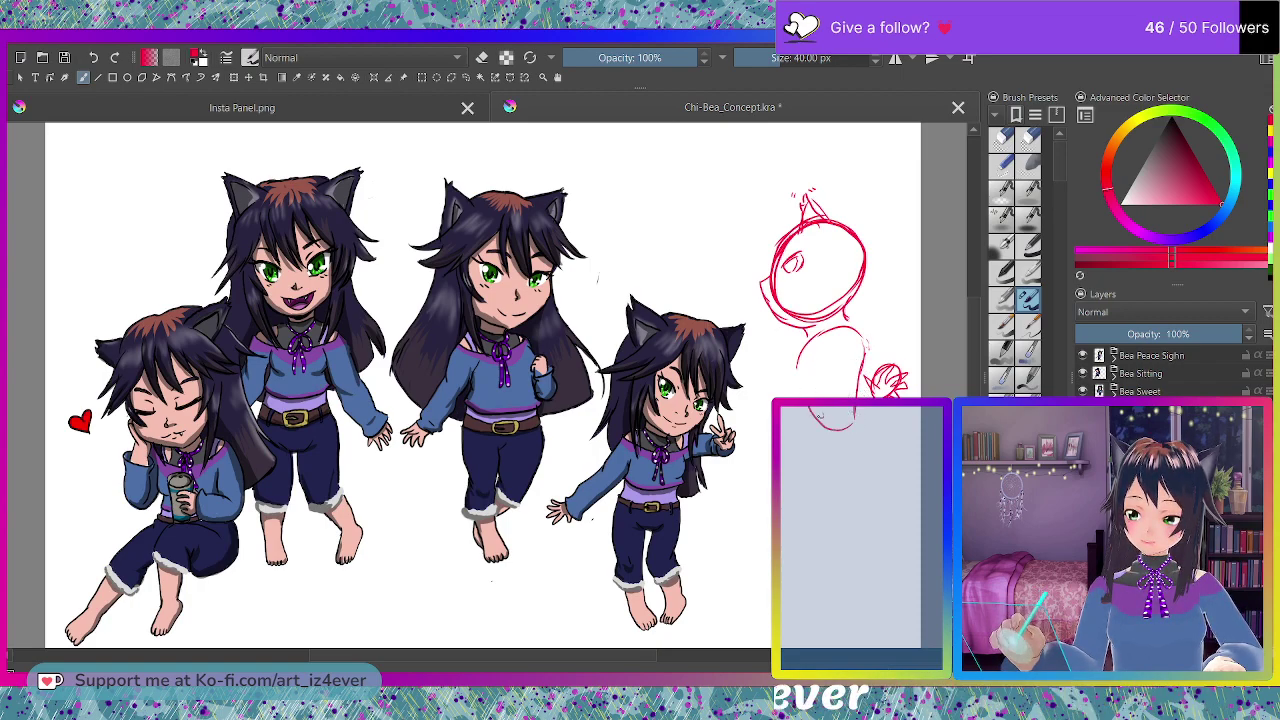
pyautogui.moveTo(862, 327)
pyautogui.mouseDown()
pyautogui.moveTo(850, 334)
pyautogui.moveTo(870, 346)
pyautogui.moveTo(846, 336)
pyautogui.mouseUp()
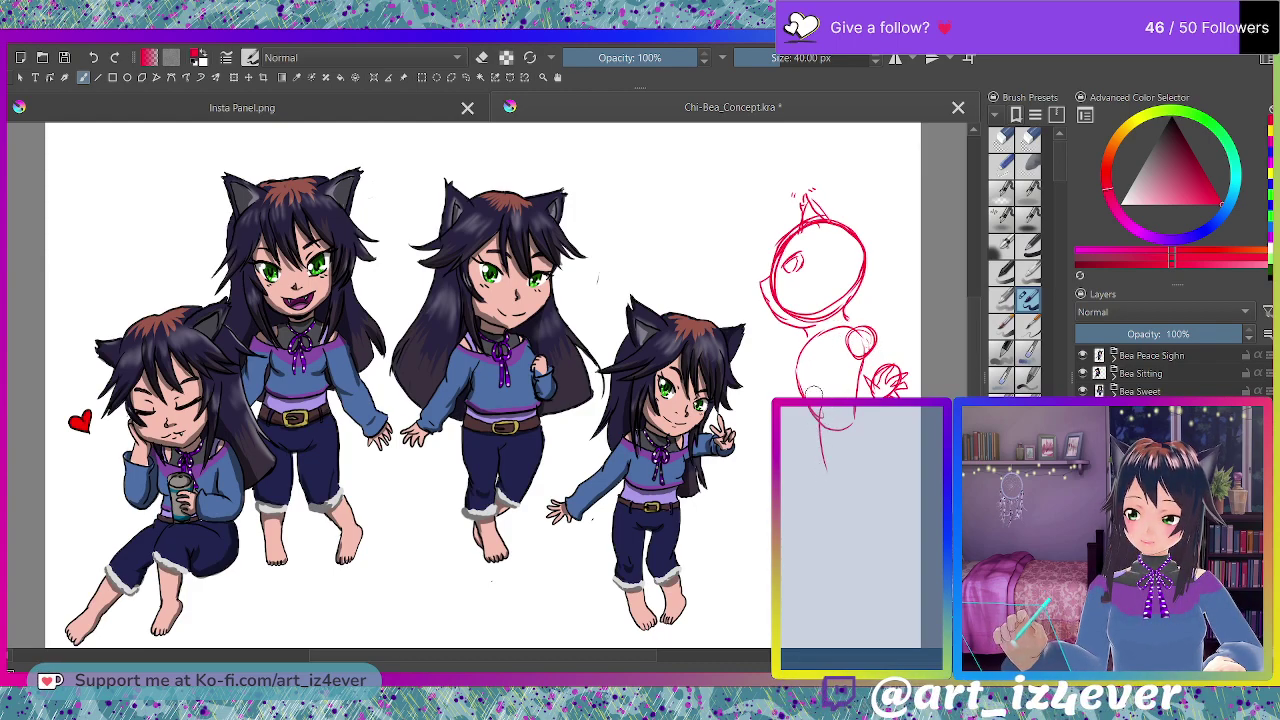
pyautogui.moveTo(797, 366)
pyautogui.mouseDown()
pyautogui.moveTo(816, 395)
pyautogui.moveTo(840, 392)
pyautogui.moveTo(856, 366)
pyautogui.mouseUp()
pyautogui.moveTo(797, 410); pyautogui.dragTo(840, 433)
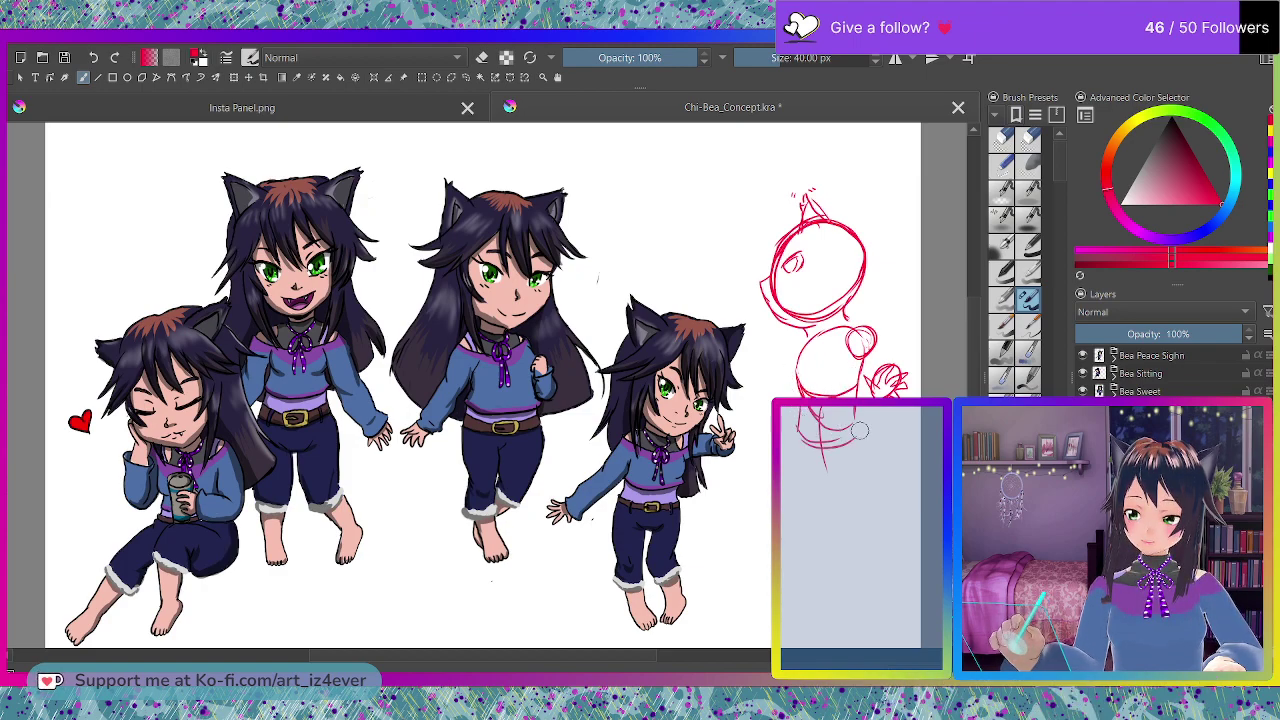
pyautogui.moveTo(797, 354)
pyautogui.mouseDown()
pyautogui.moveTo(800, 391)
pyautogui.moveTo(808, 380)
pyautogui.moveTo(787, 363)
pyautogui.mouseUp()
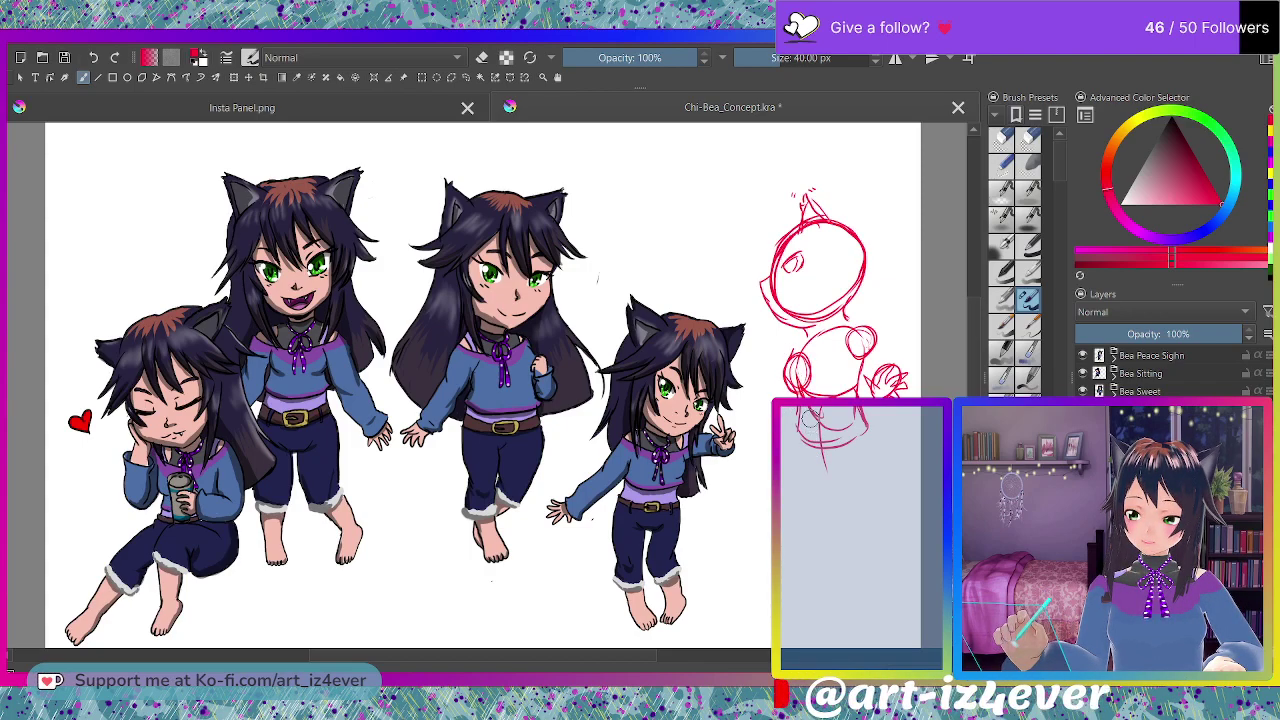
# Block in the new figure's legs with a thigh, a knee circle and a lower leg below the hips.
pyautogui.moveTo(865, 436)
pyautogui.mouseDown()
pyautogui.moveTo(865, 506)
pyautogui.moveTo(847, 513)
pyautogui.moveTo(834, 492)
pyautogui.moveTo(844, 509)
pyautogui.mouseUp()
pyautogui.moveTo(816, 432)
pyautogui.mouseDown()
pyautogui.moveTo(834, 461)
pyautogui.moveTo(864, 464)
pyautogui.mouseUp()
pyautogui.moveTo(862, 408); pyautogui.dragTo(856, 463)
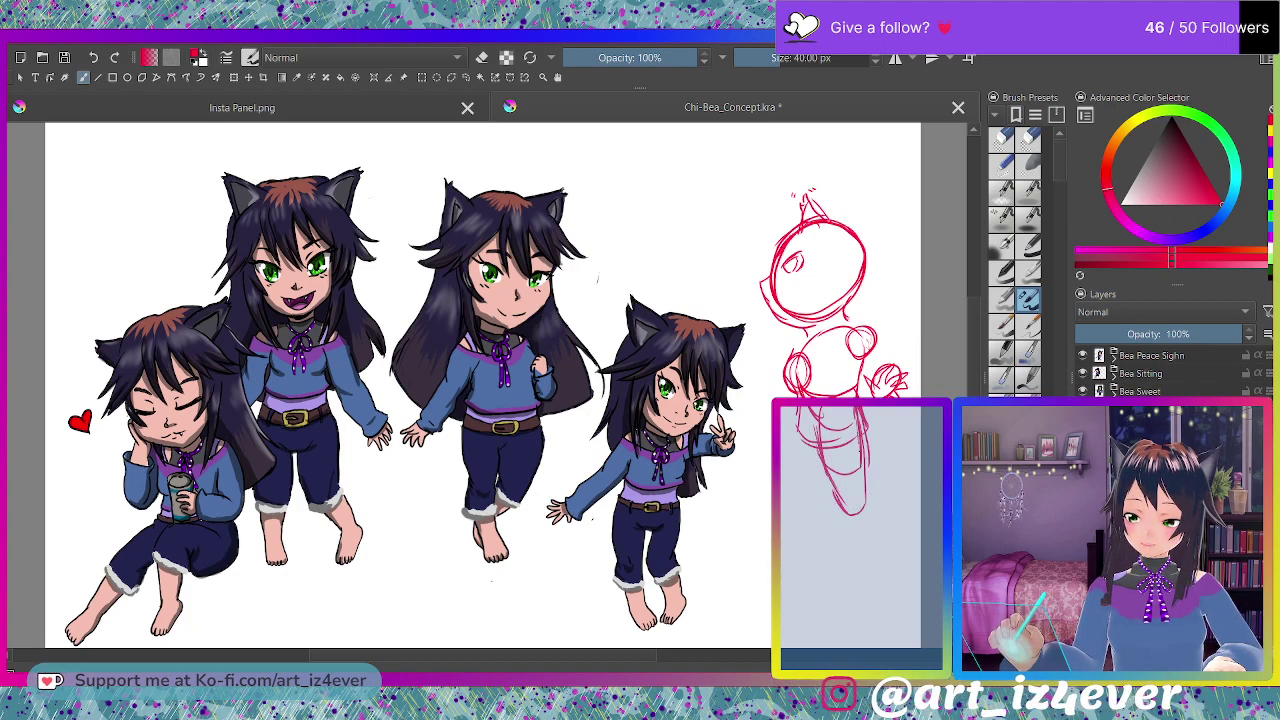
pyautogui.moveTo(853, 526); pyautogui.dragTo(826, 541)
pyautogui.moveTo(825, 485); pyautogui.dragTo(823, 540)
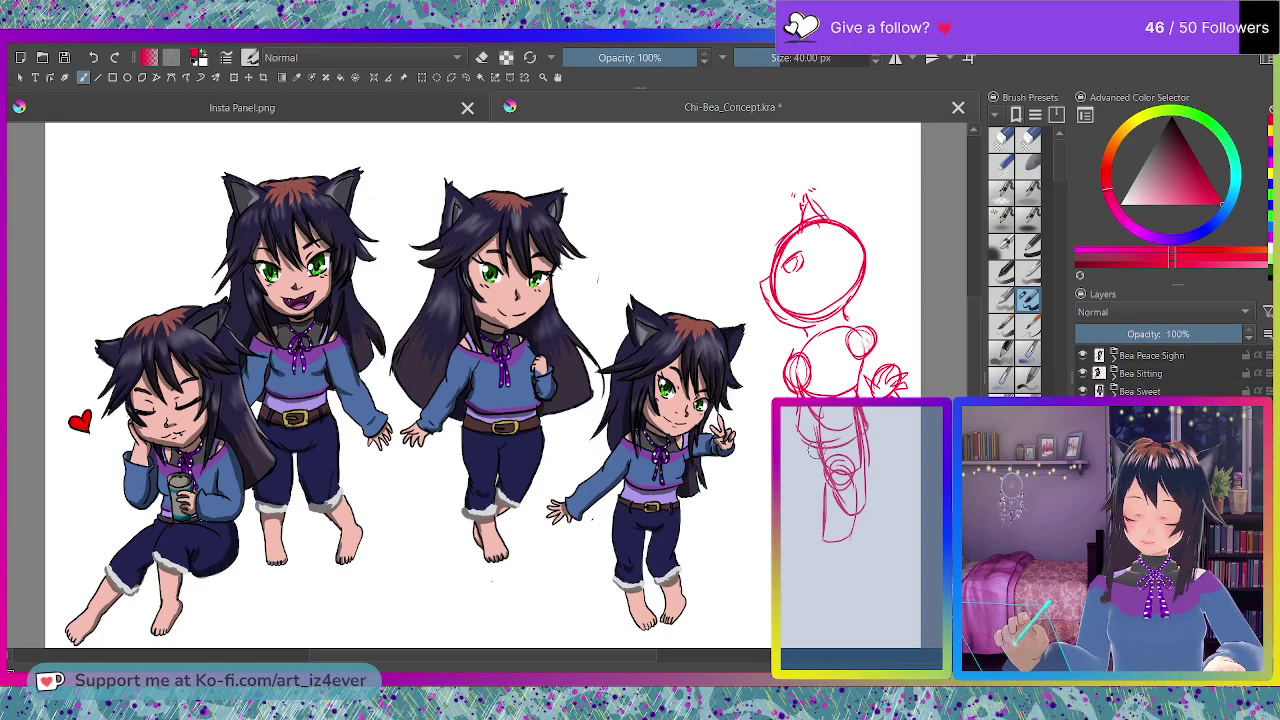
# Erase the whole red sketch of the first pose and return to painting with the brush.
pyautogui.press('e')
pyautogui.moveTo(819, 510)
pyautogui.mouseDown()
pyautogui.moveTo(848, 544)
pyautogui.moveTo(909, 359)
pyautogui.moveTo(837, 481)
pyautogui.moveTo(819, 333)
pyautogui.moveTo(799, 299)
pyautogui.moveTo(781, 338)
pyautogui.moveTo(763, 242)
pyautogui.moveTo(764, 289)
pyautogui.moveTo(787, 284)
pyautogui.moveTo(821, 181)
pyautogui.moveTo(861, 361)
pyautogui.mouseUp()
pyautogui.moveTo(852, 228)
pyautogui.mouseDown()
pyautogui.moveTo(840, 249)
pyautogui.moveTo(826, 219)
pyautogui.mouseUp()
pyautogui.press('e')
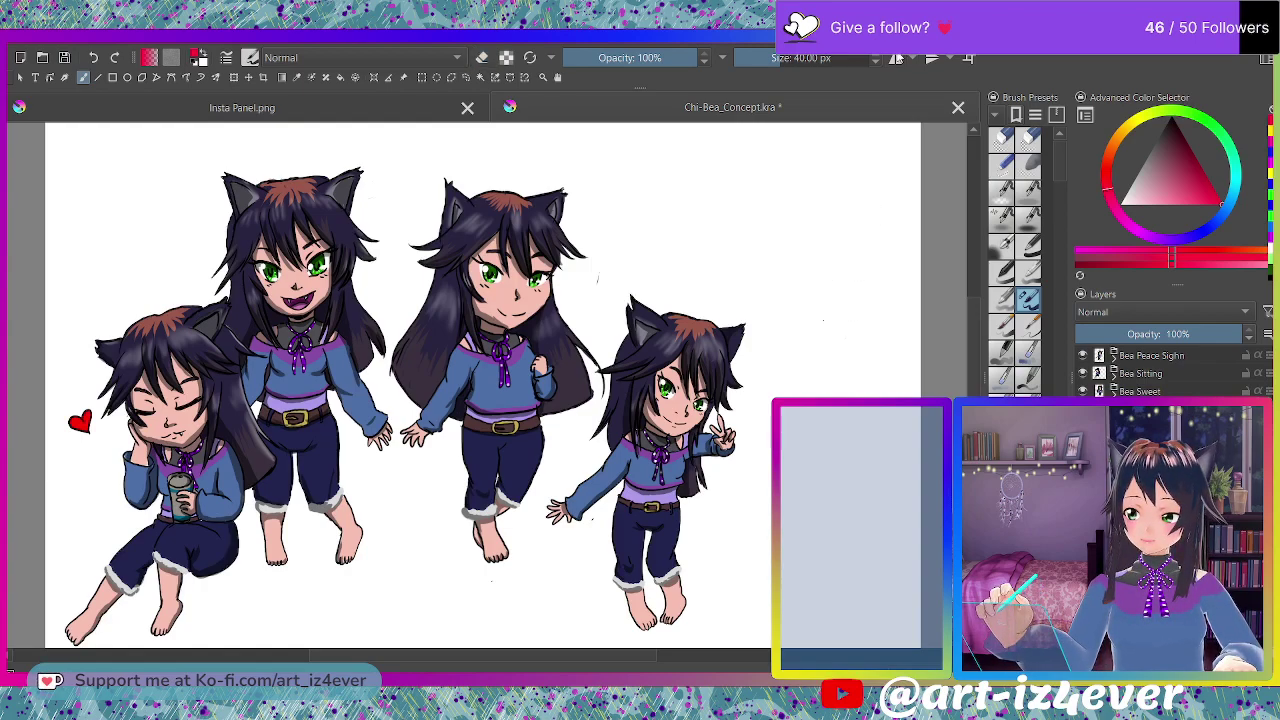
# Sketch a new head in side profile with an eye, nose, chin and an outer hair outline in the cleared area.
pyautogui.moveTo(829, 205)
pyautogui.mouseDown()
pyautogui.moveTo(838, 287)
pyautogui.moveTo(859, 221)
pyautogui.moveTo(781, 250)
pyautogui.moveTo(806, 297)
pyautogui.moveTo(858, 224)
pyautogui.mouseUp()
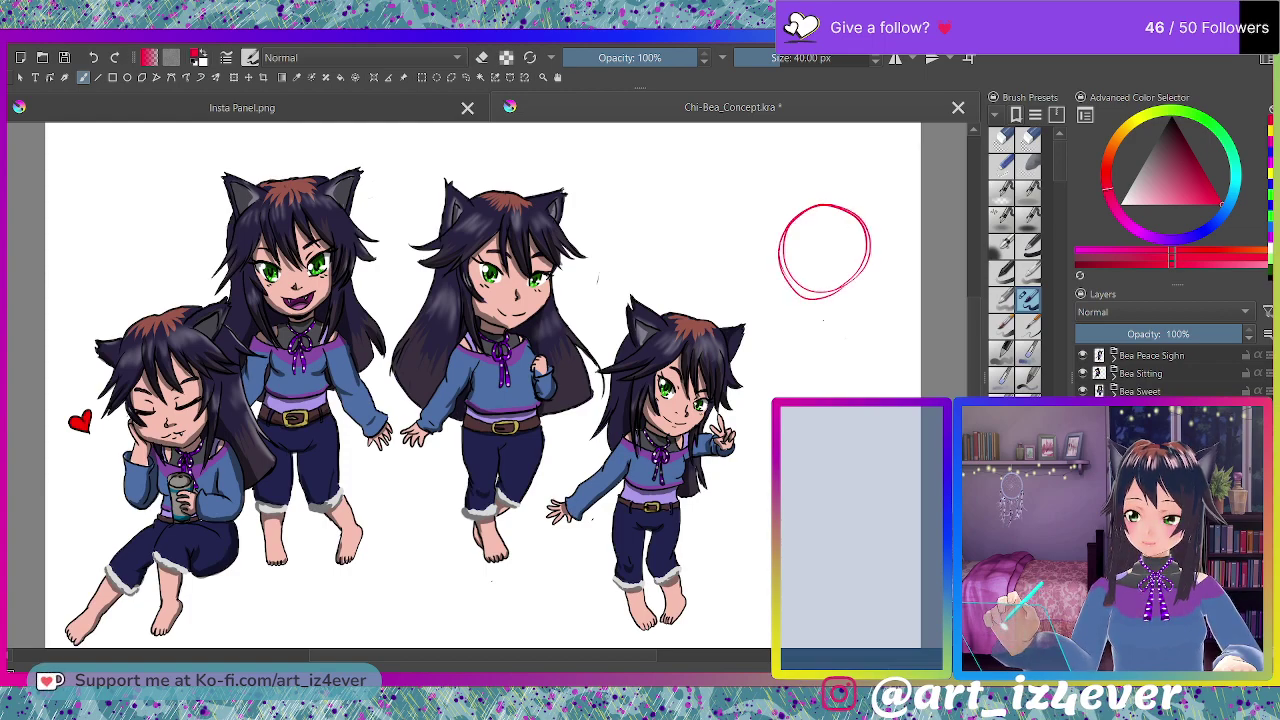
pyautogui.moveTo(791, 249)
pyautogui.mouseDown()
pyautogui.moveTo(808, 242)
pyautogui.moveTo(797, 265)
pyautogui.moveTo(808, 256)
pyautogui.mouseUp()
pyautogui.hotkey('ctrl', 'z')
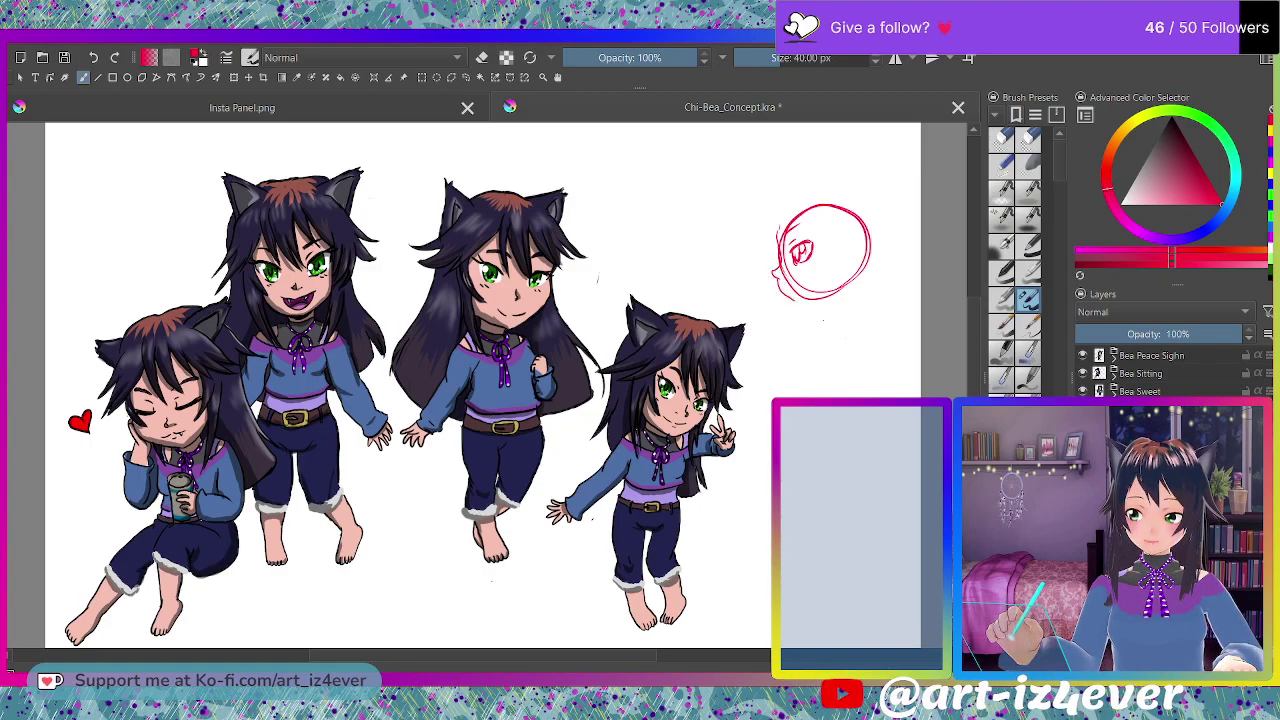
pyautogui.moveTo(788, 297)
pyautogui.mouseDown()
pyautogui.moveTo(816, 310)
pyautogui.moveTo(846, 285)
pyautogui.mouseUp()
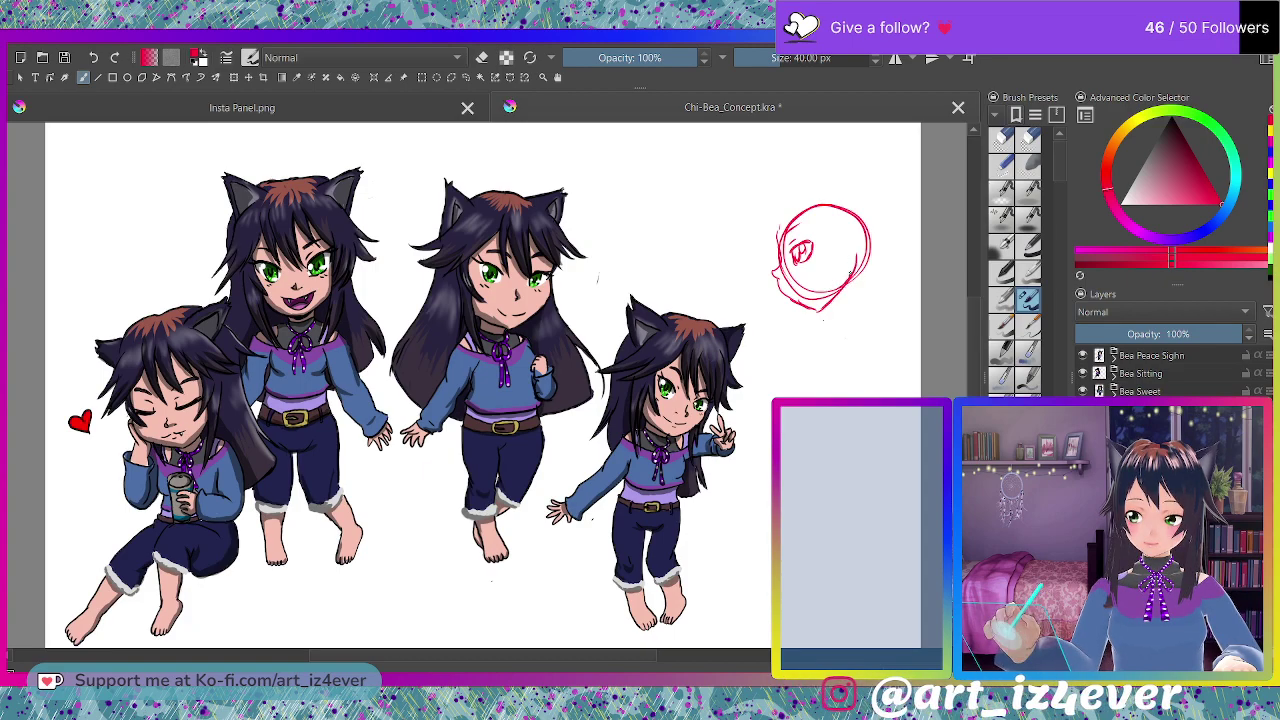
pyautogui.moveTo(782, 222)
pyautogui.mouseDown()
pyautogui.moveTo(811, 195)
pyautogui.moveTo(856, 192)
pyautogui.moveTo(870, 207)
pyautogui.mouseUp()
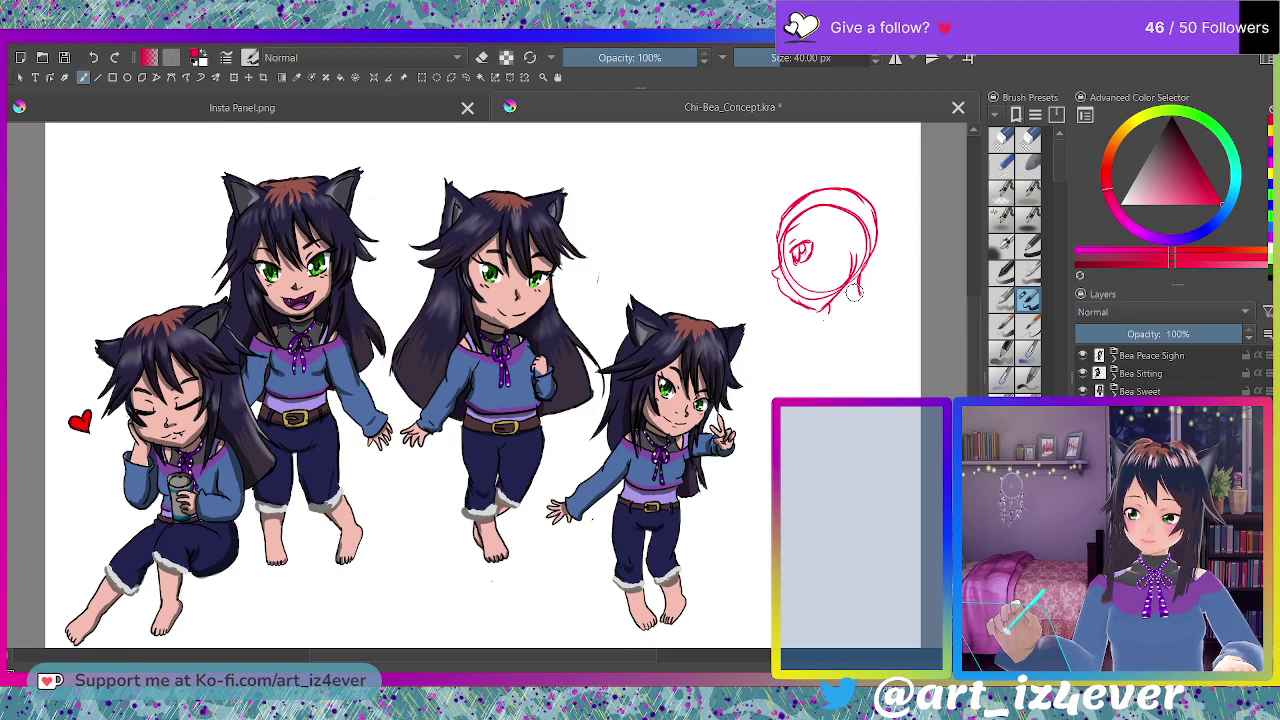
# Sketch the profile figure's neck, rounded upper body, shoulder and hanging arm, with a fist at the chin.
pyautogui.moveTo(828, 309)
pyautogui.mouseDown()
pyautogui.moveTo(880, 310)
pyautogui.moveTo(848, 305)
pyautogui.moveTo(877, 369)
pyautogui.moveTo(822, 344)
pyautogui.moveTo(826, 313)
pyautogui.mouseUp()
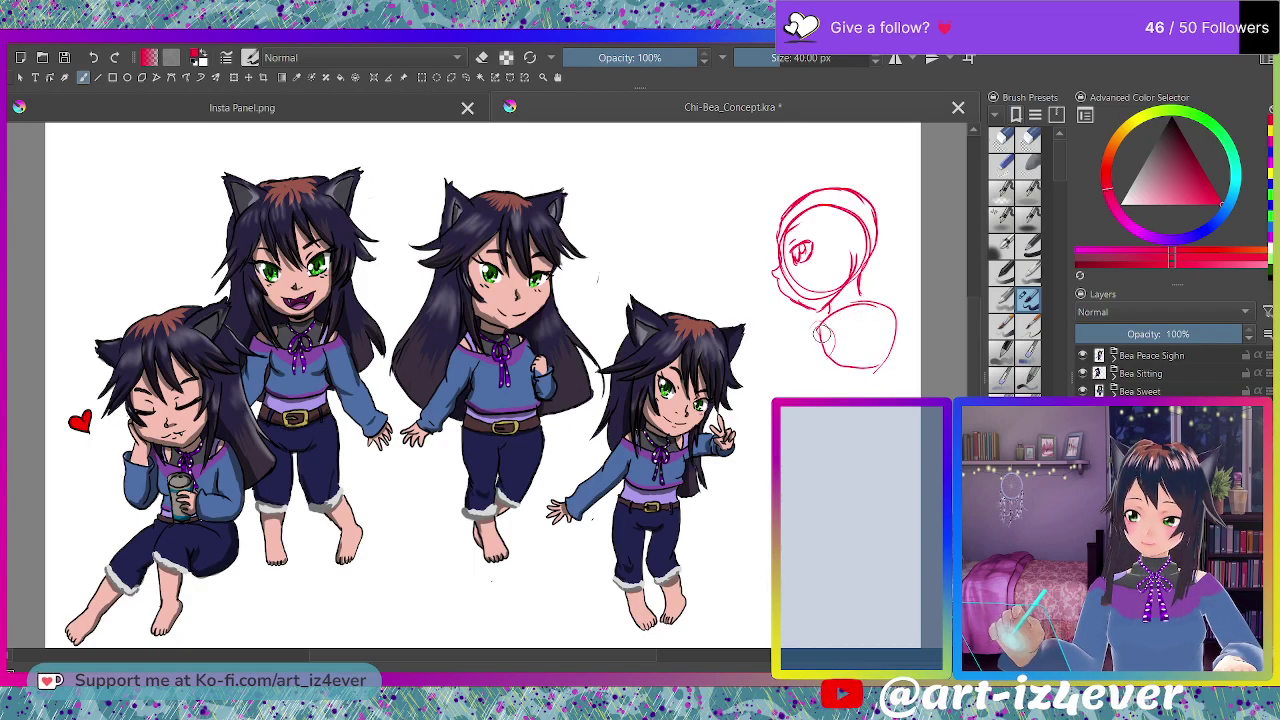
pyautogui.moveTo(866, 330)
pyautogui.mouseDown()
pyautogui.moveTo(846, 362)
pyautogui.moveTo(876, 340)
pyautogui.moveTo(847, 397)
pyautogui.mouseUp()
pyautogui.moveTo(848, 391)
pyautogui.mouseDown()
pyautogui.moveTo(860, 396)
pyautogui.moveTo(857, 424)
pyautogui.moveTo(848, 405)
pyautogui.mouseUp()
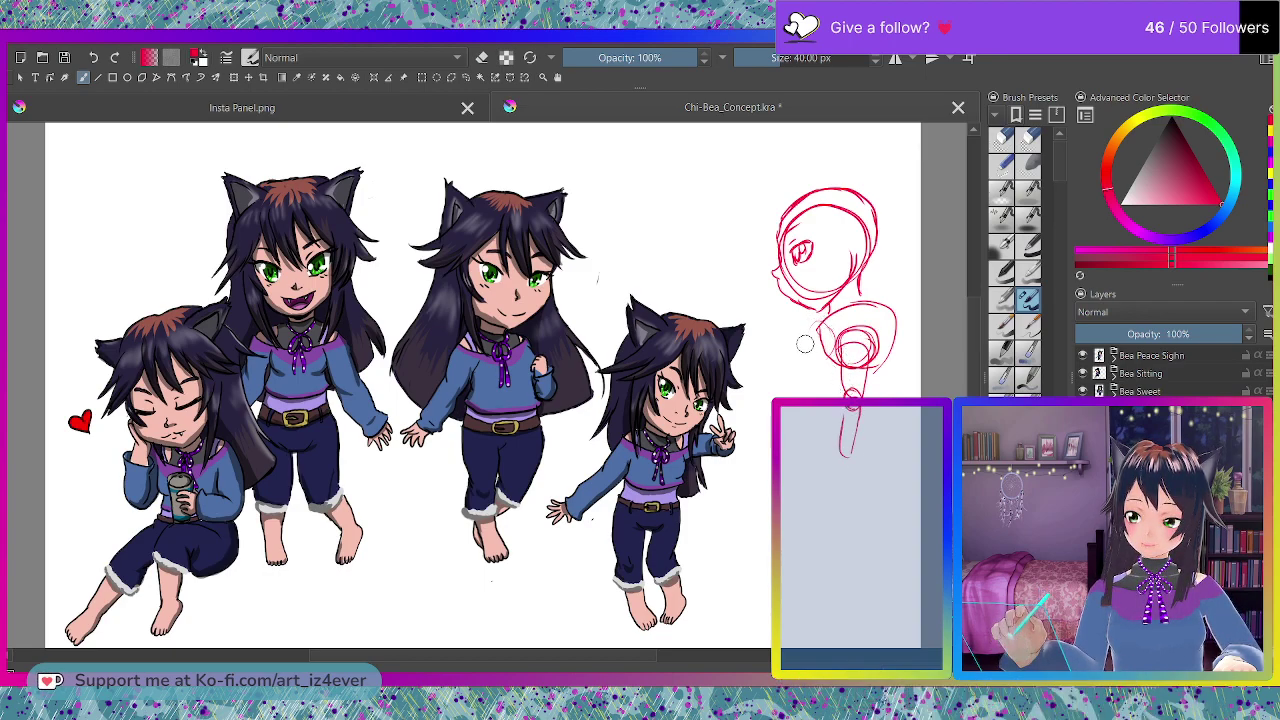
pyautogui.moveTo(795, 301)
pyautogui.mouseDown()
pyautogui.moveTo(792, 314)
pyautogui.moveTo(812, 313)
pyautogui.mouseUp()
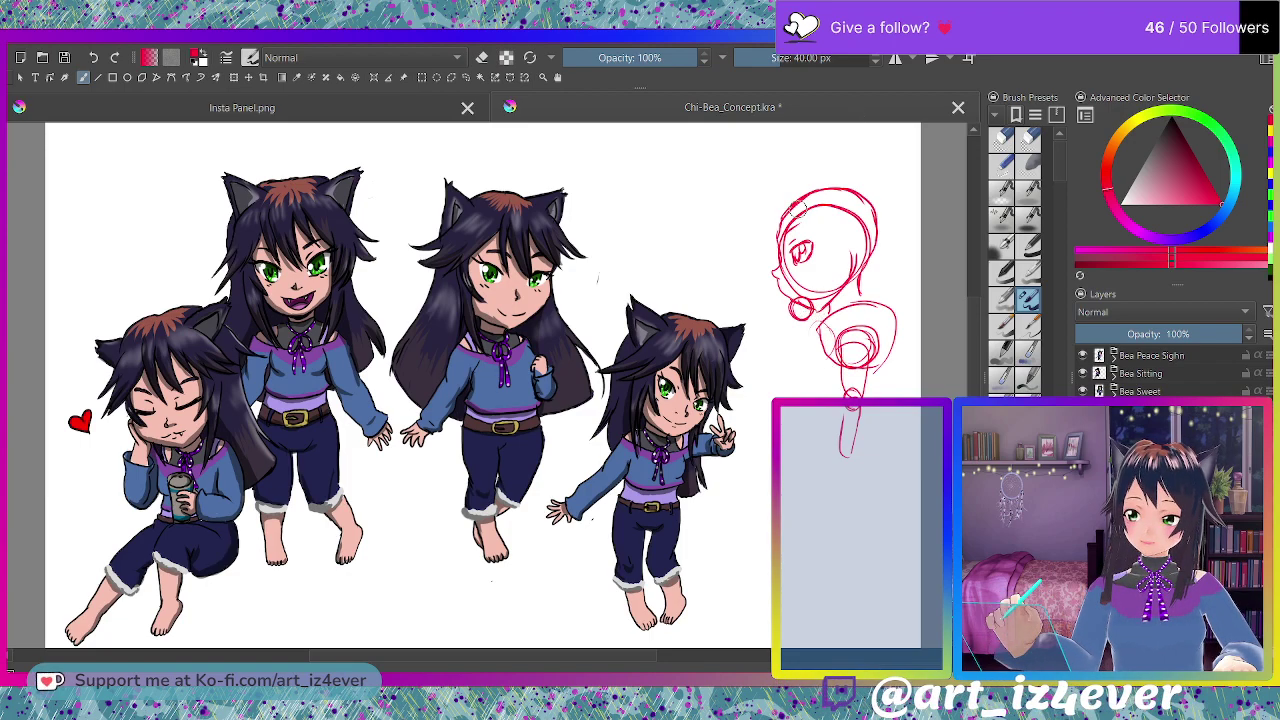
# Add bangs, a cat ear and long back hair to the profile figure, and a question-mark speech bubble beside it.
pyautogui.moveTo(786, 203)
pyautogui.mouseDown()
pyautogui.moveTo(823, 245)
pyautogui.moveTo(811, 195)
pyautogui.moveTo(853, 249)
pyautogui.mouseUp()
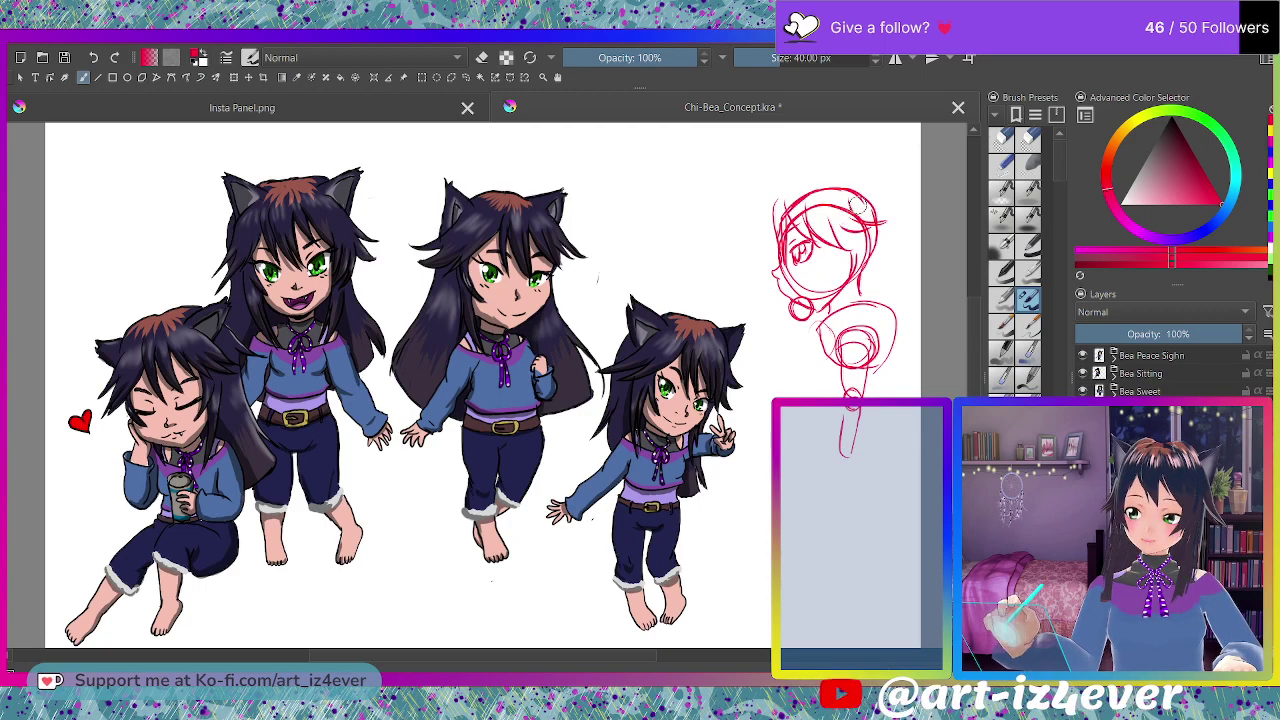
pyautogui.moveTo(828, 162)
pyautogui.mouseDown()
pyautogui.moveTo(821, 188)
pyautogui.moveTo(857, 190)
pyautogui.moveTo(841, 182)
pyautogui.mouseUp()
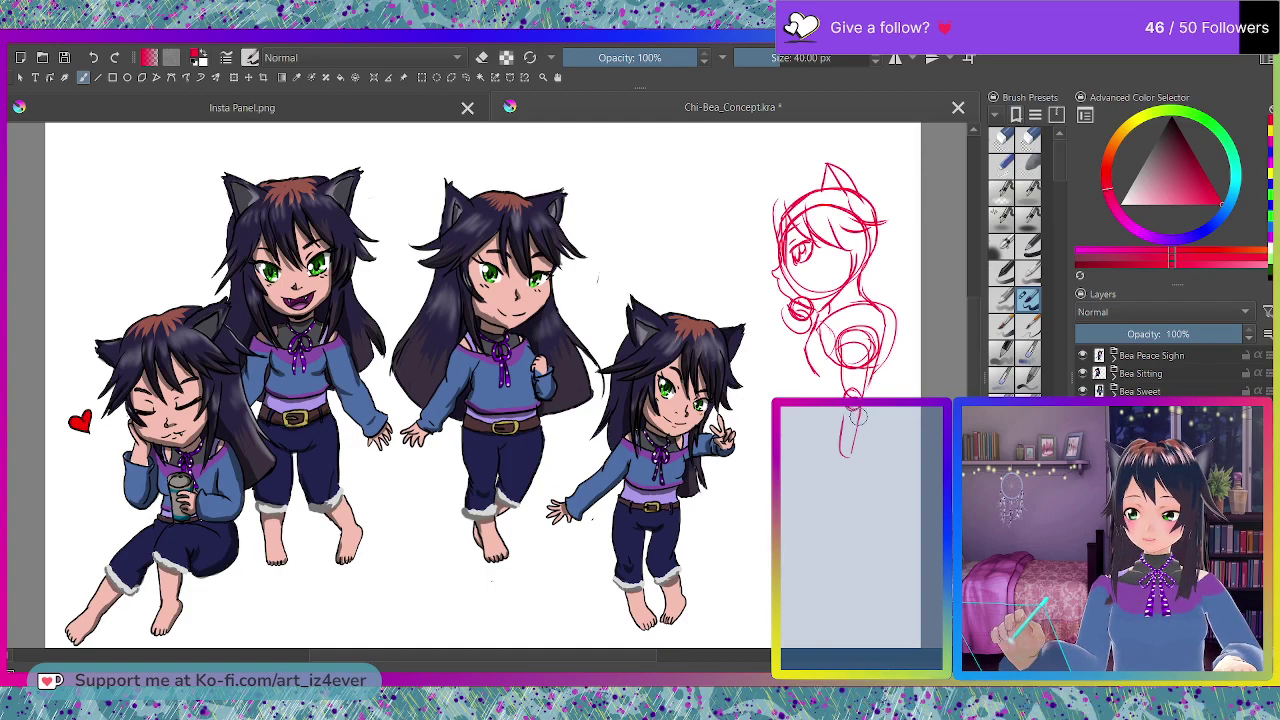
pyautogui.moveTo(733, 215)
pyautogui.mouseDown()
pyautogui.moveTo(748, 204)
pyautogui.moveTo(736, 197)
pyautogui.mouseUp()
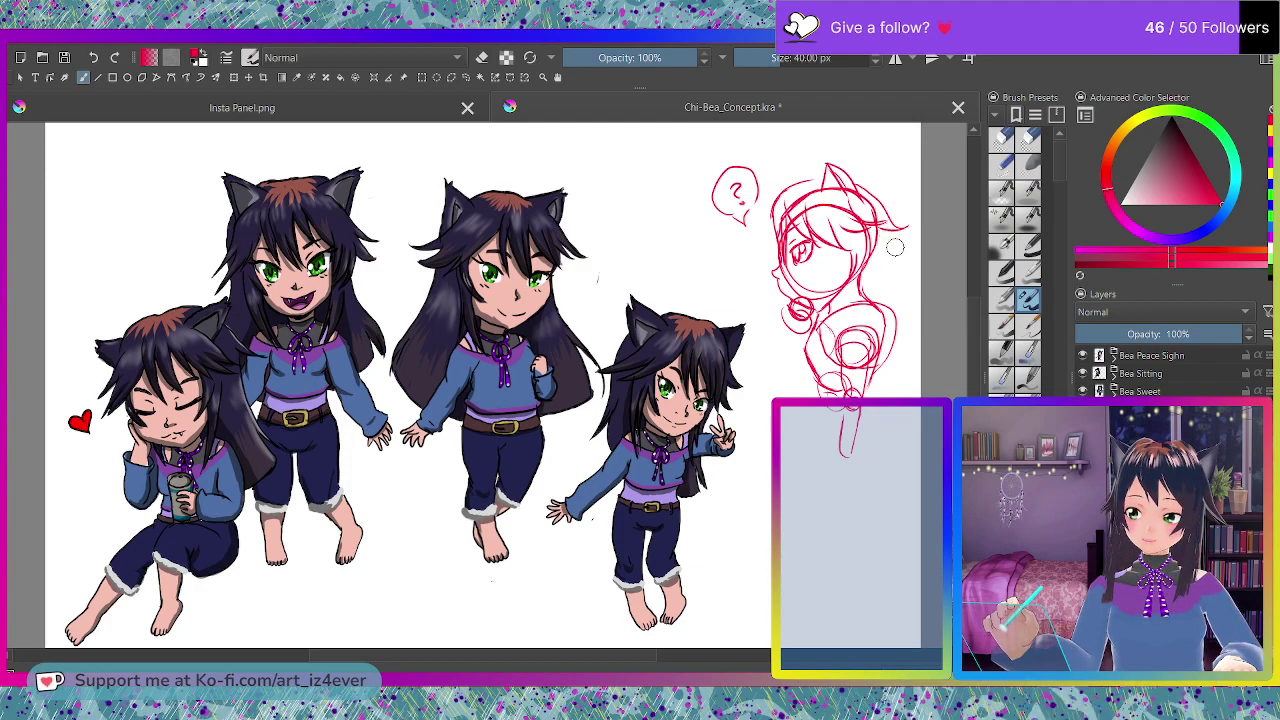
pyautogui.moveTo(890, 230)
pyautogui.mouseDown()
pyautogui.moveTo(918, 322)
pyautogui.moveTo(901, 292)
pyautogui.mouseUp()
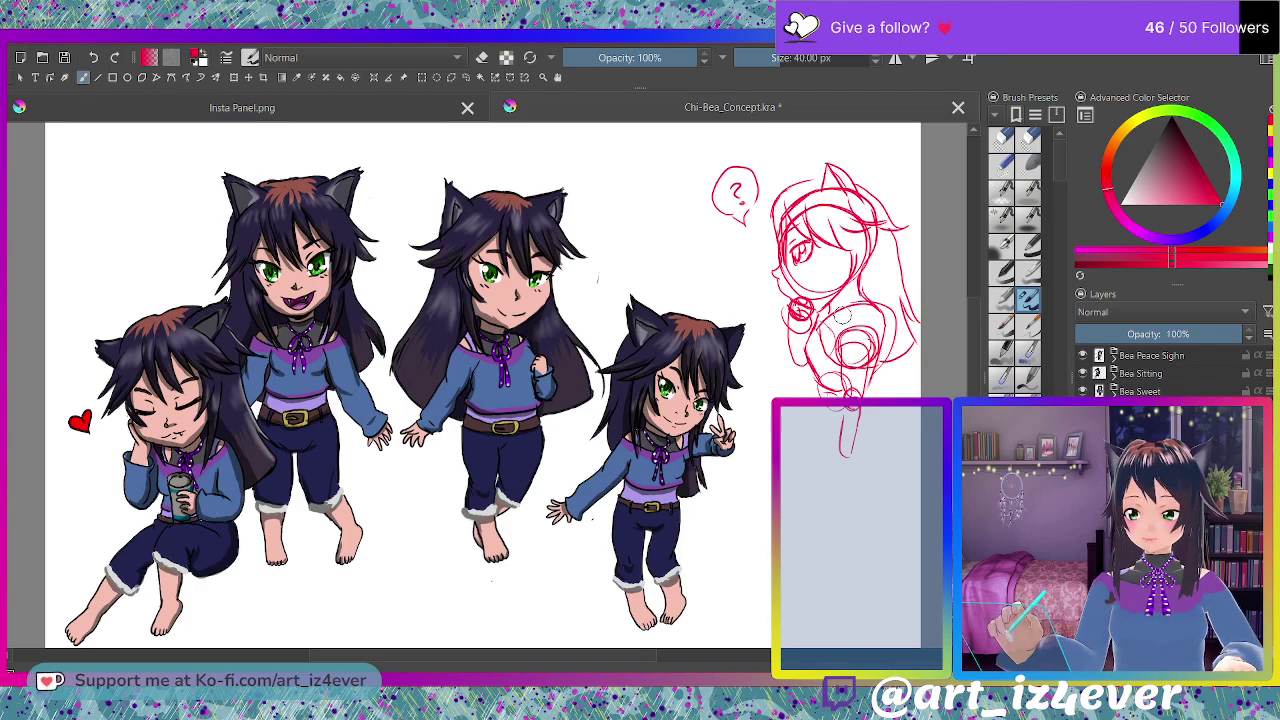
pyautogui.moveTo(778, 200); pyautogui.dragTo(784, 240)
# Erase the profile figure and its speech bubble, and return to painting with the brush.
pyautogui.press('e')
pyautogui.moveTo(780, 190)
pyautogui.mouseDown()
pyautogui.moveTo(757, 302)
pyautogui.moveTo(745, 170)
pyautogui.mouseUp()
pyautogui.moveTo(734, 252)
pyautogui.mouseDown()
pyautogui.moveTo(811, 166)
pyautogui.moveTo(830, 276)
pyautogui.moveTo(861, 181)
pyautogui.moveTo(883, 207)
pyautogui.moveTo(905, 345)
pyautogui.mouseUp()
pyautogui.moveTo(914, 425)
pyautogui.mouseDown()
pyautogui.moveTo(905, 355)
pyautogui.moveTo(841, 470)
pyautogui.moveTo(824, 337)
pyautogui.moveTo(792, 285)
pyautogui.moveTo(784, 376)
pyautogui.moveTo(799, 394)
pyautogui.moveTo(817, 257)
pyautogui.moveTo(833, 262)
pyautogui.moveTo(851, 368)
pyautogui.moveTo(880, 307)
pyautogui.mouseUp()
pyautogui.moveTo(875, 243)
pyautogui.mouseDown()
pyautogui.moveTo(841, 164)
pyautogui.moveTo(820, 214)
pyautogui.mouseUp()
pyautogui.press('e')
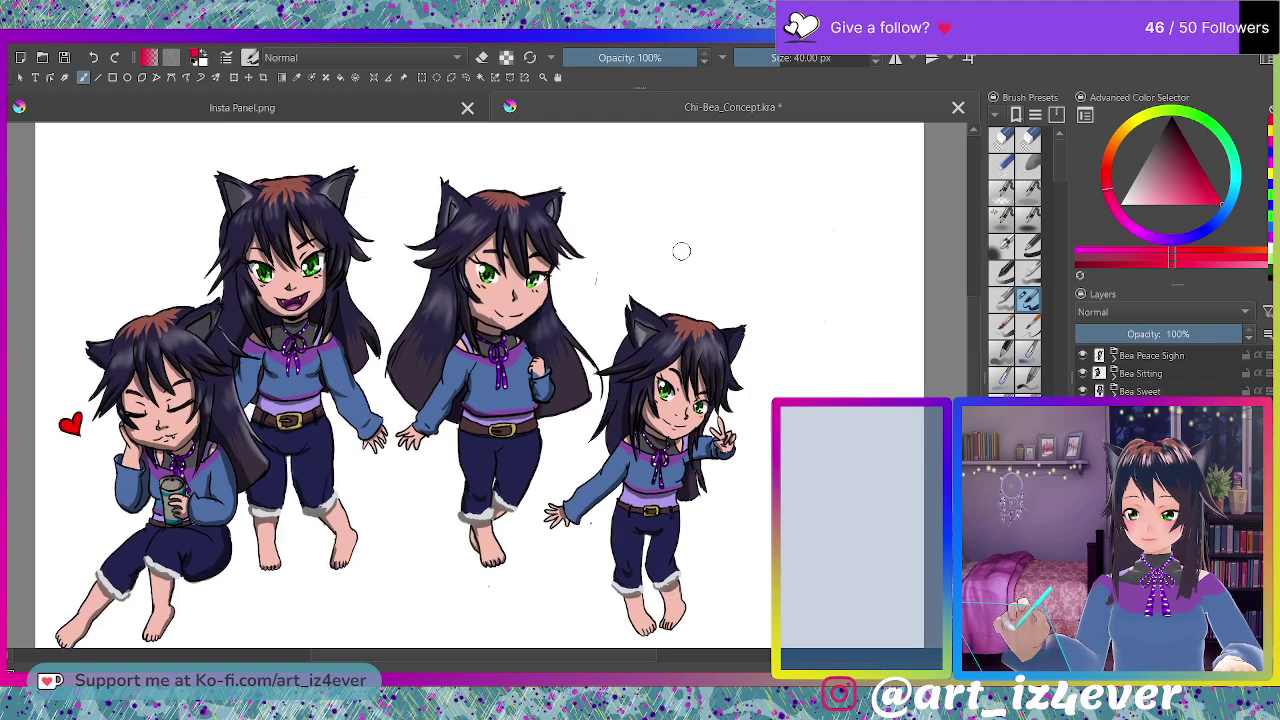
# Sketch a larger round head above the peace-sign chibi with curved face guidelines and two eyes in three-quarter view.
pyautogui.scroll(2, 681, 251)
pyautogui.moveTo(790, 150)
pyautogui.mouseDown()
pyautogui.moveTo(737, 210)
pyautogui.moveTo(850, 238)
pyautogui.moveTo(748, 168)
pyautogui.moveTo(845, 272)
pyautogui.moveTo(760, 145)
pyautogui.mouseUp()
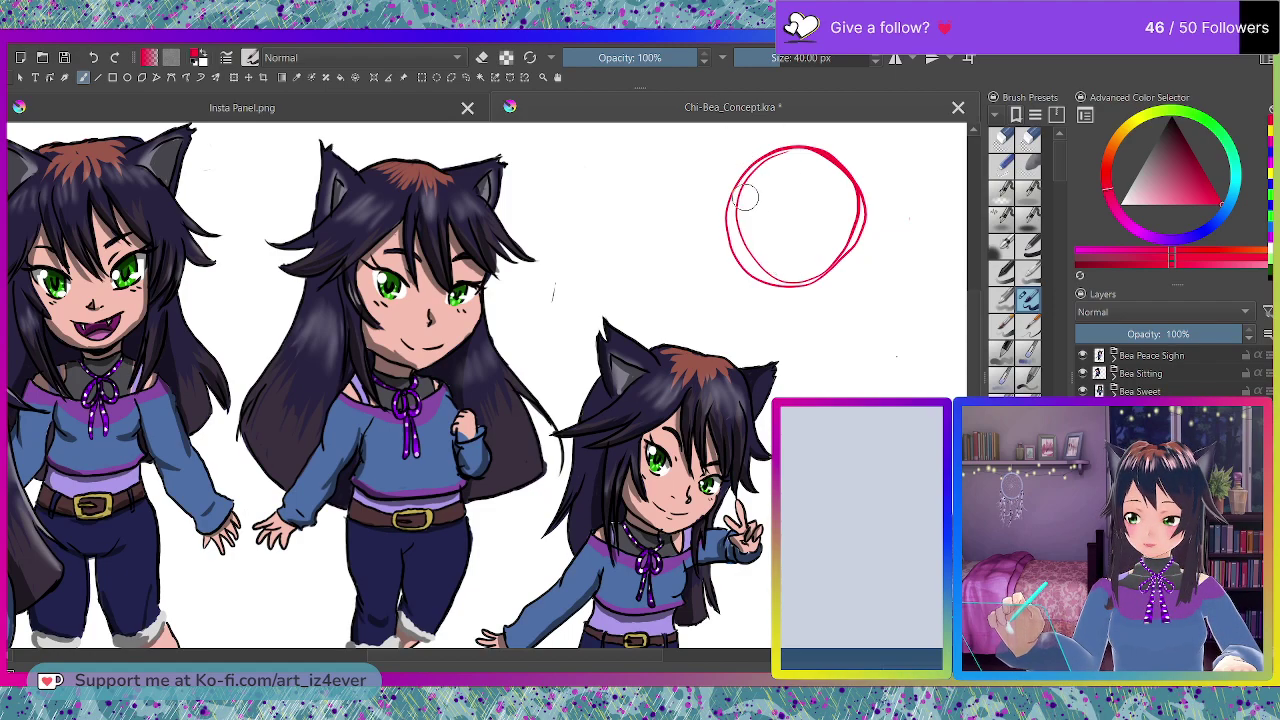
pyautogui.moveTo(754, 172); pyautogui.dragTo(766, 282)
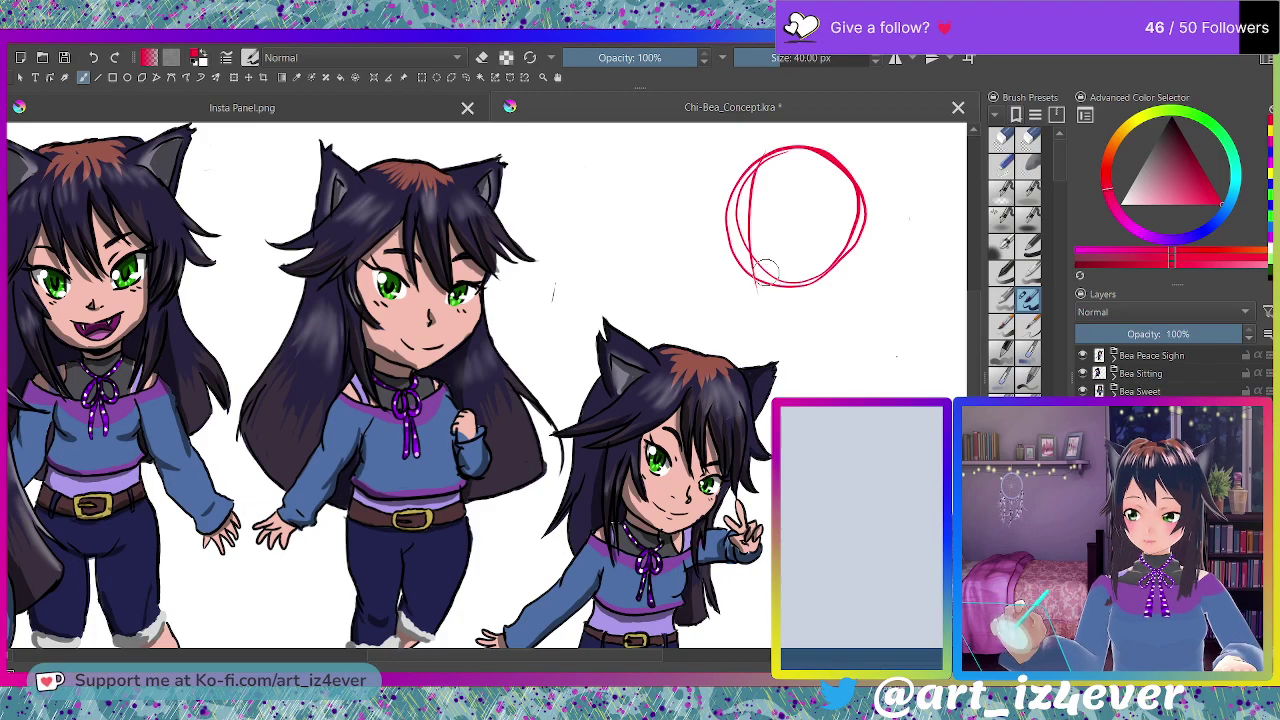
pyautogui.moveTo(700, 212)
pyautogui.mouseDown()
pyautogui.moveTo(798, 244)
pyautogui.moveTo(852, 240)
pyautogui.moveTo(738, 236)
pyautogui.mouseUp()
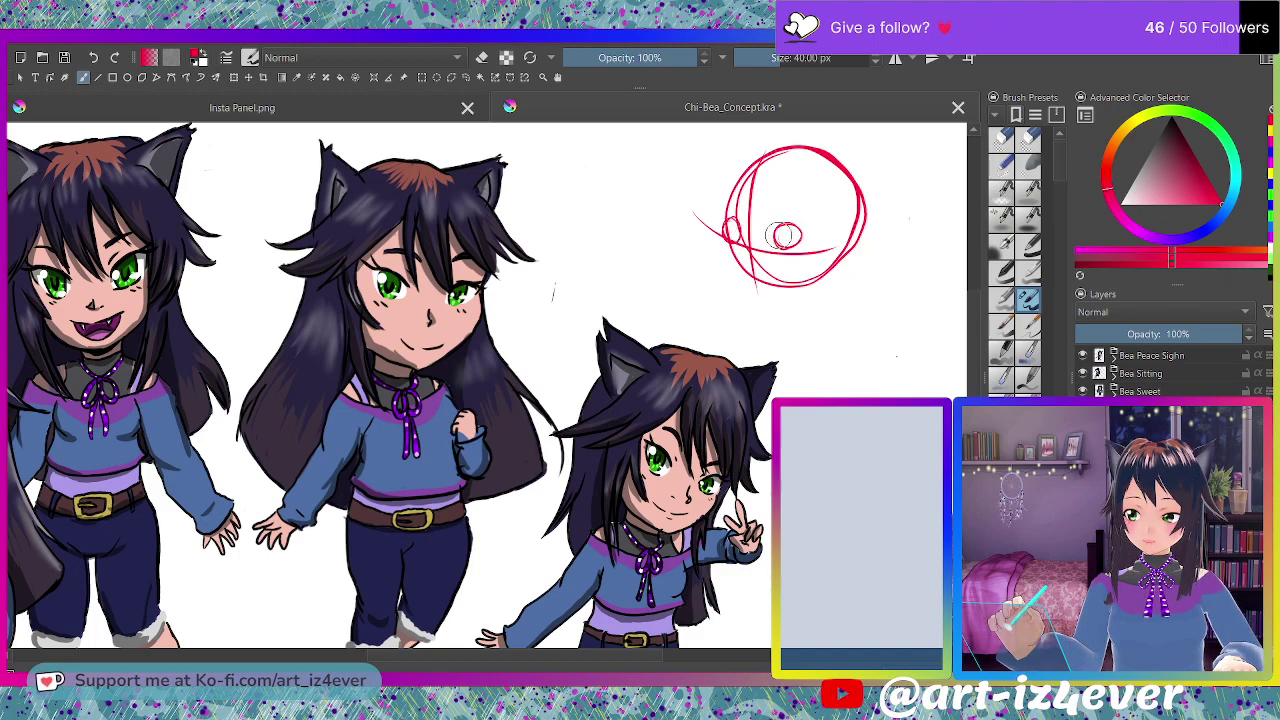
pyautogui.moveTo(797, 232); pyautogui.dragTo(805, 215)
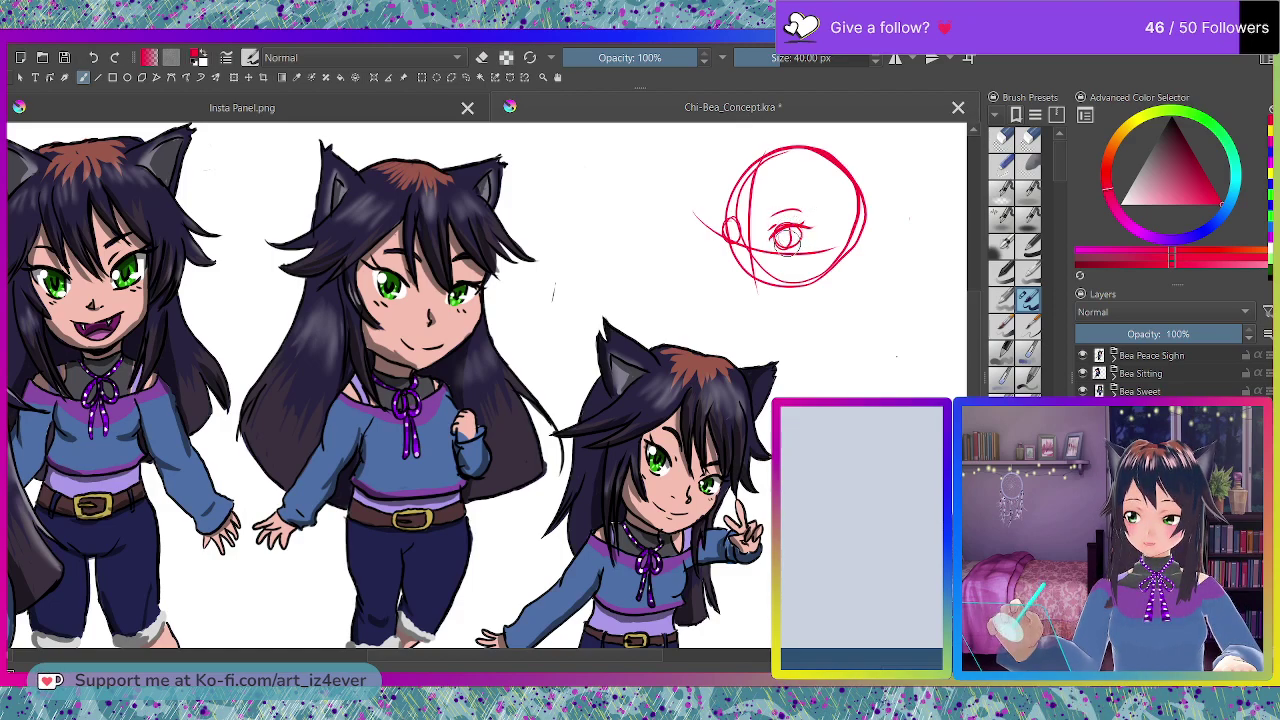
pyautogui.moveTo(778, 231); pyautogui.dragTo(792, 233)
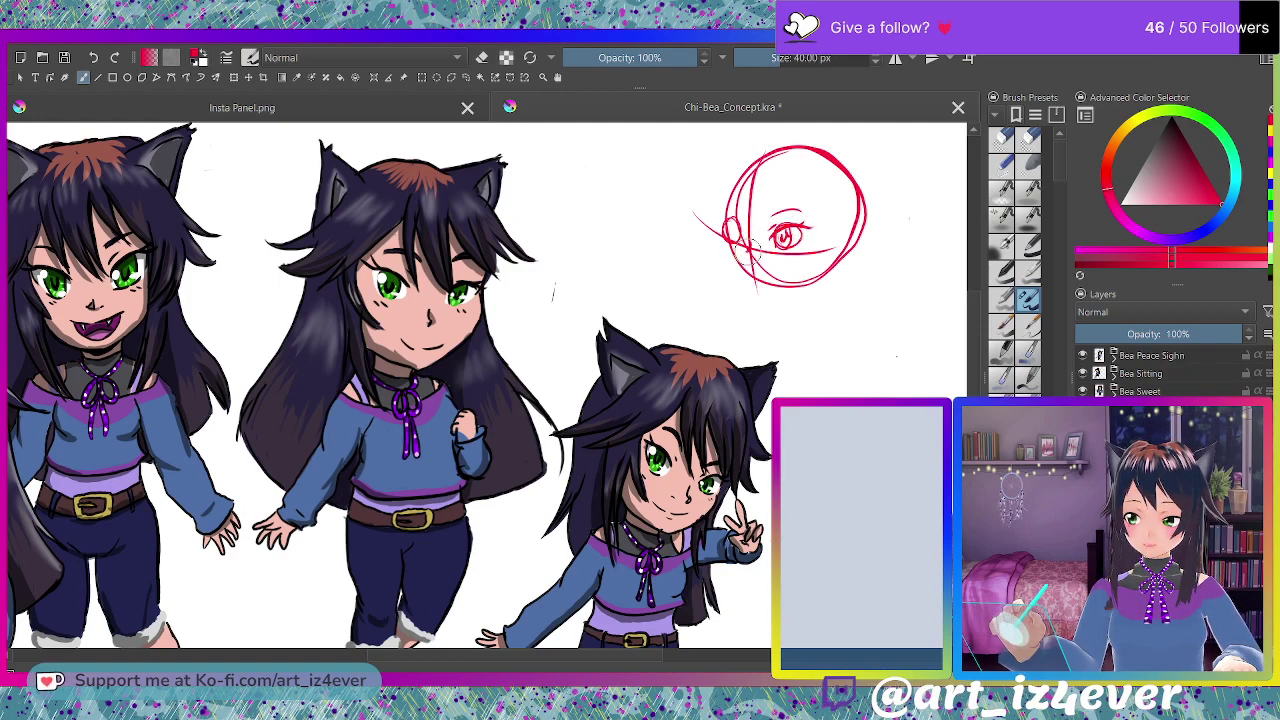
# Sketch the pointed chin and jaw, the outer hair contour over the skull and two cat ears on the new head.
pyautogui.moveTo(730, 262)
pyautogui.mouseDown()
pyautogui.moveTo(738, 286)
pyautogui.moveTo(808, 296)
pyautogui.moveTo(829, 275)
pyautogui.mouseUp()
pyautogui.moveTo(842, 228); pyautogui.dragTo(816, 262)
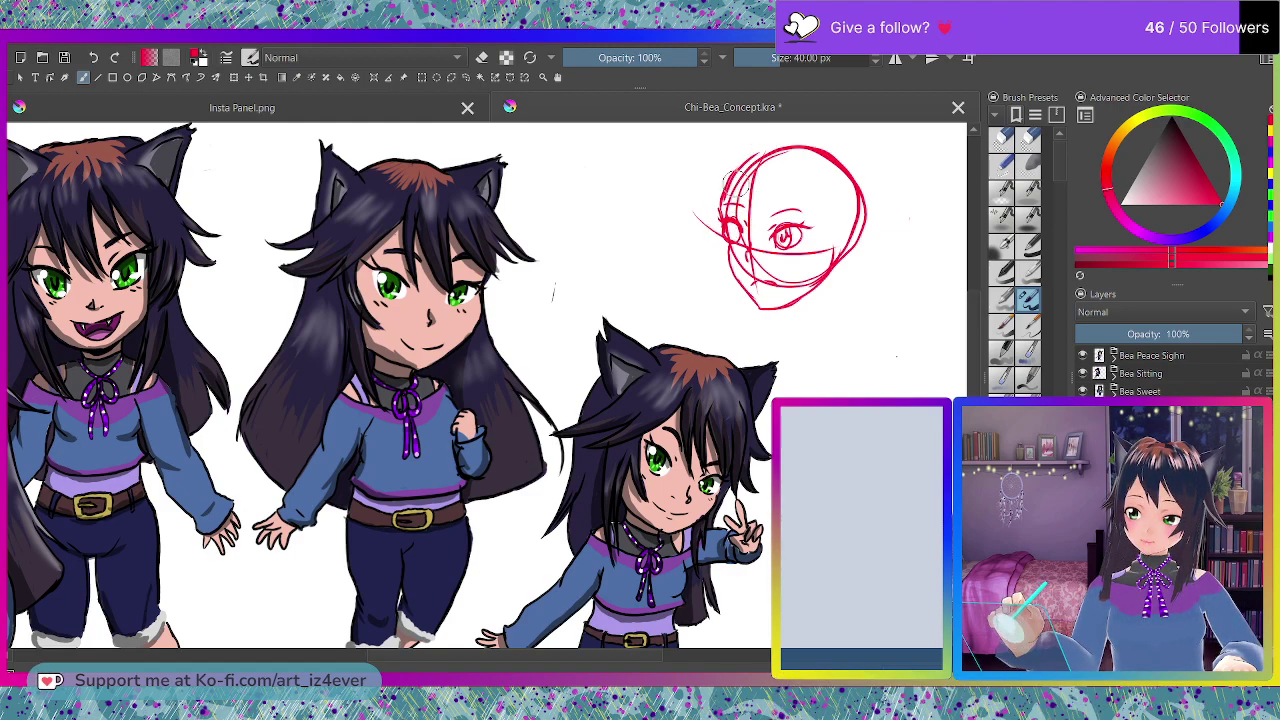
pyautogui.moveTo(722, 200)
pyautogui.mouseDown()
pyautogui.moveTo(766, 153)
pyautogui.moveTo(840, 138)
pyautogui.moveTo(860, 207)
pyautogui.mouseUp()
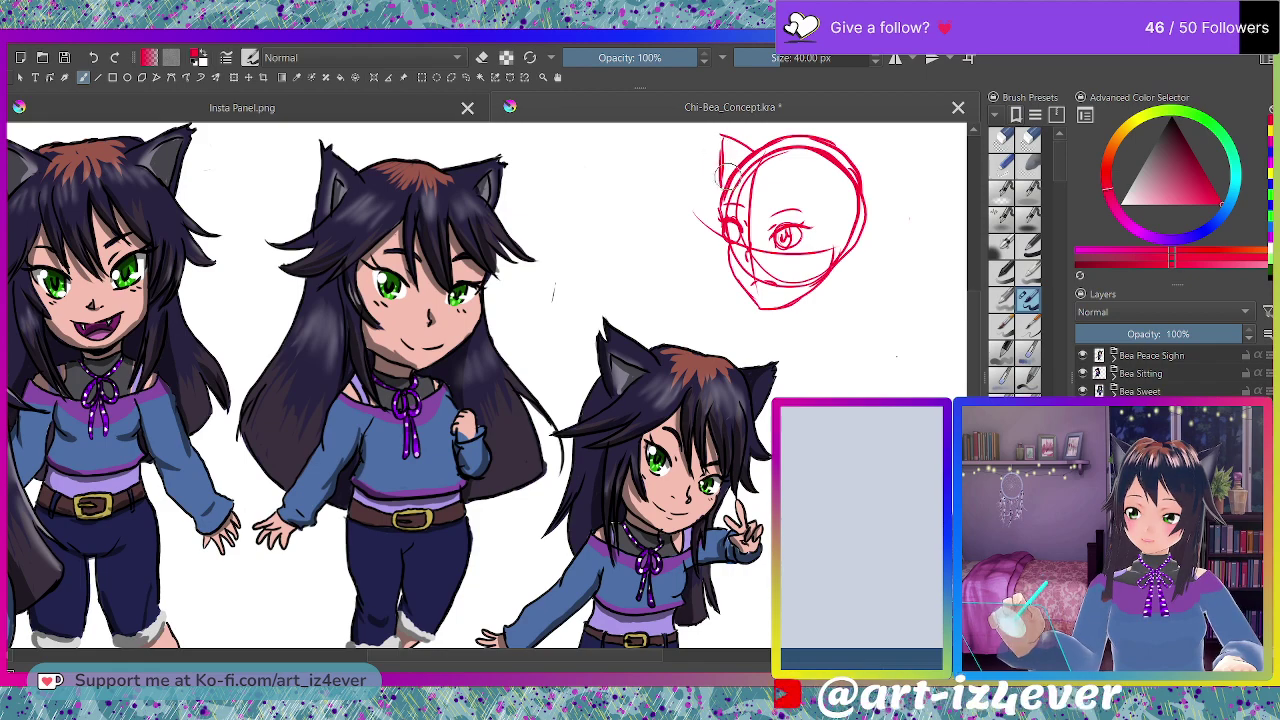
pyautogui.moveTo(873, 133); pyautogui.dragTo(858, 210)
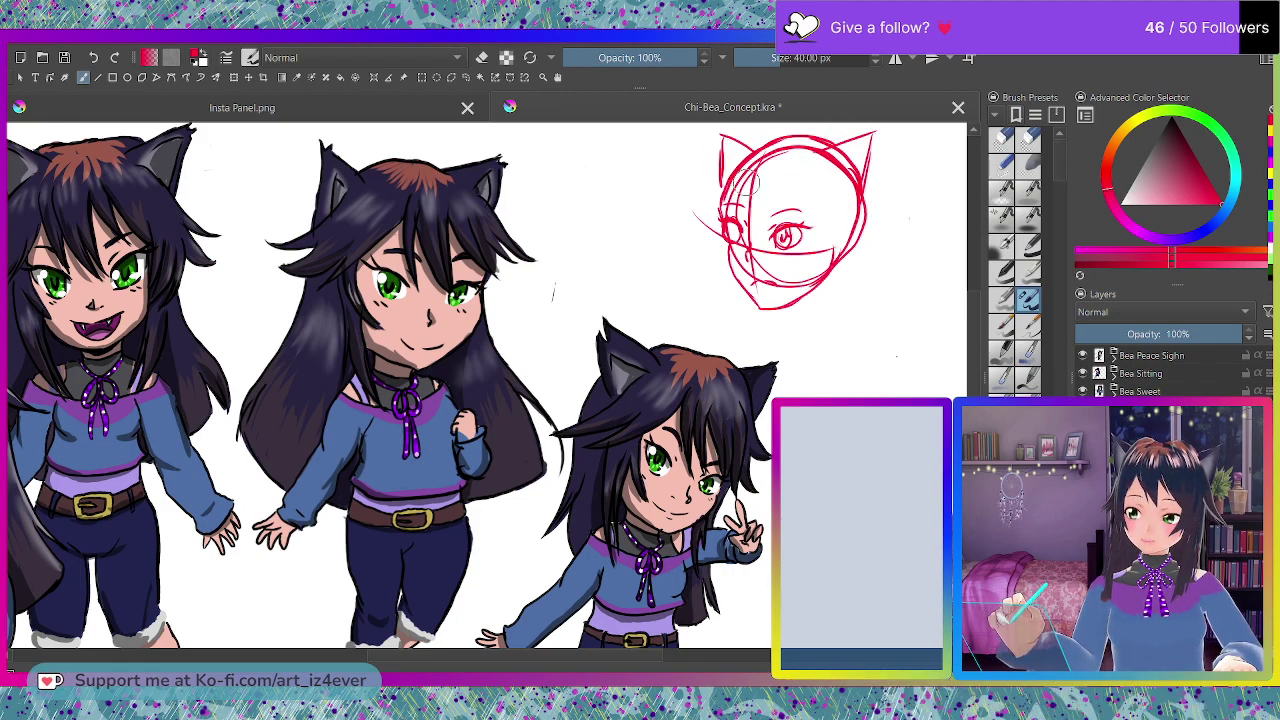
# Draw spiky bangs across the forehead and flared hair tufts at the side of the new head.
pyautogui.moveTo(747, 165)
pyautogui.mouseDown()
pyautogui.moveTo(754, 236)
pyautogui.moveTo(755, 168)
pyautogui.moveTo(789, 222)
pyautogui.moveTo(776, 180)
pyautogui.moveTo(790, 222)
pyautogui.moveTo(812, 206)
pyautogui.moveTo(816, 232)
pyautogui.mouseUp()
pyautogui.moveTo(800, 182); pyautogui.dragTo(818, 246)
pyautogui.moveTo(812, 154); pyautogui.dragTo(800, 232)
pyautogui.moveTo(814, 188); pyautogui.dragTo(808, 262)
pyautogui.moveTo(846, 166)
pyautogui.mouseDown()
pyautogui.moveTo(901, 225)
pyautogui.moveTo(851, 198)
pyautogui.moveTo(886, 248)
pyautogui.mouseUp()
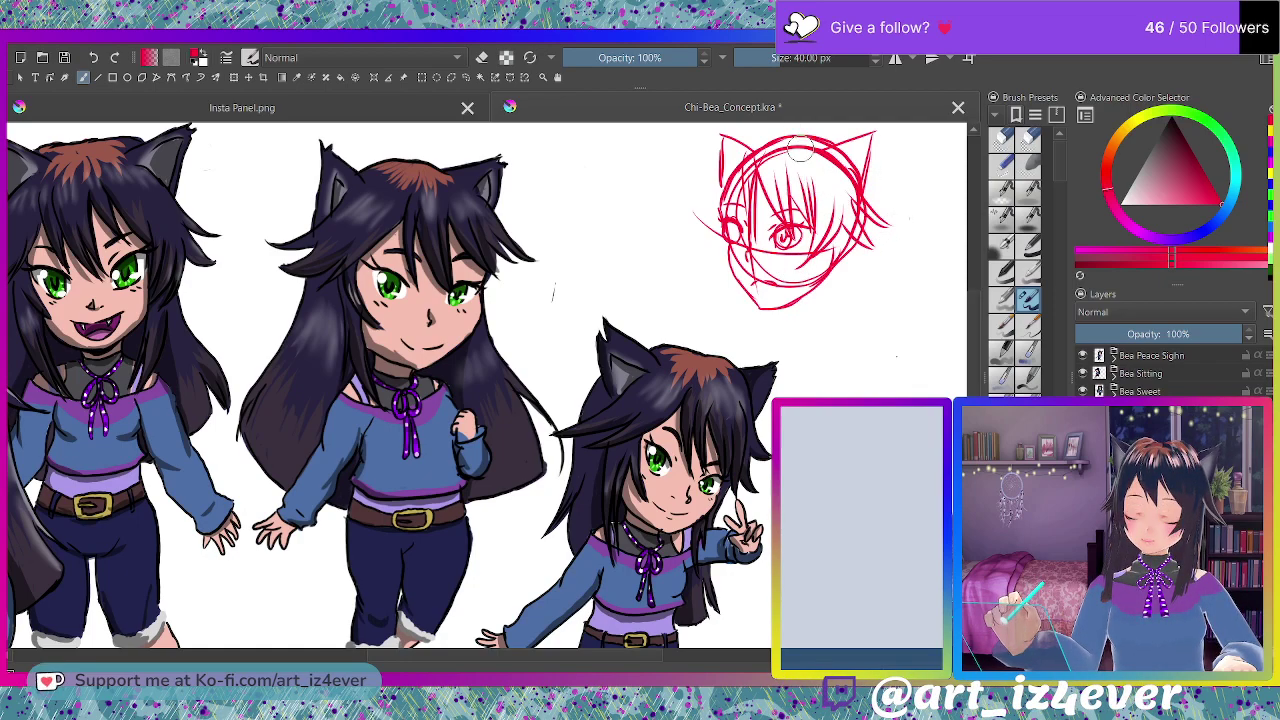
# Sketch the neck, long hair strands behind the face and the shoulder line with a shoulder circle.
pyautogui.moveTo(822, 282); pyautogui.dragTo(790, 362)
pyautogui.moveTo(820, 292); pyautogui.dragTo(790, 385)
pyautogui.moveTo(842, 260); pyautogui.dragTo(818, 348)
pyautogui.moveTo(852, 216); pyautogui.dragTo(826, 240)
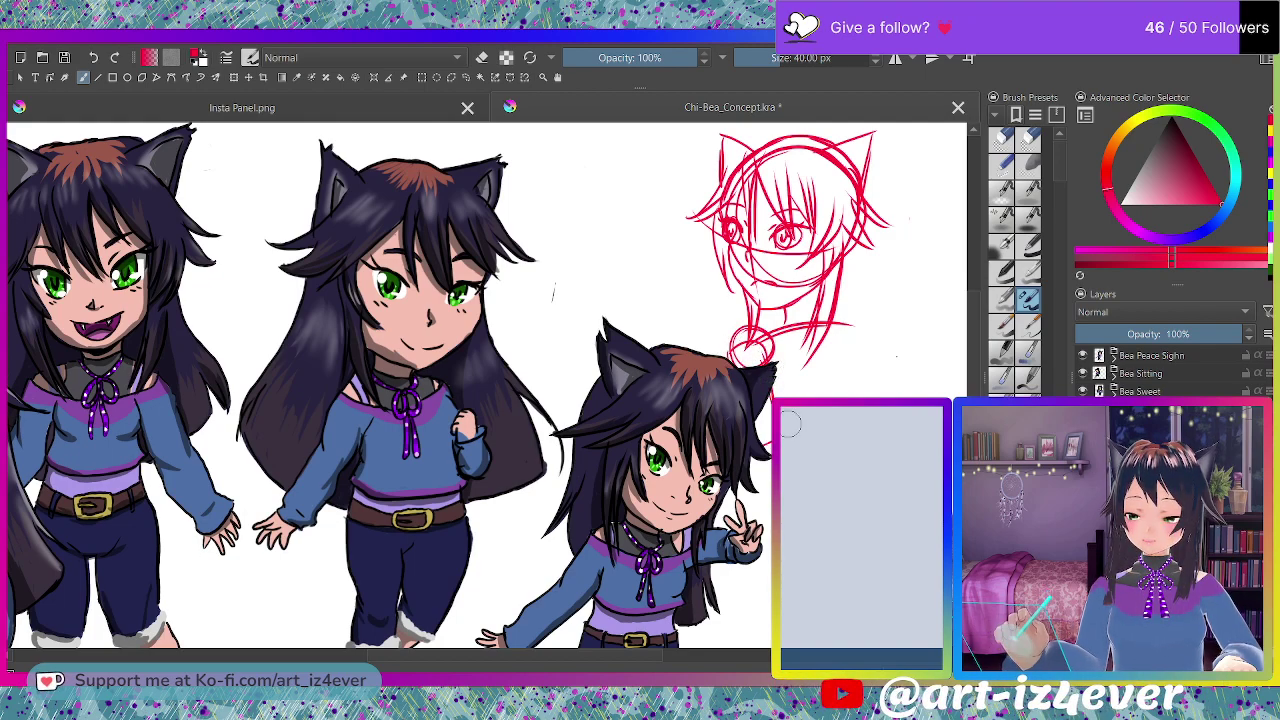
# Sketch the torso, hips, bent thighs and both lower legs with joint circles and feet below the new head.
pyautogui.moveTo(843, 333)
pyautogui.mouseDown()
pyautogui.moveTo(834, 383)
pyautogui.moveTo(842, 349)
pyautogui.moveTo(812, 413)
pyautogui.moveTo(804, 400)
pyautogui.moveTo(828, 441)
pyautogui.mouseUp()
pyautogui.moveTo(770, 446); pyautogui.dragTo(853, 426)
pyautogui.moveTo(782, 463)
pyautogui.mouseDown()
pyautogui.moveTo(863, 443)
pyautogui.moveTo(799, 466)
pyautogui.moveTo(870, 435)
pyautogui.moveTo(864, 402)
pyautogui.moveTo(798, 439)
pyautogui.moveTo(862, 452)
pyautogui.mouseUp()
pyautogui.moveTo(824, 498)
pyautogui.mouseDown()
pyautogui.moveTo(781, 482)
pyautogui.moveTo(768, 460)
pyautogui.mouseUp()
pyautogui.moveTo(857, 478); pyautogui.dragTo(842, 563)
pyautogui.moveTo(846, 492)
pyautogui.mouseDown()
pyautogui.moveTo(822, 564)
pyautogui.moveTo(838, 577)
pyautogui.mouseUp()
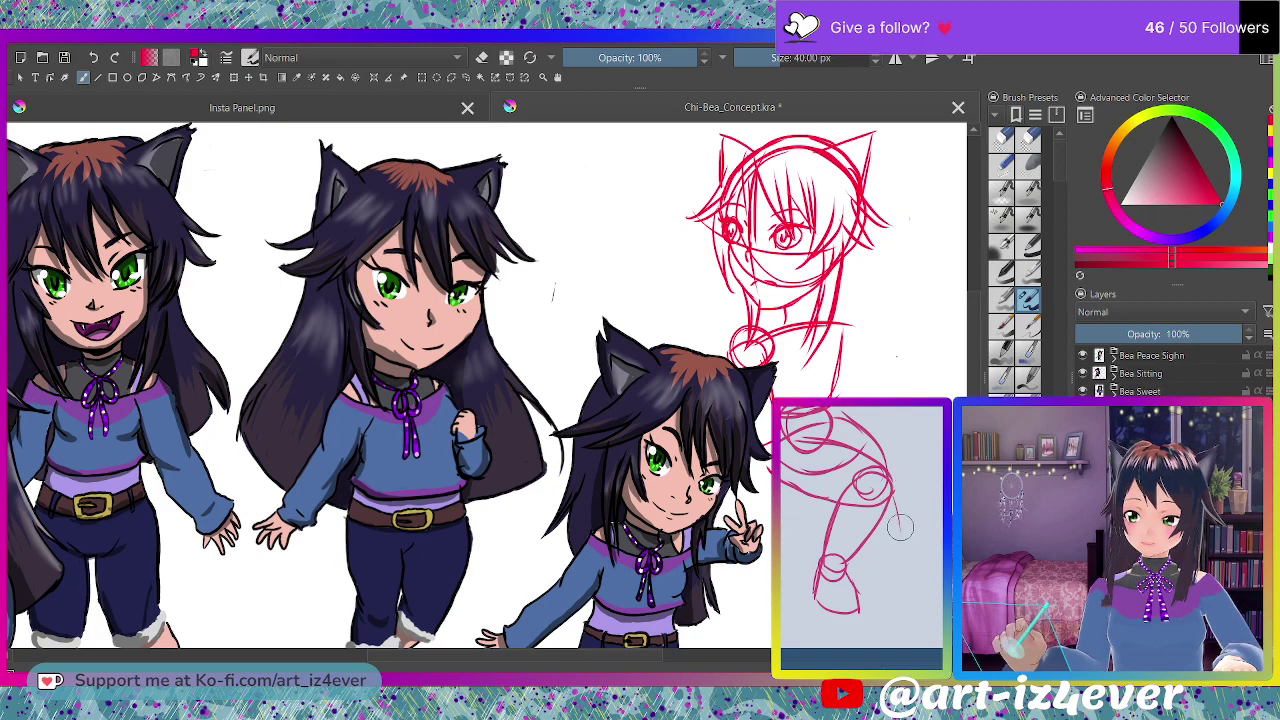
pyautogui.moveTo(875, 528)
pyautogui.mouseDown()
pyautogui.moveTo(889, 566)
pyautogui.moveTo(904, 552)
pyautogui.mouseUp()
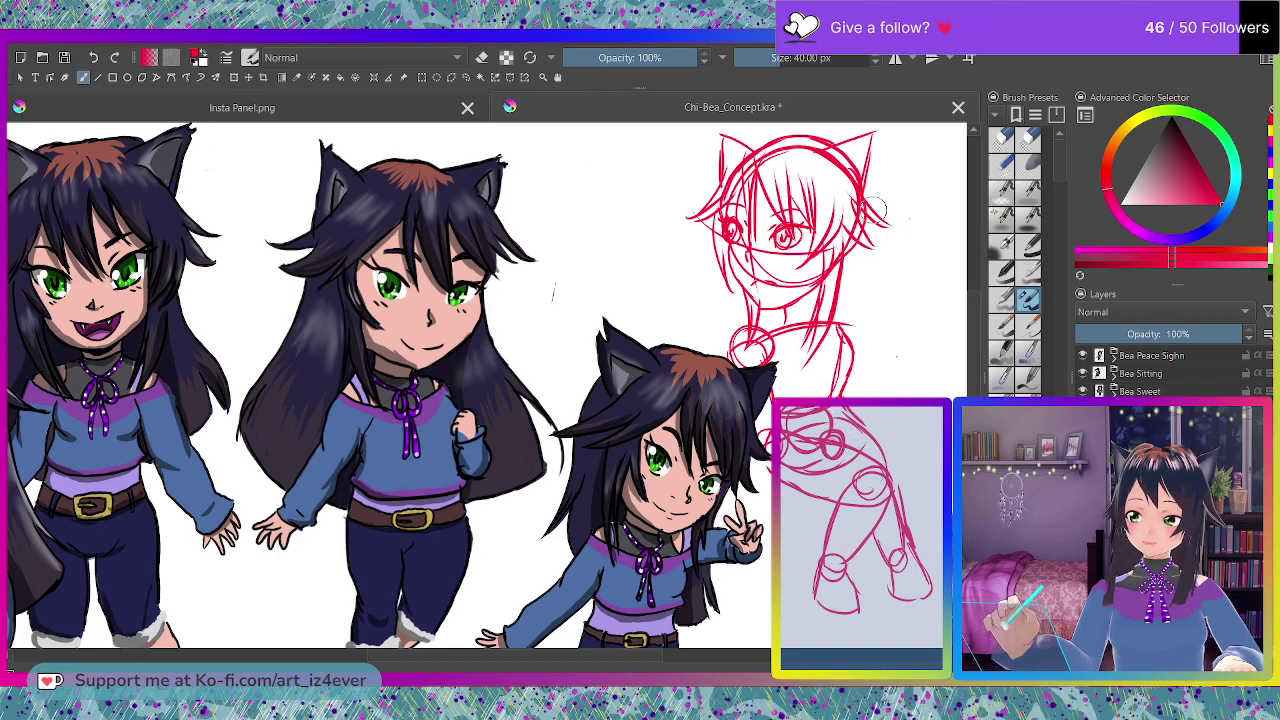
# Sketch long pointed hair strands falling past the shoulders on both sides of the new figure.
pyautogui.moveTo(868, 262); pyautogui.dragTo(886, 322)
pyautogui.moveTo(874, 306); pyautogui.dragTo(862, 265)
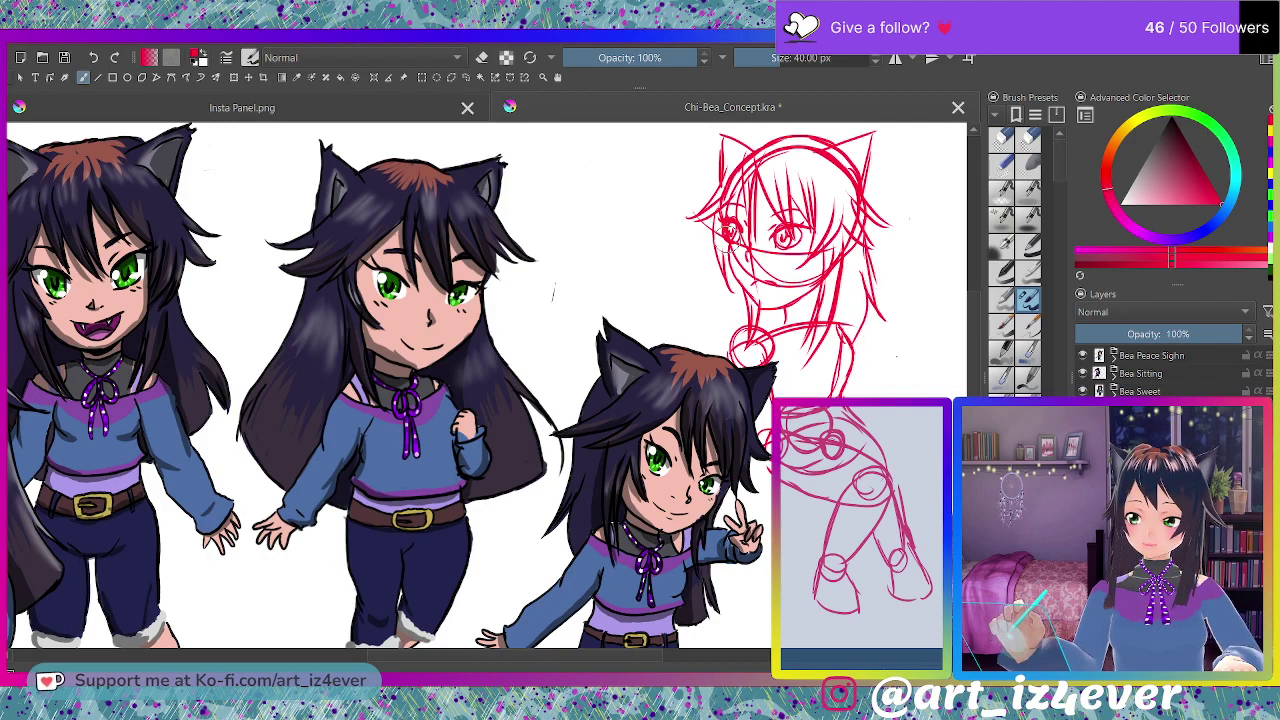
pyautogui.moveTo(693, 345); pyautogui.dragTo(733, 290)
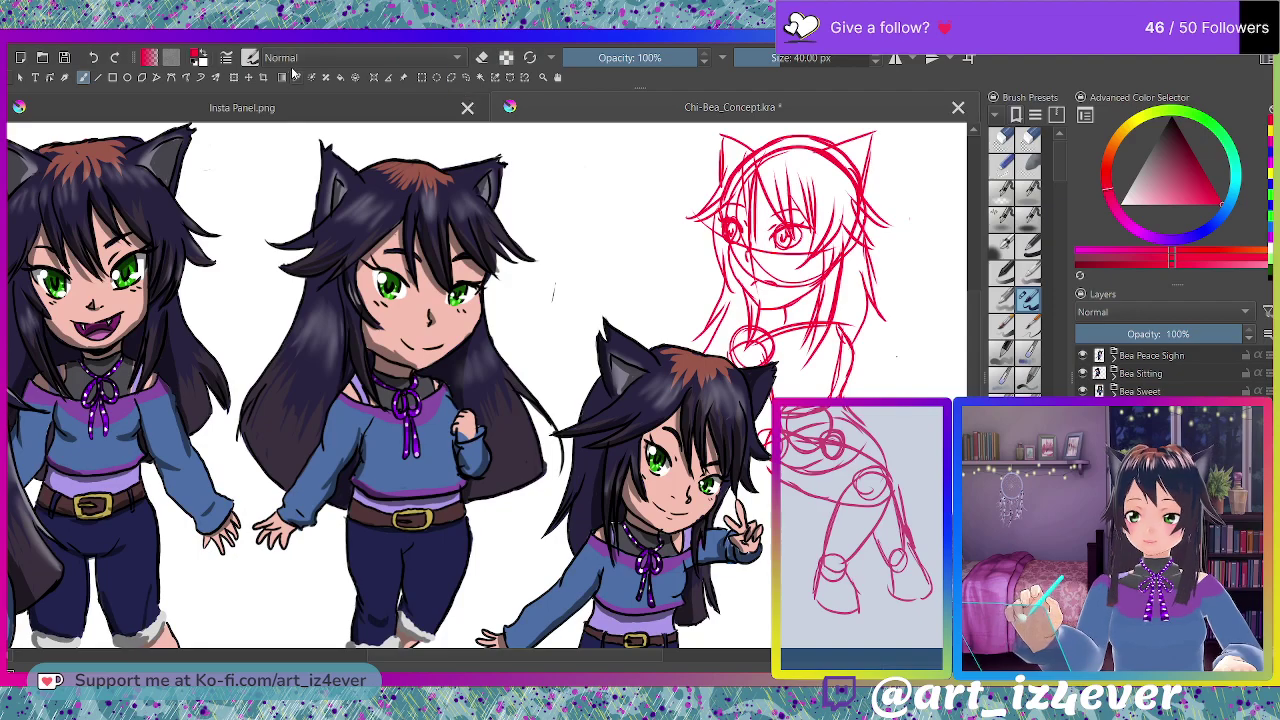
# Move the red chibi sketch away from the peace-sign chibi into the free canvas space.
pyautogui.click(248, 77)
pyautogui.moveTo(436, 657); pyautogui.dragTo(529, 660)
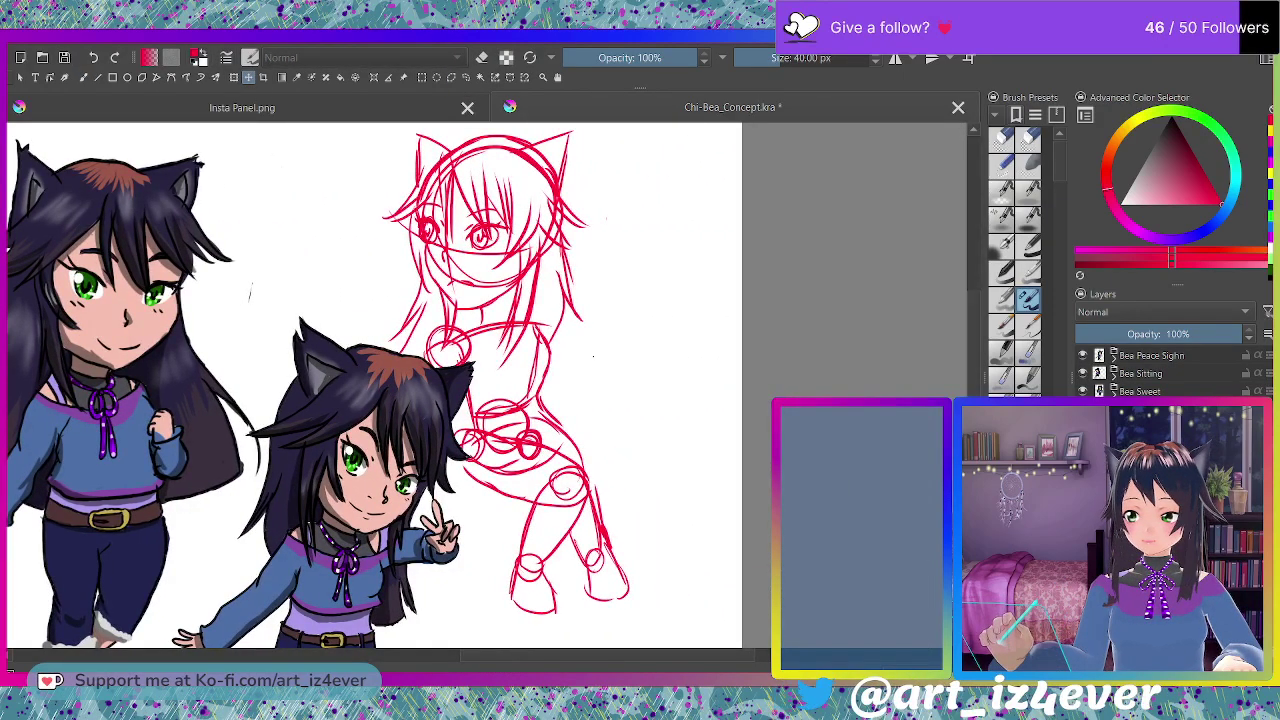
pyautogui.moveTo(603, 410)
pyautogui.mouseDown()
pyautogui.moveTo(677, 431)
pyautogui.moveTo(708, 417)
pyautogui.moveTo(680, 420)
pyautogui.mouseUp()
# Sketch both arms with shoulder and elbow circles, the long hair curve behind the back and the fuller hip contour.
pyautogui.click(84, 77)
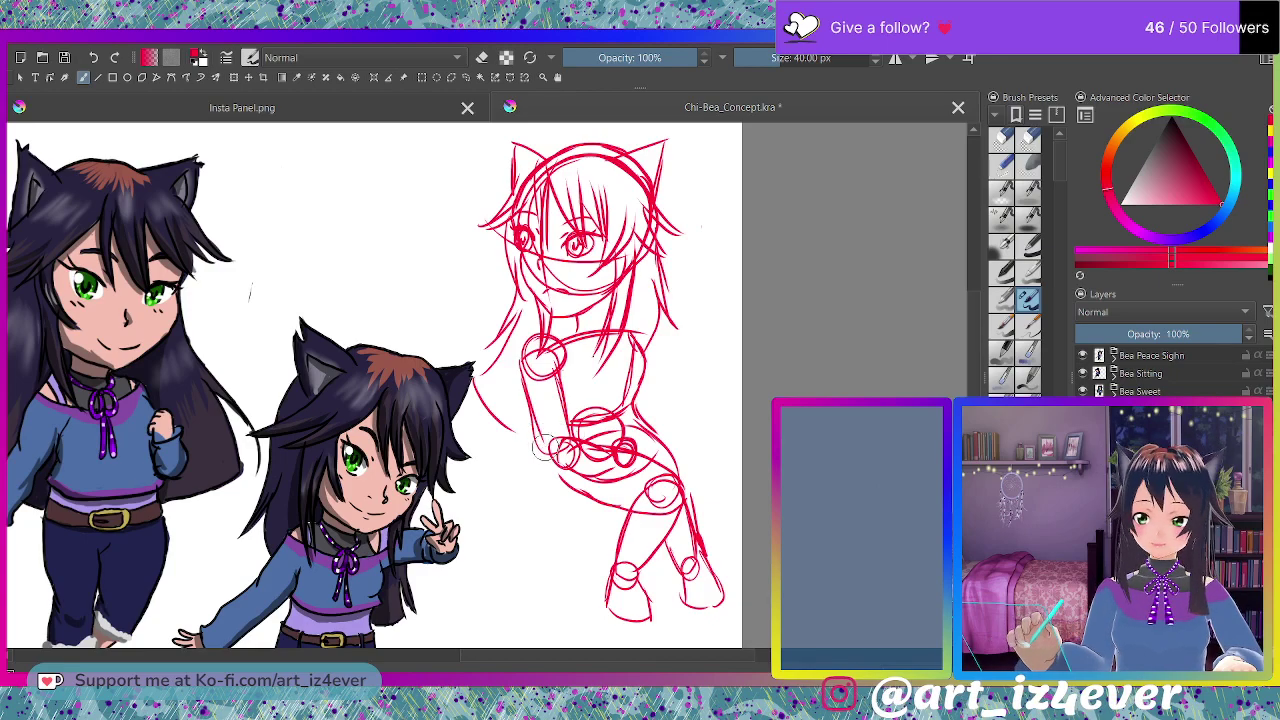
pyautogui.moveTo(548, 478); pyautogui.dragTo(618, 504)
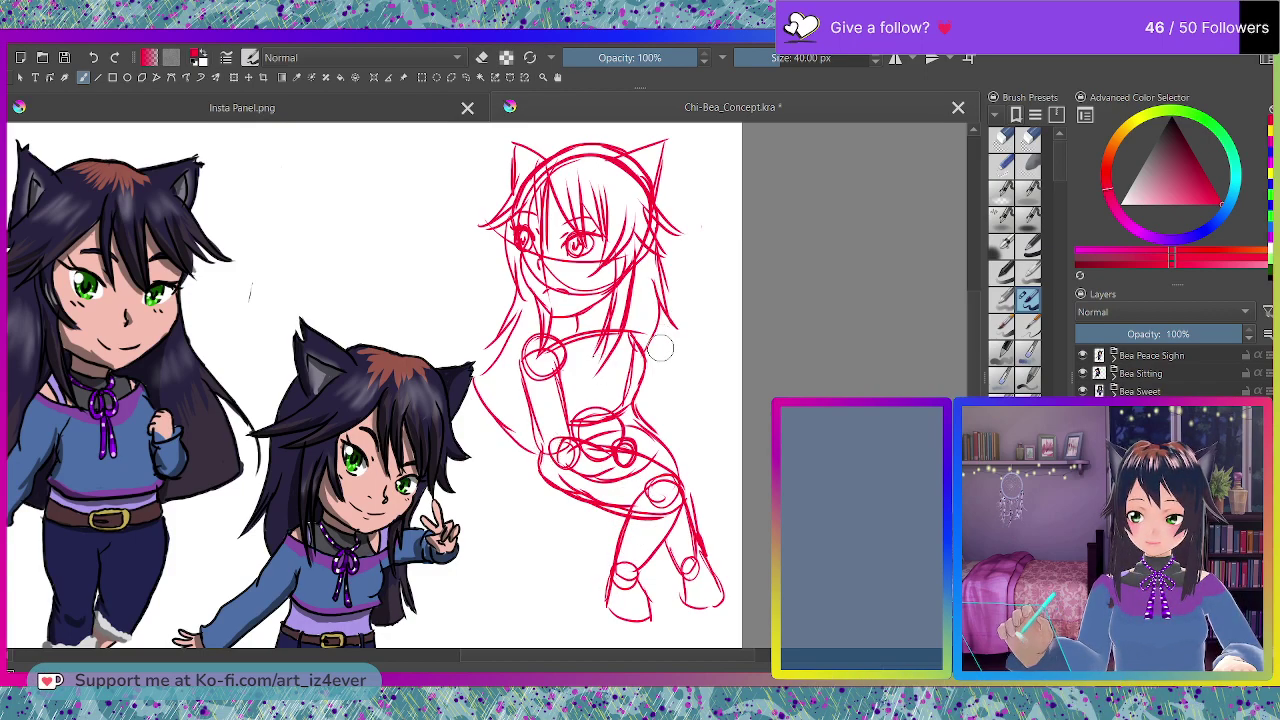
pyautogui.moveTo(635, 332)
pyautogui.mouseDown()
pyautogui.moveTo(646, 355)
pyautogui.moveTo(645, 342)
pyautogui.mouseUp()
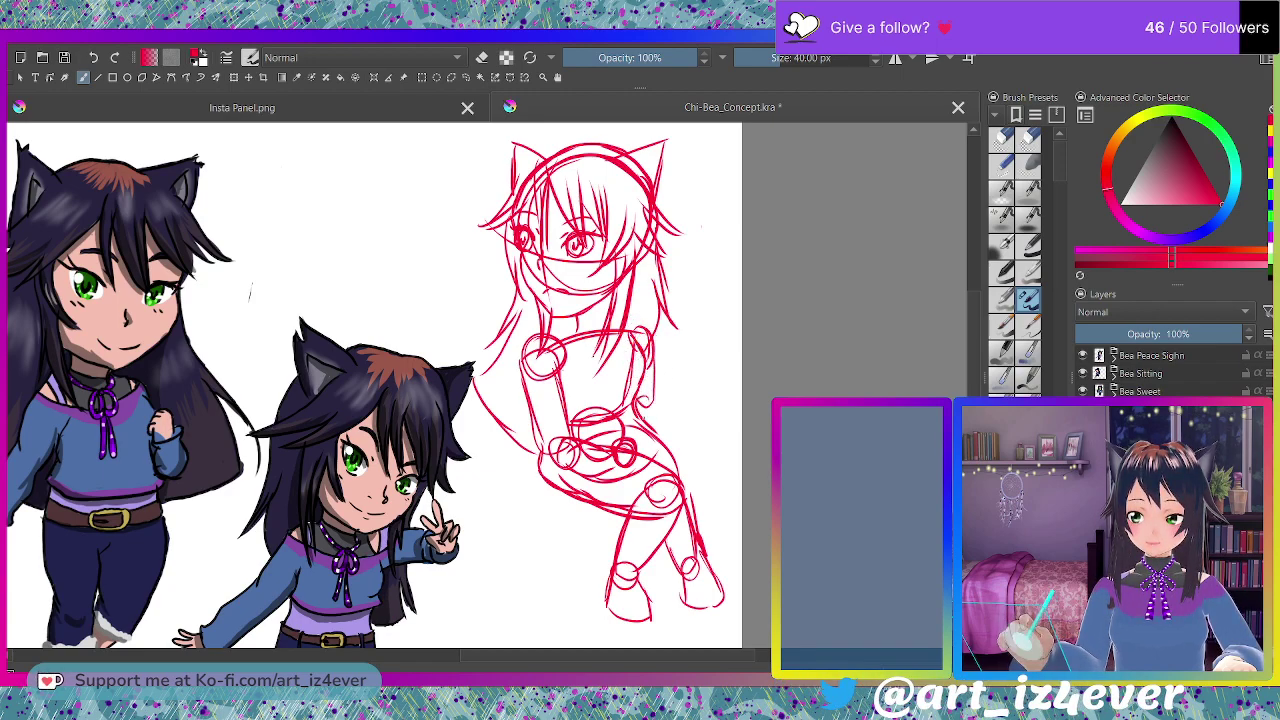
pyautogui.moveTo(656, 400); pyautogui.dragTo(640, 444)
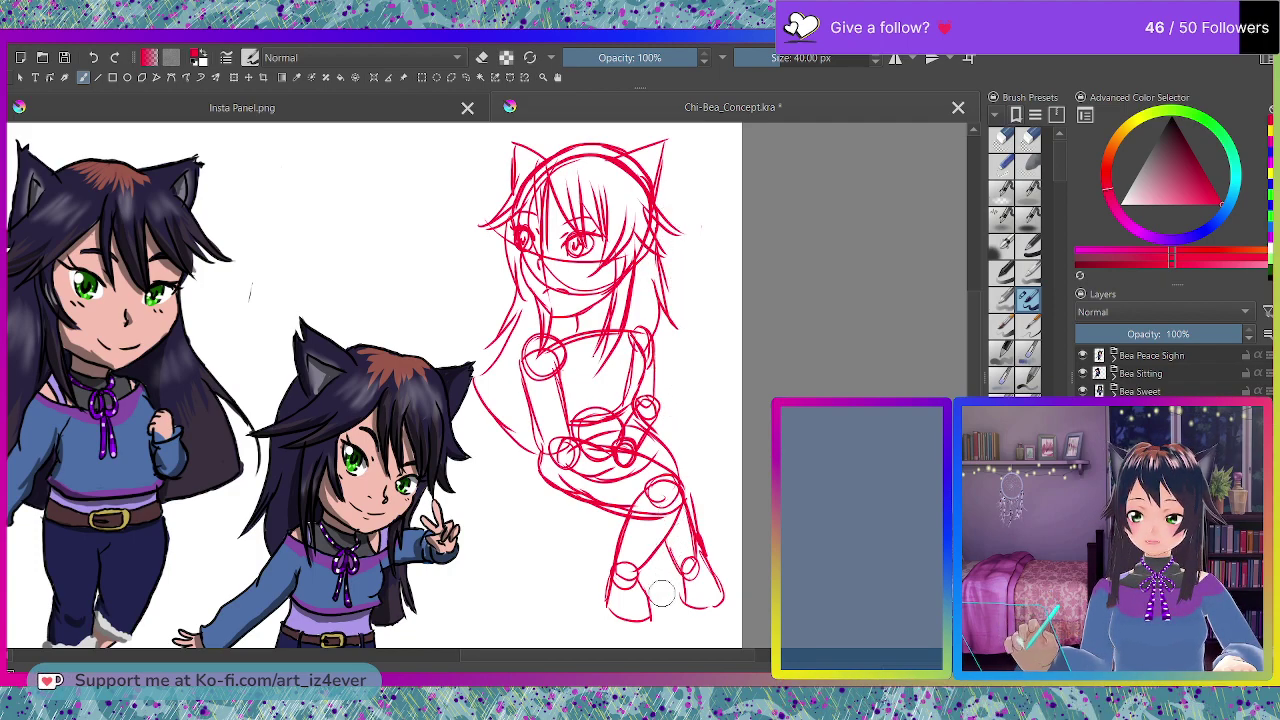
# Erase the guidelines around the new head's mouth area and sketch a small open mouth with a fang.
pyautogui.moveTo(631, 657); pyautogui.dragTo(498, 627)
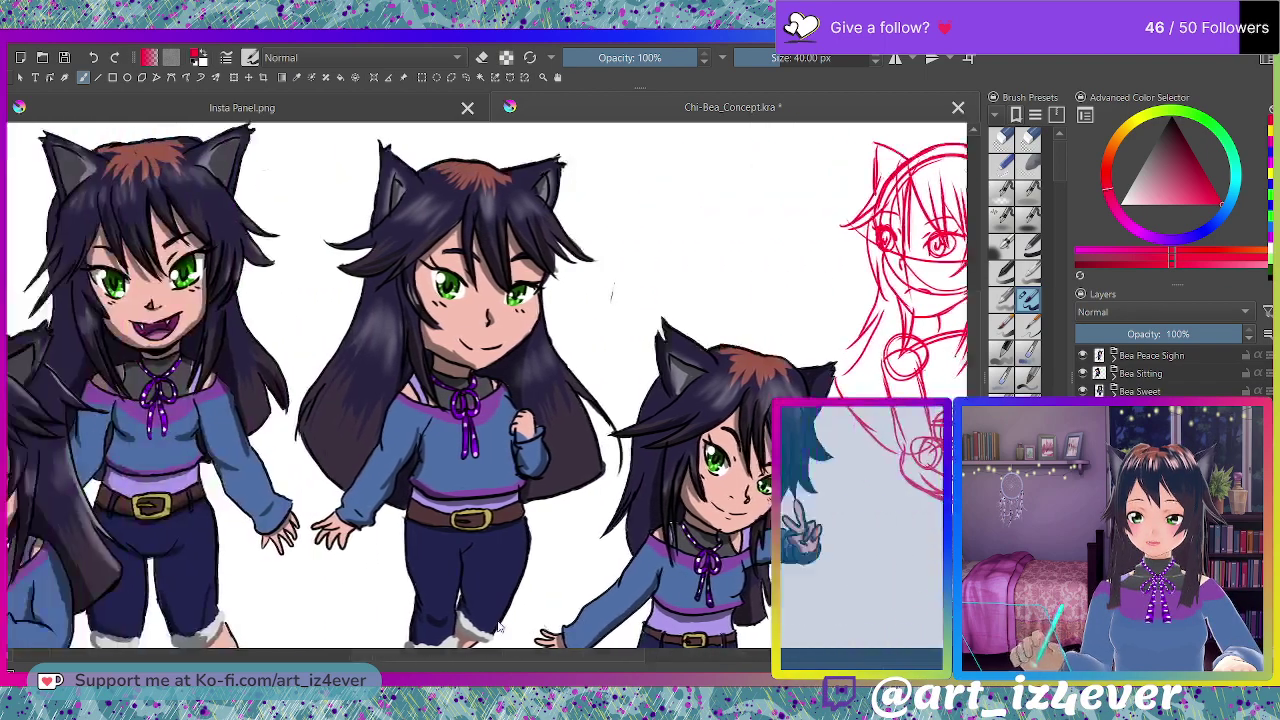
pyautogui.hscroll(-3, 500, 625)
pyautogui.hscroll(4, 474, 635)
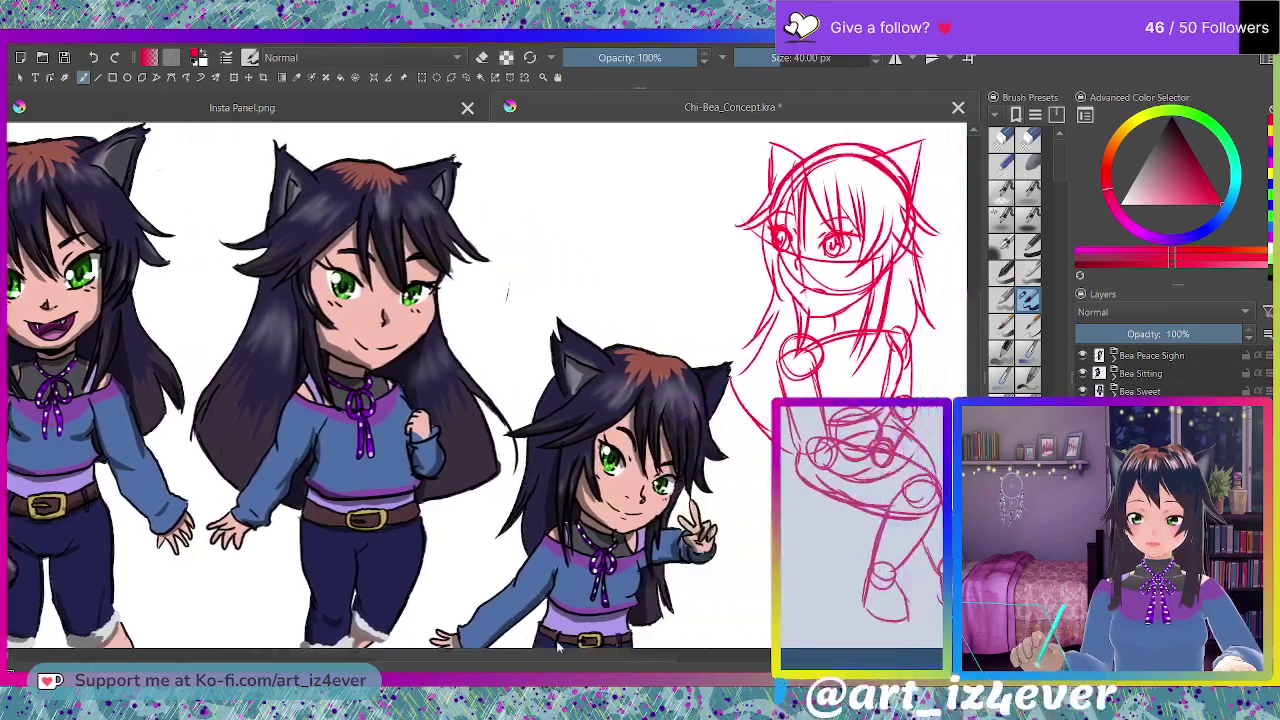
pyautogui.hscroll(3, 558, 648)
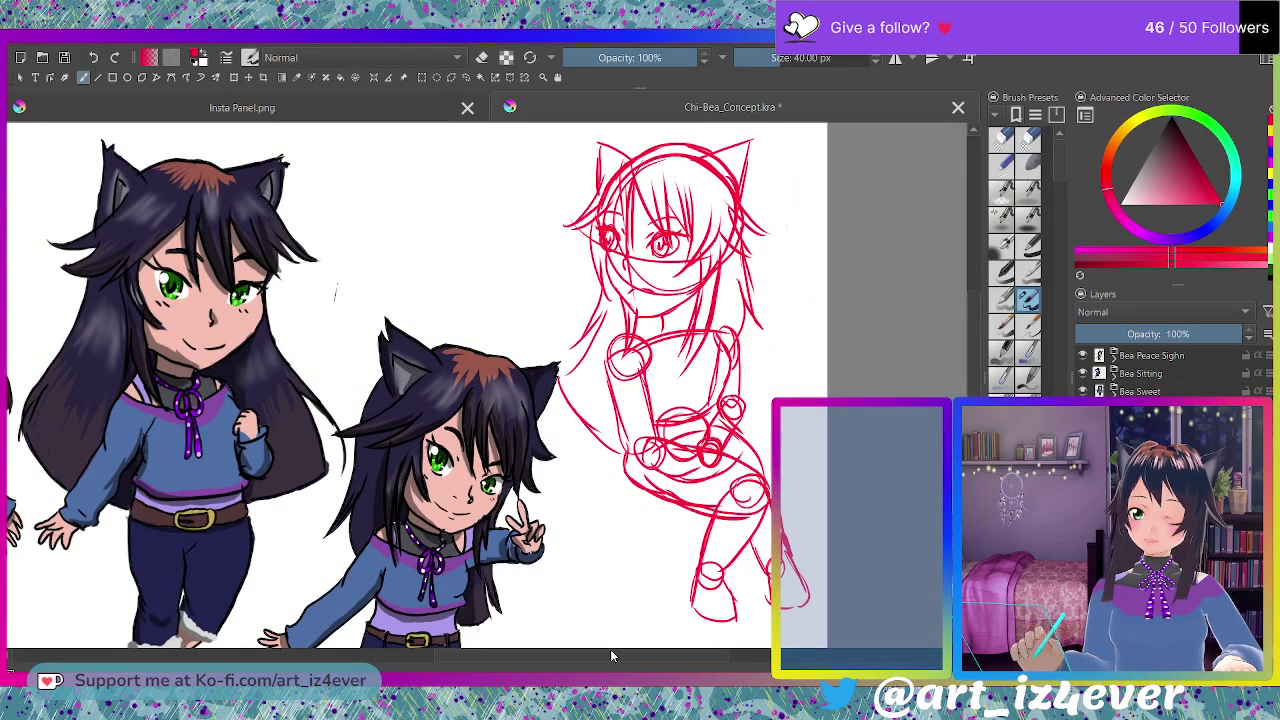
pyautogui.press('3')
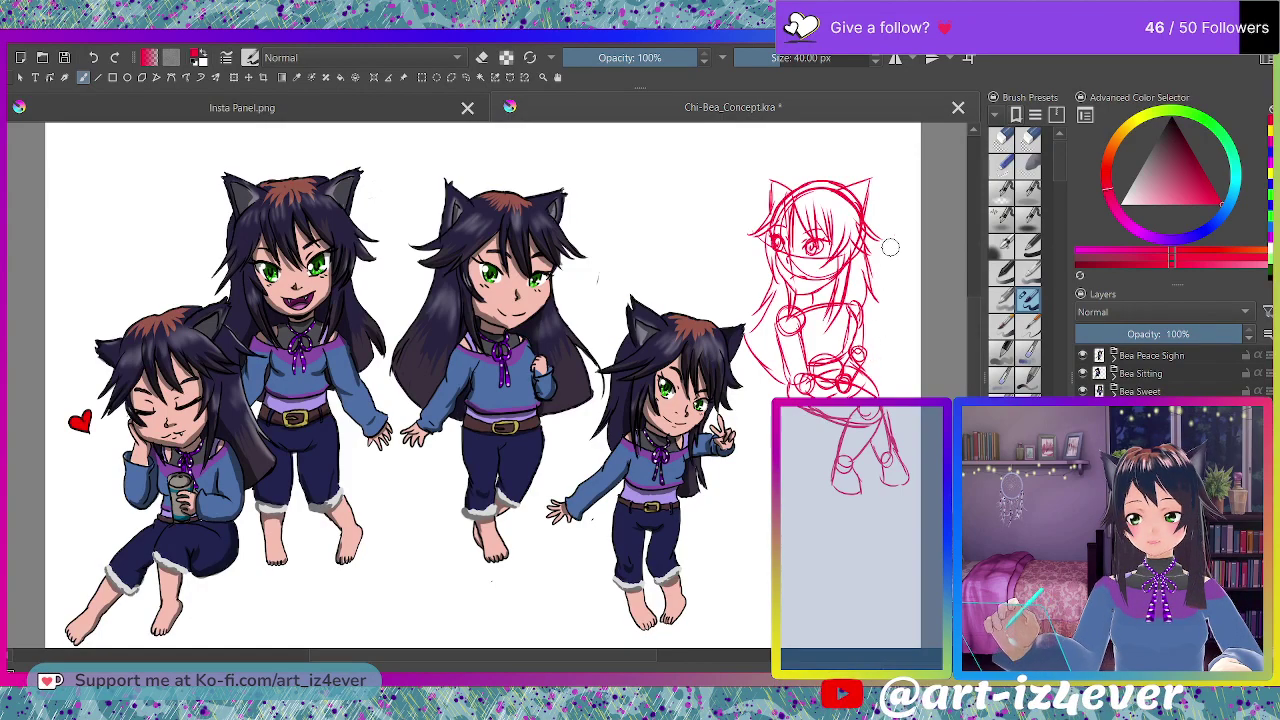
pyautogui.scroll(2, 885, 198)
pyautogui.scroll(2, 905, 341)
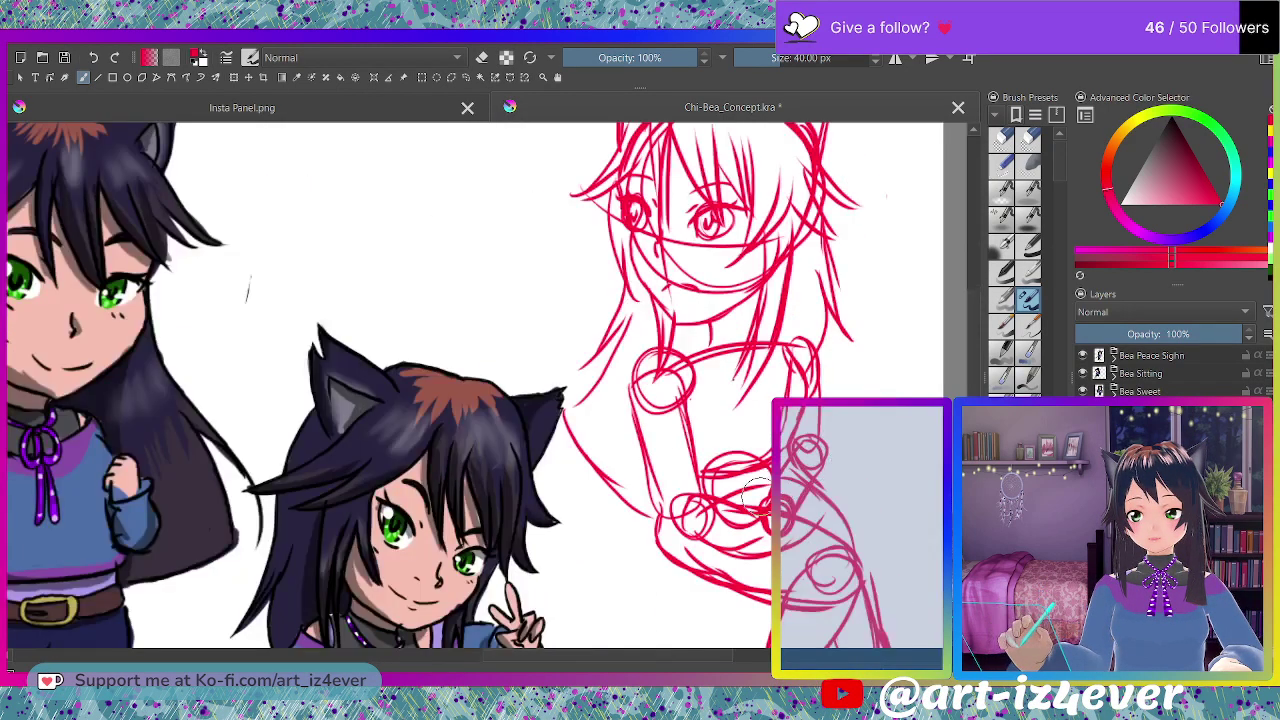
pyautogui.scroll(3, 978, 132)
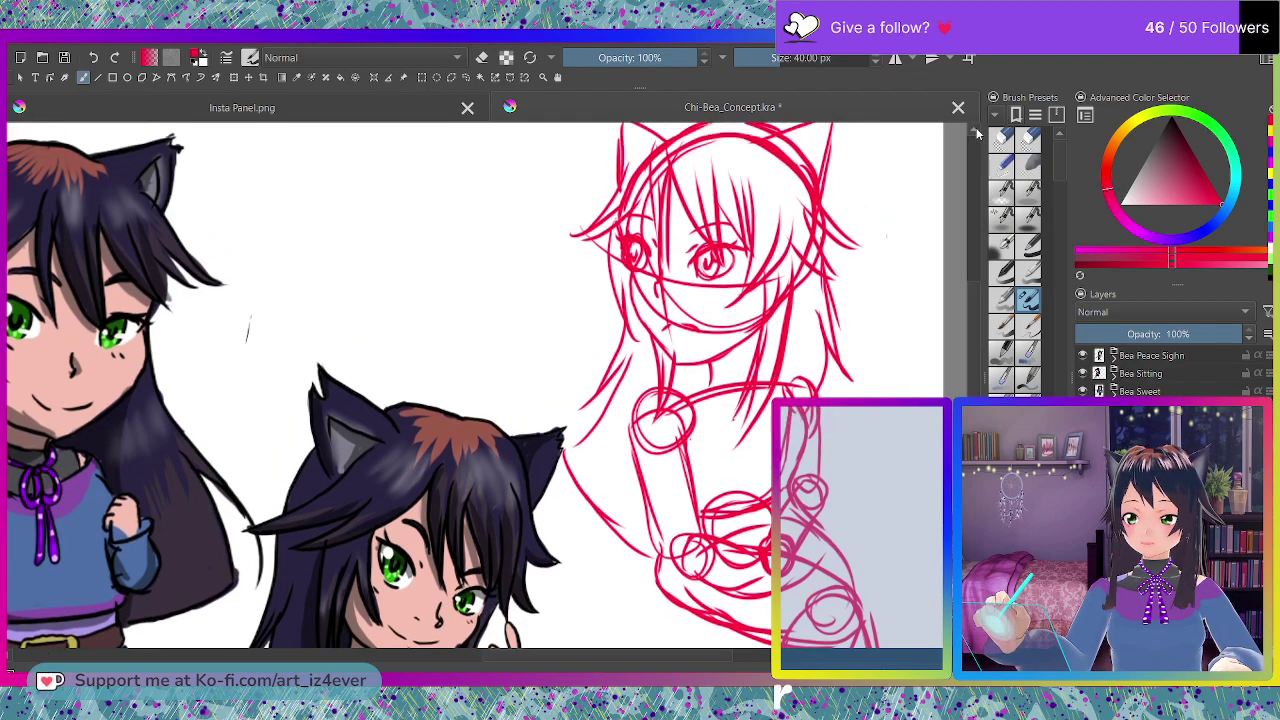
pyautogui.press('e')
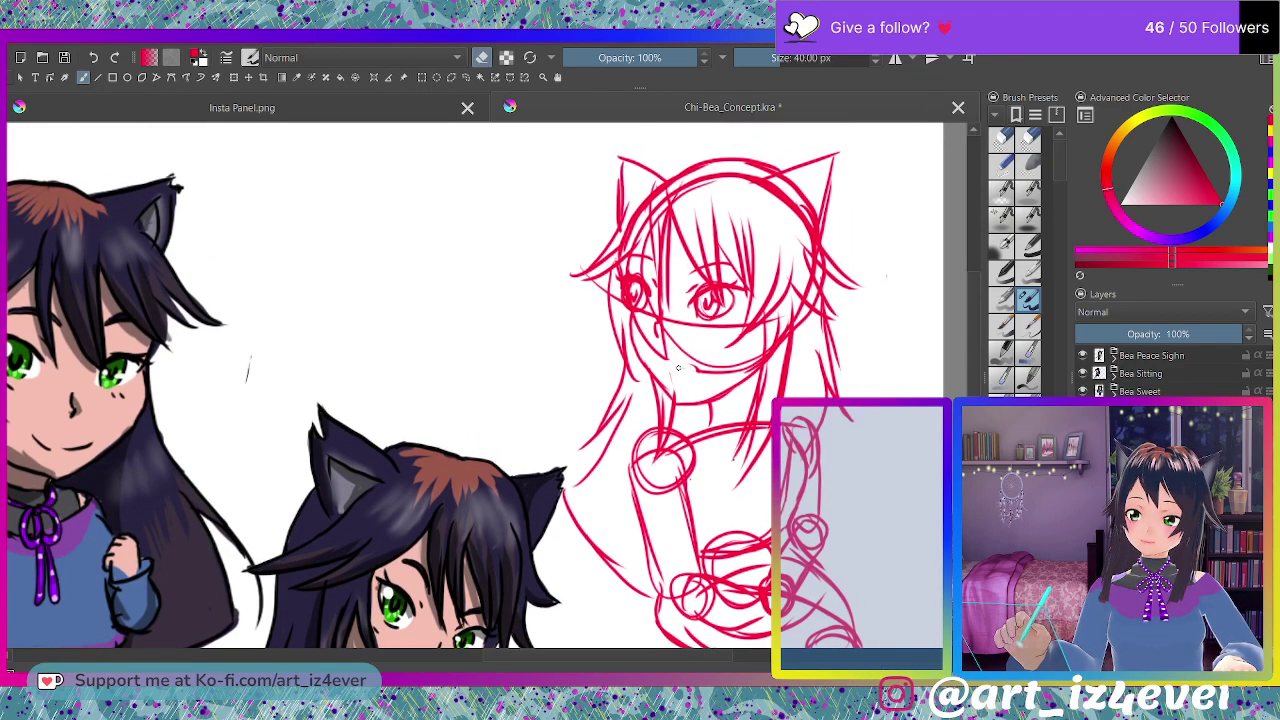
pyautogui.press('e')
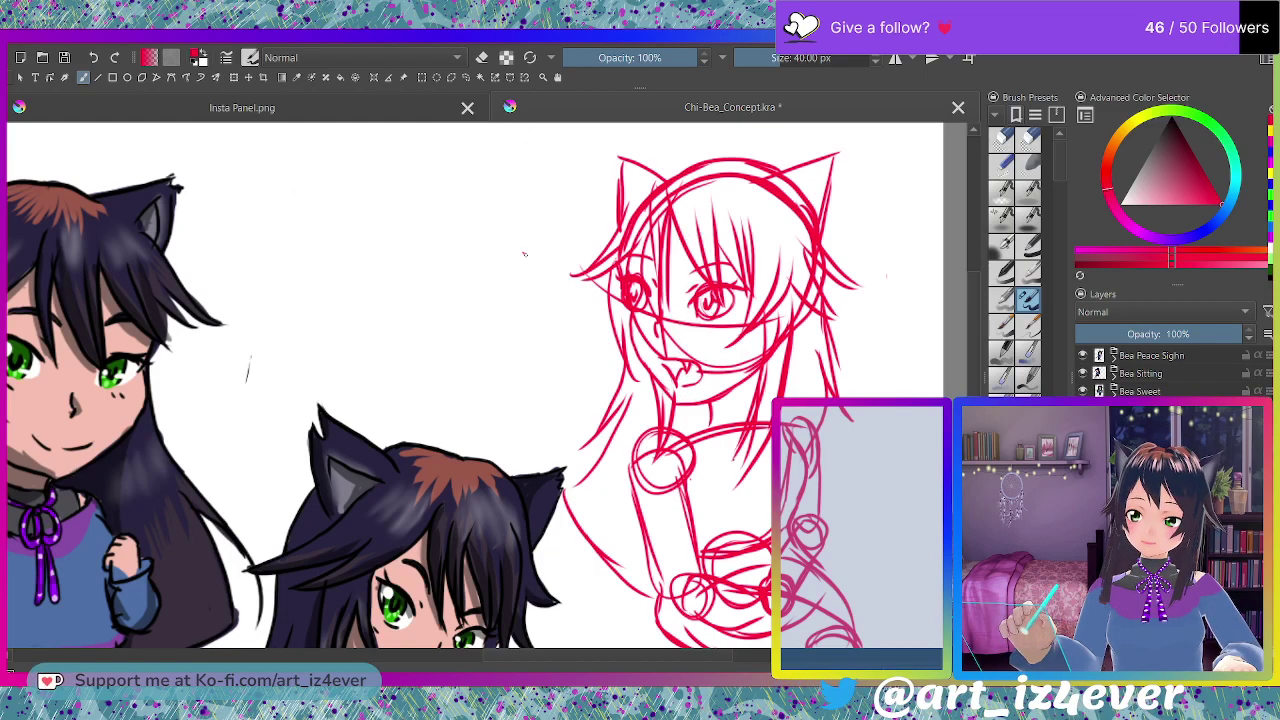
# Doodle small mouth and question-mark shapes on the blank canvas beside the new head and erase them.
pyautogui.moveTo(453, 218)
pyautogui.mouseDown()
pyautogui.moveTo(492, 181)
pyautogui.moveTo(495, 218)
pyautogui.moveTo(465, 228)
pyautogui.moveTo(486, 188)
pyautogui.moveTo(533, 212)
pyautogui.moveTo(559, 172)
pyautogui.moveTo(579, 188)
pyautogui.moveTo(528, 212)
pyautogui.mouseUp()
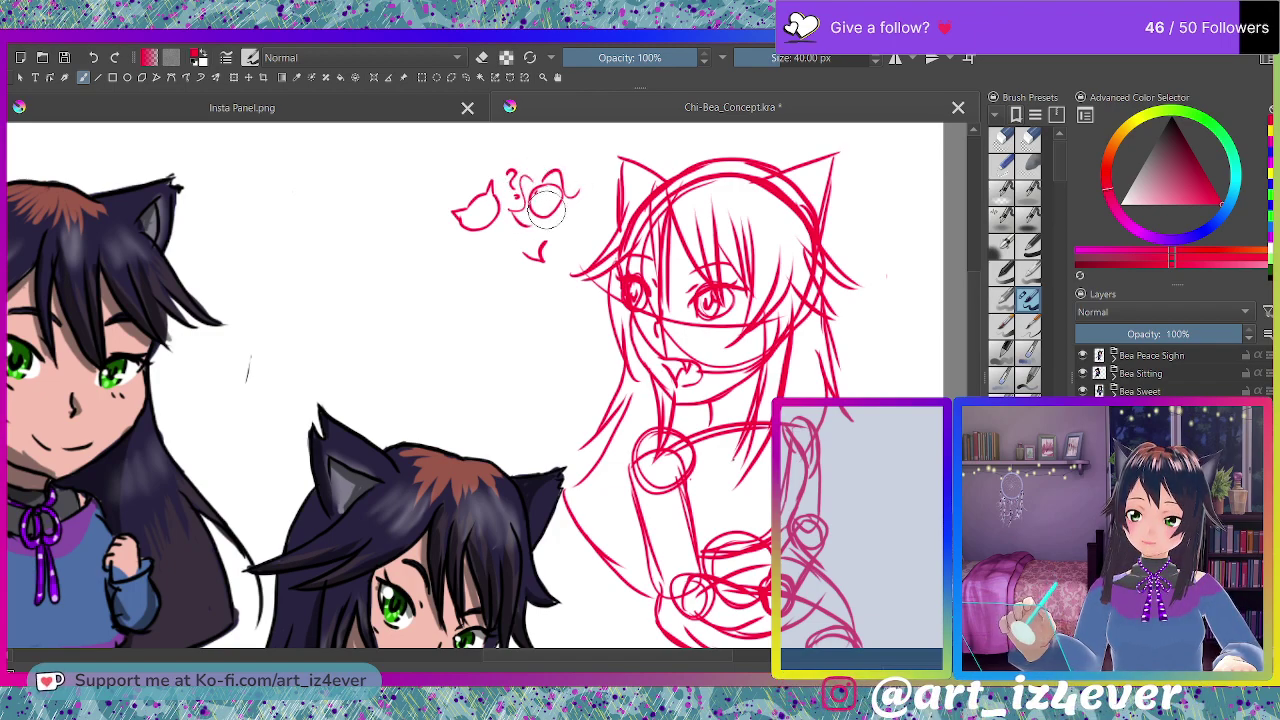
pyautogui.moveTo(581, 163); pyautogui.dragTo(588, 177)
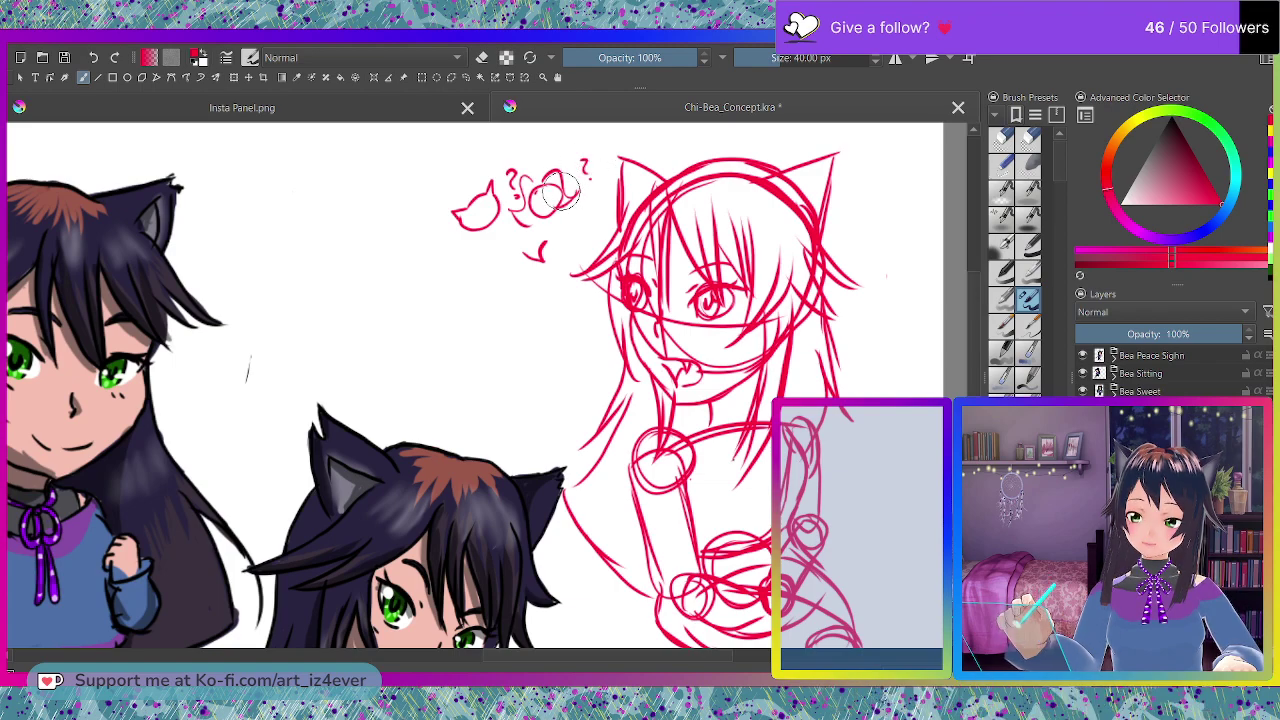
pyautogui.press('e')
pyautogui.moveTo(458, 220)
pyautogui.mouseDown()
pyautogui.moveTo(481, 230)
pyautogui.moveTo(491, 177)
pyautogui.moveTo(531, 226)
pyautogui.moveTo(571, 189)
pyautogui.moveTo(520, 160)
pyautogui.mouseUp()
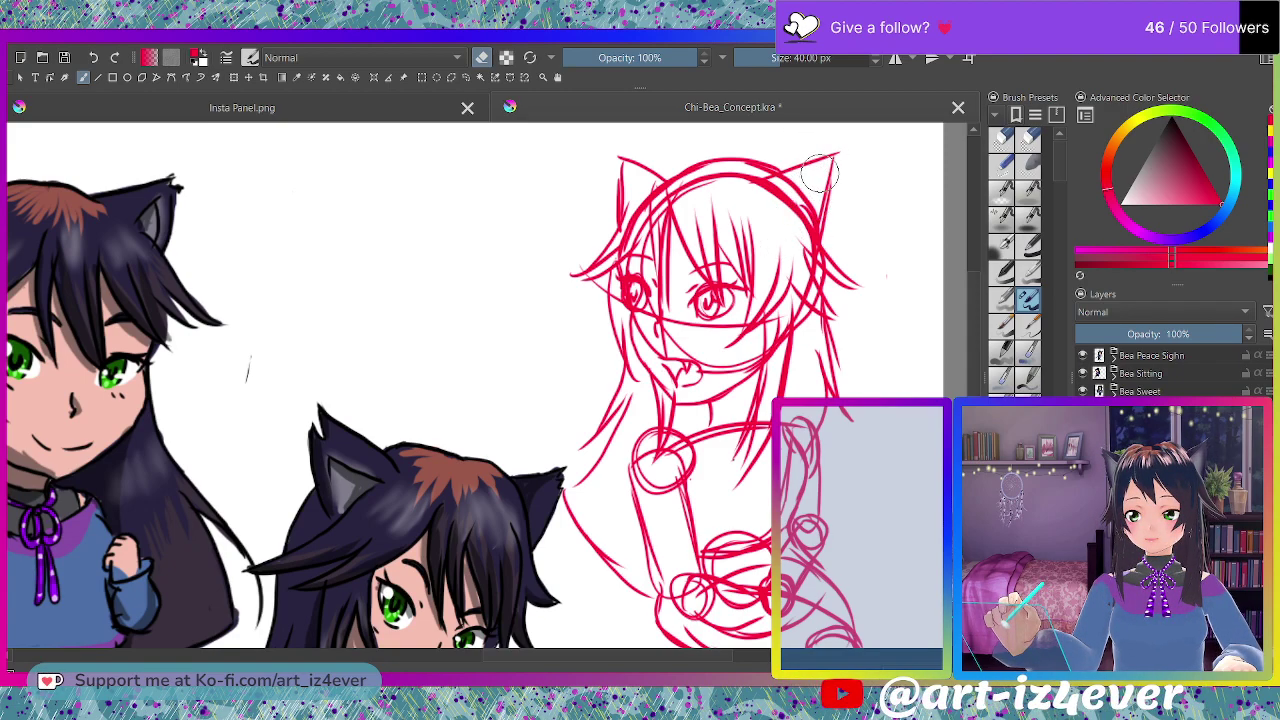
# Refine the cat ears and sketch the collar, neckline and ribbon bow on the new figure.
pyautogui.press('e')
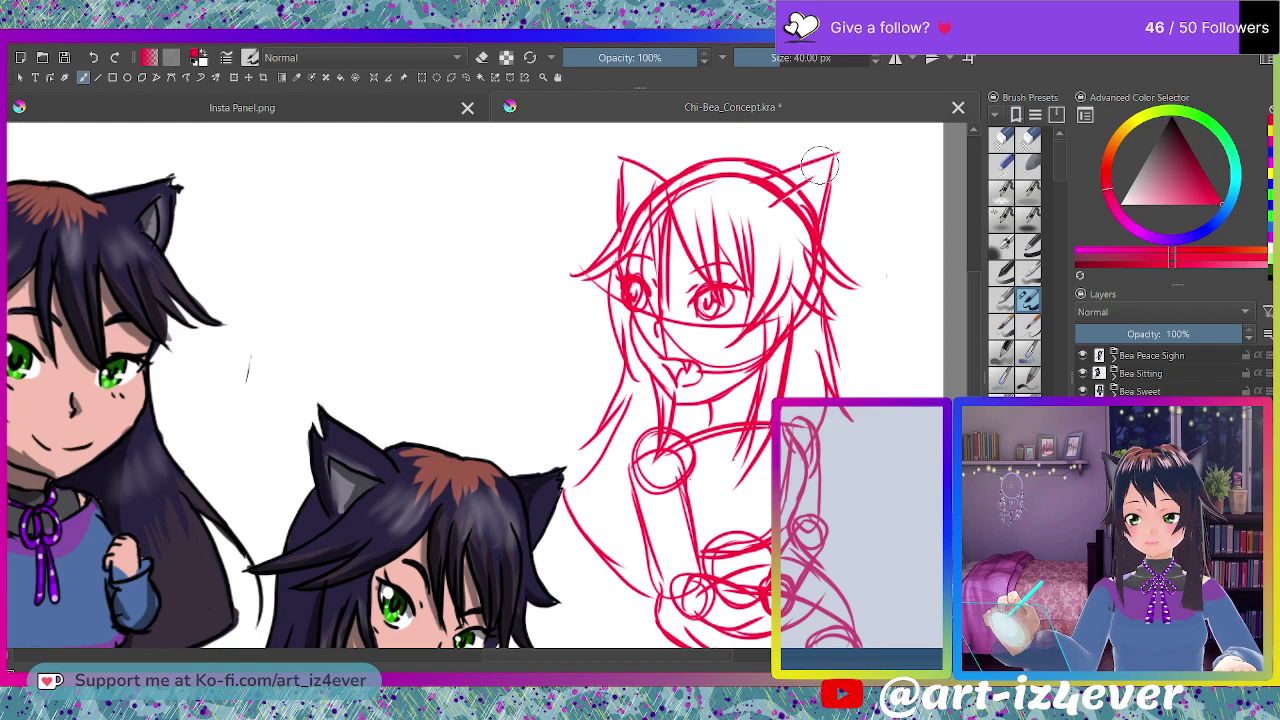
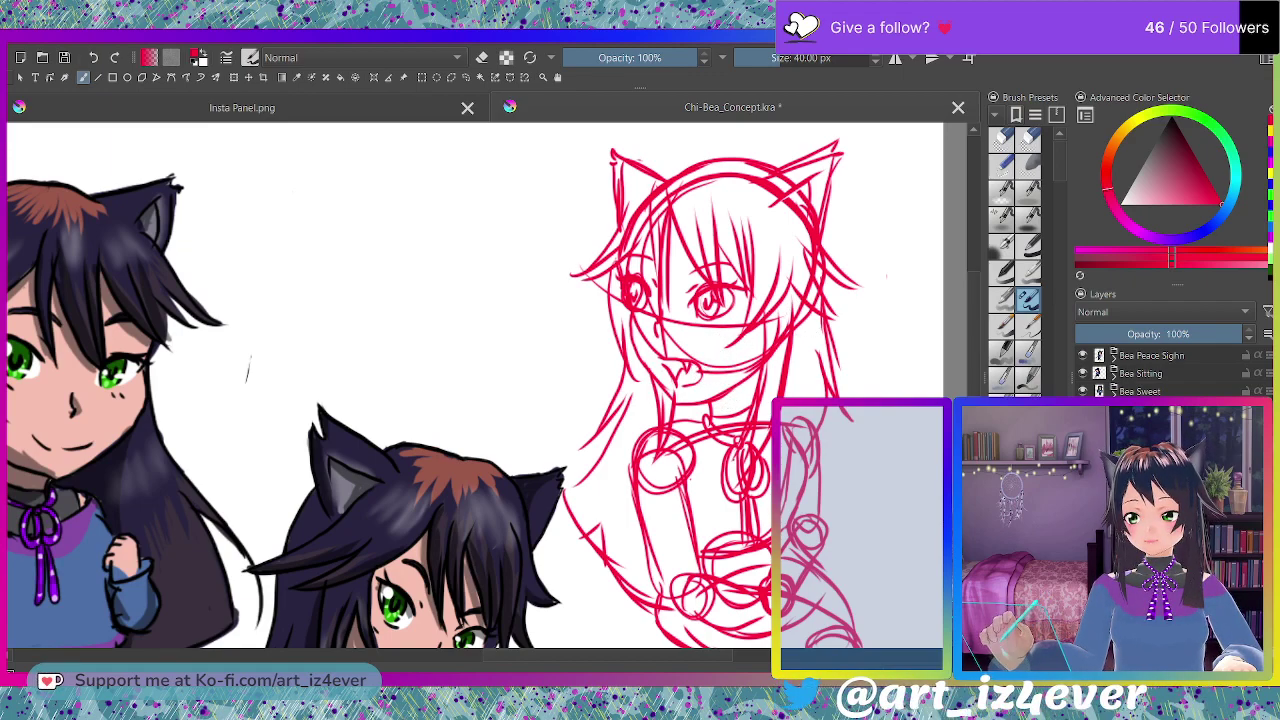
# Reset the brush colour to black and ink the winking eye and the open eye with lashes, iris and pupil.
pyautogui.press('d')
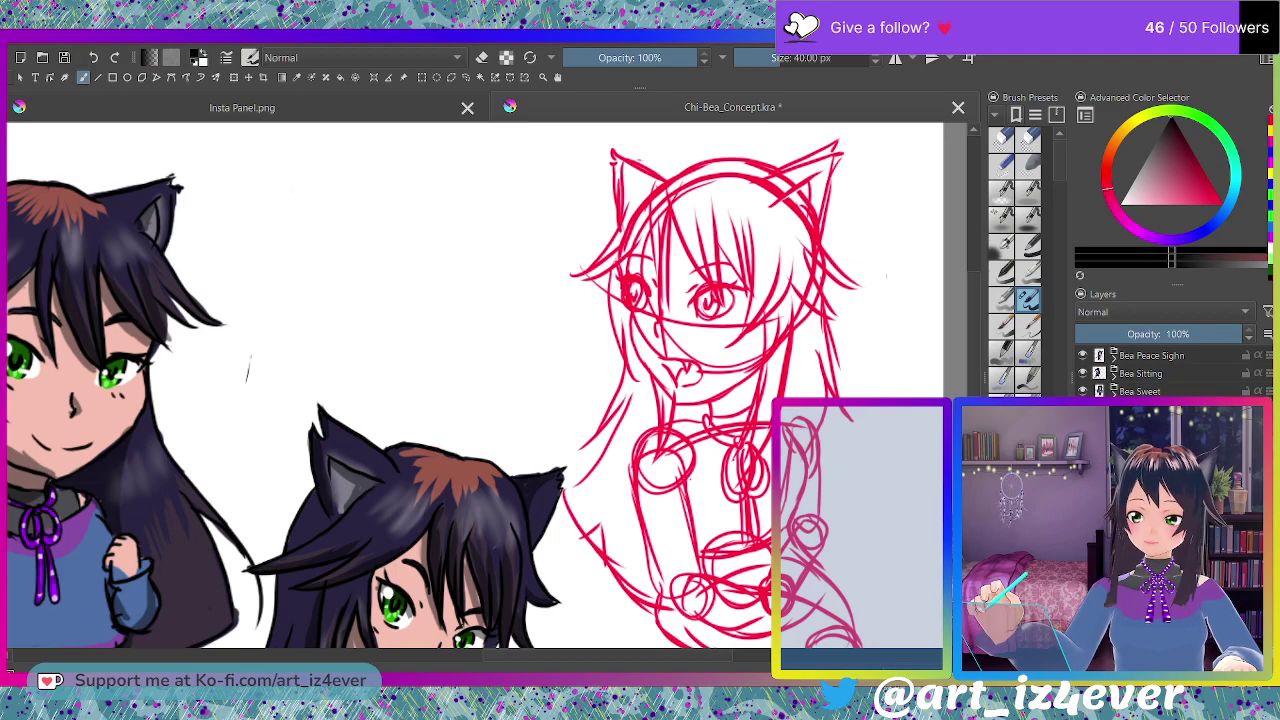
pyautogui.scroll(2, 648, 253)
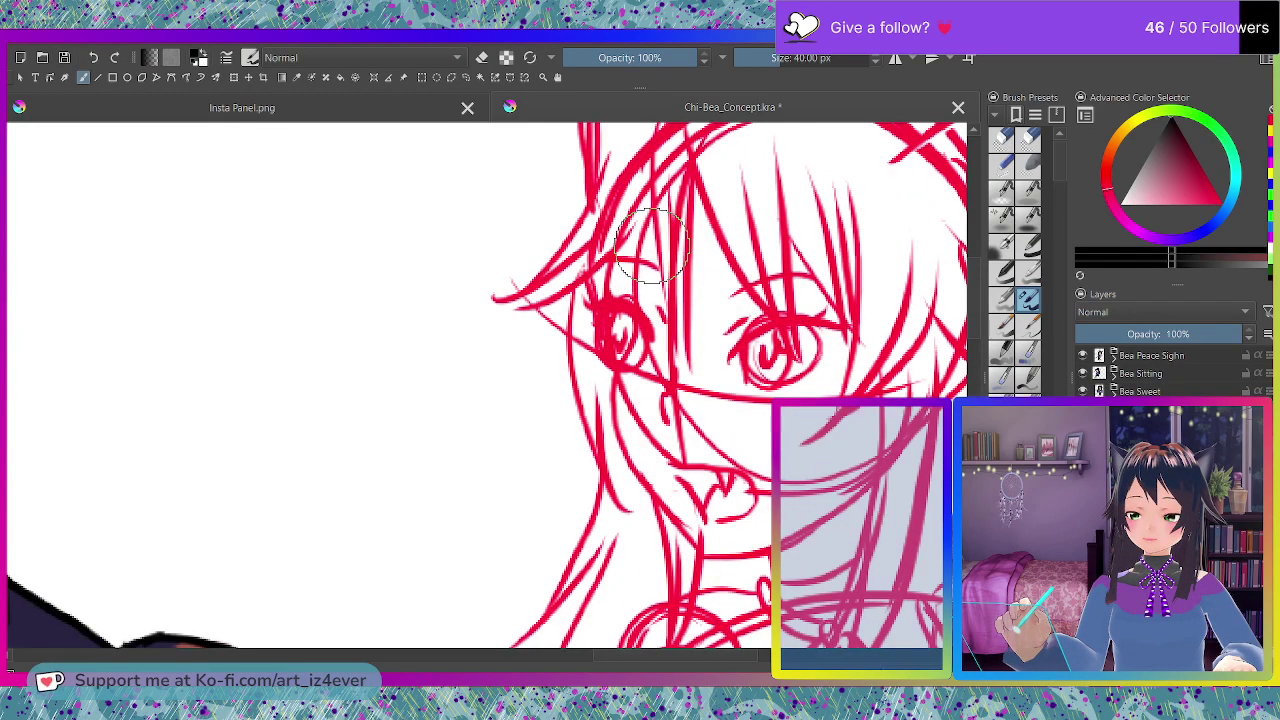
pyautogui.scroll(-4, 652, 246)
pyautogui.scroll(-2, 735, 200)
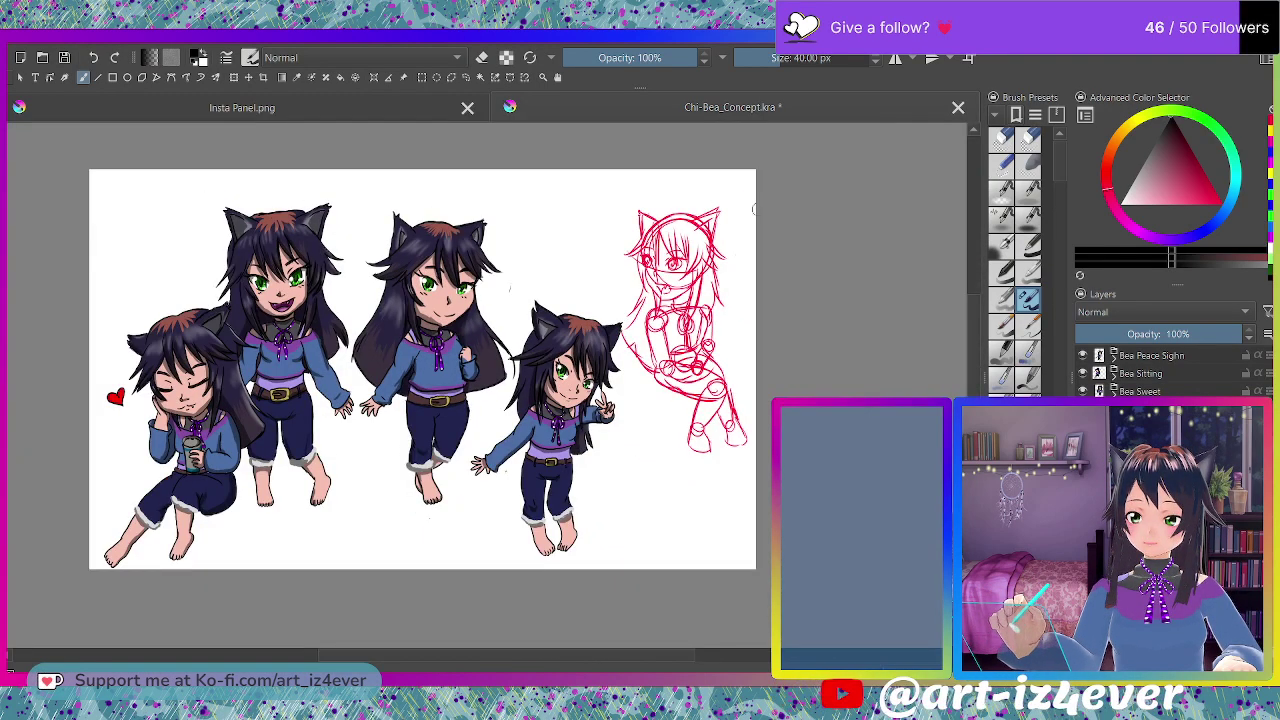
pyautogui.scroll(2, 735, 200)
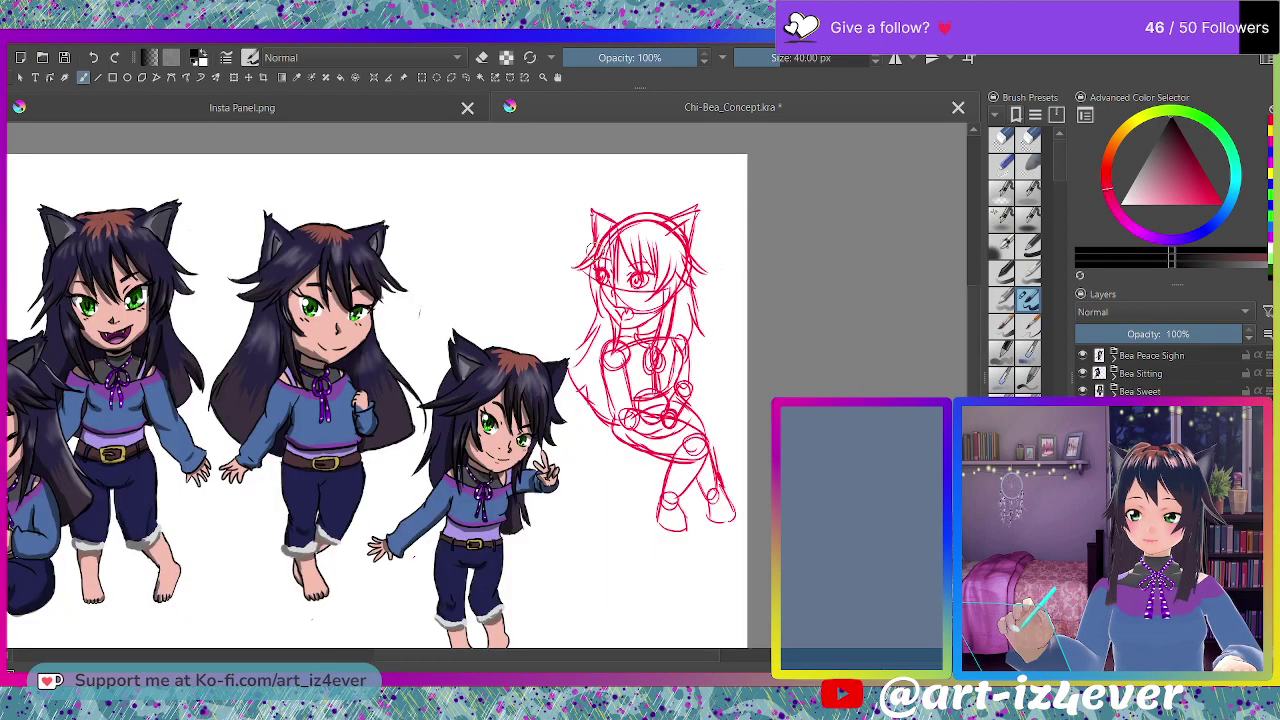
pyautogui.scroll(4, 676, 238)
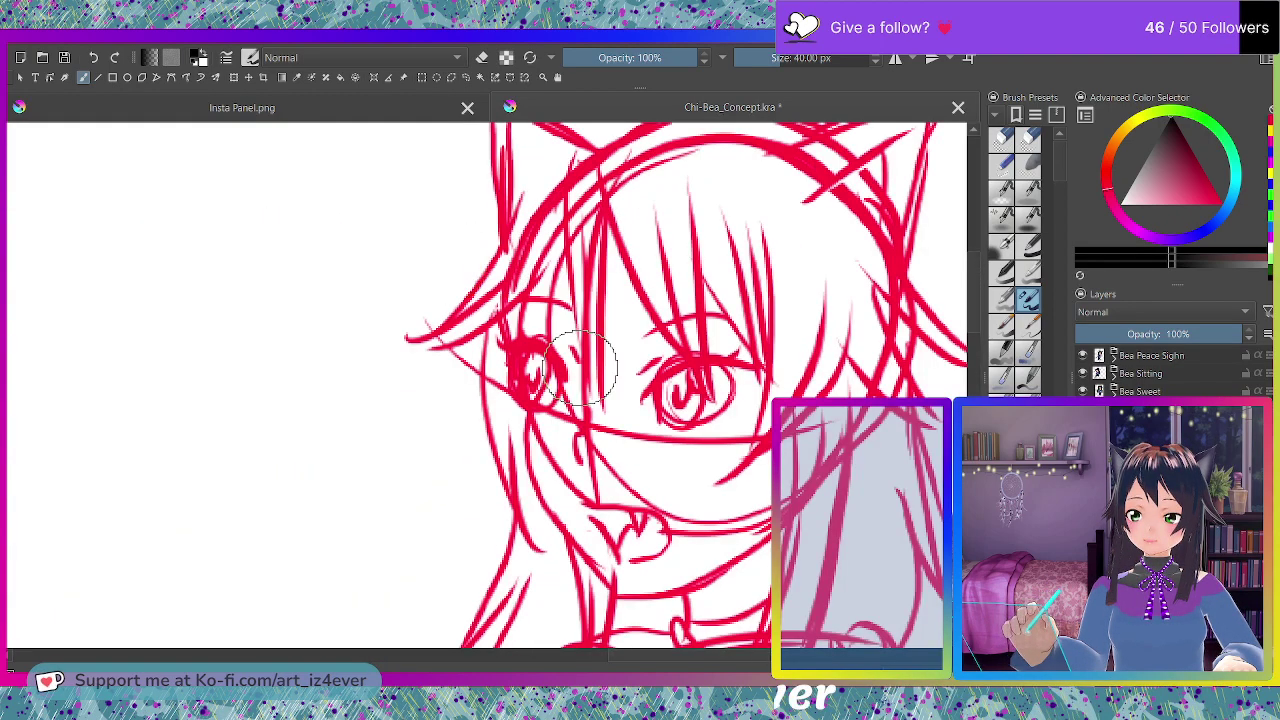
pyautogui.moveTo(583, 401); pyautogui.dragTo(532, 378)
pyautogui.moveTo(545, 388); pyautogui.dragTo(517, 378)
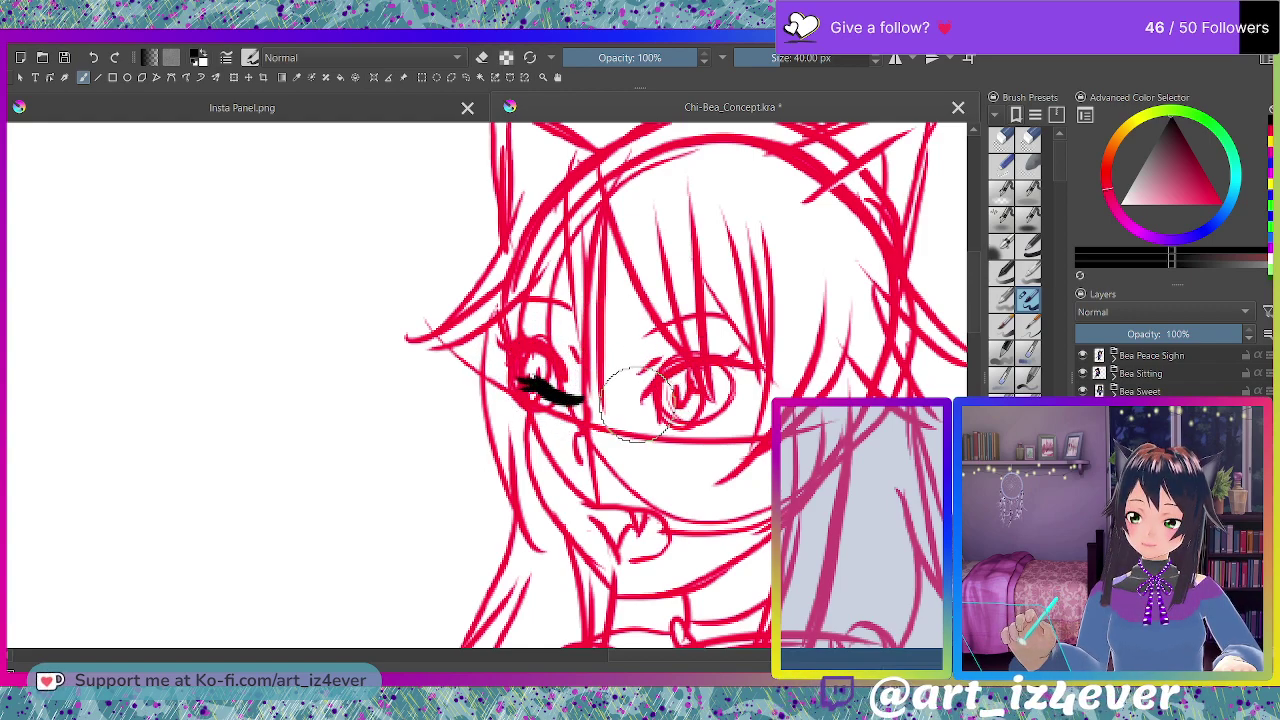
pyautogui.moveTo(640, 395); pyautogui.dragTo(757, 355)
pyautogui.moveTo(640, 386)
pyautogui.mouseDown()
pyautogui.moveTo(662, 366)
pyautogui.moveTo(725, 400)
pyautogui.moveTo(685, 427)
pyautogui.moveTo(706, 369)
pyautogui.moveTo(673, 404)
pyautogui.moveTo(697, 430)
pyautogui.mouseUp()
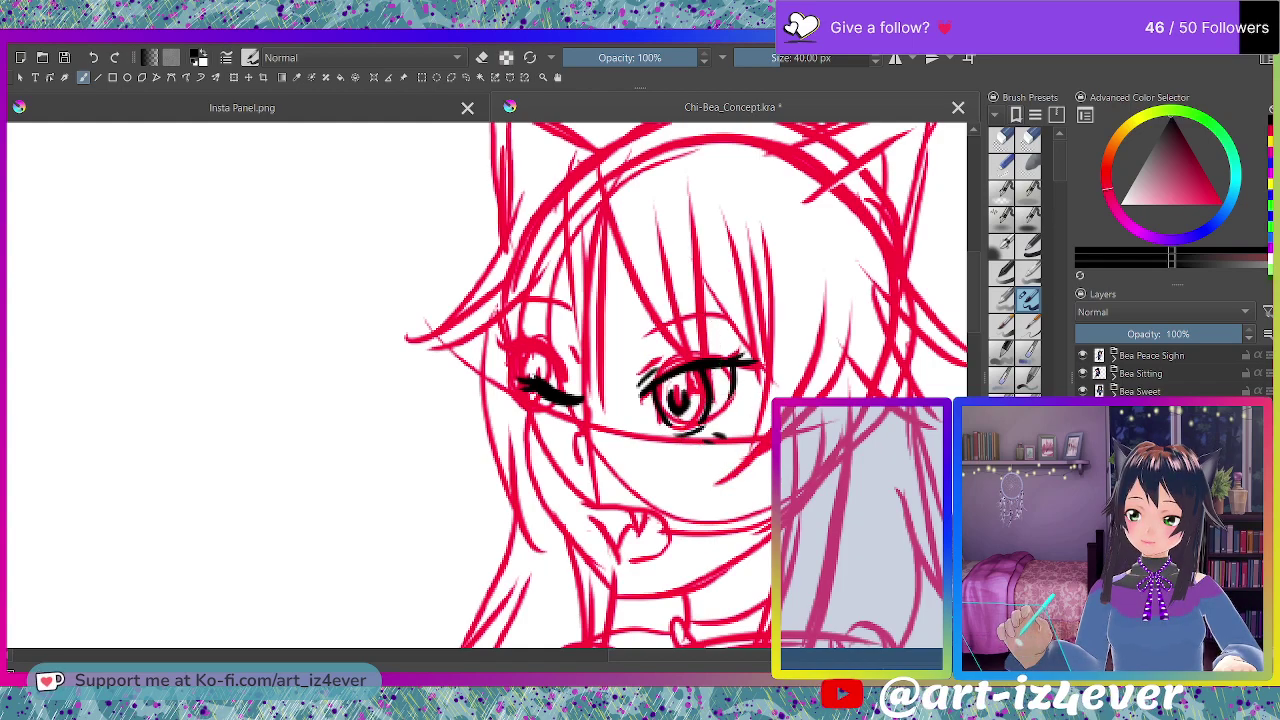
# Ink the nose, the open mouth with its fang and the eyebrow above the open eye in black.
pyautogui.moveTo(586, 425); pyautogui.dragTo(579, 445)
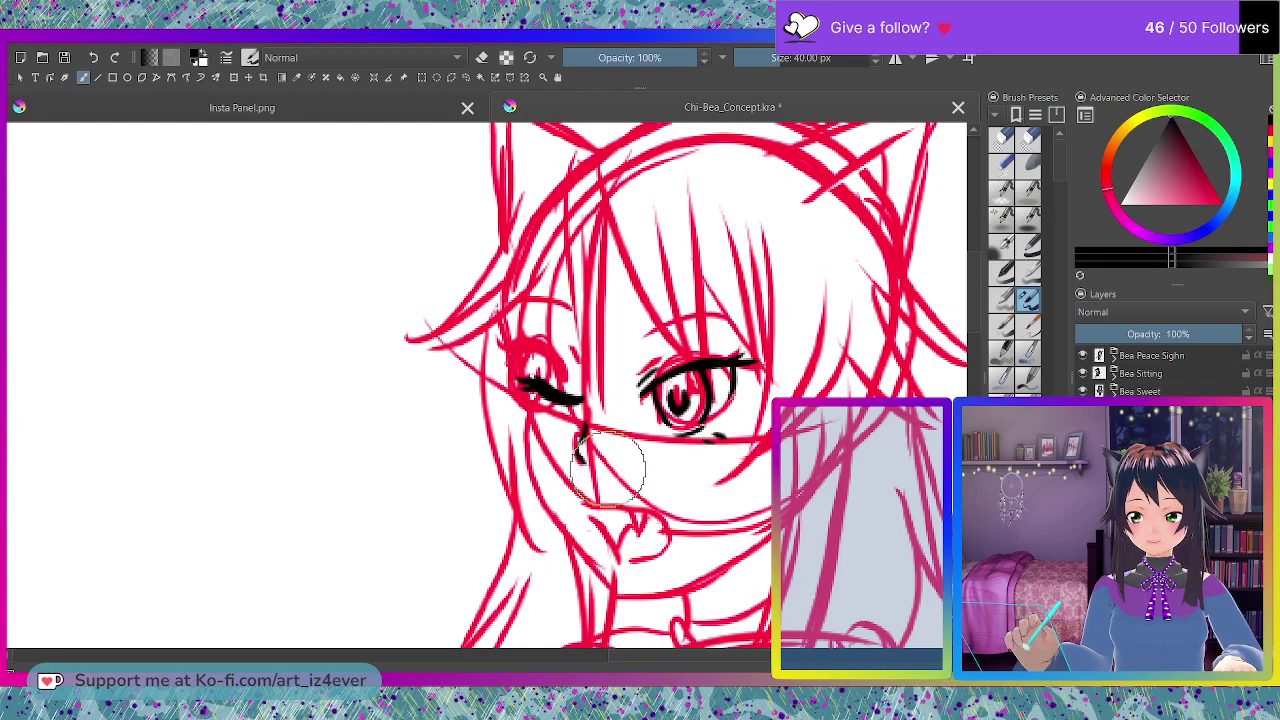
pyautogui.moveTo(585, 505); pyautogui.dragTo(660, 520)
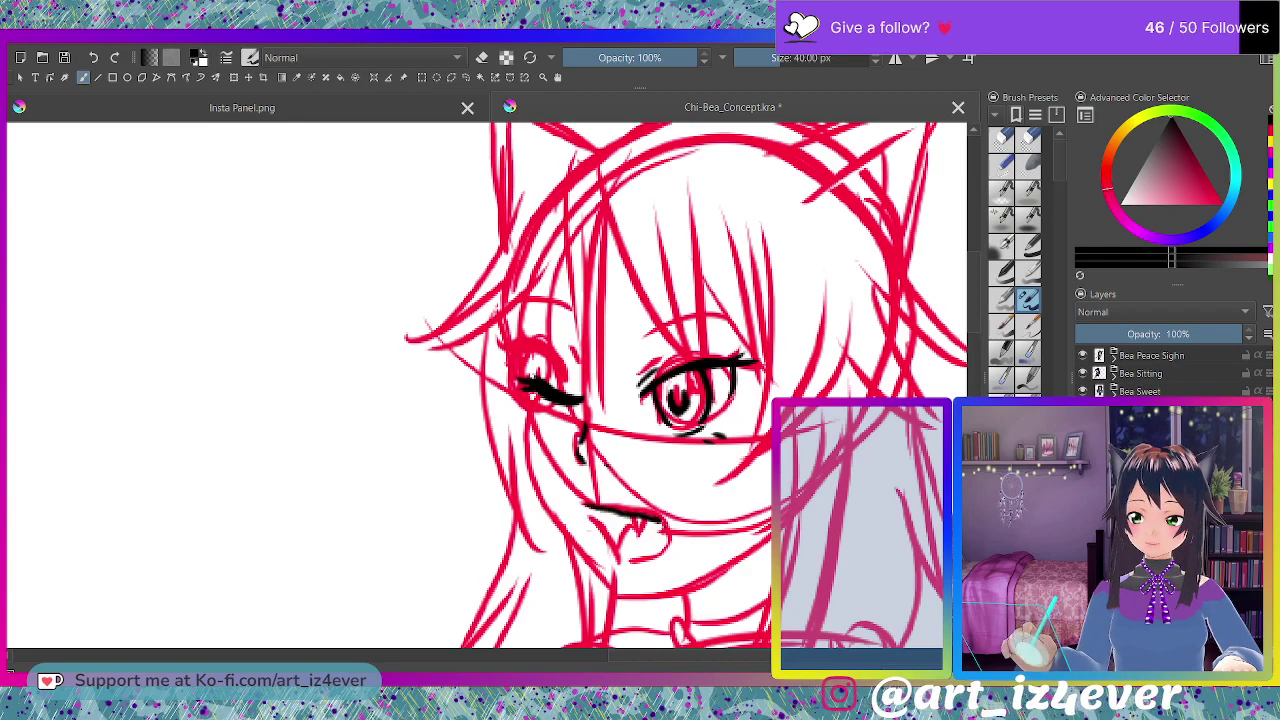
pyautogui.moveTo(613, 558)
pyautogui.mouseDown()
pyautogui.moveTo(597, 516)
pyautogui.moveTo(640, 538)
pyautogui.moveTo(648, 518)
pyautogui.moveTo(616, 548)
pyautogui.mouseUp()
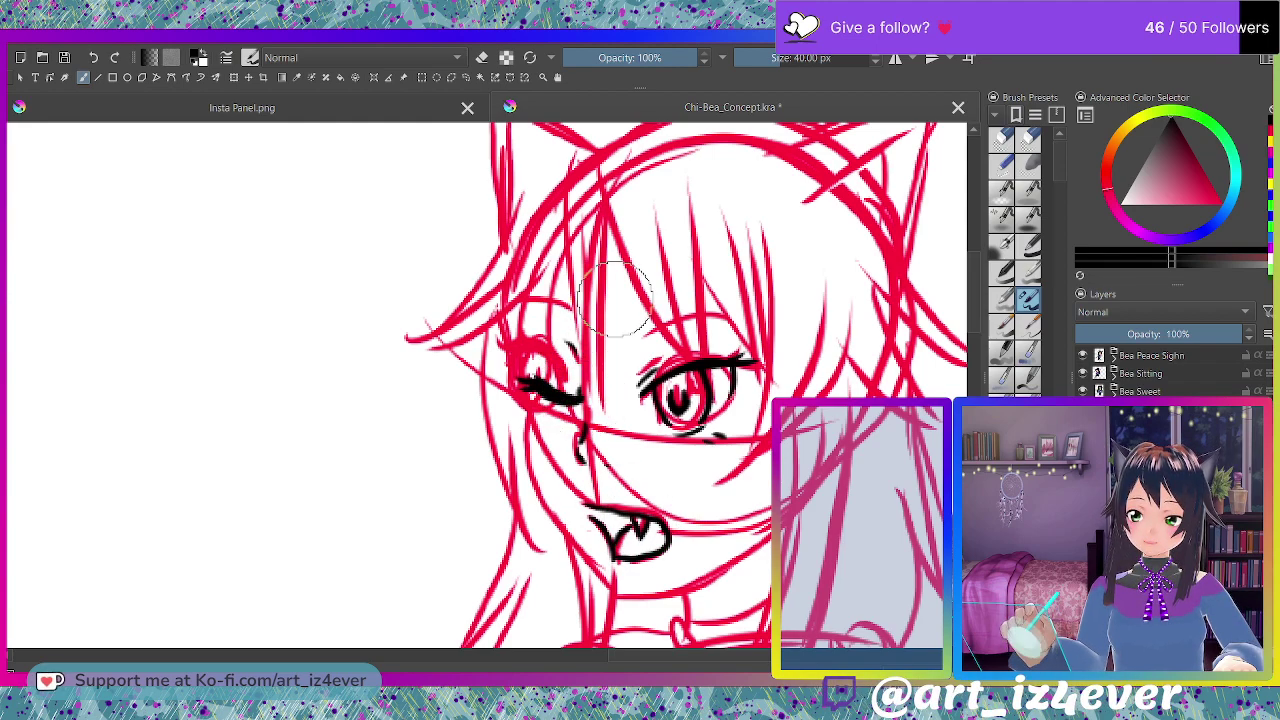
pyautogui.moveTo(632, 345); pyautogui.dragTo(664, 326)
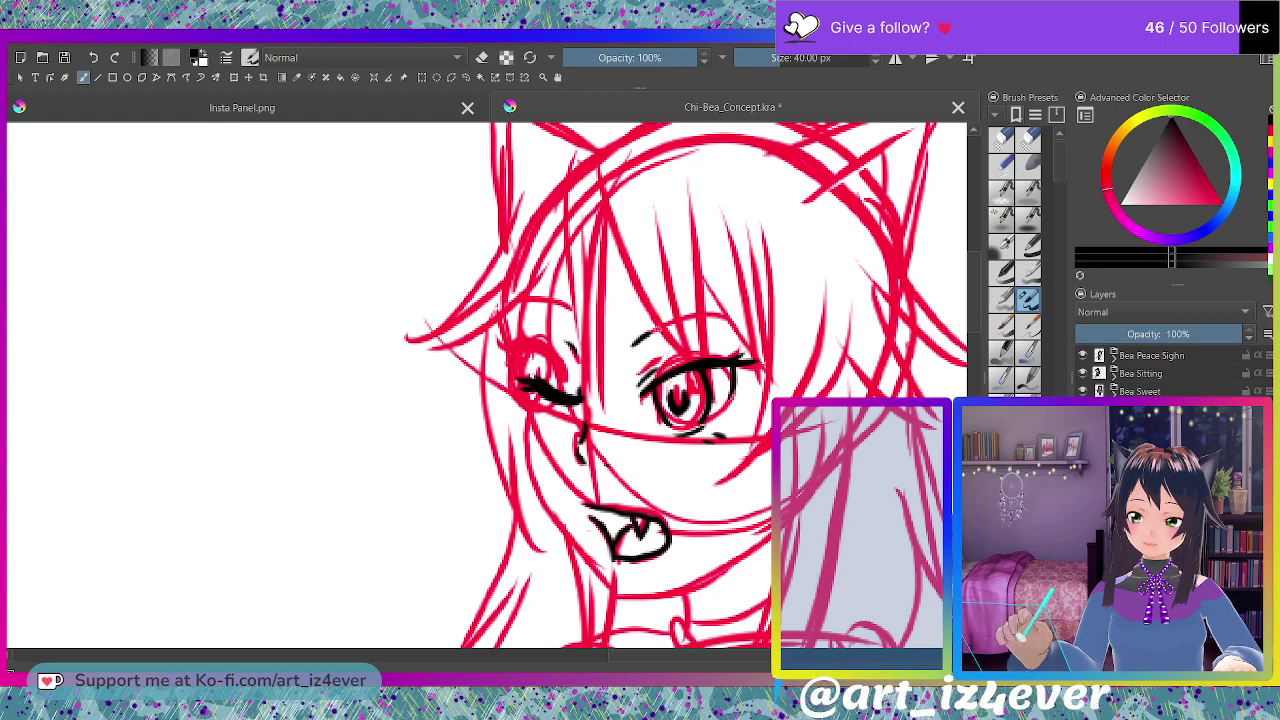
# Ink the fringe strands over the forehead and the side locks and flicked tufts beside the open eye in black.
pyautogui.moveTo(595, 172); pyautogui.dragTo(645, 320)
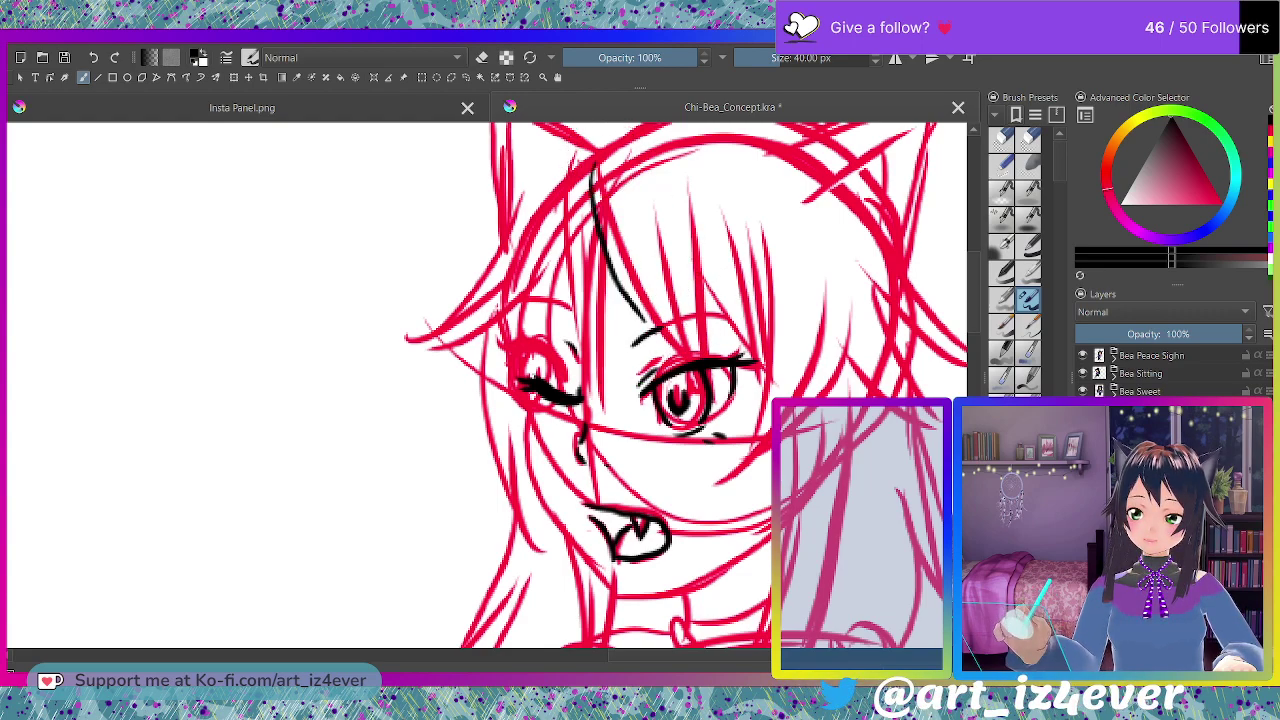
pyautogui.moveTo(605, 210); pyautogui.dragTo(655, 330)
pyautogui.moveTo(625, 190)
pyautogui.mouseDown()
pyautogui.moveTo(662, 272)
pyautogui.moveTo(760, 355)
pyautogui.mouseUp()
pyautogui.moveTo(725, 260)
pyautogui.mouseDown()
pyautogui.moveTo(765, 360)
pyautogui.moveTo(735, 212)
pyautogui.moveTo(777, 320)
pyautogui.moveTo(777, 398)
pyautogui.mouseUp()
pyautogui.moveTo(735, 515); pyautogui.dragTo(780, 415)
pyautogui.moveTo(763, 492); pyautogui.dragTo(837, 290)
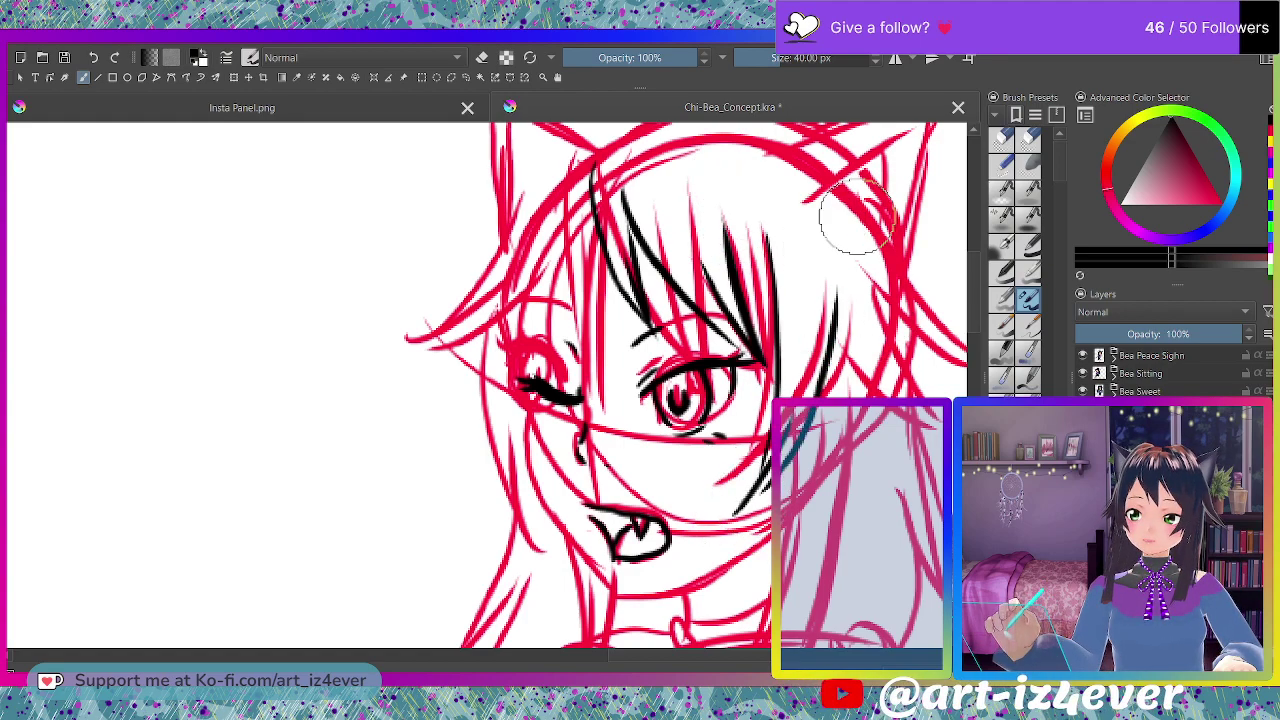
pyautogui.moveTo(802, 165)
pyautogui.mouseDown()
pyautogui.moveTo(945, 240)
pyautogui.moveTo(859, 205)
pyautogui.moveTo(902, 297)
pyautogui.moveTo(980, 380)
pyautogui.moveTo(905, 348)
pyautogui.mouseUp()
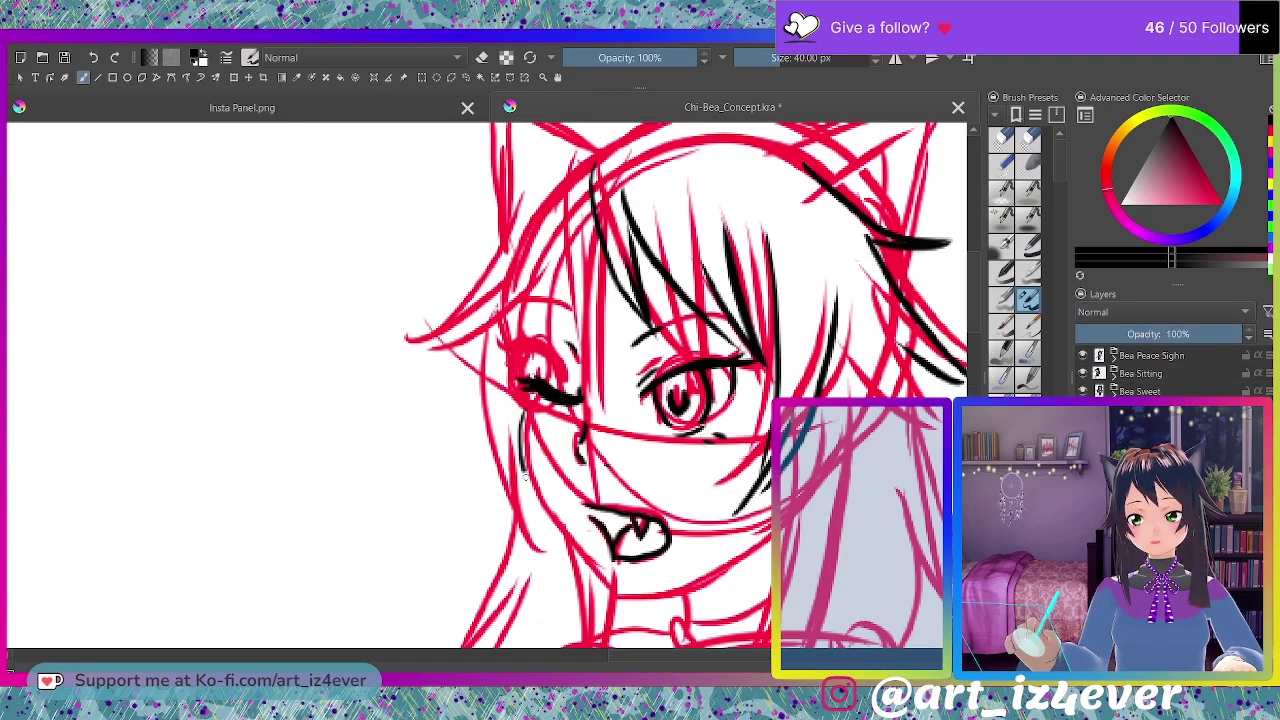
# Ink the cheek, jawline and chin and the neck with the collar edge below it.
pyautogui.moveTo(522, 472)
pyautogui.mouseDown()
pyautogui.moveTo(569, 550)
pyautogui.moveTo(616, 588)
pyautogui.mouseUp()
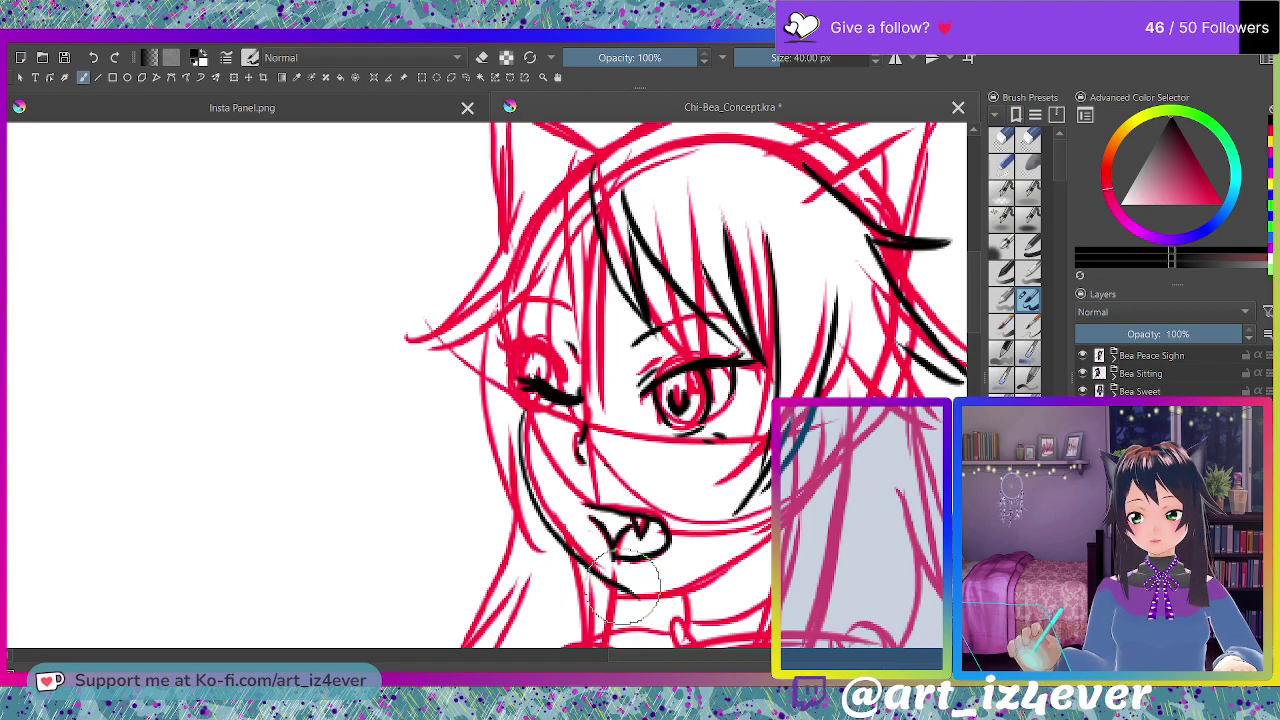
pyautogui.moveTo(652, 602); pyautogui.dragTo(770, 566)
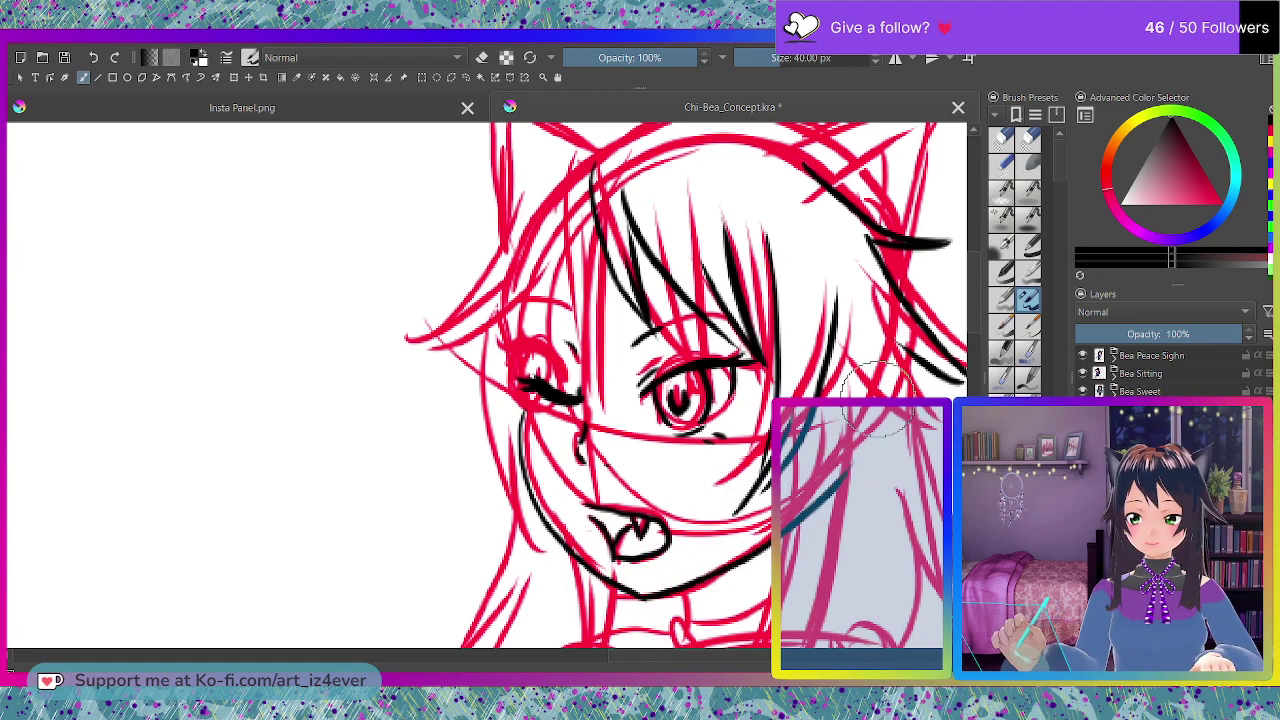
pyautogui.moveTo(676, 591); pyautogui.dragTo(680, 600)
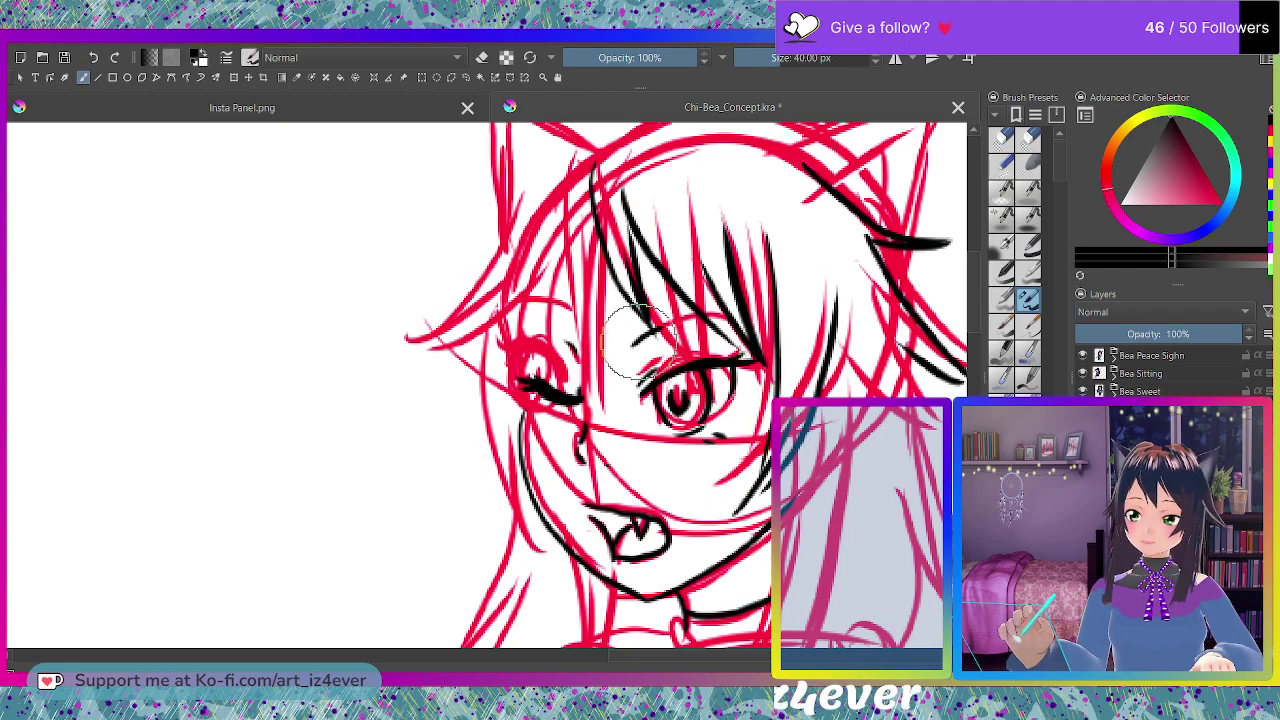
# Ink the flicked hair tufts above the winking eye and the strands falling along that cheek and the neck.
pyautogui.moveTo(491, 342); pyautogui.dragTo(552, 281)
pyautogui.moveTo(561, 182)
pyautogui.mouseDown()
pyautogui.moveTo(467, 292)
pyautogui.moveTo(498, 273)
pyautogui.mouseUp()
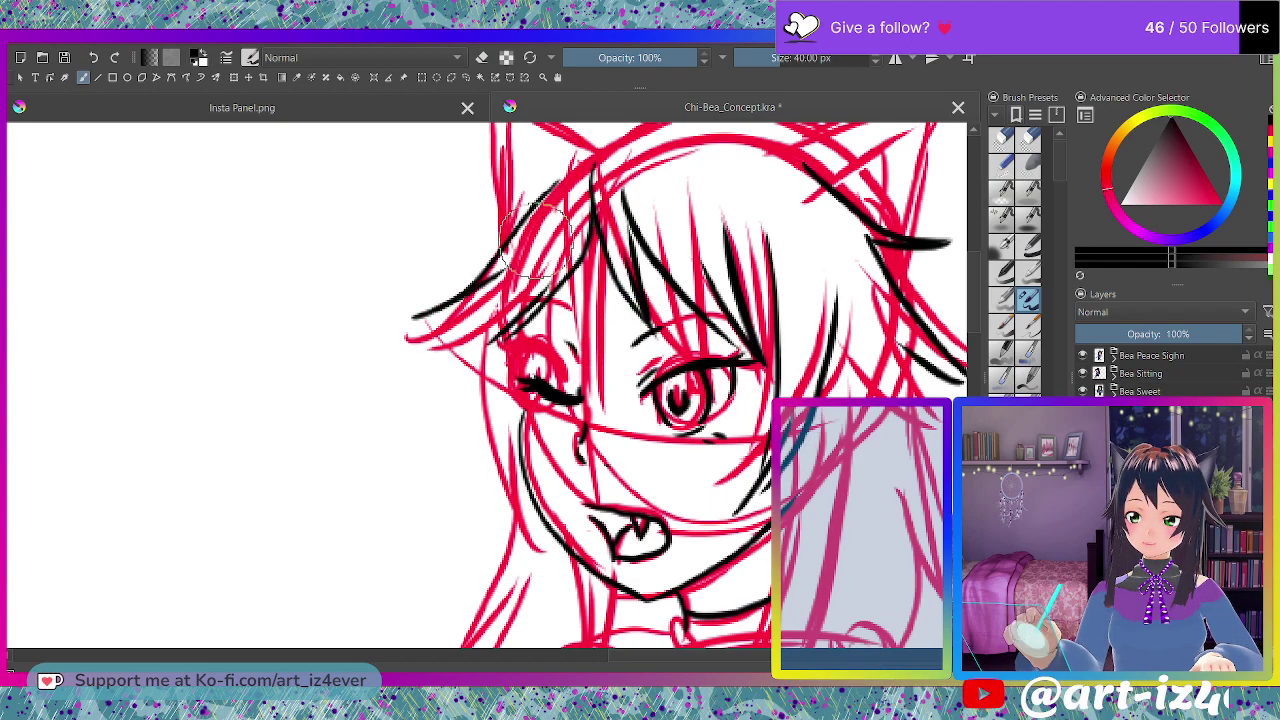
pyautogui.moveTo(440, 308); pyautogui.dragTo(521, 282)
pyautogui.moveTo(496, 334)
pyautogui.mouseDown()
pyautogui.moveTo(534, 543)
pyautogui.moveTo(508, 438)
pyautogui.mouseUp()
pyautogui.moveTo(575, 566); pyautogui.dragTo(584, 643)
# Ink the long front hair lock and side strands falling from beside the open eye to the shoulder.
pyautogui.press('2')
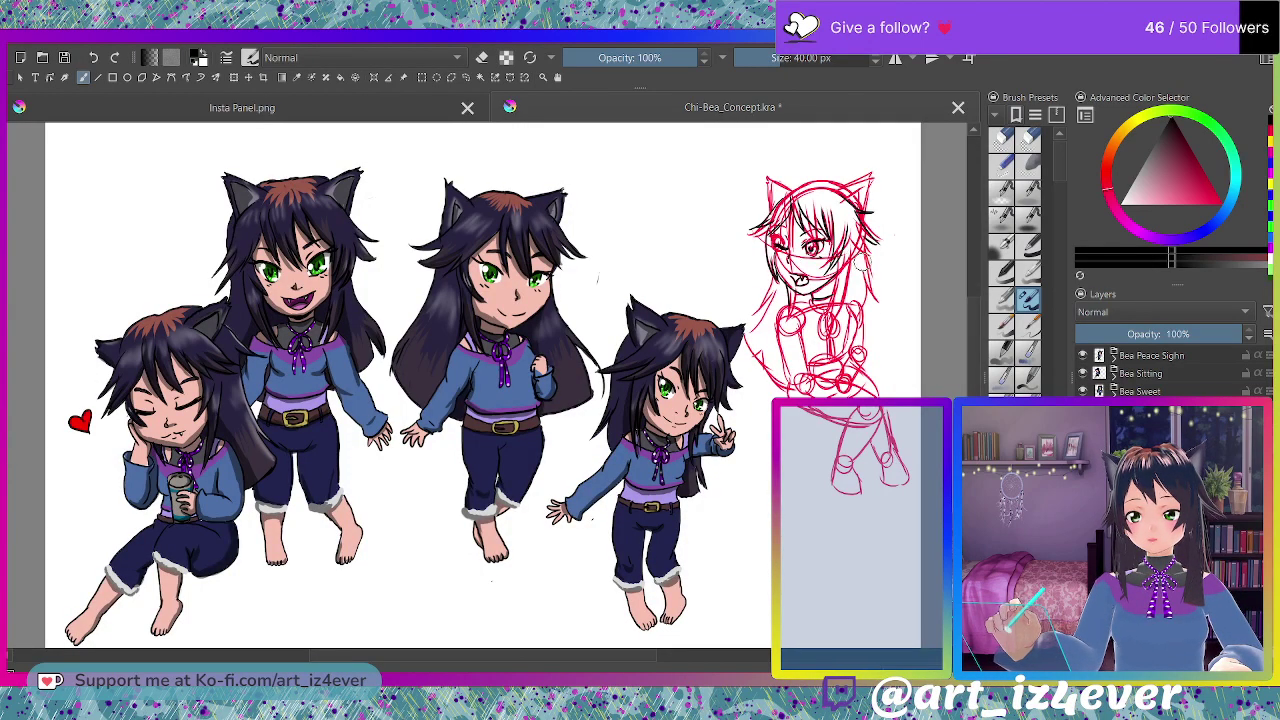
pyautogui.scroll(4, 860, 256)
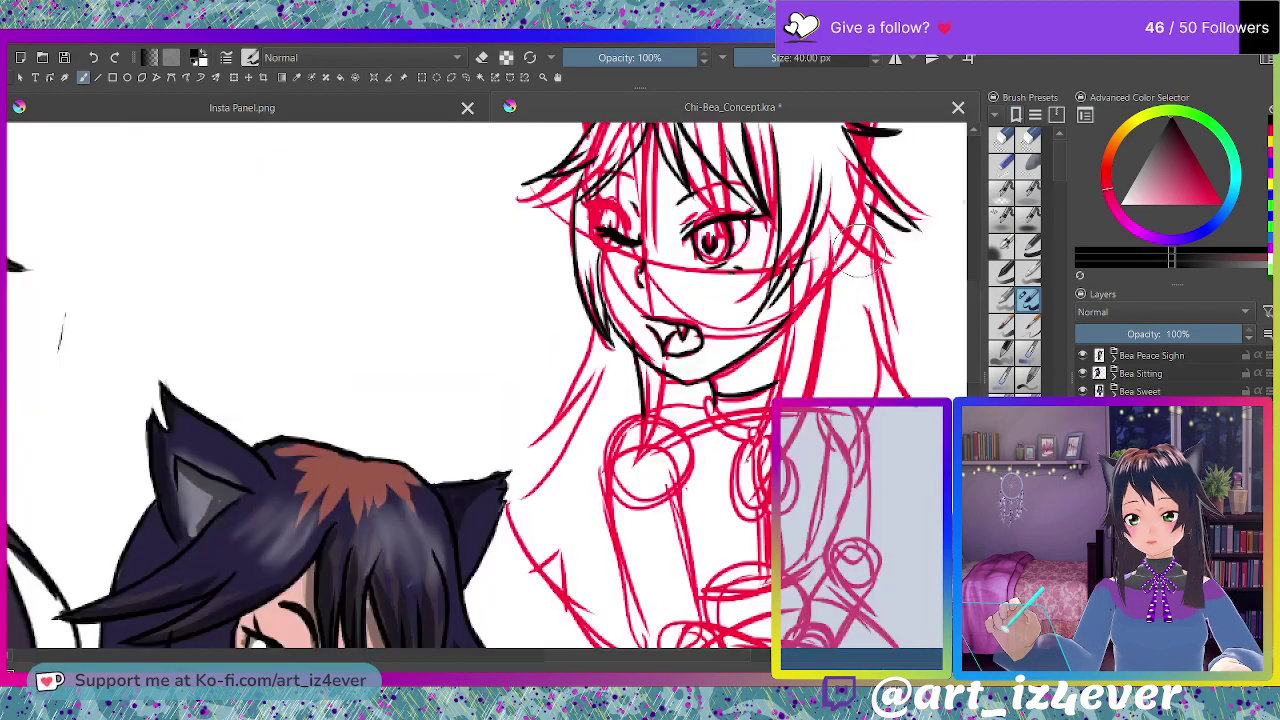
pyautogui.moveTo(790, 276); pyautogui.dragTo(753, 434)
pyautogui.moveTo(820, 366); pyautogui.dragTo(844, 230)
pyautogui.moveTo(817, 183)
pyautogui.mouseDown()
pyautogui.moveTo(882, 266)
pyautogui.moveTo(868, 190)
pyautogui.mouseUp()
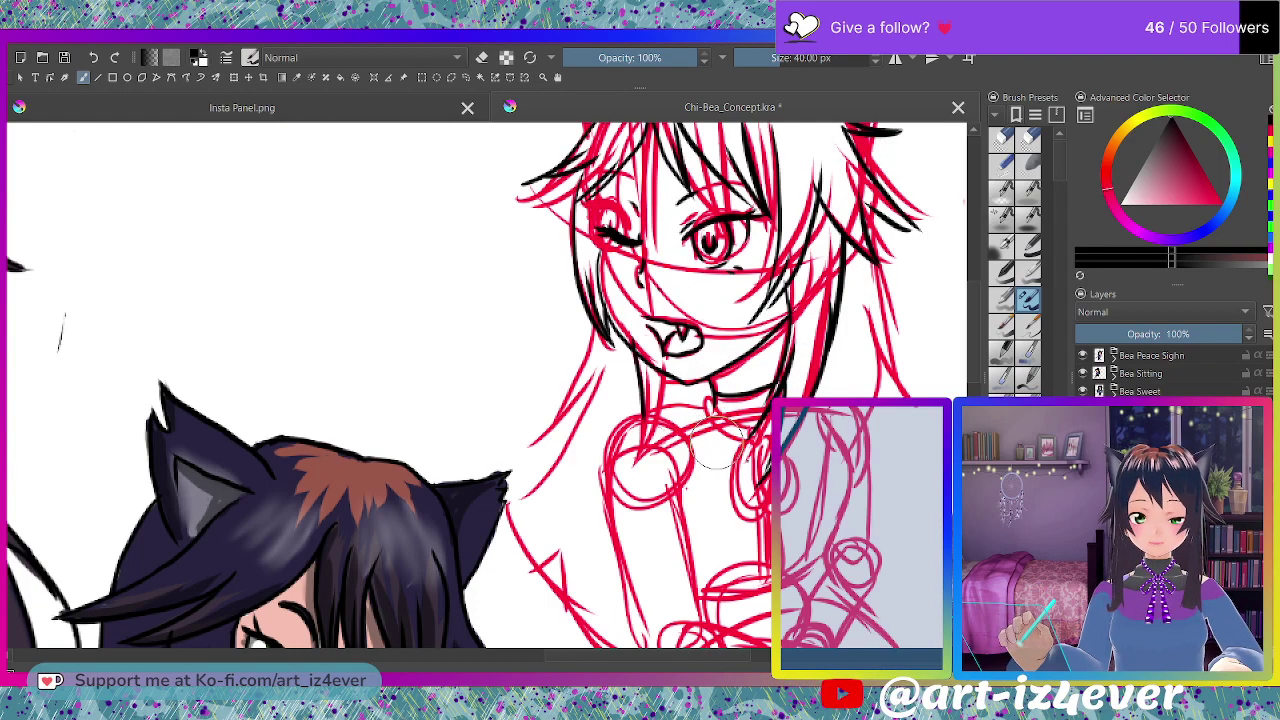
# Ink the sweater's neckline and the collar ribbon with its knot, two bow loops and hanging tails.
pyautogui.moveTo(584, 657)
pyautogui.mouseDown()
pyautogui.moveTo(531, 654)
pyautogui.moveTo(640, 654)
pyautogui.mouseUp()
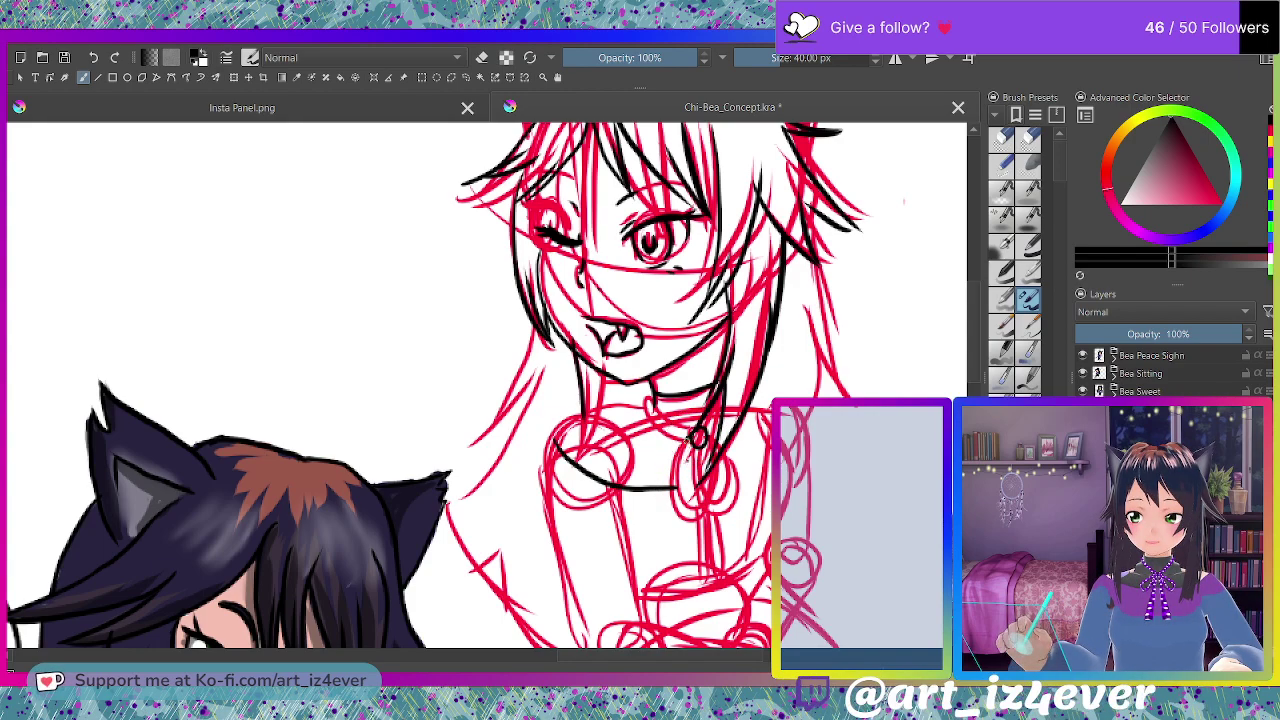
pyautogui.moveTo(697, 437); pyautogui.dragTo(690, 517)
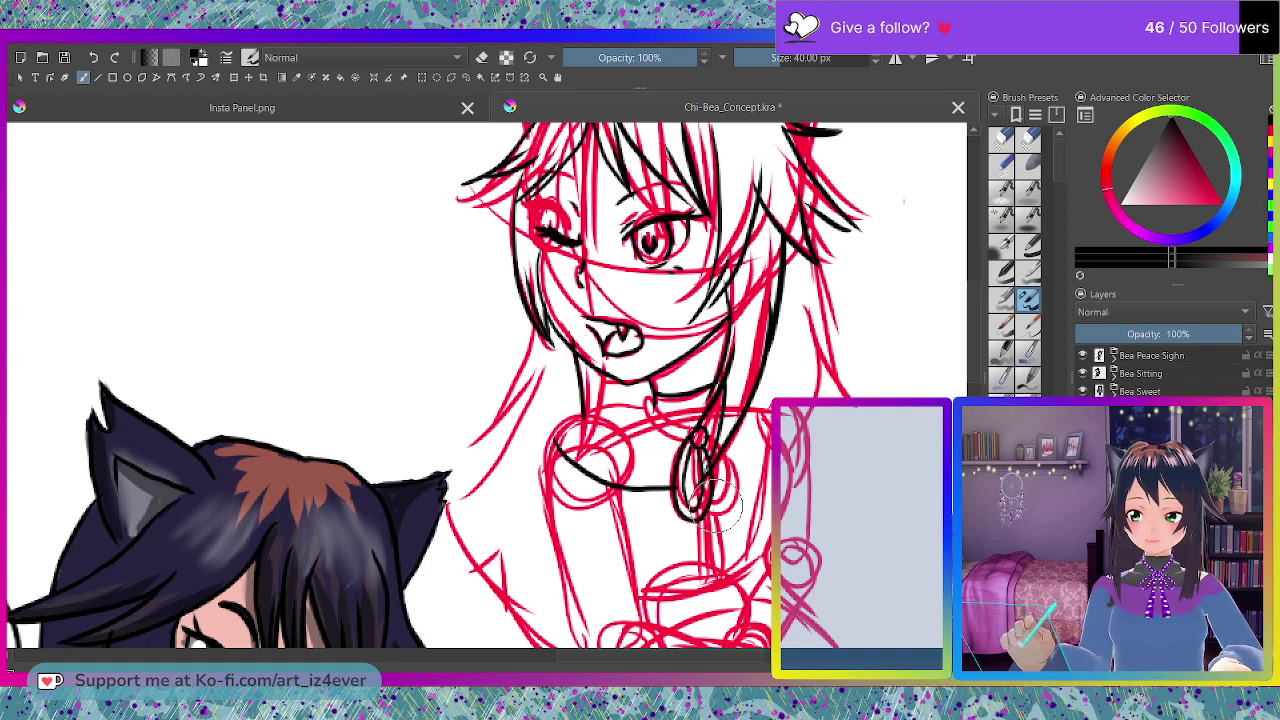
pyautogui.moveTo(711, 482)
pyautogui.mouseDown()
pyautogui.moveTo(734, 510)
pyautogui.moveTo(722, 442)
pyautogui.moveTo(709, 443)
pyautogui.mouseUp()
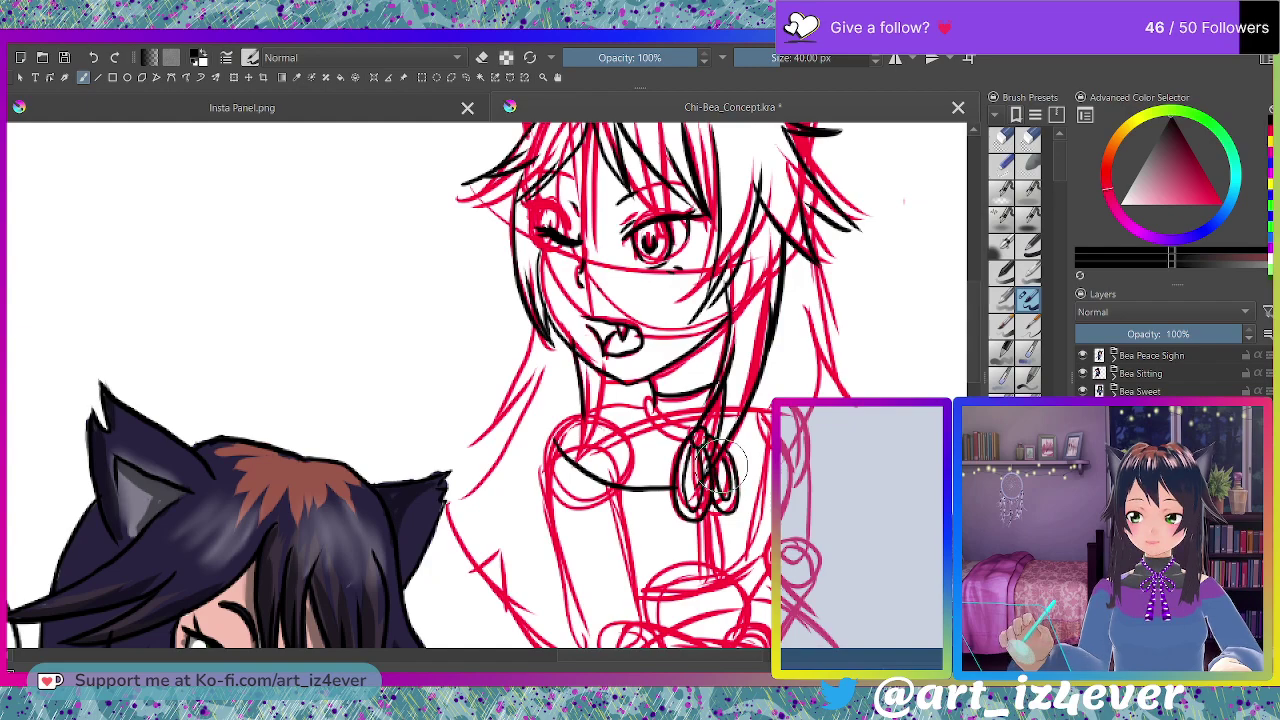
pyautogui.moveTo(705, 522); pyautogui.dragTo(712, 606)
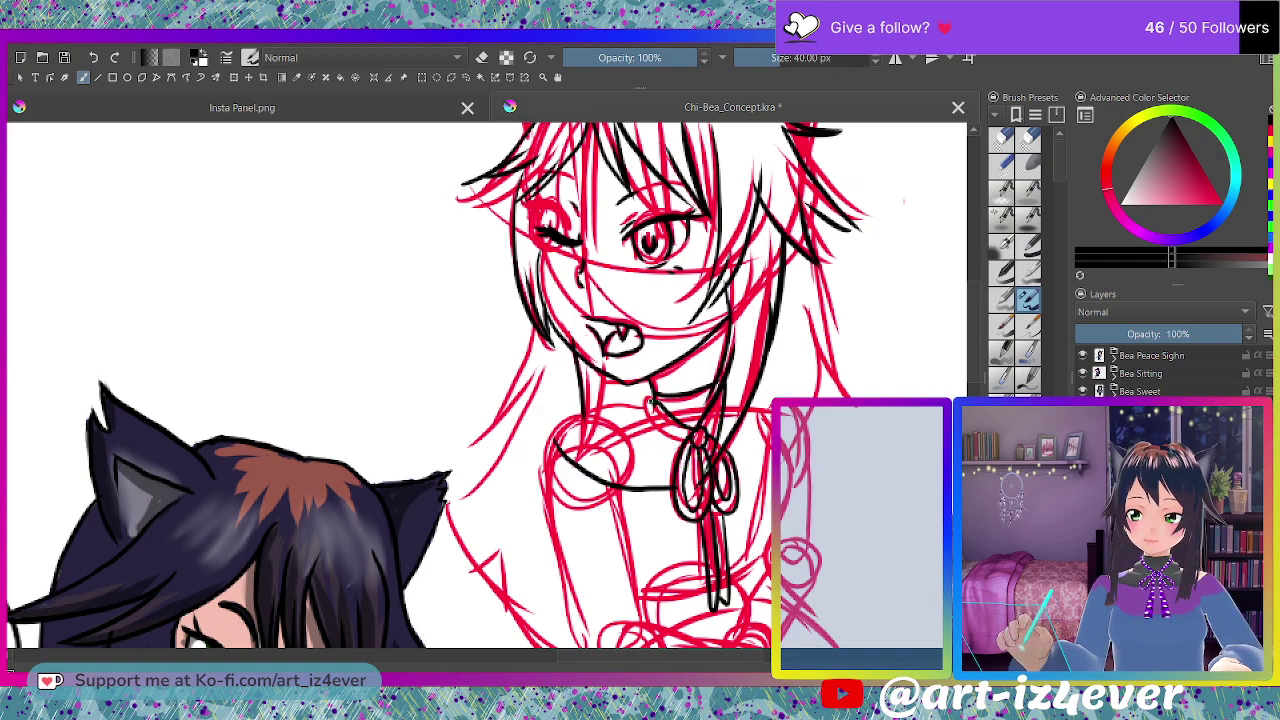
pyautogui.moveTo(650, 403); pyautogui.dragTo(677, 436)
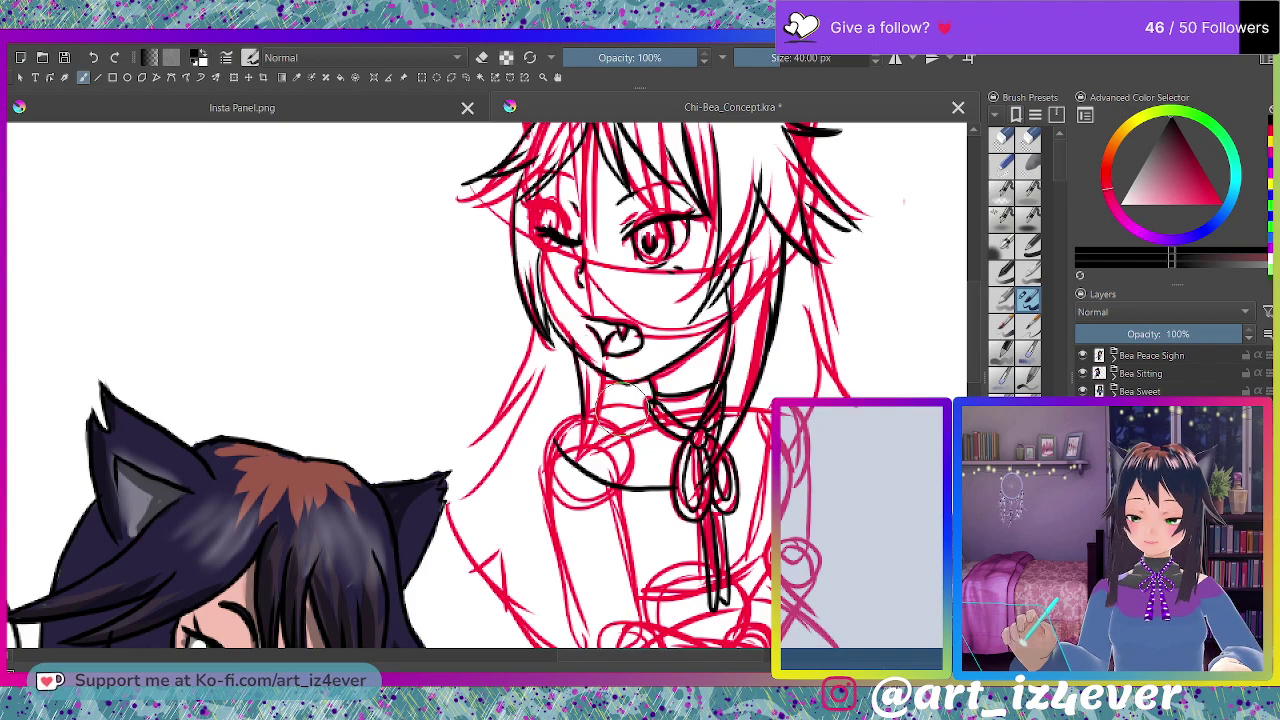
pyautogui.hotkey('ctrl', 'z')
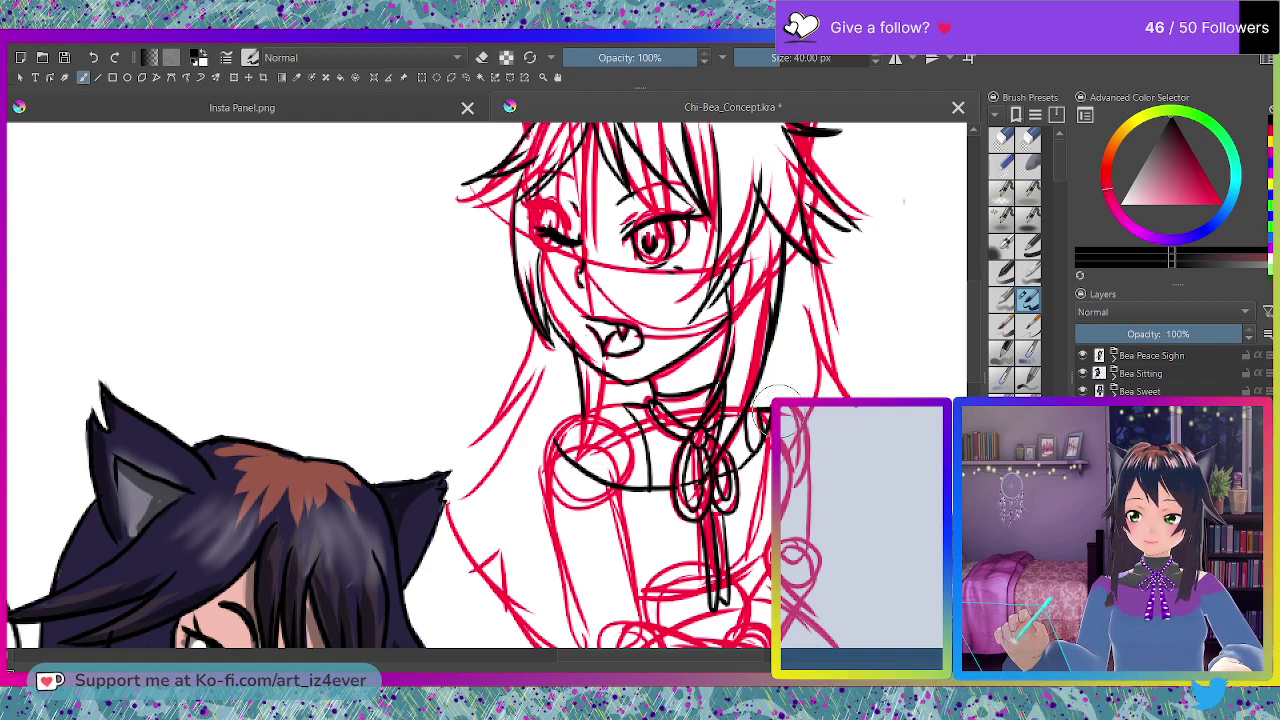
# Ink the shoulders and upper sleeves and the long hair strands hanging behind both arms.
pyautogui.moveTo(810, 455); pyautogui.dragTo(817, 522)
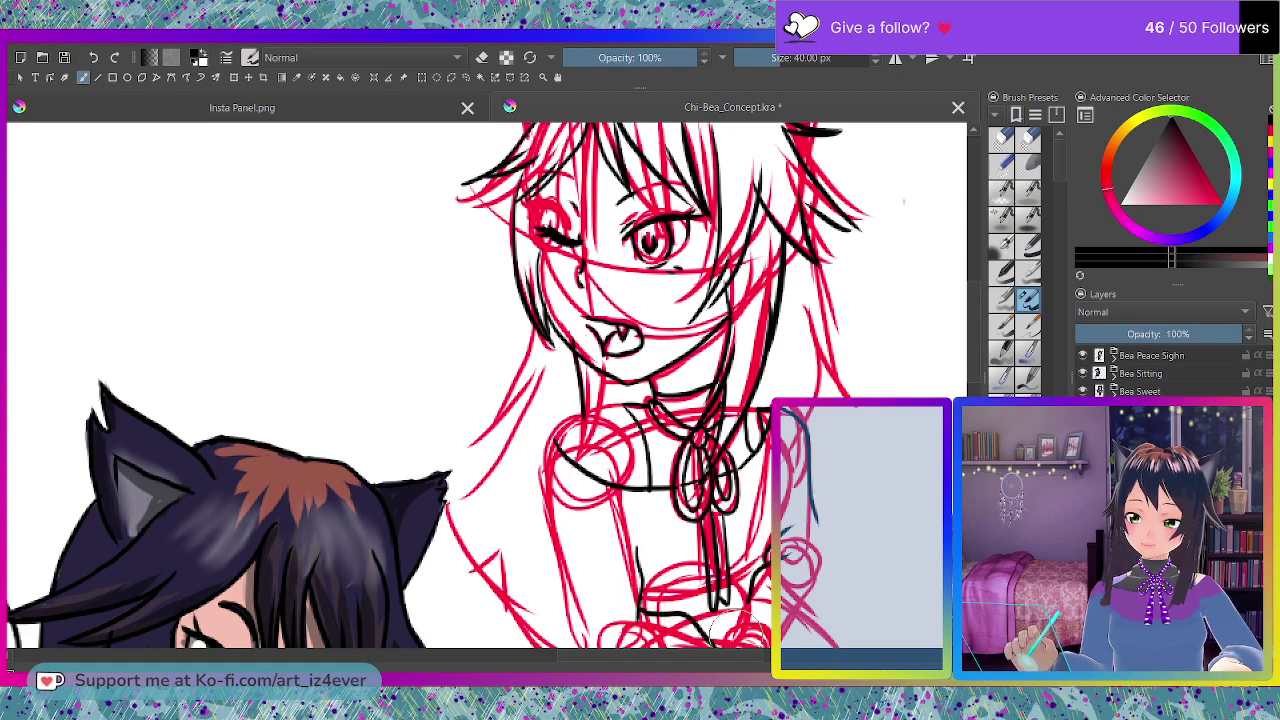
pyautogui.moveTo(545, 448); pyautogui.dragTo(545, 508)
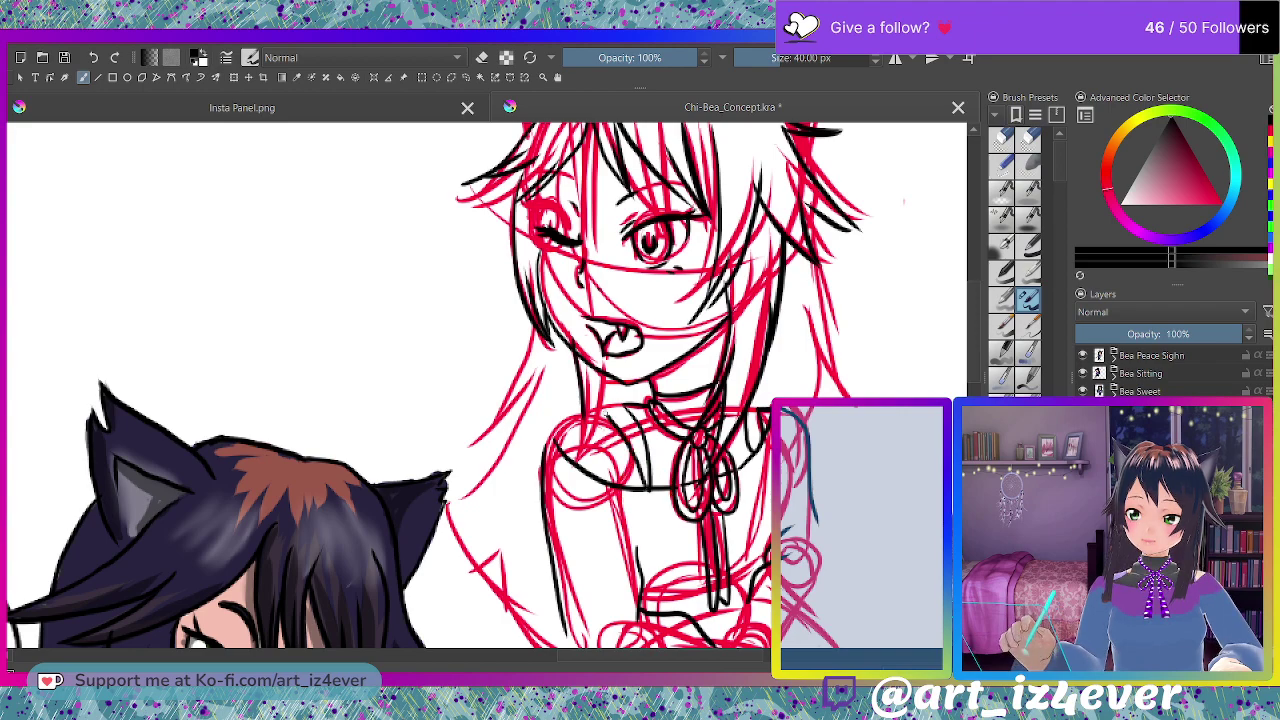
pyautogui.moveTo(585, 391)
pyautogui.mouseDown()
pyautogui.moveTo(587, 450)
pyautogui.moveTo(601, 370)
pyautogui.mouseUp()
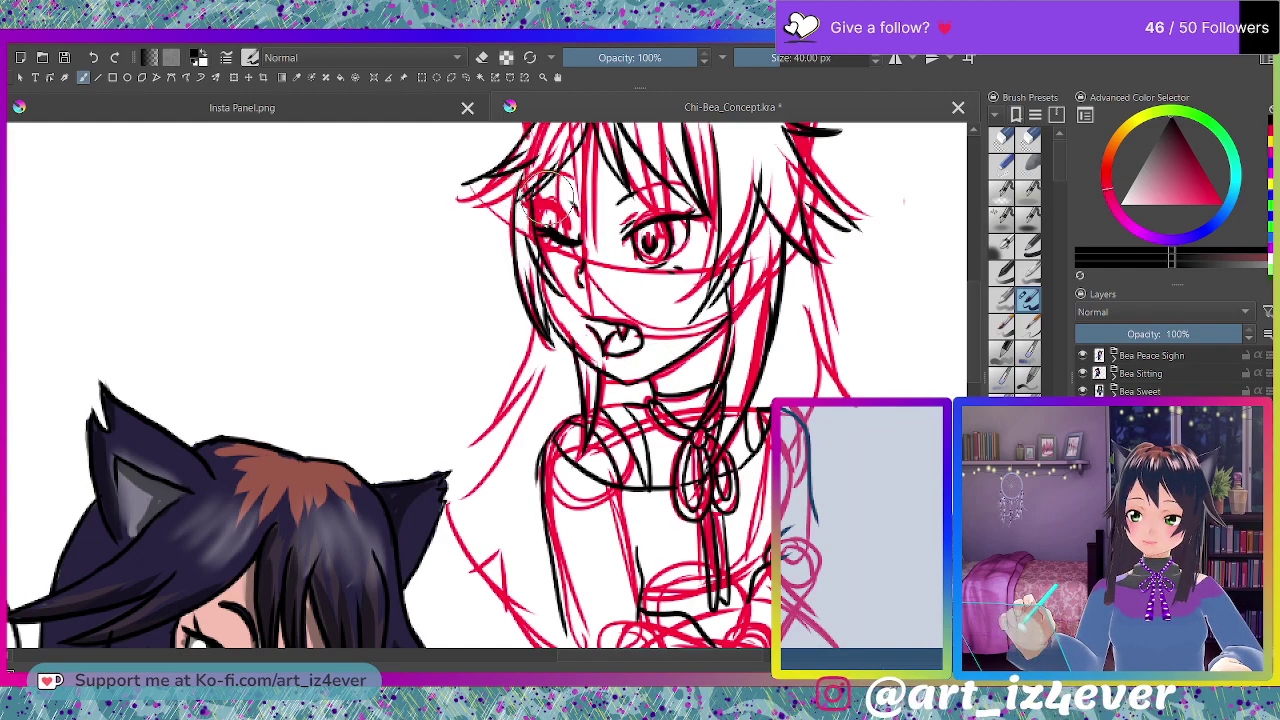
pyautogui.moveTo(548, 302)
pyautogui.mouseDown()
pyautogui.moveTo(521, 444)
pyautogui.moveTo(463, 507)
pyautogui.mouseUp()
pyautogui.moveTo(533, 440)
pyautogui.mouseDown()
pyautogui.moveTo(487, 543)
pyautogui.moveTo(523, 608)
pyautogui.moveTo(567, 632)
pyautogui.mouseUp()
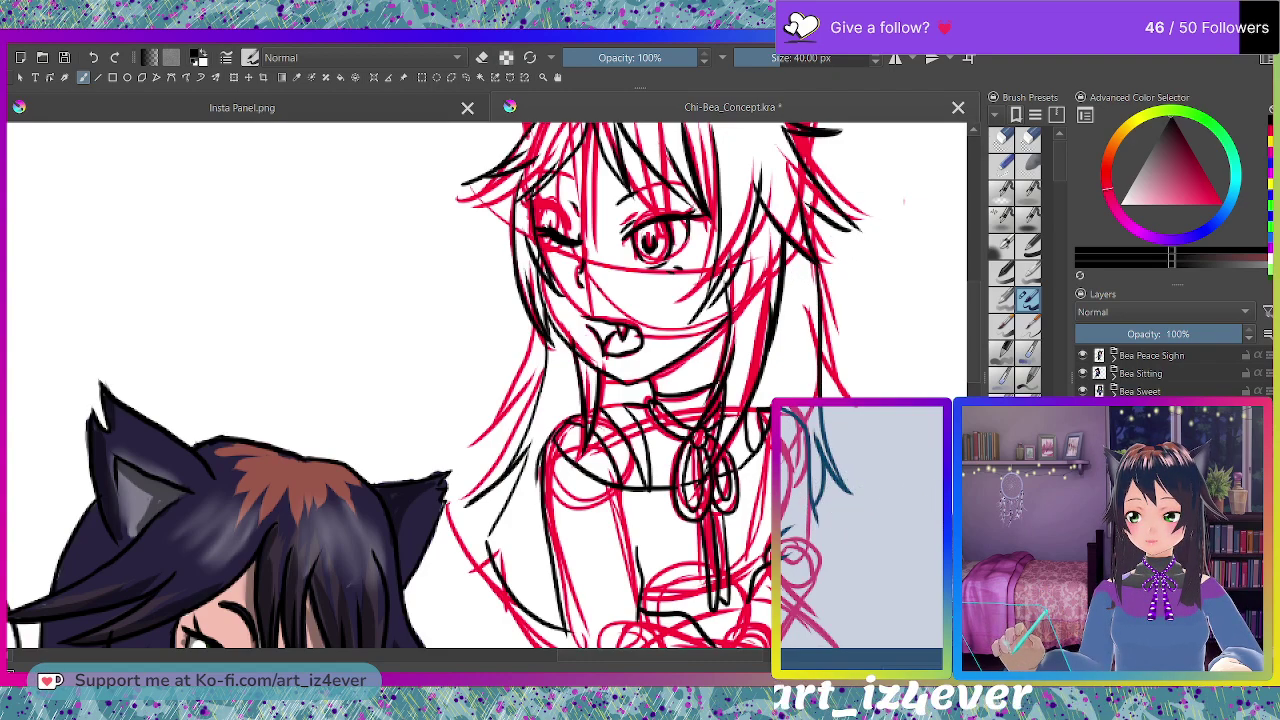
# Ink the crossed forearms and hands at the waist and the outline of the hips and thighs.
pyautogui.scroll(-3, 940, 448)
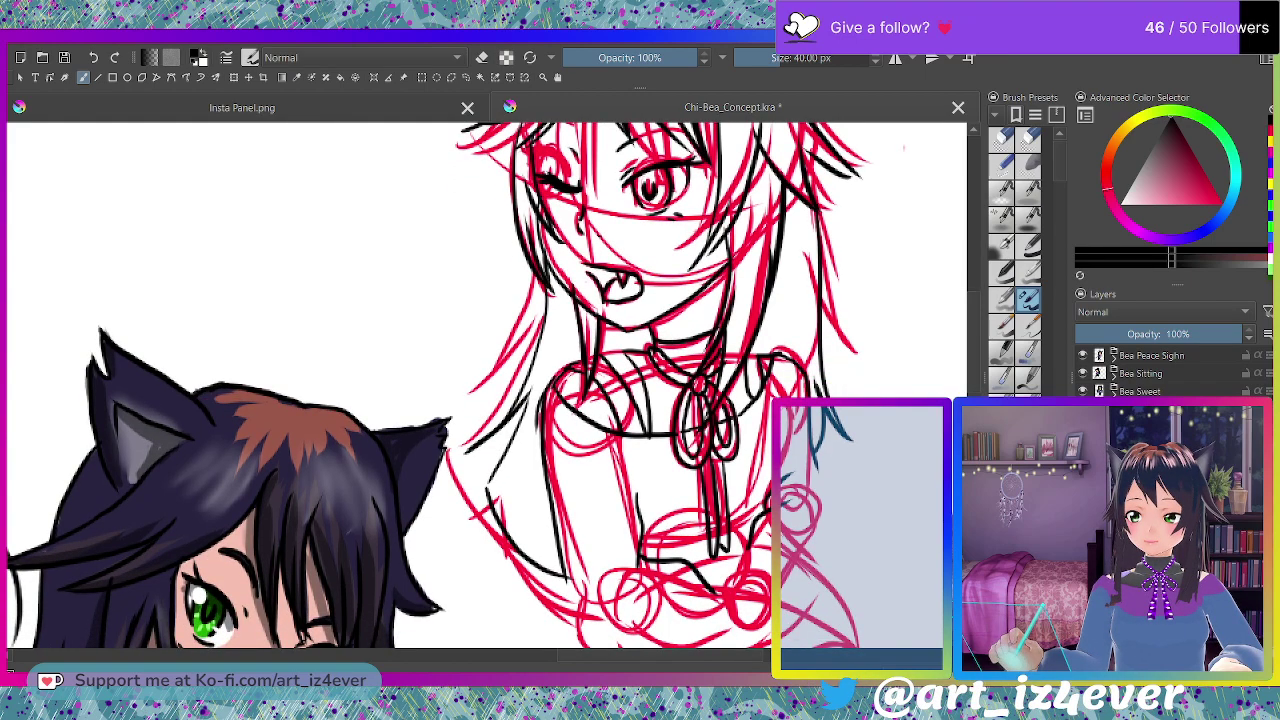
pyautogui.scroll(-4, 487, 385)
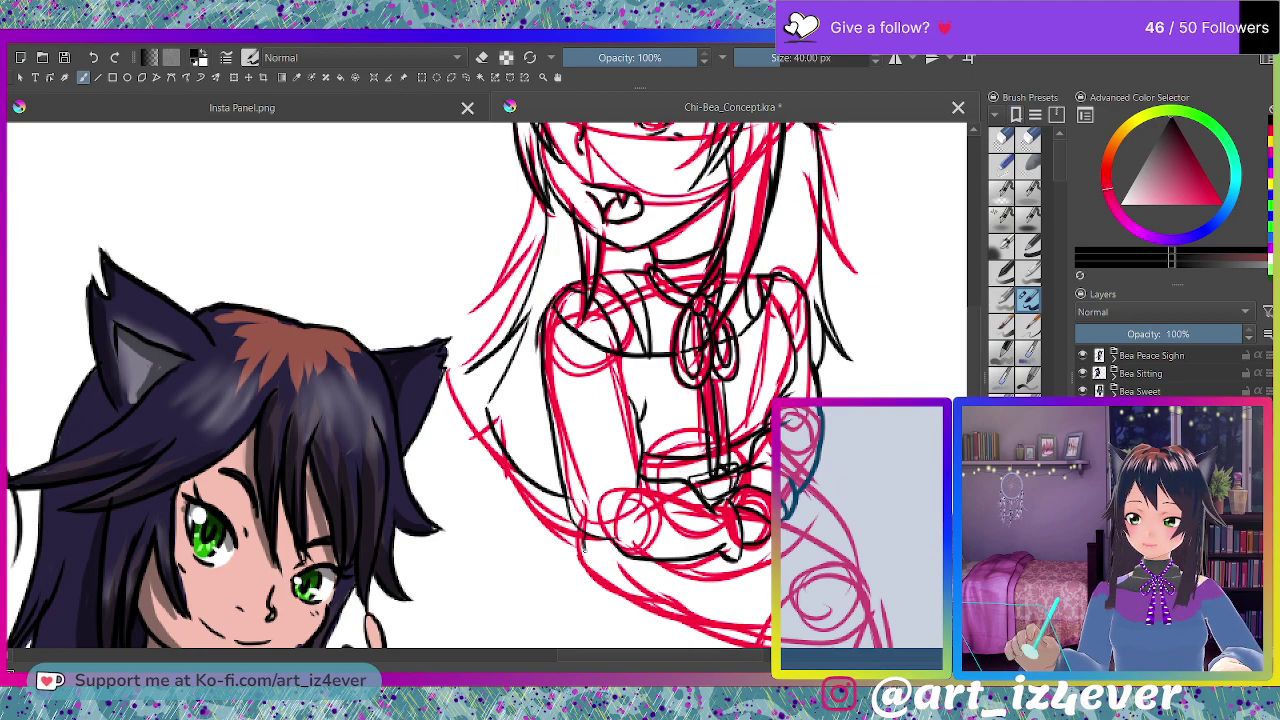
pyautogui.moveTo(578, 535); pyautogui.dragTo(765, 645)
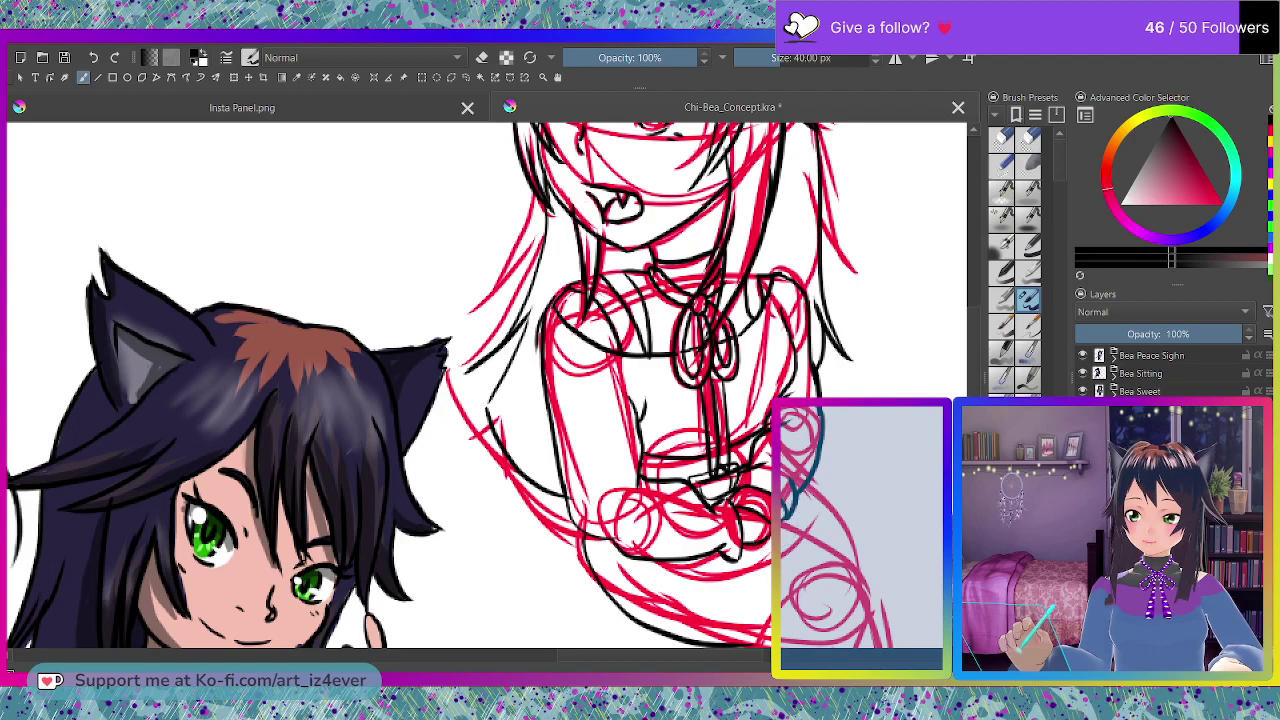
pyautogui.scroll(-2, 430, 385)
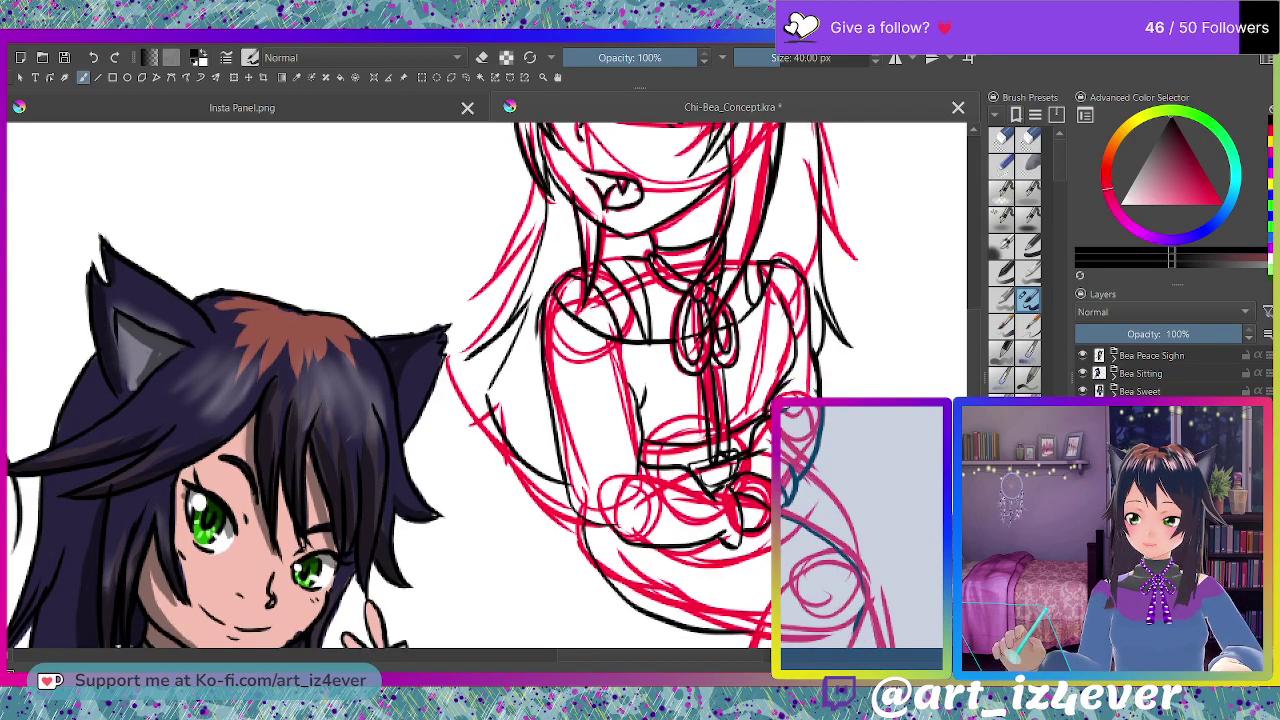
# Ink the crossed legs below the knees, including the curved hems of both trouser legs.
pyautogui.scroll(-1, 748, 500)
pyautogui.moveTo(758, 549); pyautogui.dragTo(709, 617)
pyautogui.hotkey('ctrl', 'z')
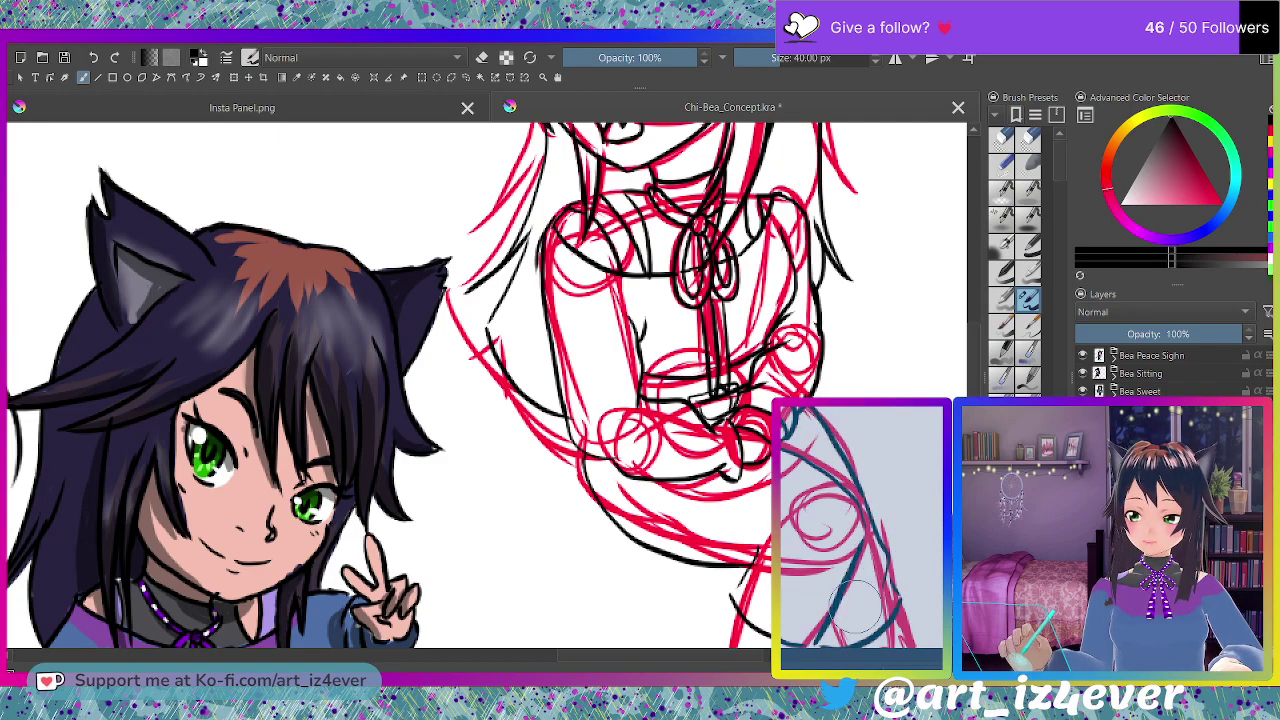
pyautogui.click(973, 641)
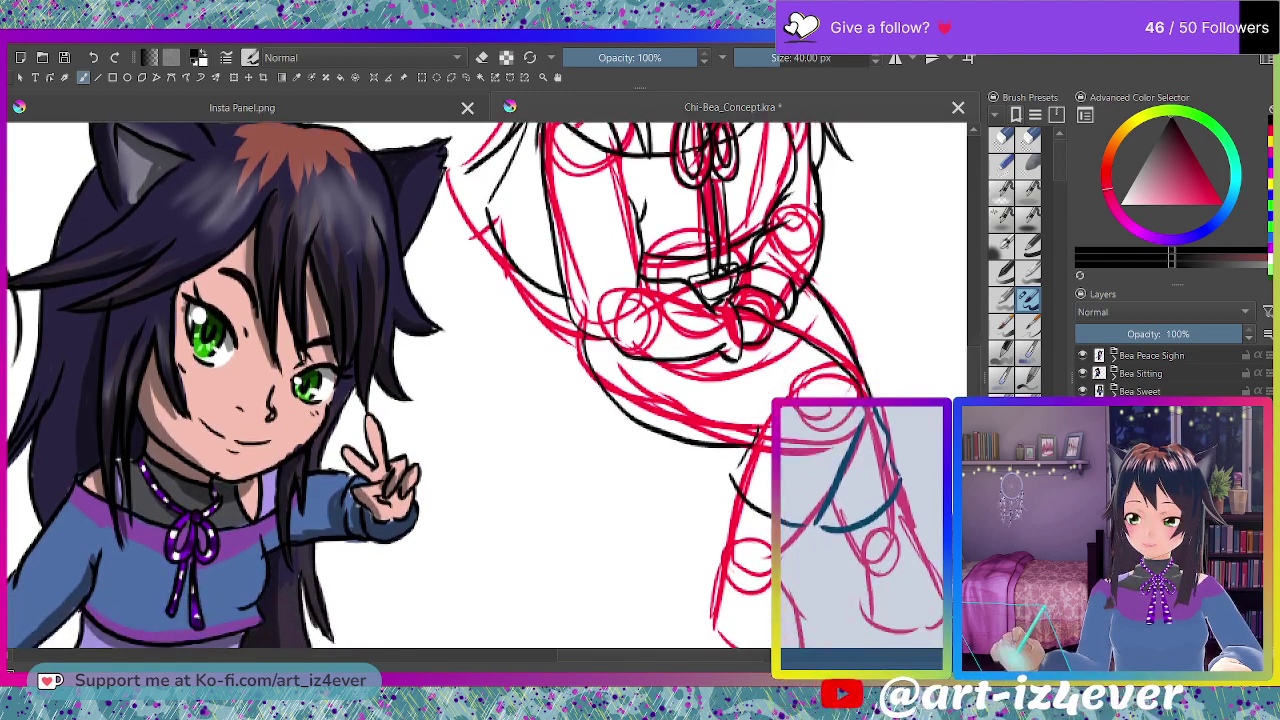
# Try to ink the first lower leg and its bare foot with toes, and undo those strokes.
pyautogui.scroll(-1, 480, 385)
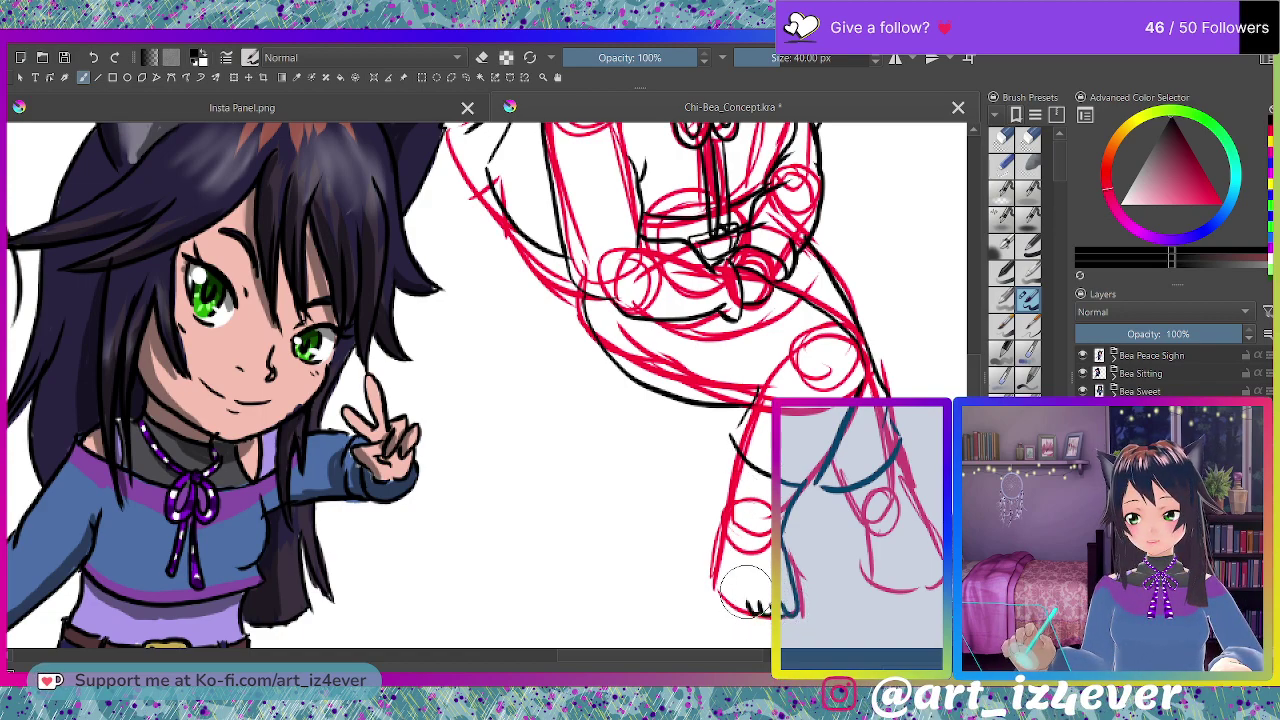
pyautogui.moveTo(735, 606); pyautogui.dragTo(725, 516)
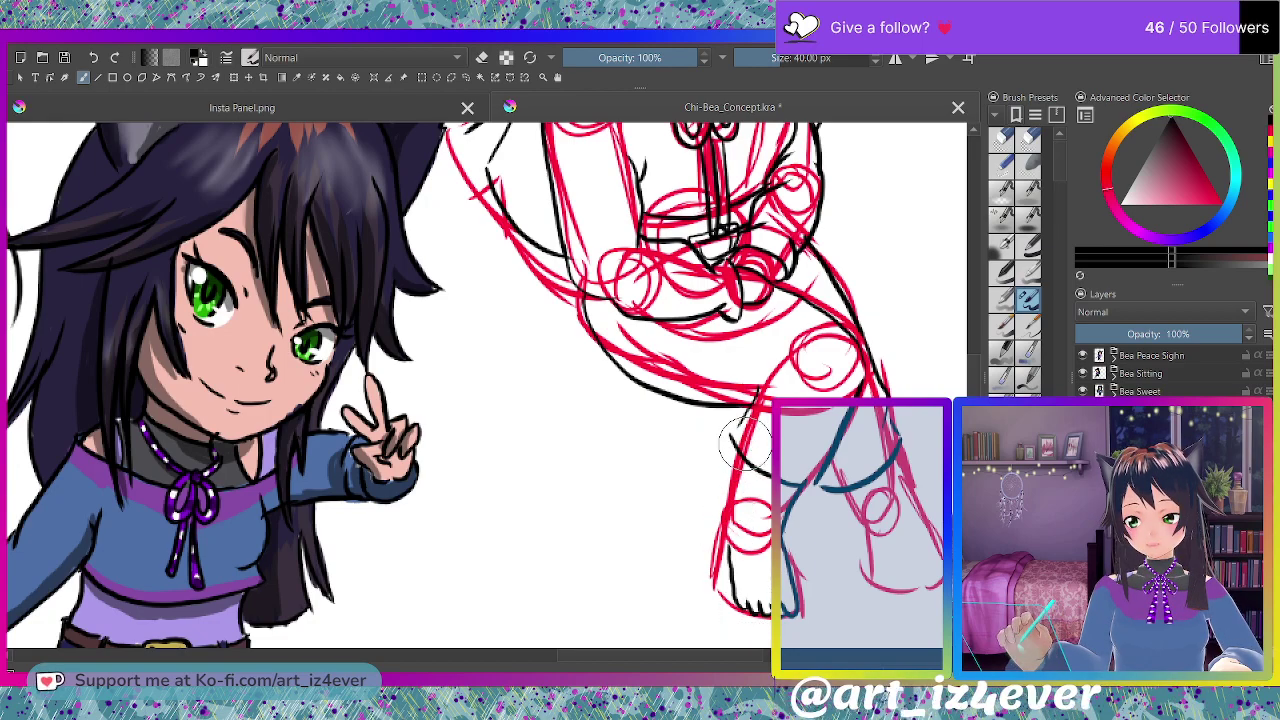
pyautogui.hotkey('ctrl', 'z')
pyautogui.hotkey('ctrl', 'z')
pyautogui.hotkey('ctrl', 'z')
pyautogui.hotkey('ctrl', 'z')
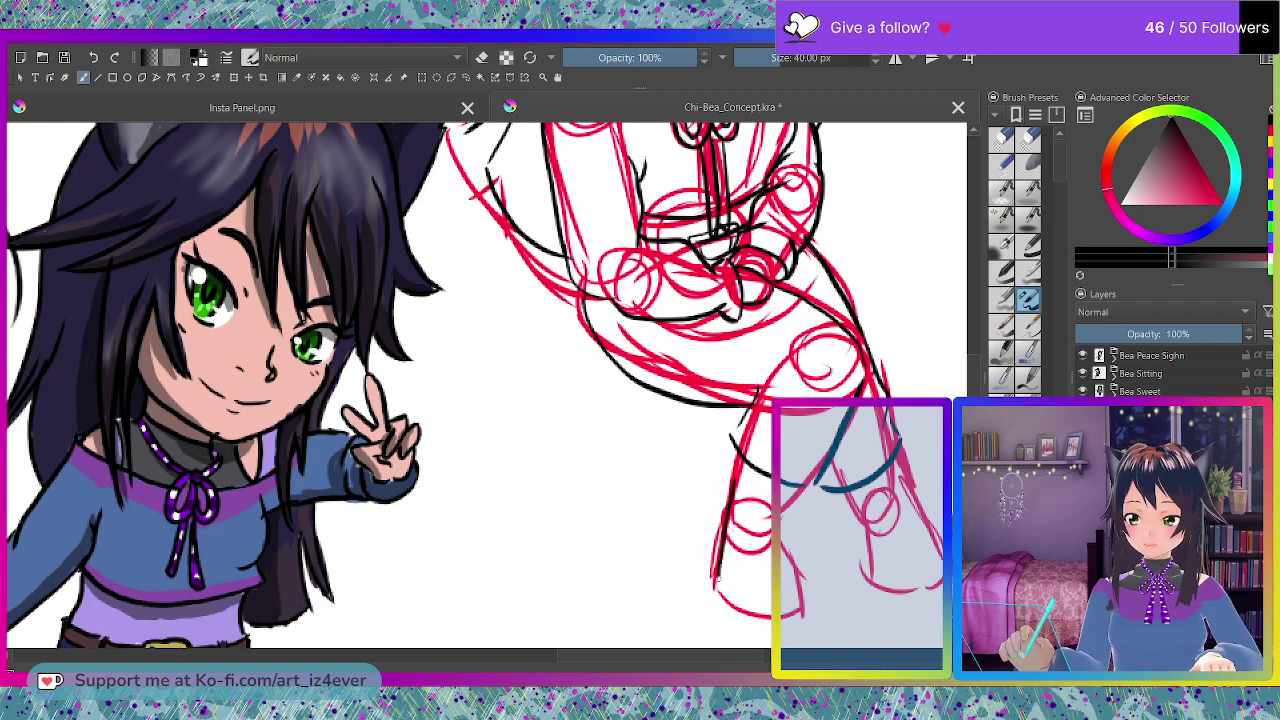
# Ink both bare feet with their toes and the lower legs running up to the trouser hems.
pyautogui.moveTo(729, 590); pyautogui.dragTo(744, 598)
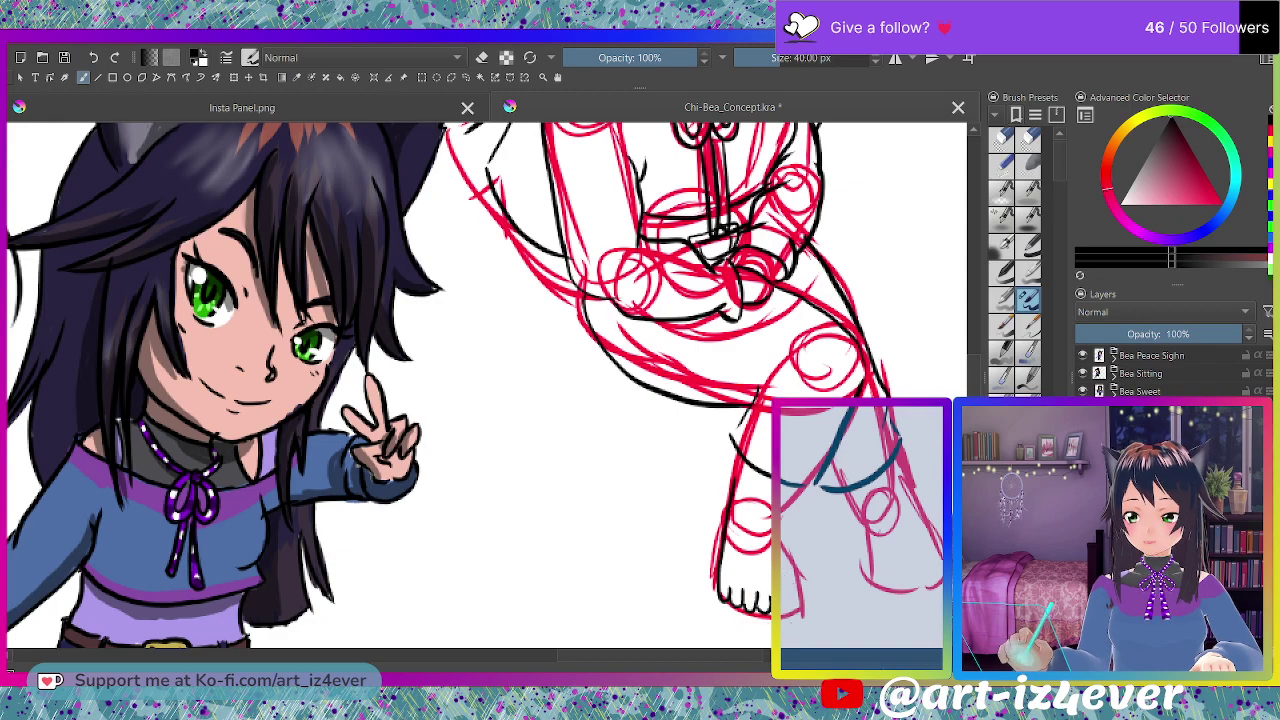
pyautogui.moveTo(785, 606); pyautogui.dragTo(787, 586)
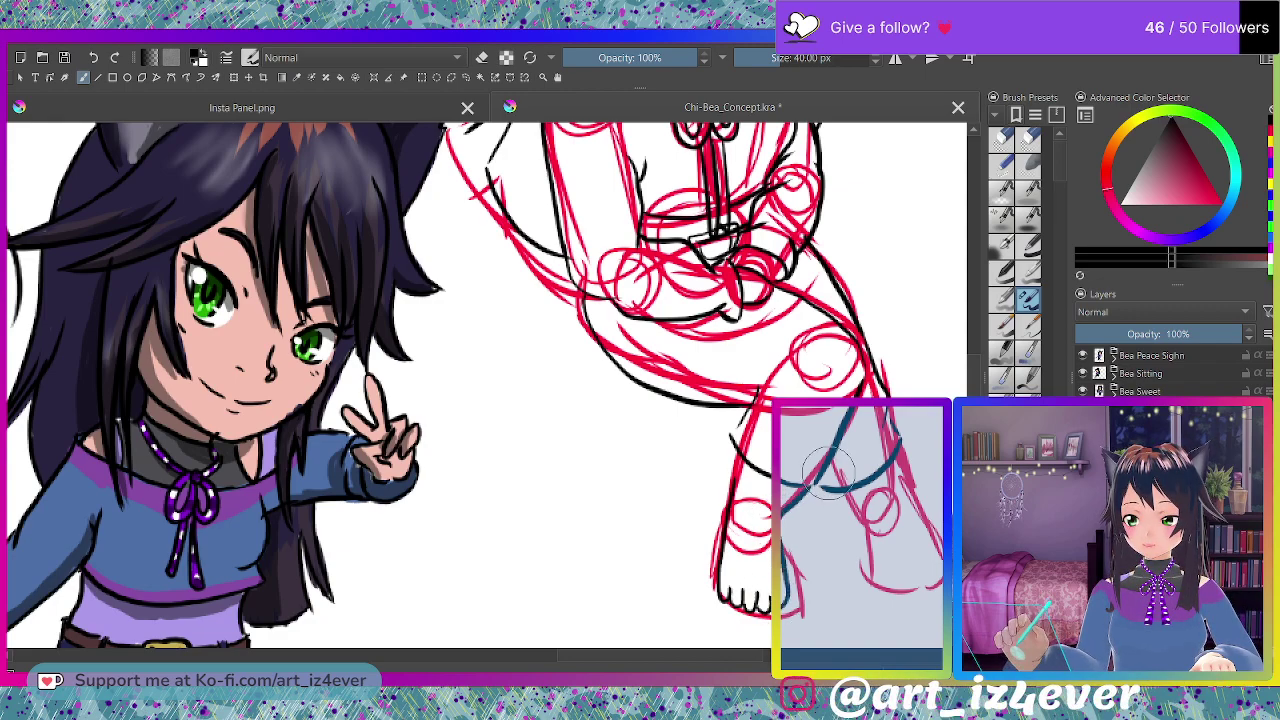
pyautogui.moveTo(849, 487)
pyautogui.mouseDown()
pyautogui.moveTo(871, 588)
pyautogui.moveTo(910, 590)
pyautogui.mouseUp()
pyautogui.moveTo(912, 578); pyautogui.dragTo(922, 588)
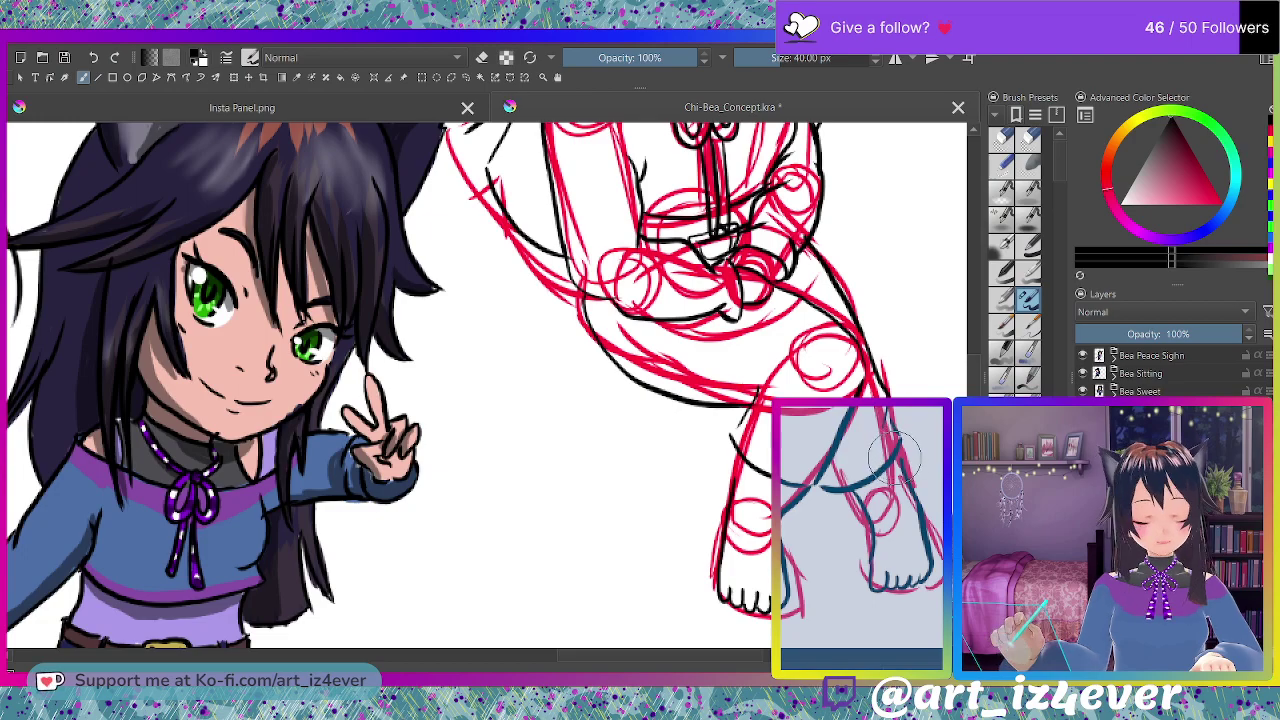
# Ink the crown of the winking chibi's head and the cat ear on the side of the open eye.
pyautogui.press('2')
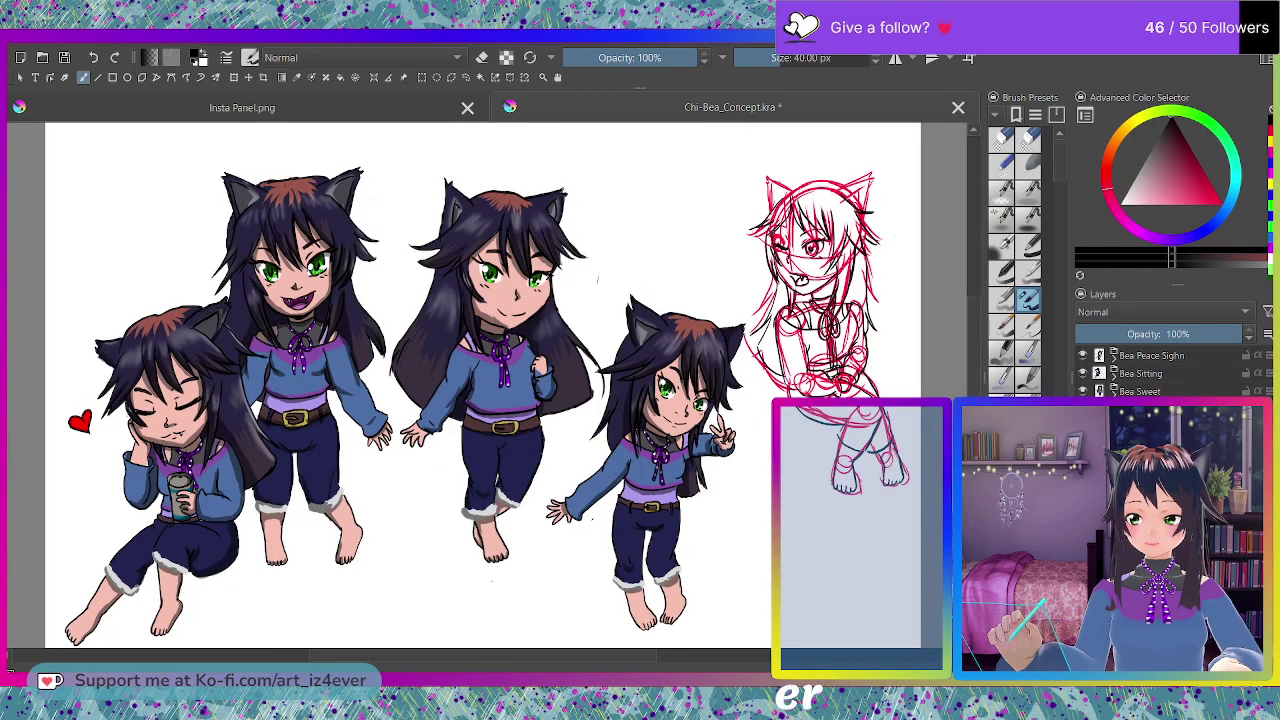
pyautogui.click(974, 130)
pyautogui.click(974, 130)
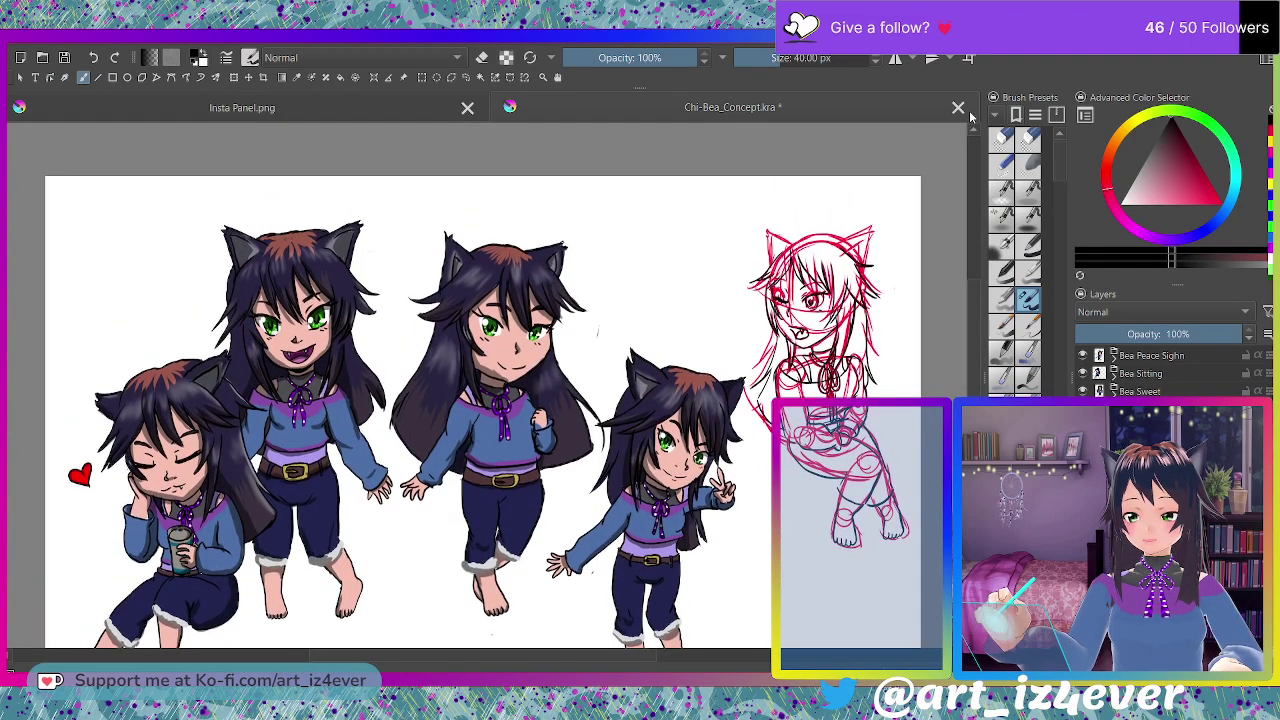
pyautogui.scroll(3, 851, 244)
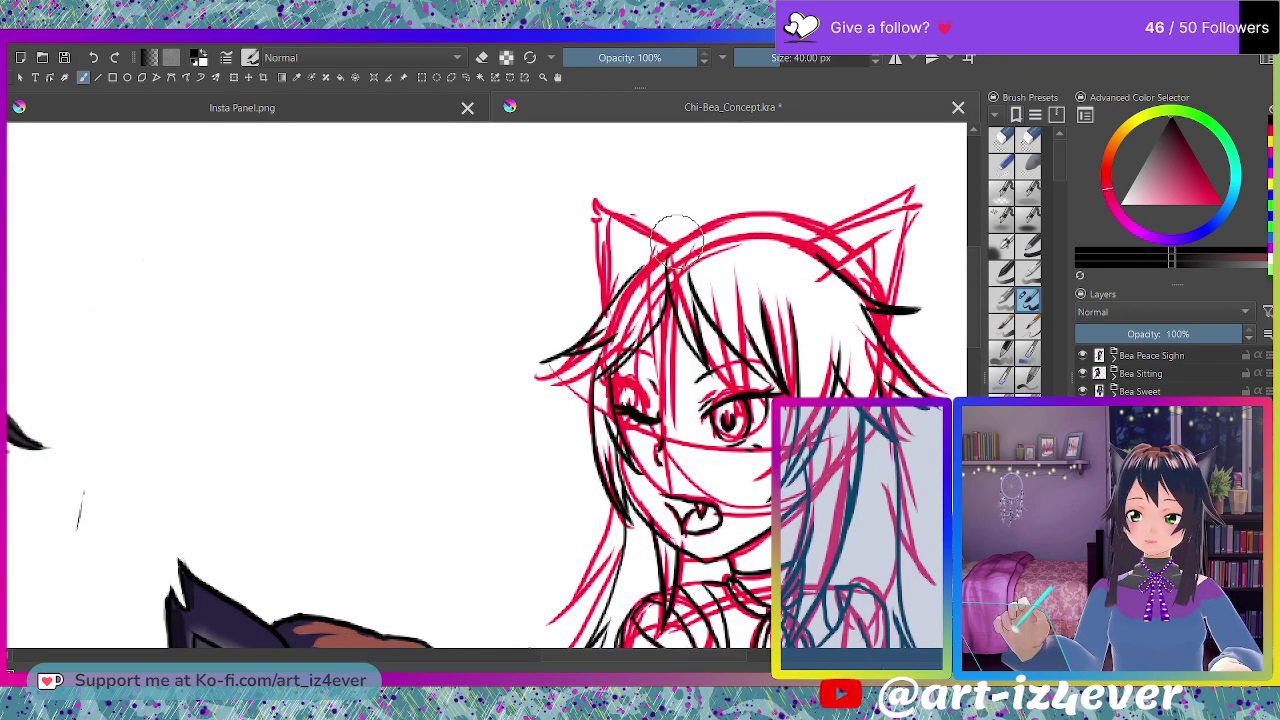
pyautogui.moveTo(677, 228); pyautogui.dragTo(607, 296)
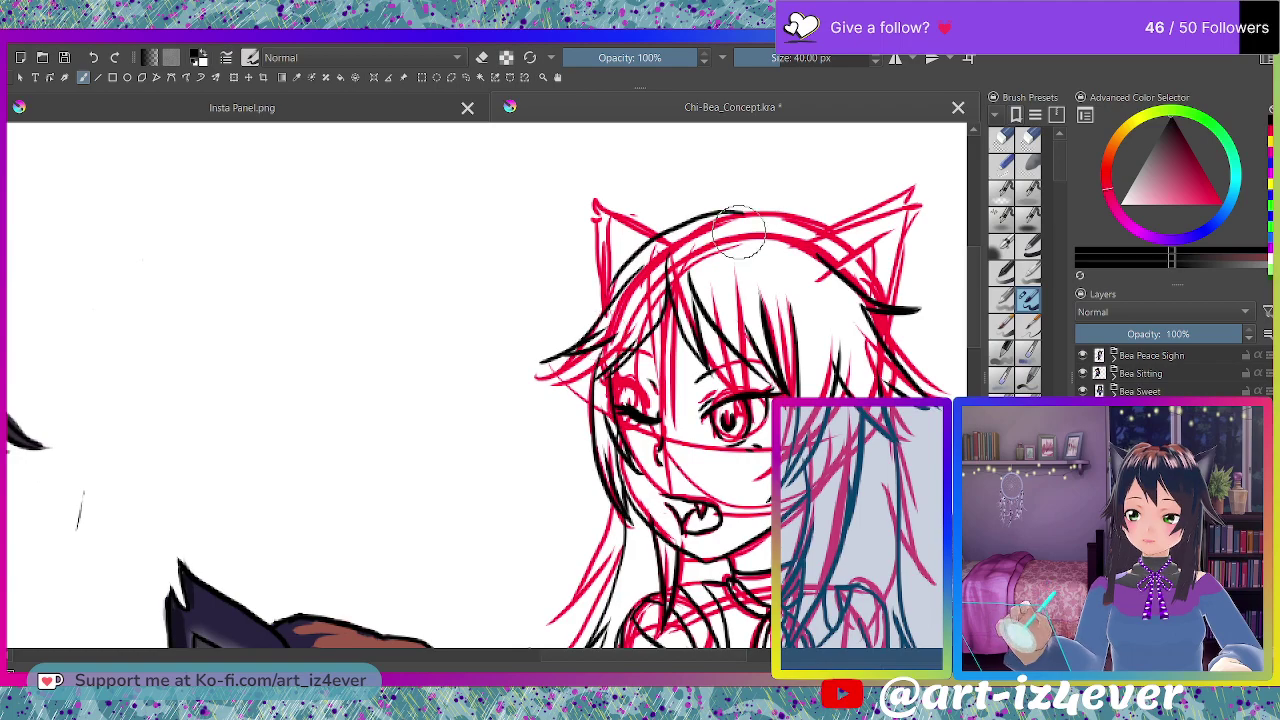
pyautogui.moveTo(742, 212)
pyautogui.mouseDown()
pyautogui.moveTo(838, 226)
pyautogui.moveTo(913, 180)
pyautogui.mouseUp()
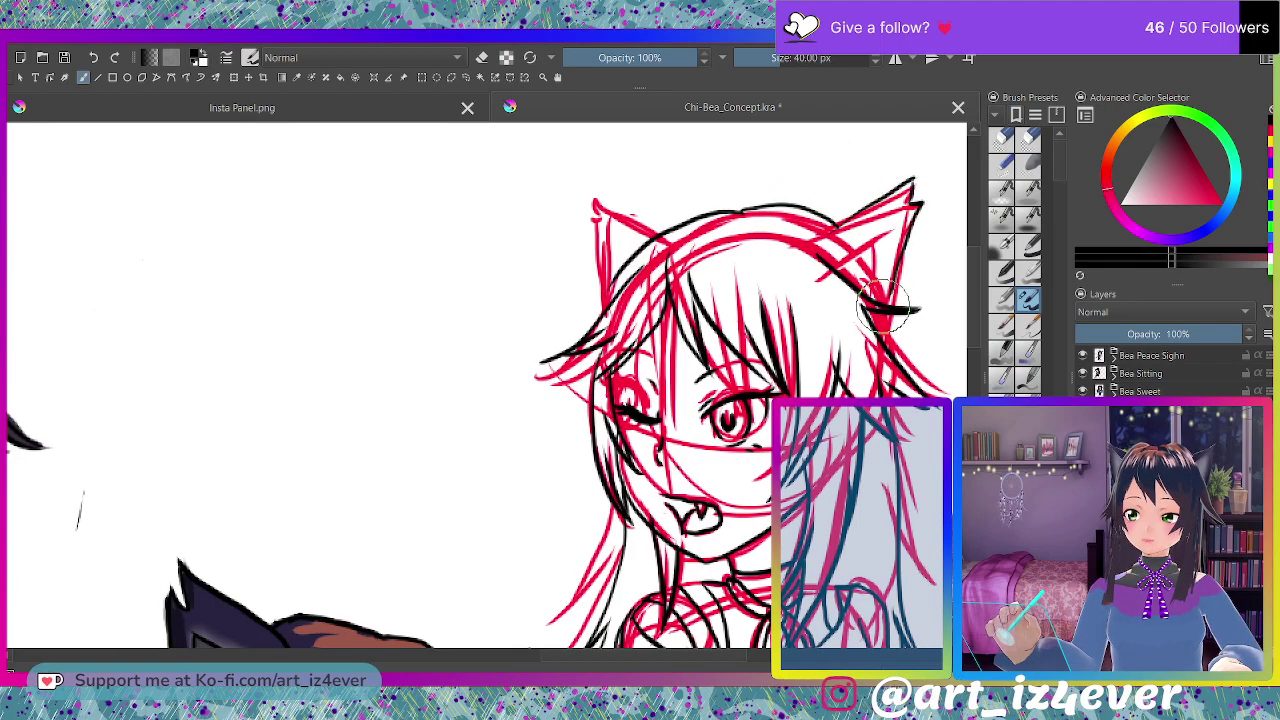
pyautogui.moveTo(812, 276); pyautogui.dragTo(905, 222)
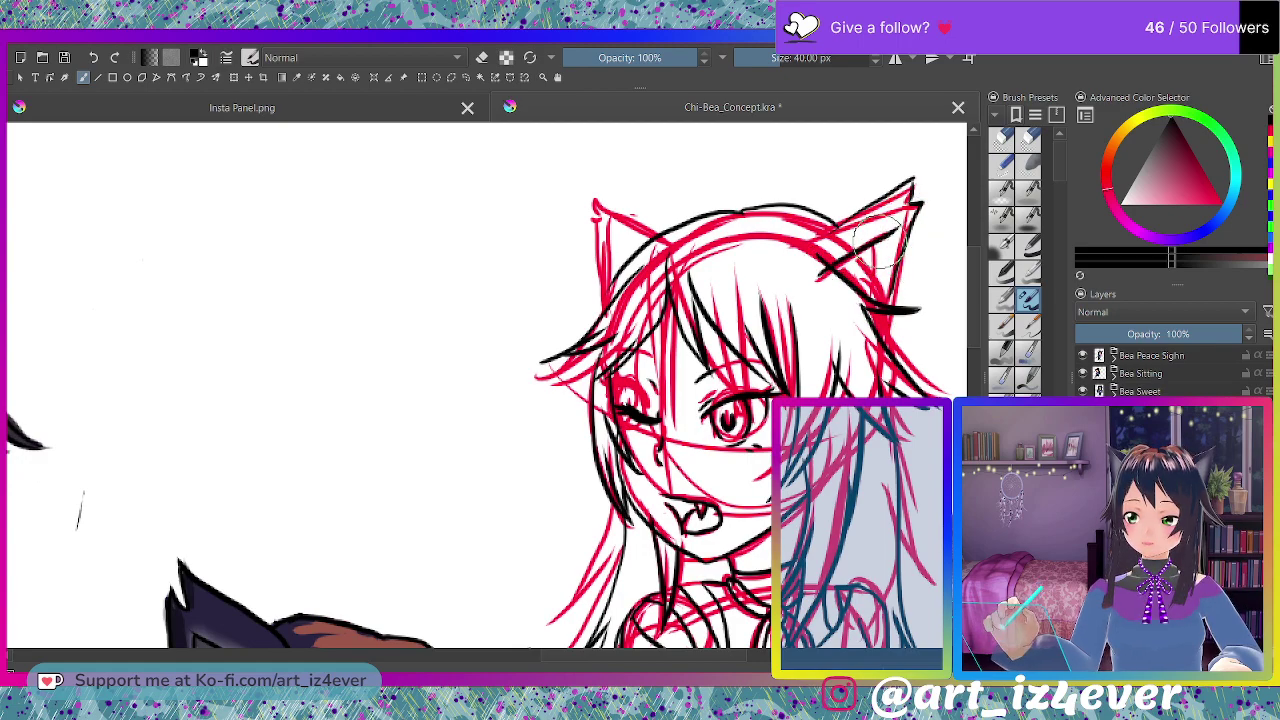
# Ink the other cat ear, both eyebrows and the outer hair strands of the winking chibi.
pyautogui.moveTo(614, 215)
pyautogui.mouseDown()
pyautogui.moveTo(596, 202)
pyautogui.moveTo(592, 214)
pyautogui.mouseUp()
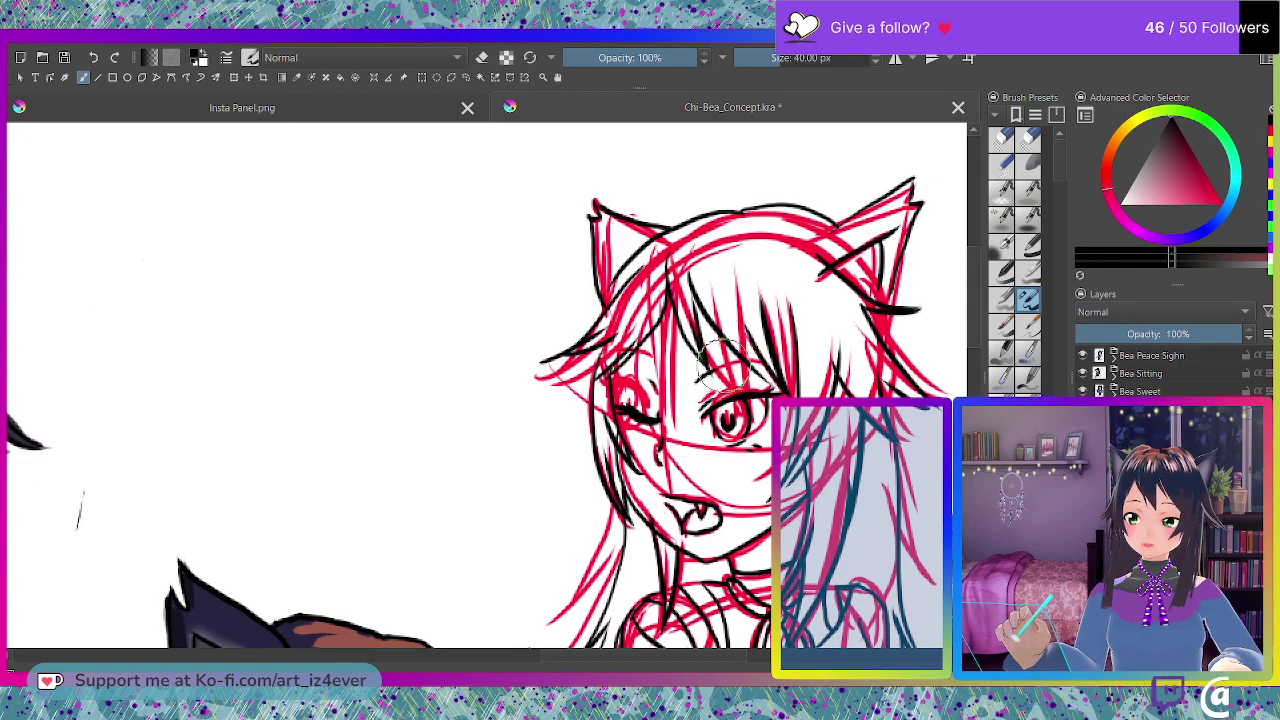
pyautogui.moveTo(698, 381); pyautogui.dragTo(738, 363)
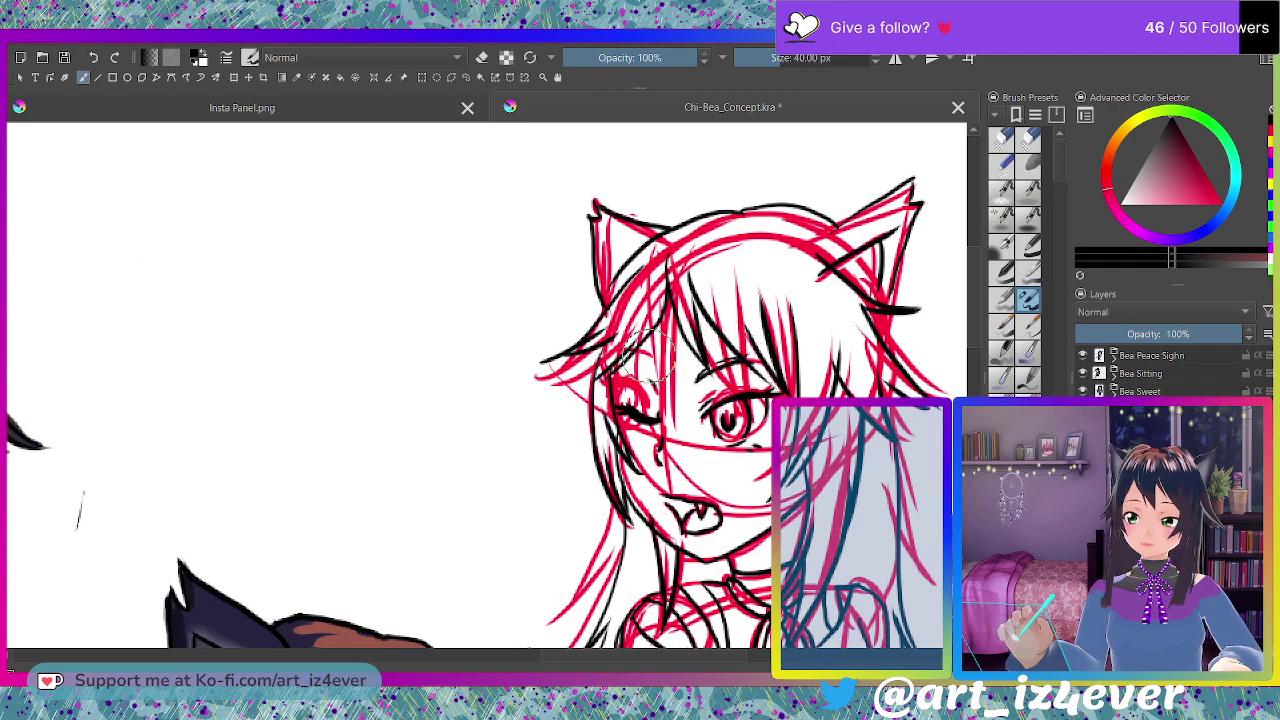
pyautogui.moveTo(652, 376); pyautogui.dragTo(653, 378)
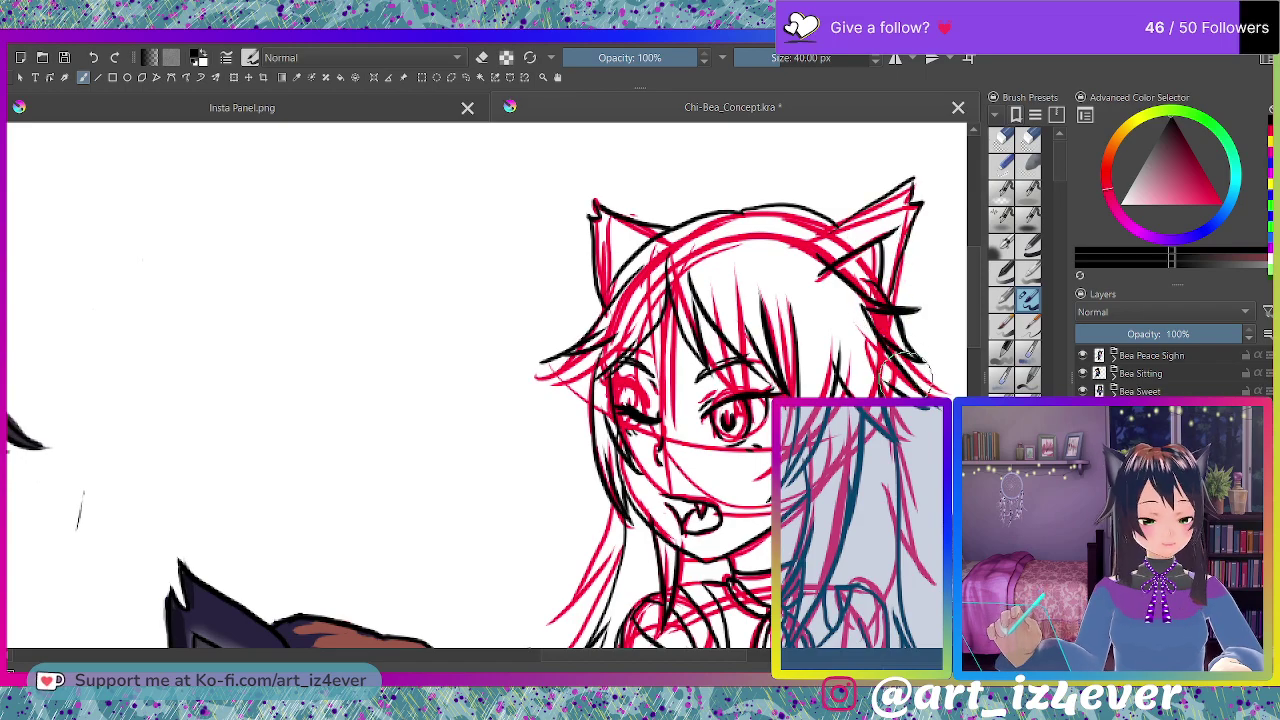
# Move the inked and sketched winking chibi lower on the canvas, beside the peace-sign figure.
pyautogui.press('2')
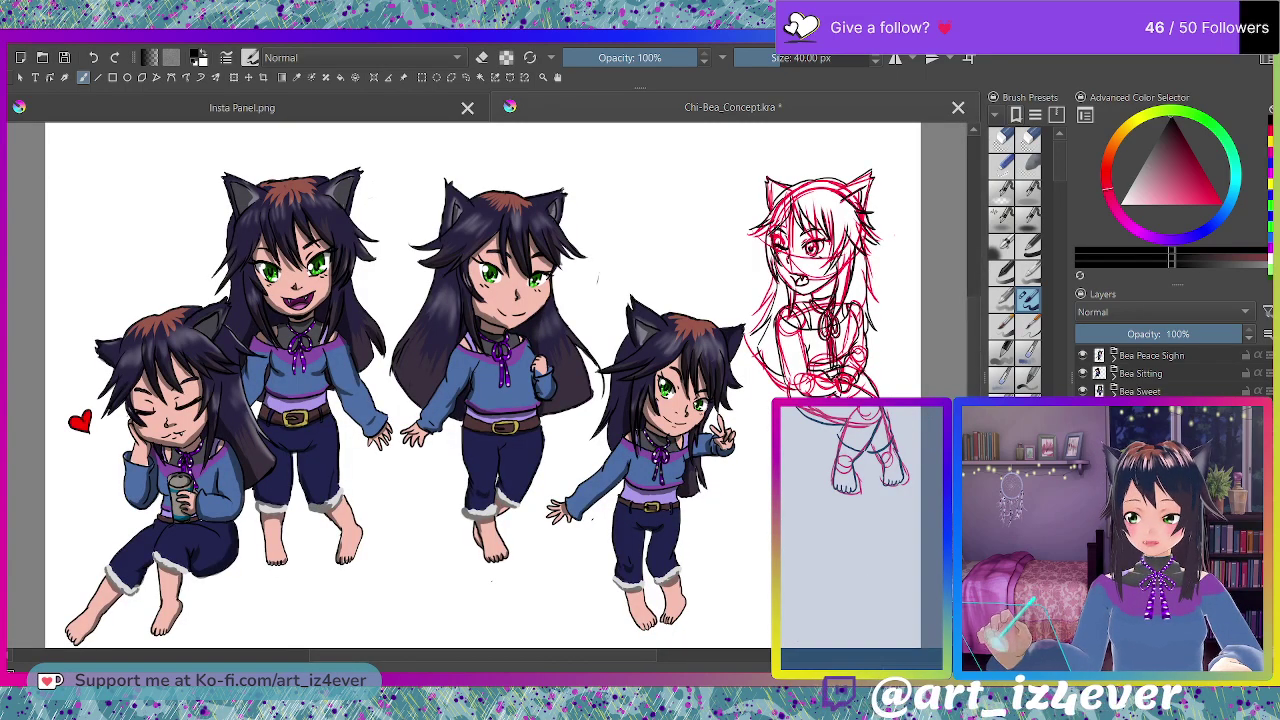
pyautogui.press('t')
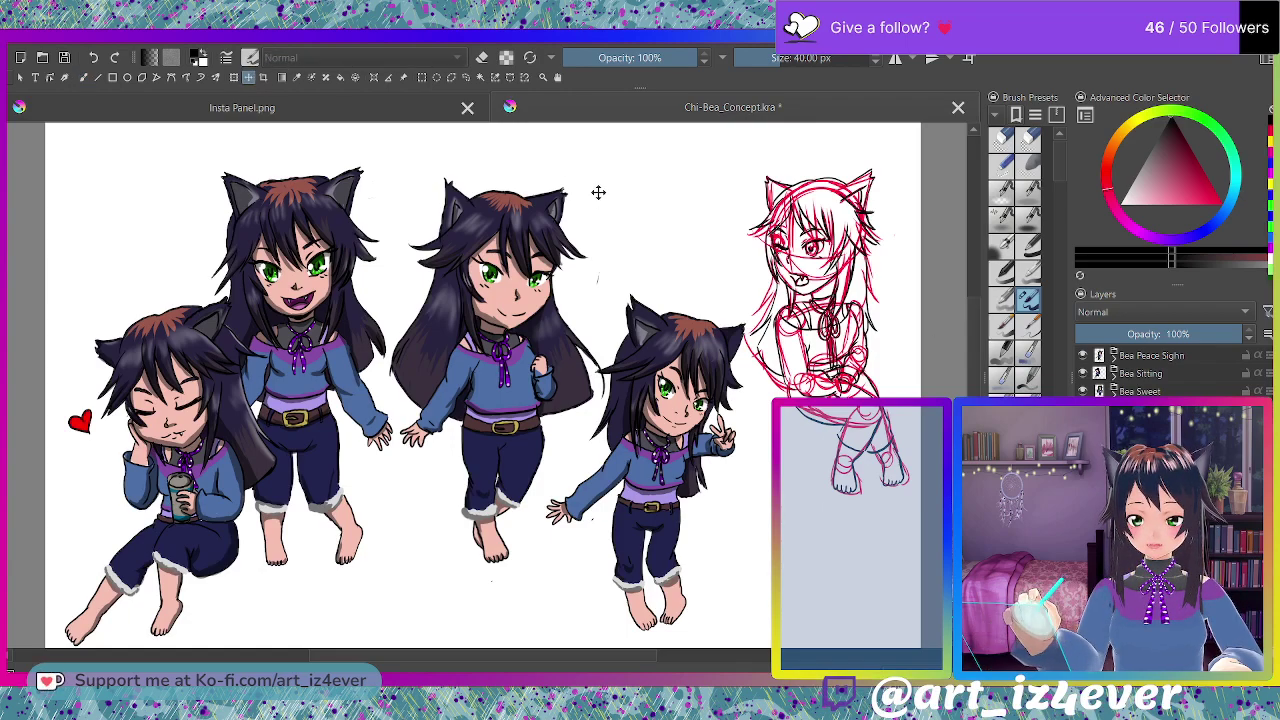
pyautogui.moveTo(862, 436)
pyautogui.mouseDown()
pyautogui.moveTo(863, 544)
pyautogui.moveTo(877, 538)
pyautogui.mouseUp()
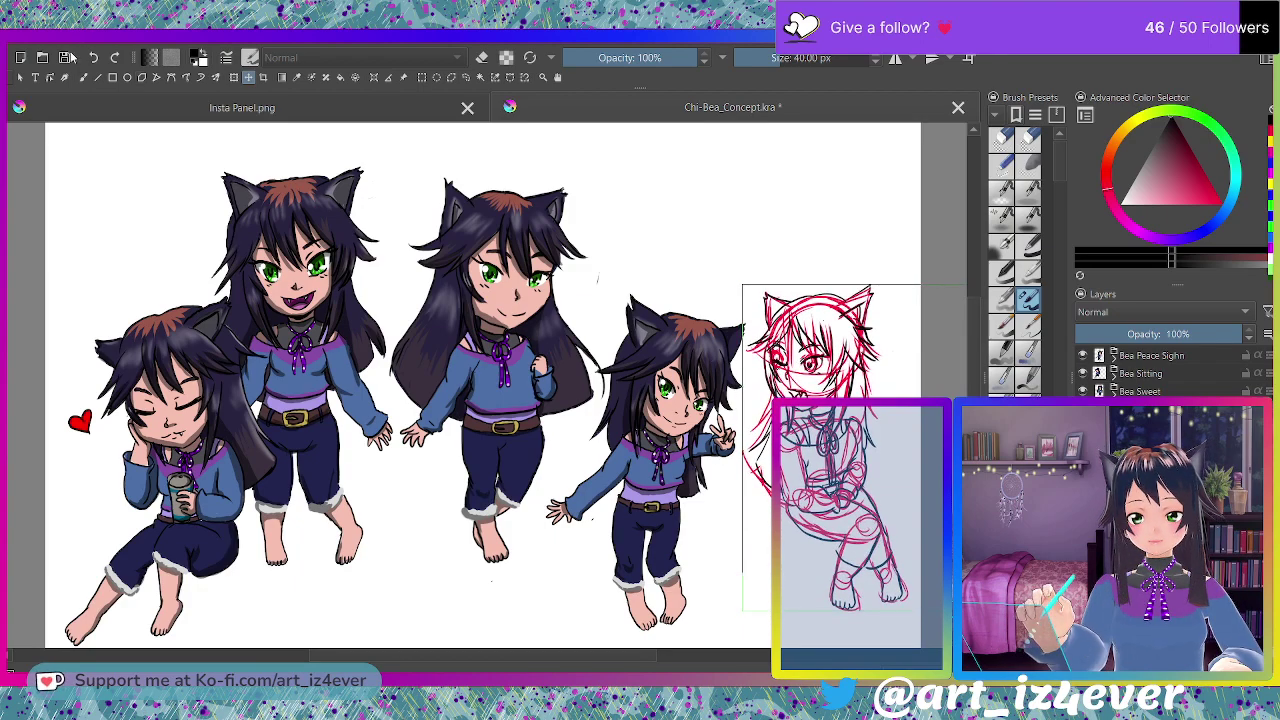
# Sample the skin tone from the peace-sign chibi's face as the brush colour for the winking chibi.
pyautogui.press('b')
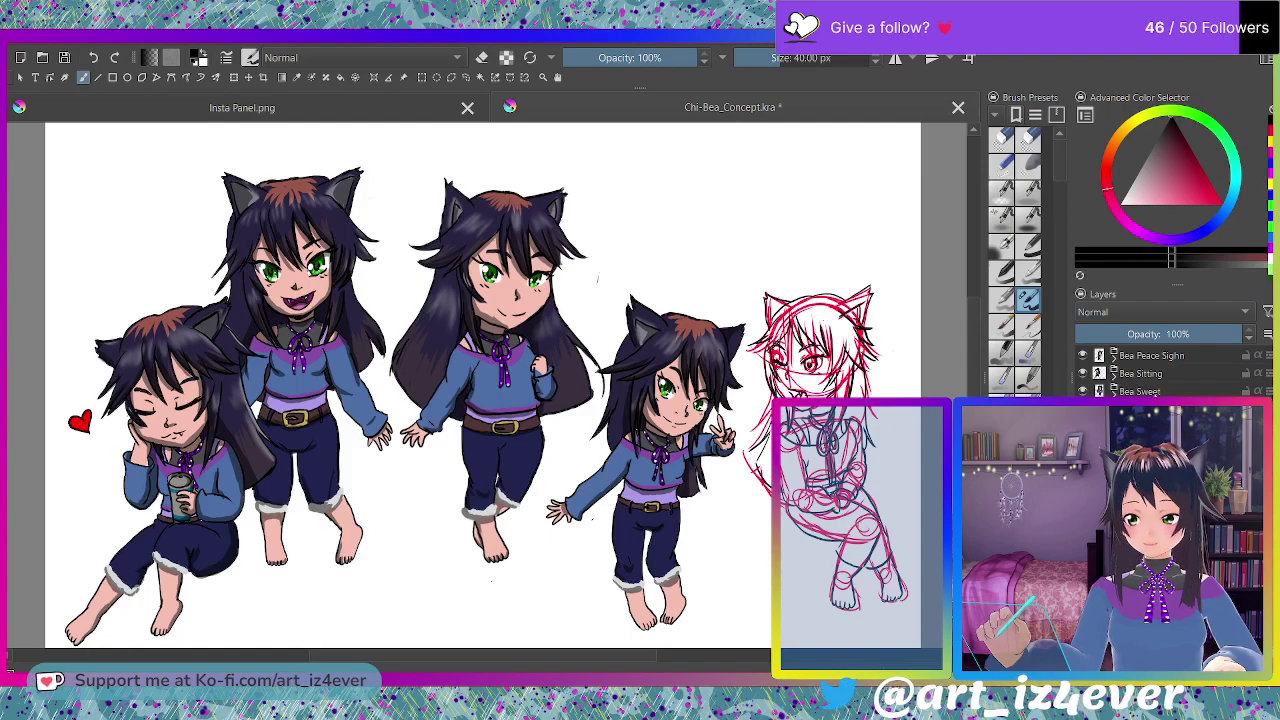
pyautogui.scroll(3, 706, 409)
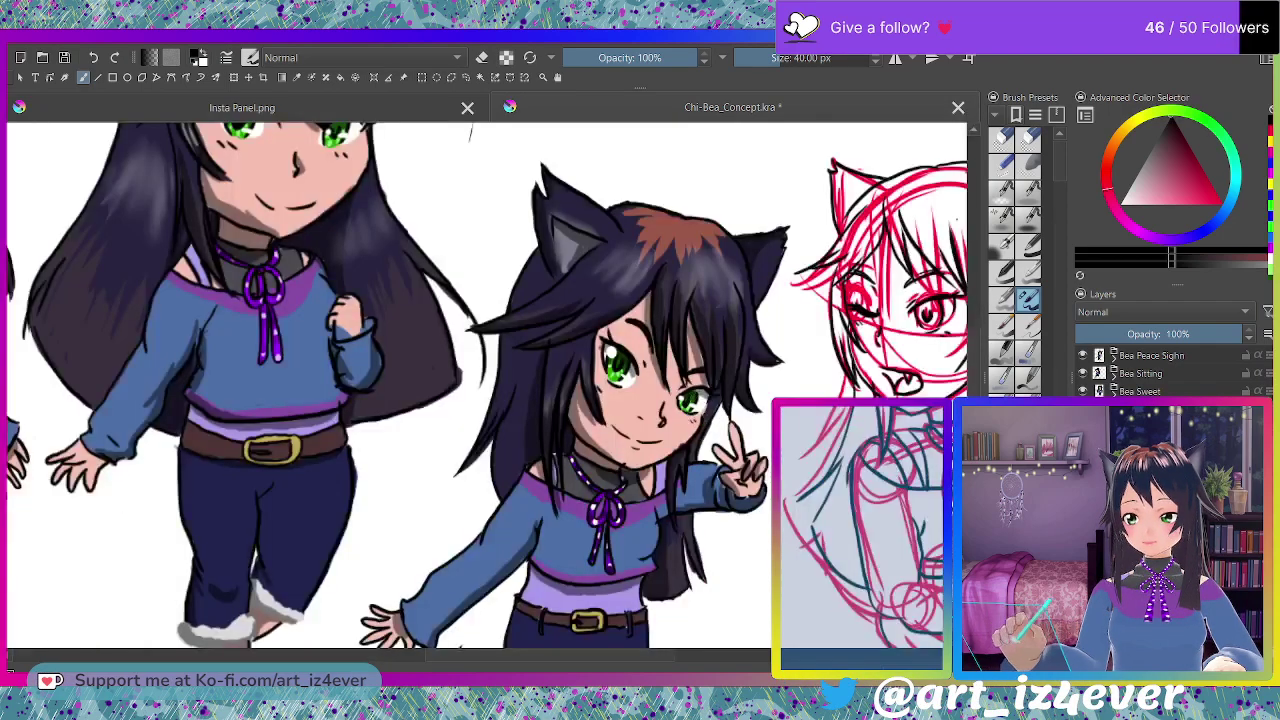
pyautogui.moveTo(501, 654); pyautogui.dragTo(601, 654)
pyautogui.moveTo(498, 240); pyautogui.dragTo(507, 284)
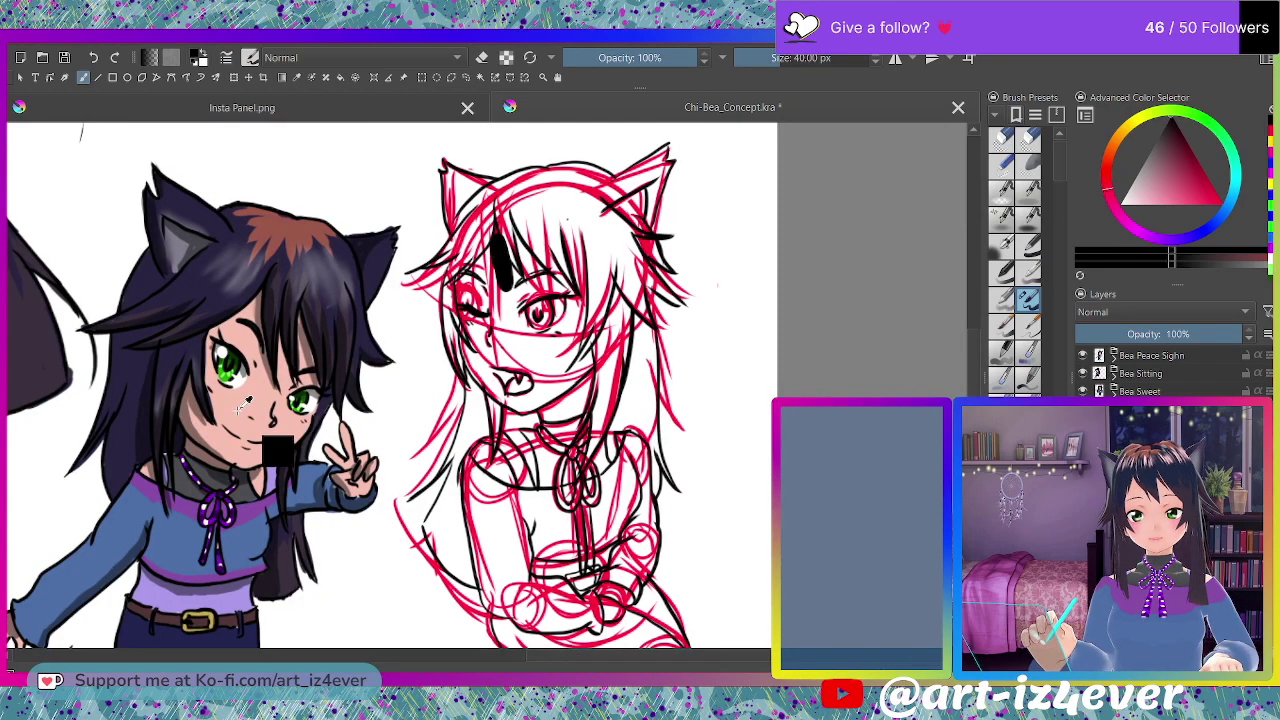
pyautogui.keyDown('ctrl'); pyautogui.click(297, 442); pyautogui.keyUp('ctrl')
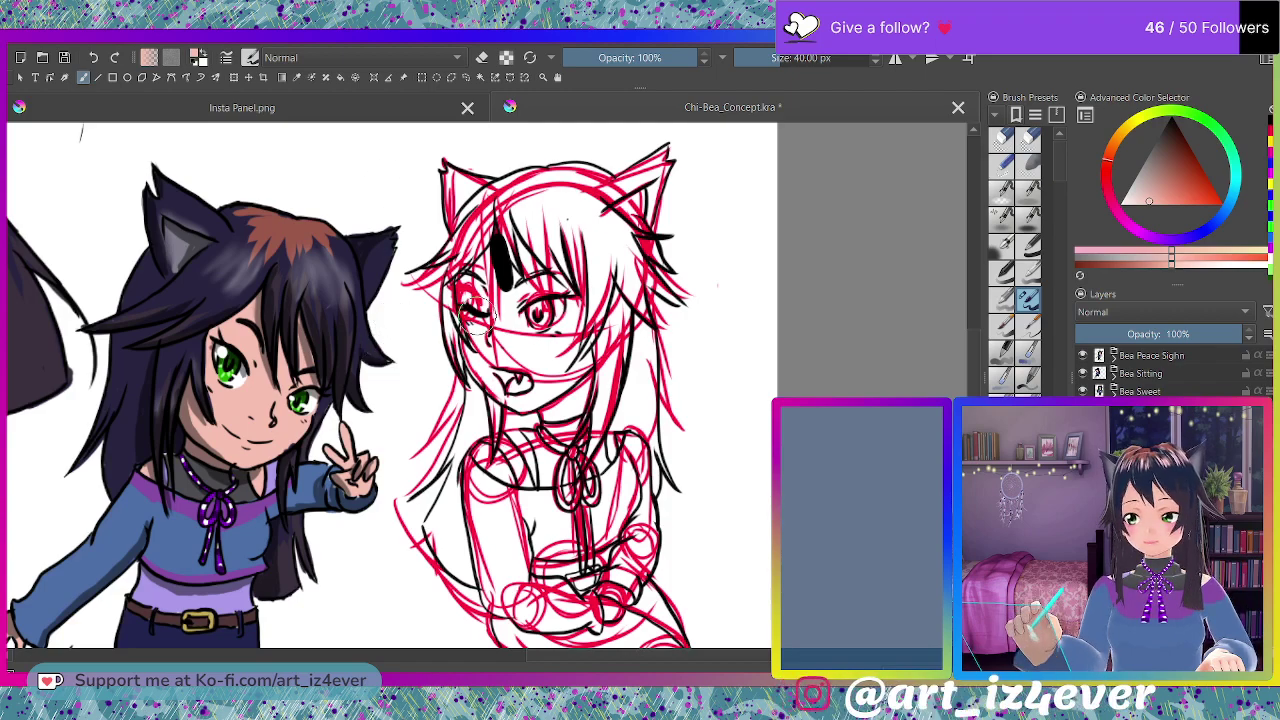
# Try skin-tone test strokes over the winking chibi's fringe, and undo them together with the black test stroke.
pyautogui.moveTo(505, 240)
pyautogui.mouseDown()
pyautogui.moveTo(499, 288)
pyautogui.moveTo(528, 300)
pyautogui.mouseUp()
pyautogui.hotkey('ctrl', 'z')
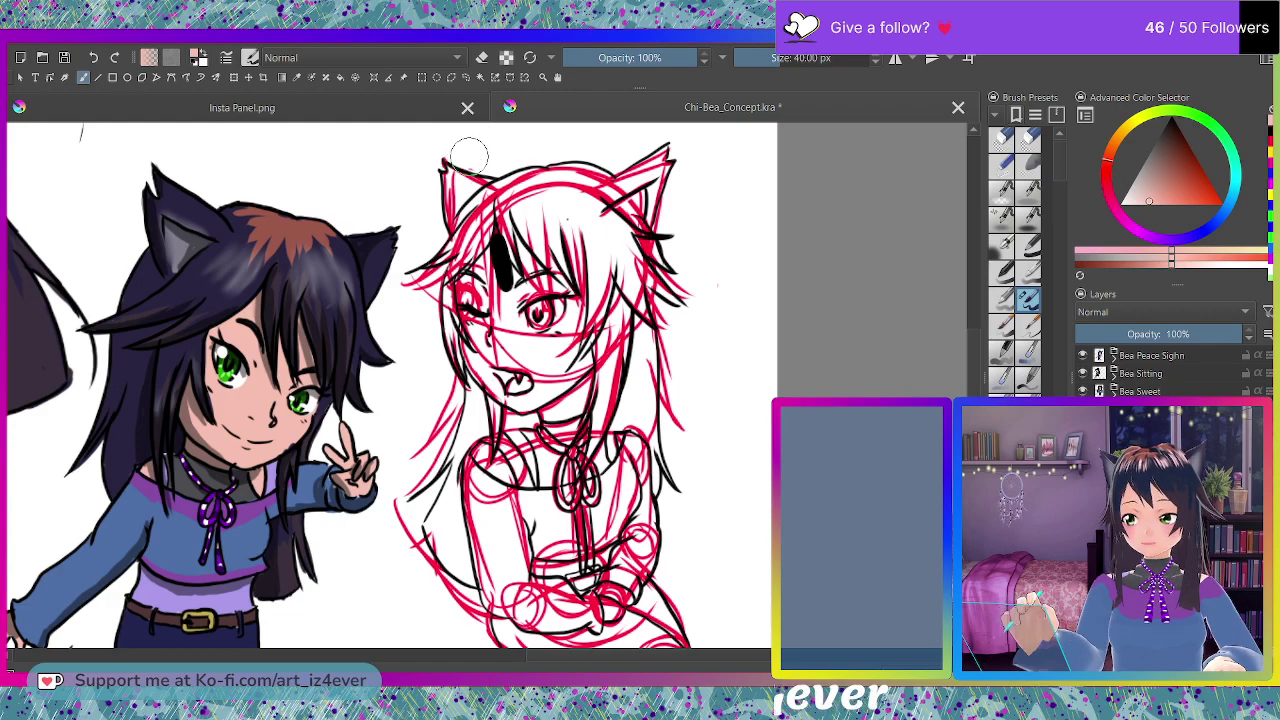
pyautogui.moveTo(505, 268)
pyautogui.mouseDown()
pyautogui.moveTo(500, 235)
pyautogui.moveTo(490, 290)
pyautogui.moveTo(505, 282)
pyautogui.mouseUp()
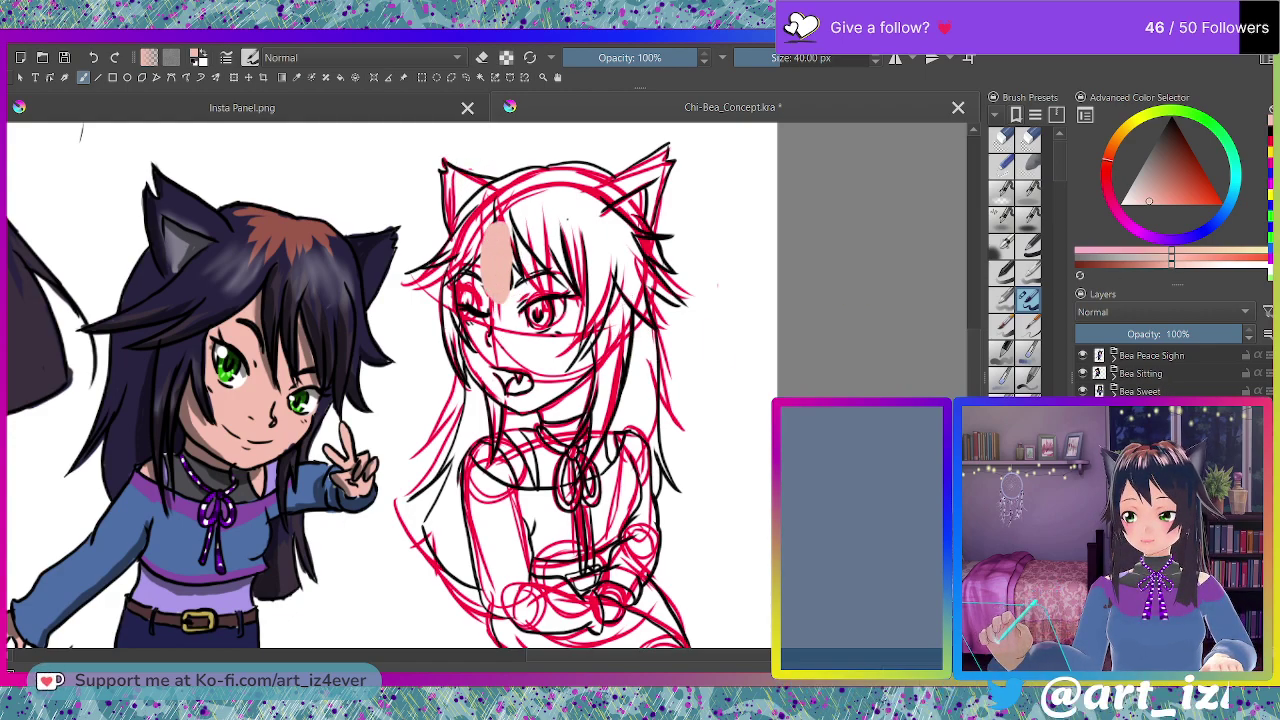
pyautogui.hotkey('ctrl', 'z')
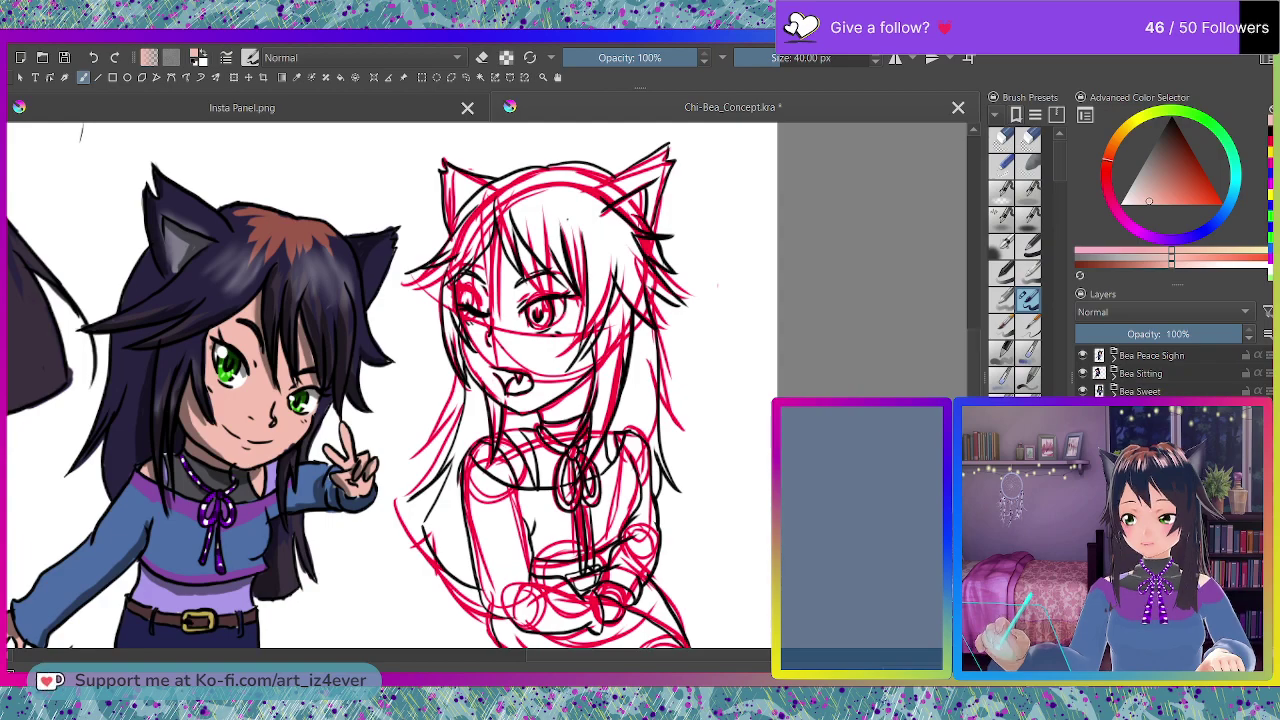
pyautogui.hotkey('ctrl', 'z')
pyautogui.hotkey('ctrl', 'shift', 'z')
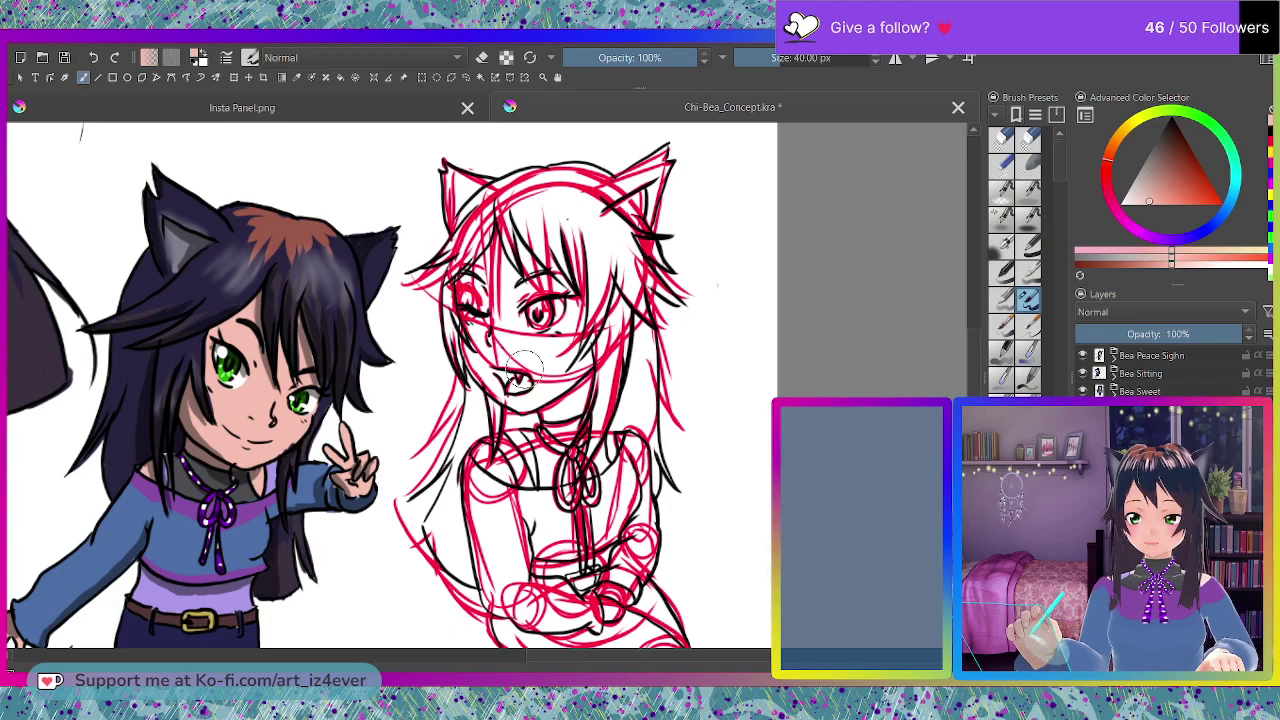
# Paint the winking chibi's face, neck, bare shoulders and hand in the sampled skin tone.
pyautogui.moveTo(523, 364)
pyautogui.mouseDown()
pyautogui.moveTo(468, 274)
pyautogui.moveTo(468, 291)
pyautogui.moveTo(477, 269)
pyautogui.moveTo(505, 294)
pyautogui.moveTo(542, 267)
pyautogui.moveTo(564, 315)
pyautogui.moveTo(587, 315)
pyautogui.moveTo(602, 294)
pyautogui.moveTo(580, 401)
pyautogui.moveTo(553, 408)
pyautogui.moveTo(542, 360)
pyautogui.moveTo(554, 329)
pyautogui.moveTo(504, 321)
pyautogui.moveTo(522, 309)
pyautogui.moveTo(506, 394)
pyautogui.mouseUp()
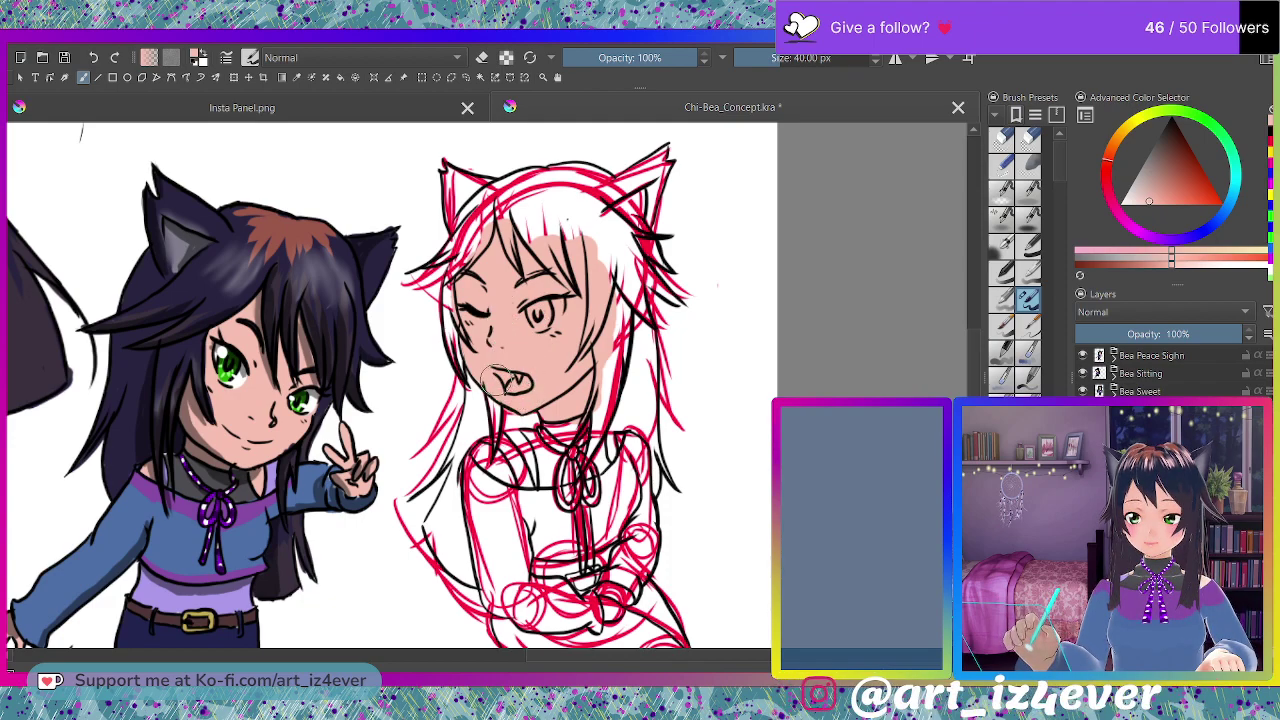
pyautogui.moveTo(484, 341)
pyautogui.mouseDown()
pyautogui.moveTo(479, 310)
pyautogui.moveTo(500, 357)
pyautogui.moveTo(554, 295)
pyautogui.moveTo(591, 372)
pyautogui.moveTo(598, 268)
pyautogui.mouseUp()
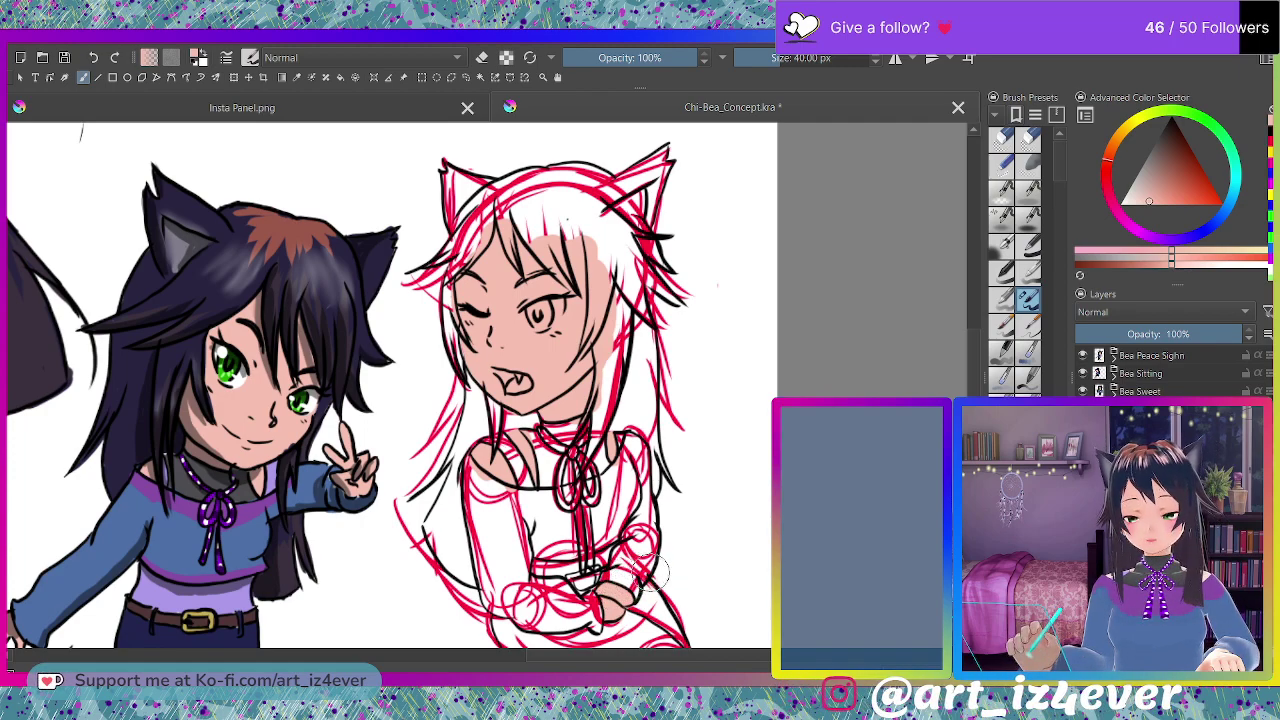
# Sample the blue of the peace-sign chibi's sweater and paint the winking chibi's sweater torso and upper sleeves with it.
pyautogui.keyDown('ctrl'); pyautogui.click(247, 524); pyautogui.keyUp('ctrl')
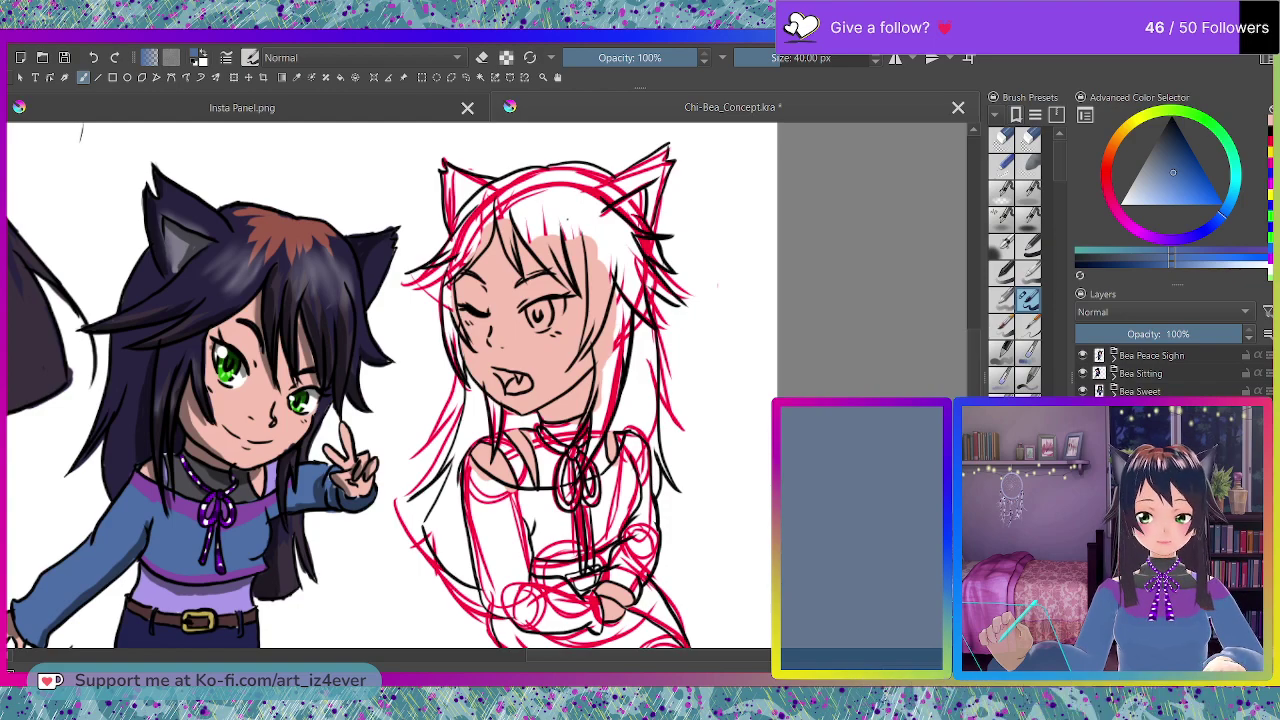
pyautogui.moveTo(502, 526)
pyautogui.mouseDown()
pyautogui.moveTo(494, 586)
pyautogui.moveTo(483, 555)
pyautogui.mouseUp()
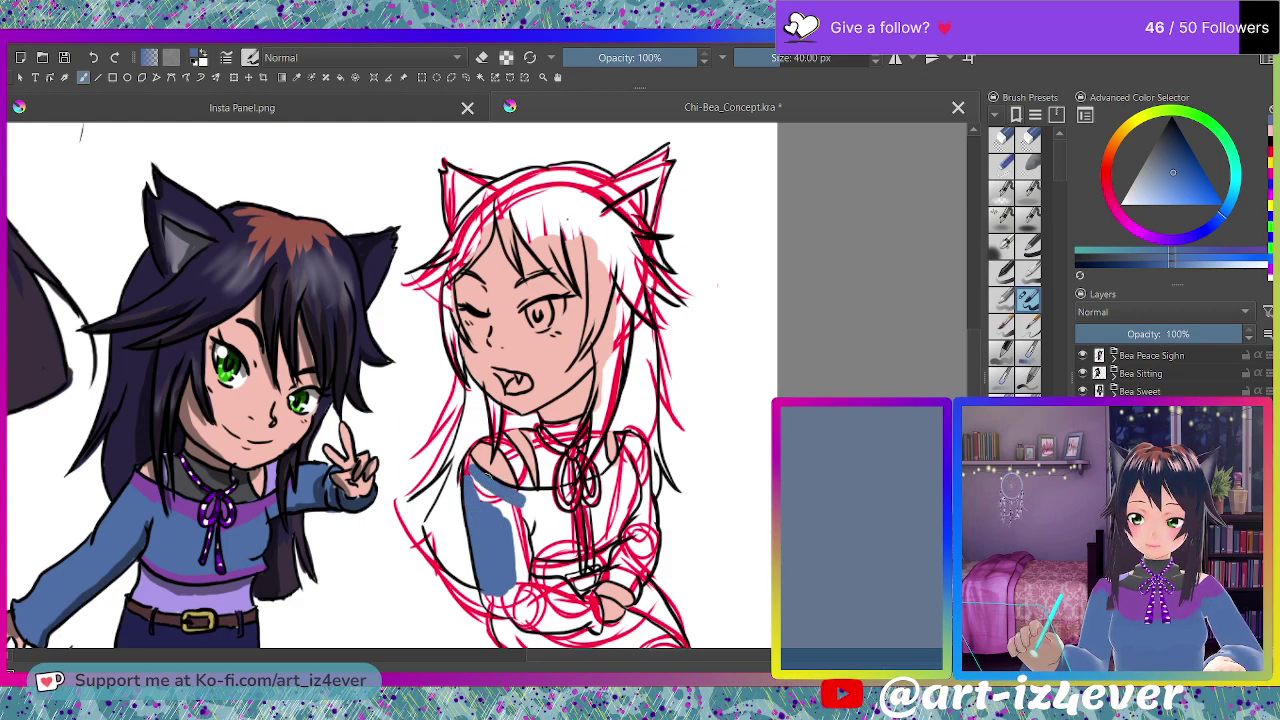
pyautogui.moveTo(510, 520)
pyautogui.mouseDown()
pyautogui.moveTo(540, 540)
pyautogui.moveTo(558, 504)
pyautogui.moveTo(598, 527)
pyautogui.moveTo(618, 509)
pyautogui.moveTo(608, 524)
pyautogui.moveTo(646, 478)
pyautogui.mouseUp()
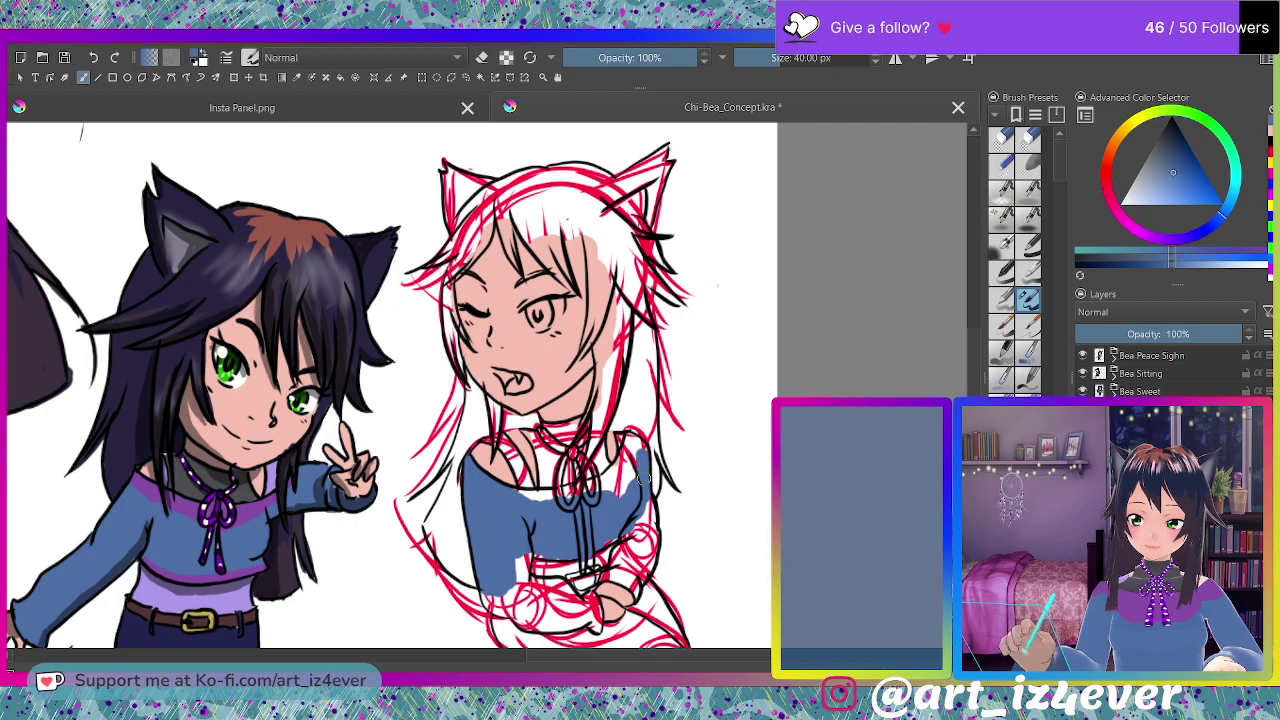
# Fill the remaining parts of both sweater sleeves blue, down to the crossed forearms and cuffs.
pyautogui.press('m')
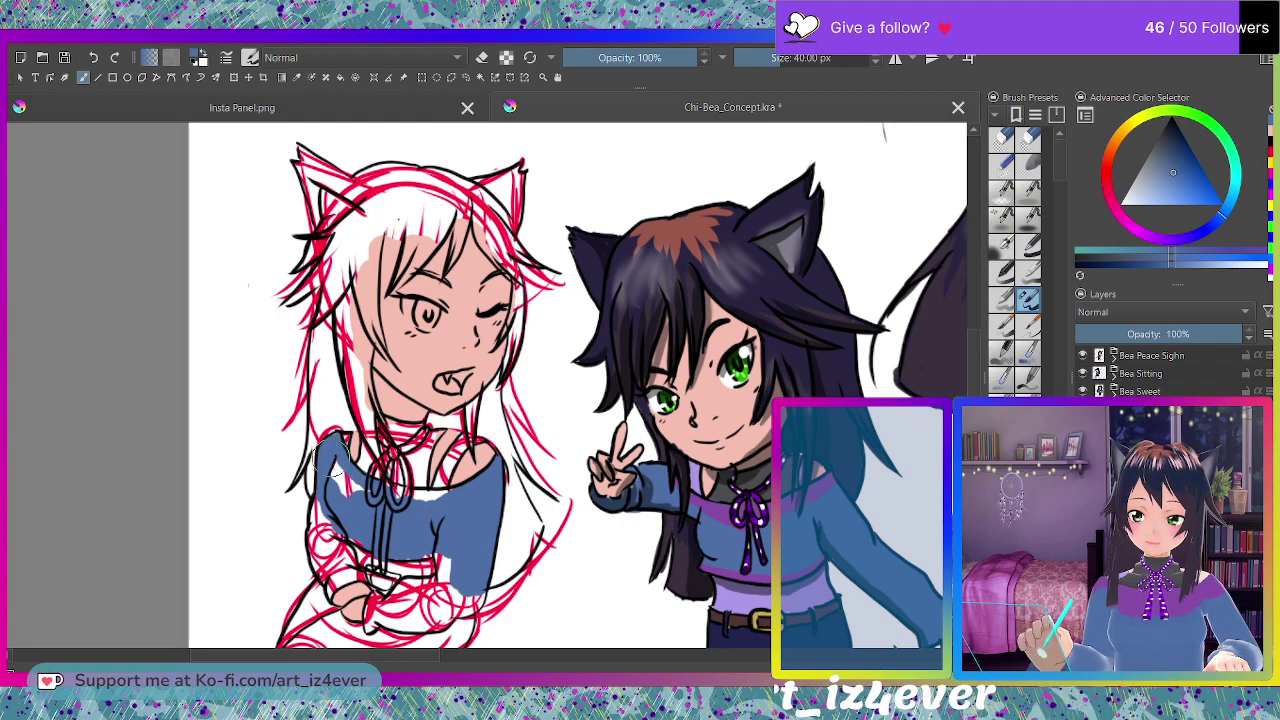
pyautogui.moveTo(398, 492); pyautogui.dragTo(420, 497)
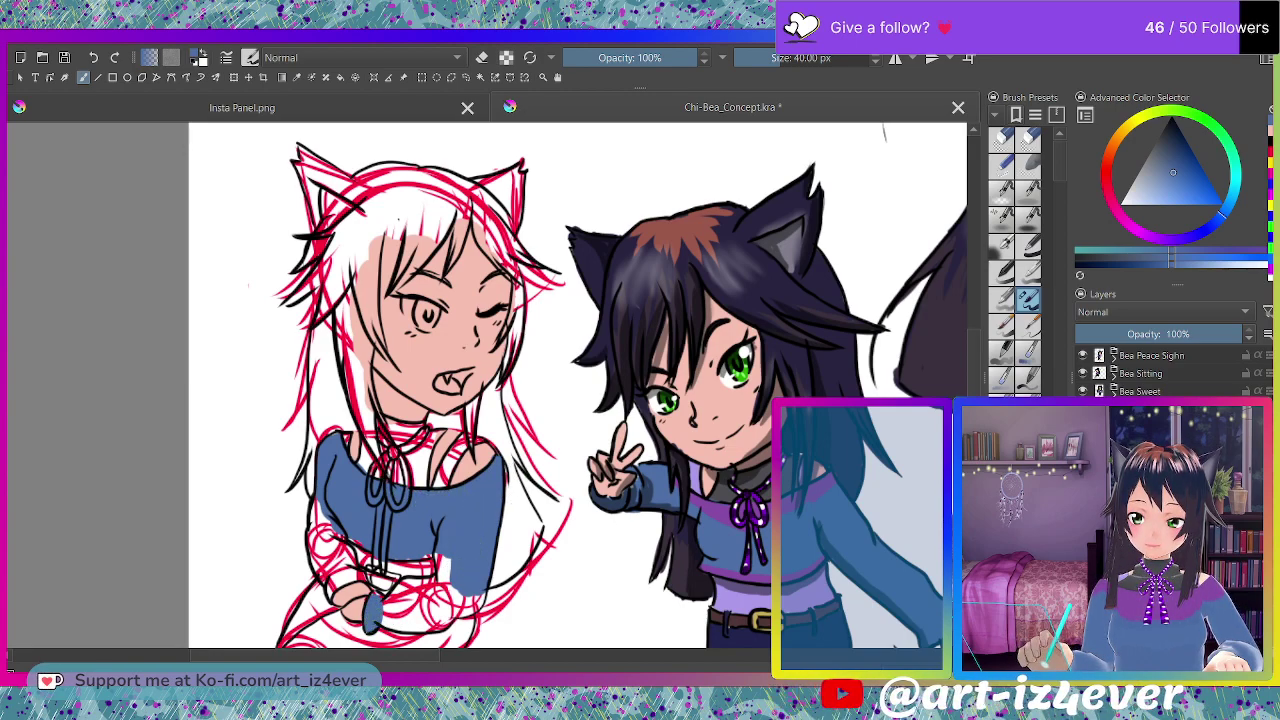
pyautogui.moveTo(377, 598); pyautogui.dragTo(389, 613)
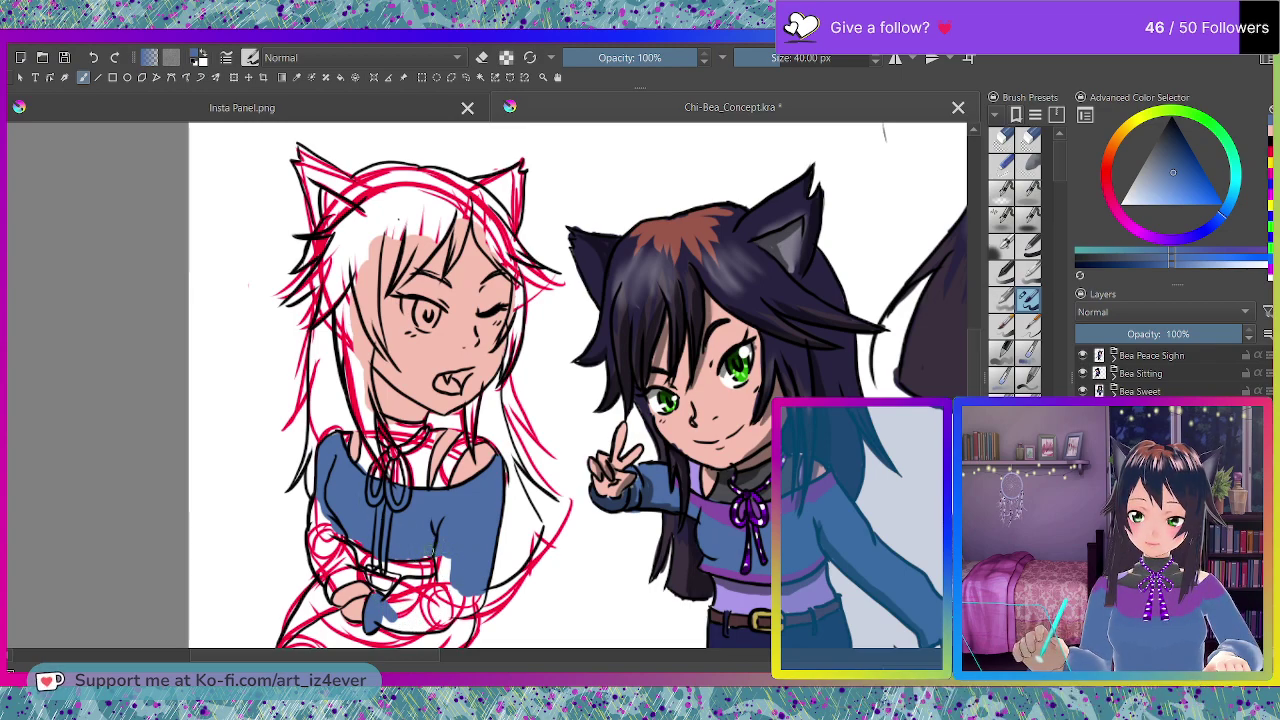
pyautogui.moveTo(438, 562); pyautogui.dragTo(455, 597)
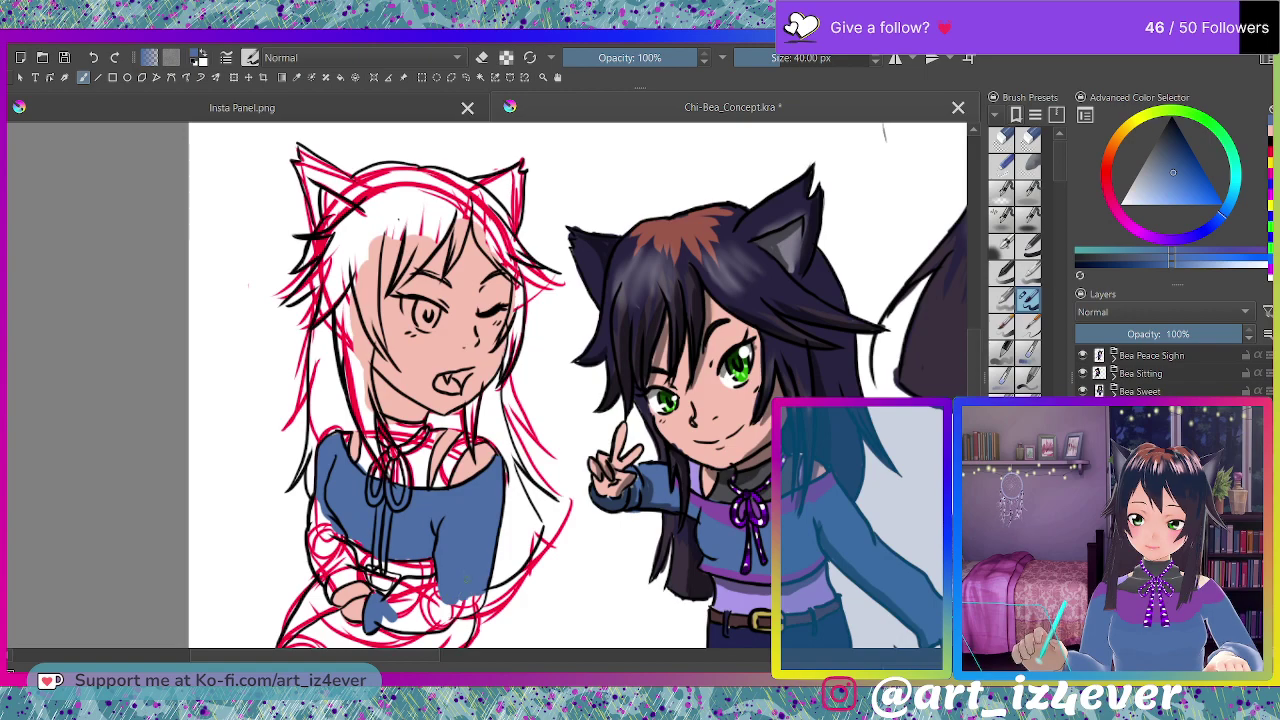
pyautogui.moveTo(434, 622)
pyautogui.mouseDown()
pyautogui.moveTo(377, 621)
pyautogui.moveTo(432, 604)
pyautogui.moveTo(400, 598)
pyautogui.mouseUp()
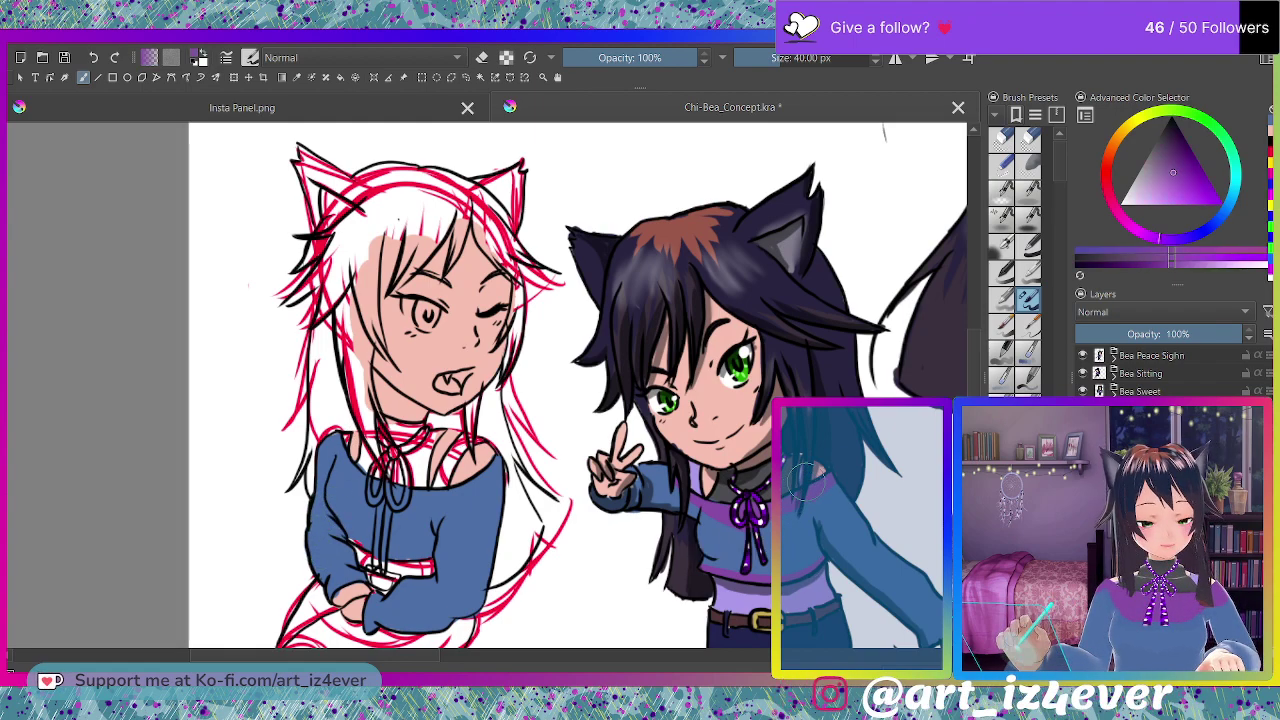
# Paint the strap and inner neckline beside the neck purple, and sample the lavender of the peace-sign chibi's undershirt.
pyautogui.press('m')
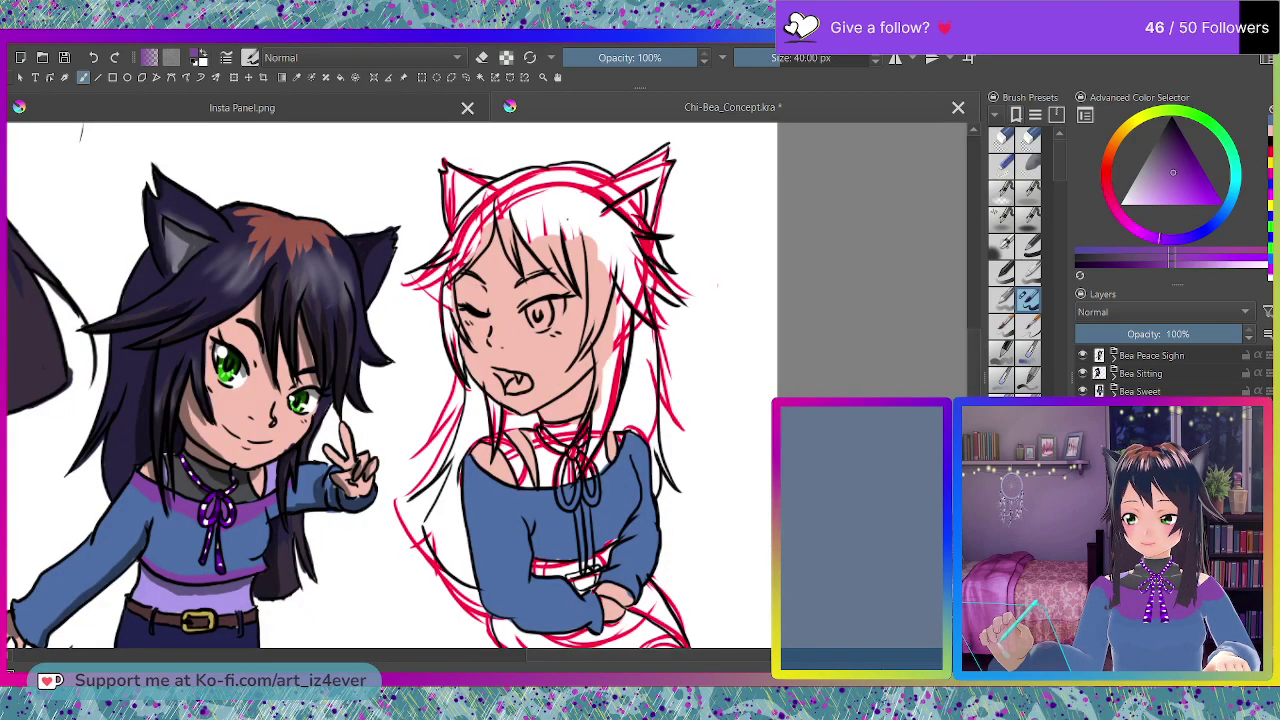
pyautogui.press('c')
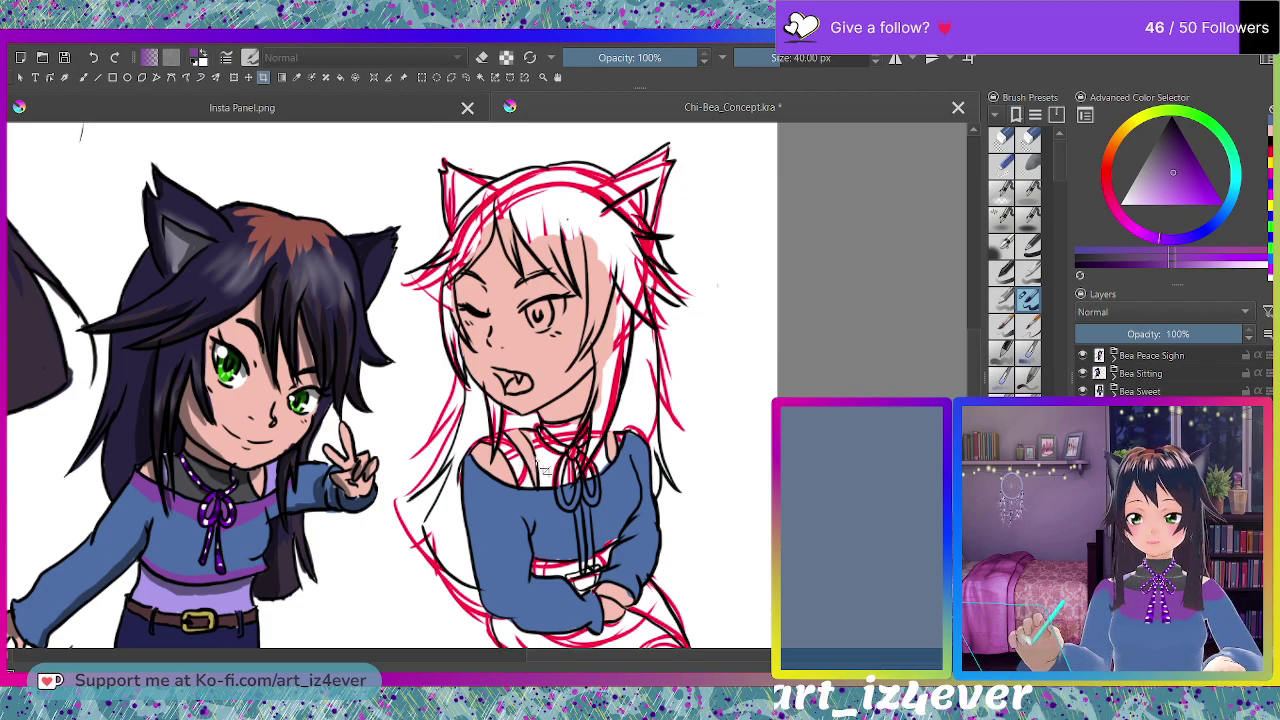
pyautogui.click(84, 77)
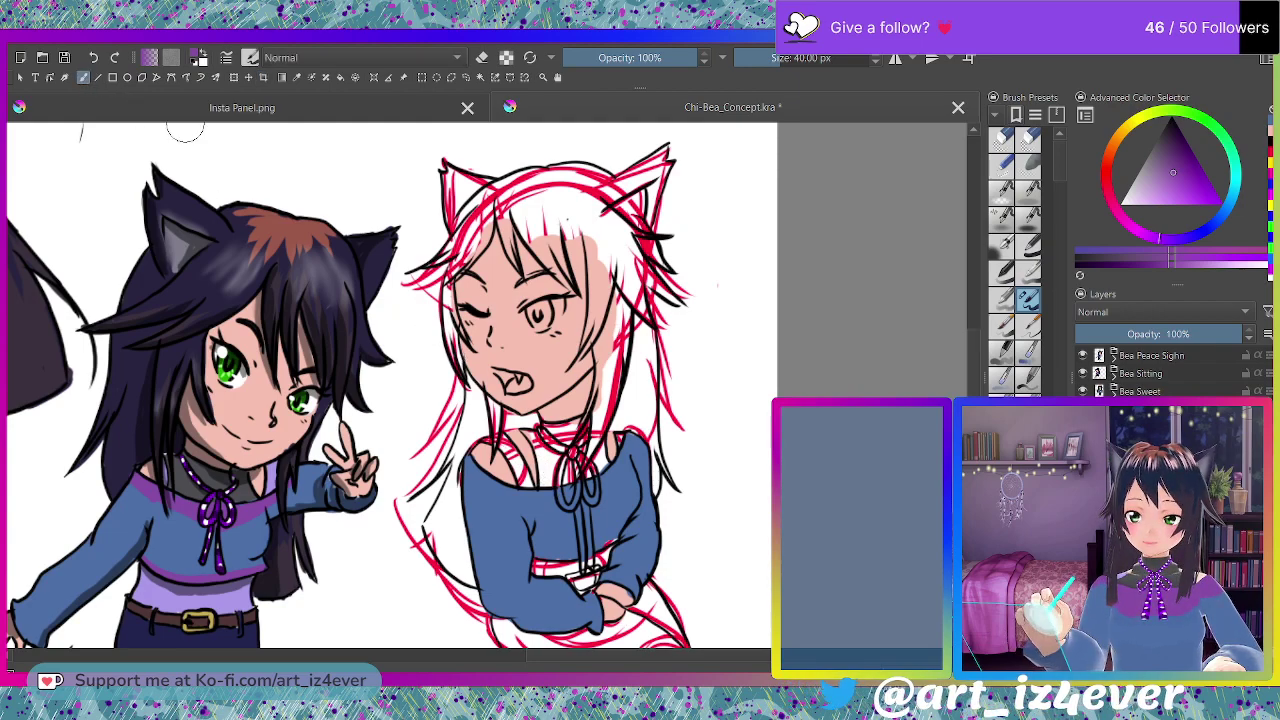
pyautogui.moveTo(540, 457)
pyautogui.mouseDown()
pyautogui.moveTo(542, 487)
pyautogui.moveTo(547, 463)
pyautogui.mouseUp()
pyautogui.hotkey('ctrl', 'z')
pyautogui.moveTo(526, 483); pyautogui.dragTo(504, 443)
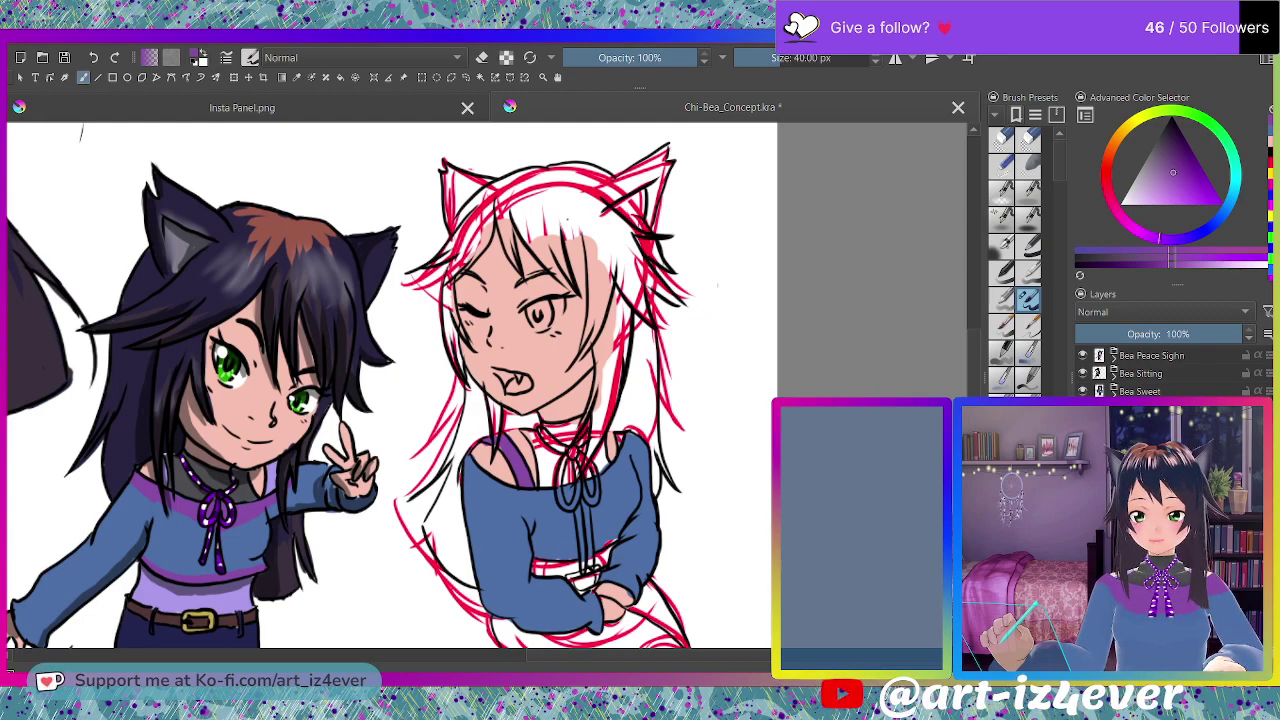
pyautogui.keyDown('ctrl'); pyautogui.click(178, 599); pyautogui.keyUp('ctrl')
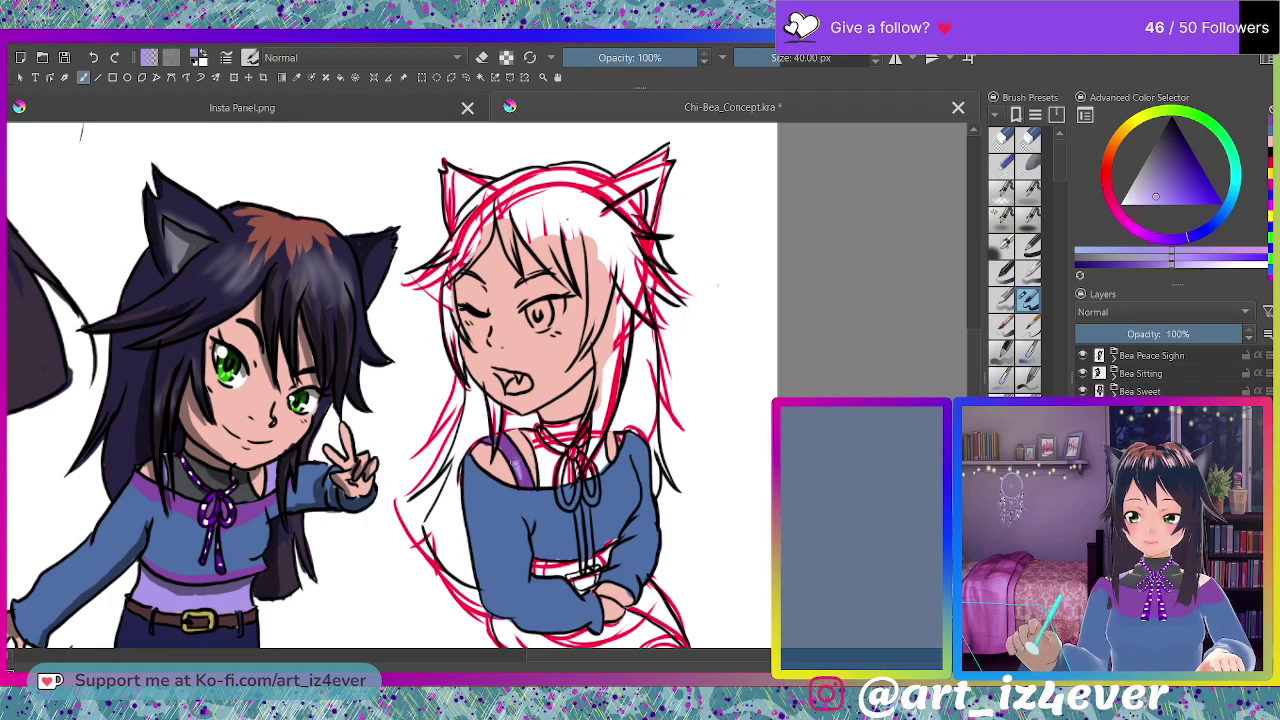
# Paint the winking chibi's strap and waist lavender, and fill her neck and collar area with dark grey sampled from the peace-sign chibi.
pyautogui.moveTo(522, 487); pyautogui.dragTo(494, 441)
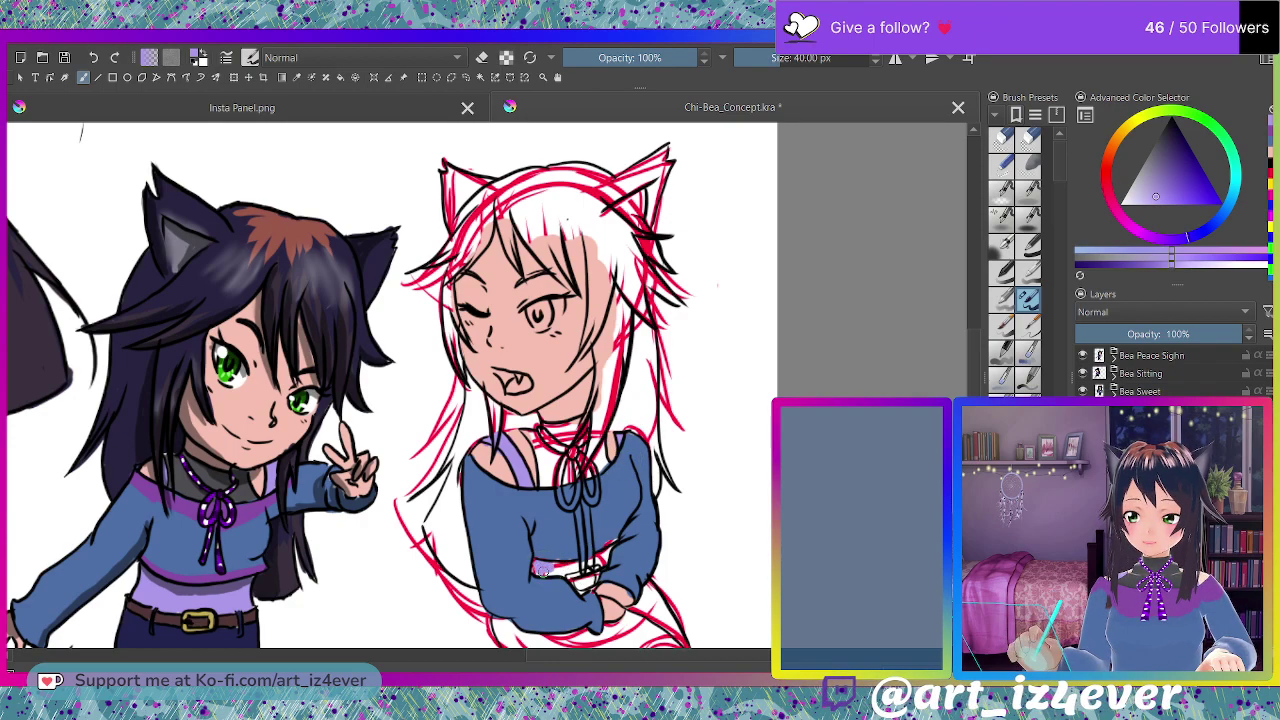
pyautogui.moveTo(542, 567); pyautogui.dragTo(600, 556)
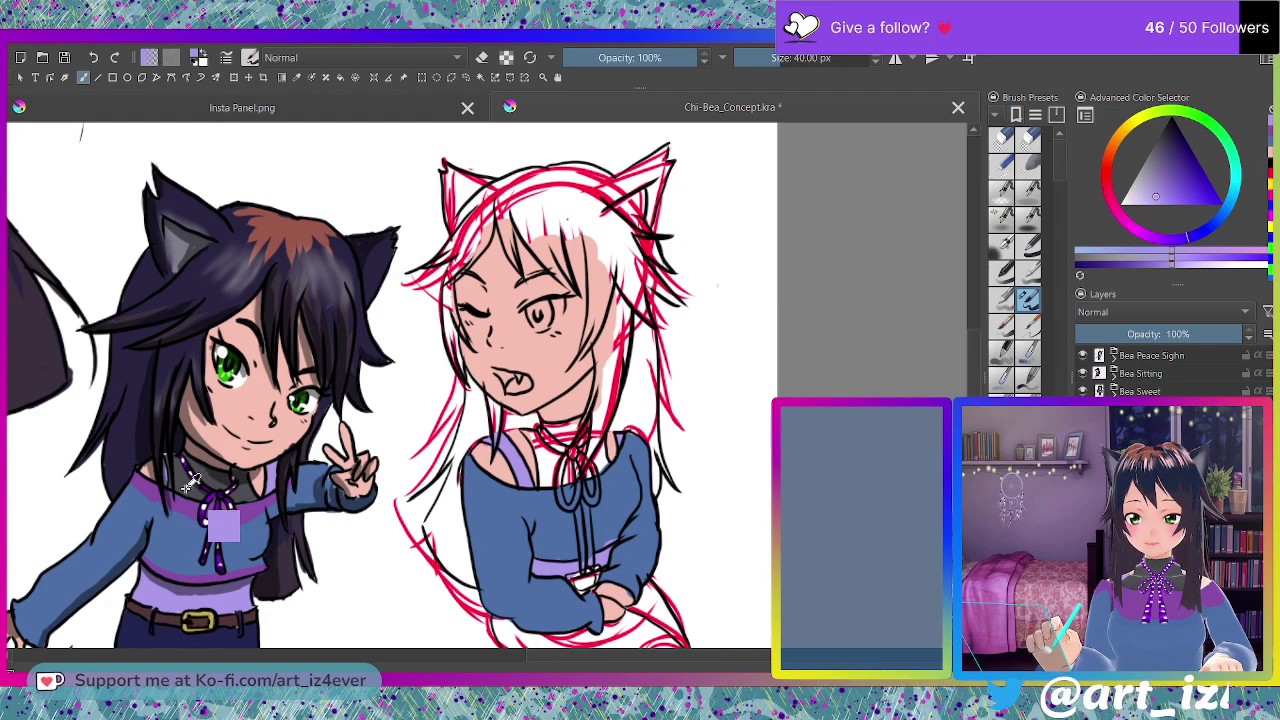
pyautogui.keyDown('ctrl'); pyautogui.click(207, 453); pyautogui.keyUp('ctrl')
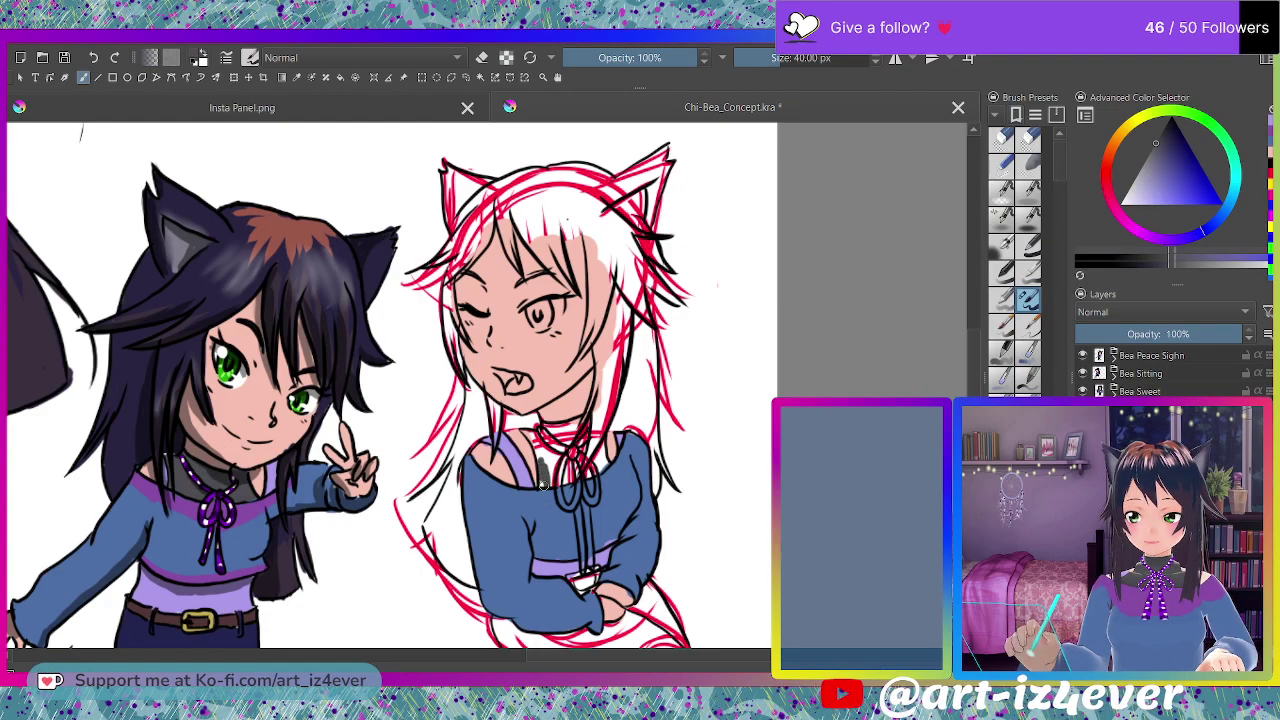
pyautogui.moveTo(545, 462)
pyautogui.mouseDown()
pyautogui.moveTo(568, 494)
pyautogui.moveTo(575, 465)
pyautogui.moveTo(601, 446)
pyautogui.moveTo(603, 473)
pyautogui.moveTo(600, 443)
pyautogui.moveTo(556, 433)
pyautogui.mouseUp()
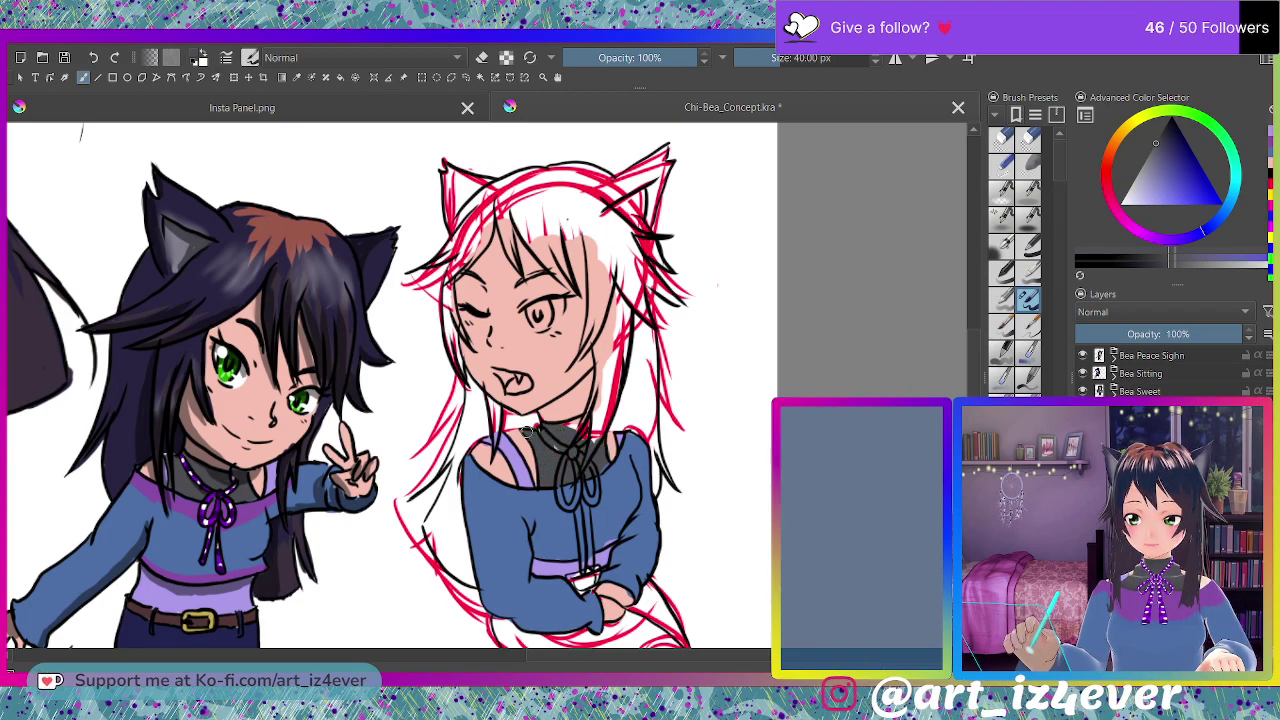
pyautogui.moveTo(550, 435)
pyautogui.mouseDown()
pyautogui.moveTo(588, 422)
pyautogui.moveTo(599, 484)
pyautogui.mouseUp()
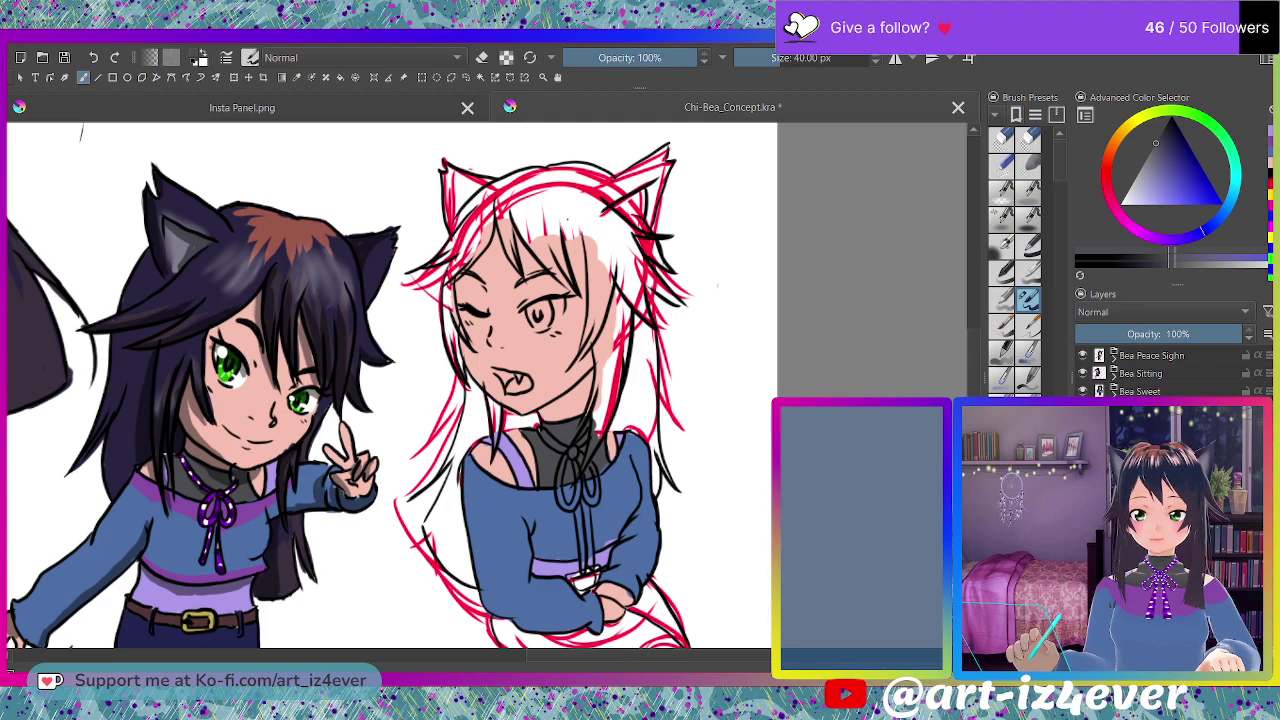
# Colour the winking chibi's open eye with the green sampled from the peace-sign chibi's iris, and fill the eye white.
pyautogui.keyDown('ctrl'); pyautogui.click(228, 370); pyautogui.keyUp('ctrl')
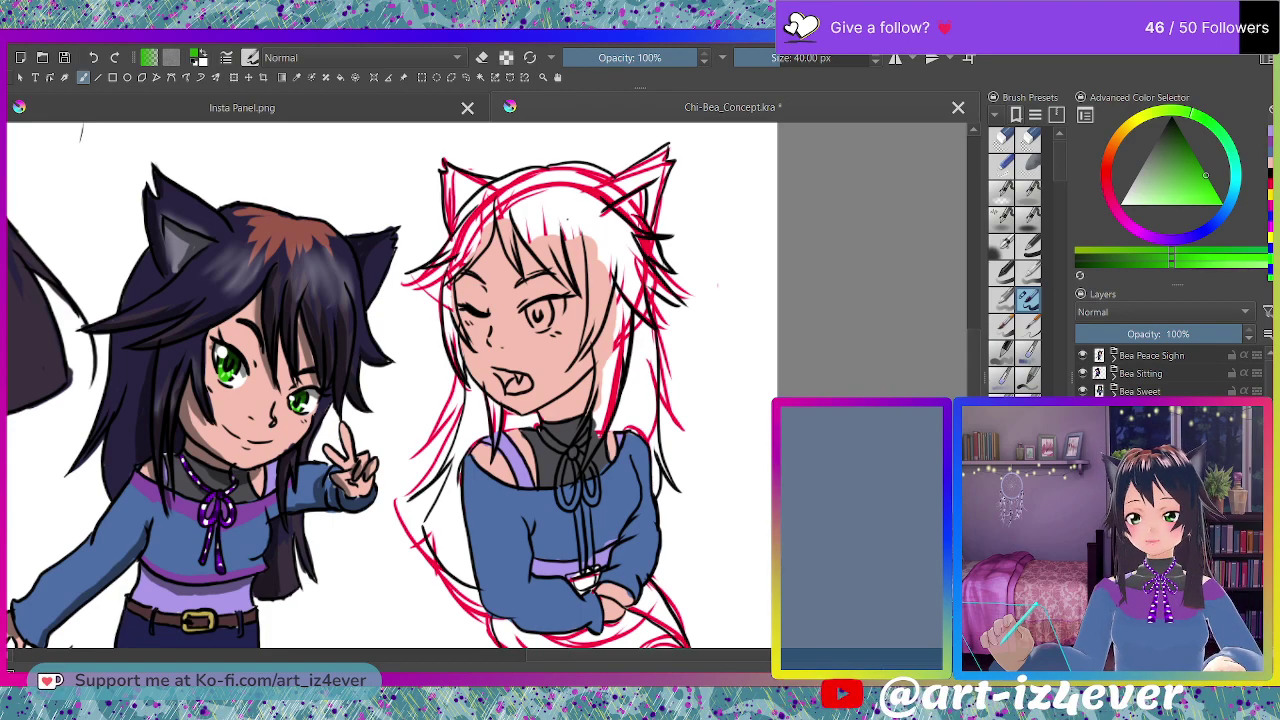
pyautogui.moveTo(541, 307); pyautogui.dragTo(539, 318)
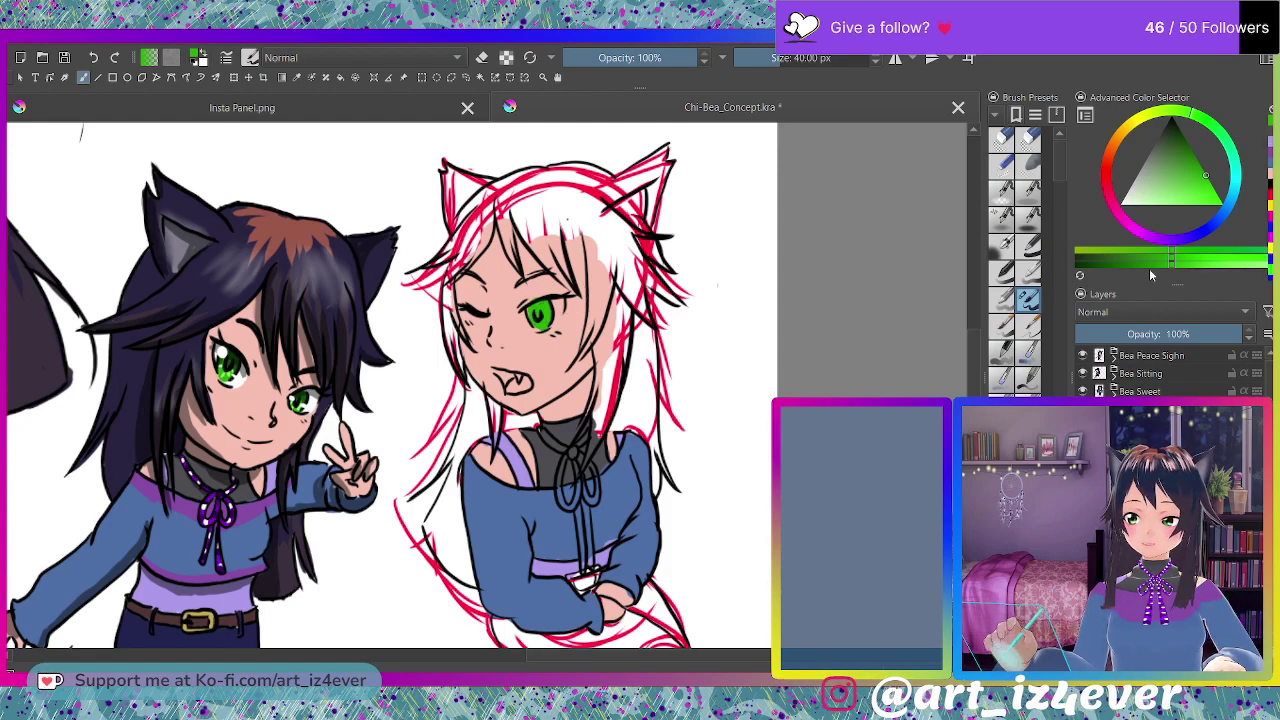
pyautogui.click(1121, 205)
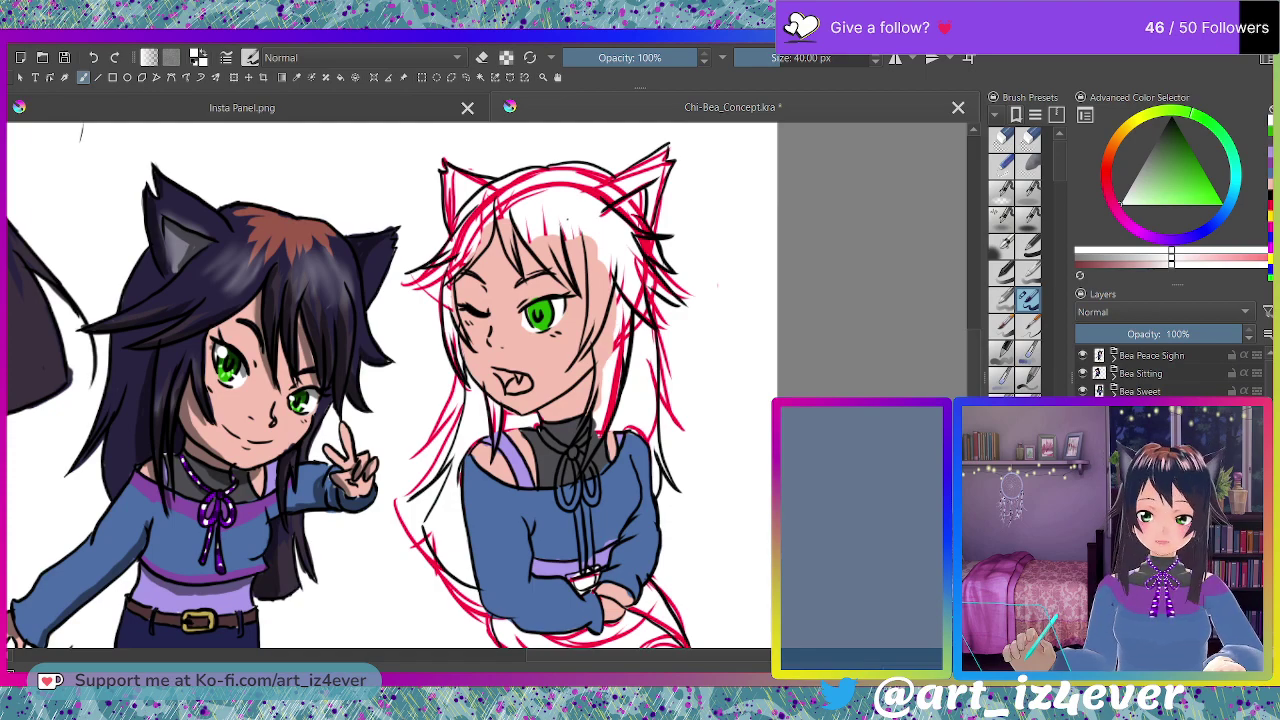
# Sample the peace-sign chibi's dark navy hair colour and paint the winking chibi's long hair on the open-eye side, down over the shoulder.
pyautogui.keyDown('ctrl'); pyautogui.click(196, 277); pyautogui.keyUp('ctrl')
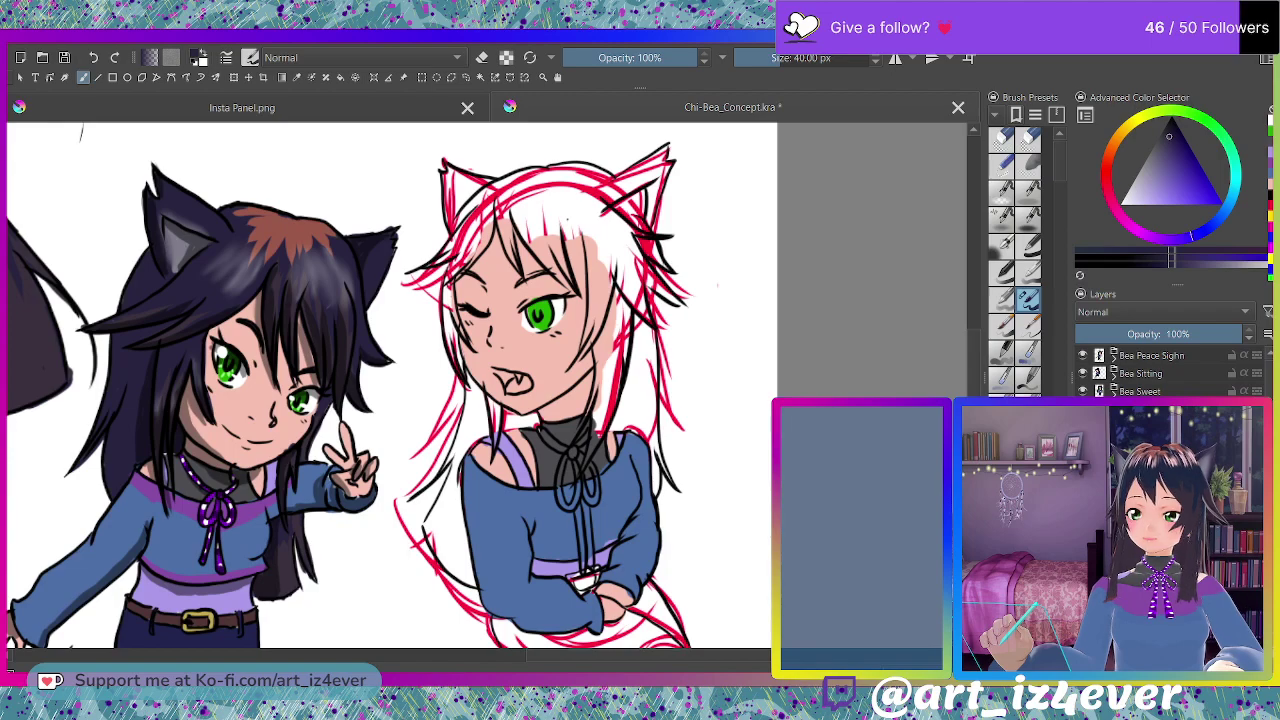
pyautogui.moveTo(593, 428); pyautogui.dragTo(603, 366)
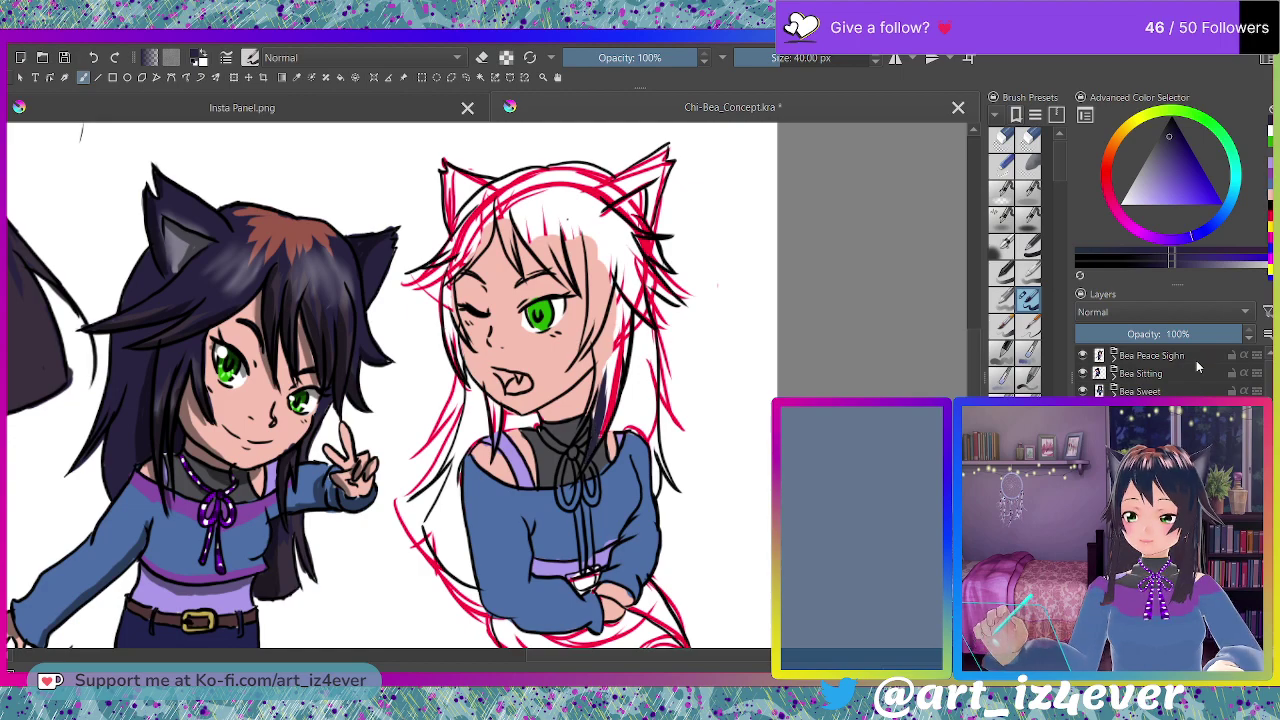
pyautogui.moveTo(586, 460); pyautogui.dragTo(612, 360)
pyautogui.moveTo(592, 458); pyautogui.dragTo(626, 322)
pyautogui.moveTo(582, 442)
pyautogui.mouseDown()
pyautogui.moveTo(604, 366)
pyautogui.moveTo(578, 429)
pyautogui.moveTo(595, 346)
pyautogui.mouseUp()
pyautogui.moveTo(597, 400); pyautogui.dragTo(592, 309)
pyautogui.moveTo(604, 376)
pyautogui.mouseDown()
pyautogui.moveTo(630, 291)
pyautogui.moveTo(645, 386)
pyautogui.mouseUp()
pyautogui.moveTo(663, 487); pyautogui.dragTo(654, 436)
pyautogui.moveTo(661, 489); pyautogui.dragTo(652, 342)
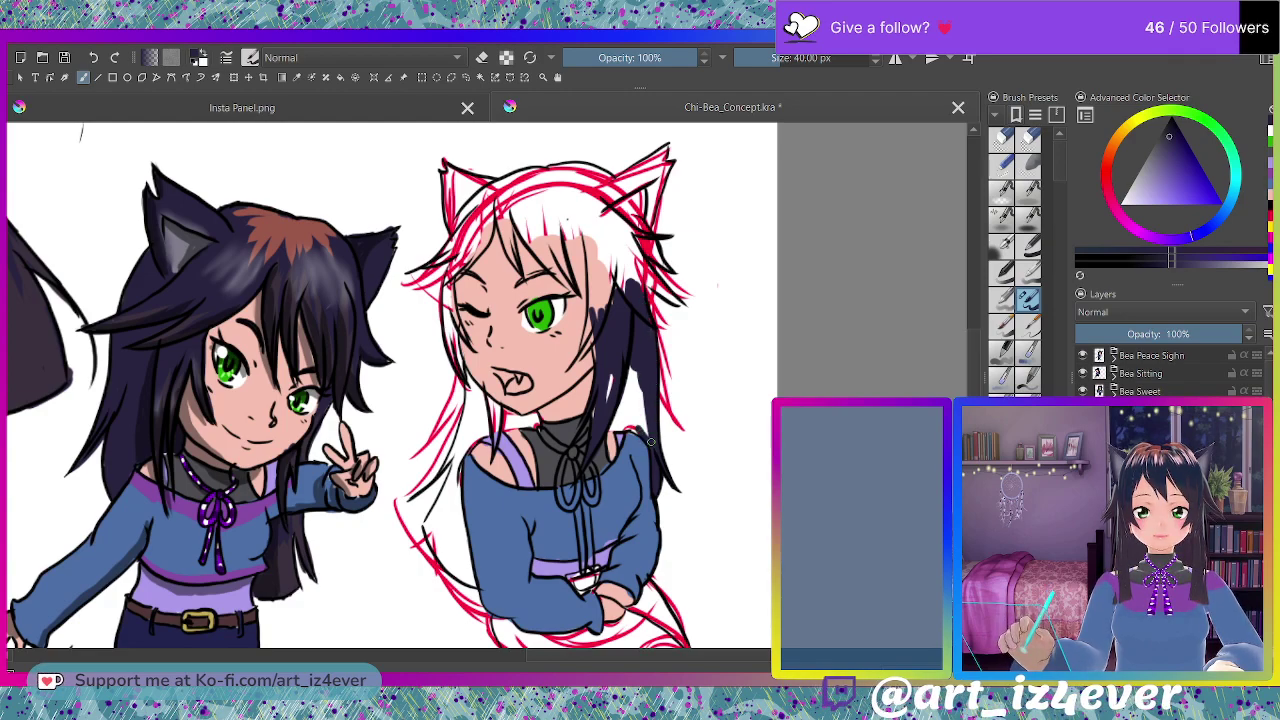
pyautogui.moveTo(614, 404); pyautogui.dragTo(616, 372)
pyautogui.moveTo(634, 428)
pyautogui.mouseDown()
pyautogui.moveTo(624, 380)
pyautogui.moveTo(647, 429)
pyautogui.moveTo(639, 394)
pyautogui.moveTo(633, 405)
pyautogui.mouseUp()
pyautogui.moveTo(602, 312)
pyautogui.mouseDown()
pyautogui.moveTo(580, 358)
pyautogui.moveTo(596, 272)
pyautogui.moveTo(588, 226)
pyautogui.moveTo(626, 252)
pyautogui.mouseUp()
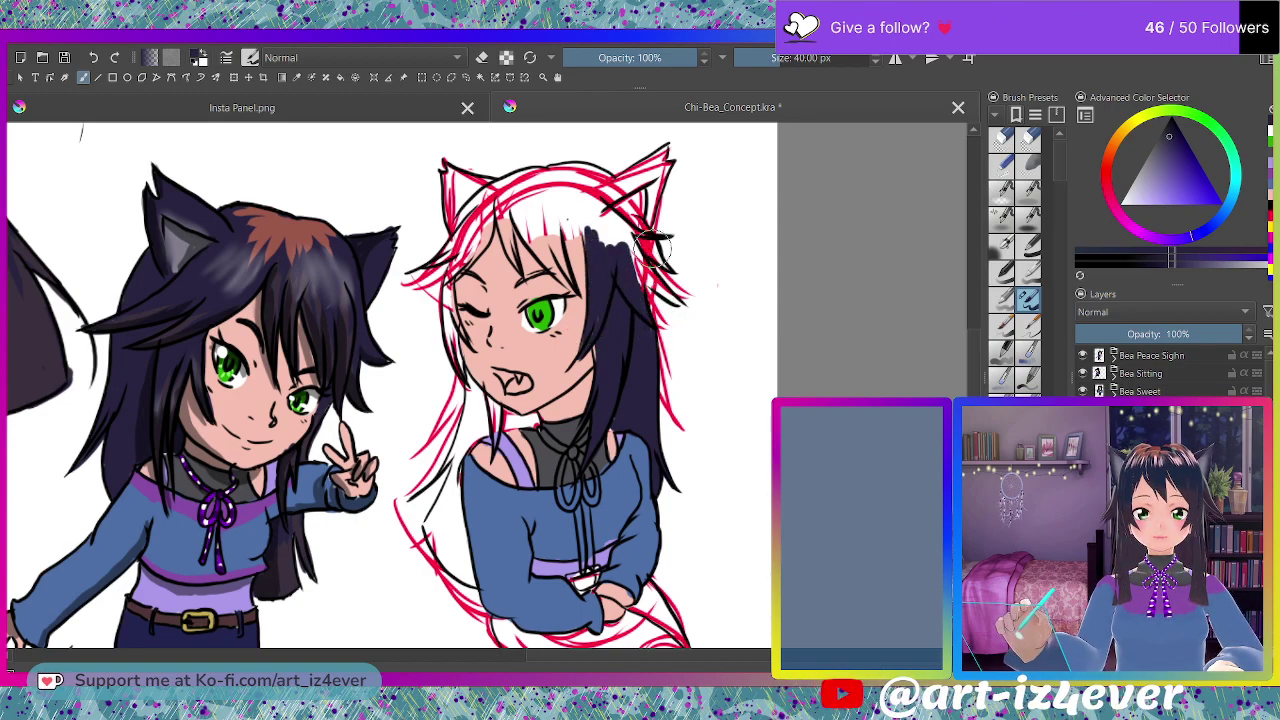
# Paint the outer hair tufts and the fringe strands above the open eye dark navy.
pyautogui.moveTo(672, 316)
pyautogui.mouseDown()
pyautogui.moveTo(649, 283)
pyautogui.moveTo(652, 262)
pyautogui.moveTo(676, 299)
pyautogui.moveTo(616, 221)
pyautogui.moveTo(618, 246)
pyautogui.moveTo(586, 212)
pyautogui.mouseUp()
pyautogui.moveTo(582, 276)
pyautogui.mouseDown()
pyautogui.moveTo(566, 216)
pyautogui.moveTo(578, 225)
pyautogui.moveTo(576, 206)
pyautogui.mouseUp()
pyautogui.moveTo(570, 288); pyautogui.dragTo(540, 230)
pyautogui.moveTo(562, 284)
pyautogui.mouseDown()
pyautogui.moveTo(540, 242)
pyautogui.moveTo(556, 204)
pyautogui.mouseUp()
pyautogui.moveTo(558, 262)
pyautogui.mouseDown()
pyautogui.moveTo(548, 200)
pyautogui.moveTo(538, 216)
pyautogui.mouseUp()
pyautogui.moveTo(582, 304); pyautogui.dragTo(562, 258)
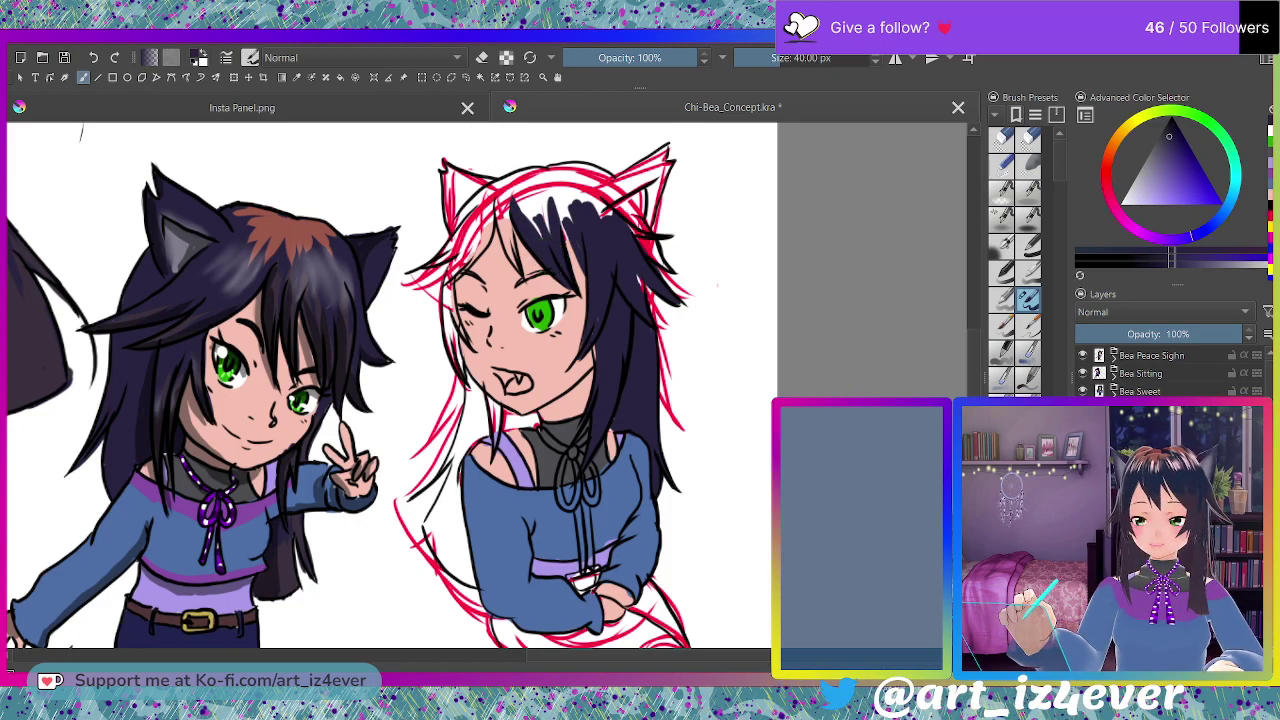
# Paint the hair on the winking-eye side dark navy, from behind the sleeve up to the cat ear.
pyautogui.moveTo(459, 577)
pyautogui.mouseDown()
pyautogui.moveTo(453, 541)
pyautogui.moveTo(463, 572)
pyautogui.mouseUp()
pyautogui.moveTo(458, 516); pyautogui.dragTo(474, 584)
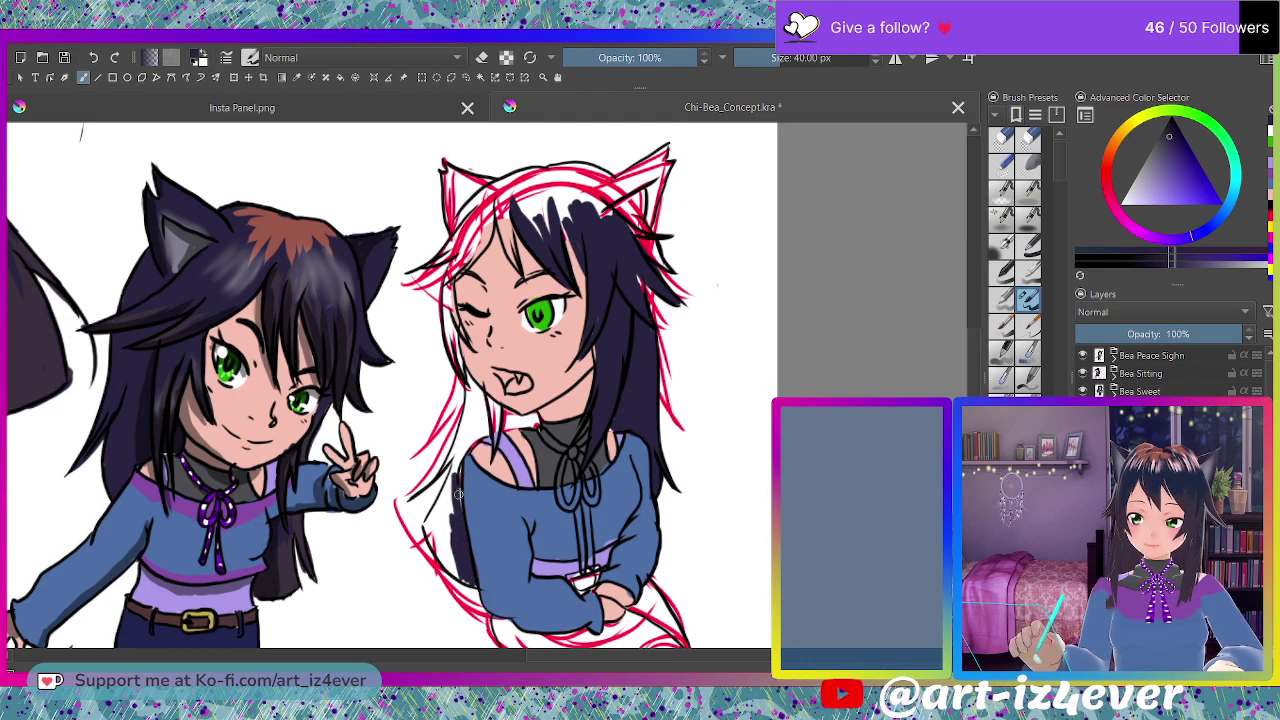
pyautogui.moveTo(471, 440)
pyautogui.mouseDown()
pyautogui.moveTo(497, 417)
pyautogui.moveTo(495, 441)
pyautogui.moveTo(524, 424)
pyautogui.moveTo(502, 410)
pyautogui.moveTo(532, 418)
pyautogui.mouseUp()
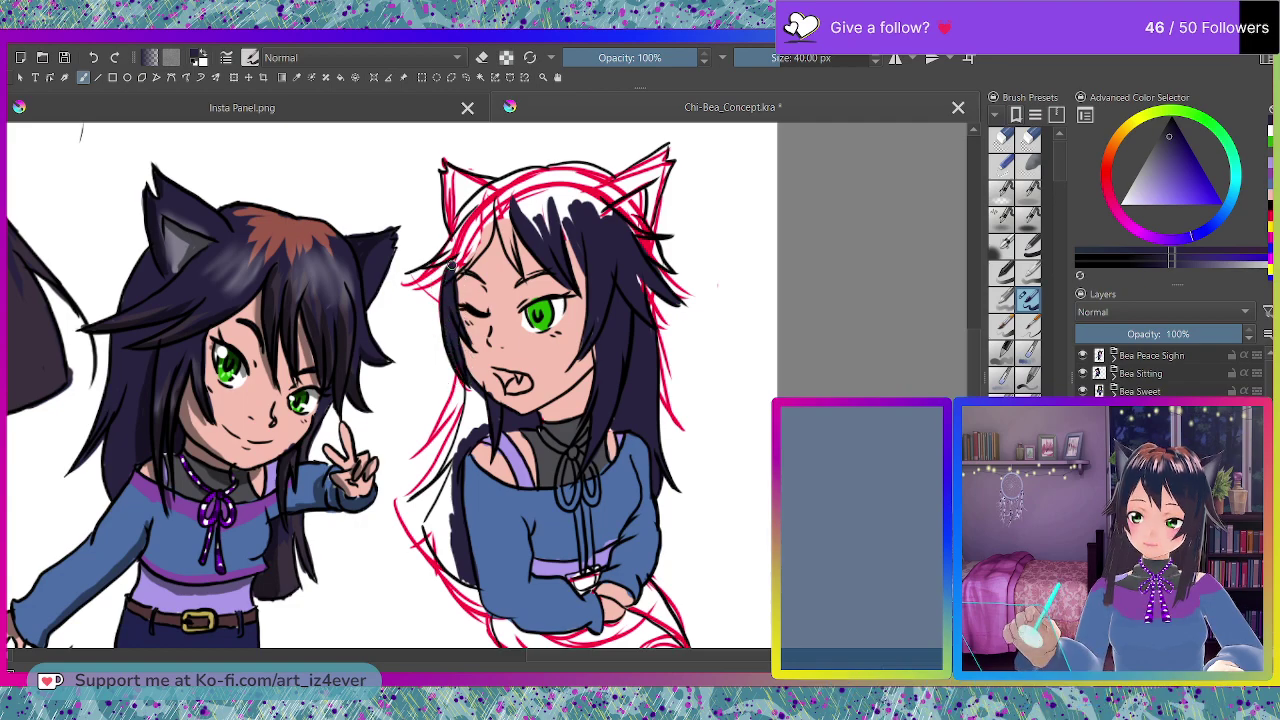
pyautogui.moveTo(444, 186)
pyautogui.mouseDown()
pyautogui.moveTo(450, 230)
pyautogui.moveTo(444, 187)
pyautogui.moveTo(454, 217)
pyautogui.moveTo(471, 180)
pyautogui.mouseUp()
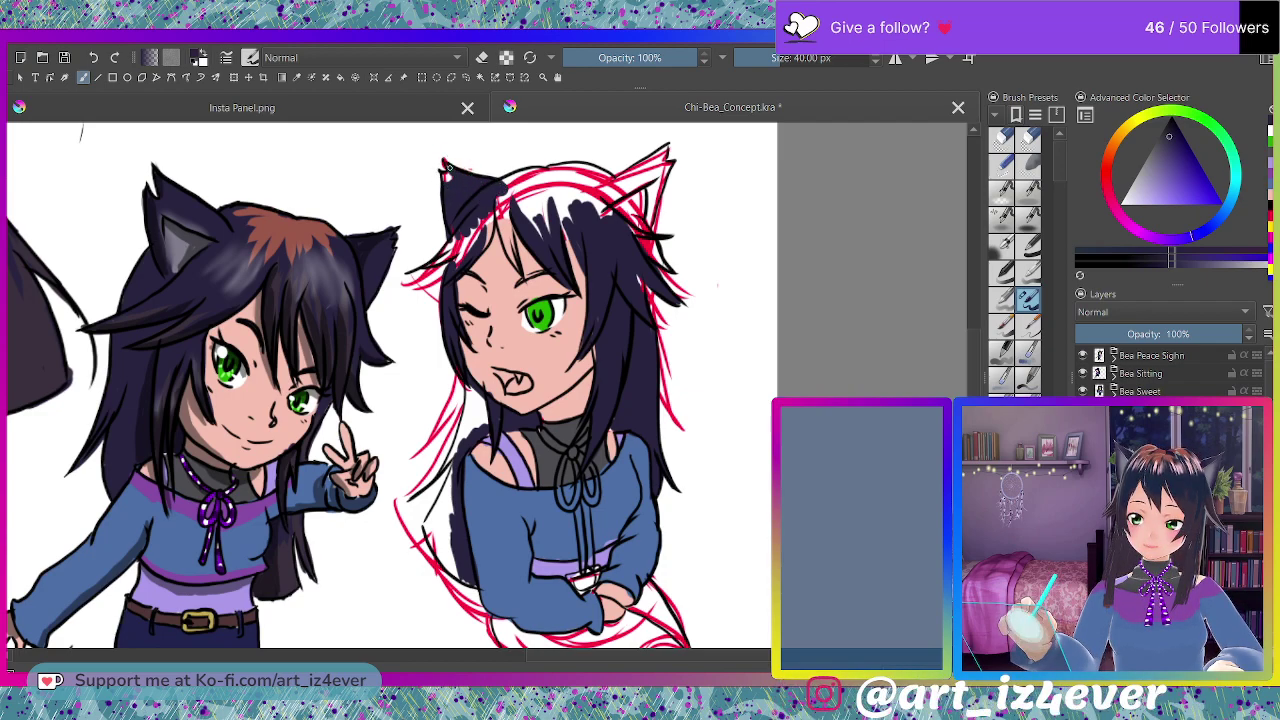
pyautogui.moveTo(444, 173); pyautogui.dragTo(445, 182)
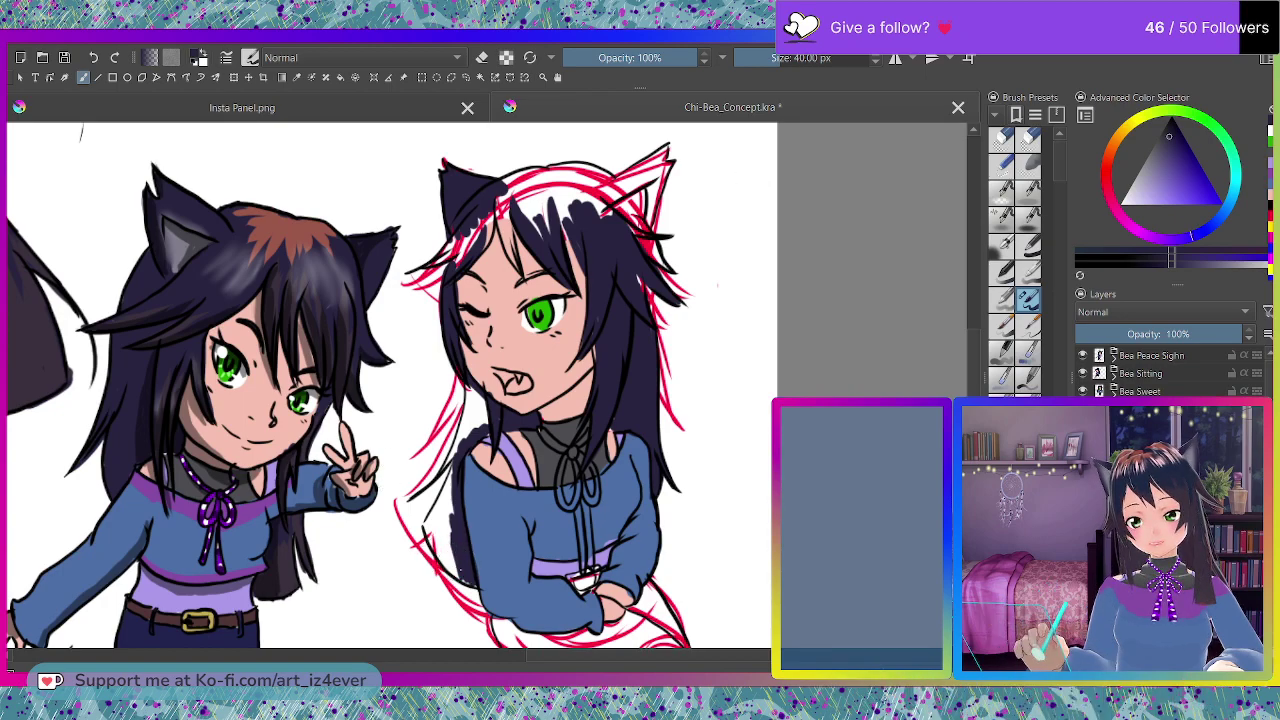
# Fill the remaining back hair behind the sleeve and shoulder, up to the chin on the winking-eye side.
pyautogui.moveTo(433, 547)
pyautogui.mouseDown()
pyautogui.moveTo(427, 532)
pyautogui.moveTo(446, 519)
pyautogui.mouseUp()
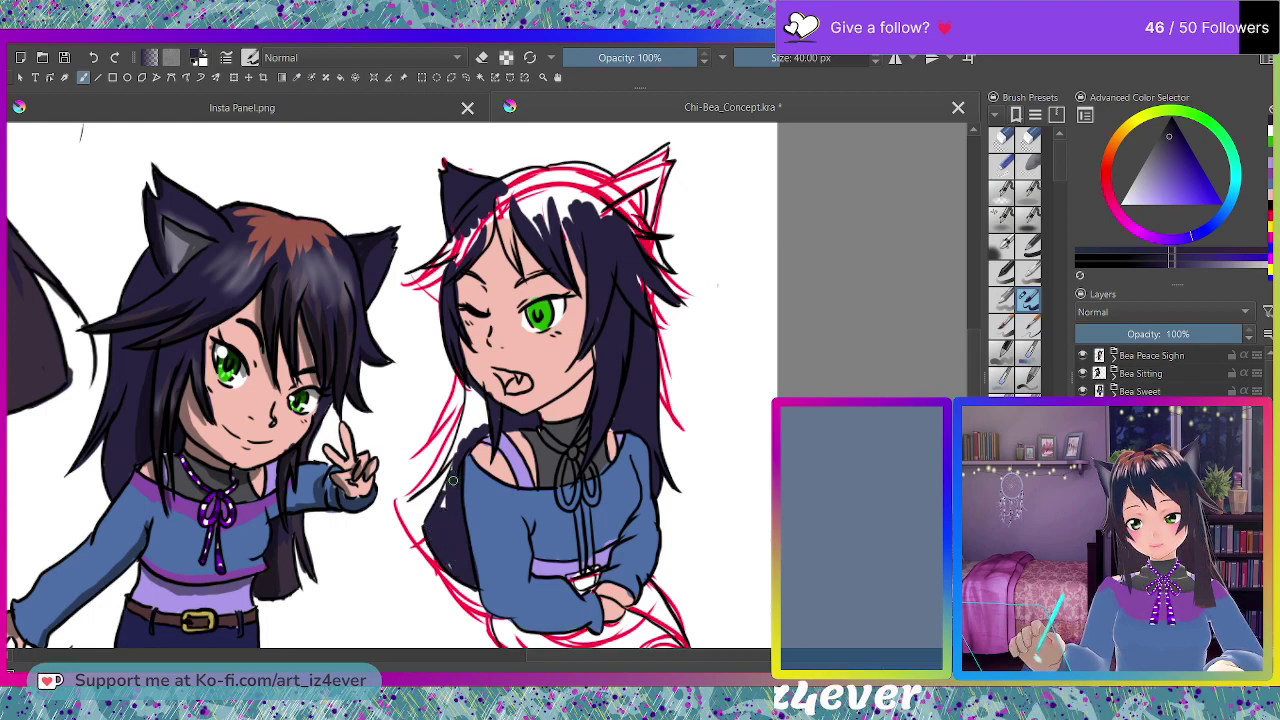
pyautogui.moveTo(446, 559); pyautogui.dragTo(447, 566)
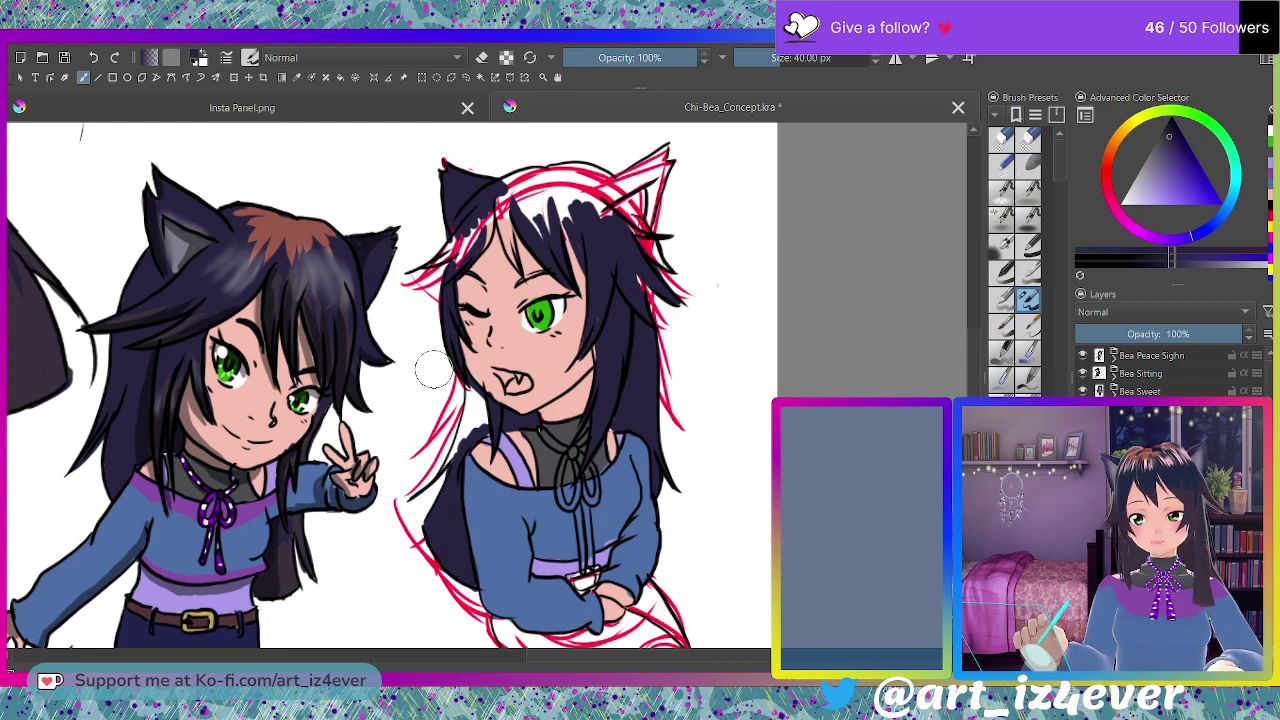
pyautogui.moveTo(461, 437)
pyautogui.mouseDown()
pyautogui.moveTo(446, 464)
pyautogui.moveTo(467, 392)
pyautogui.mouseUp()
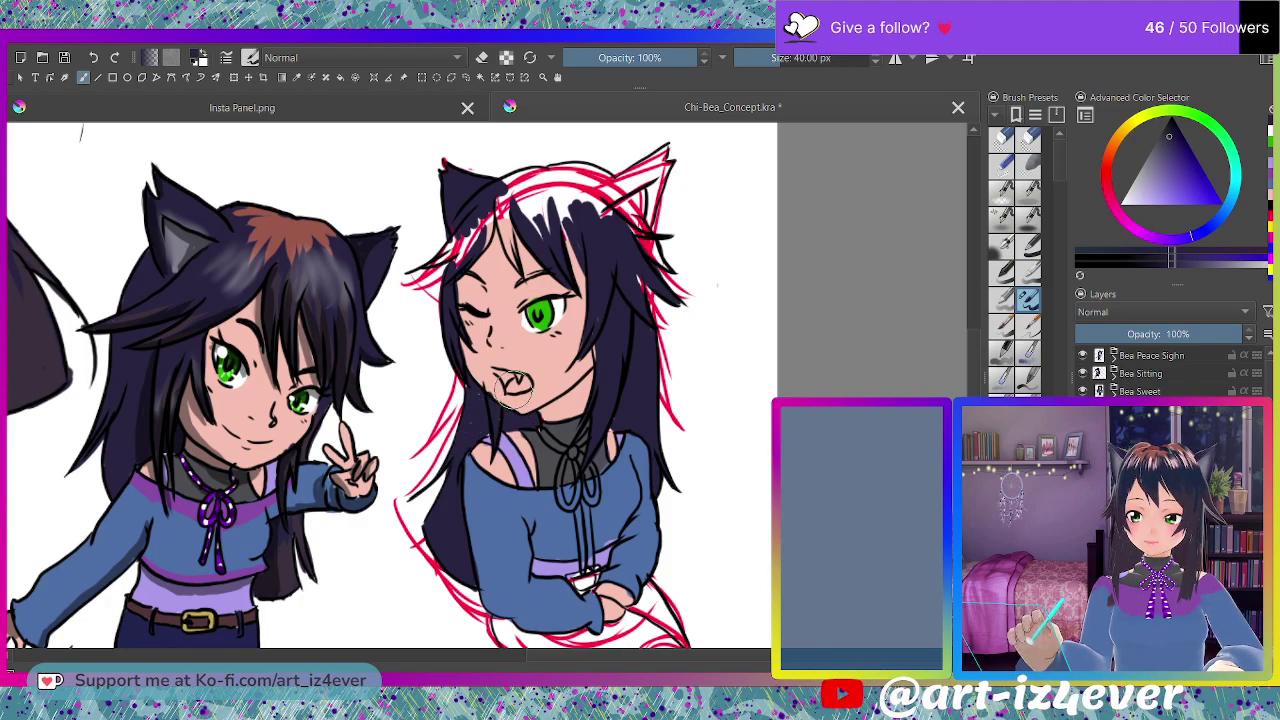
# Fill the remaining gaps in the side tufts and fringe, and paint the crown and the second cat ear dark navy.
pyautogui.moveTo(640, 281); pyautogui.dragTo(651, 327)
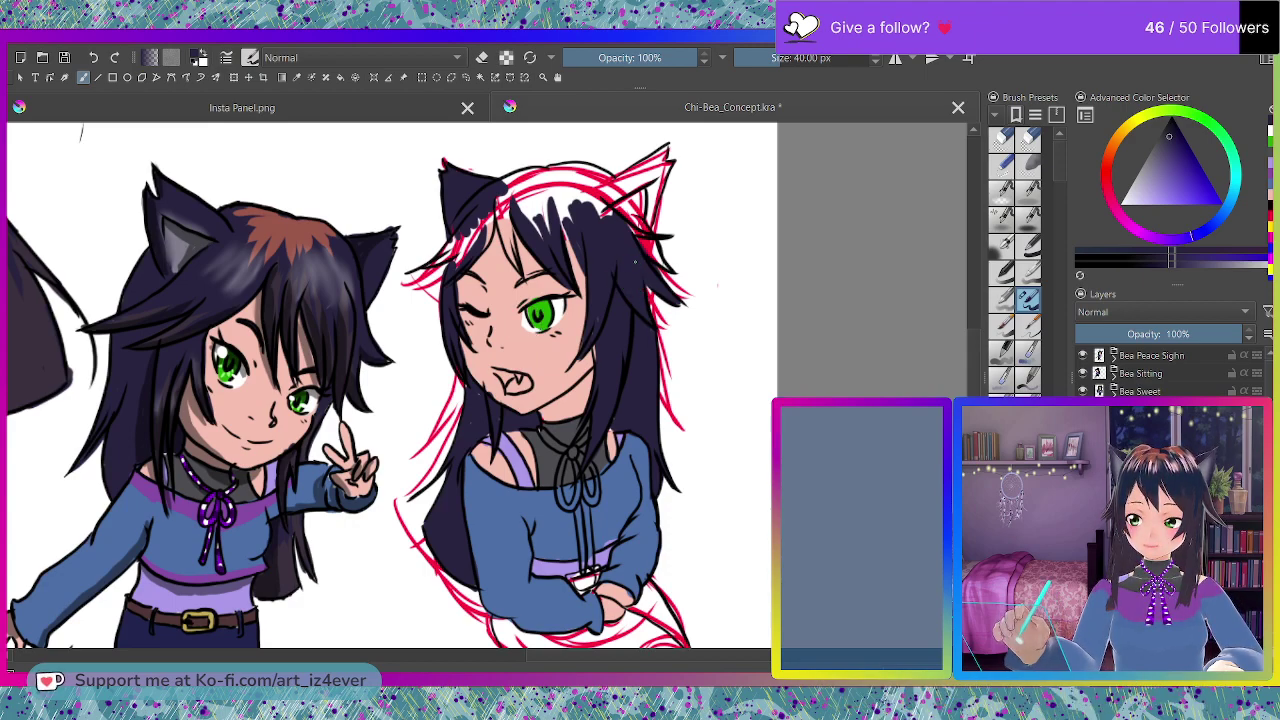
pyautogui.moveTo(646, 247)
pyautogui.mouseDown()
pyautogui.moveTo(634, 201)
pyautogui.moveTo(618, 205)
pyautogui.moveTo(674, 271)
pyautogui.mouseUp()
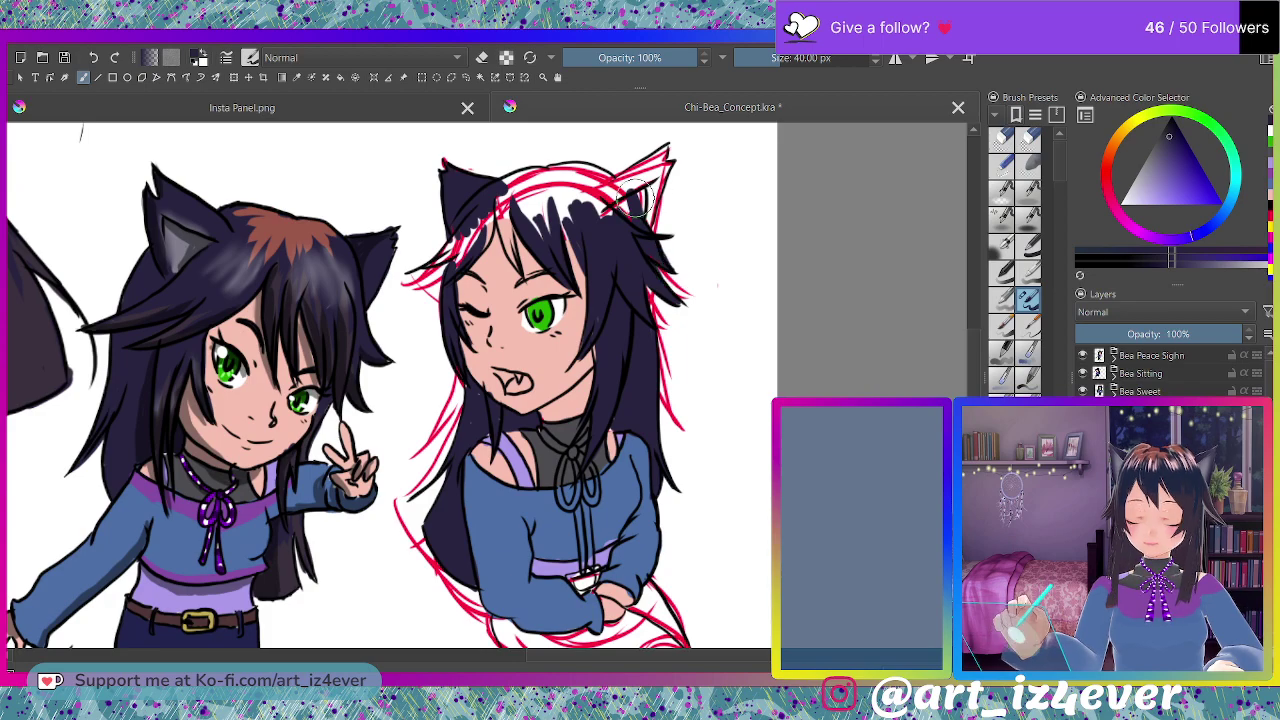
pyautogui.moveTo(499, 211)
pyautogui.mouseDown()
pyautogui.moveTo(507, 203)
pyautogui.moveTo(445, 275)
pyautogui.moveTo(462, 265)
pyautogui.moveTo(490, 226)
pyautogui.moveTo(420, 265)
pyautogui.mouseUp()
pyautogui.moveTo(480, 236); pyautogui.dragTo(481, 210)
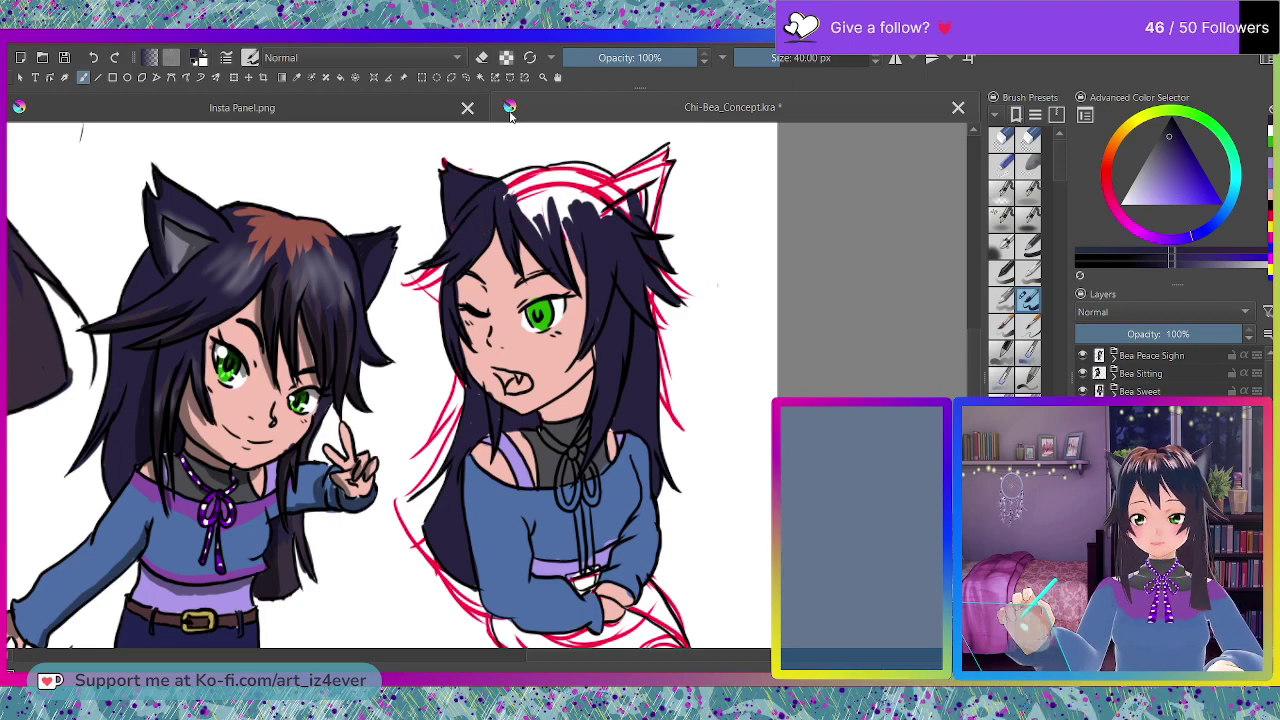
pyautogui.moveTo(510, 205)
pyautogui.mouseDown()
pyautogui.moveTo(576, 189)
pyautogui.moveTo(508, 201)
pyautogui.moveTo(513, 178)
pyautogui.moveTo(498, 182)
pyautogui.moveTo(566, 168)
pyautogui.moveTo(537, 168)
pyautogui.moveTo(615, 185)
pyautogui.moveTo(632, 163)
pyautogui.moveTo(626, 192)
pyautogui.moveTo(643, 187)
pyautogui.moveTo(644, 233)
pyautogui.moveTo(668, 161)
pyautogui.moveTo(664, 148)
pyautogui.moveTo(629, 176)
pyautogui.moveTo(646, 159)
pyautogui.moveTo(633, 171)
pyautogui.moveTo(643, 197)
pyautogui.moveTo(653, 171)
pyautogui.moveTo(612, 208)
pyautogui.moveTo(586, 191)
pyautogui.moveTo(541, 200)
pyautogui.moveTo(531, 211)
pyautogui.moveTo(542, 227)
pyautogui.moveTo(552, 174)
pyautogui.mouseUp()
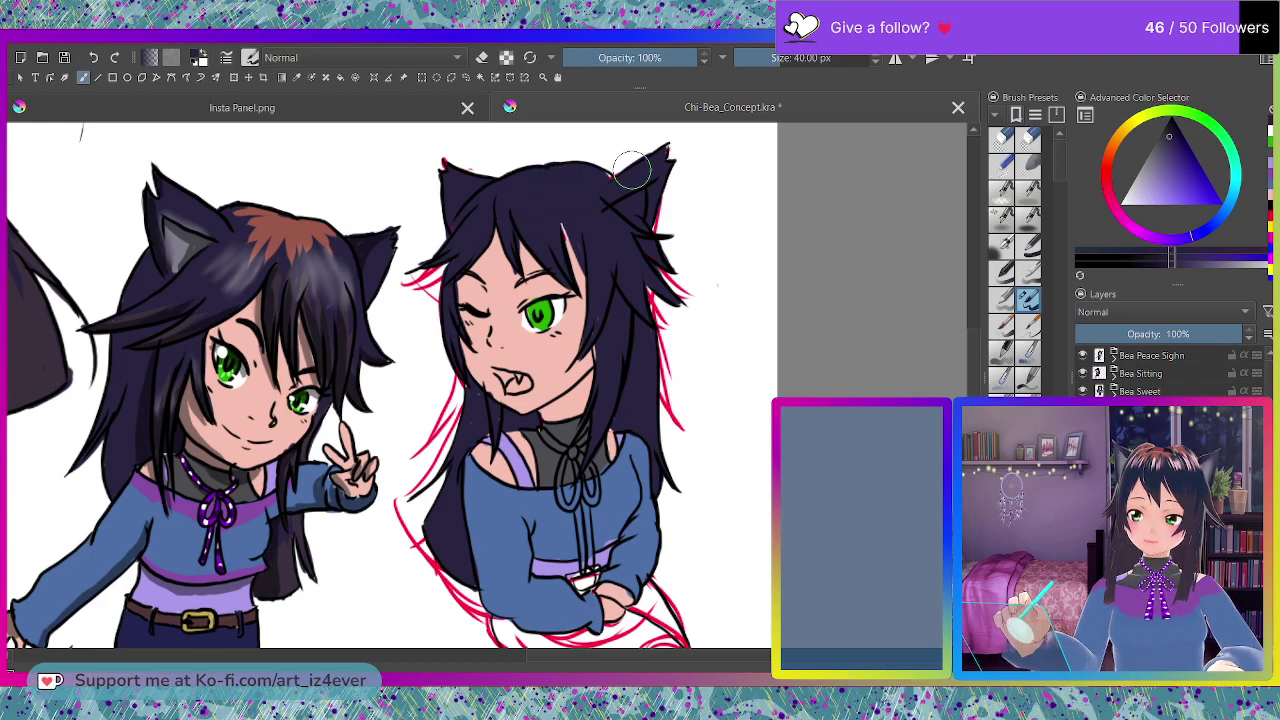